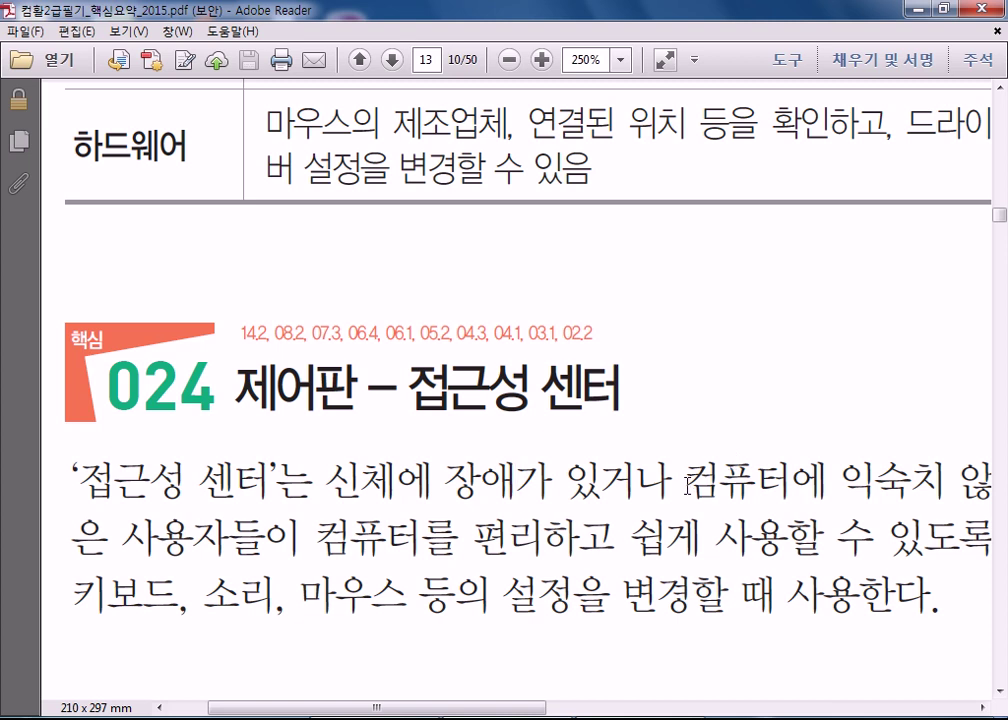
# Bring the PDF table under "디스플레이가 없는 컴퓨터 사용" into full view, following the 024 제어판 – 접근성 센터 introduction
pyautogui.scroll(-4, 687, 480)
pyautogui.scroll(3, 620, 611)
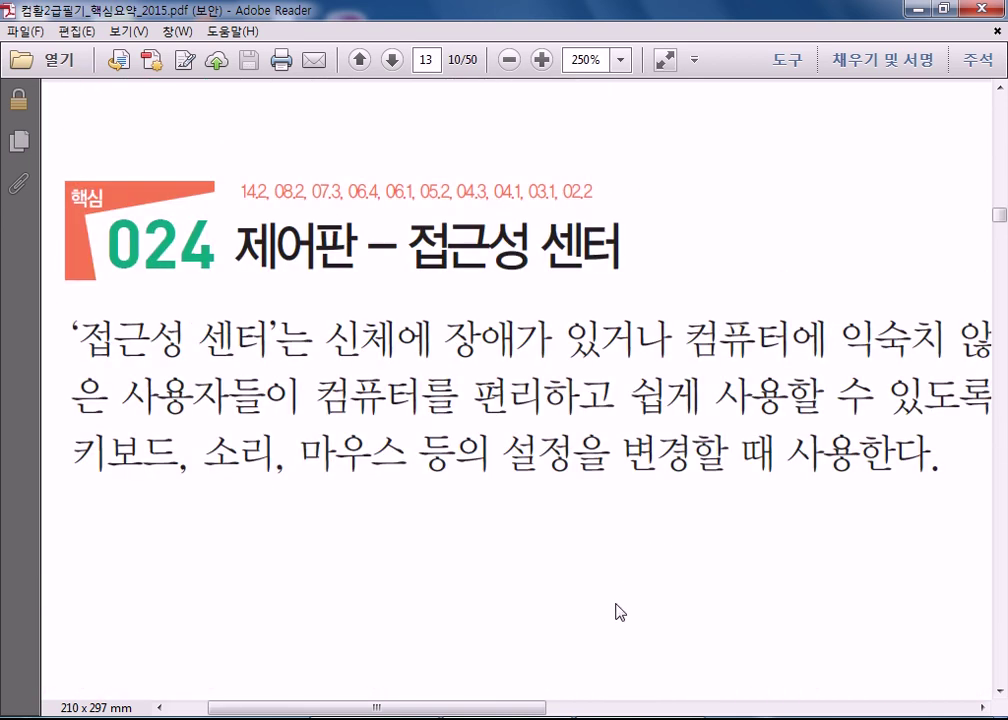
pyautogui.moveTo(519, 704); pyautogui.dragTo(883, 704)
pyautogui.scroll(20, 631, 497)
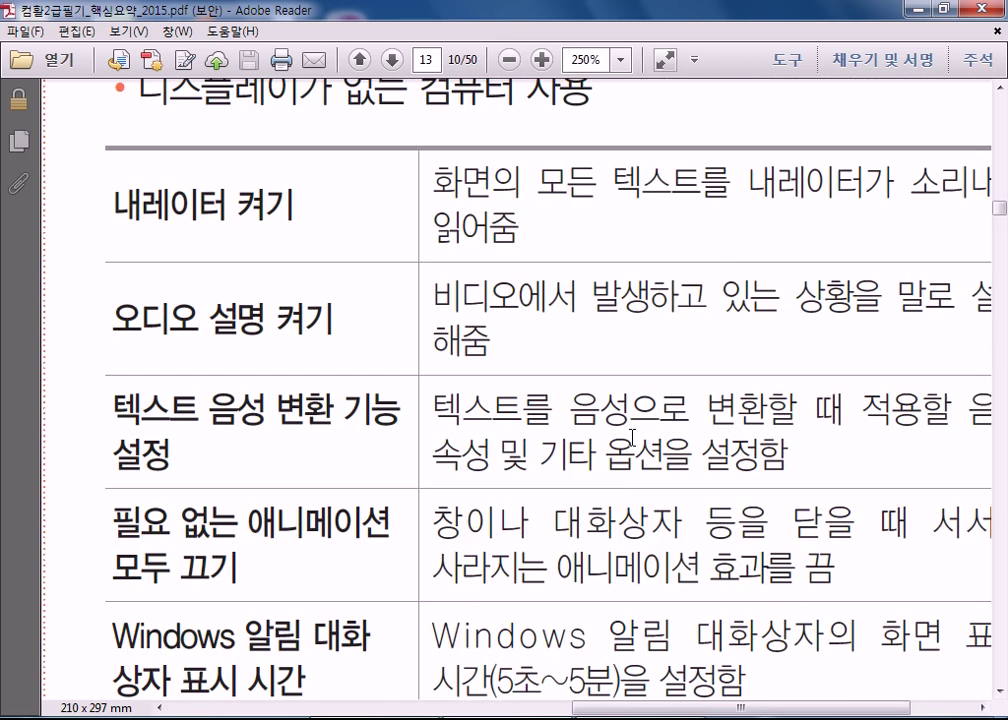
pyautogui.scroll(3, 631, 437)
pyautogui.scroll(-1, 634, 434)
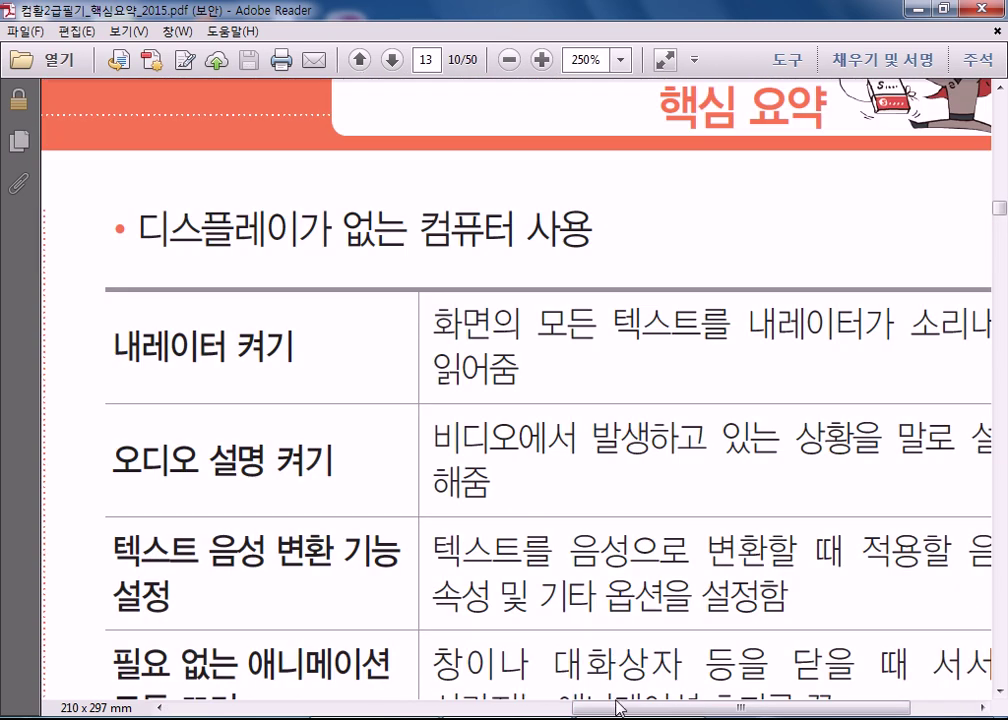
pyautogui.moveTo(632, 711); pyautogui.dragTo(652, 712)
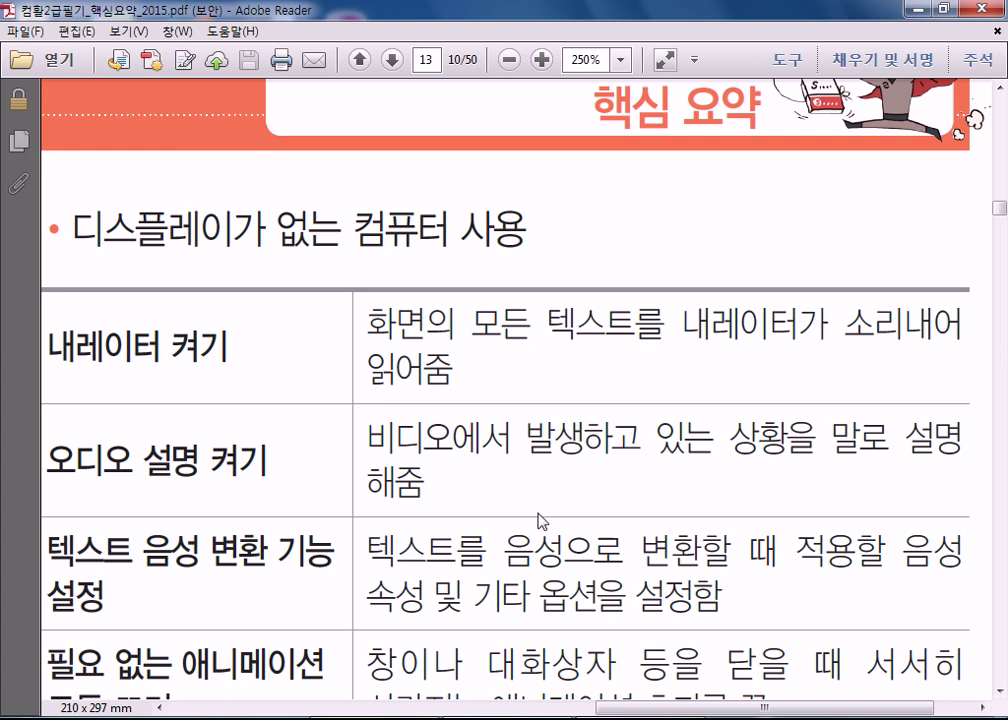
# Review the rows of the "디스플레이가 없는 컴퓨터 사용" table, from 내레이터 켜기 to Windows 알림 대화상자 표시 시간
pyautogui.scroll(-2, 648, 520)
pyautogui.moveTo(367, 343); pyautogui.dragTo(641, 343)
pyautogui.click(790, 345)
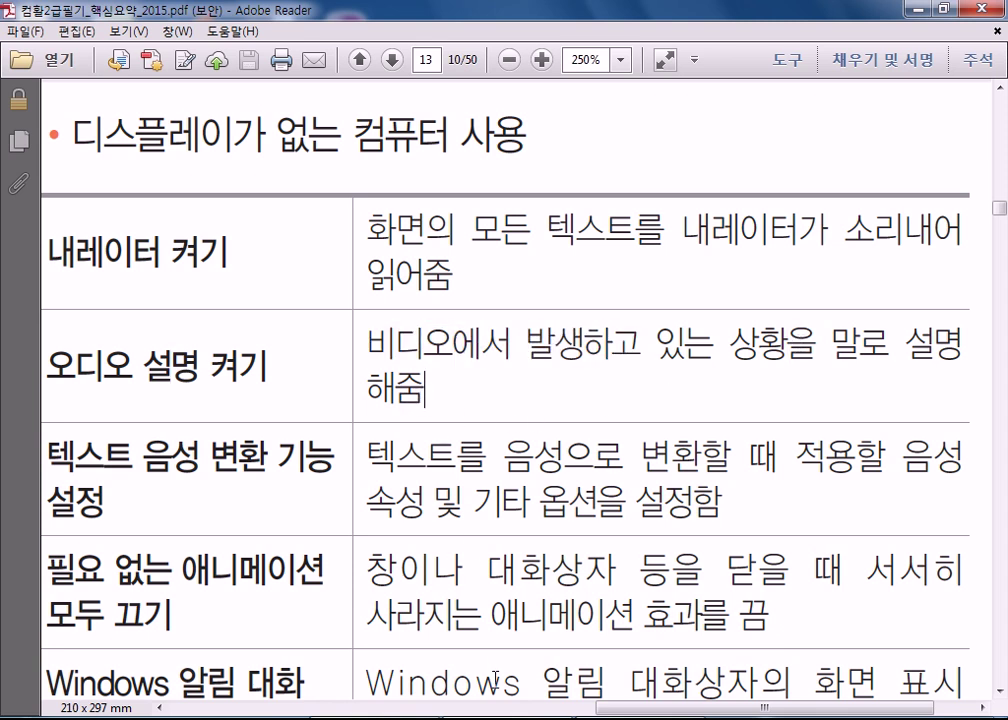
pyautogui.moveTo(619, 711); pyautogui.dragTo(613, 711)
pyautogui.scroll(-3, 500, 570)
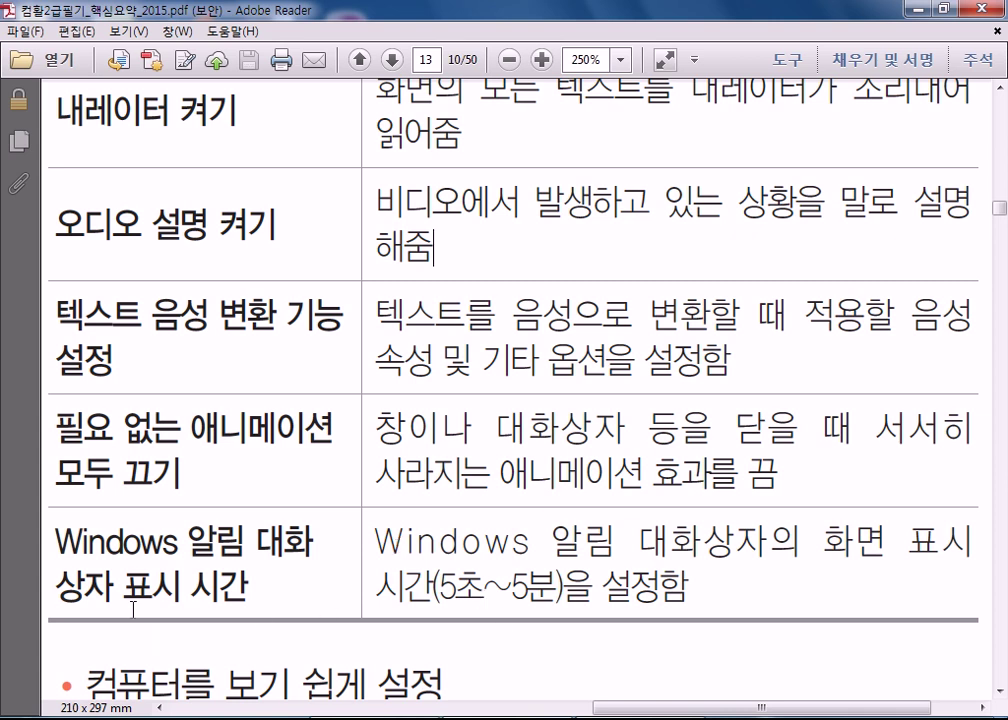
pyautogui.moveTo(130, 351); pyautogui.dragTo(178, 355)
pyautogui.click(377, 357)
pyautogui.scroll(-2, 348, 450)
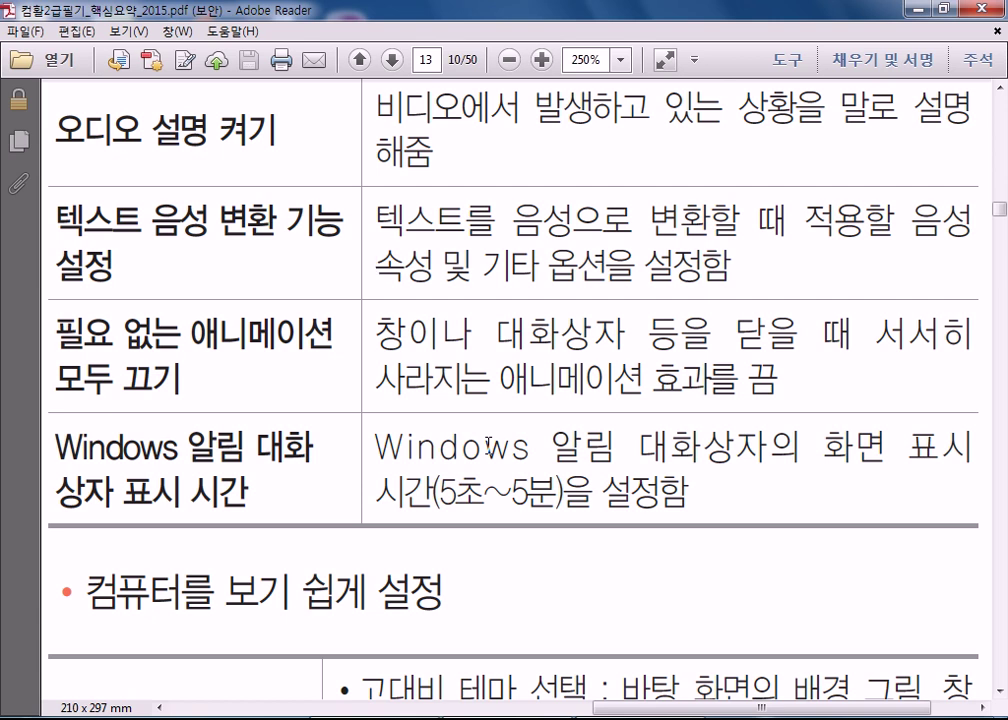
# Switch to the Windows desktop, view the screen resolution (화면 해상도) settings, and close them without changes
pyautogui.click(919, 10)
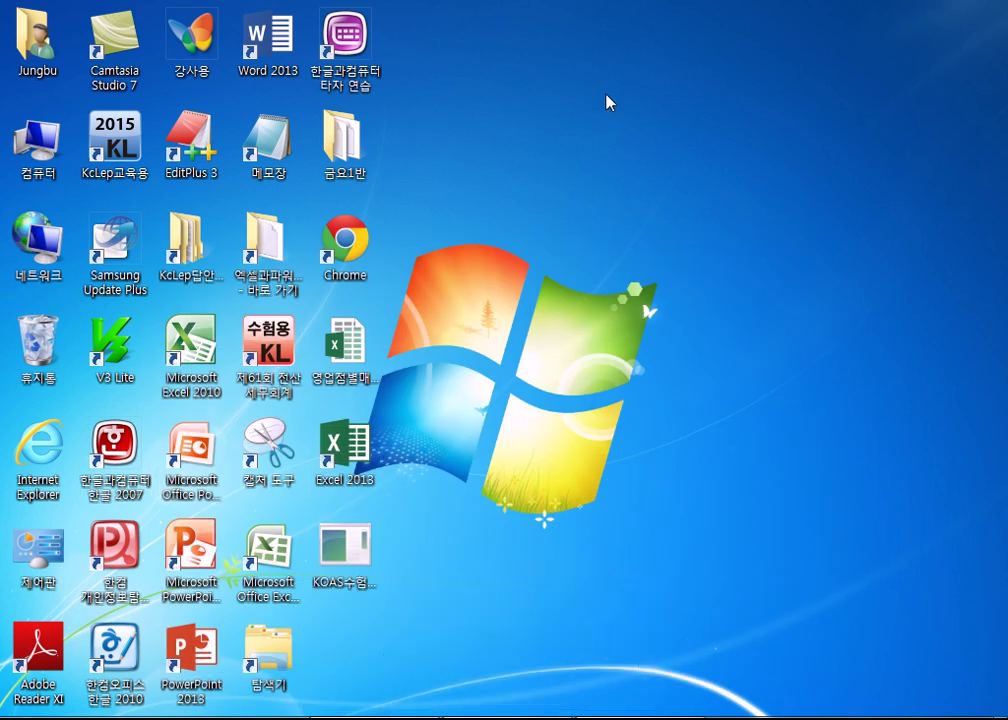
pyautogui.rightClick(606, 101)
pyautogui.click(644, 350)
pyautogui.click(945, 8)
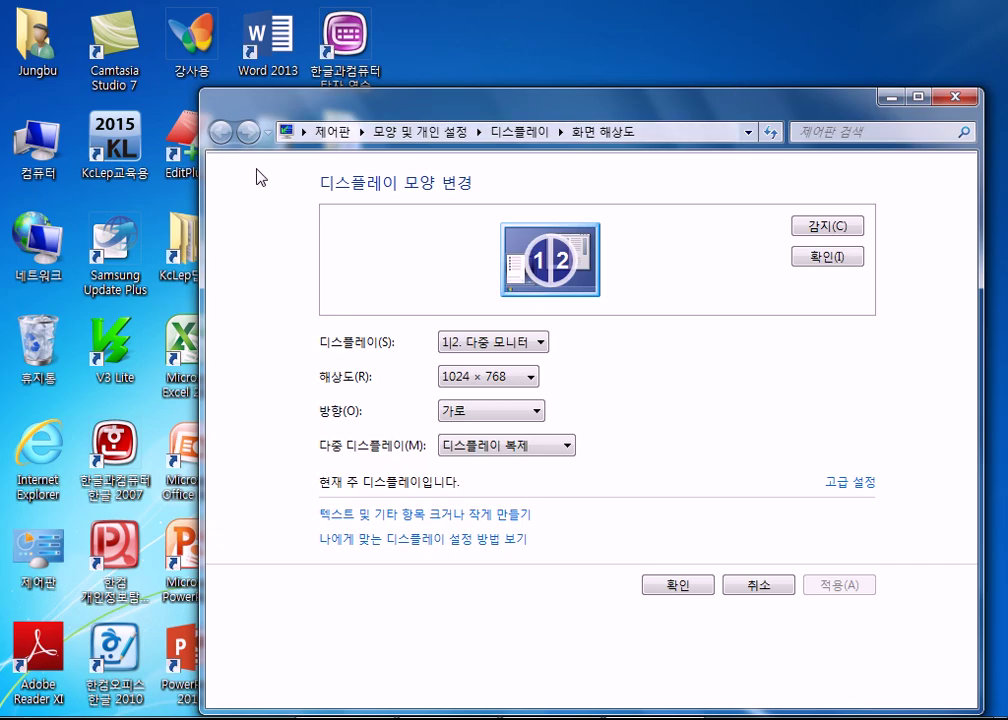
pyautogui.moveTo(371, 108); pyautogui.dragTo(330, 68)
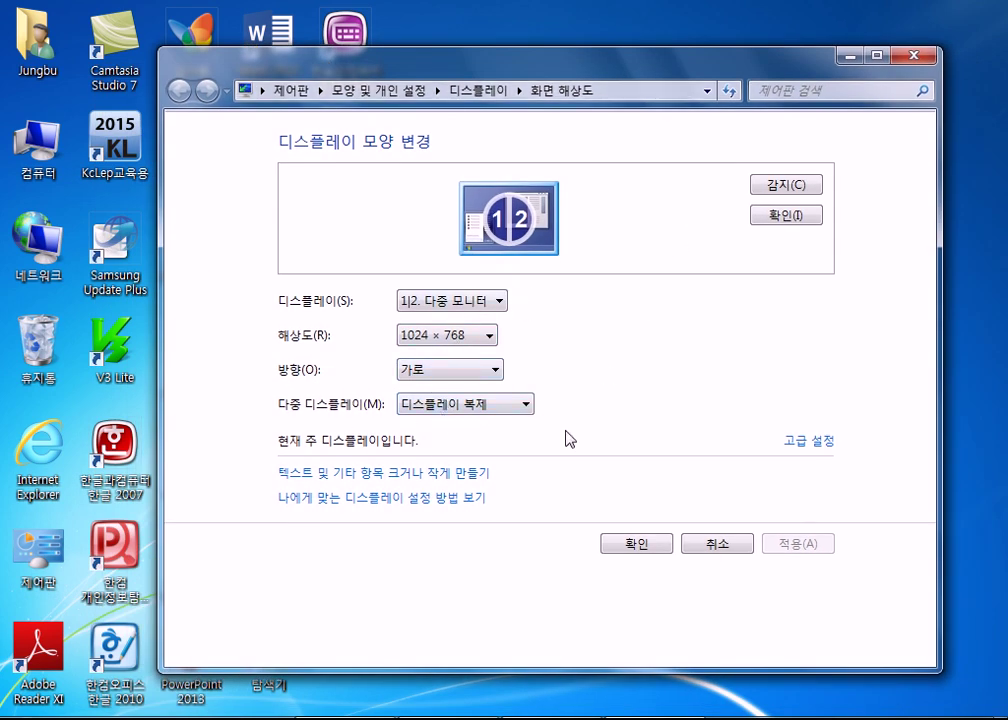
pyautogui.click(648, 546)
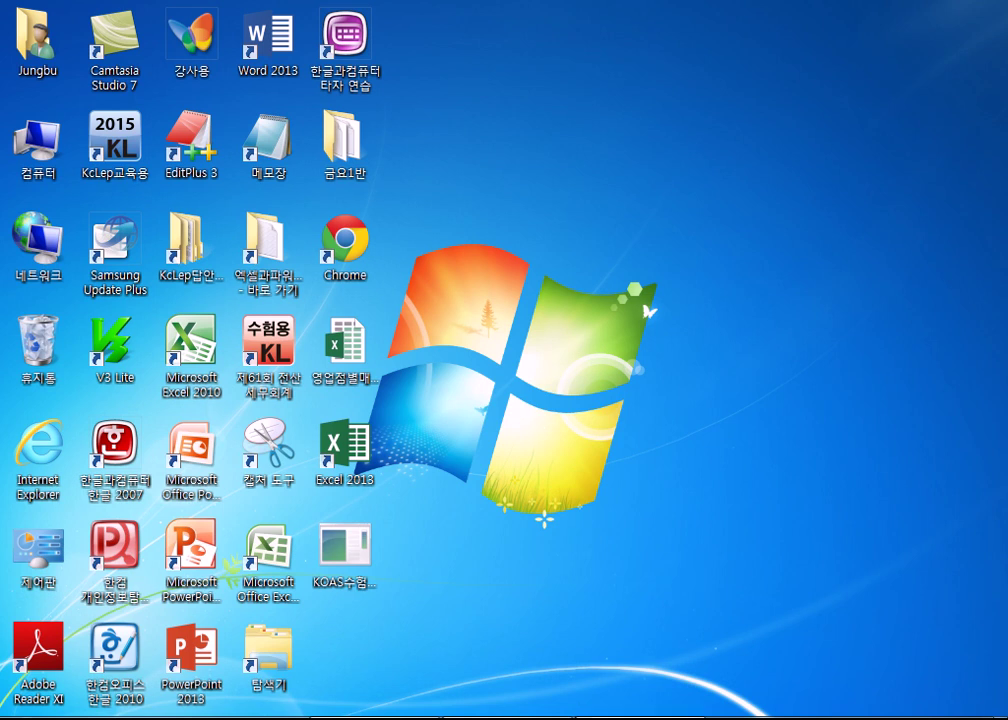
# Return to the PDF's 고대비 row in Adobe Reader, call up the Windows high-contrast prompt and decline it
pyautogui.click(650, 718)
pyautogui.click(650, 718)
pyautogui.click(525, 718)
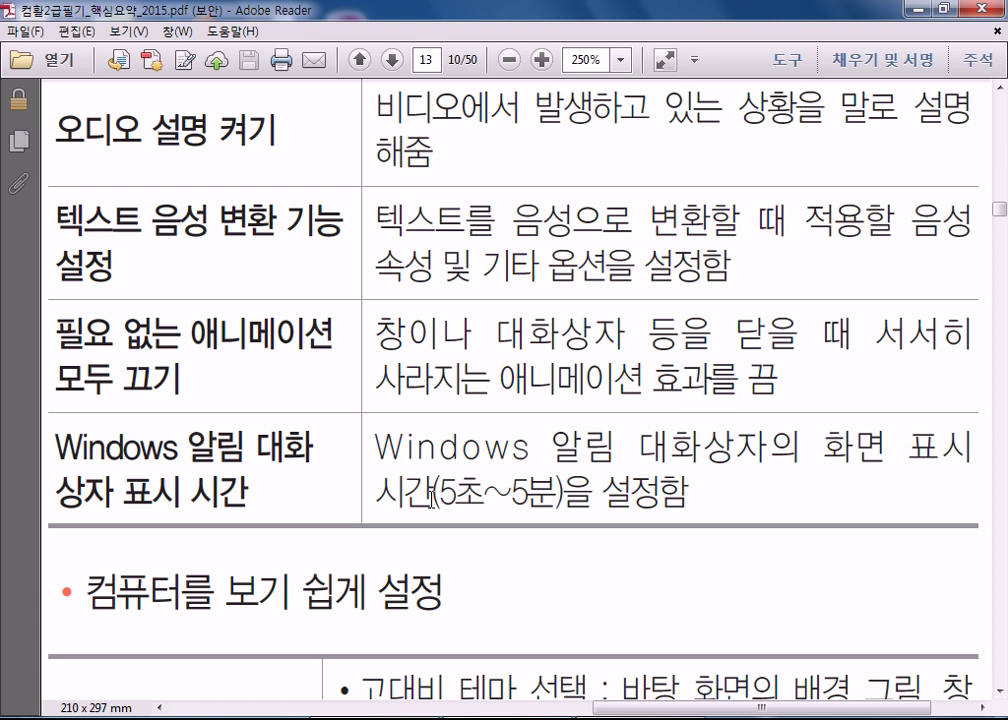
pyautogui.scroll(-5, 432, 497)
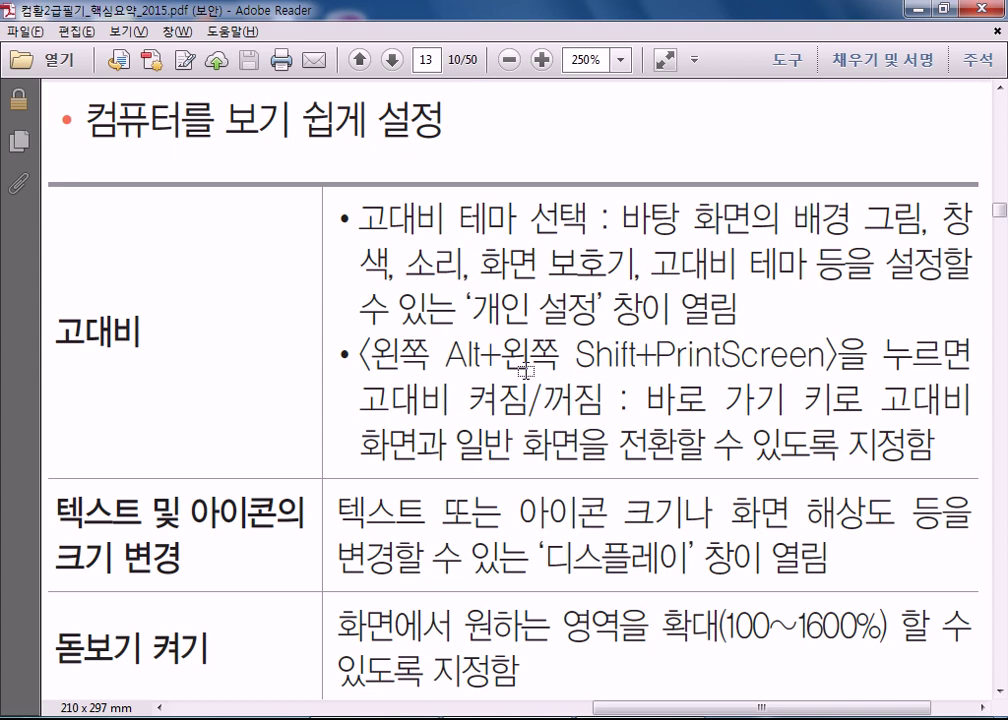
pyautogui.press('alt+shift+Print')
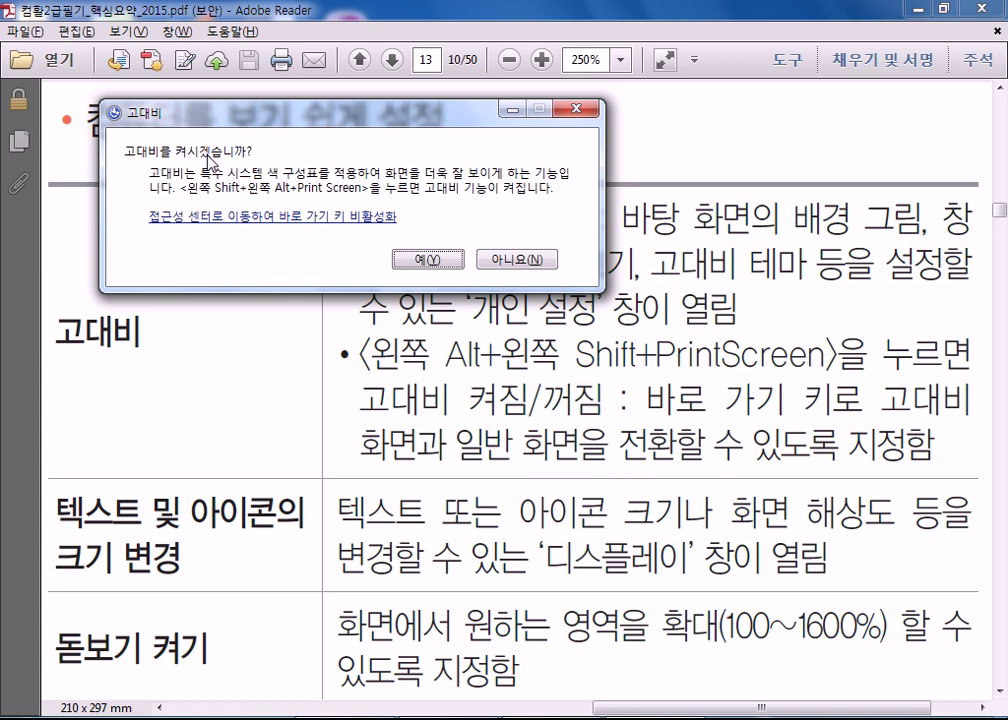
pyautogui.click(516, 262)
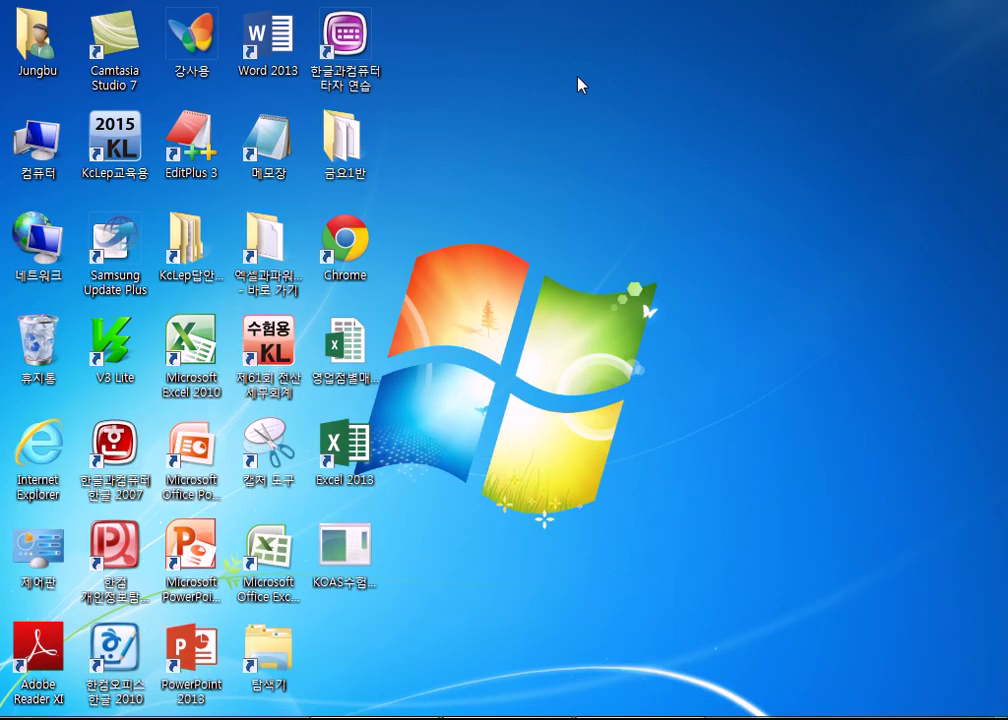
# View the desktop's screen resolution (화면 해상도) settings again, close them and return to the PDF in Adobe Reader
pyautogui.rightClick(578, 78)
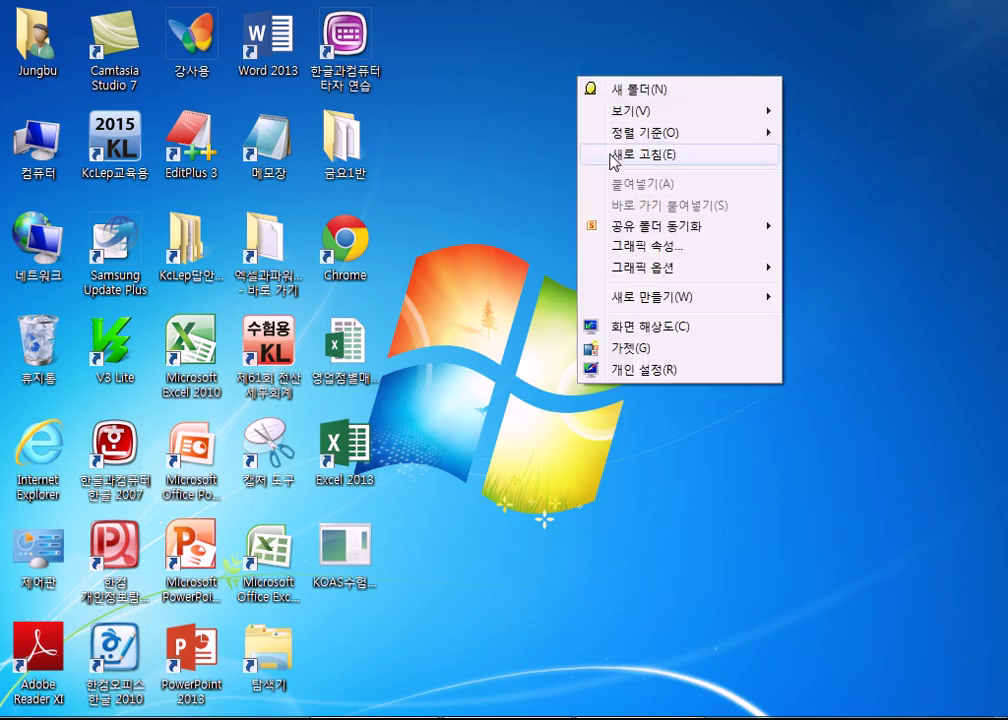
pyautogui.click(600, 326)
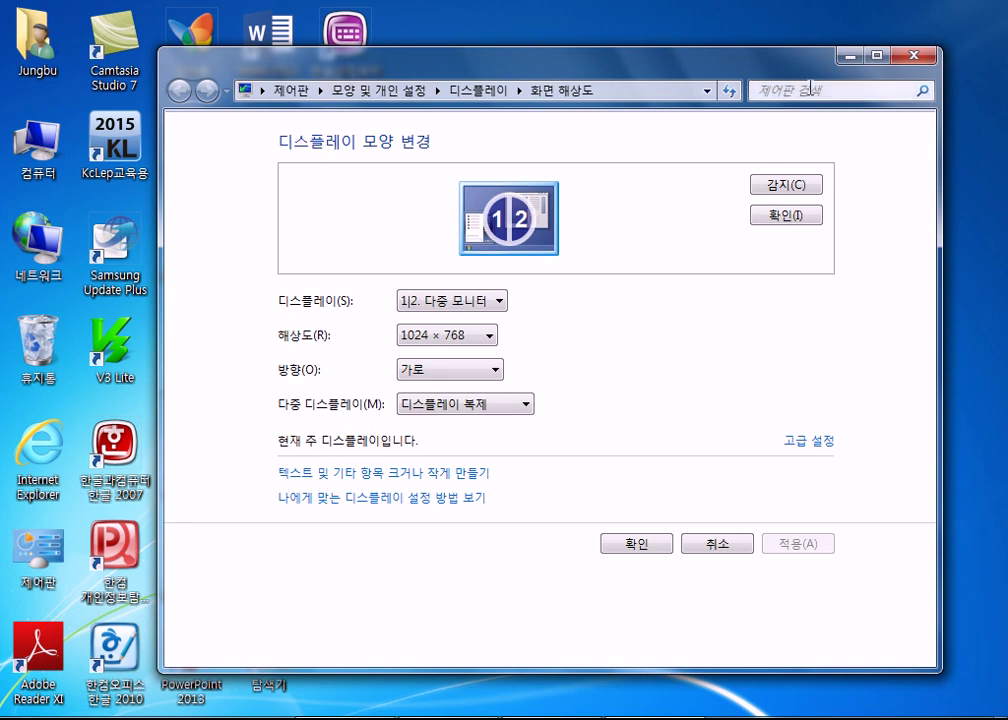
pyautogui.click(918, 60)
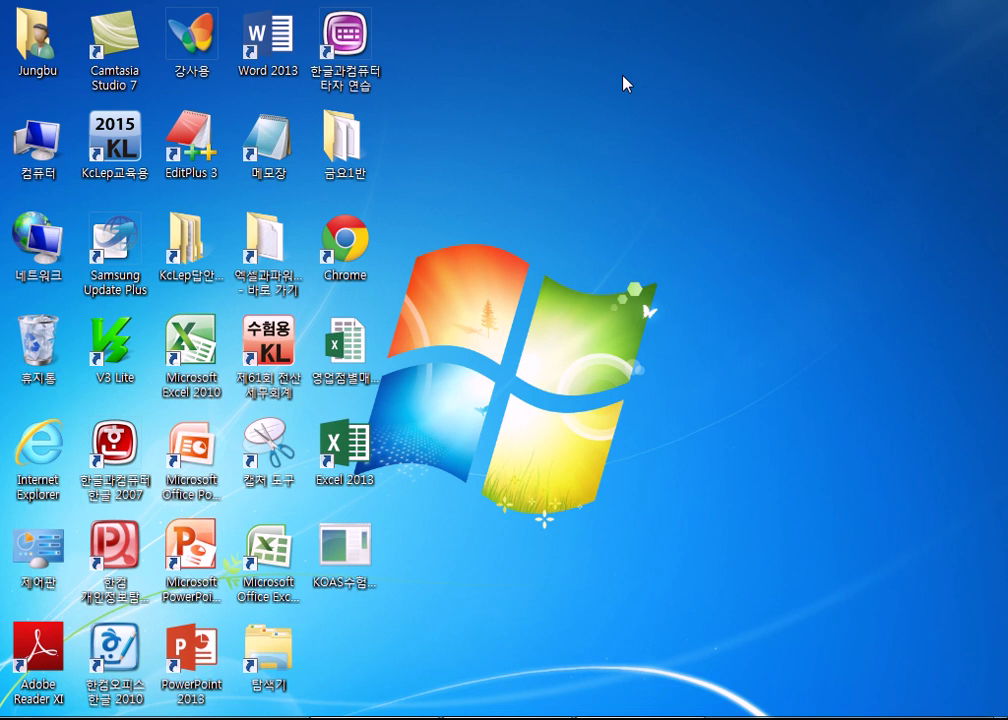
pyautogui.click(497, 716)
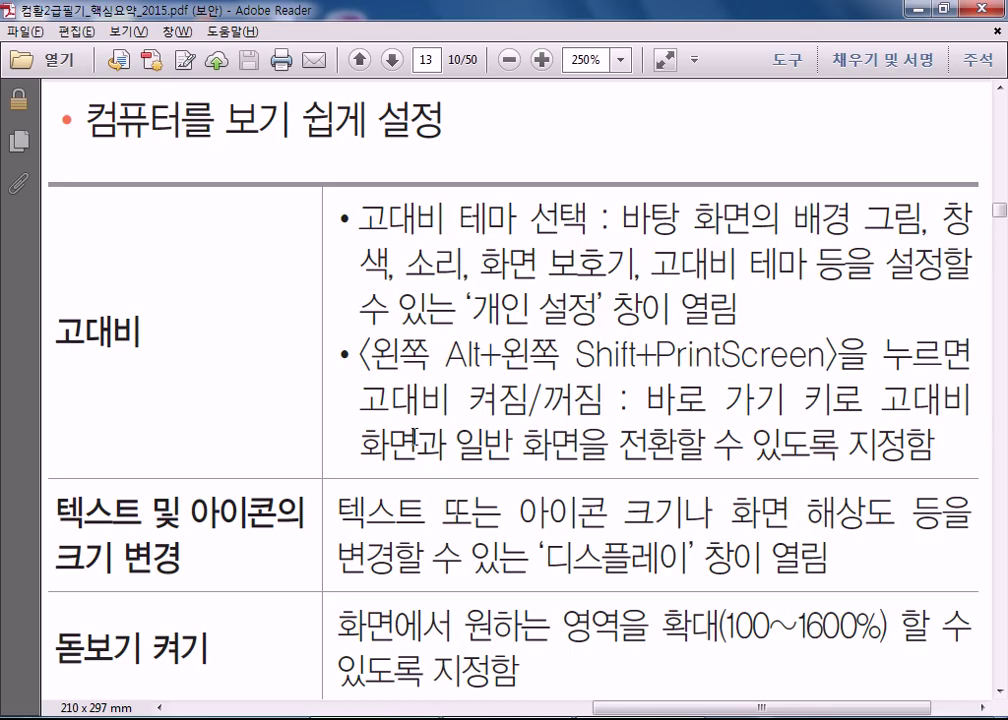
# Read the table rows 텍스트 및 아이콘의 크기 변경 and 돋보기 켜기, keeping the PDF window maximized
pyautogui.scroll(-3, 358, 432)
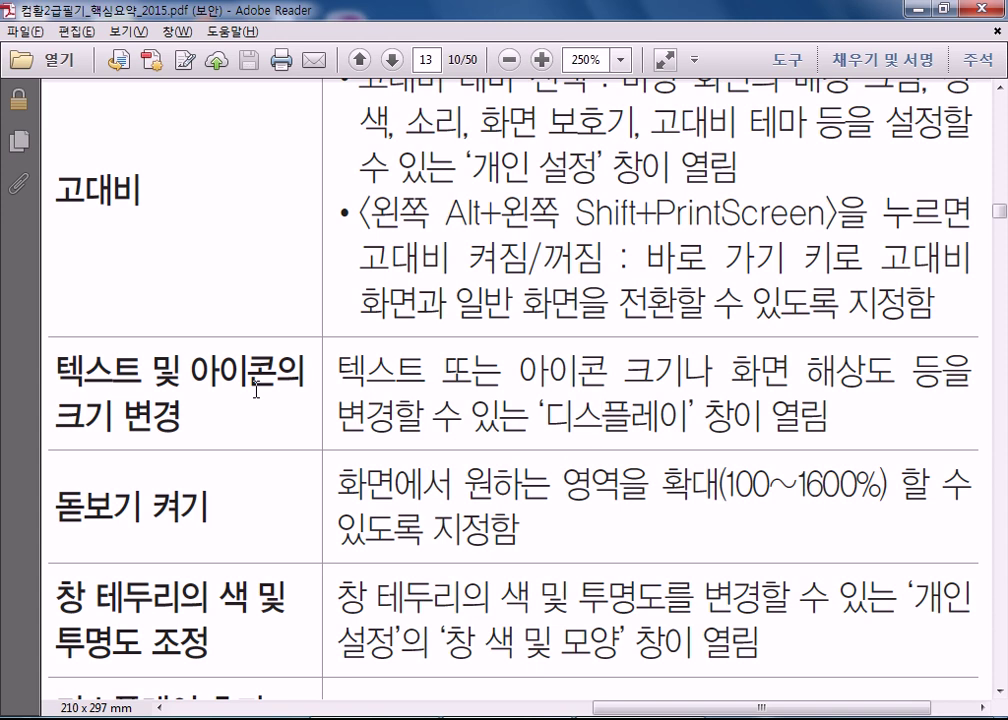
pyautogui.moveTo(55, 508); pyautogui.dragTo(209, 510)
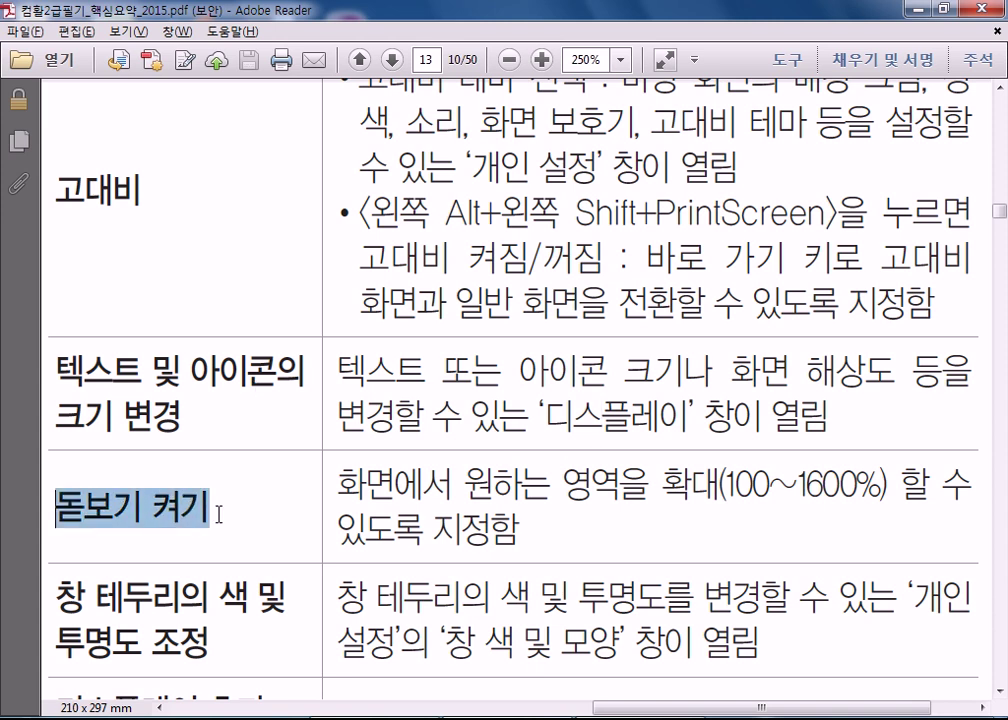
pyautogui.click(392, 508)
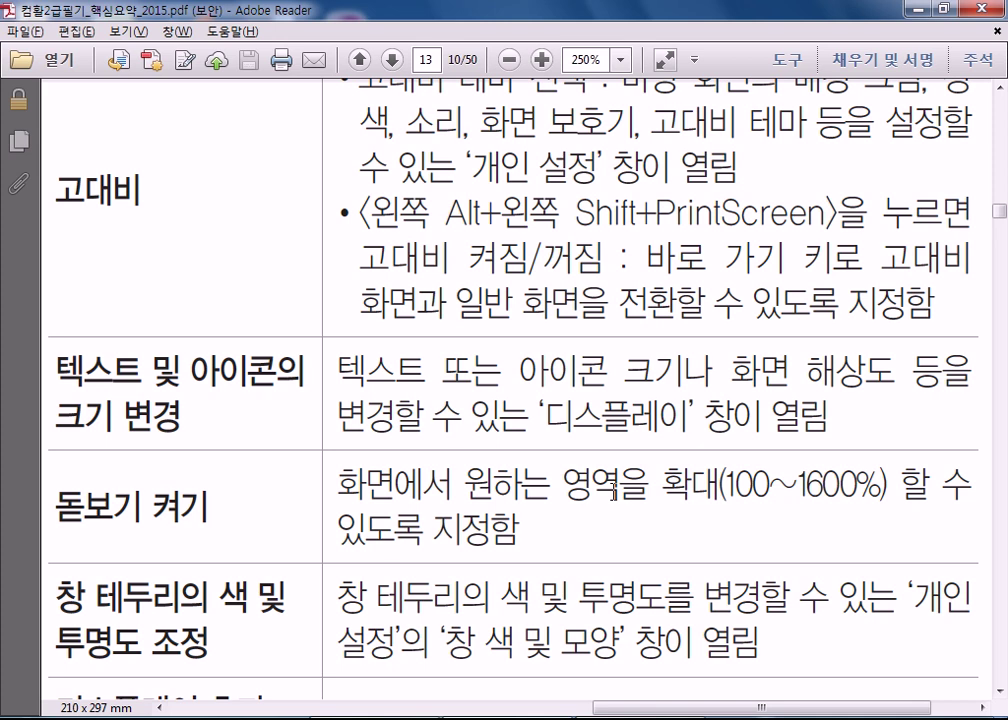
pyautogui.scroll(-1, 592, 510)
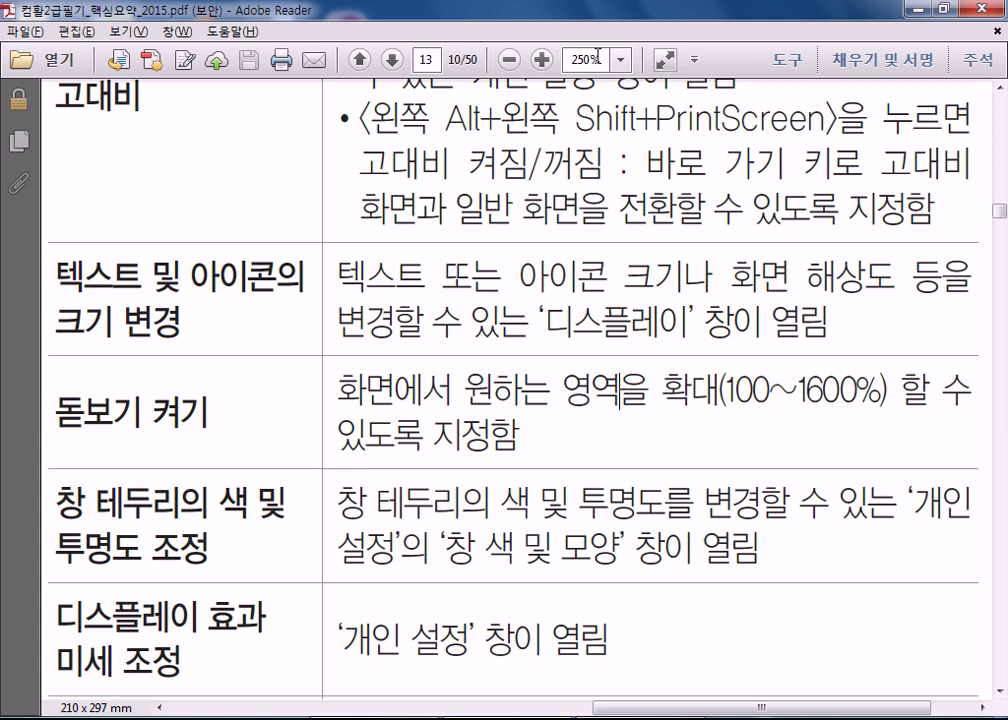
pyautogui.moveTo(370, 20)
pyautogui.mouseDown()
pyautogui.moveTo(376, 74)
pyautogui.moveTo(400, 127)
pyautogui.moveTo(360, 25)
pyautogui.mouseUp()
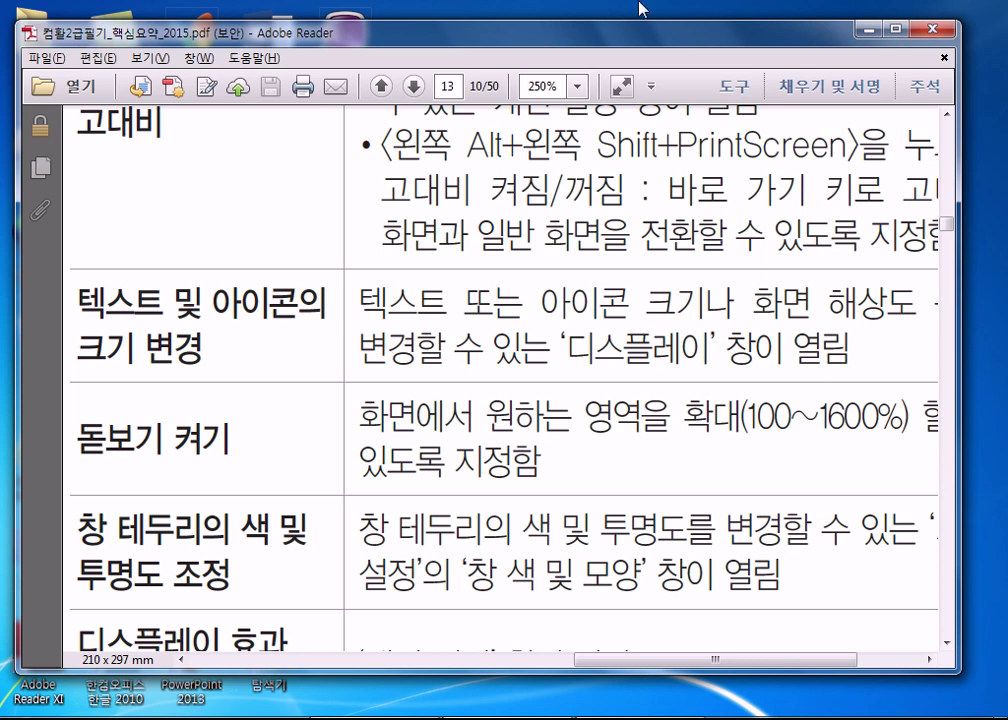
pyautogui.click(893, 29)
# Read the rows on window border colour, display effects and cursor thickness, continuing to "마우스 또는 키보드가 없는 컴퓨터 사용"
pyautogui.scroll(-3, 415, 298)
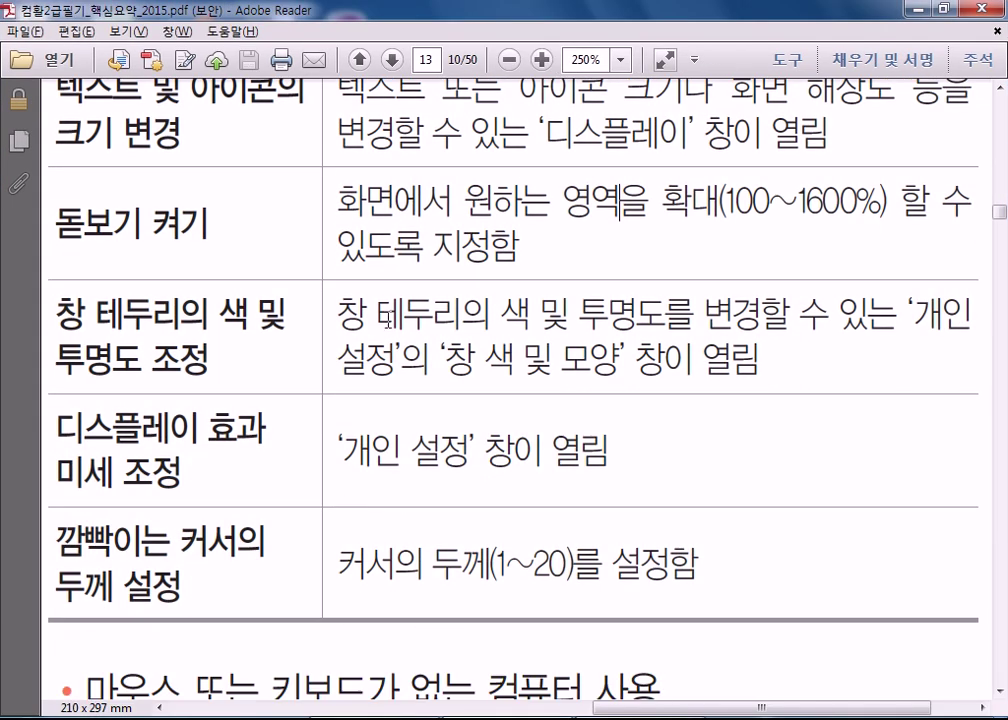
pyautogui.scroll(-2, 398, 466)
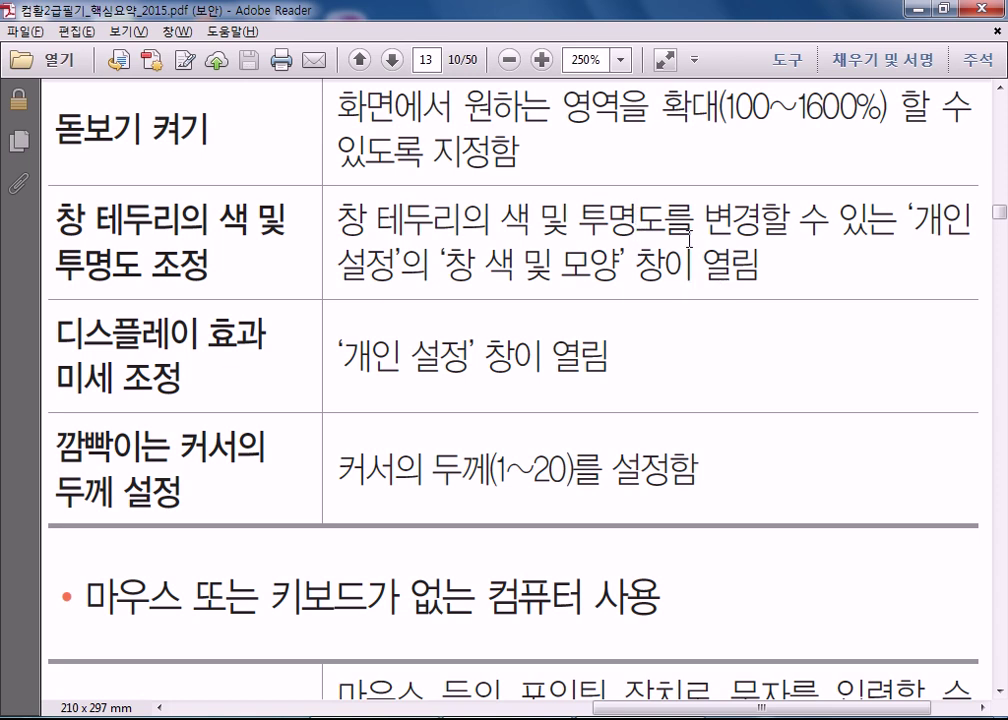
pyautogui.click(766, 268)
pyautogui.scroll(-5, 428, 437)
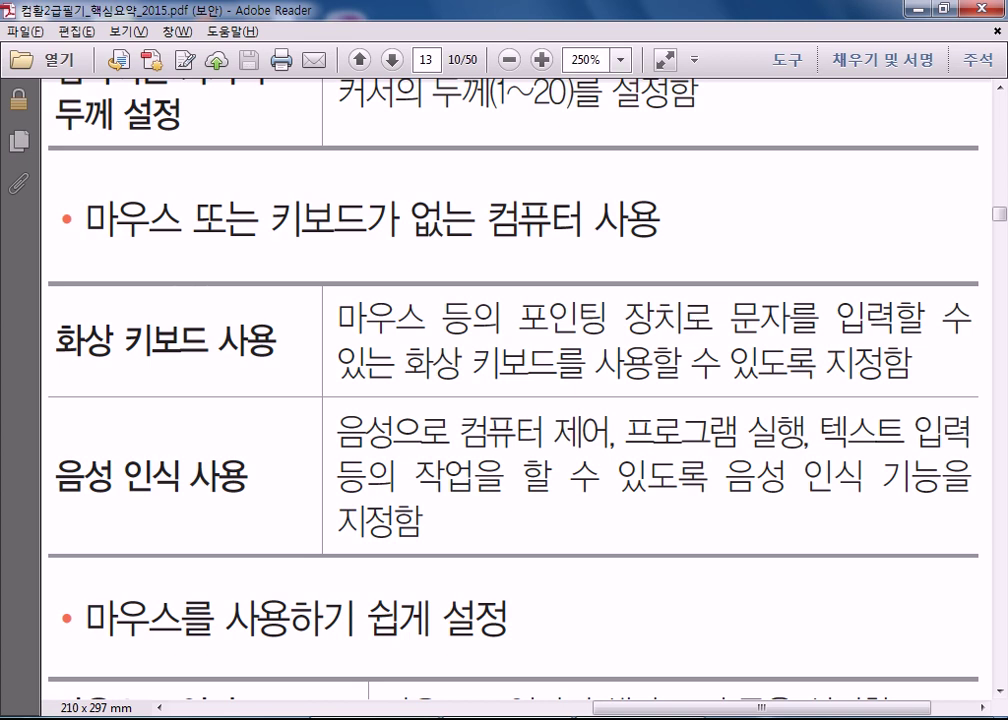
# Launch the On-Screen Keyboard (화상 키보드) from the 접근성 accessories and move it clear of the 음성 인식 사용 row
pyautogui.press('super')
pyautogui.click(57, 649)
pyautogui.scroll(-6, 97, 483)
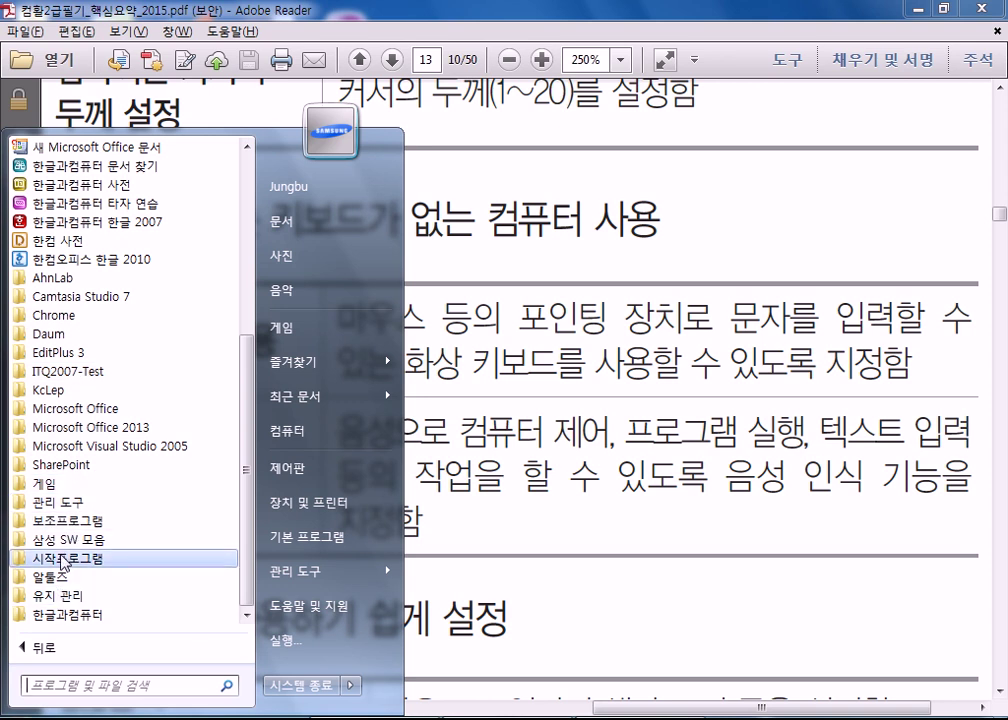
pyautogui.click(62, 521)
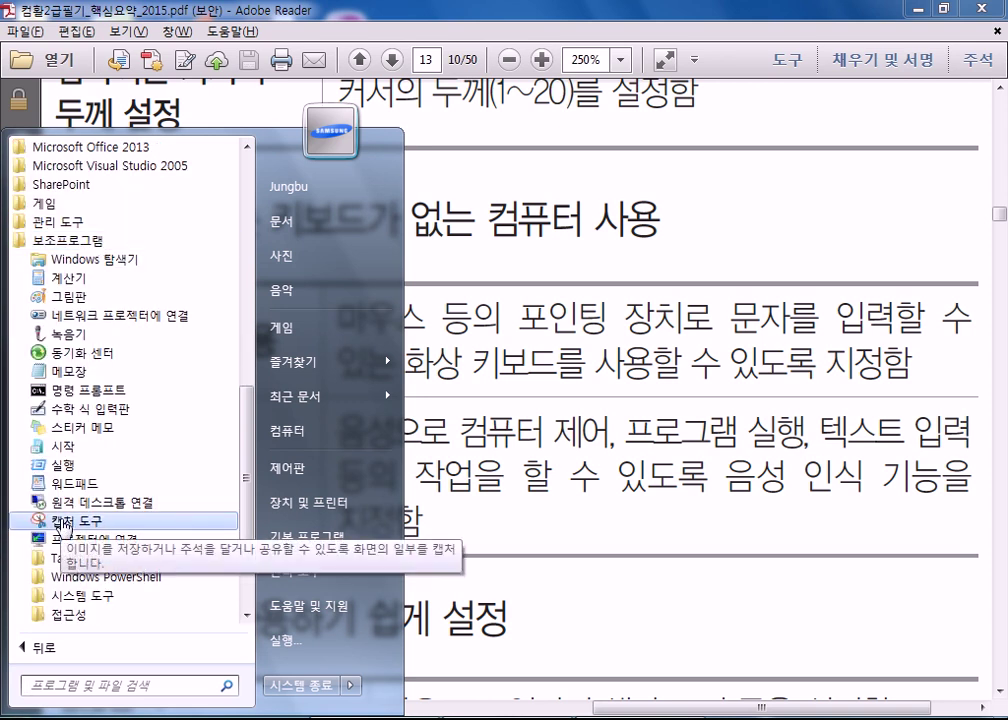
pyautogui.scroll(-2, 67, 525)
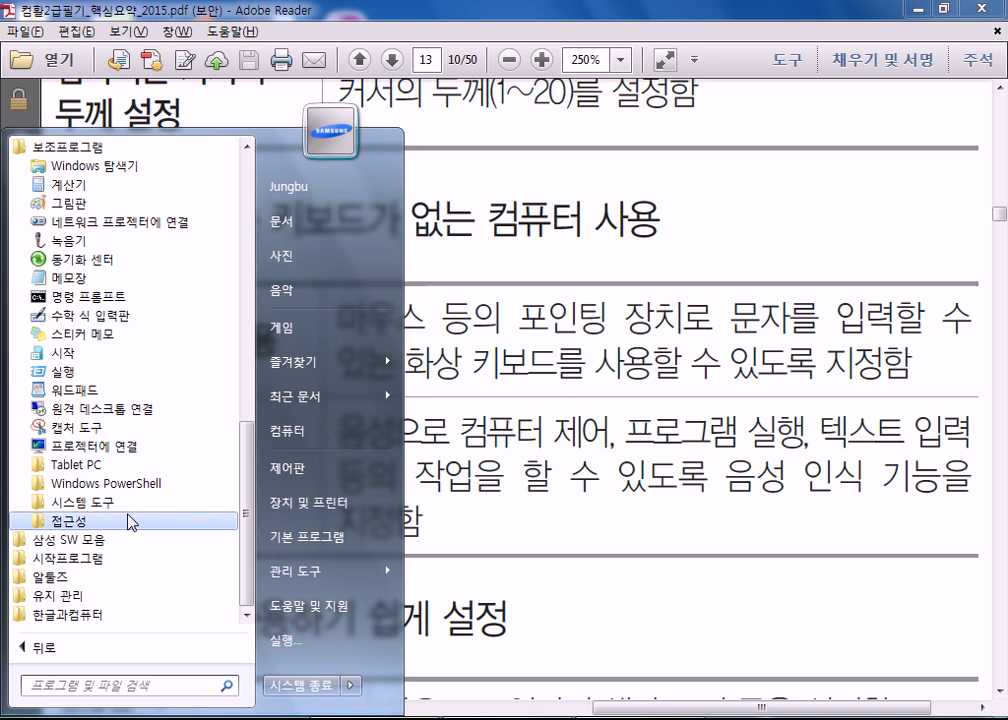
pyautogui.click(128, 522)
pyautogui.scroll(-2, 128, 531)
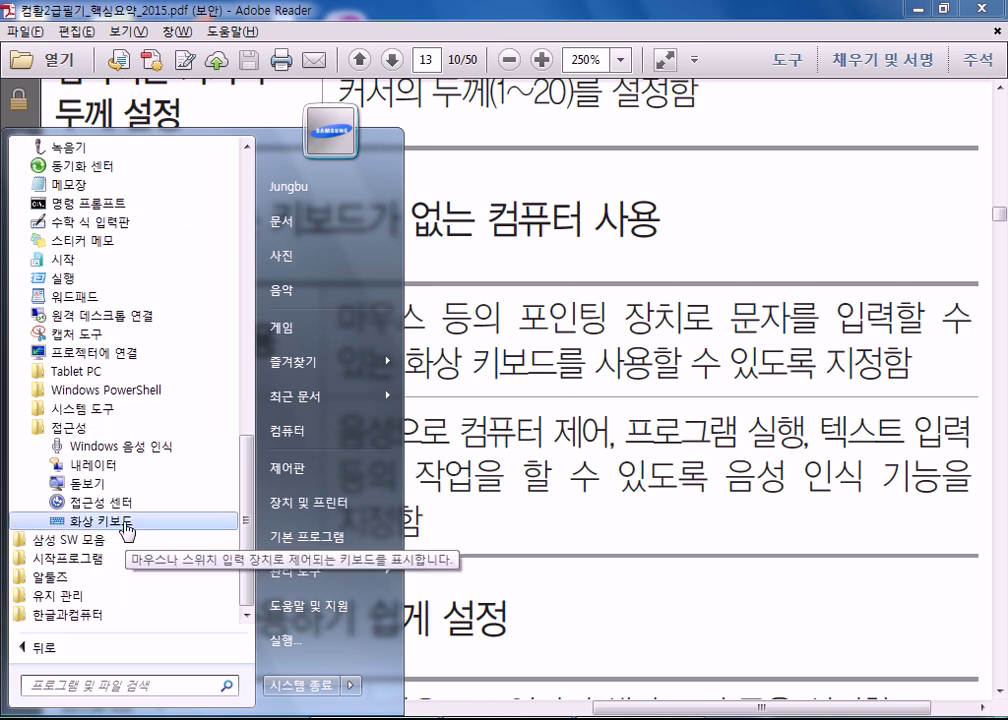
pyautogui.click(75, 522)
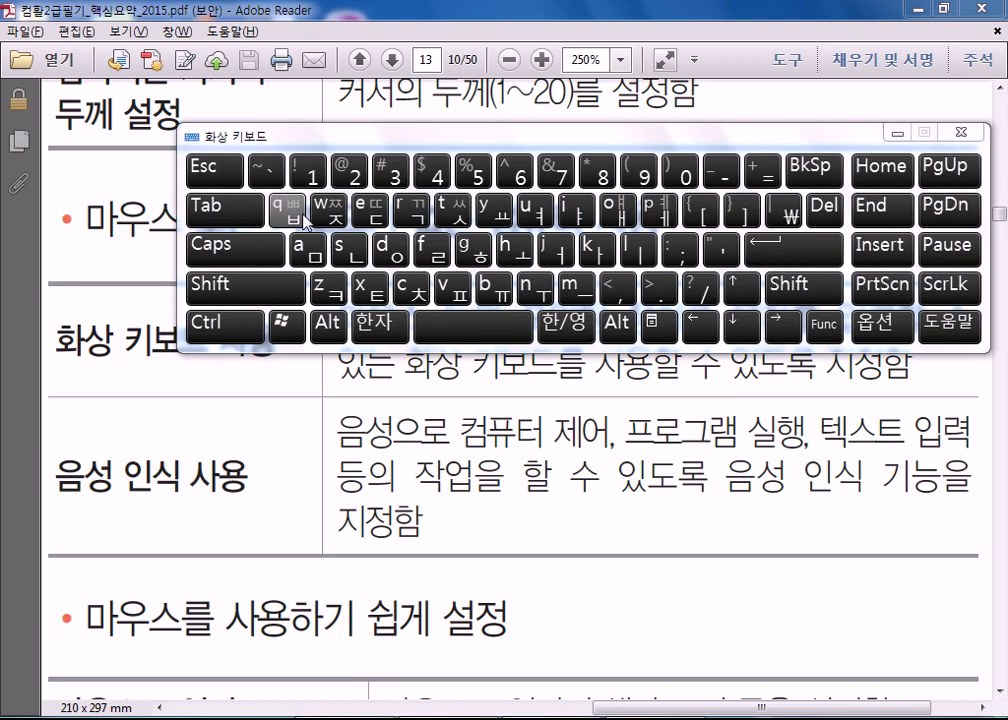
pyautogui.moveTo(408, 142); pyautogui.dragTo(325, 163)
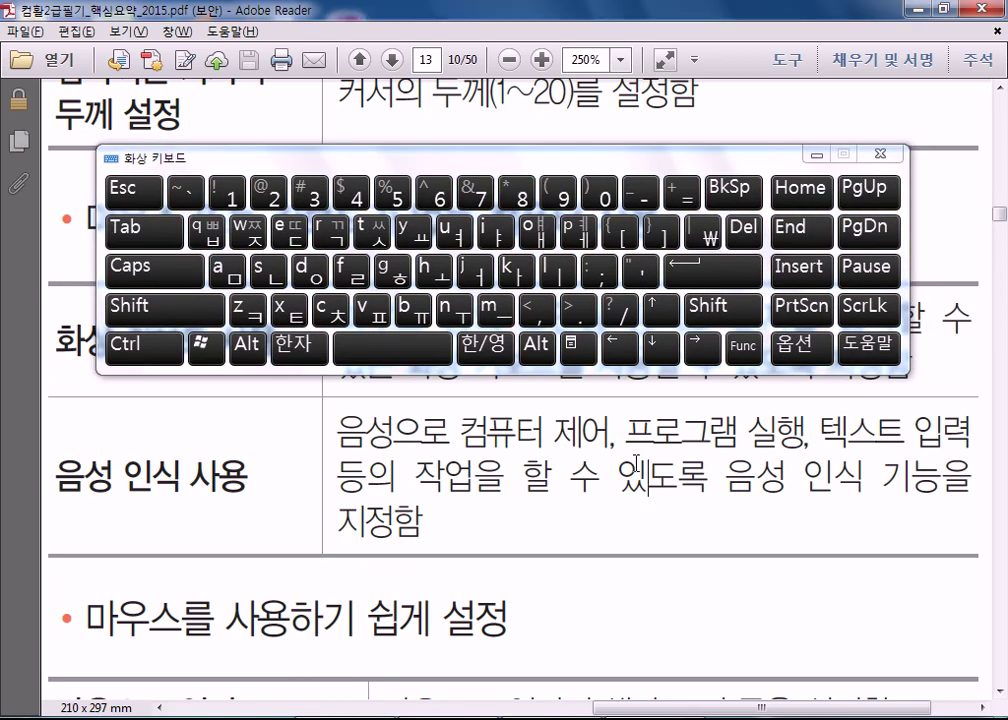
pyautogui.click(812, 162)
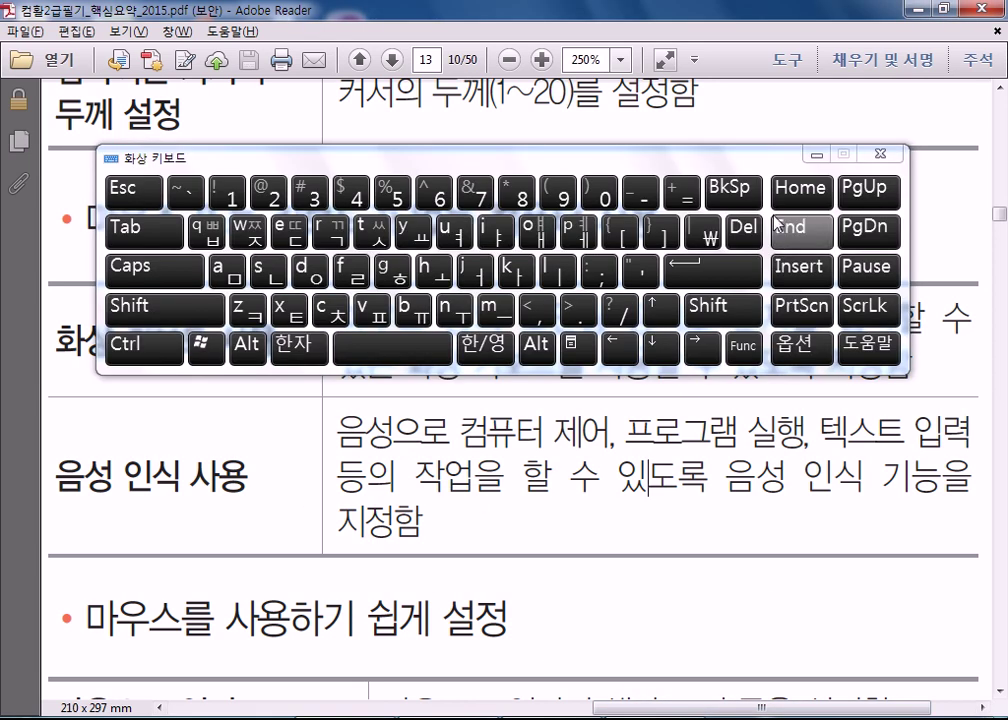
# Launch Notepad (메모장) and arrange it with the On-Screen Keyboard so its text area stays visible
pyautogui.click(20, 717)
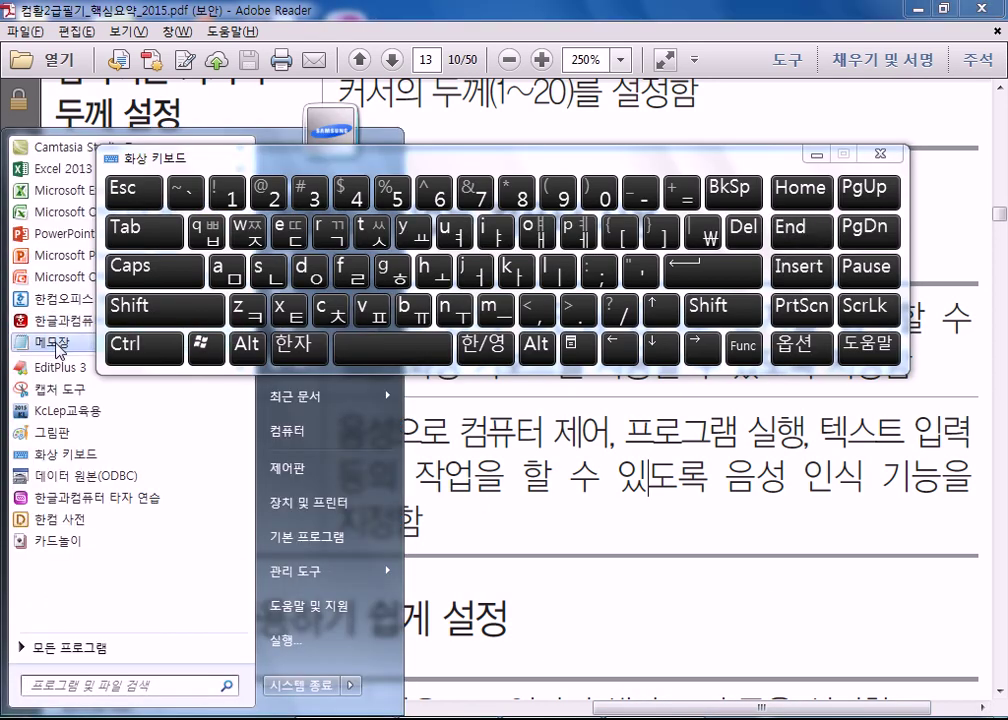
pyautogui.click(58, 348)
pyautogui.moveTo(440, 165); pyautogui.dragTo(460, 199)
pyautogui.moveTo(484, 35); pyautogui.dragTo(434, 13)
# Enter "ghjk" in Notepad with the On-Screen Keyboard, switch to Korean input and enter "홍"
pyautogui.click(412, 303)
pyautogui.click(452, 305)
pyautogui.click(493, 305)
pyautogui.click(535, 305)
pyautogui.click(505, 382)
pyautogui.click(412, 303)
pyautogui.click(452, 305)
pyautogui.click(330, 305)
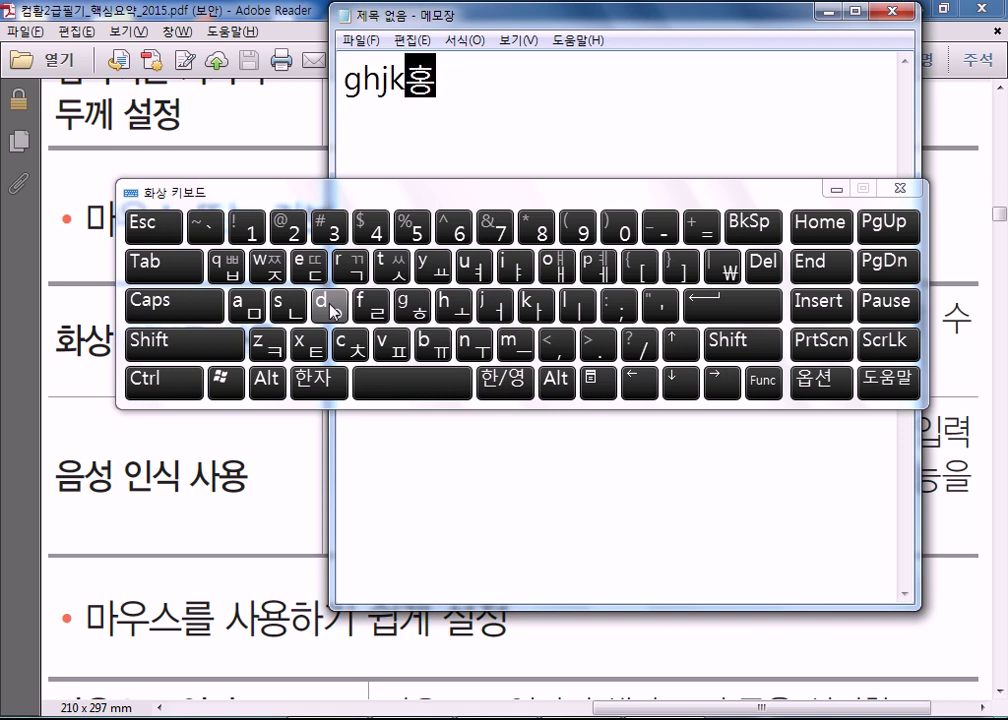
# Trim the Notepad text to "gjk호" with the On-Screen Keyboard, and view the keyboard's 옵션 settings without changing them
pyautogui.click(778, 226)
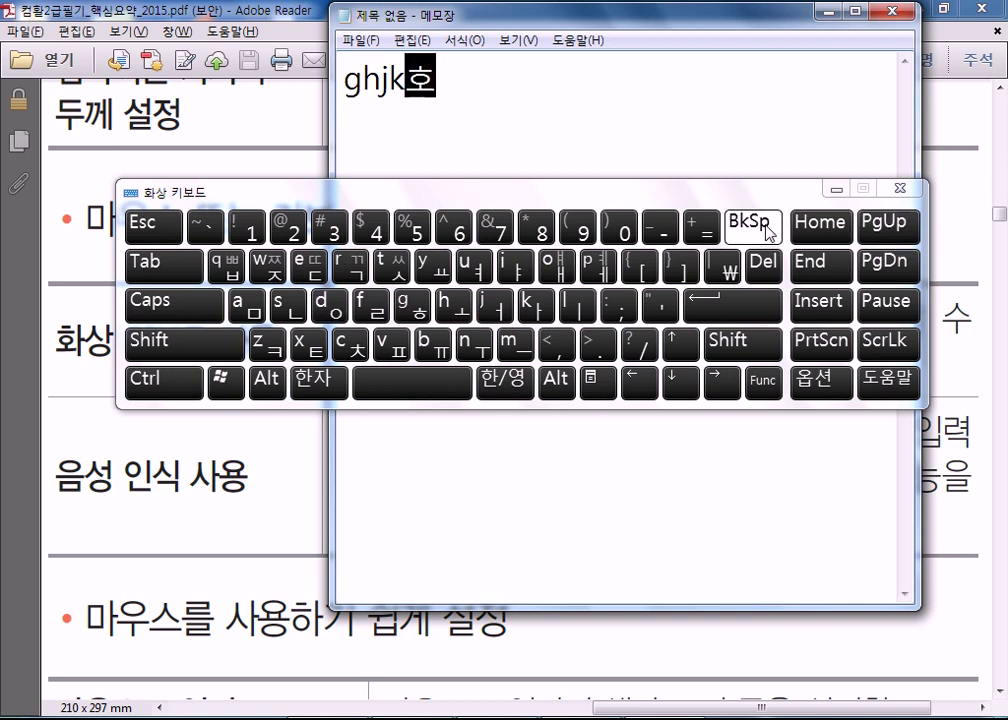
pyautogui.click(762, 262)
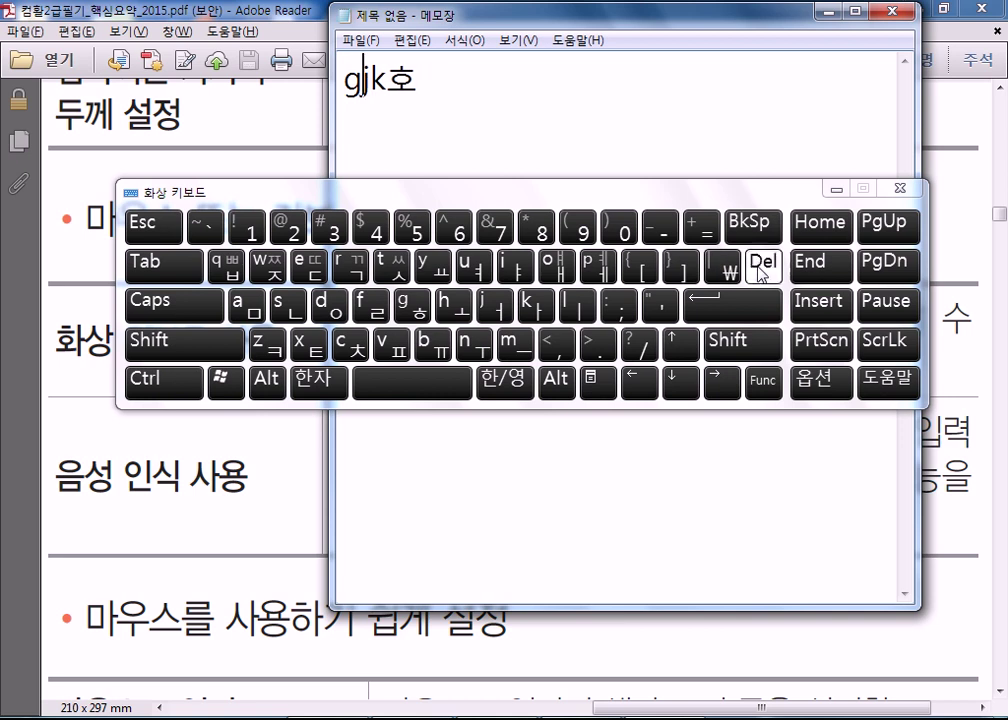
pyautogui.click(830, 265)
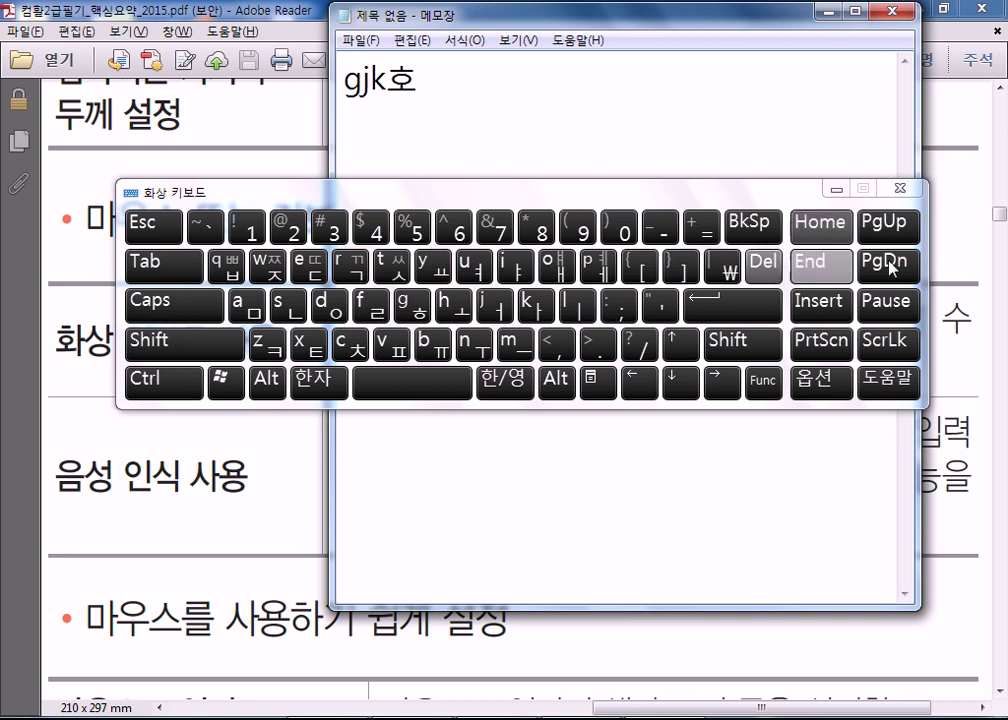
pyautogui.click(815, 380)
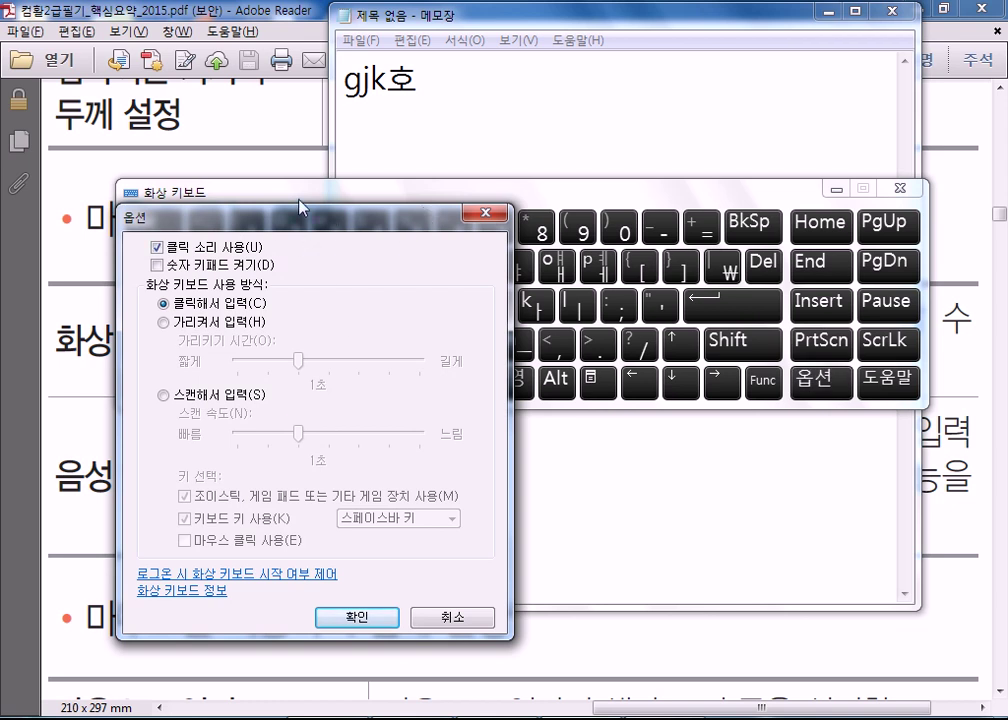
pyautogui.click(487, 215)
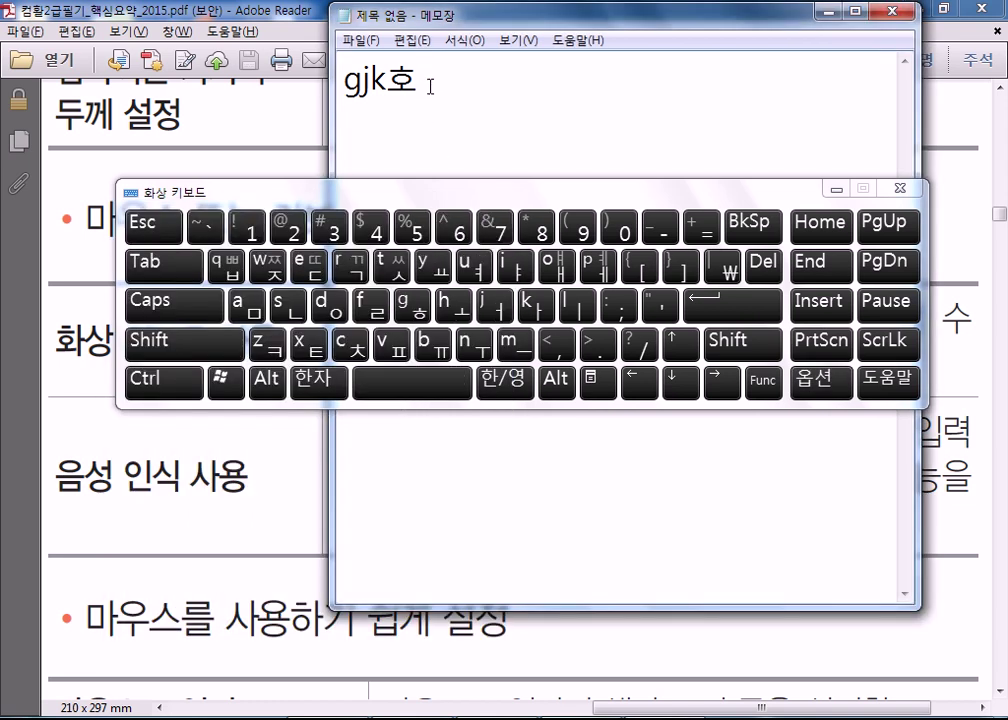
# Add the double consonants ㄲ, ㅃ and ㄲ at the end of the Notepad text using the On-Screen Keyboard's shifted characters
pyautogui.click(195, 350)
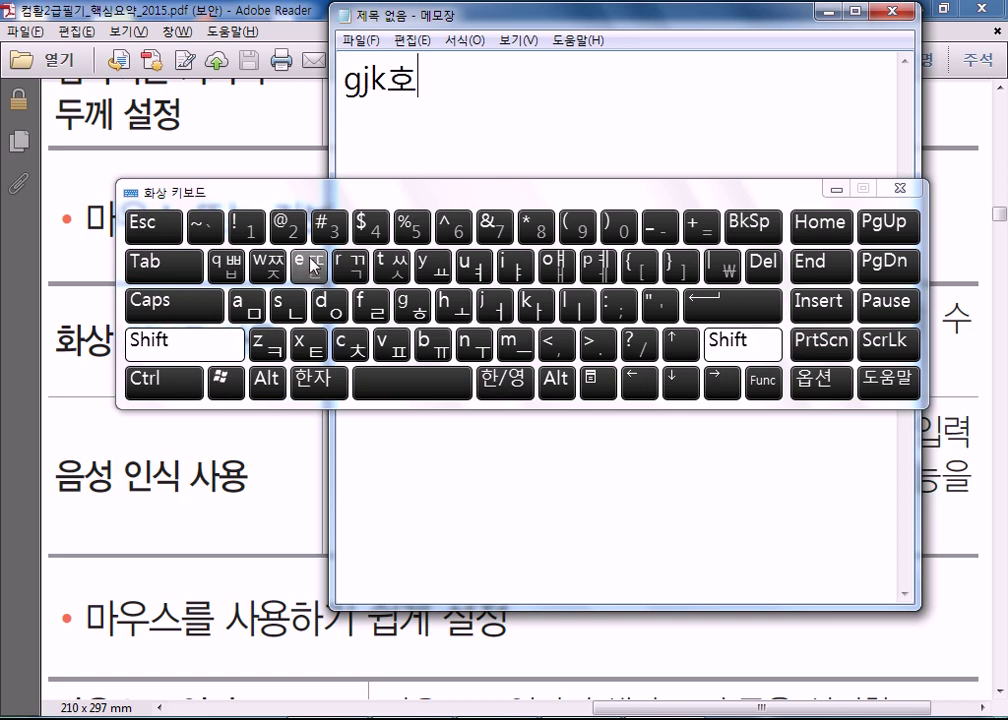
pyautogui.click(350, 265)
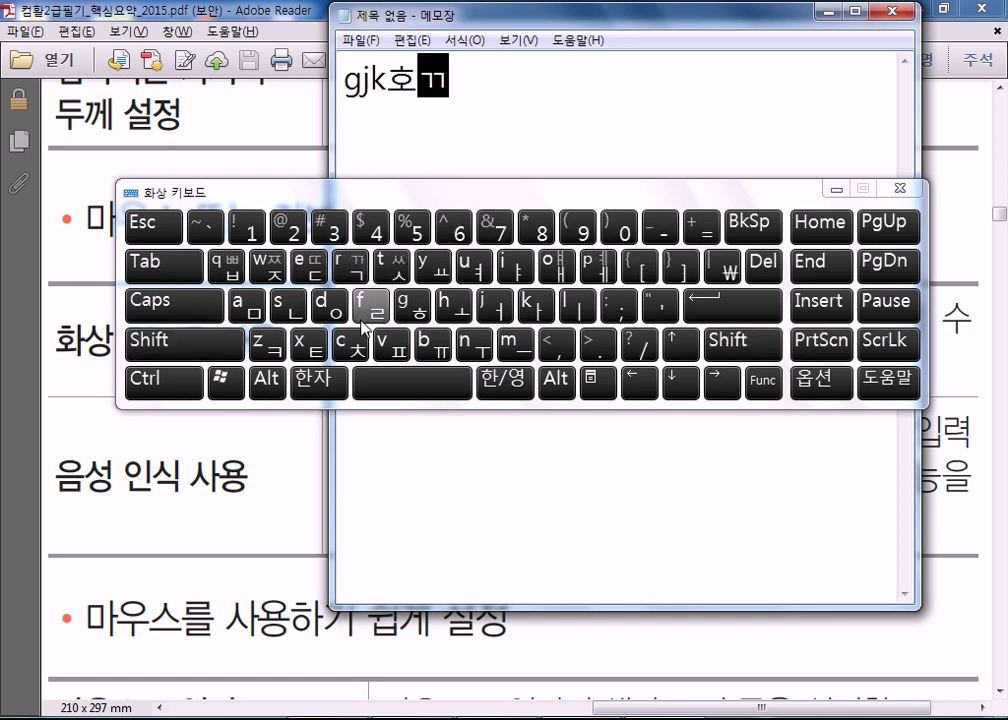
pyautogui.click(208, 351)
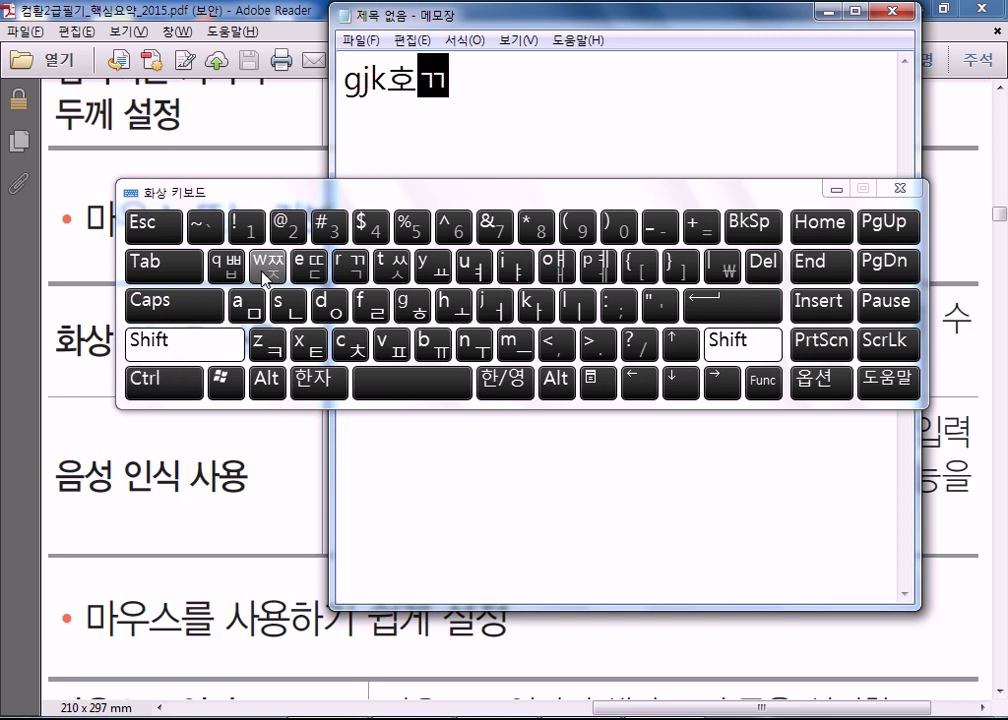
pyautogui.click(228, 265)
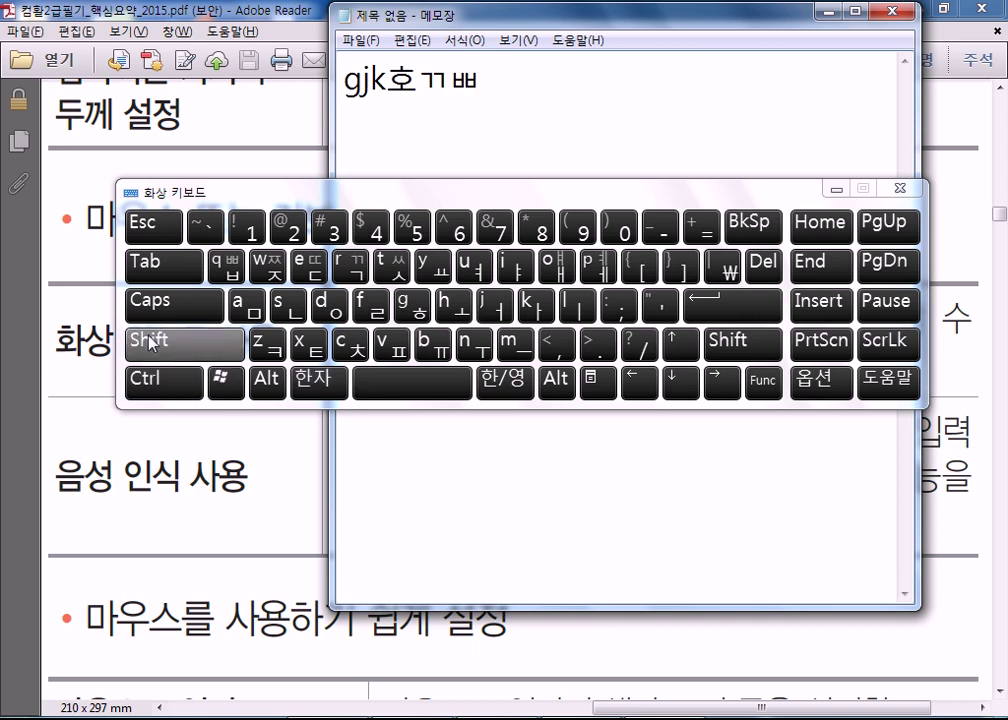
pyautogui.click(214, 348)
pyautogui.click(351, 265)
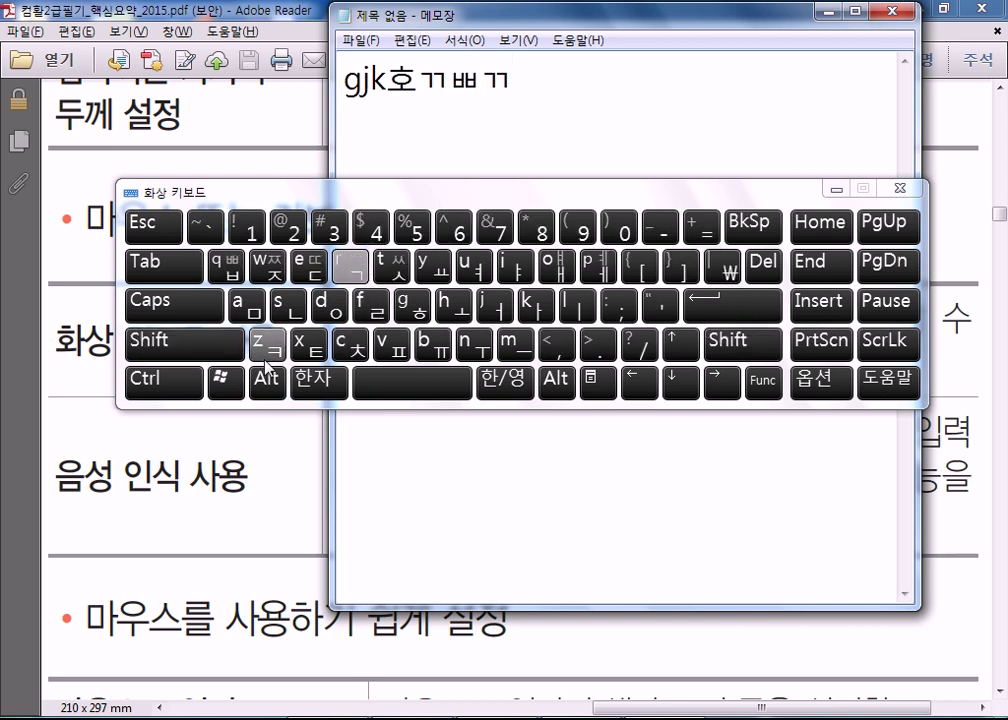
# Try latching and releasing Ctrl on the On-Screen Keyboard, then latch the Ctrl, Alt and Shift modifiers together
pyautogui.click(150, 385)
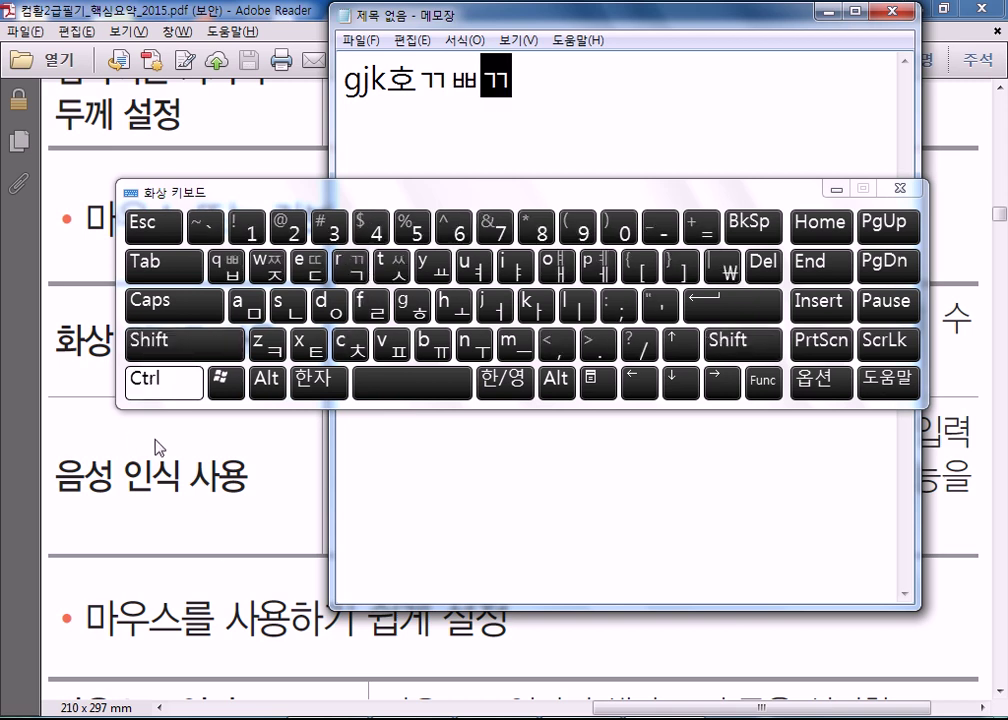
pyautogui.click(152, 390)
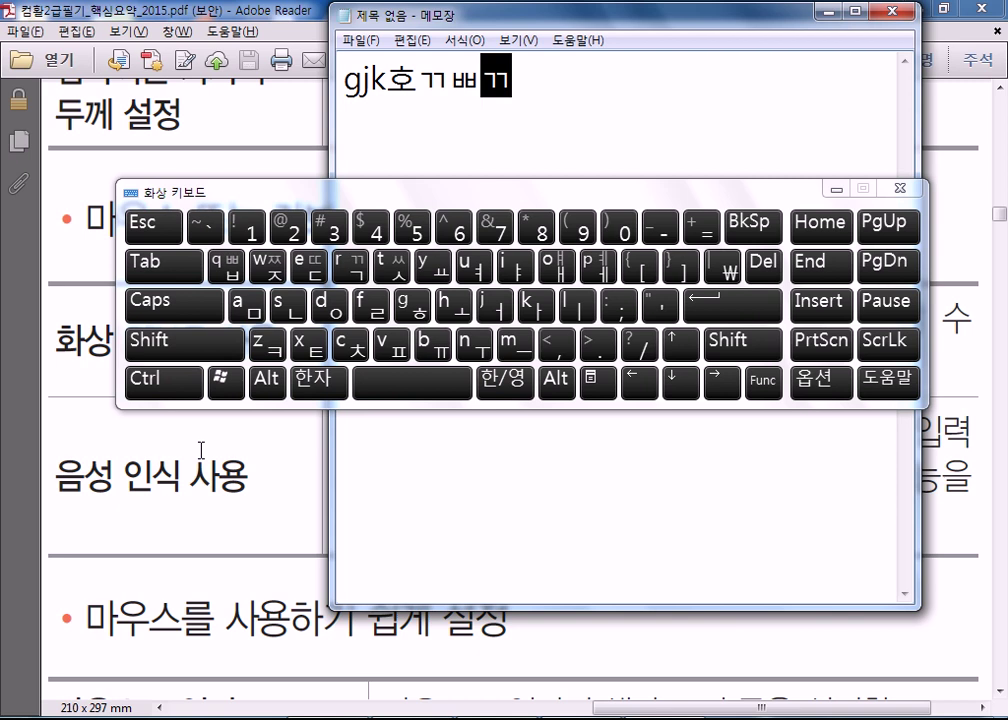
pyautogui.click(170, 390)
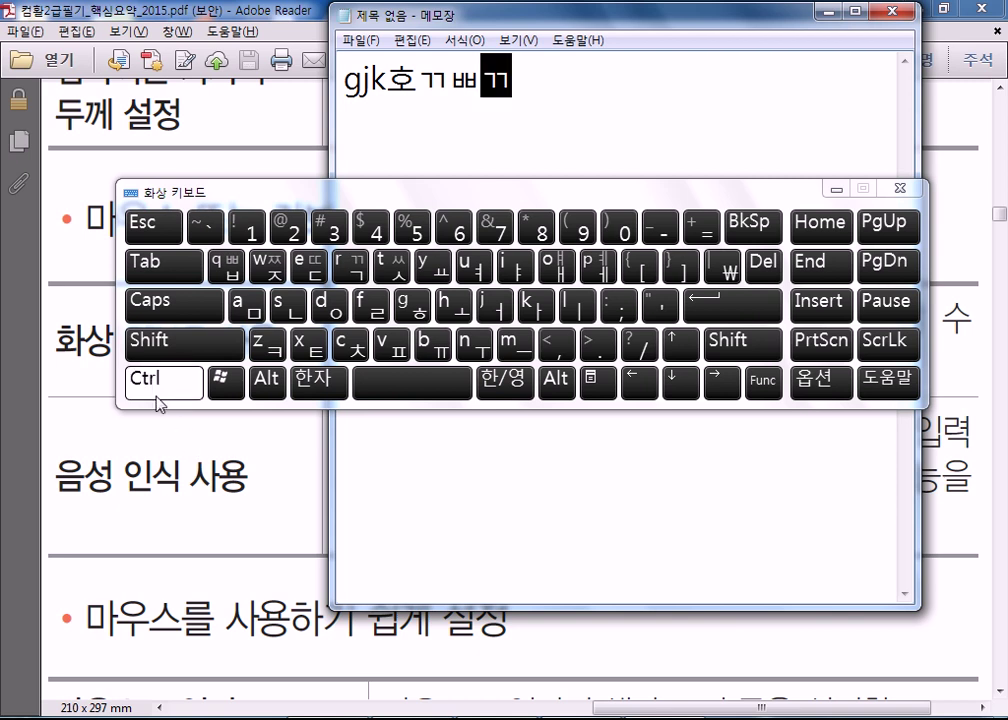
pyautogui.click(270, 388)
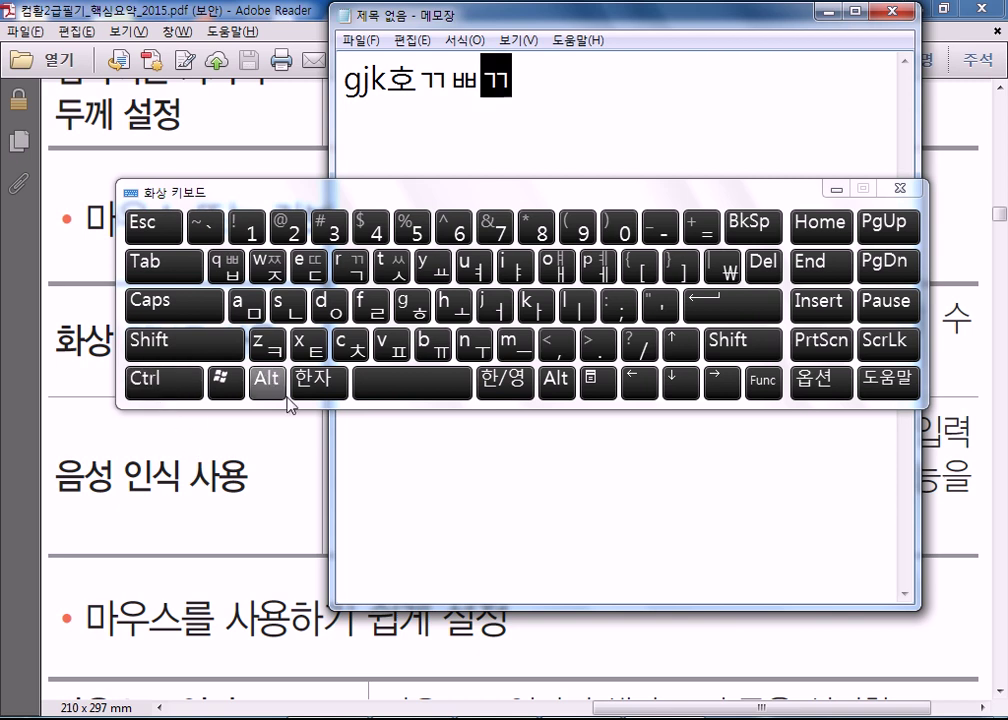
pyautogui.click(176, 350)
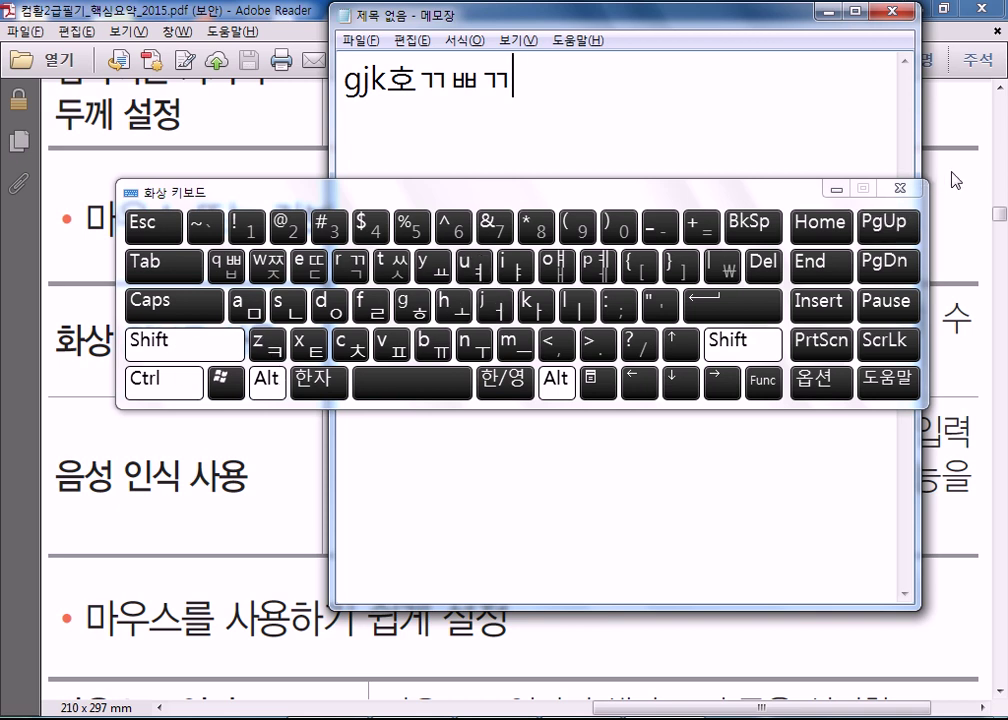
# Close the On-Screen Keyboard and Notepad, discarding the unsaved text
pyautogui.click(897, 190)
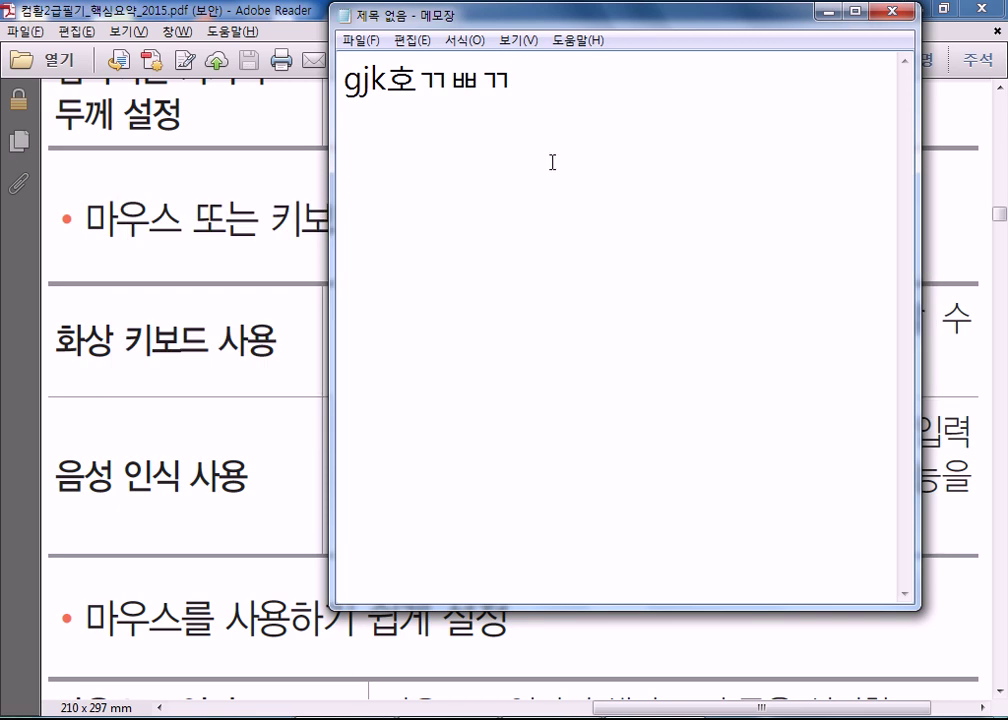
pyautogui.click(891, 8)
pyautogui.click(580, 718)
pyautogui.click(890, 12)
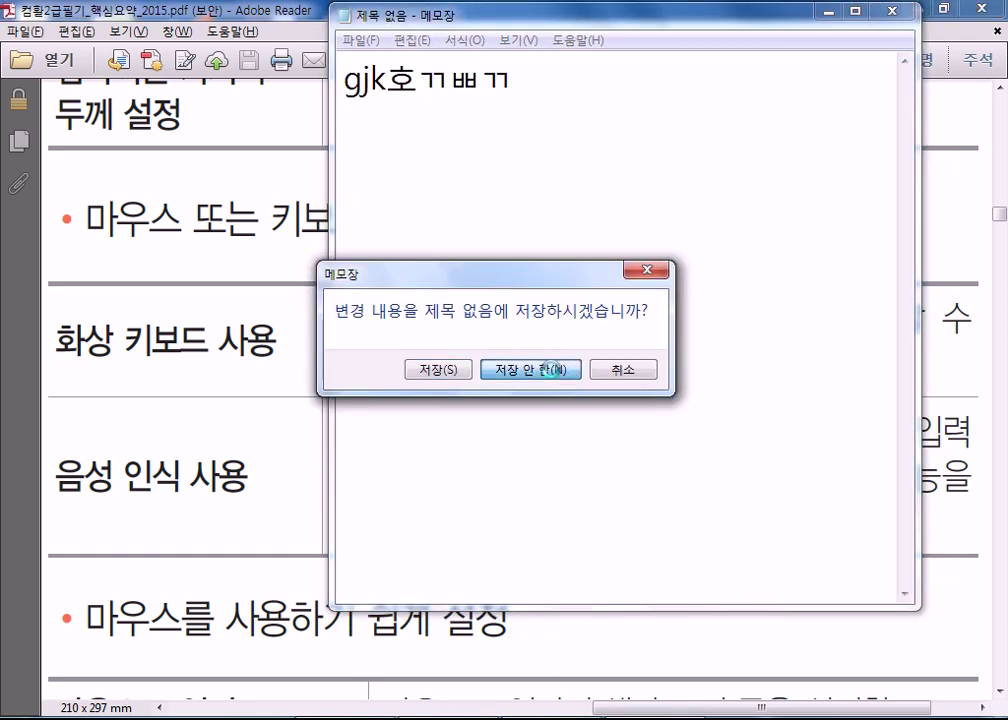
pyautogui.click(565, 369)
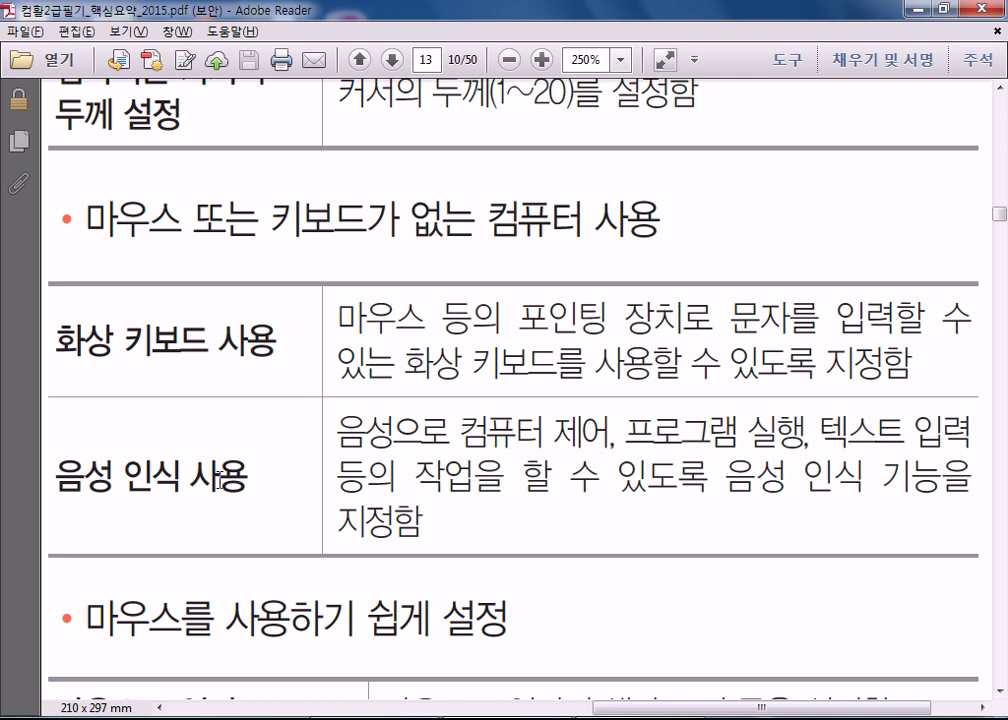
# Read the 음성 인식 사용 row and the "마우스를 사용하기 쉽게 설정" table, briefly viewing the desktop
pyautogui.moveTo(255, 470); pyautogui.dragTo(185, 466)
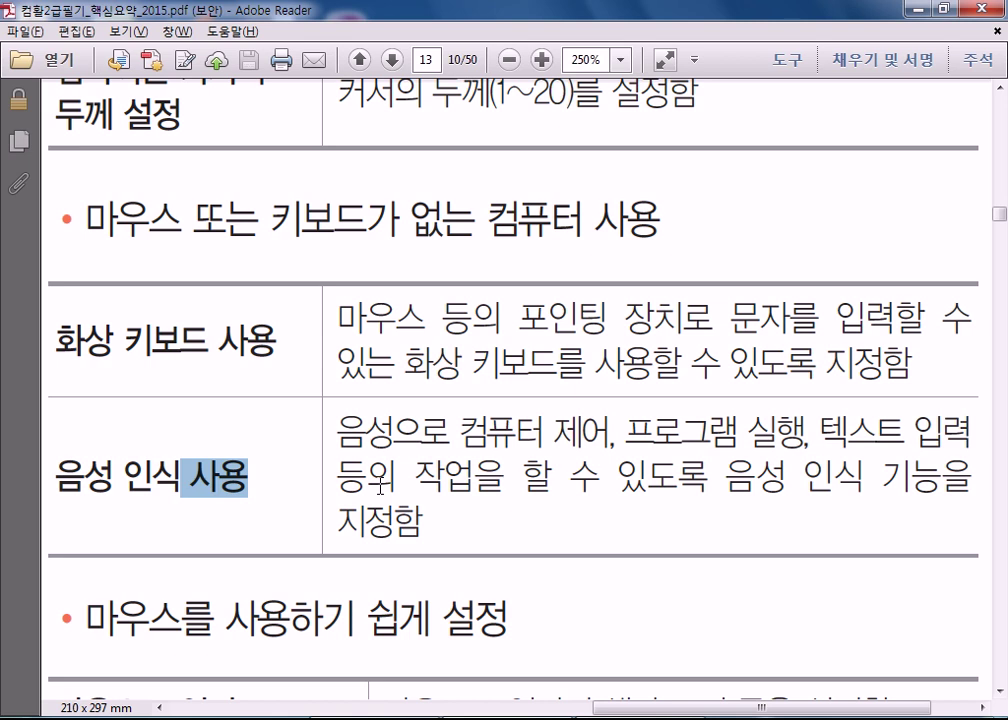
pyautogui.click(444, 521)
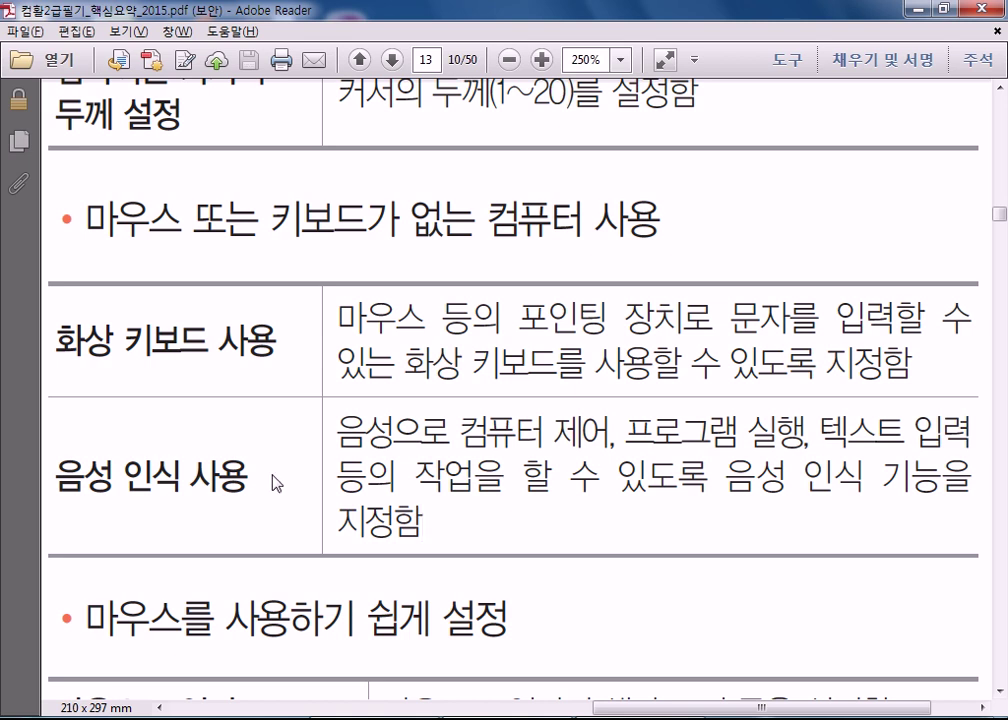
pyautogui.scroll(-5, 289, 468)
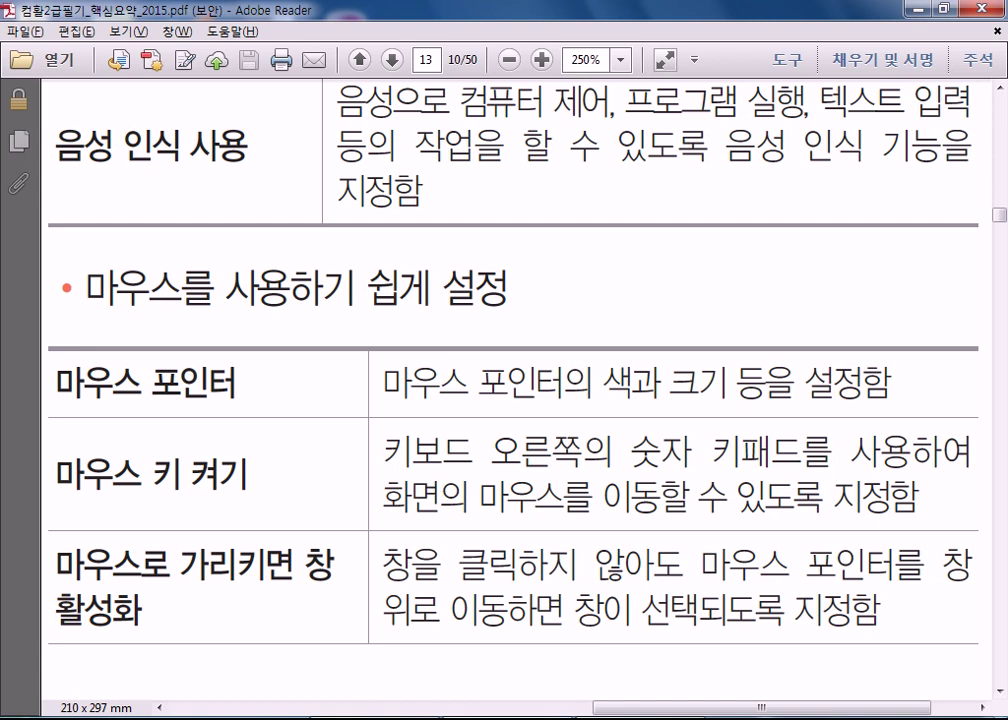
pyautogui.click(1003, 716)
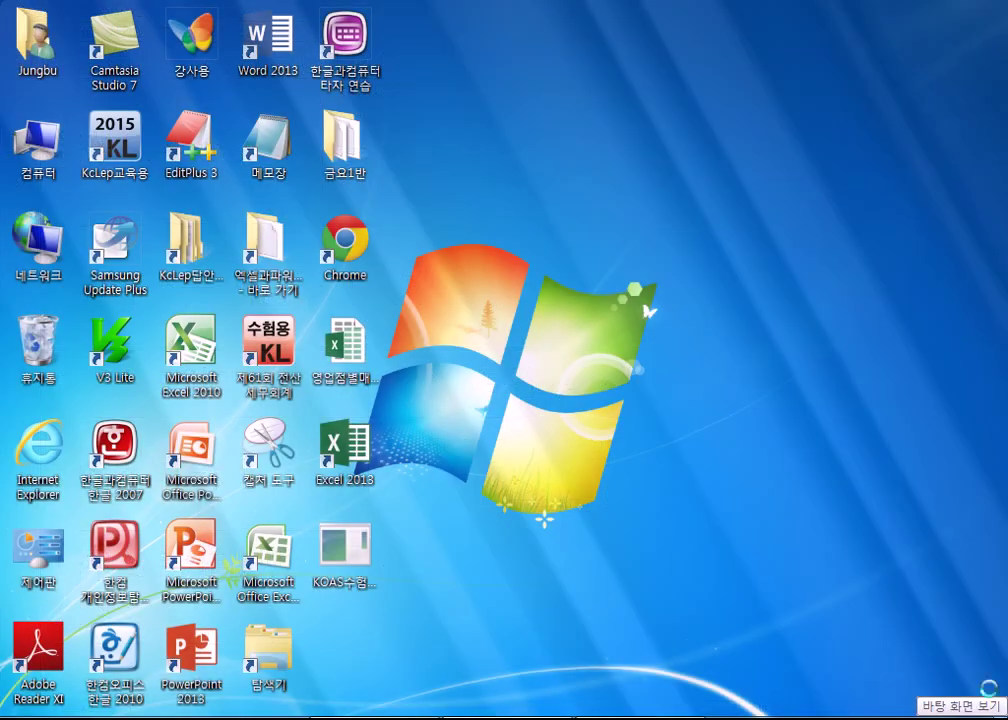
pyautogui.click(1003, 716)
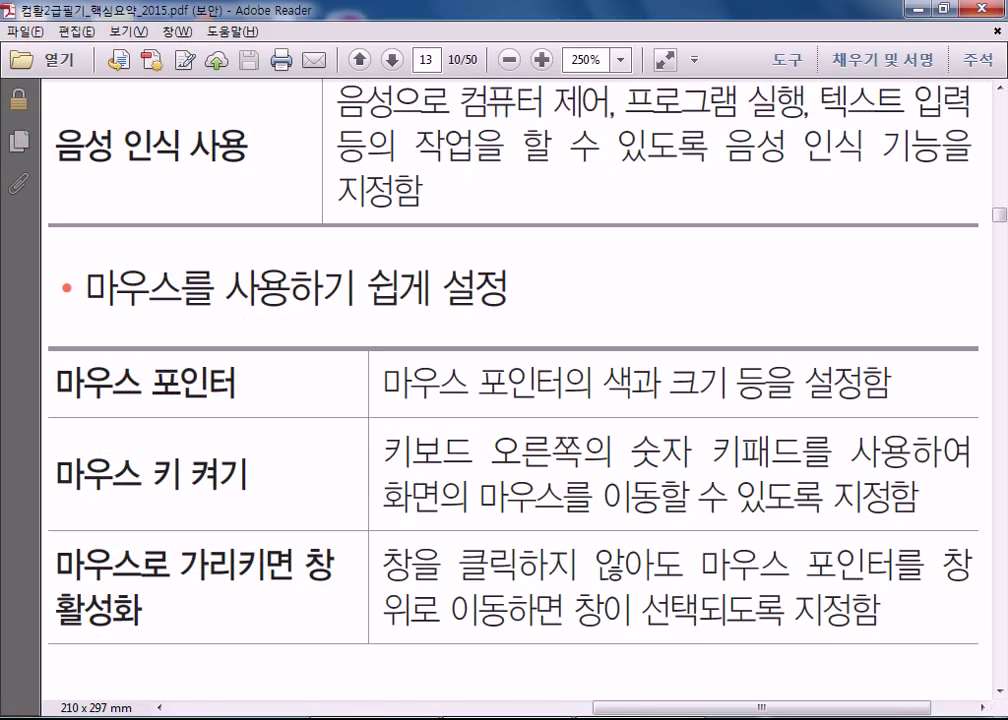
# Open the Ease of Access Center (접근성 센터) from the 접근성 accessories, dismissing the control.exe error
pyautogui.click(18, 717)
pyautogui.click(98, 653)
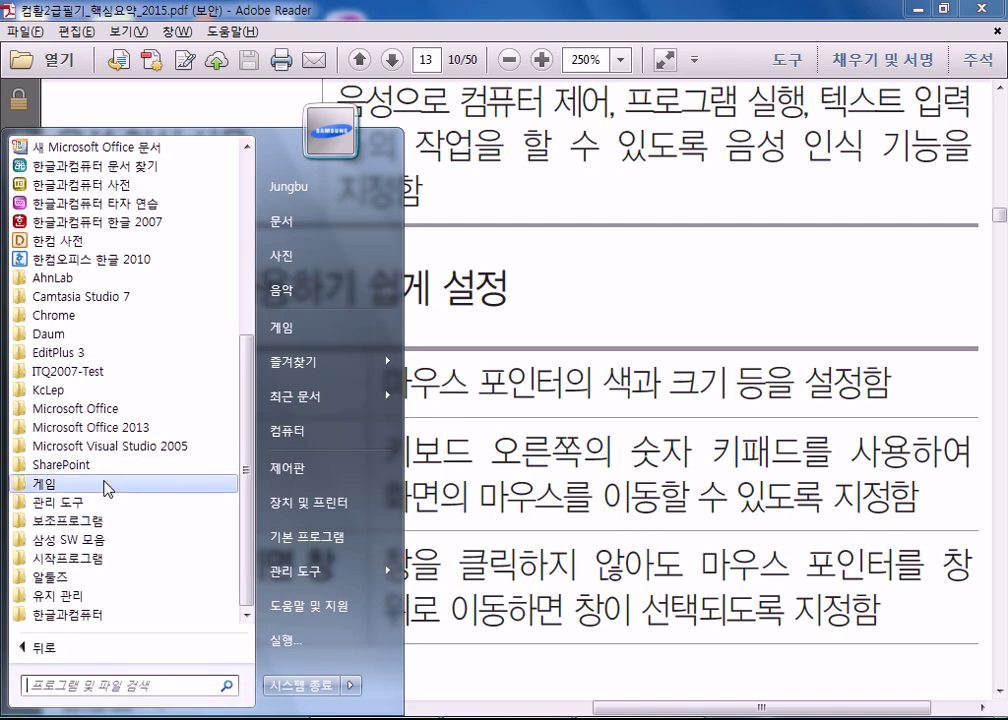
pyautogui.click(95, 515)
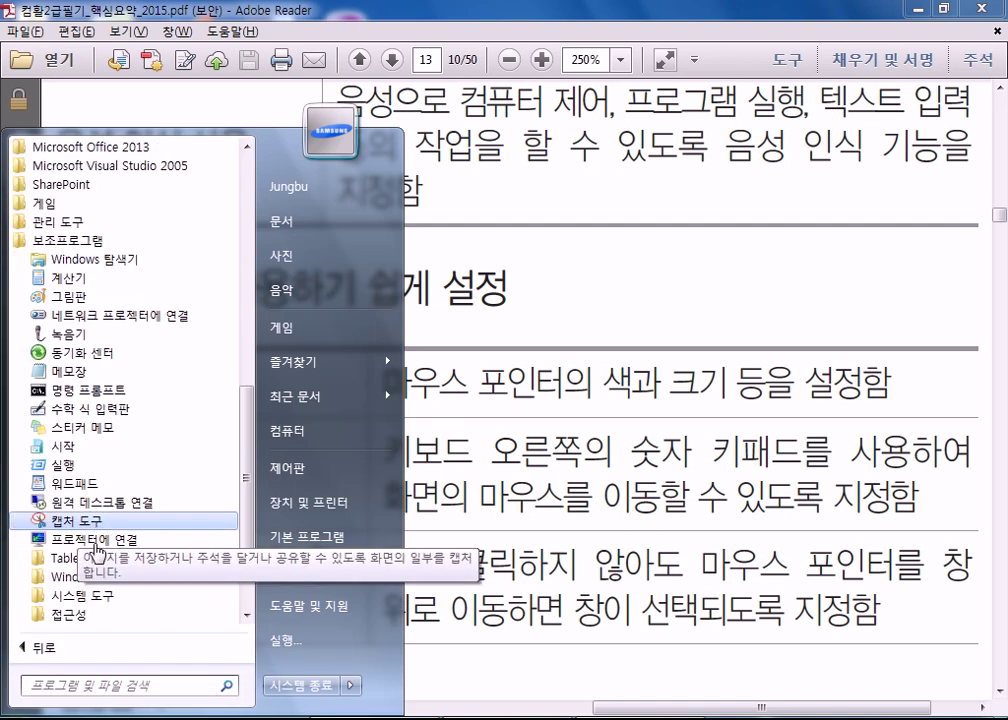
pyautogui.click(79, 614)
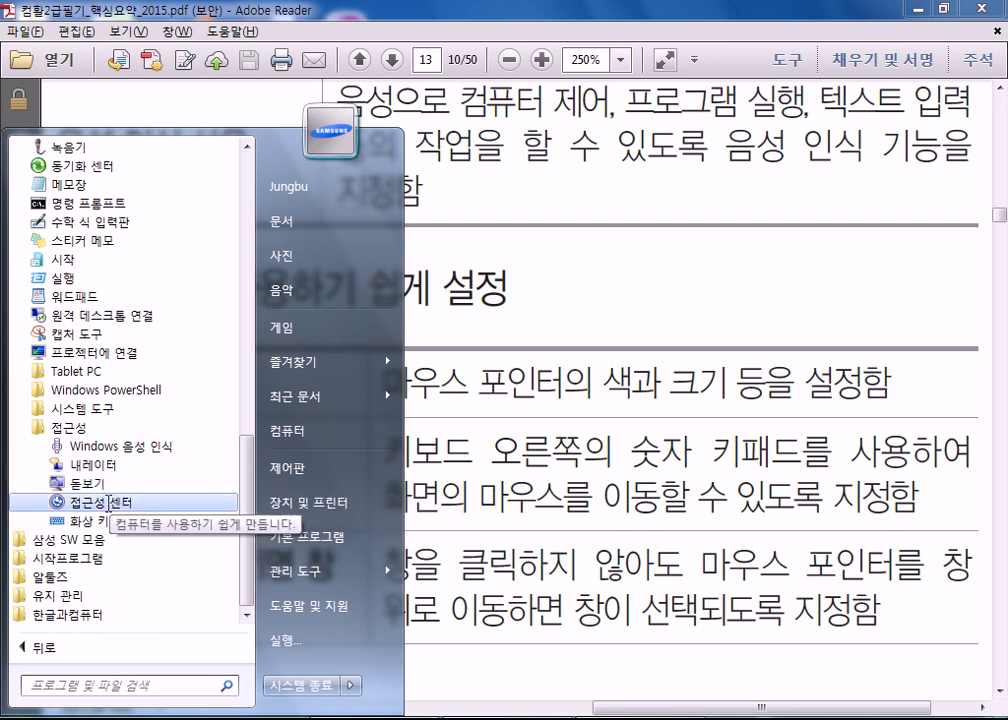
pyautogui.click(112, 504)
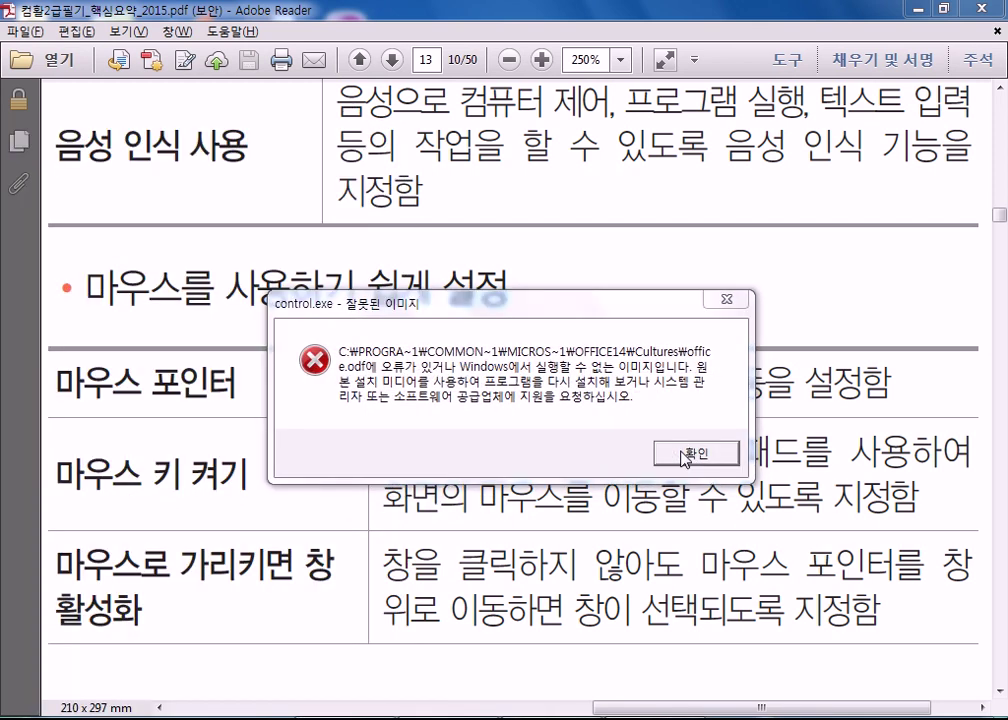
pyautogui.click(685, 455)
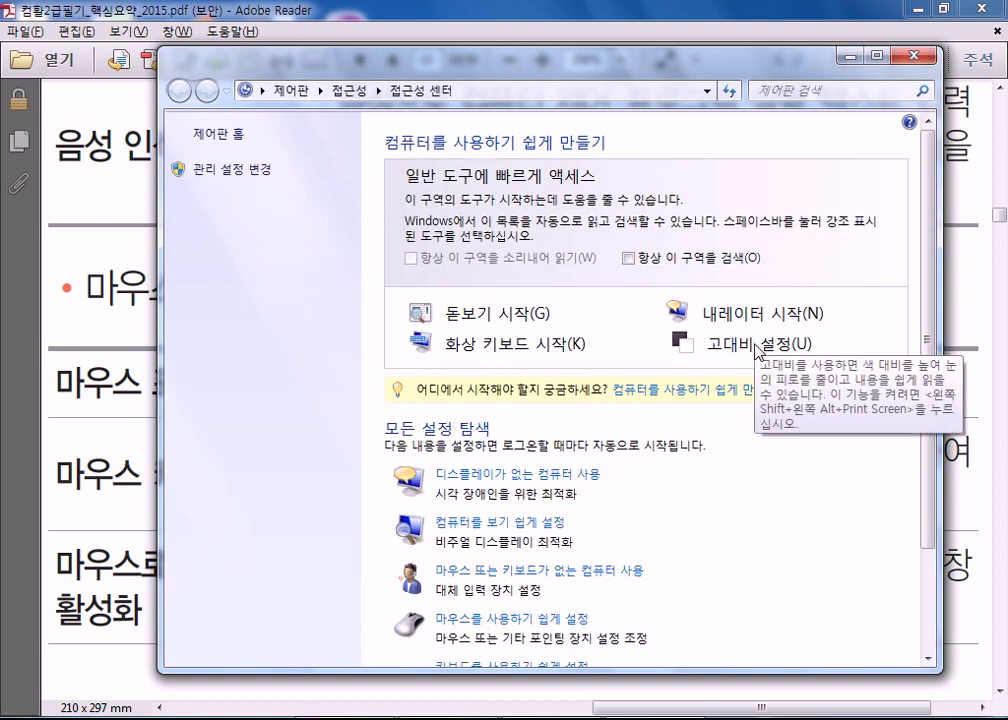
# In "마우스를 사용하기 쉽게 설정", enable 마우스 키 켜기 and open 마우스 키 설정
pyautogui.scroll(-2, 500, 412)
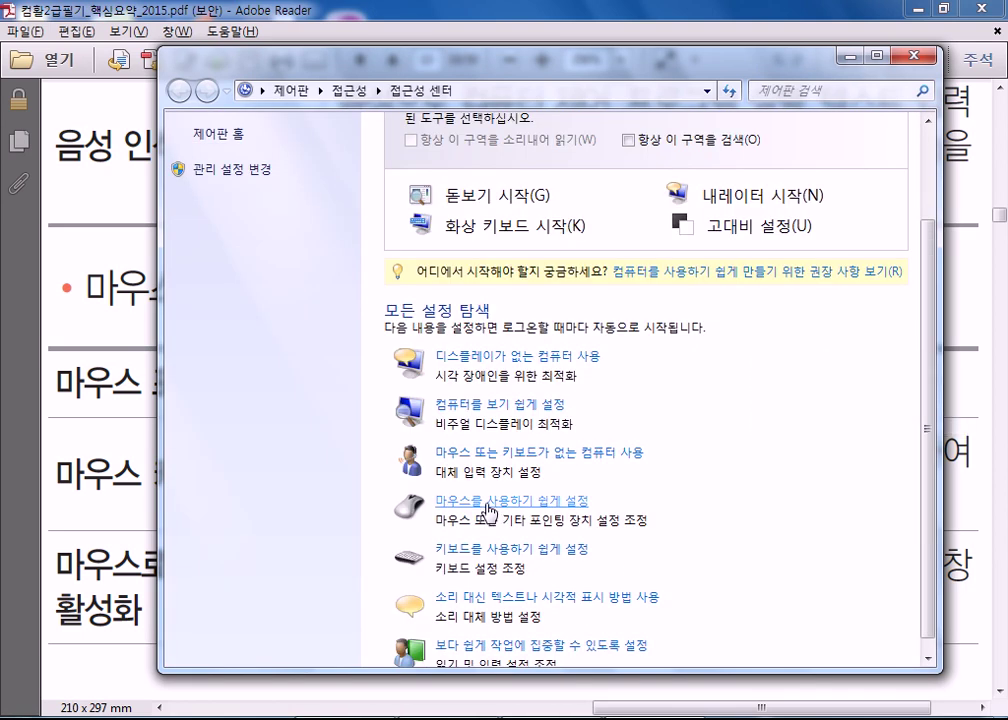
pyautogui.scroll(-1, 489, 510)
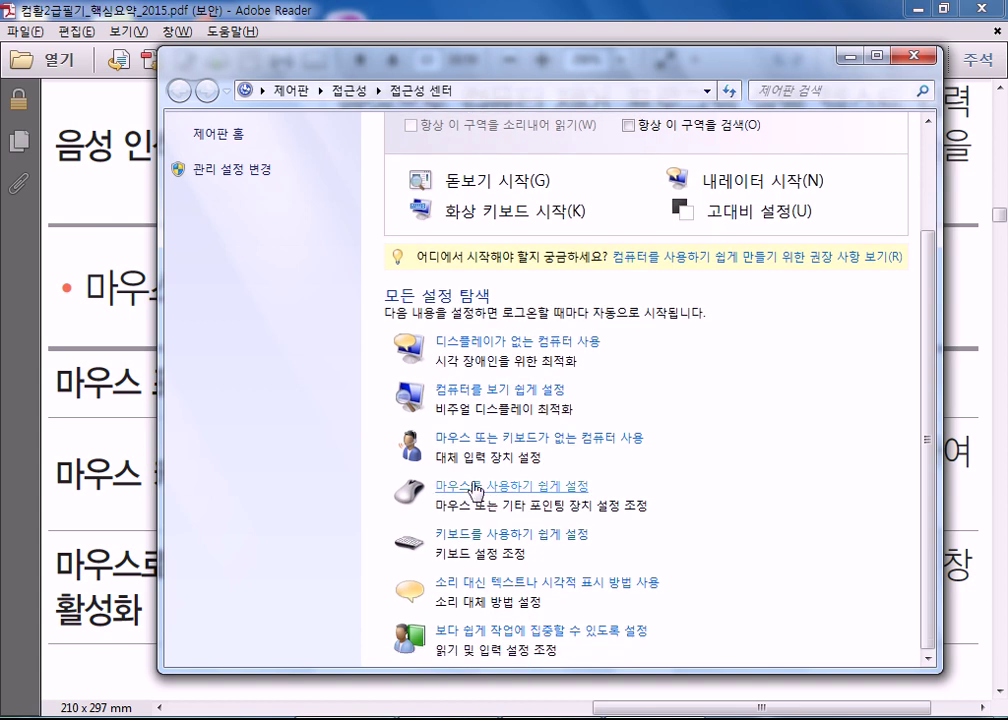
pyautogui.click(462, 490)
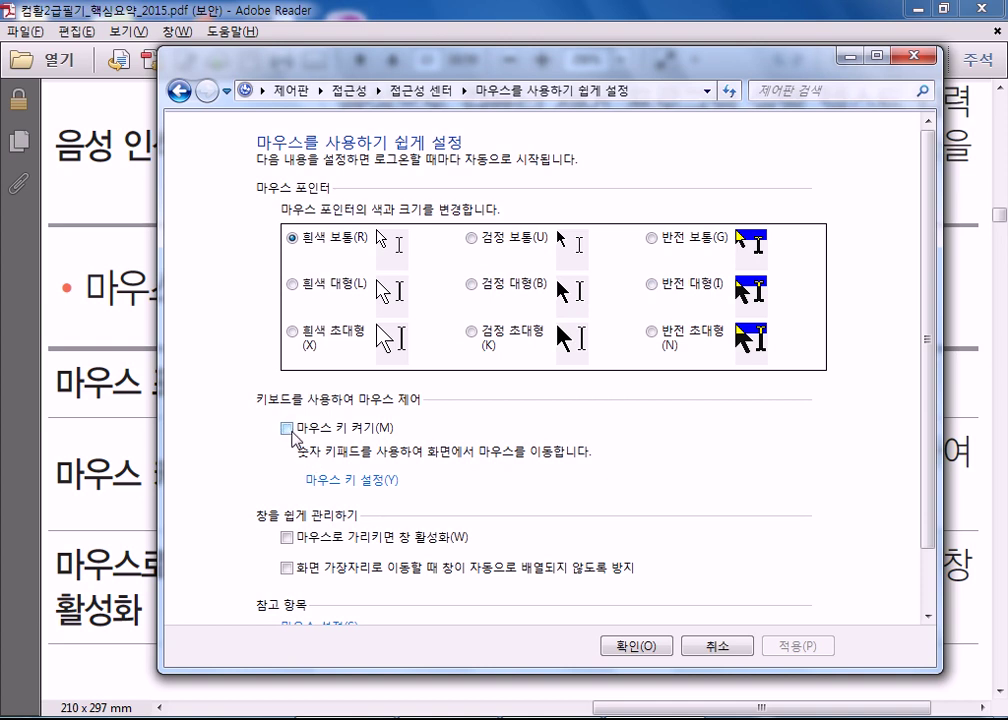
pyautogui.click(287, 428)
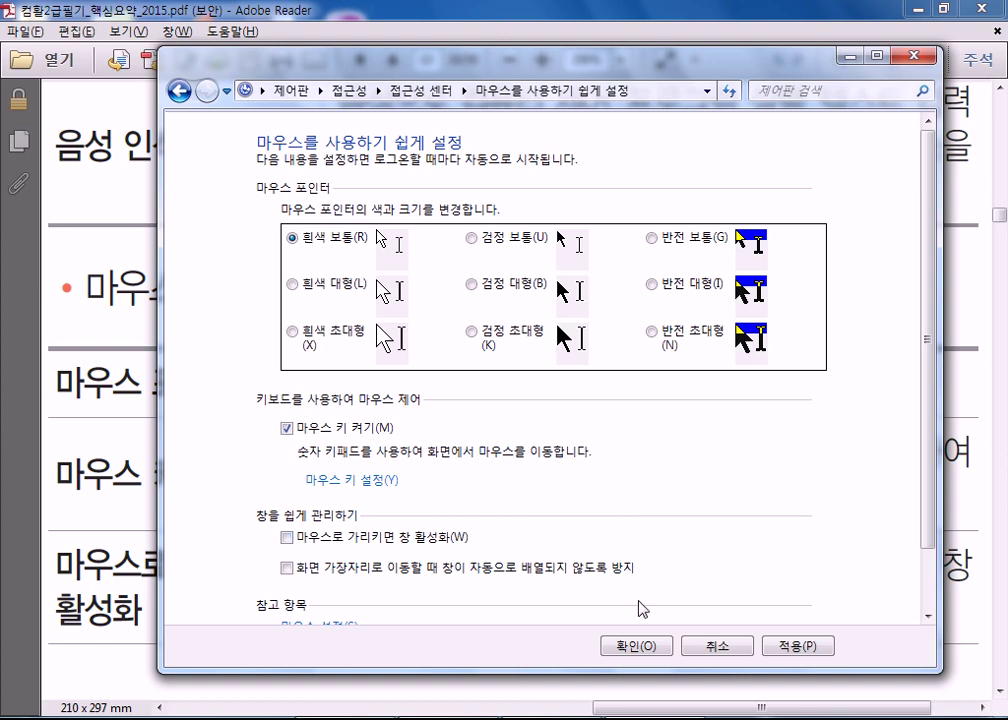
pyautogui.click(385, 483)
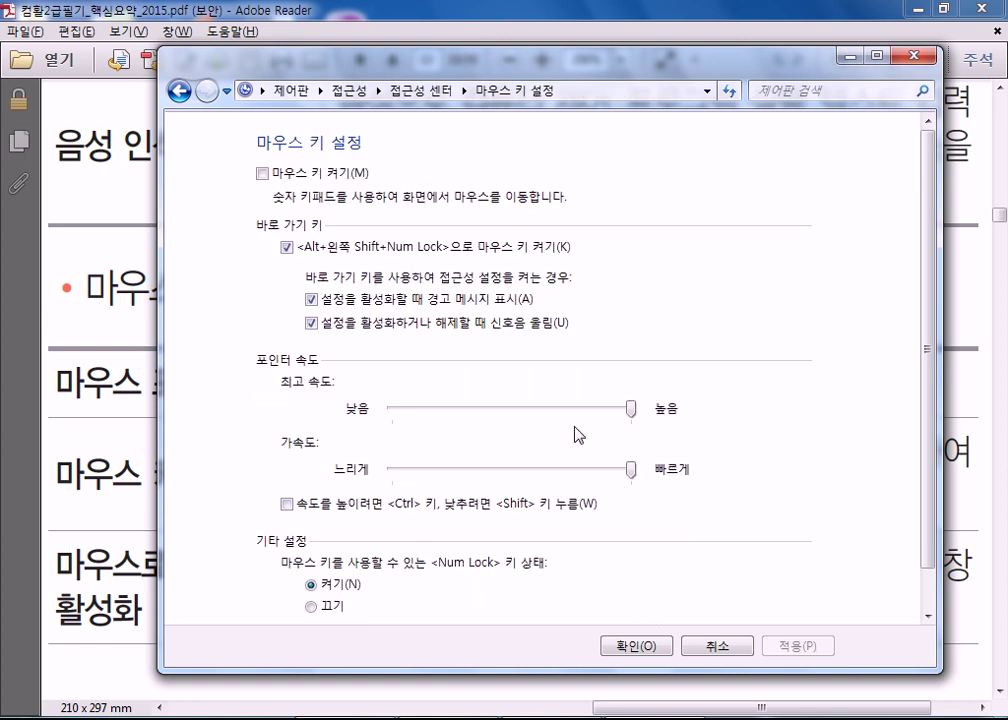
# Confirm the 마우스 키 설정 page and enable 마우스 키 켜기 in "마우스를 사용하기 쉽게 설정"
pyautogui.click(640, 646)
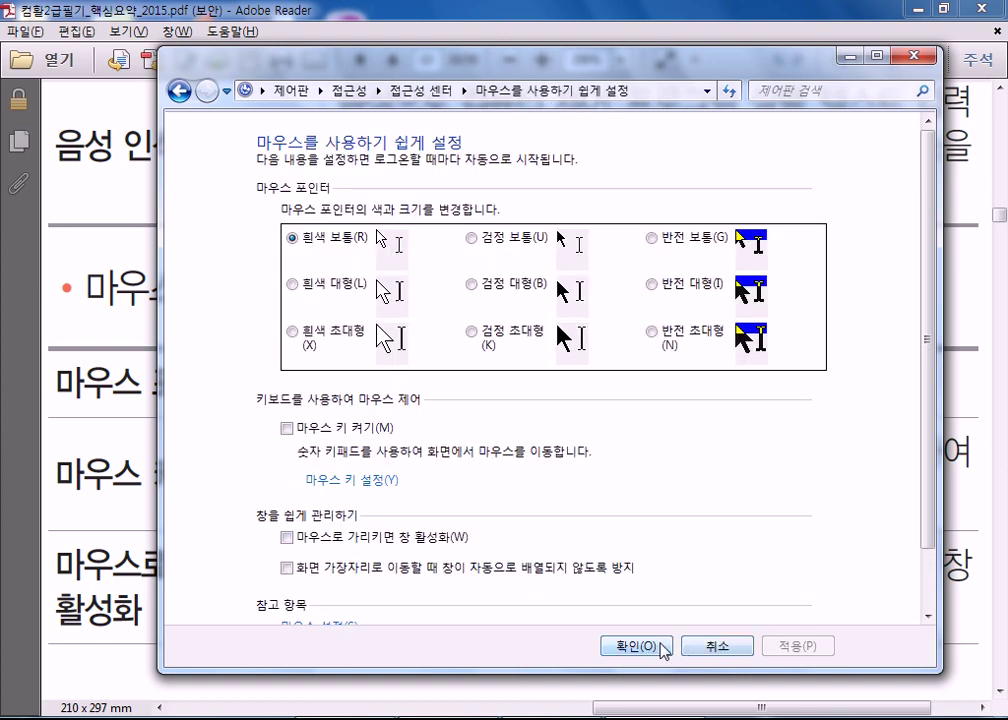
pyautogui.click(288, 428)
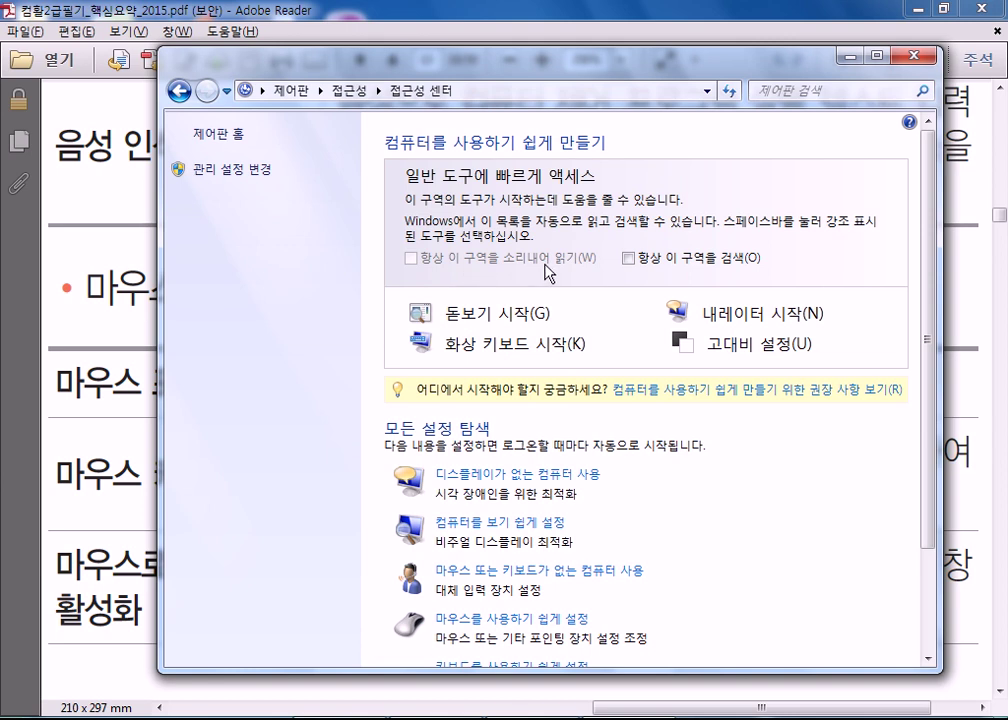
# Toggle 화상 키보드 사용 on and off in "마우스 또는 키보드가 없는 컴퓨터 사용" and cancel the page
pyautogui.click(547, 573)
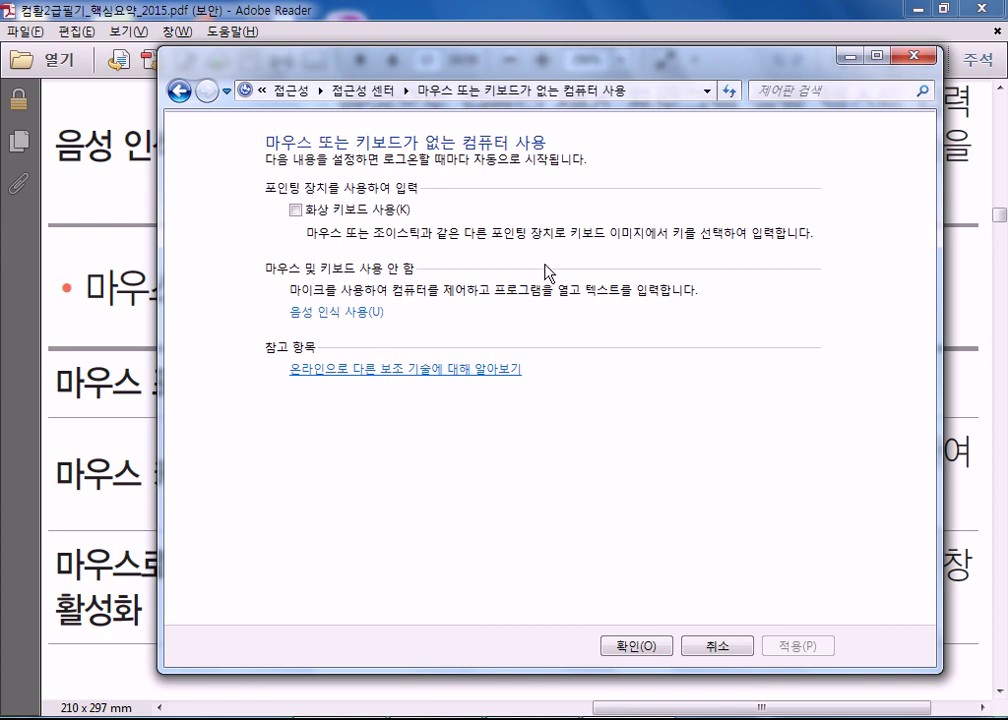
pyautogui.click(376, 213)
pyautogui.click(376, 213)
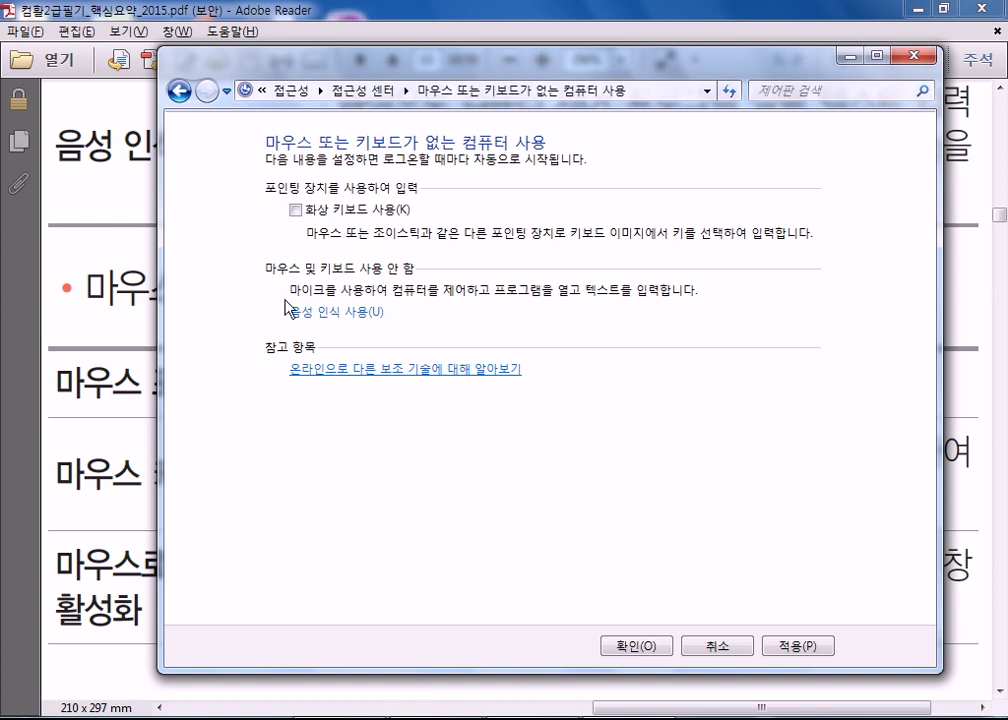
pyautogui.click(719, 647)
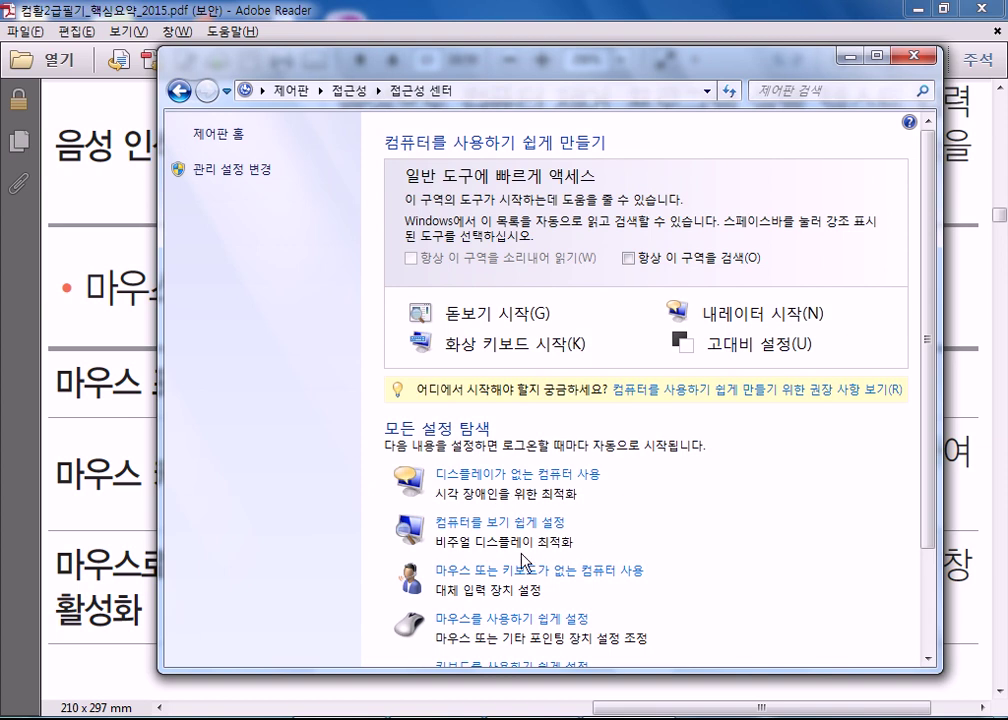
# Disable 마우스 키 켜기 in "마우스를 사용하기 쉽게 설정", apply the change and close the Ease of Access Center
pyautogui.click(418, 622)
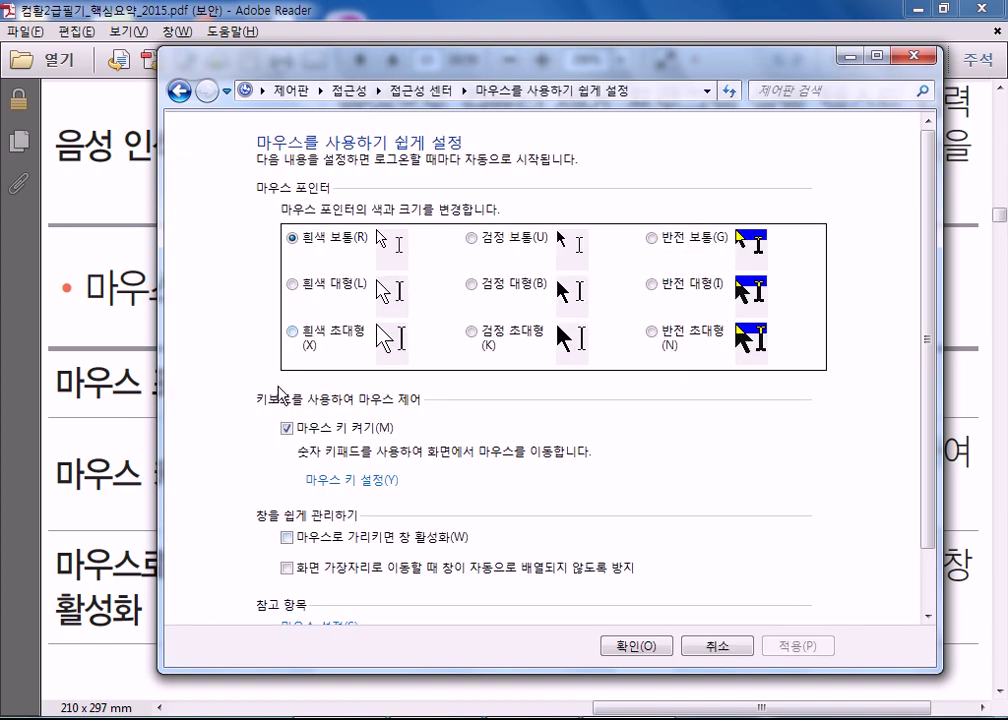
pyautogui.click(287, 428)
pyautogui.click(798, 646)
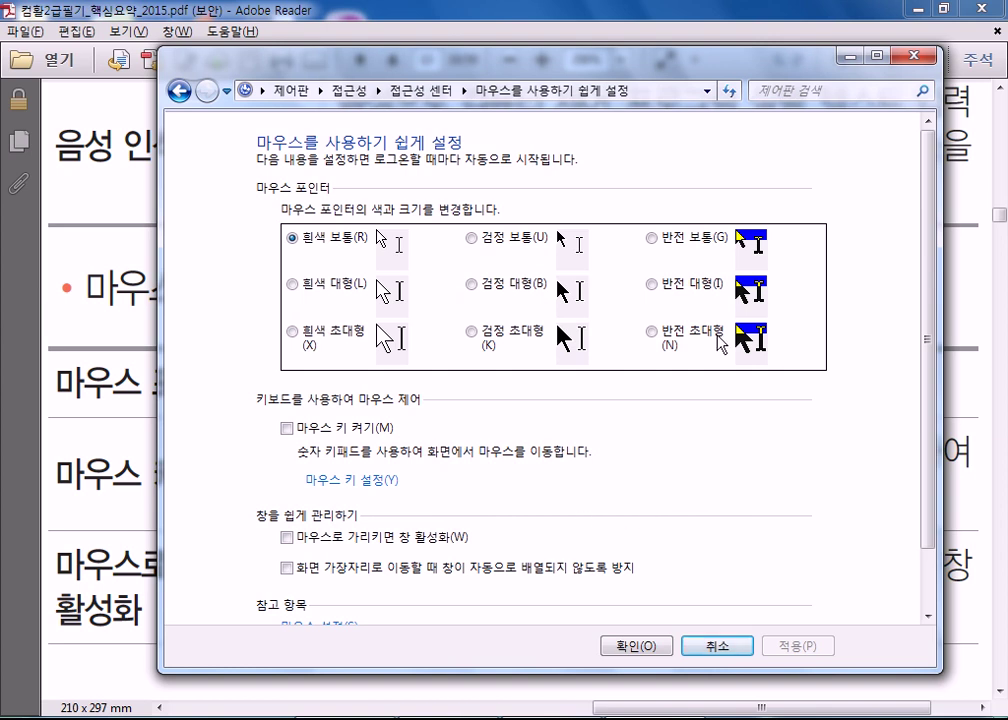
pyautogui.click(625, 648)
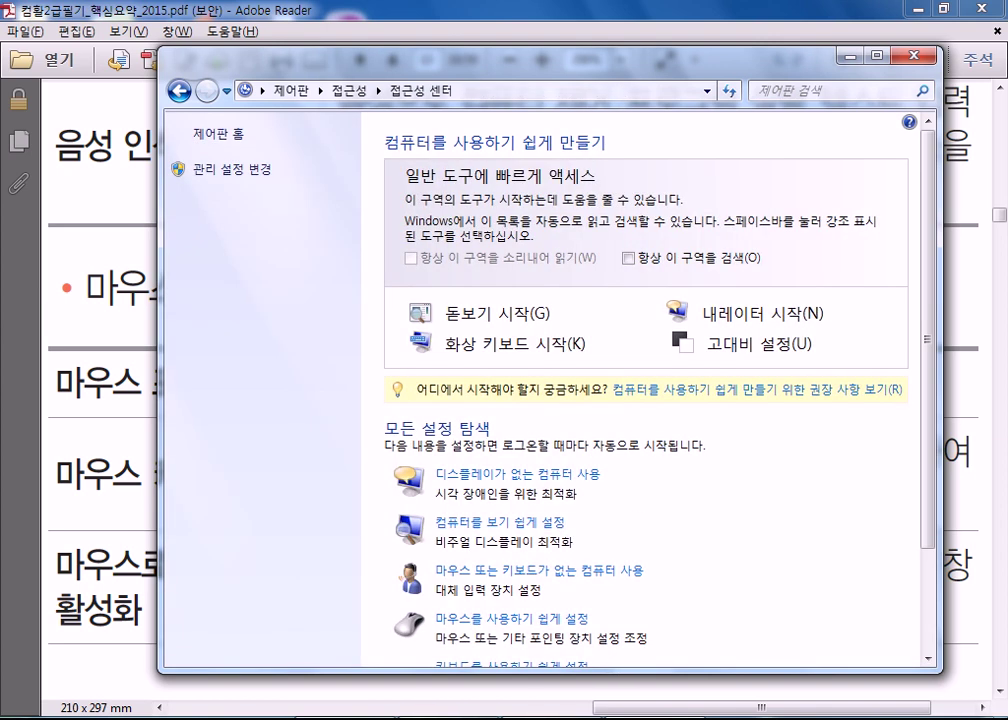
pyautogui.hotkey('alt', 'F4')
# Read the rest of the mouse table and the "키보드를 사용하기 쉽게 설정" table in the PDF, highlighting 토글 키 켜기
pyautogui.scroll(-2, 274, 583)
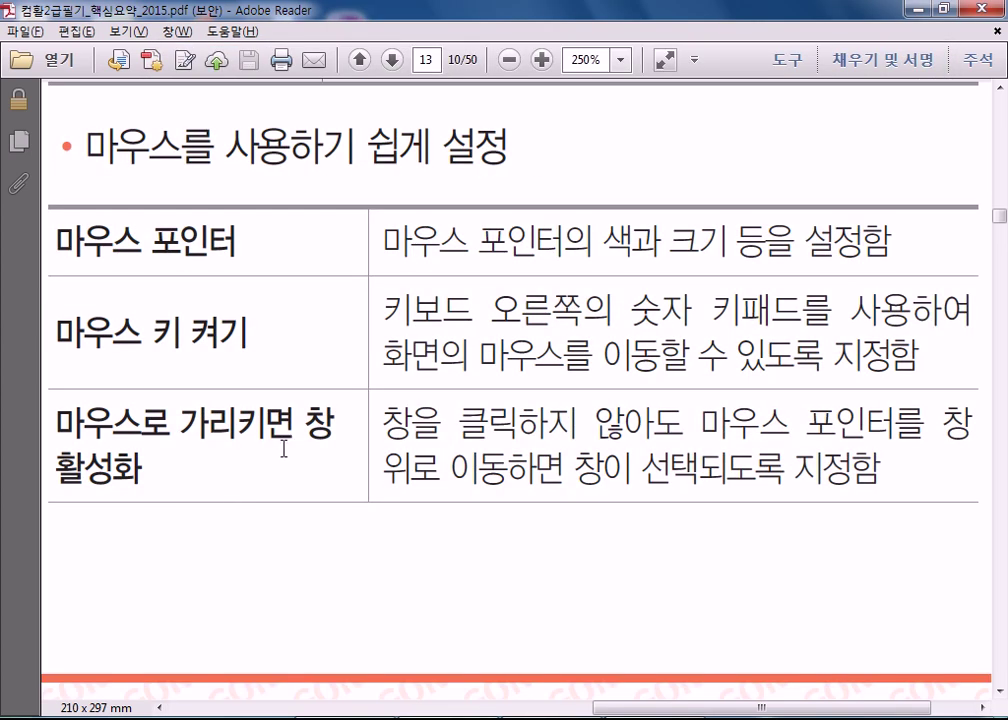
pyautogui.scroll(-2, 390, 490)
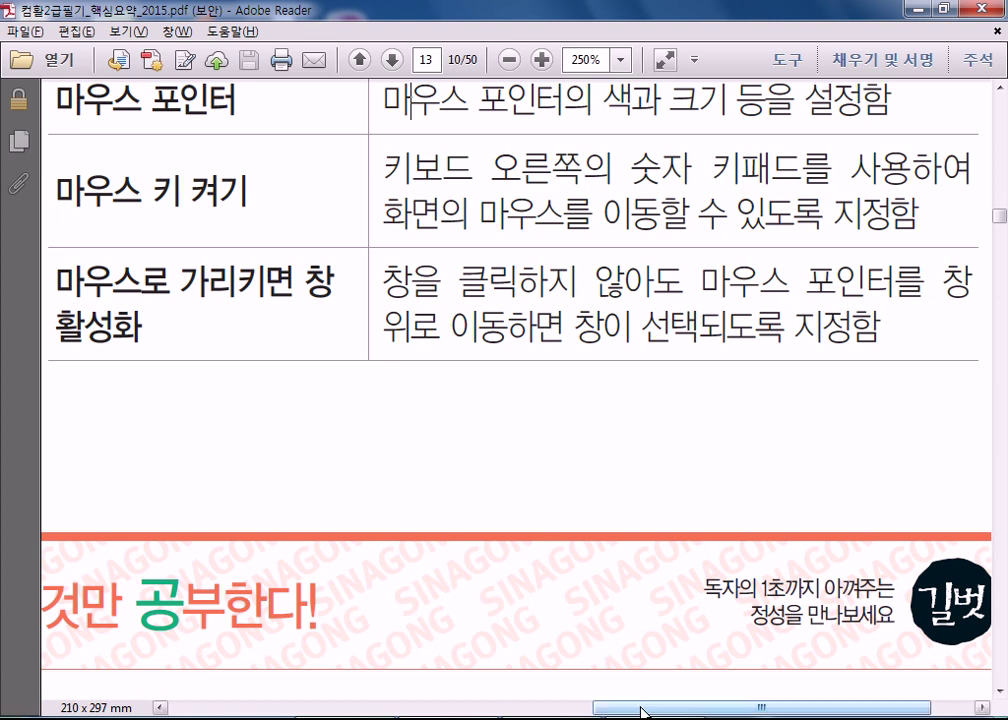
pyautogui.moveTo(632, 712); pyautogui.dragTo(242, 674)
pyautogui.scroll(-10, 261, 547)
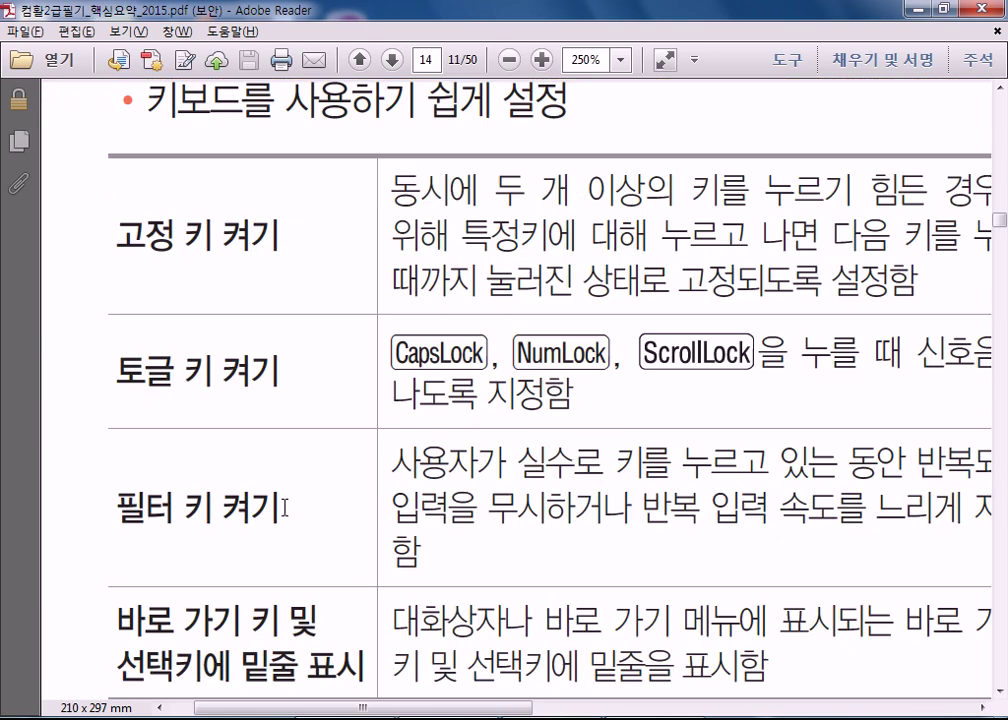
pyautogui.moveTo(468, 713); pyautogui.dragTo(496, 712)
pyautogui.scroll(-2, 487, 512)
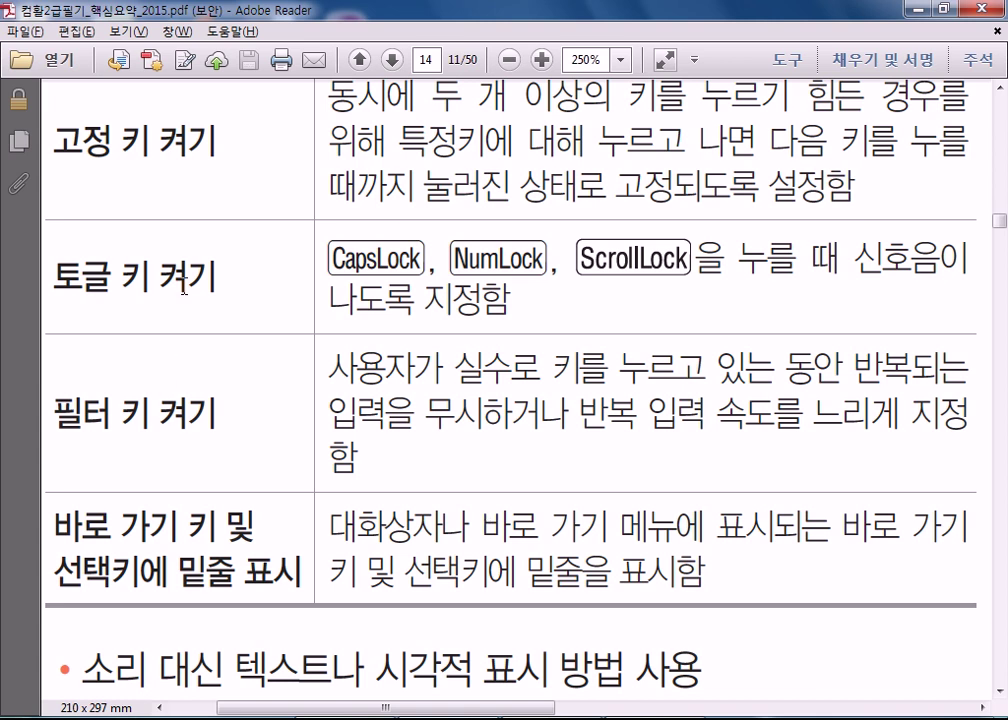
pyautogui.scroll(1, 236, 185)
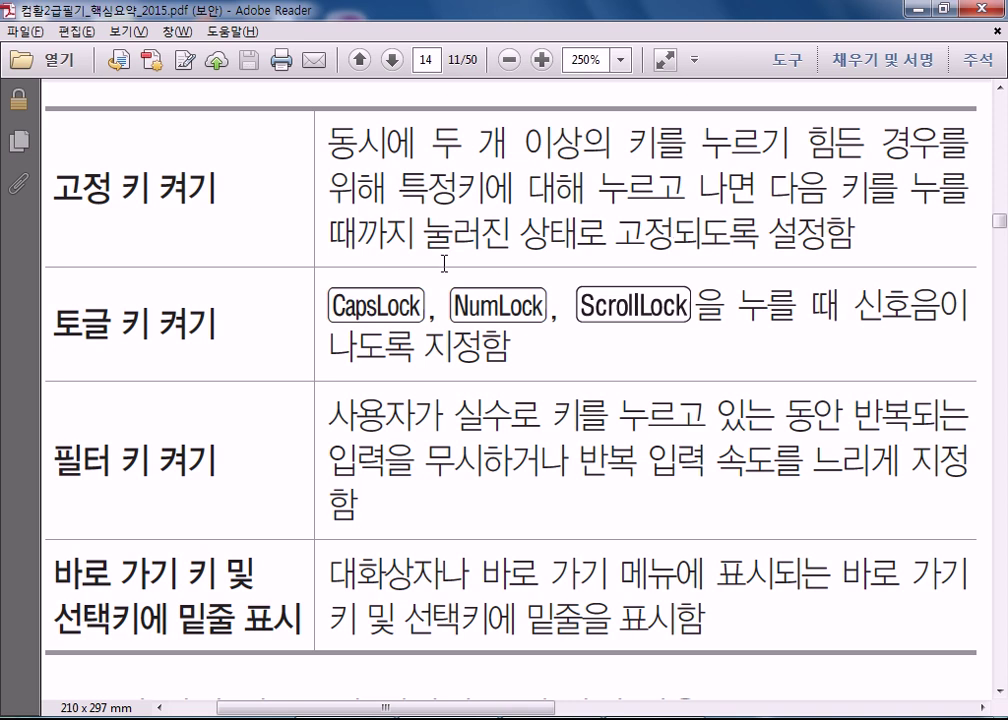
pyautogui.moveTo(217, 325); pyautogui.dragTo(46, 325)
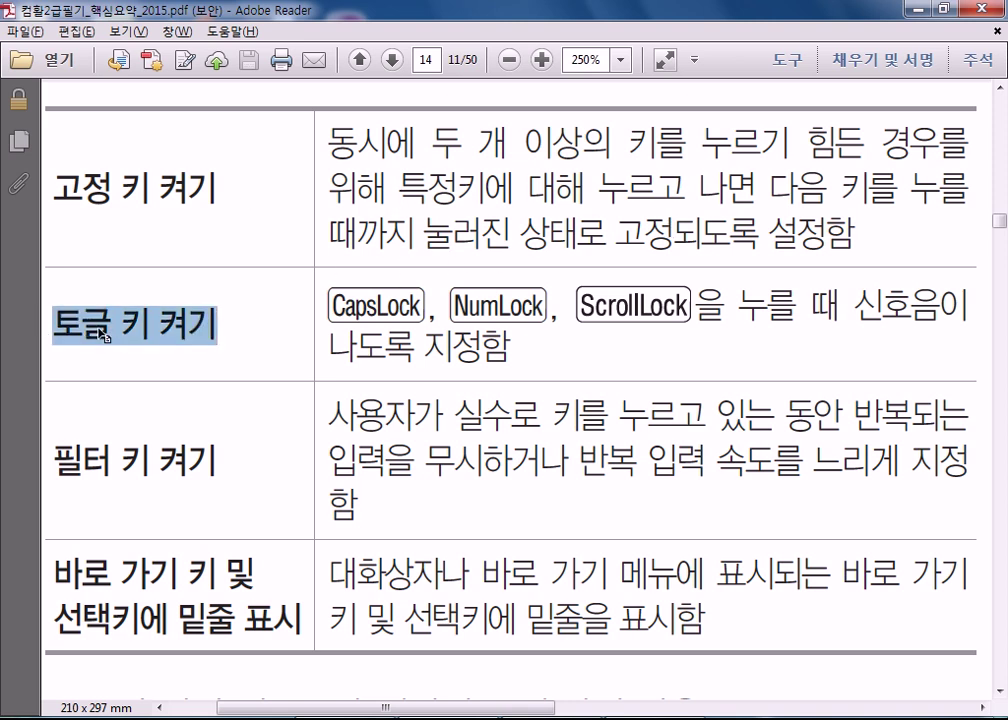
pyautogui.click(158, 325)
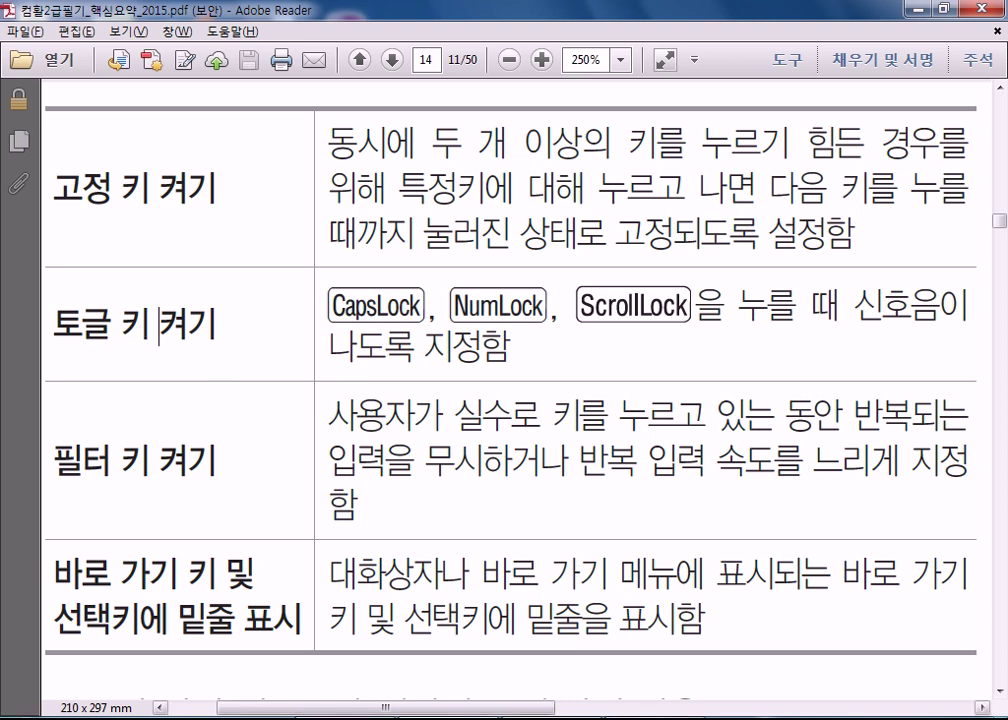
# Open "키보드를 사용하기 쉽게 설정" in the Ease of Access Center, enable 토글 키 켜기 and confirm the setting
pyautogui.press('super+u')
pyautogui.scroll(-3, 665, 445)
pyautogui.scroll(-1, 669, 460)
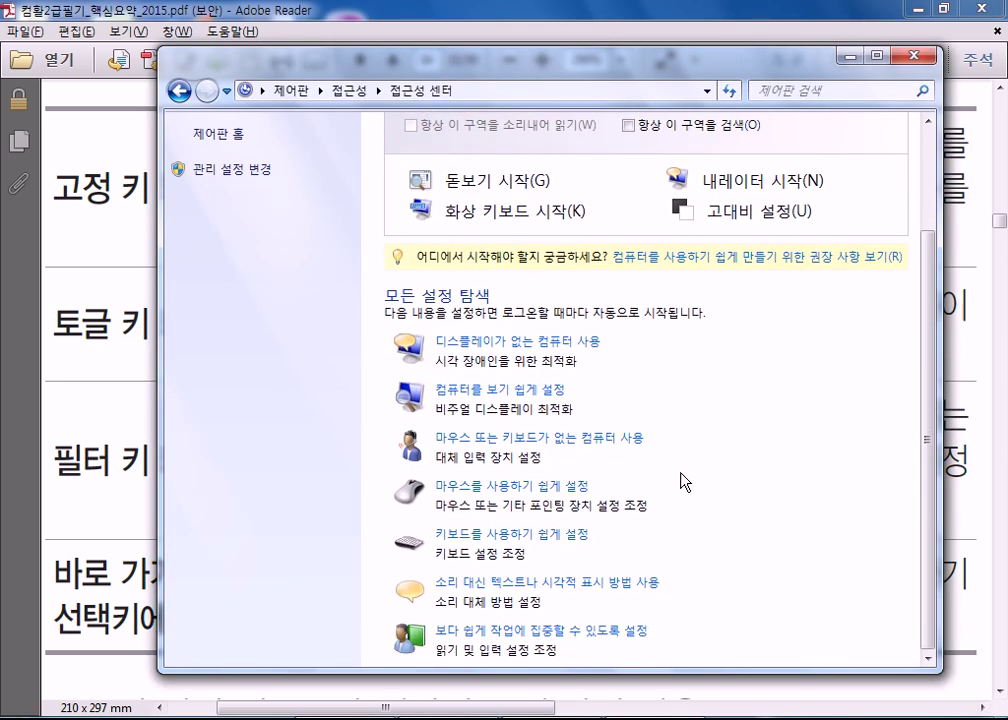
pyautogui.click(537, 545)
pyautogui.click(288, 413)
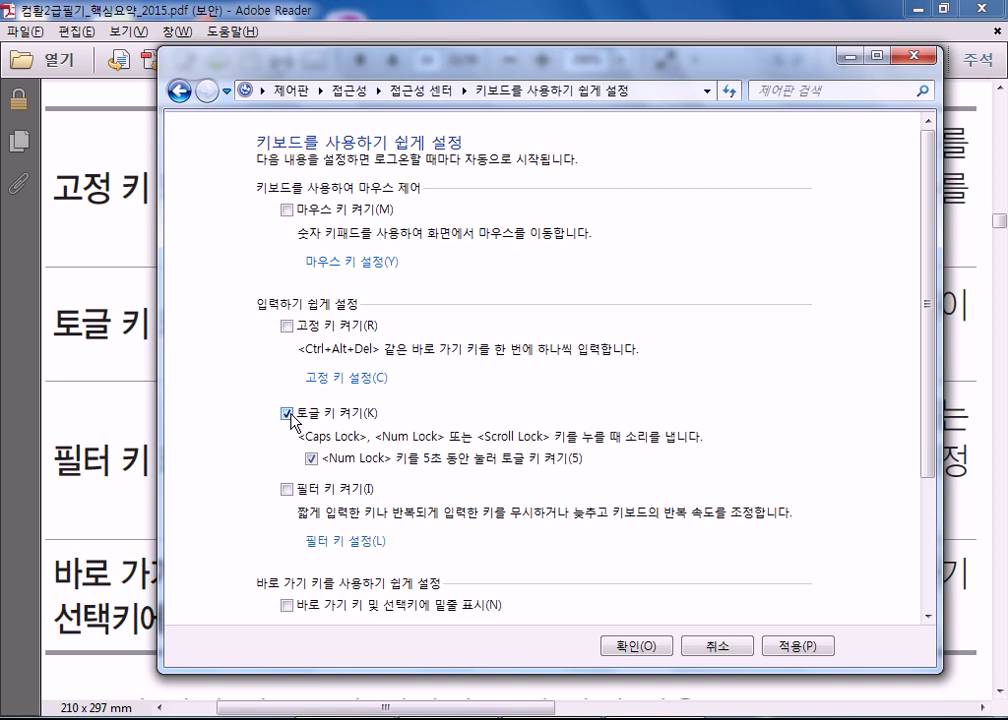
pyautogui.click(788, 651)
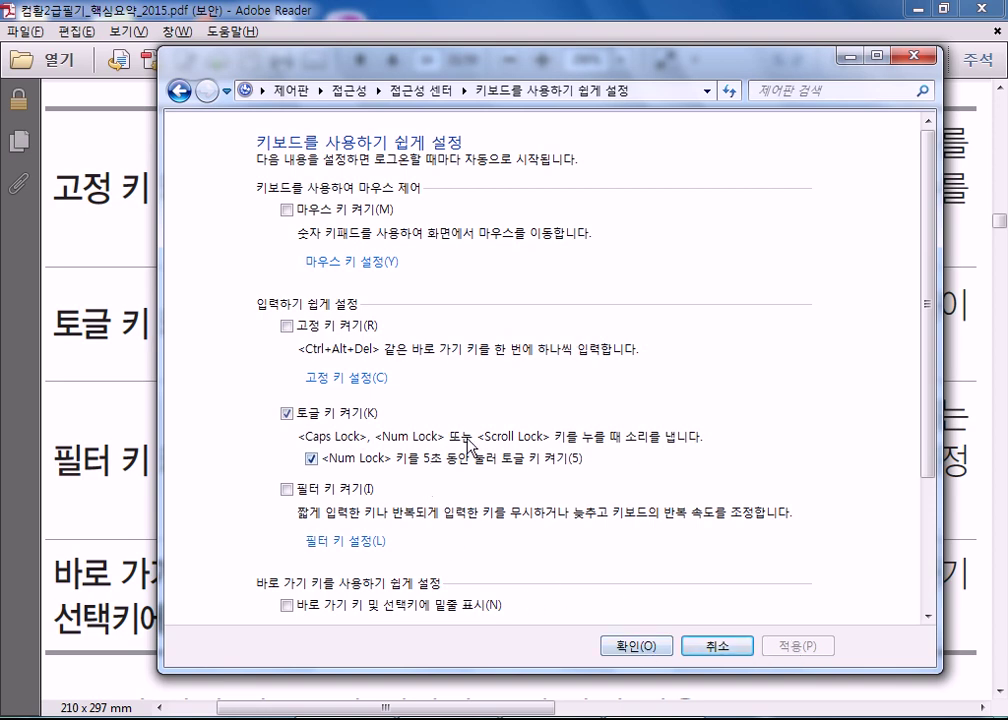
pyautogui.click(632, 646)
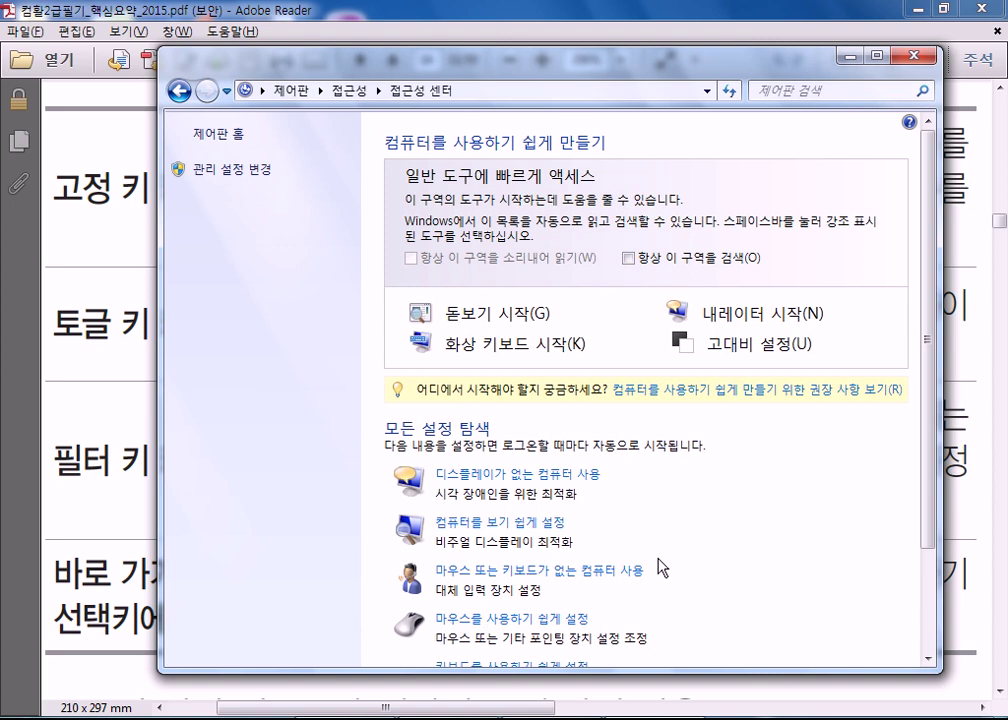
# Reopen "키보드를 사용하기 쉽게 설정" and uncheck 토글 키 켜기
pyautogui.scroll(-2, 545, 575)
pyautogui.click(519, 591)
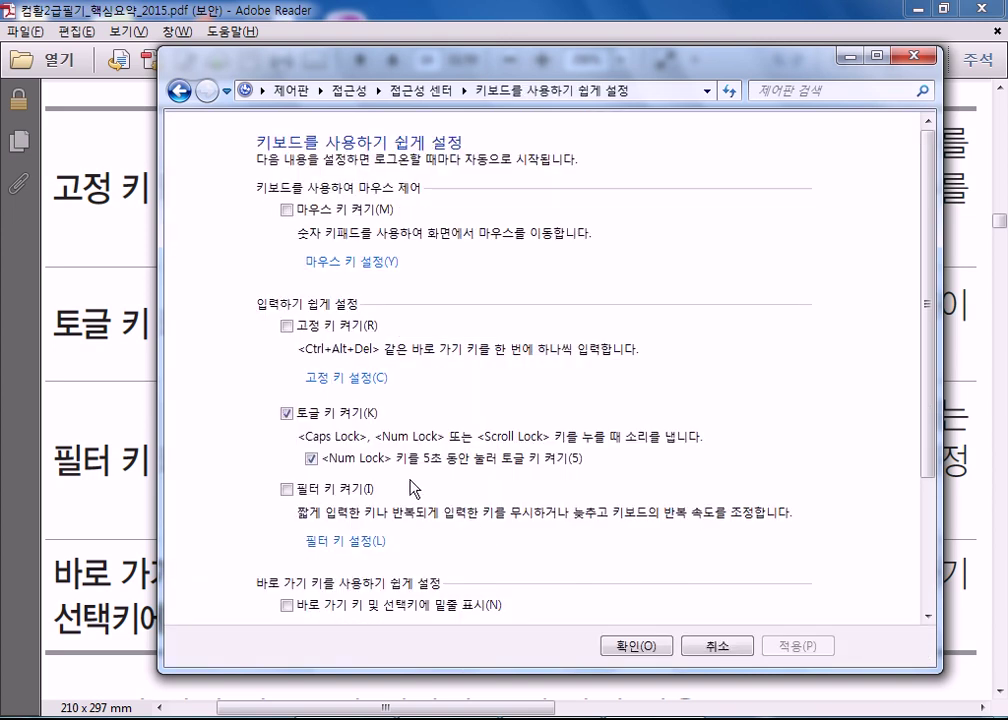
pyautogui.scroll(-3, 416, 484)
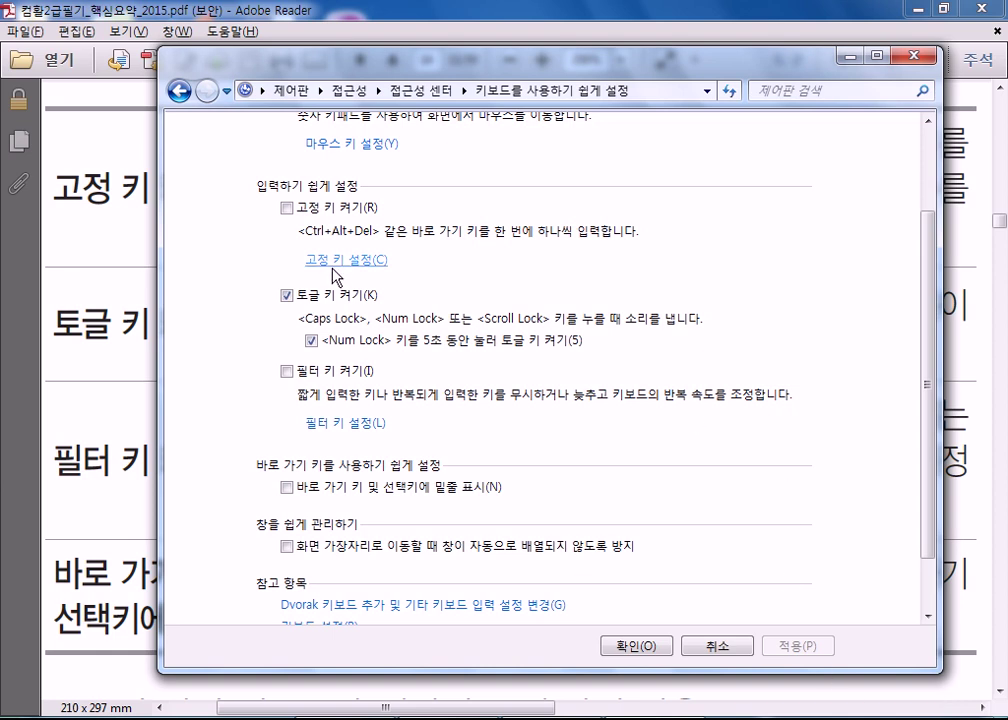
pyautogui.click(302, 299)
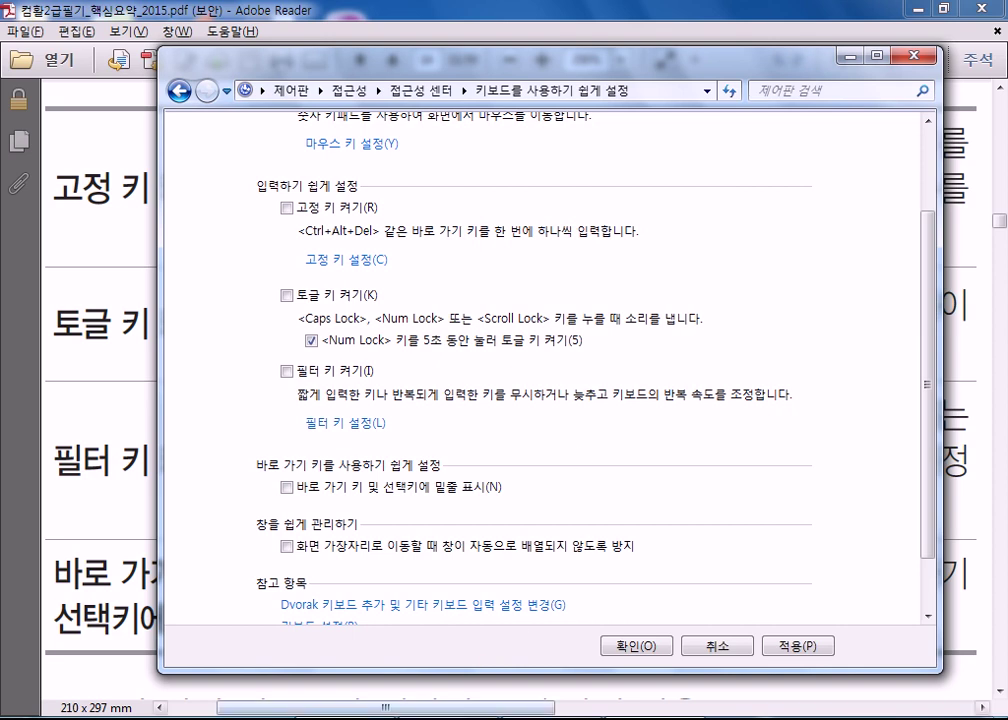
# Open Notepad (메모장) and enter a long run of repeated I characters followed by DFGDFGDFG
pyautogui.click(25, 718)
pyautogui.click(67, 345)
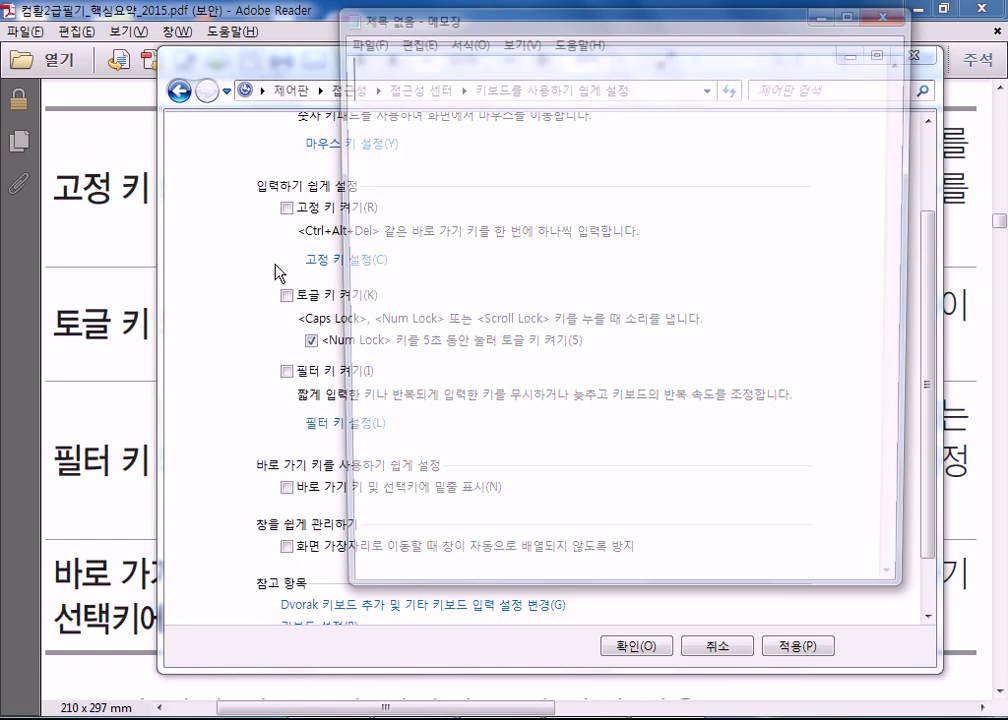
pyautogui.write('IIIIIIIIIIIIIIIIIIIIIIIIIII')
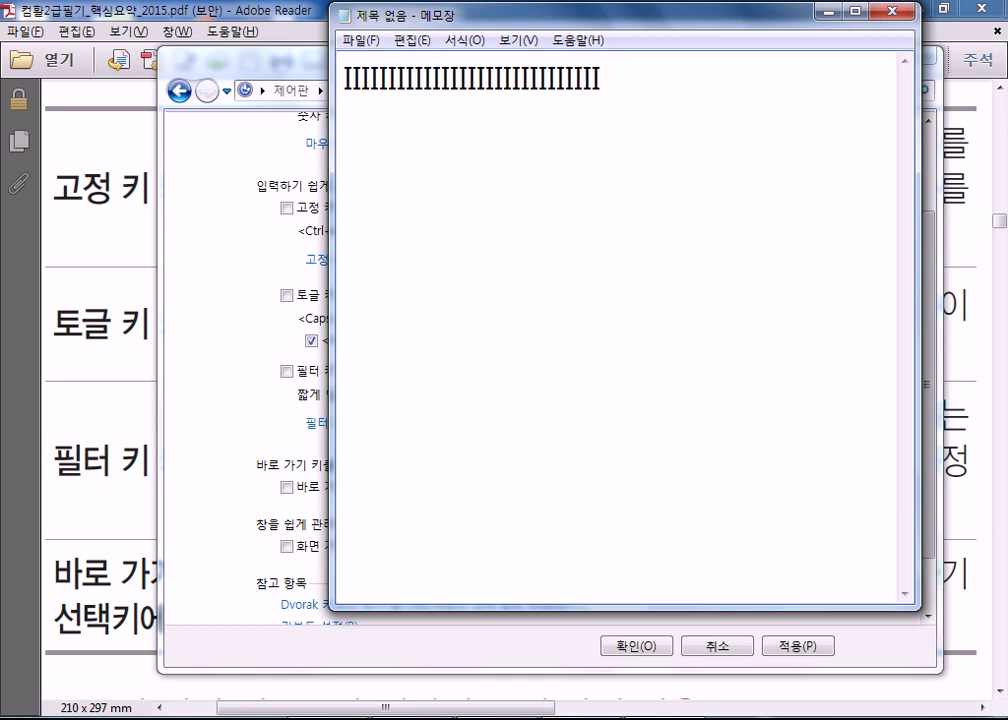
pyautogui.write('DFGDFGDFG')
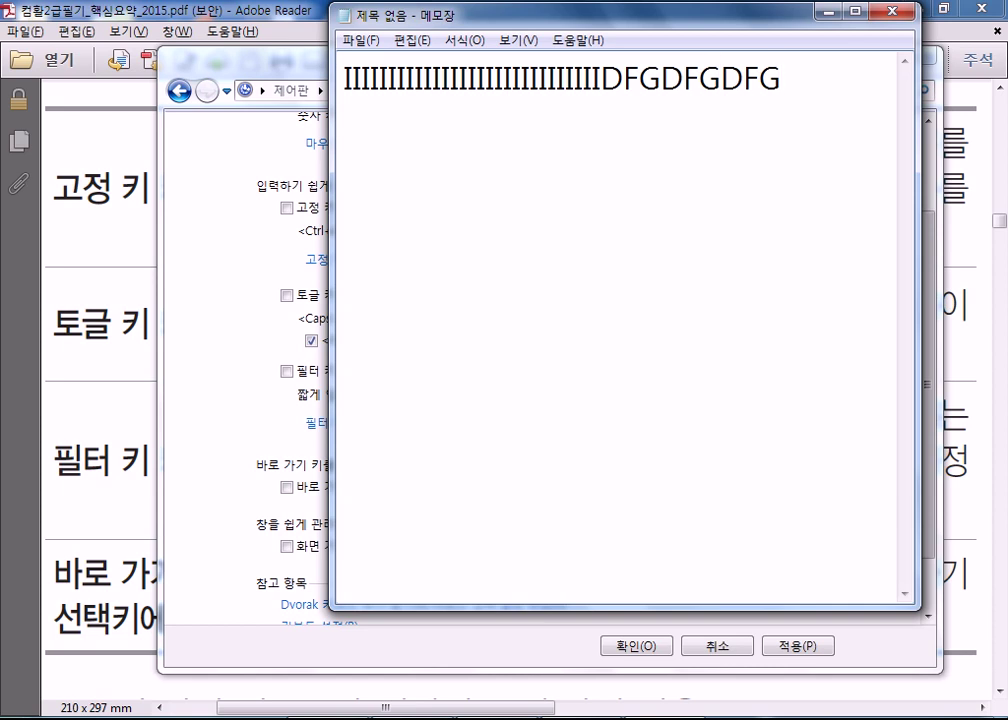
# Delete DFGDFGDFG and part of the repeated I characters from the Notepad text
pyautogui.press('BackSpace')
pyautogui.press('BackSpace')
pyautogui.press('BackSpace')
pyautogui.press('BackSpace')
pyautogui.press('BackSpace')
pyautogui.press('BackSpace')
pyautogui.press('BackSpace')
pyautogui.press('BackSpace')
pyautogui.press('BackSpace')
pyautogui.press('BackSpace')
pyautogui.press('BackSpace')
pyautogui.press('BackSpace')
pyautogui.press('BackSpace')
pyautogui.press('BackSpace')
pyautogui.press('BackSpace')
pyautogui.press('BackSpace')
pyautogui.press('BackSpace')
pyautogui.press('BackSpace')
pyautogui.press('BackSpace')
pyautogui.press('BackSpace')
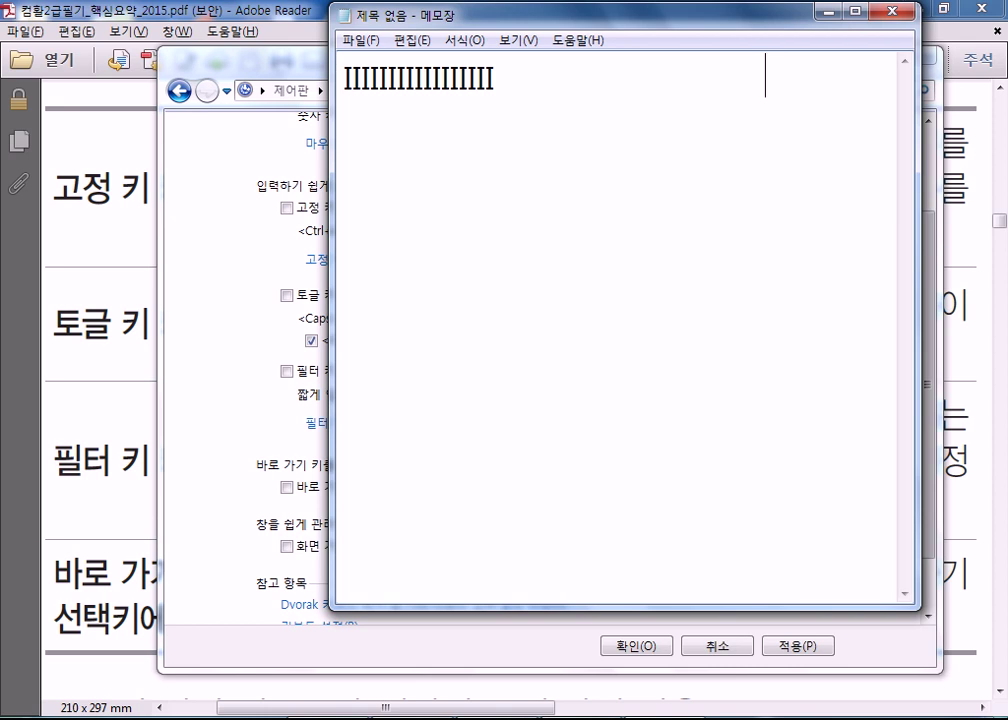
# Fill several Notepad lines with repeated ㄱ characters, then clear all the text
pyautogui.write('ㄱㄱㄱㄱㄱㄱㄱㄱㄱㄱㄱㄱㄱㄱㄱㄱㄱㄱㄱㄱㄱㄱㄱㄱㄱㄱ')
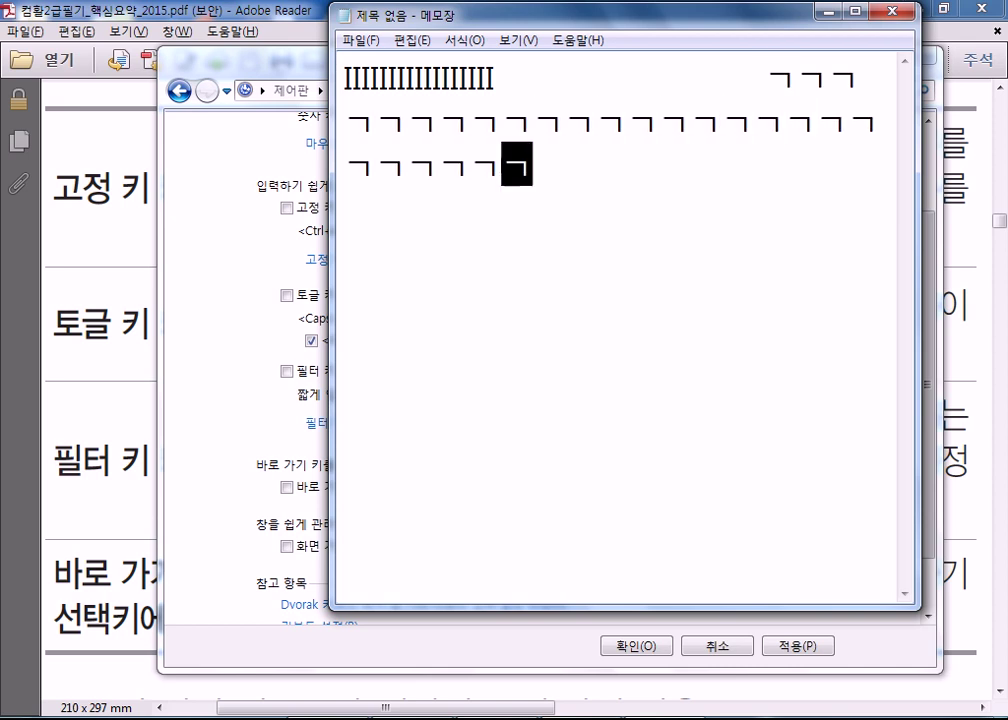
pyautogui.write('ㄱㄱㄱㄱㄱㄱㄱㄱㄱㄱㄱㄱㄱㄱㄱㄱㄱㄱㄱㄱㄱㄱㄱㄱㄱㄱㄱㄱㄱㄱㄱㄱㄱㄱㄱ')
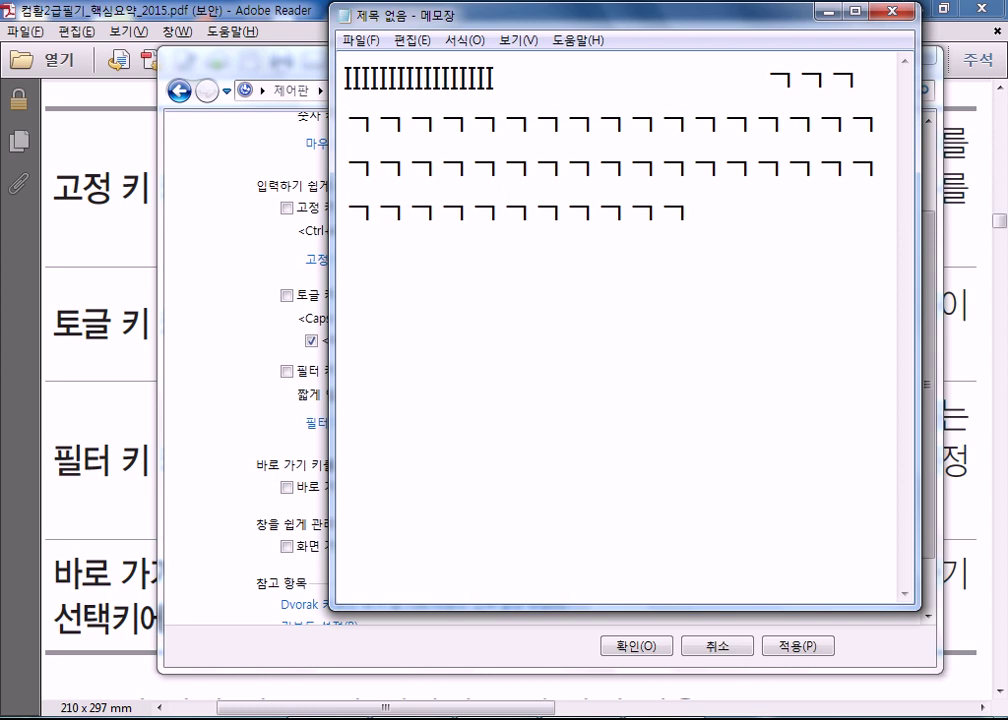
pyautogui.press('BackSpace')
pyautogui.press('BackSpace')
pyautogui.press('BackSpace')
pyautogui.moveTo(672, 228); pyautogui.dragTo(289, 66)
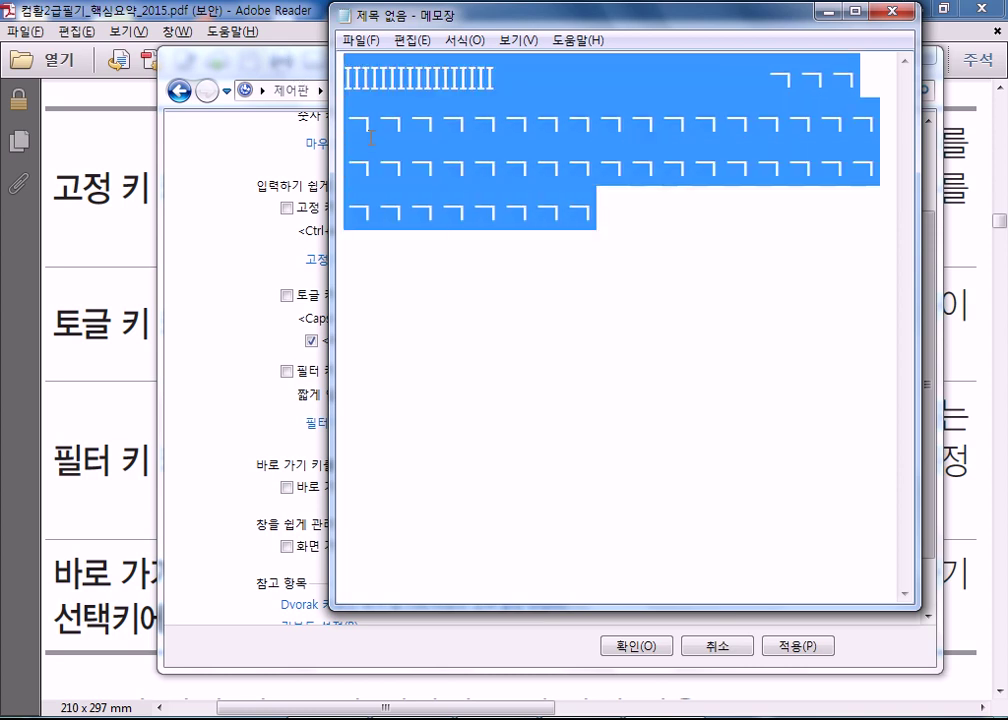
pyautogui.press('Delete')
# Return to "키보드를 사용하기 쉽게 설정", confirm its settings, and close the Ease of Access Center and Notepad
pyautogui.click(220, 309)
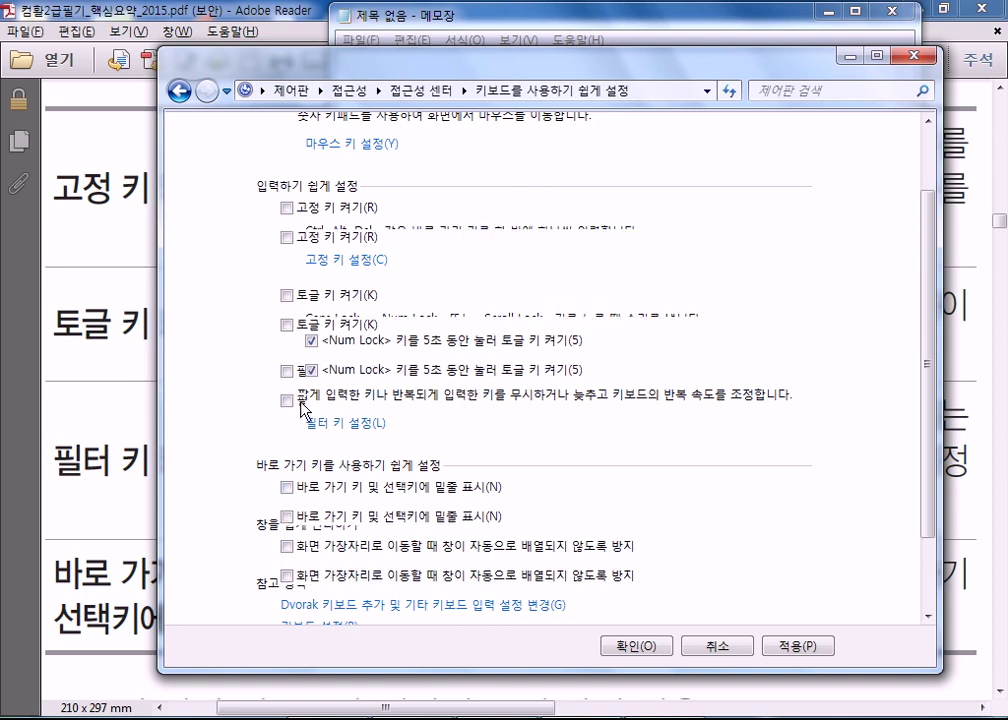
pyautogui.scroll(3, 303, 408)
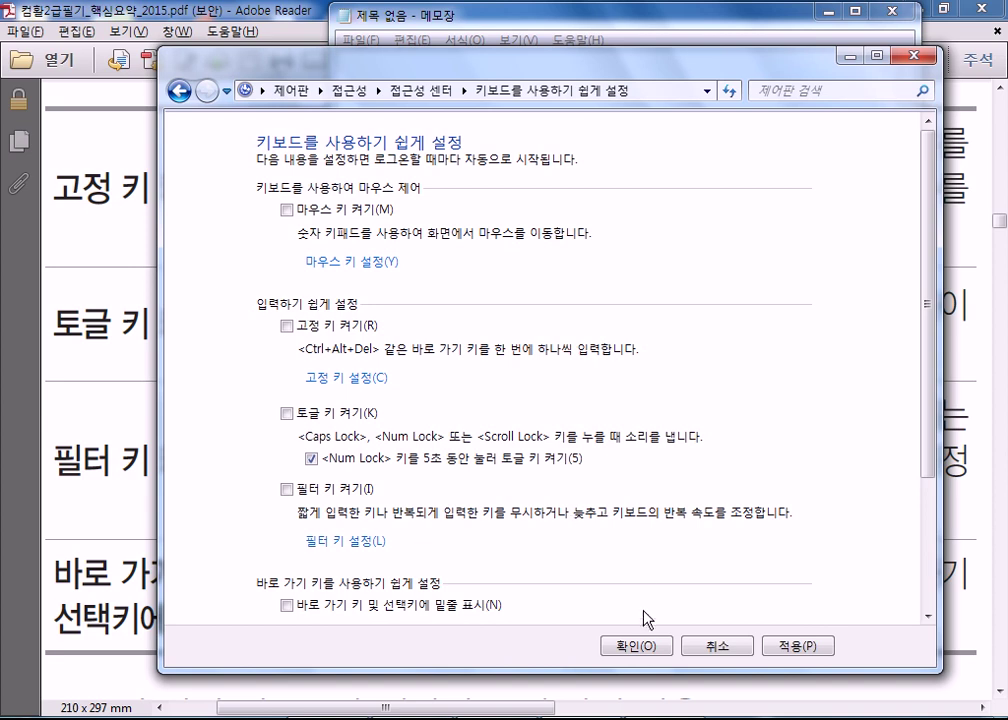
pyautogui.click(606, 644)
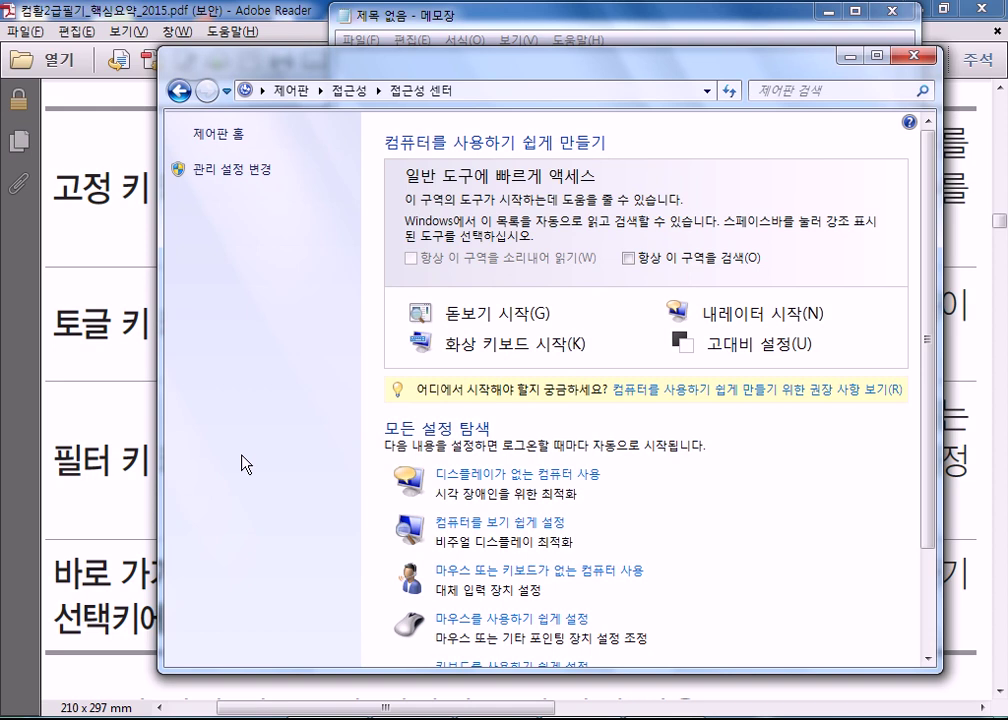
pyautogui.click(920, 60)
pyautogui.click(886, 11)
# Read the "소리 대신 텍스트나 시각적 표시 방법 사용" table in the PDF, down to the section 025 heading
pyautogui.scroll(-3, 300, 480)
pyautogui.scroll(-5, 212, 490)
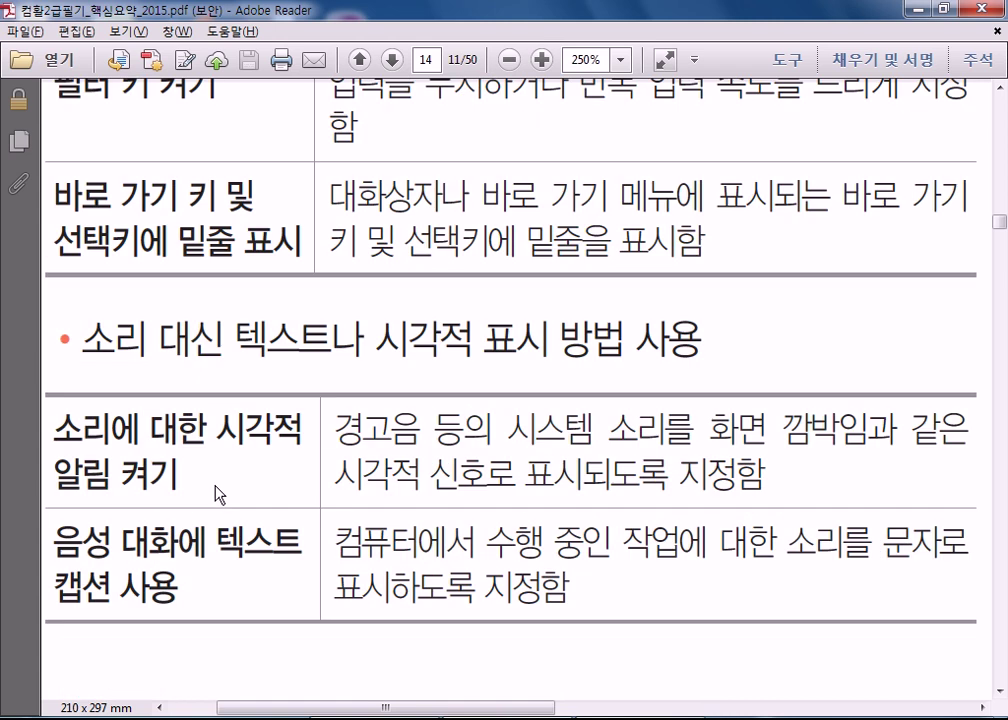
pyautogui.scroll(3, 220, 485)
pyautogui.scroll(-5, 222, 484)
pyautogui.scroll(-1, 215, 482)
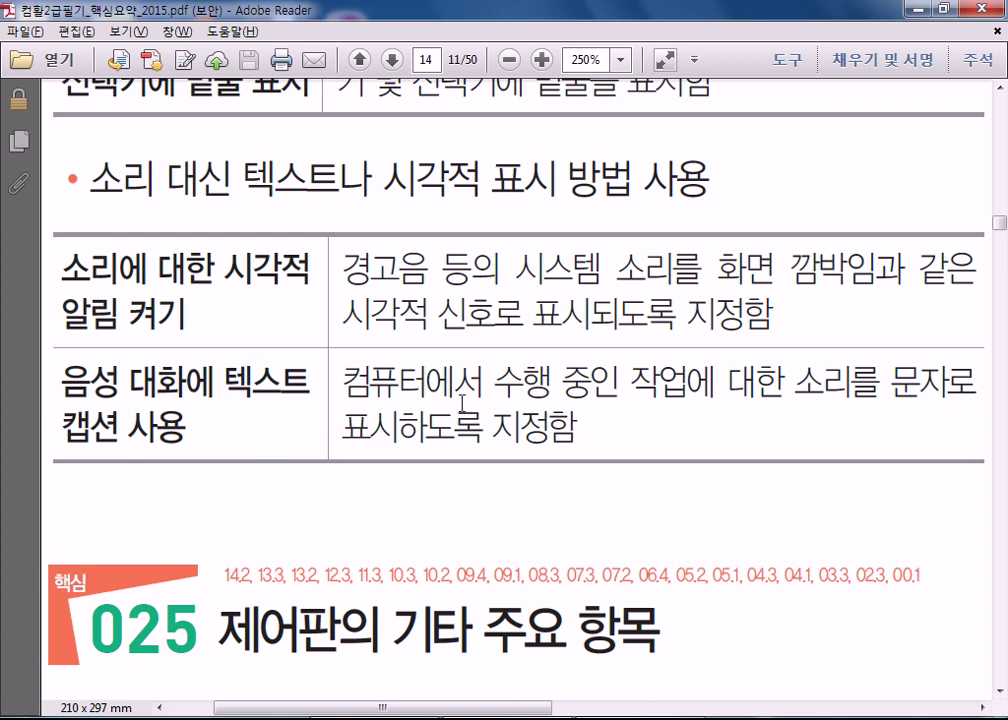
pyautogui.scroll(-2, 455, 440)
pyautogui.scroll(4, 461, 439)
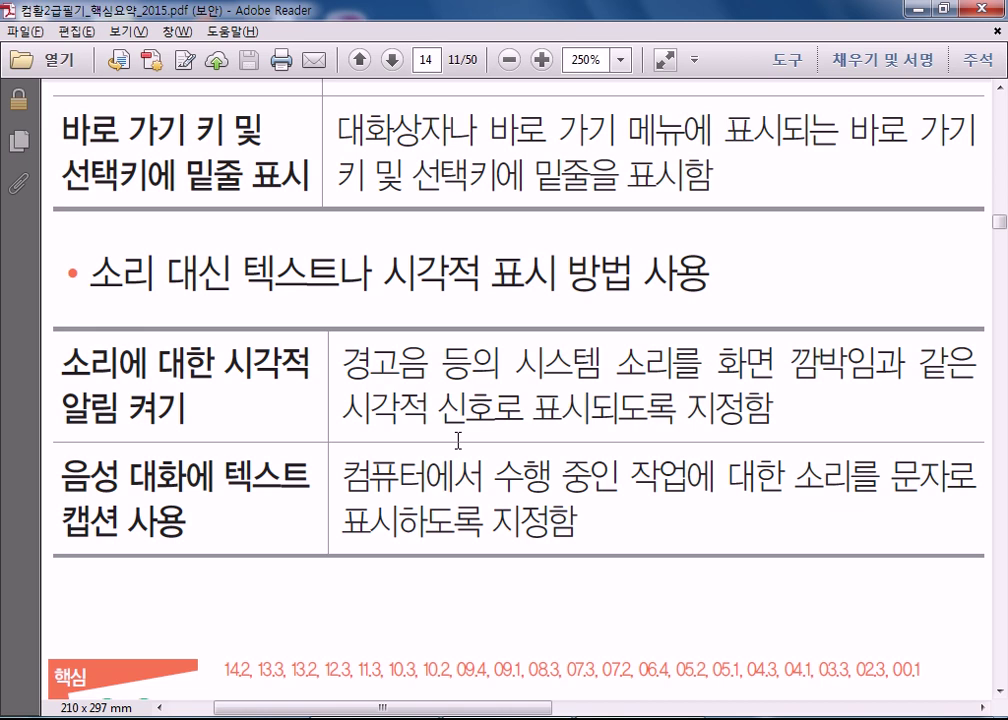
# Bring the section 025 heading into view in the PDF, then open Control Panel with all items shown as small icons (작은 아이콘)
pyautogui.scroll(-10, 457, 440)
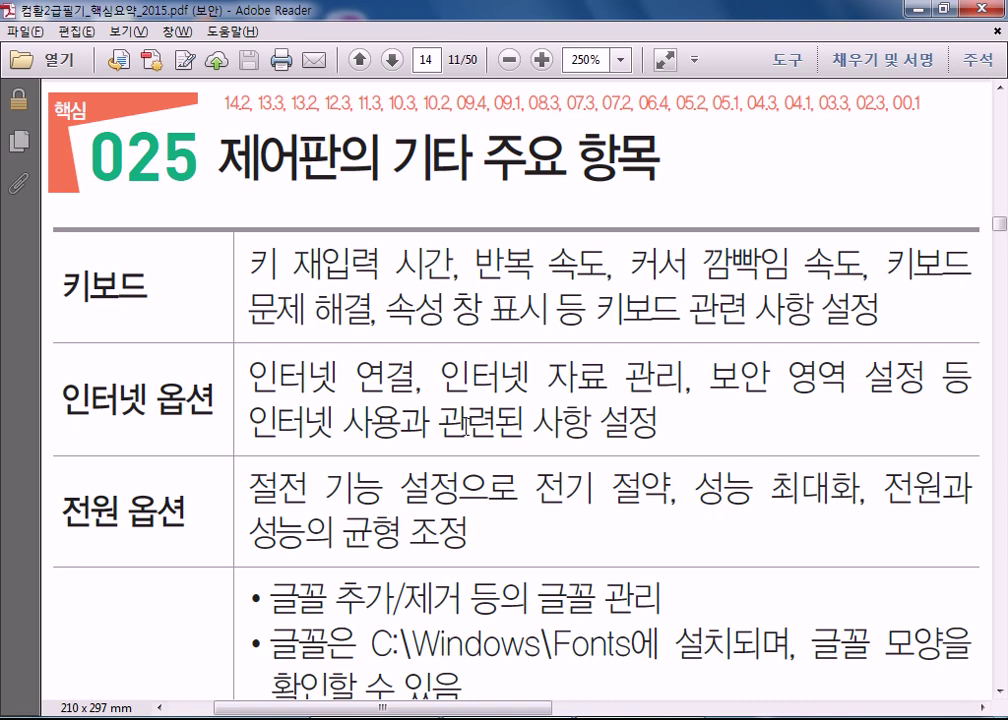
pyautogui.click(27, 718)
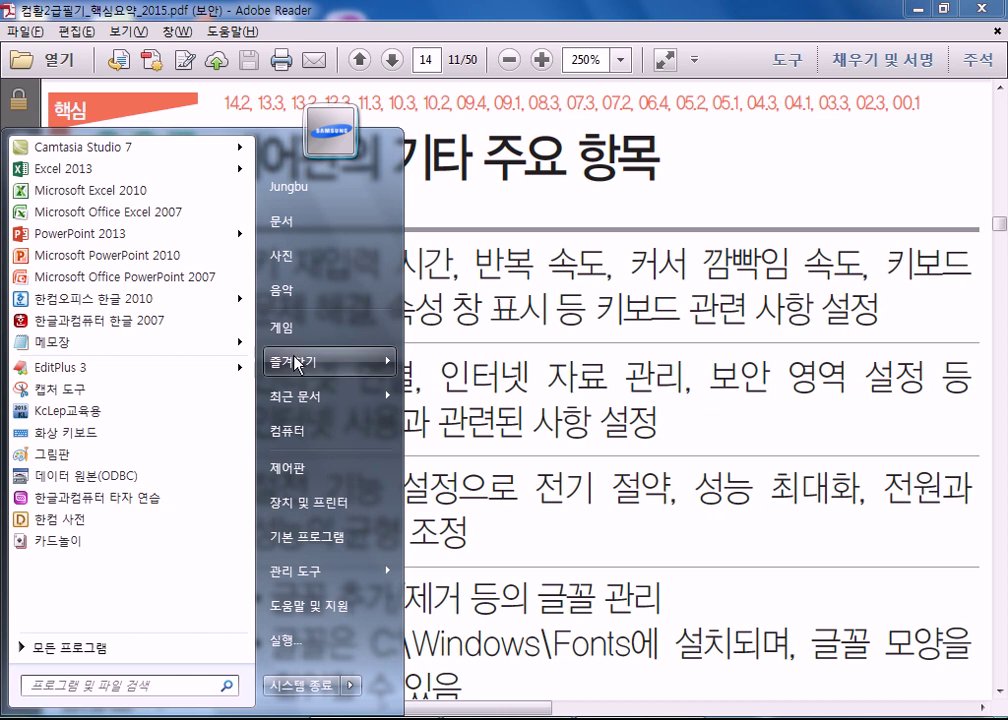
pyautogui.click(286, 467)
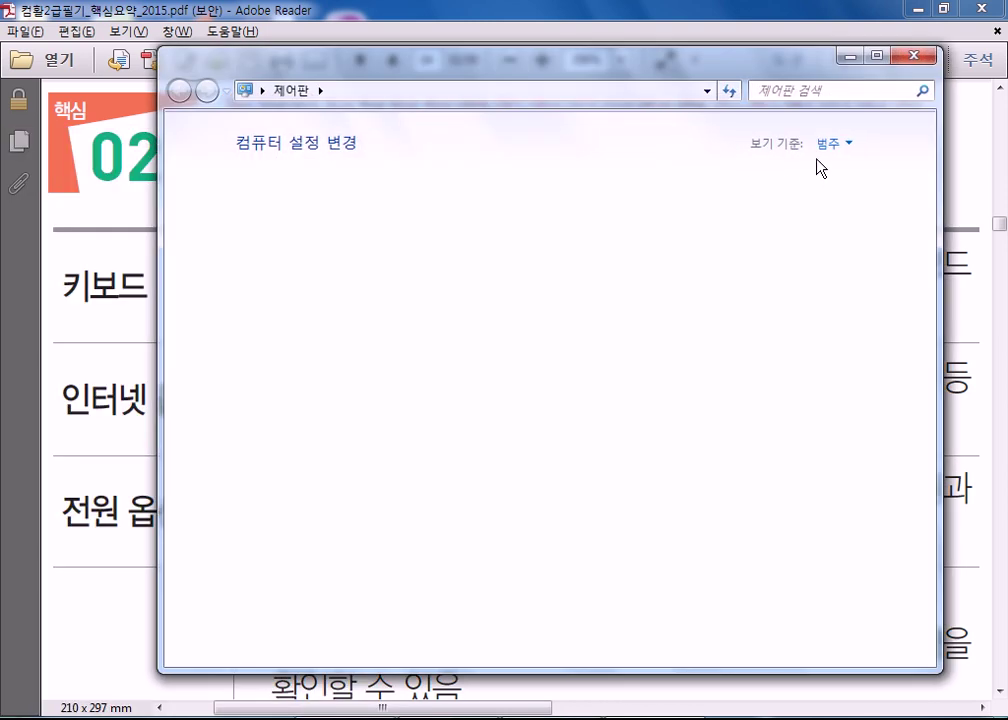
pyautogui.click(828, 145)
pyautogui.click(846, 217)
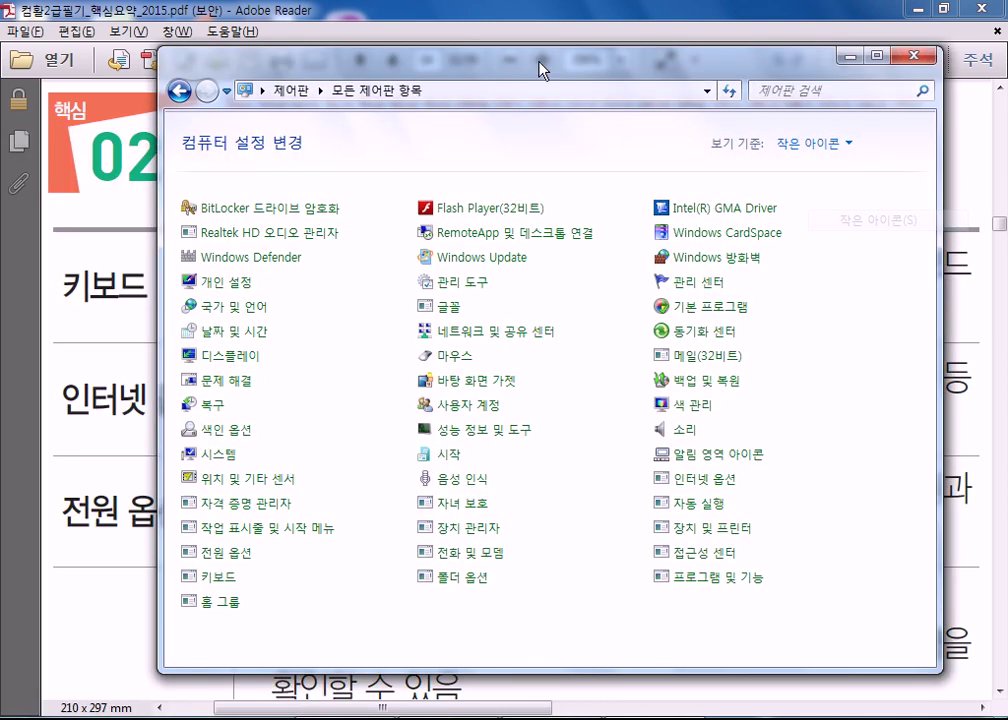
pyautogui.moveTo(513, 61); pyautogui.dragTo(504, 29)
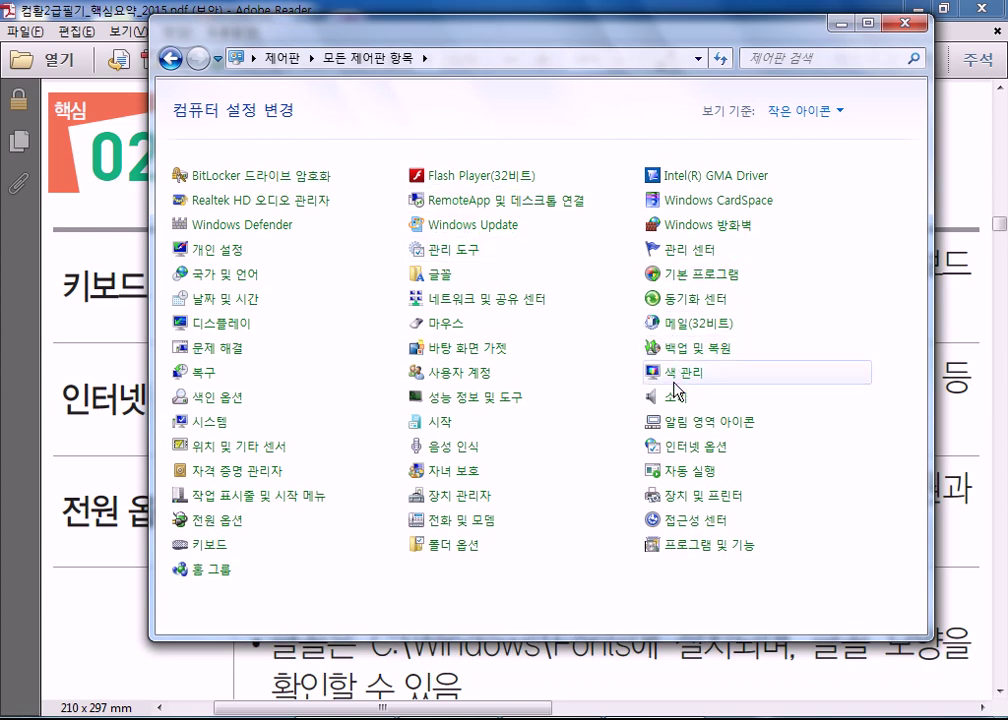
# Open the mouse properties (마우스) and try swapping the right and left button functions, then restore the original setting
pyautogui.click(451, 326)
pyautogui.moveTo(476, 183); pyautogui.dragTo(528, 92)
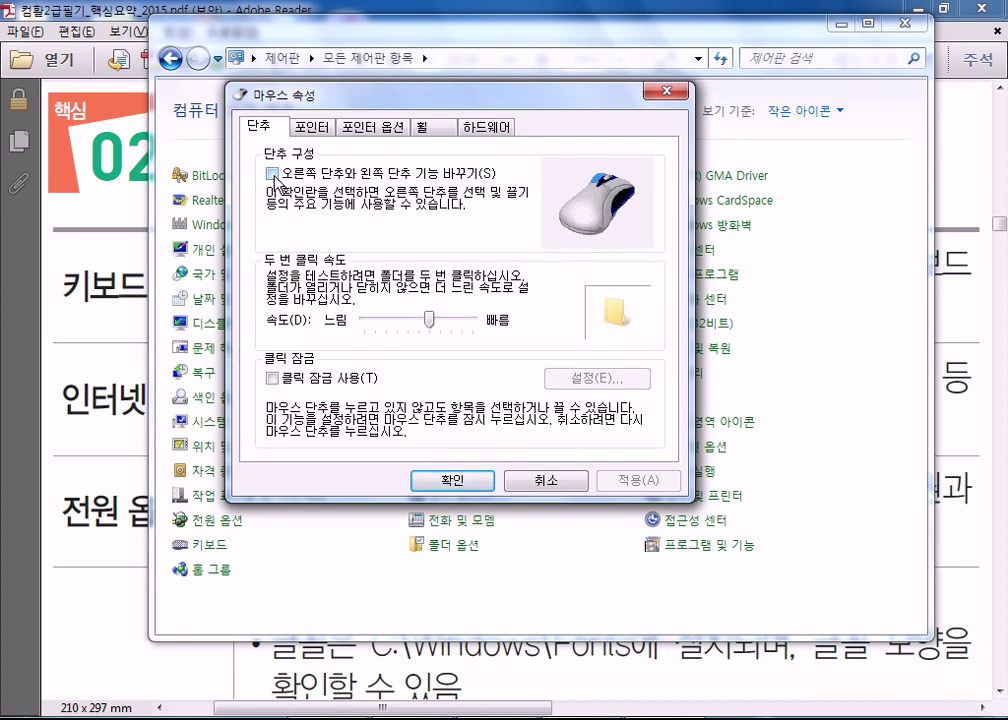
pyautogui.click(273, 176)
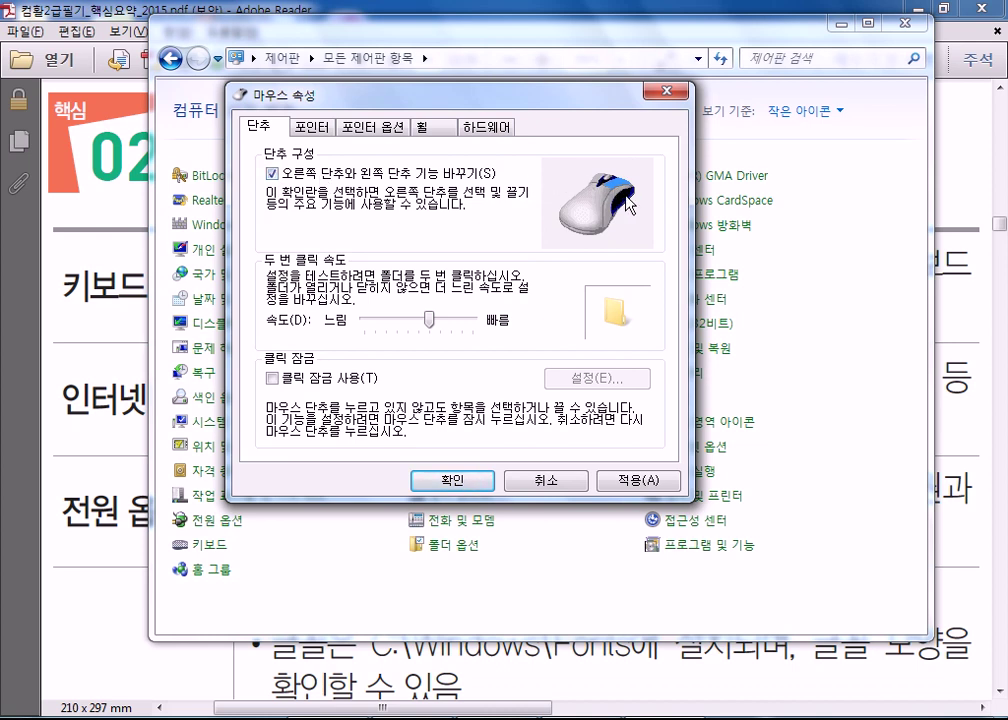
pyautogui.click(275, 177)
# Try a slower double-click speed, then return it to slightly above the middle
pyautogui.moveTo(431, 320)
pyautogui.mouseDown()
pyautogui.moveTo(390, 328)
pyautogui.moveTo(515, 334)
pyautogui.moveTo(414, 331)
pyautogui.moveTo(433, 330)
pyautogui.mouseUp()
pyautogui.moveTo(432, 318); pyautogui.dragTo(396, 320)
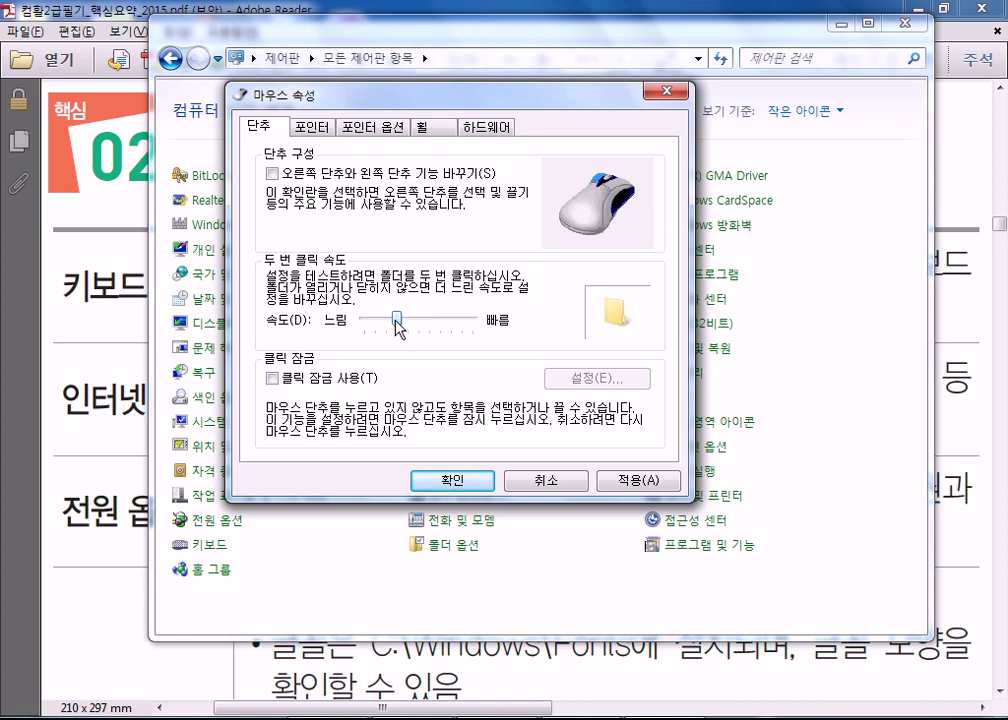
pyautogui.moveTo(396, 318); pyautogui.dragTo(430, 319)
# Examine the mouse pointer shapes in the 사용자 지정 list, with the 사용 중 pointer selected
pyautogui.click(314, 128)
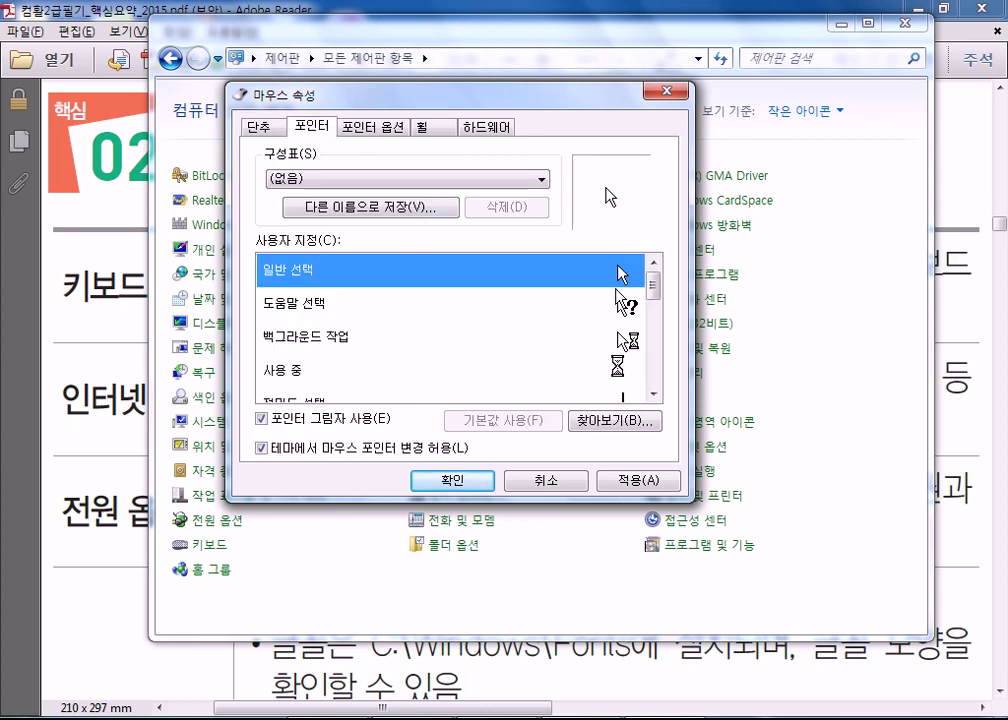
pyautogui.click(306, 375)
pyautogui.scroll(-1, 394, 370)
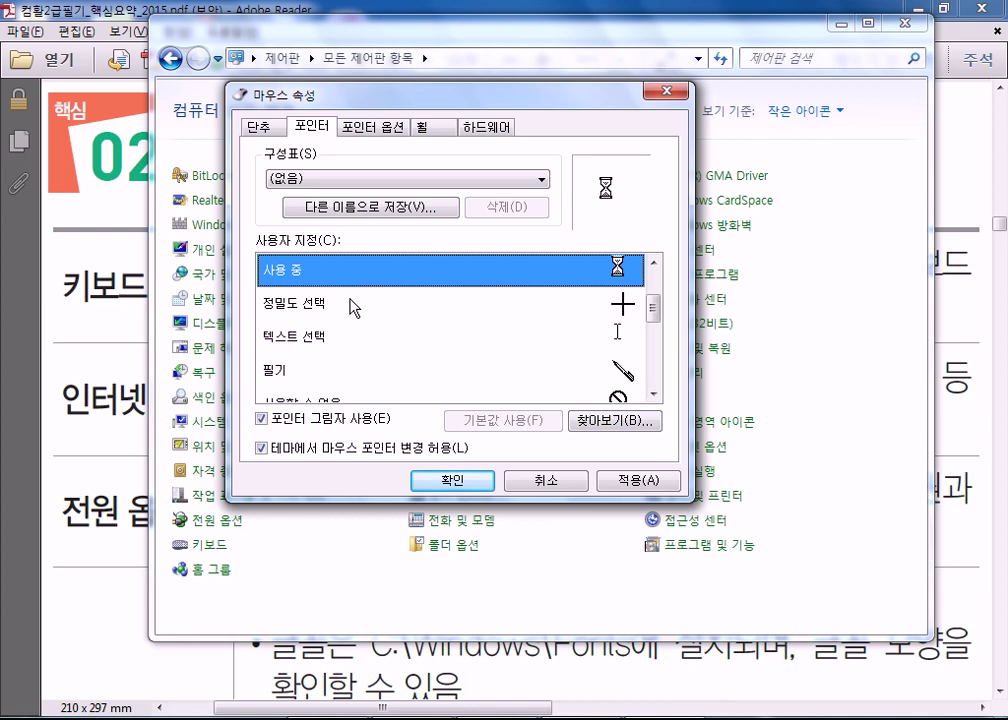
pyautogui.scroll(1, 353, 305)
pyautogui.scroll(-4, 379, 361)
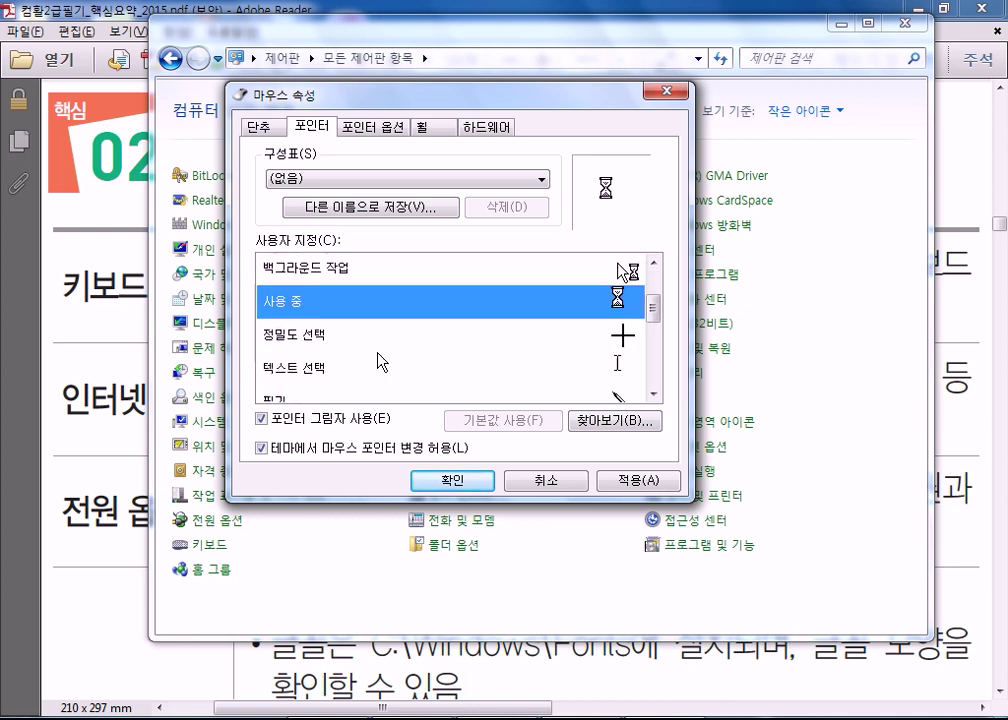
pyautogui.scroll(4, 379, 362)
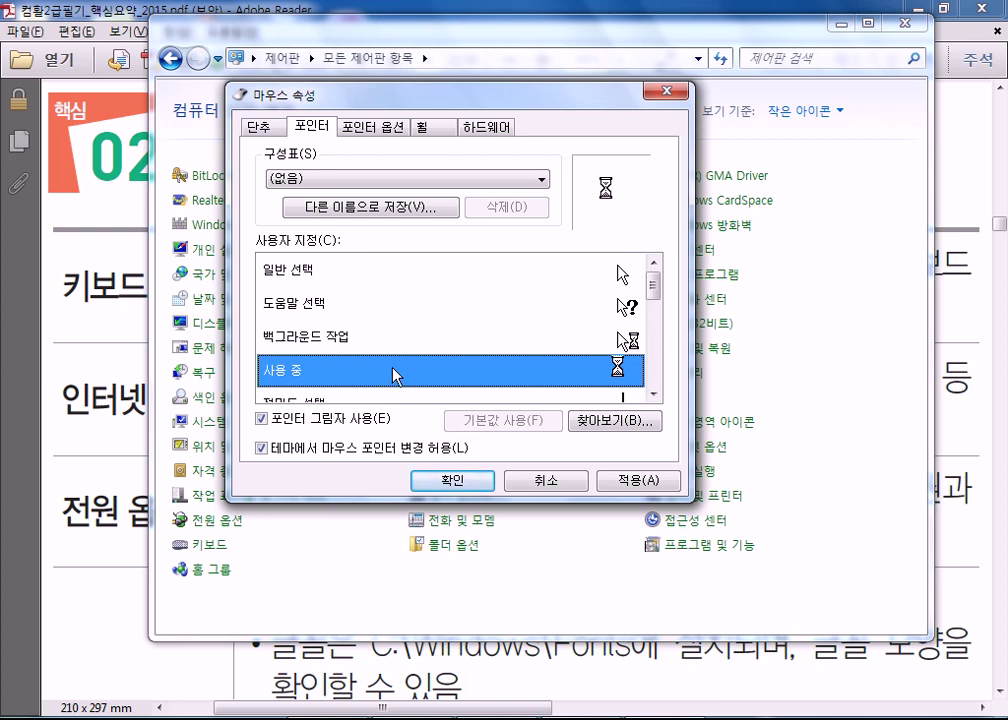
# Try the Windows 표준 (대) (시스템 구성표) pointer scheme and reset its 사용 중 pointer to the default
pyautogui.click(333, 184)
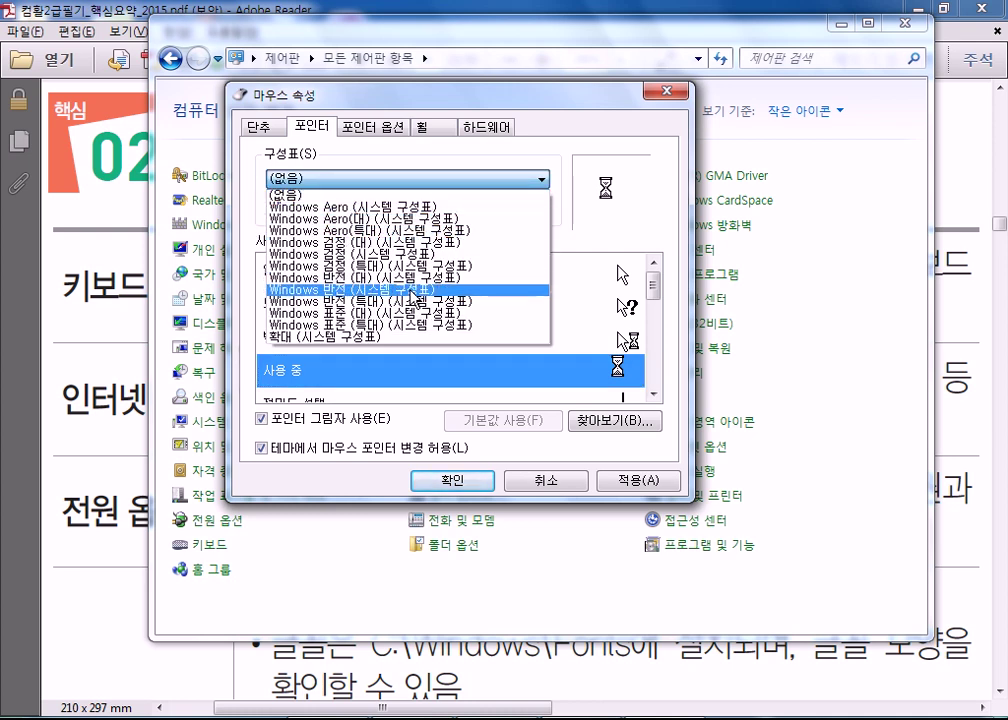
pyautogui.click(384, 313)
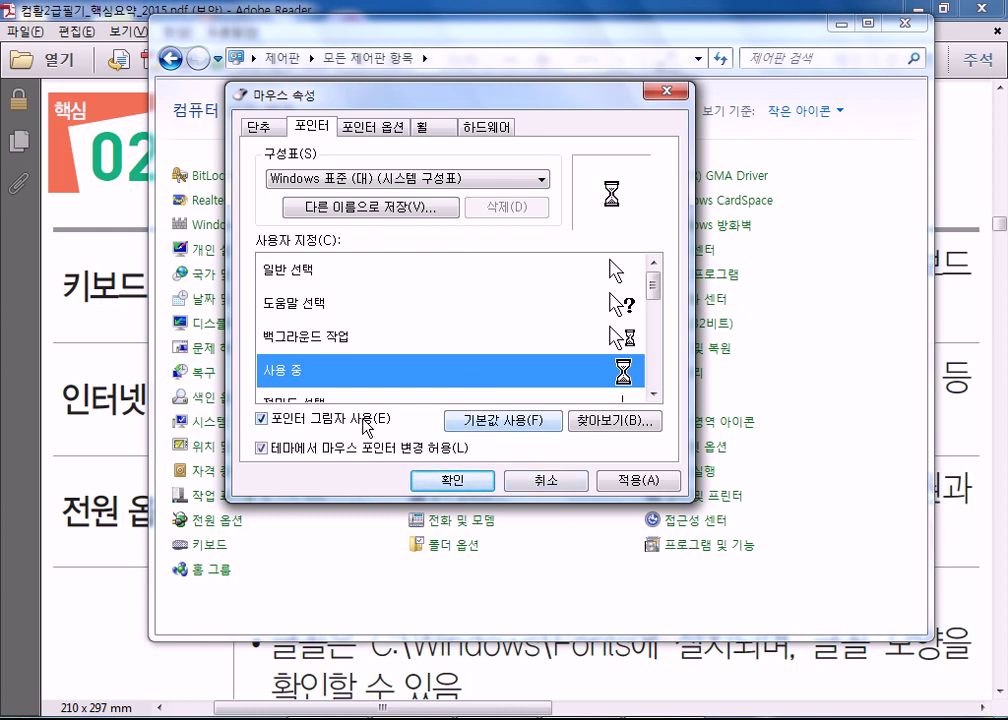
pyautogui.click(517, 421)
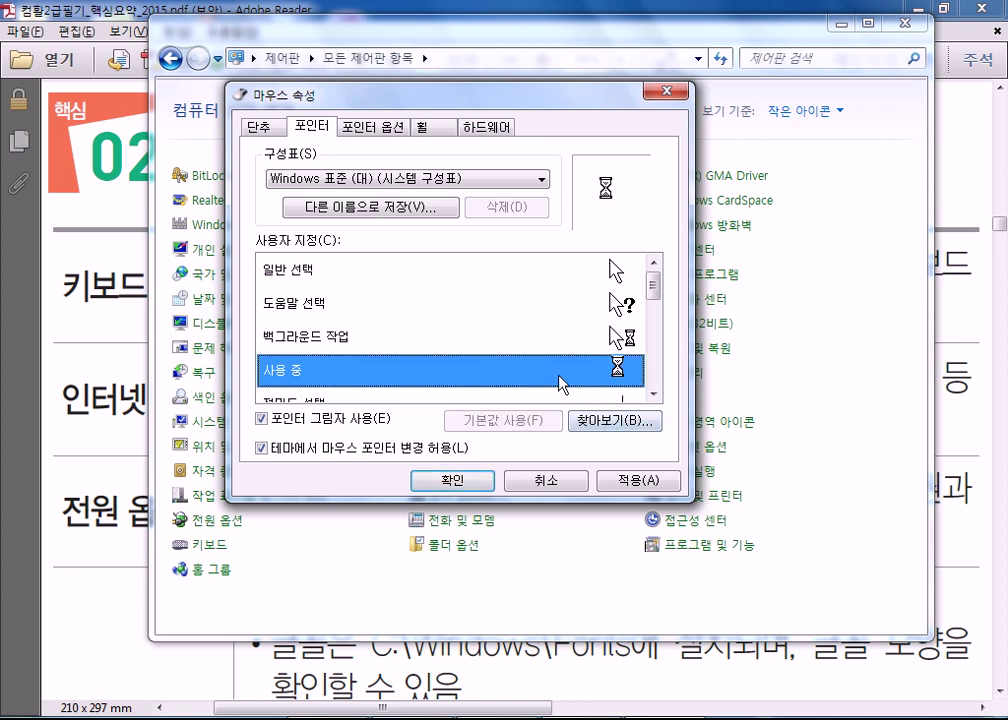
# Try the Windows 표준 (특대) (시스템 구성표) pointer scheme and discard the mouse property changes
pyautogui.click(376, 185)
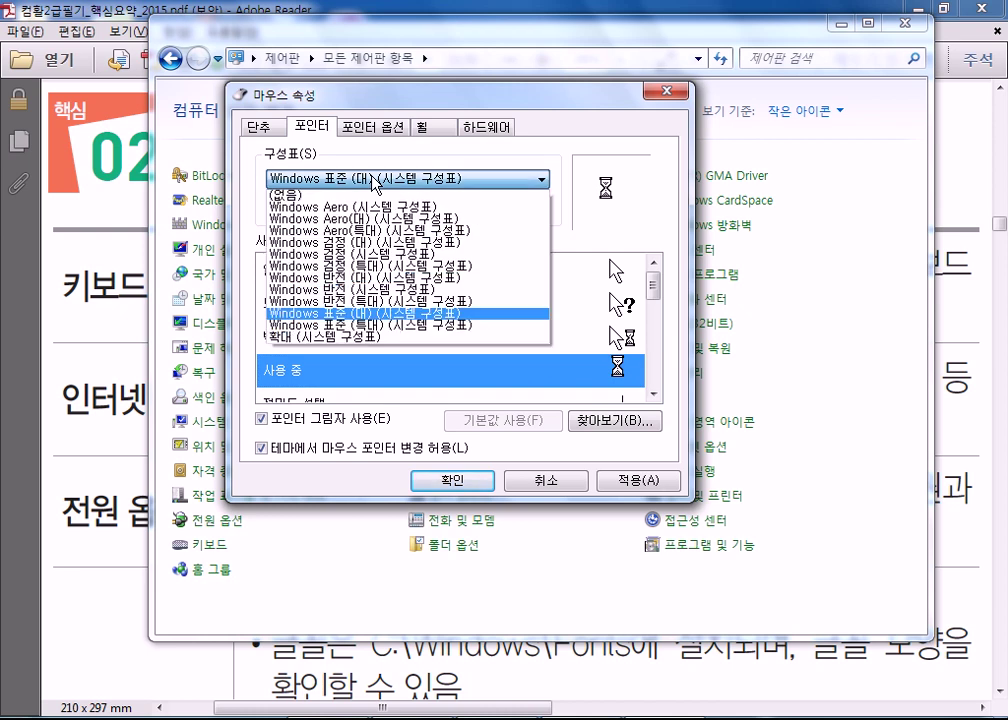
pyautogui.click(460, 345)
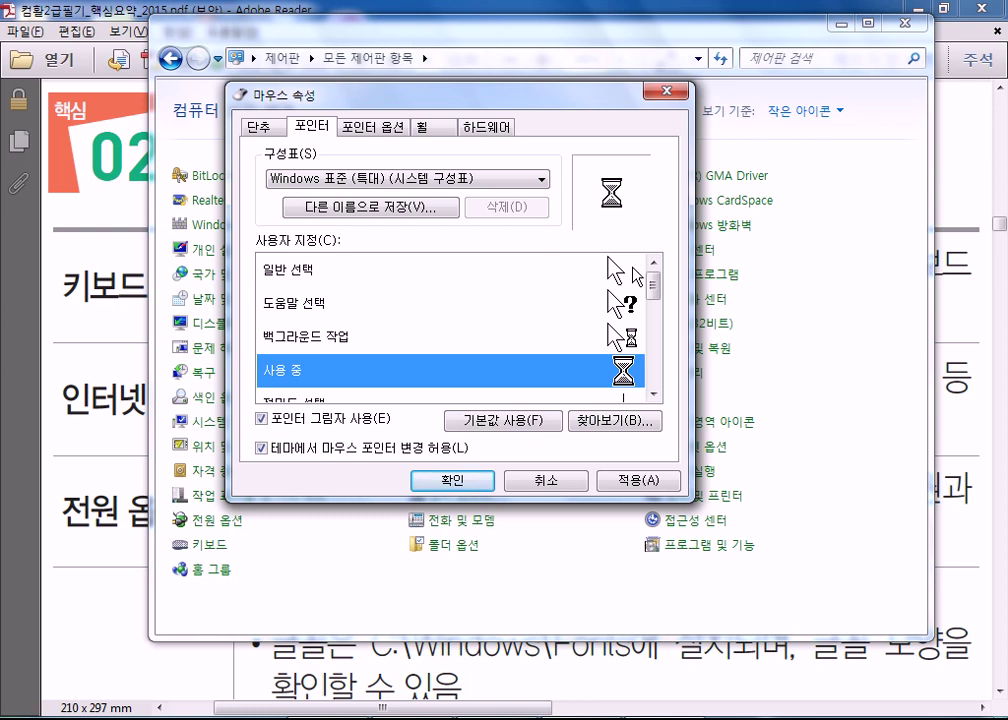
pyautogui.click(548, 480)
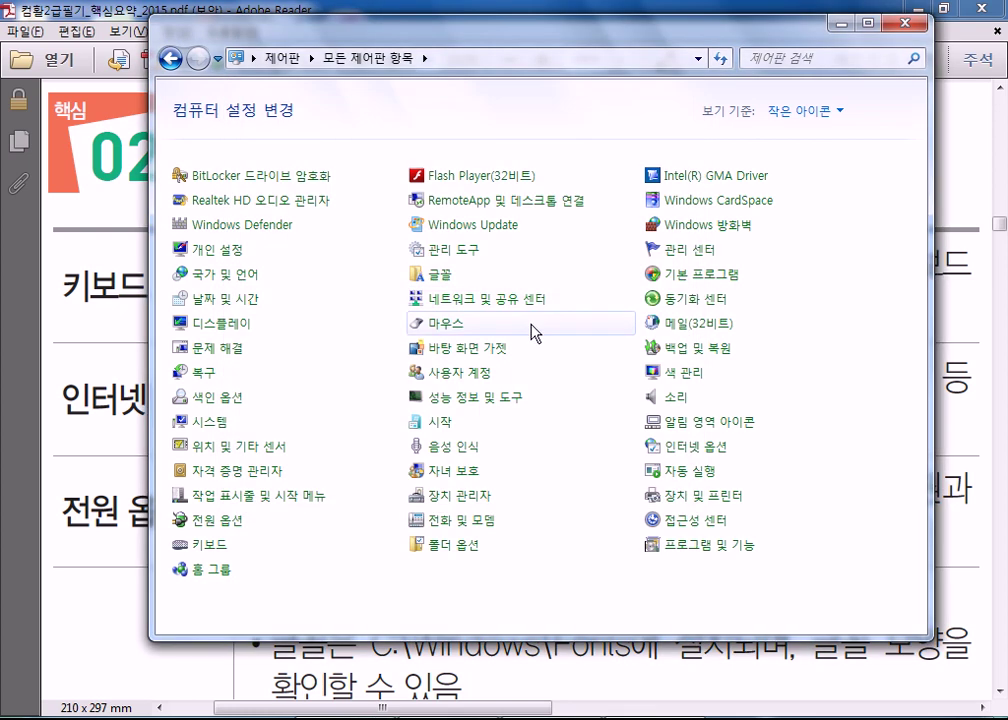
# Reopen the mouse properties at 포인터 옵션 and try the pointer speed at its fastest and slowest
pyautogui.click(445, 323)
pyautogui.click(182, 71)
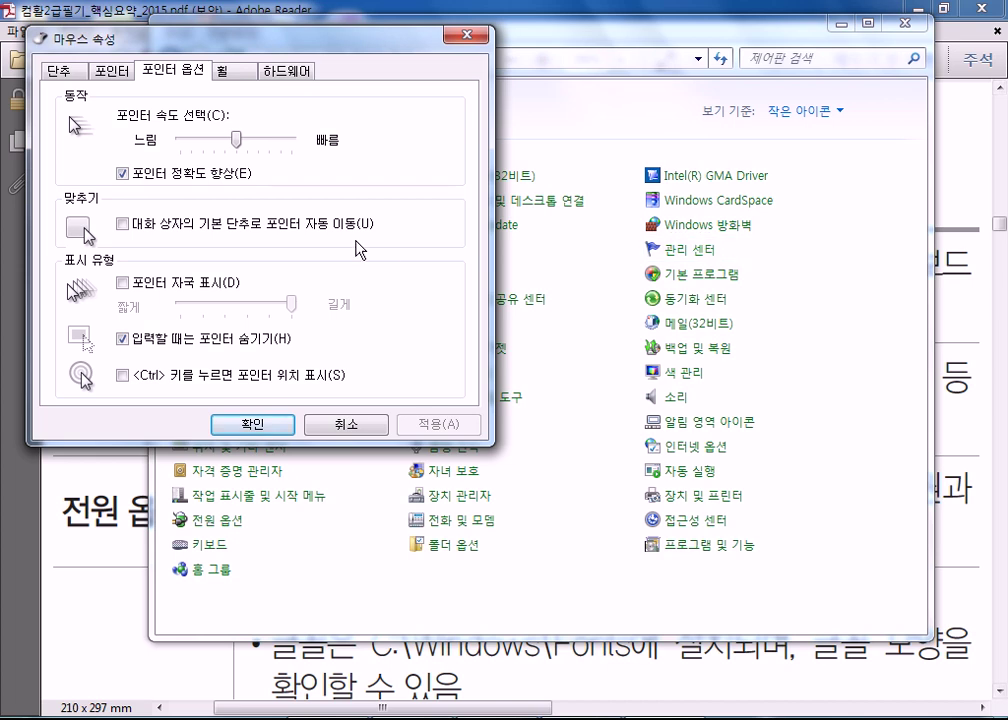
pyautogui.moveTo(247, 142); pyautogui.dragTo(296, 142)
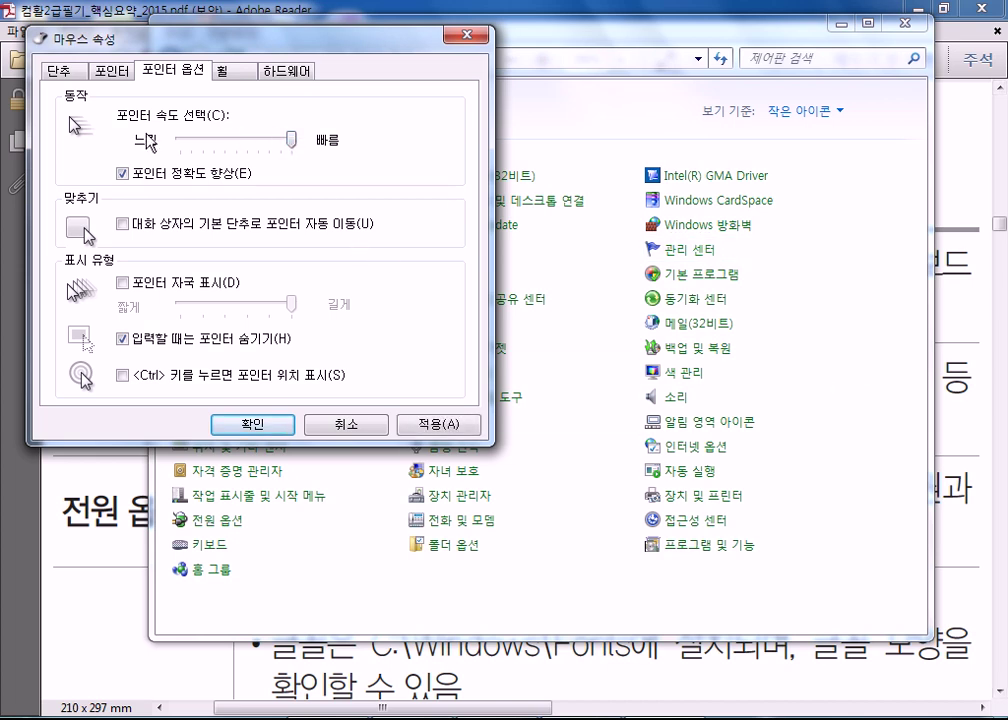
pyautogui.moveTo(291, 140); pyautogui.dragTo(148, 145)
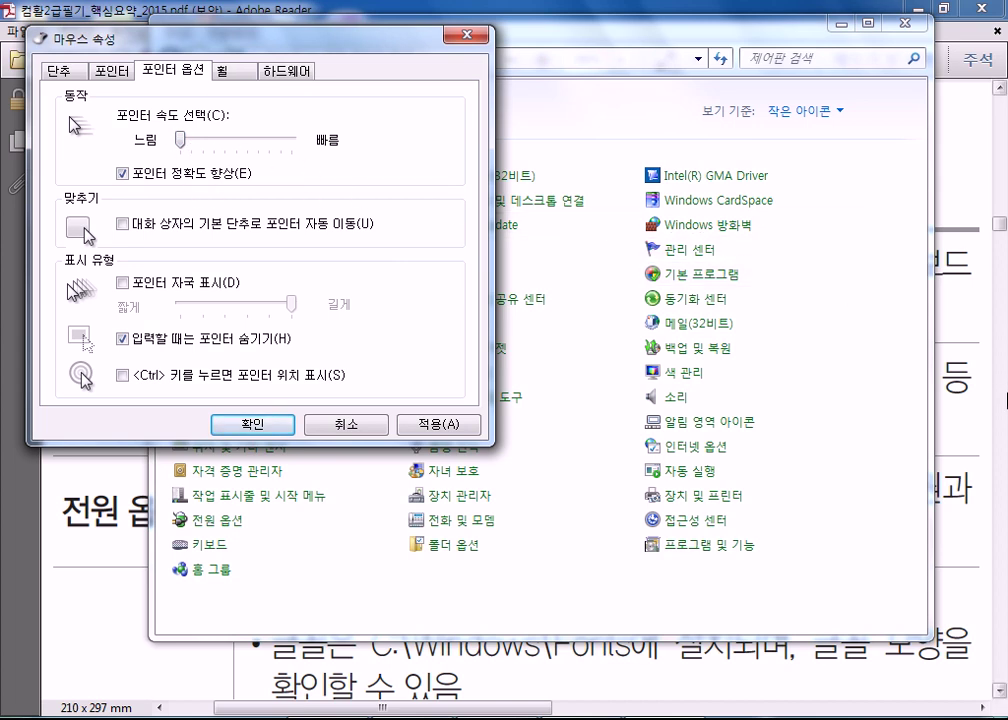
# Raise the pointer speed to the fastest again, then bring it back to slightly above the middle
pyautogui.click(290, 141)
pyautogui.click(290, 141)
pyautogui.click(290, 141)
pyautogui.click(290, 141)
pyautogui.click(290, 141)
pyautogui.moveTo(293, 147); pyautogui.dragTo(262, 146)
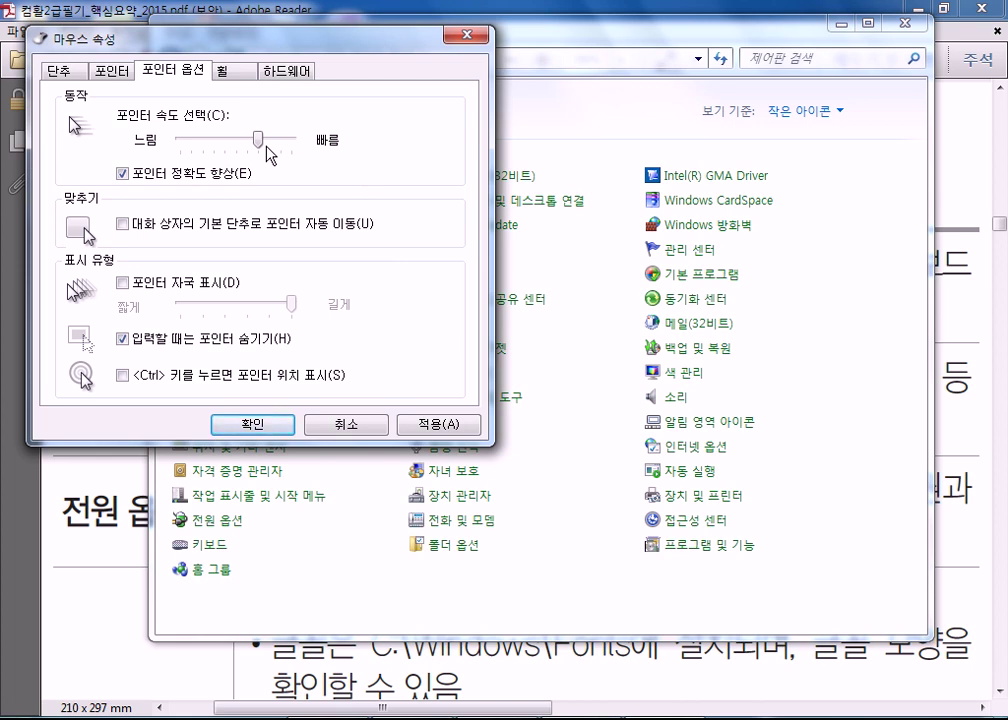
pyautogui.moveTo(262, 144); pyautogui.dragTo(302, 148)
pyautogui.moveTo(292, 140); pyautogui.dragTo(249, 141)
# Turn on pointer trails (포인터 자국 표시) at the longest length and set the pointer speed to the fastest
pyautogui.click(122, 283)
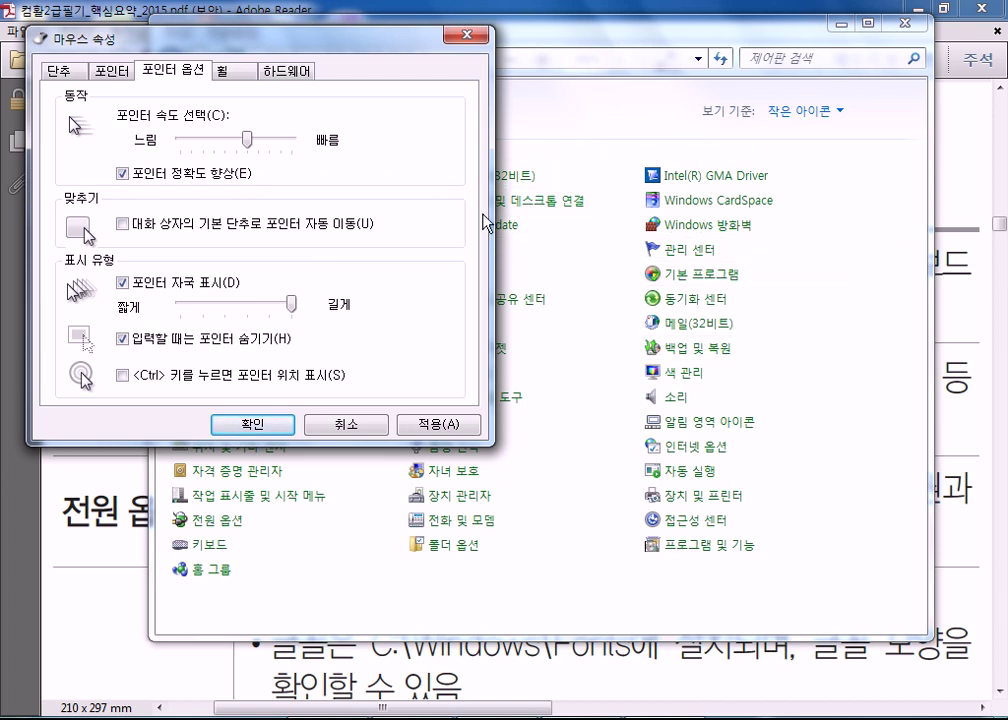
pyautogui.moveTo(250, 140); pyautogui.dragTo(291, 140)
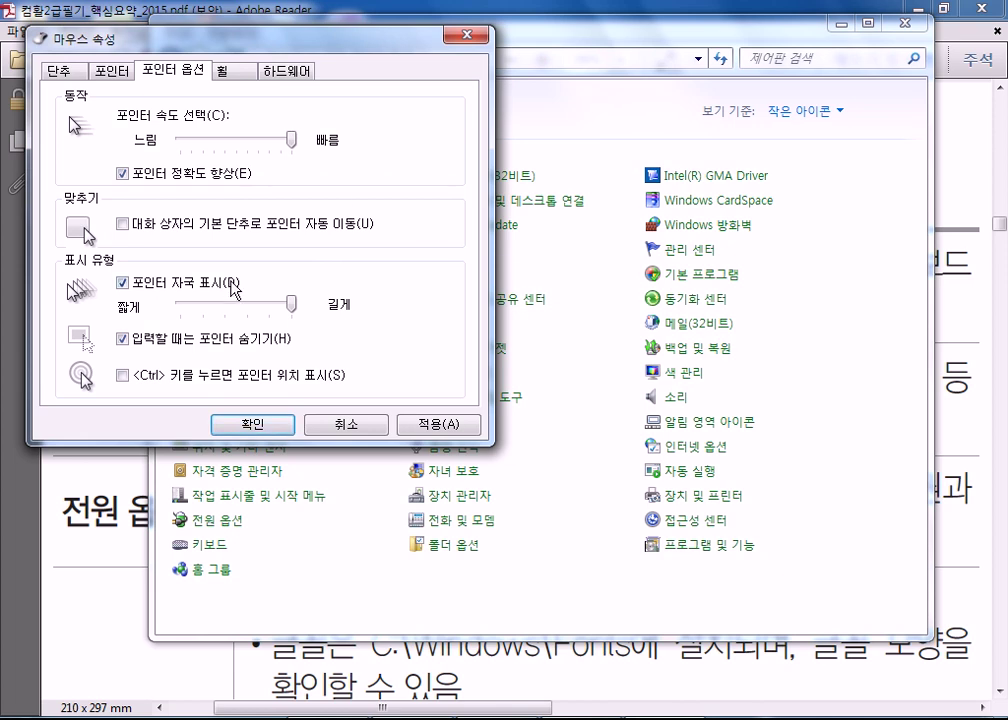
pyautogui.click(178, 283)
pyautogui.click(178, 283)
pyautogui.moveTo(291, 303)
pyautogui.mouseDown()
pyautogui.moveTo(180, 306)
pyautogui.moveTo(197, 318)
pyautogui.moveTo(292, 308)
pyautogui.moveTo(182, 310)
pyautogui.moveTo(308, 308)
pyautogui.mouseUp()
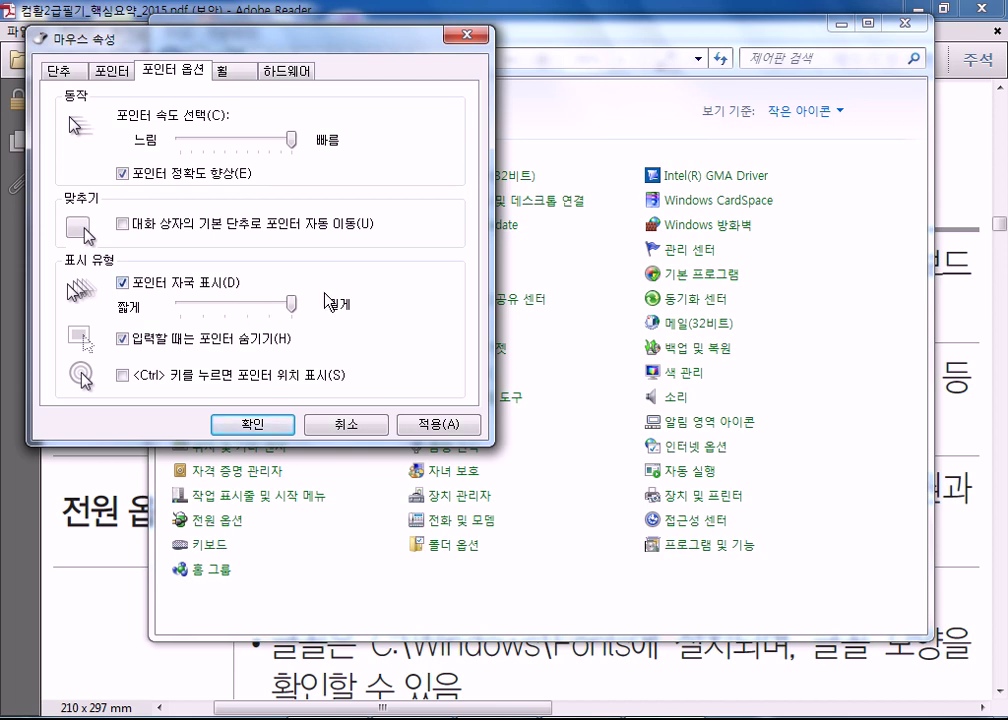
# Turn on showing the pointer location with the Ctrl key and test the effect several times
pyautogui.click(142, 377)
pyautogui.press('ctrl')
pyautogui.press('ctrl')
pyautogui.press('ctrl')
pyautogui.press('ctrl')
pyautogui.press('ctrl')
# Try one-screen wheel scrolling, then set vertical scrolling to 3 lines at a time and confirm the mouse properties
pyautogui.click(222, 70)
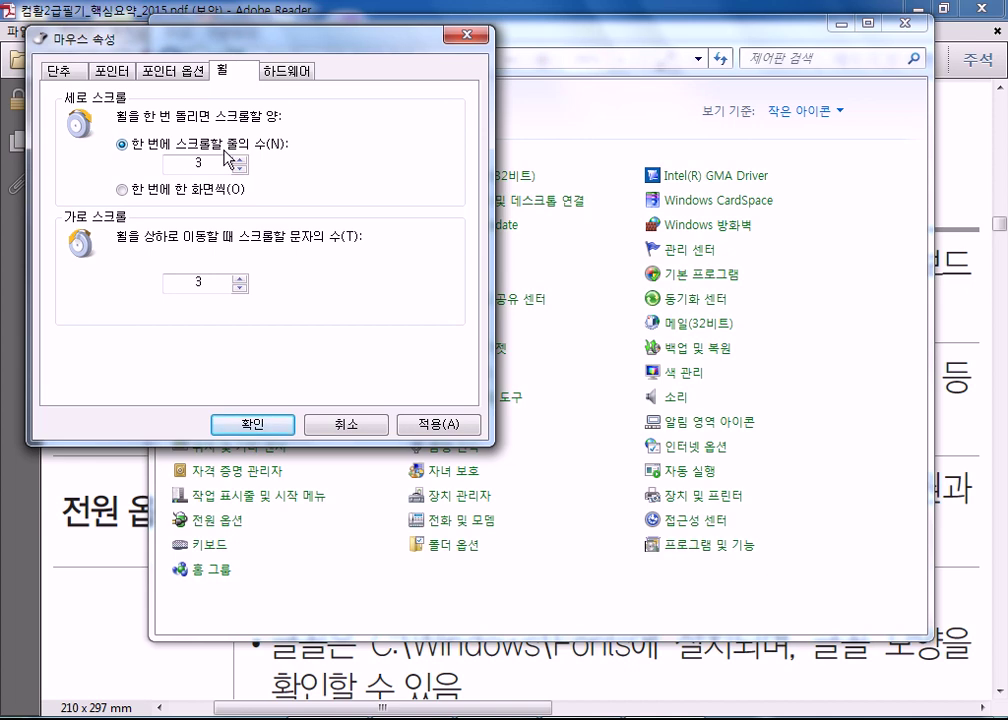
pyautogui.click(189, 190)
pyautogui.click(147, 144)
pyautogui.click(239, 159)
pyautogui.click(239, 169)
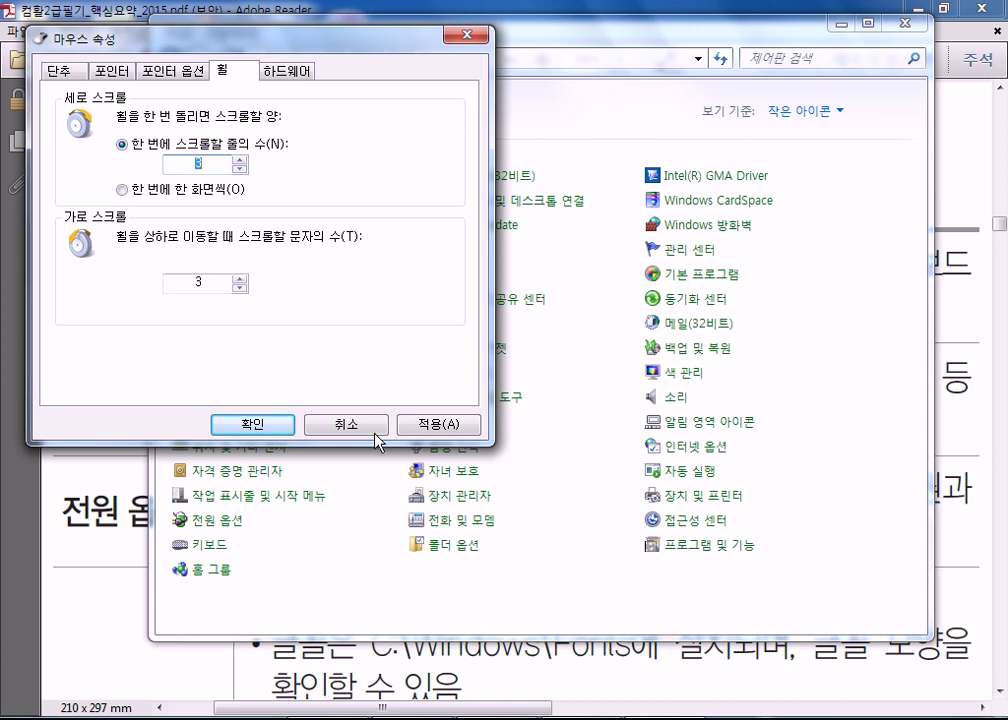
pyautogui.click(253, 424)
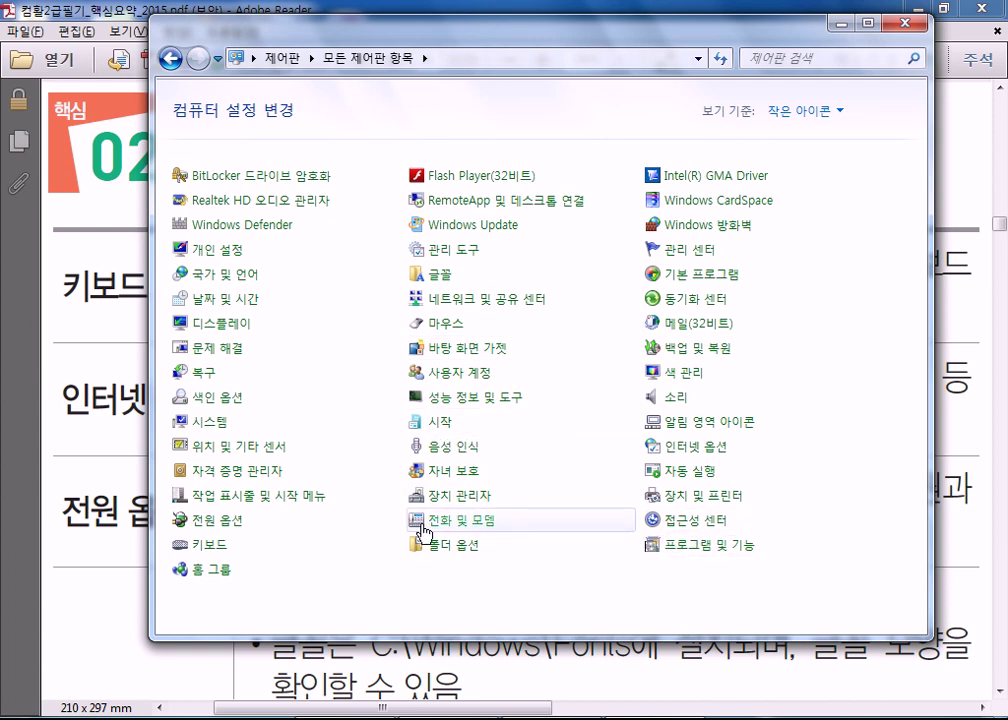
# In the keyboard properties, try the slowest 반복 속도, then set it about three-quarters toward 빠름 and confirm
pyautogui.click(210, 550)
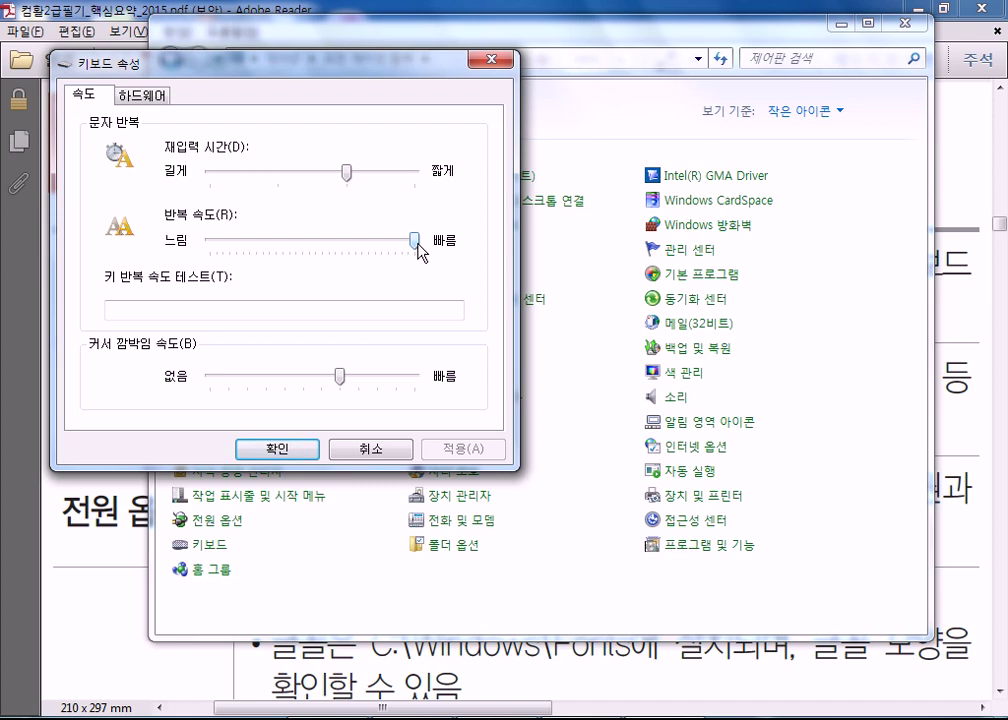
pyautogui.moveTo(414, 239); pyautogui.dragTo(195, 262)
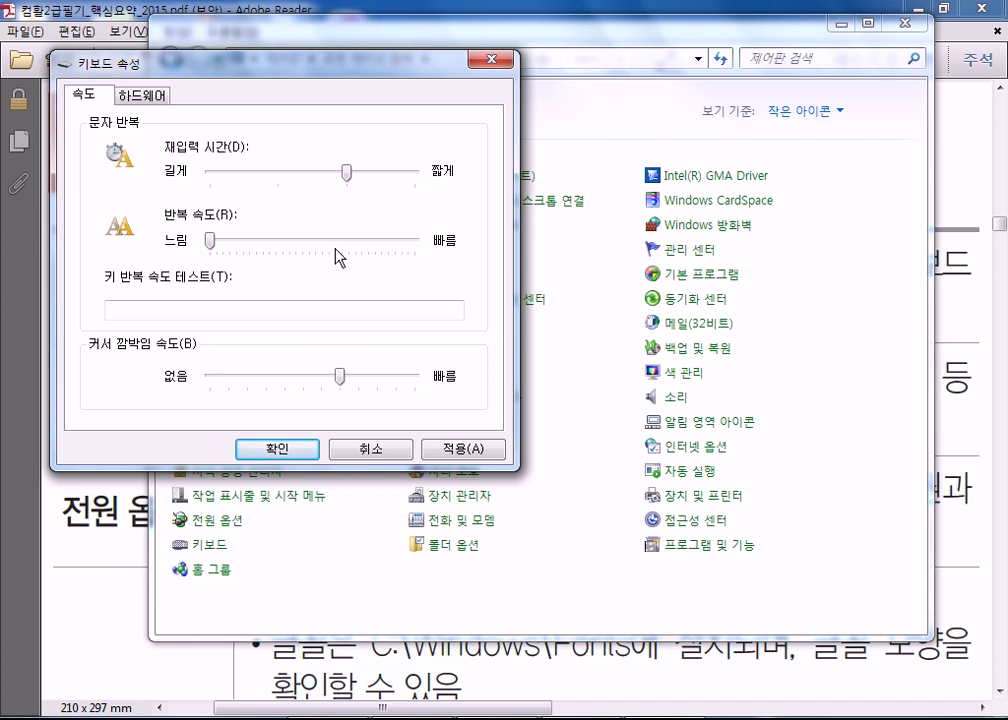
pyautogui.click(388, 247)
pyautogui.click(380, 238)
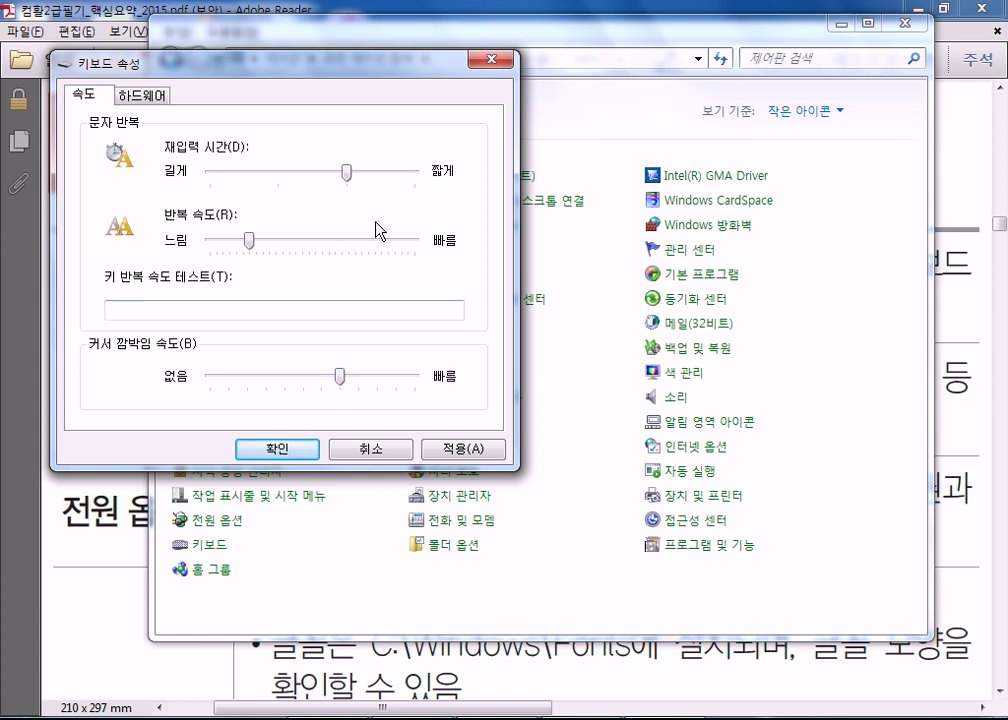
pyautogui.click(392, 238)
pyautogui.click(392, 238)
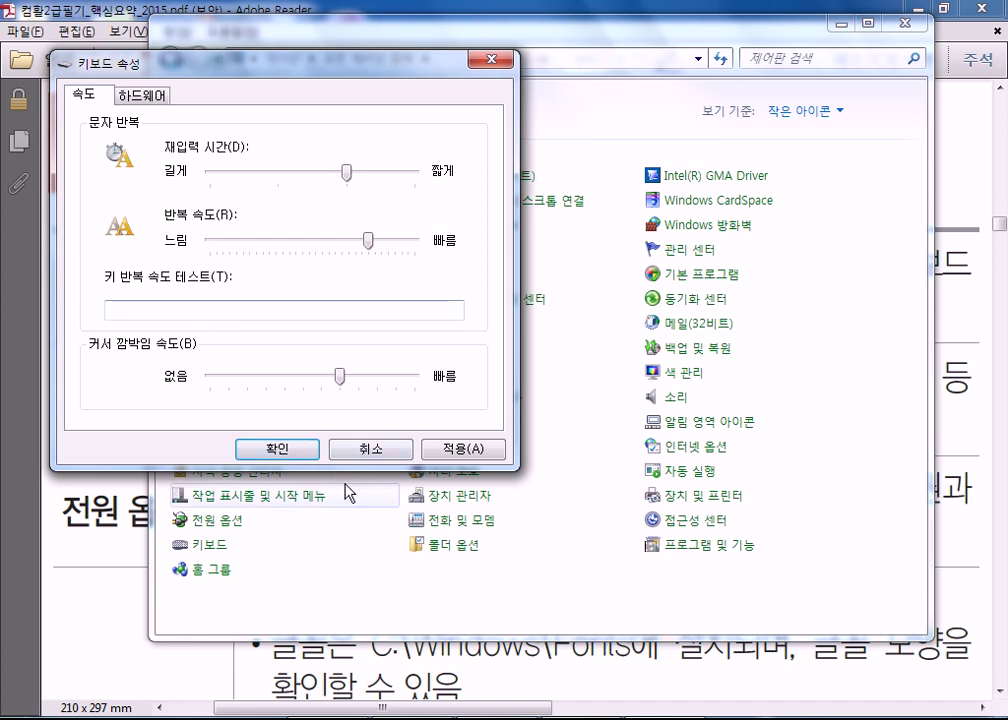
pyautogui.click(295, 450)
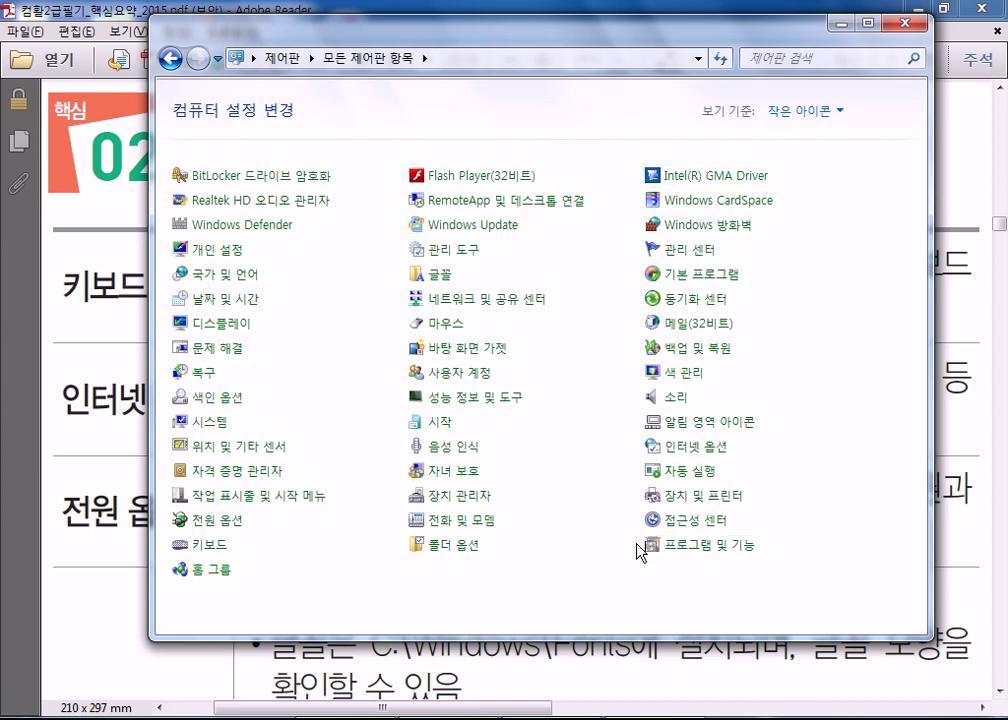
# In 인터넷 옵션, switch 종료할 때 검색 기록 삭제 off and back on, and delete the browsing history with every category included
pyautogui.click(731, 453)
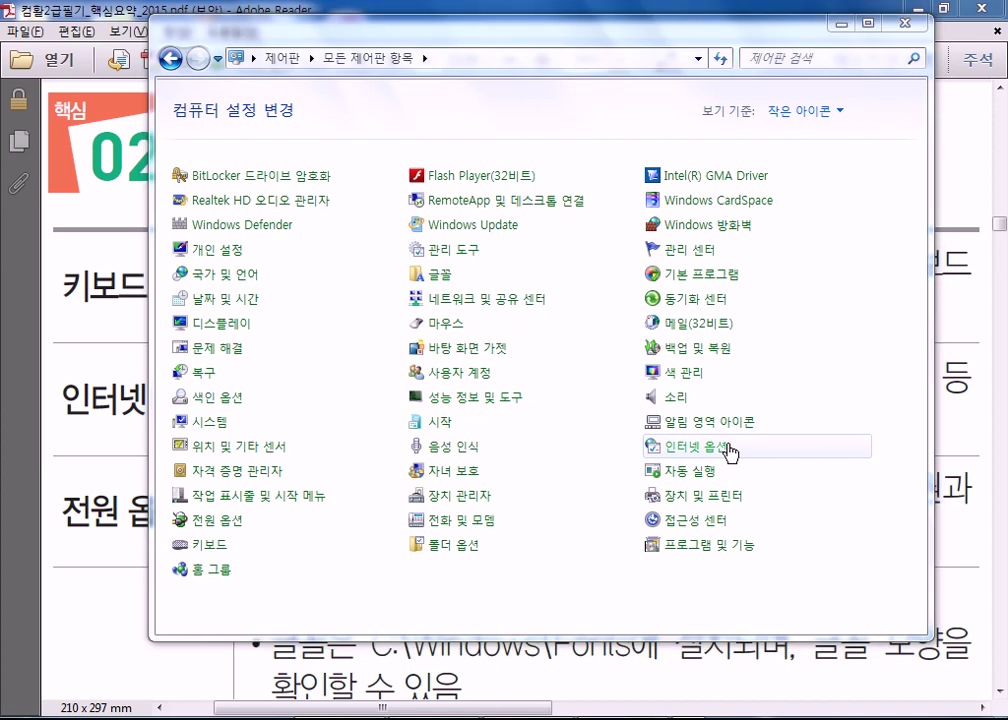
pyautogui.moveTo(190, 86); pyautogui.dragTo(265, 31)
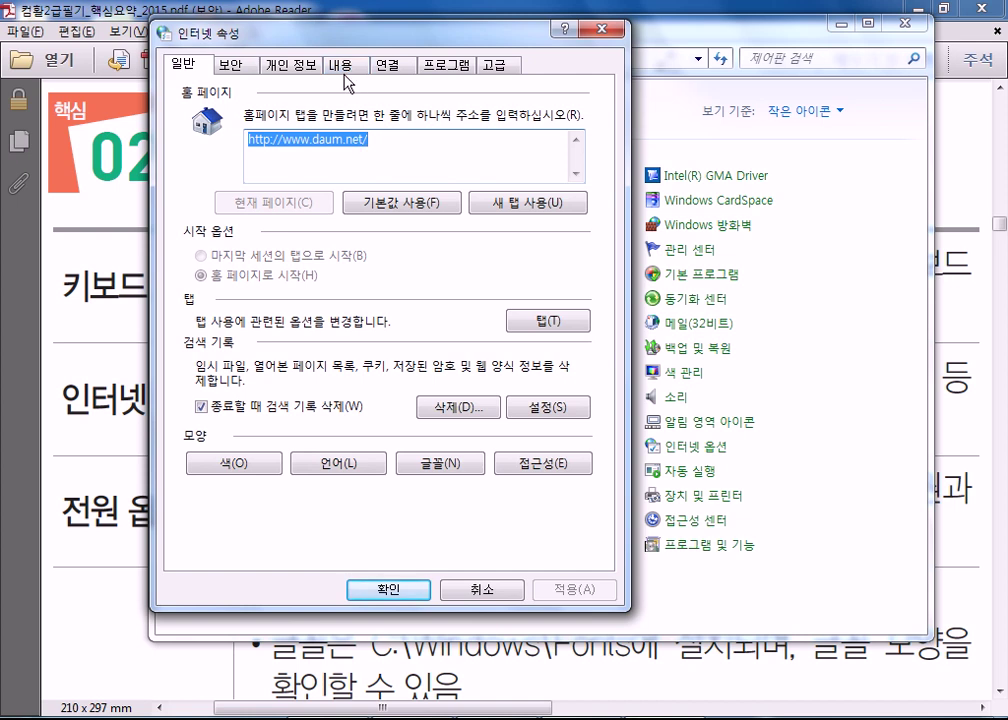
pyautogui.click(403, 151)
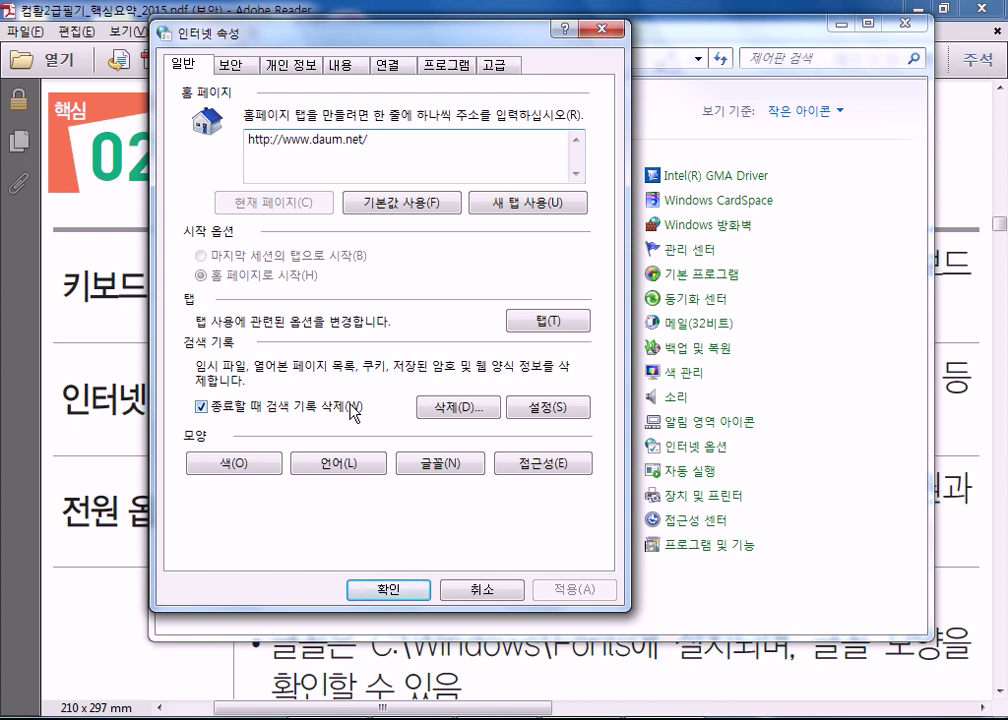
pyautogui.click(248, 412)
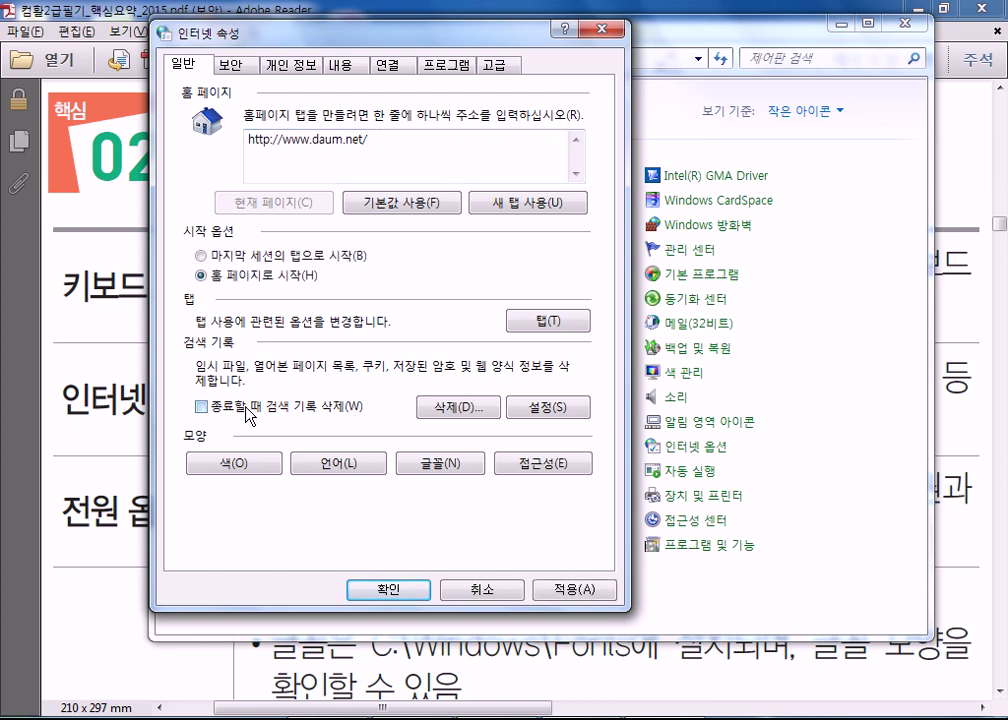
pyautogui.click(248, 412)
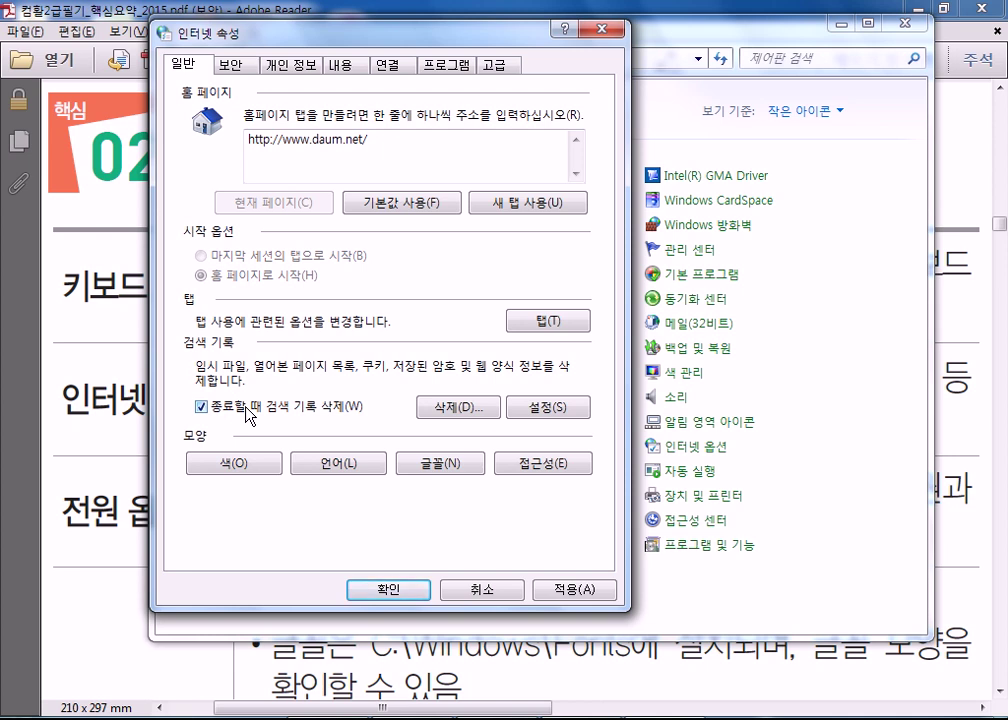
pyautogui.click(465, 409)
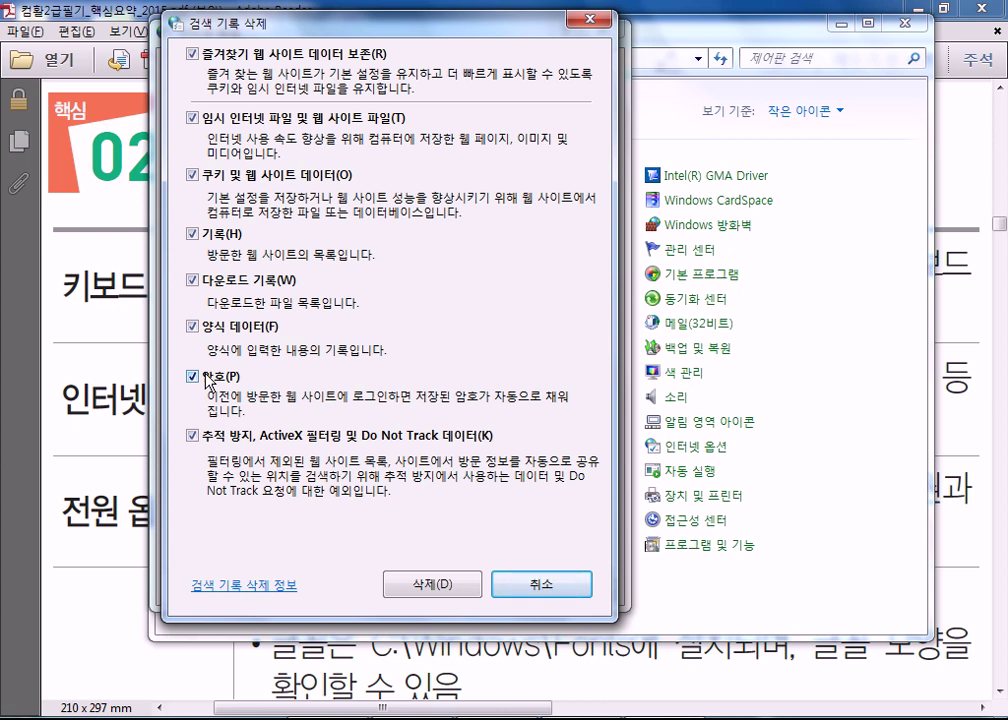
pyautogui.click(441, 580)
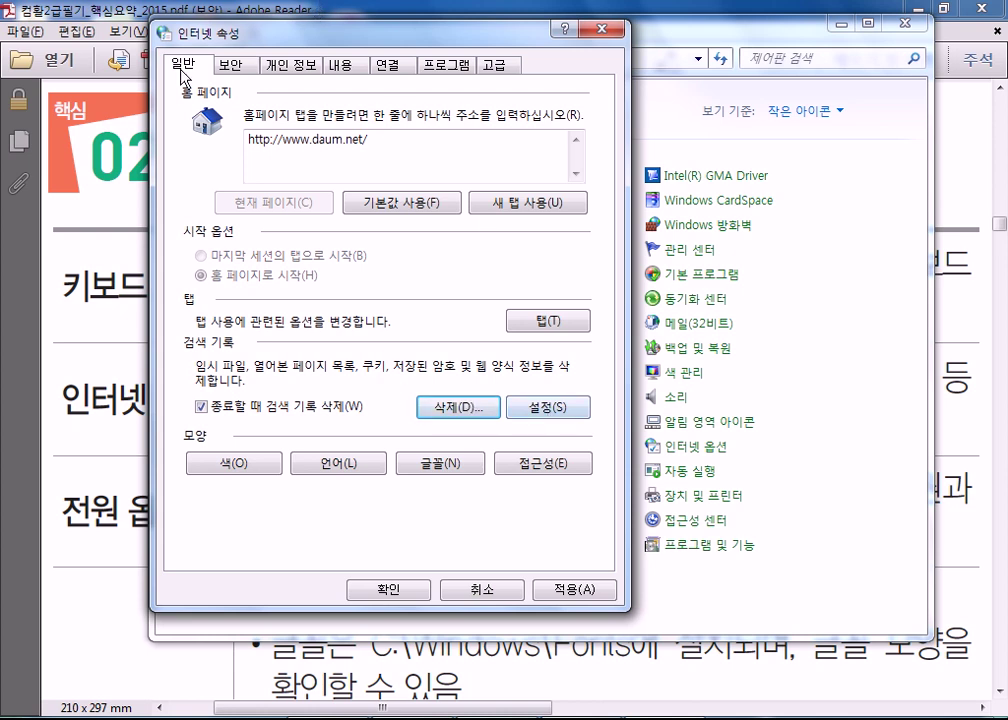
# Look through the security, privacy, content, connection, program and advanced settings of the Internet properties
pyautogui.click(231, 65)
pyautogui.click(292, 68)
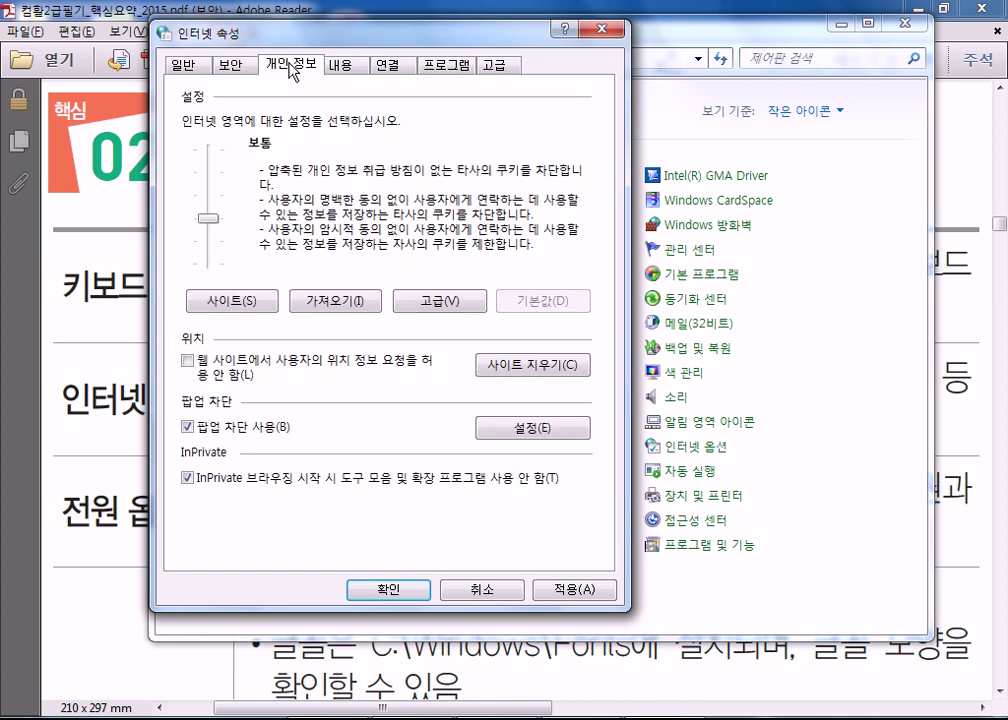
pyautogui.click(341, 66)
pyautogui.click(393, 66)
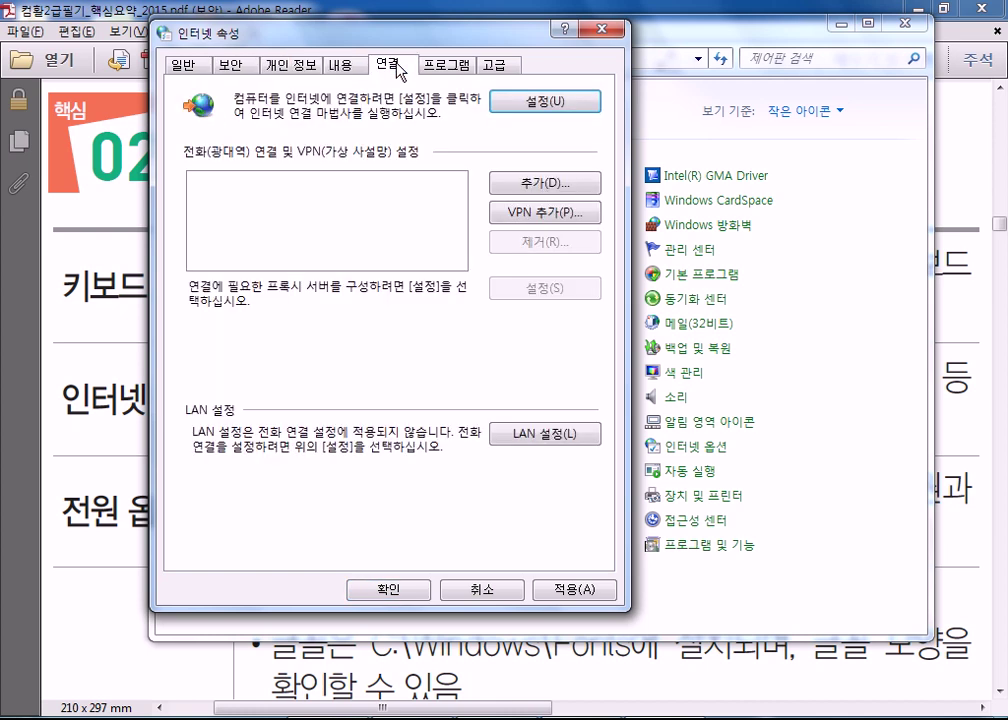
pyautogui.click(450, 66)
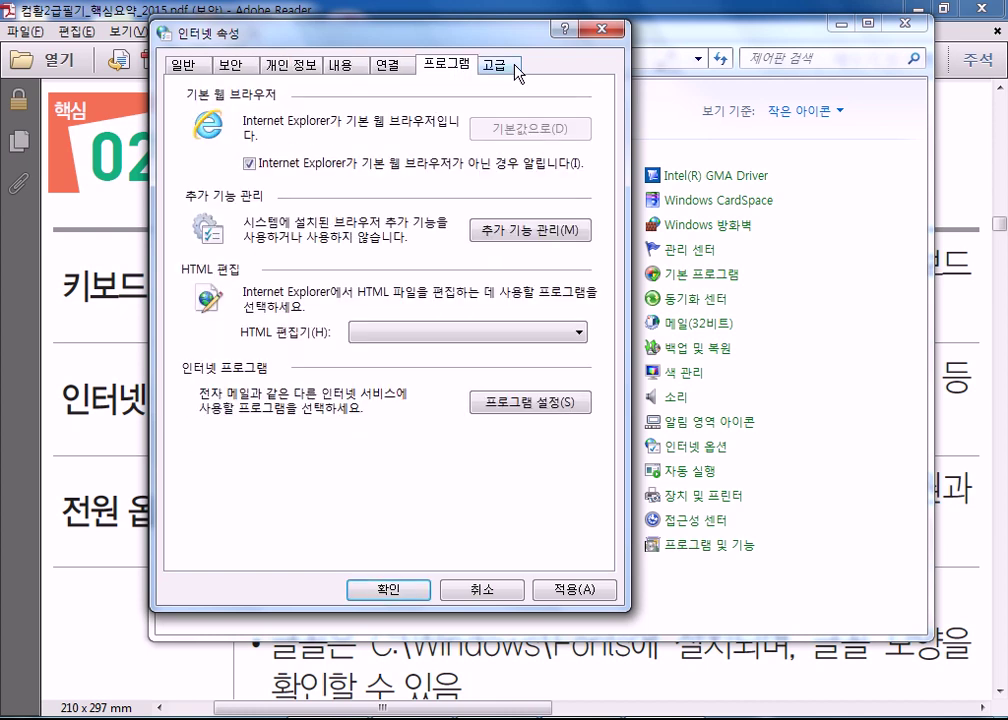
pyautogui.click(516, 68)
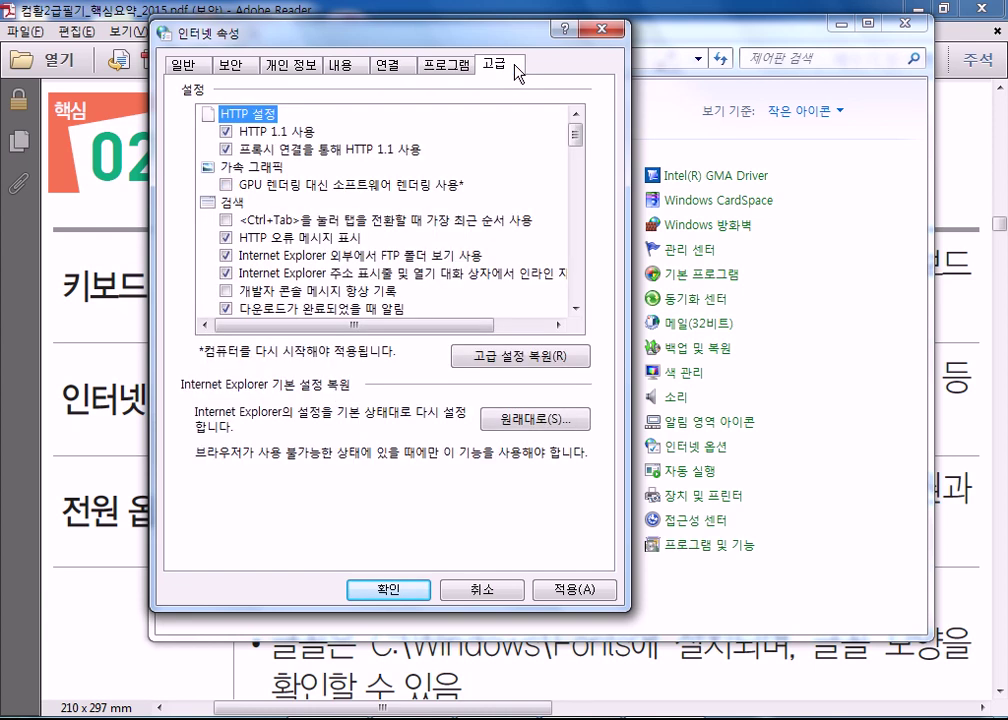
# Toggle the default-browser notification off and on, view the available HTML editors and advanced settings, and confirm the Internet properties
pyautogui.click(437, 72)
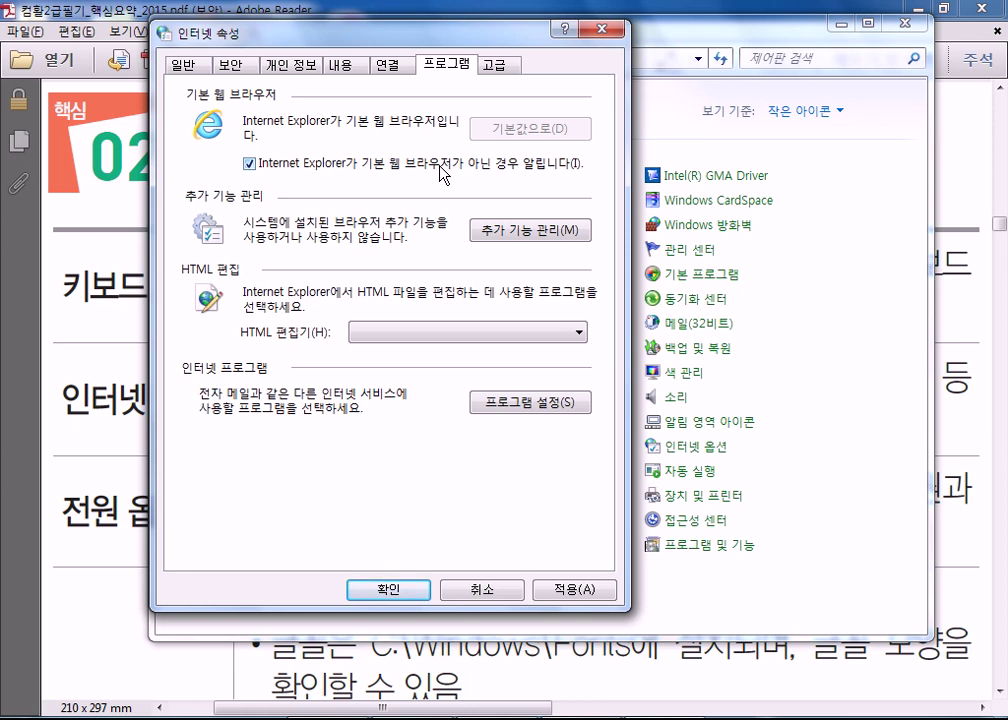
pyautogui.click(250, 165)
pyautogui.click(250, 164)
pyautogui.click(438, 334)
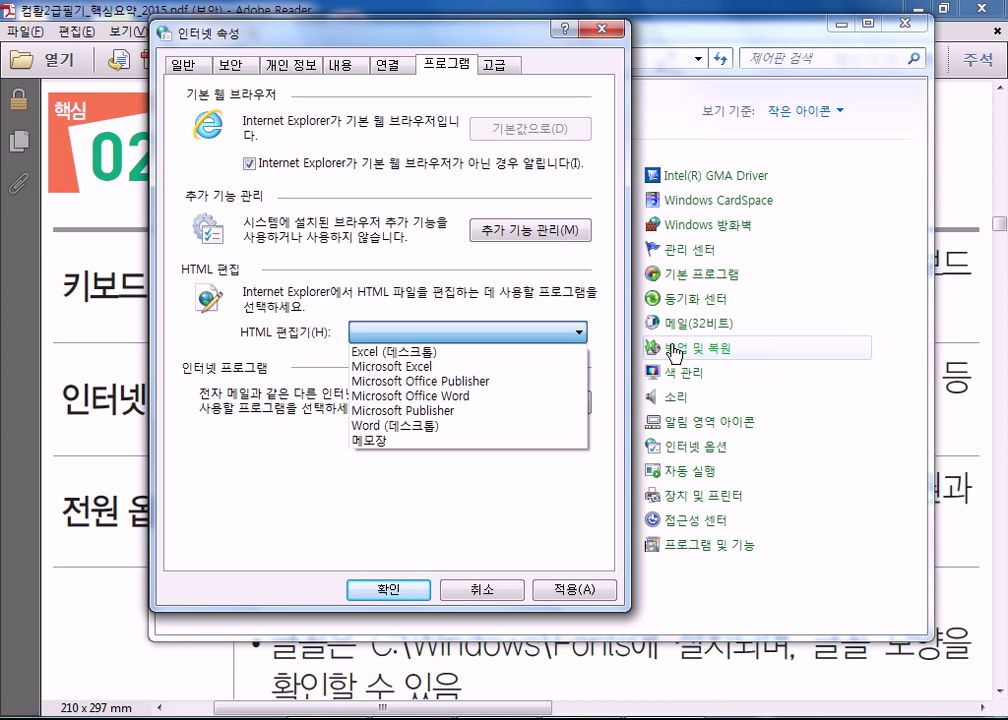
pyautogui.click(245, 413)
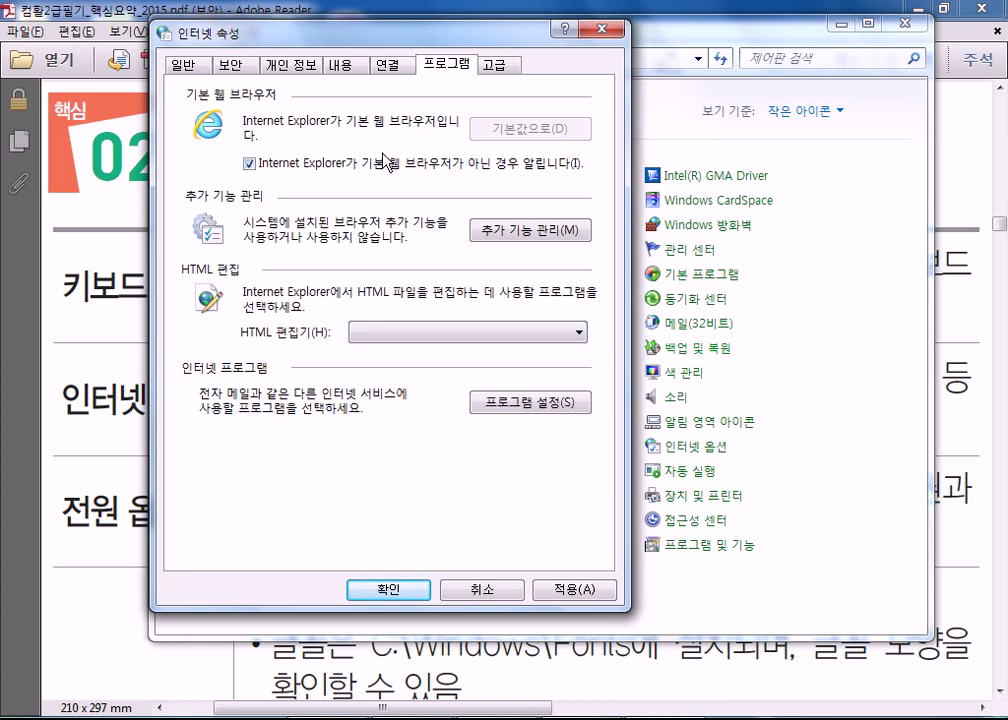
pyautogui.click(500, 64)
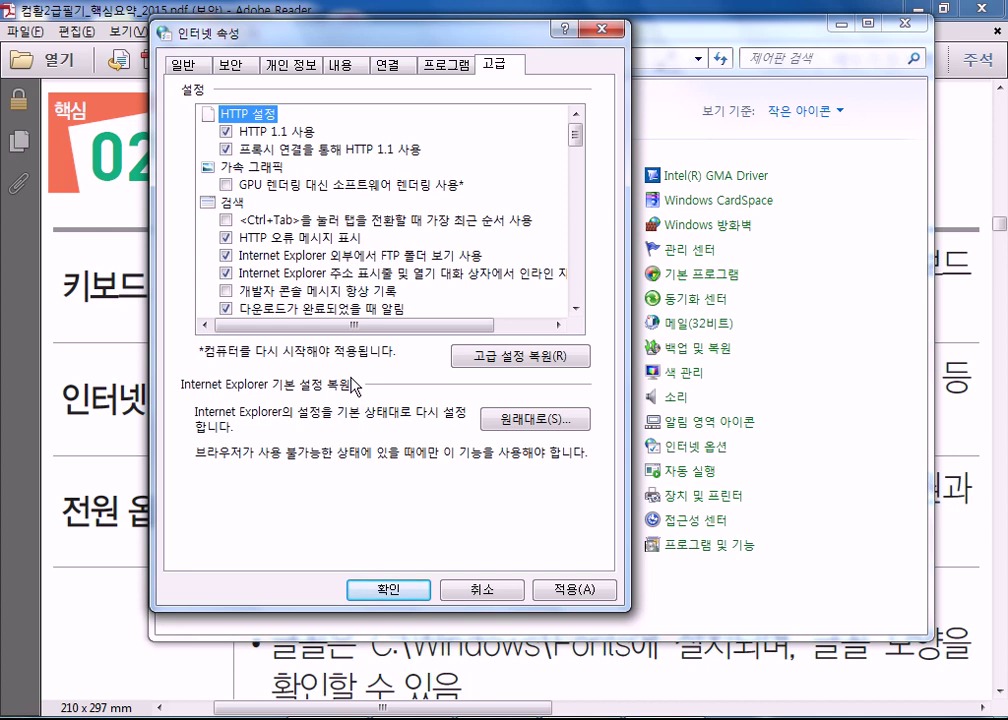
pyautogui.click(385, 588)
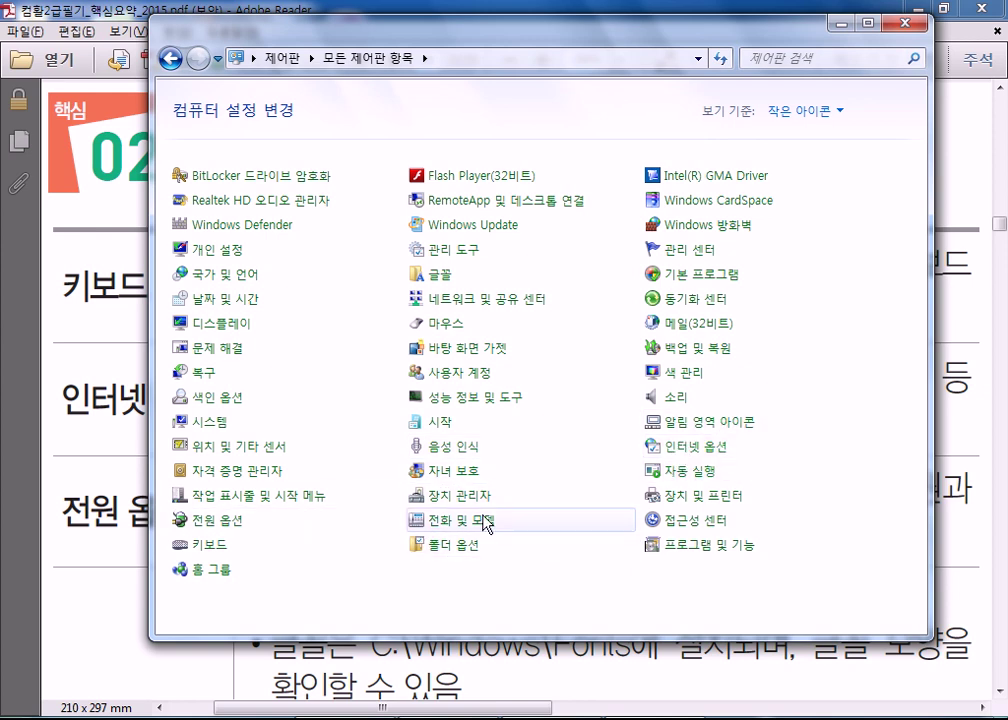
# View the 균형 조정 power plan's sleep settings and the system's 절전 shutdown choice, cancel the plan edit and close Control Panel
pyautogui.click(203, 524)
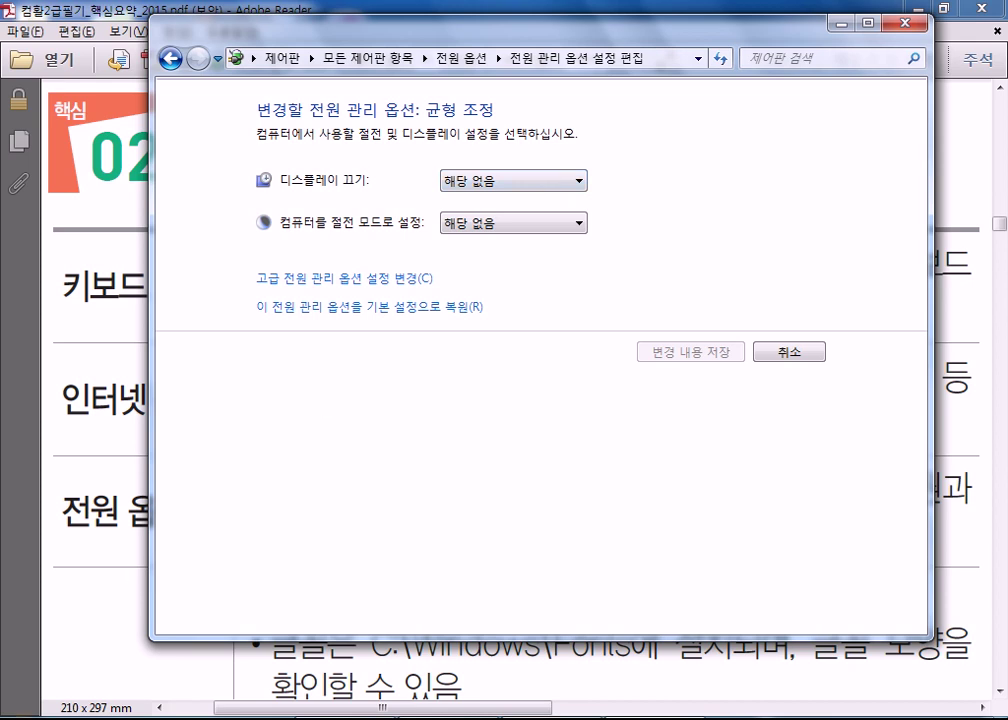
pyautogui.press('super')
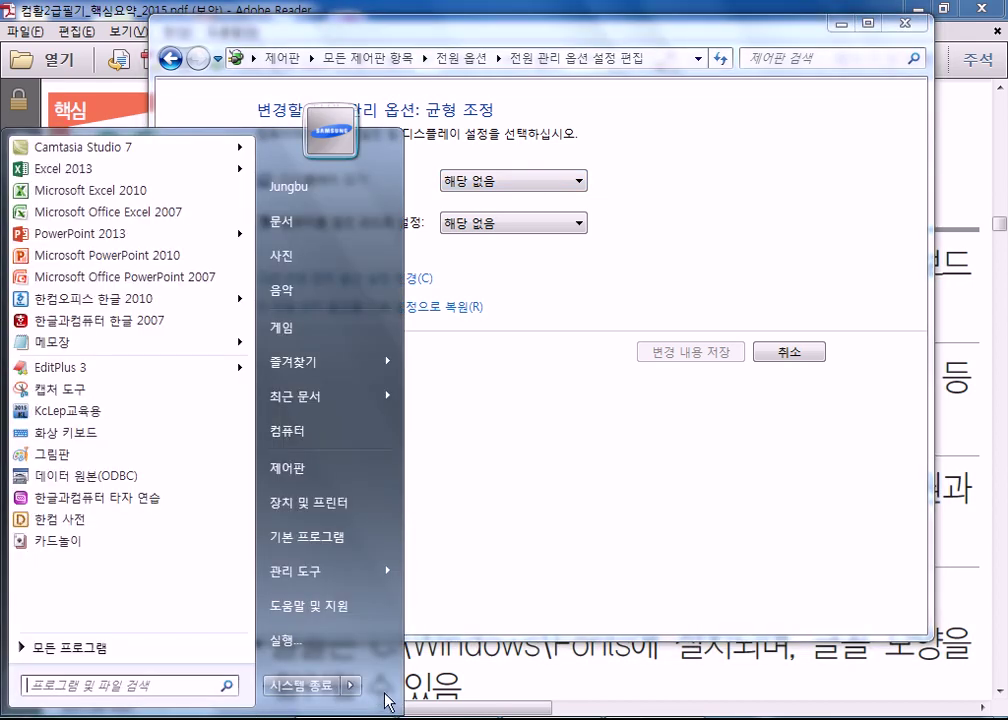
pyautogui.moveTo(347, 688)
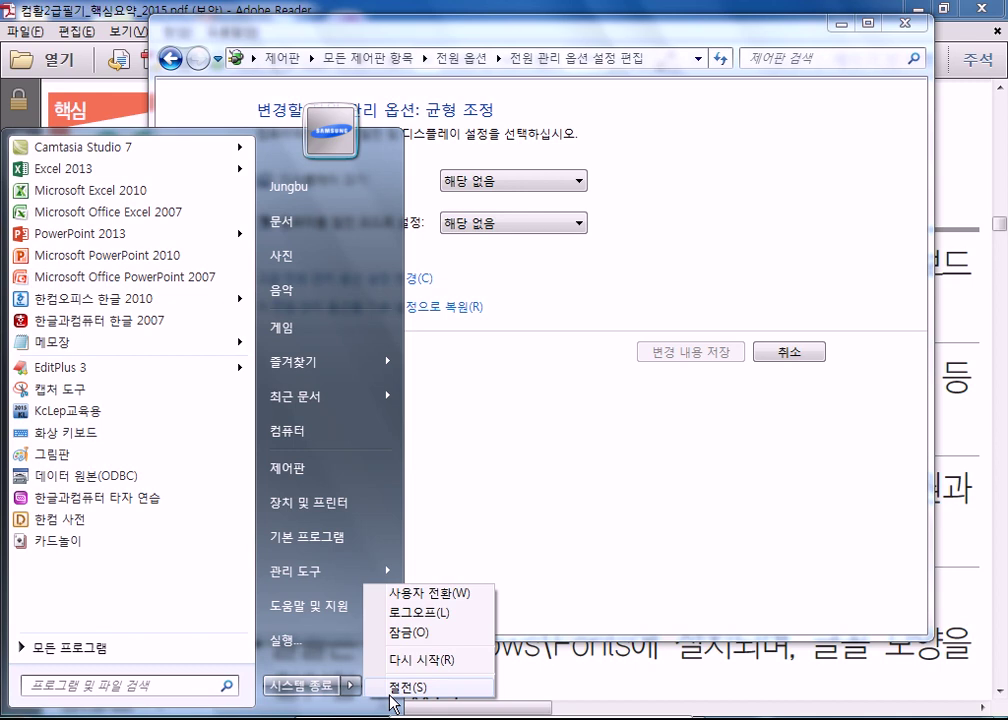
pyautogui.click(800, 97)
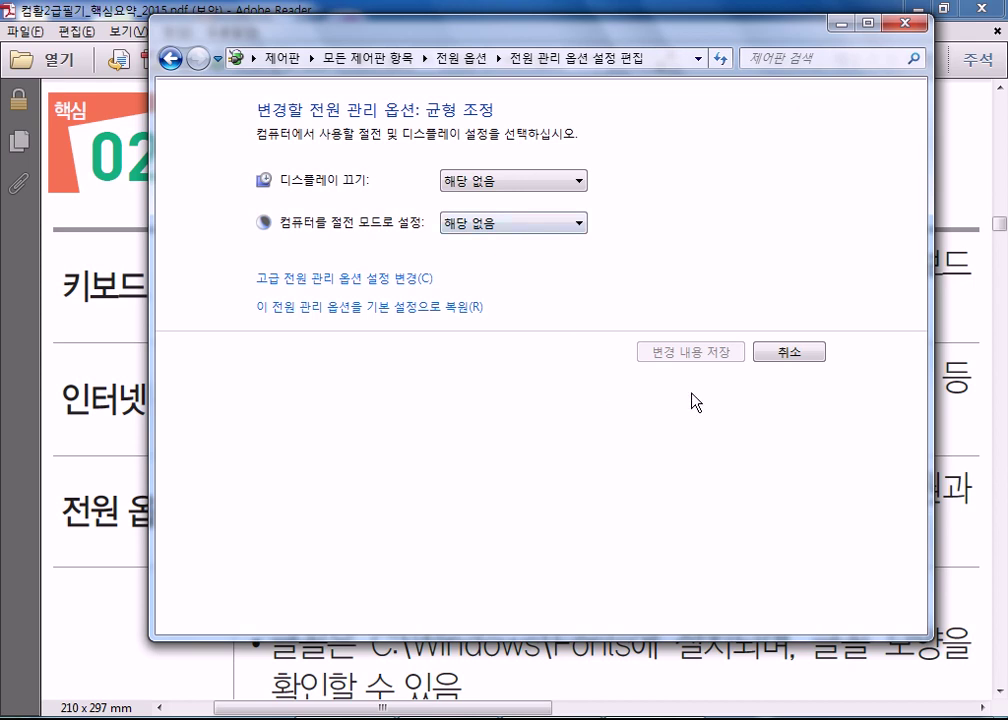
pyautogui.click(787, 352)
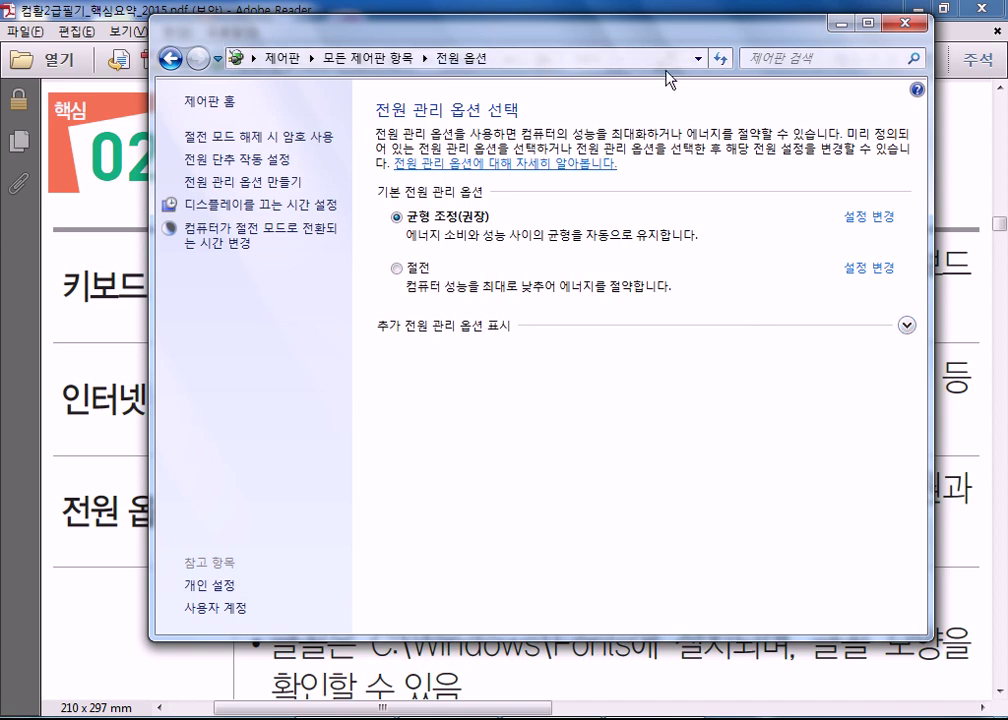
pyautogui.click(905, 23)
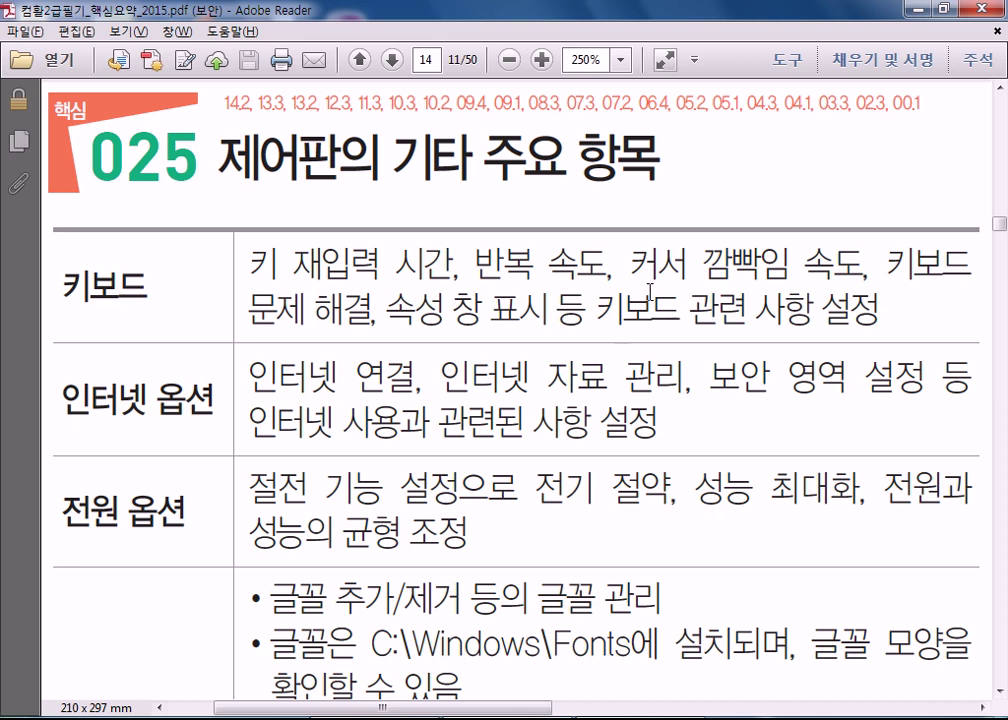
# Switch to the file explorer and open the C:\Windows\Fonts folder
pyautogui.hotkey('alt', 'Tab')
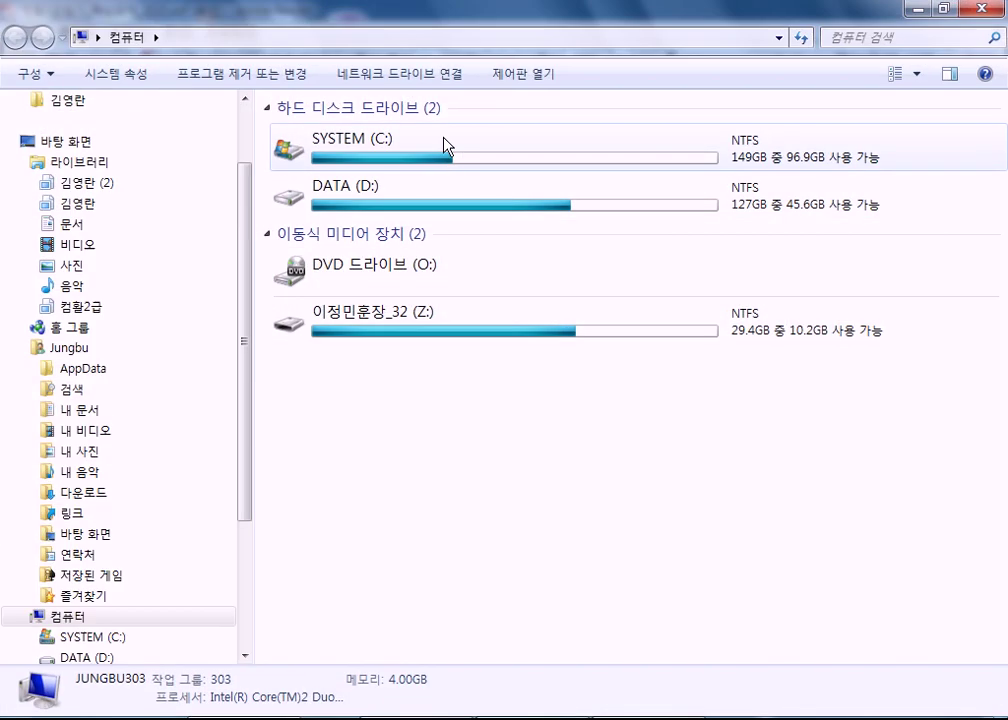
pyautogui.doubleClick(407, 147)
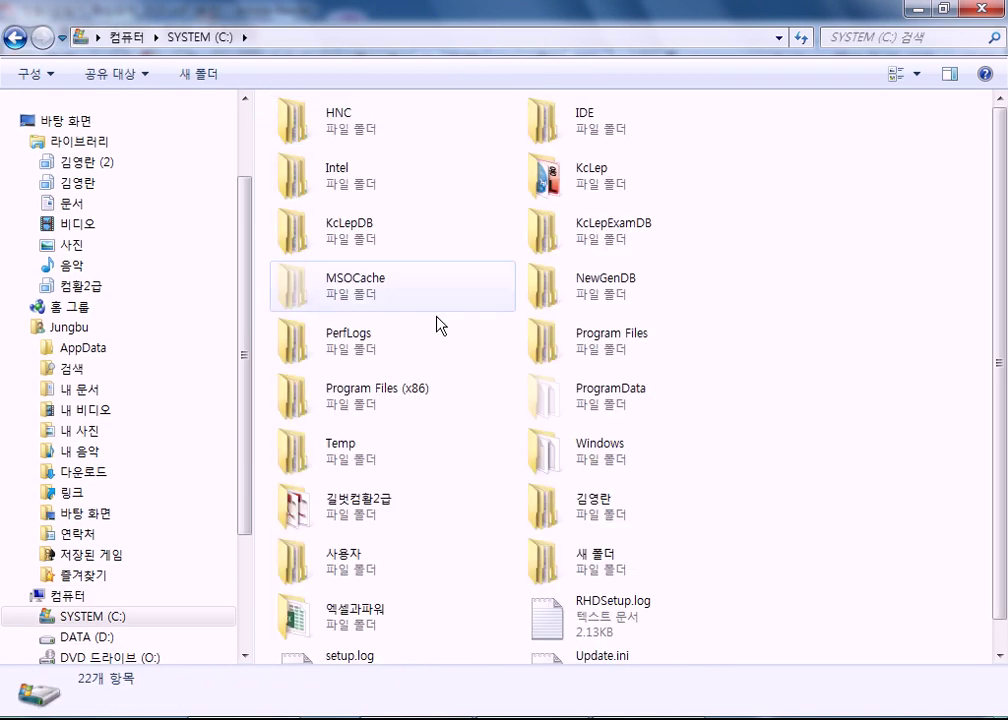
pyautogui.scroll(-1, 600, 400)
pyautogui.doubleClick(568, 418)
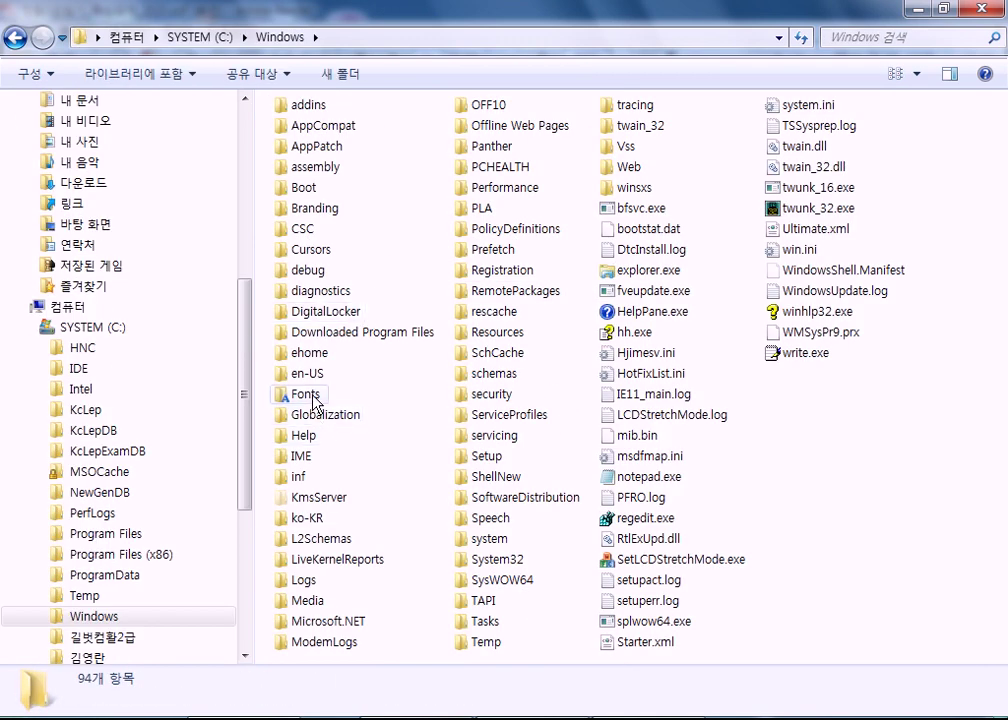
pyautogui.doubleClick(313, 396)
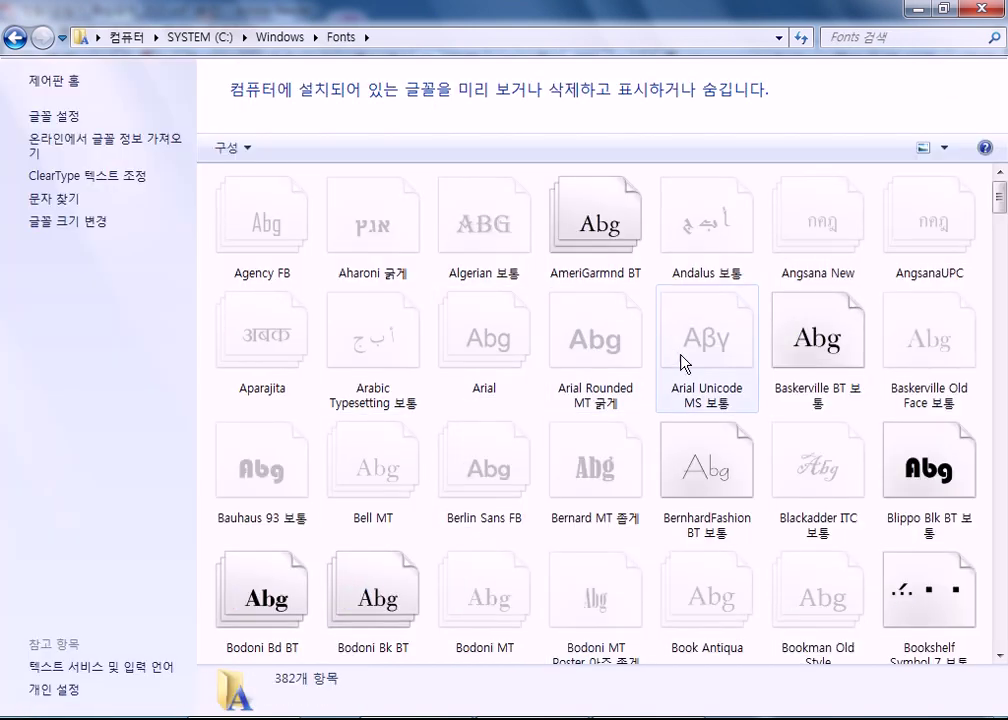
# Look through the installed fonts, select Cambria, examine the Korean HY fonts and close the Fonts window
pyautogui.scroll(-5, 716, 500)
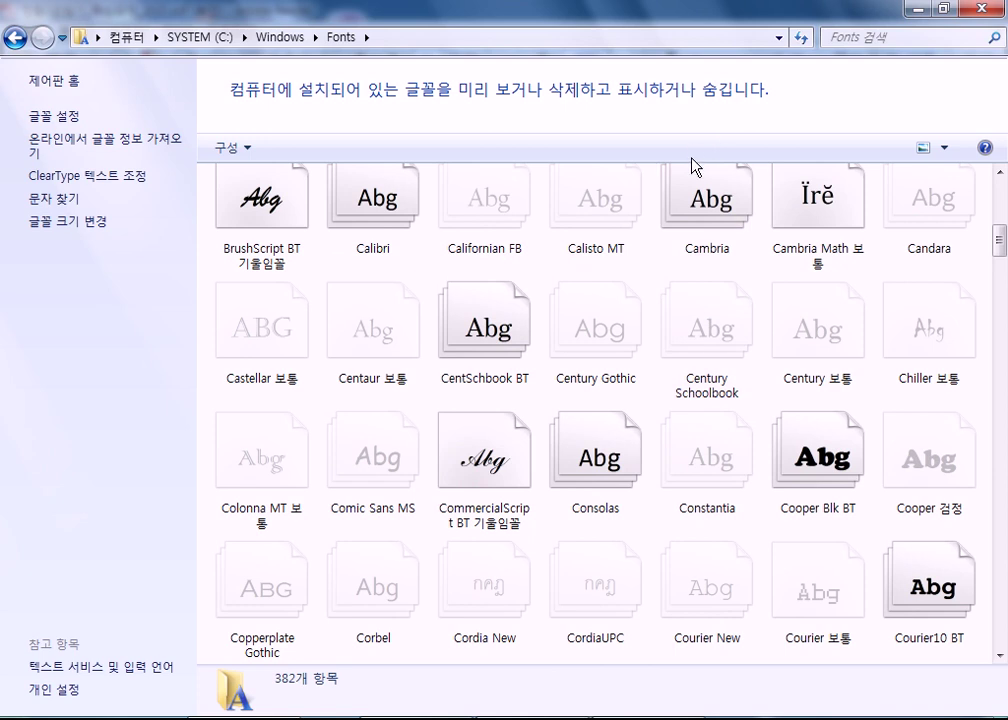
pyautogui.click(703, 200)
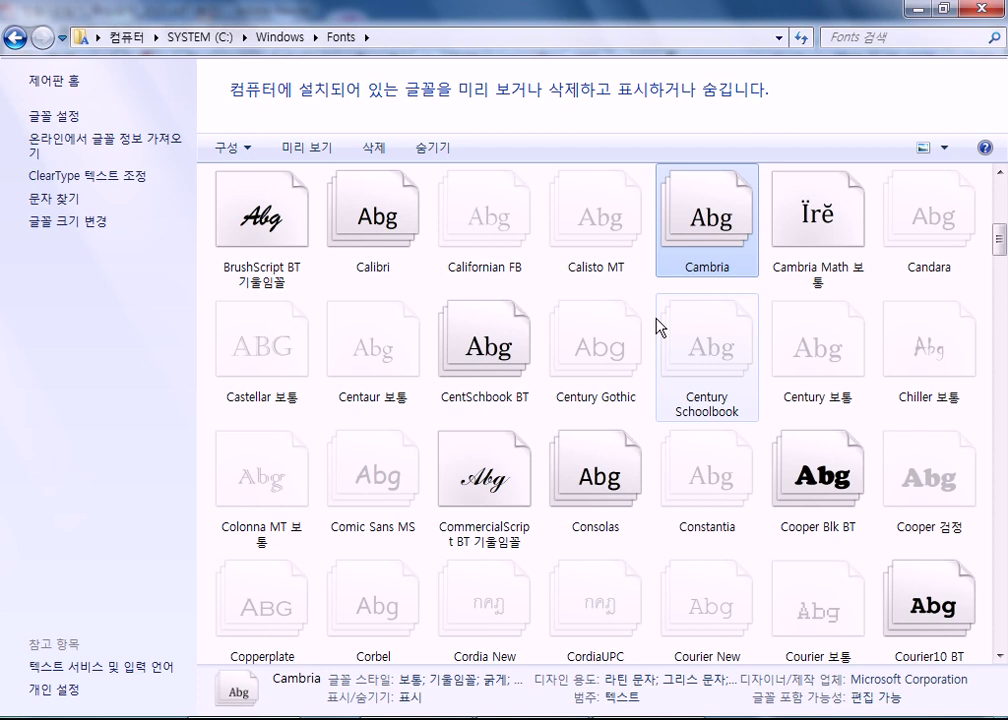
pyautogui.scroll(-5, 684, 459)
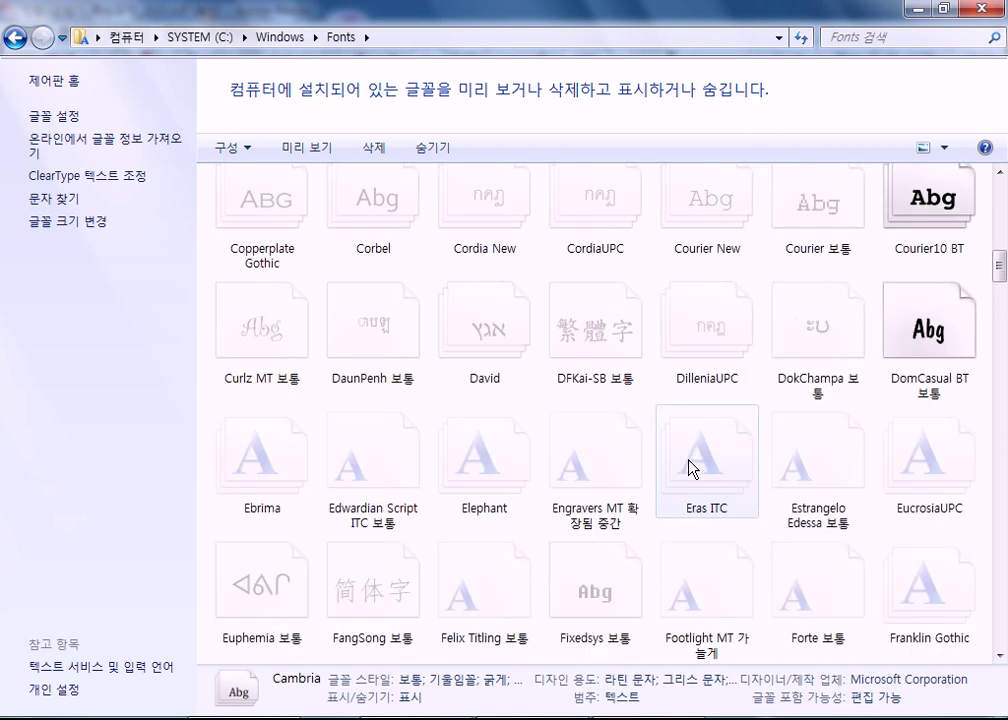
pyautogui.scroll(-10, 690, 465)
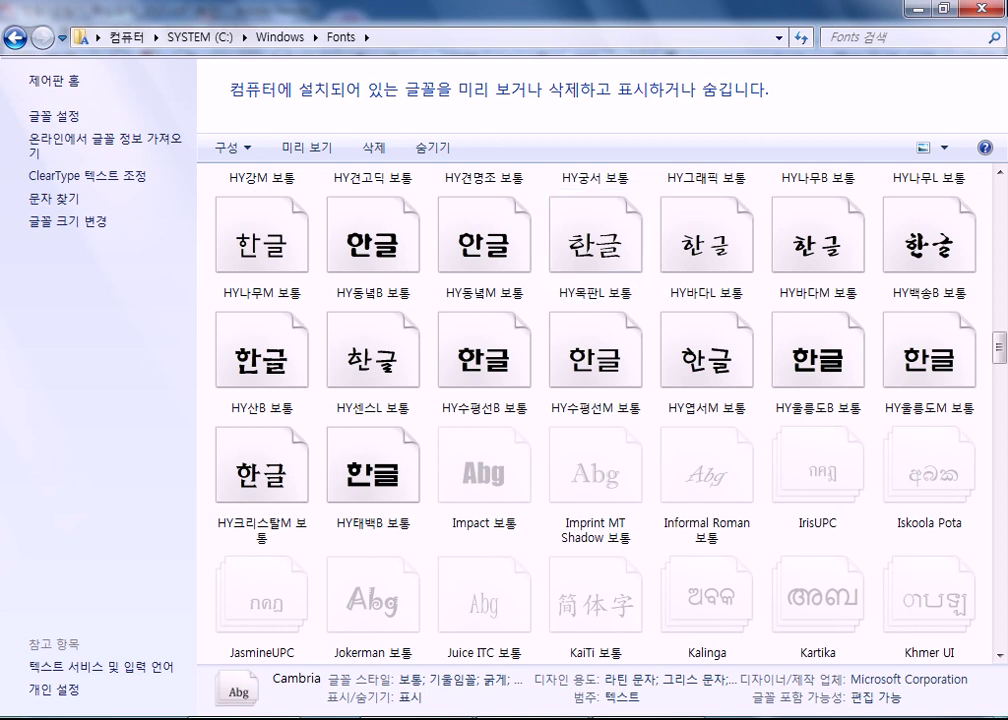
pyautogui.click(978, 14)
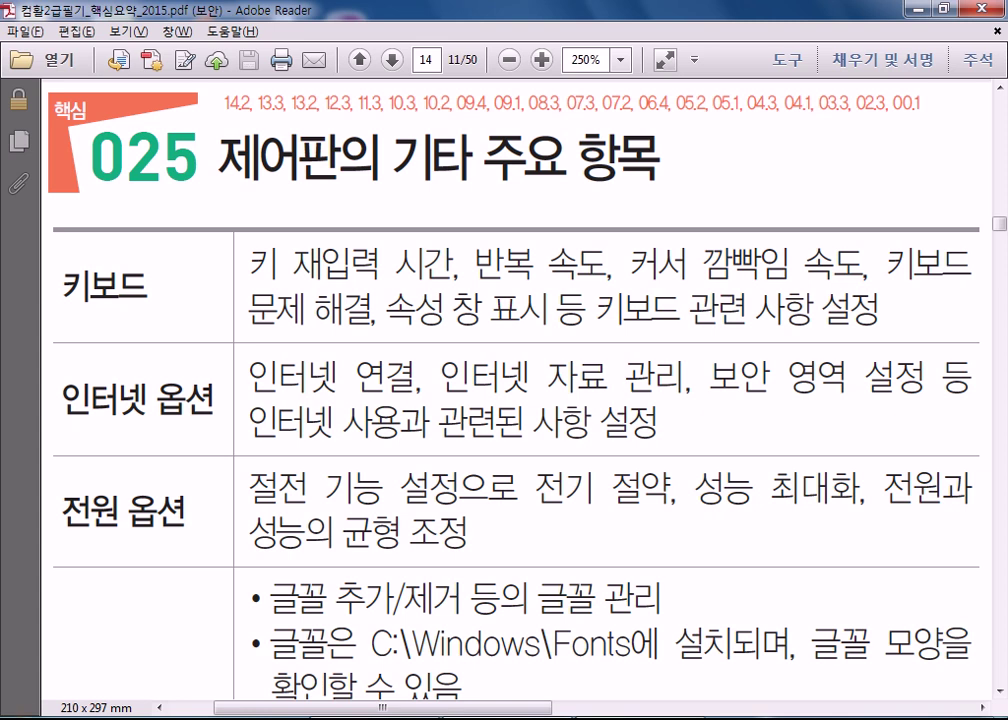
# Open the 국가 및 언어 settings from Control Panel and move the dialog clear of the window's edge
pyautogui.click(12, 714)
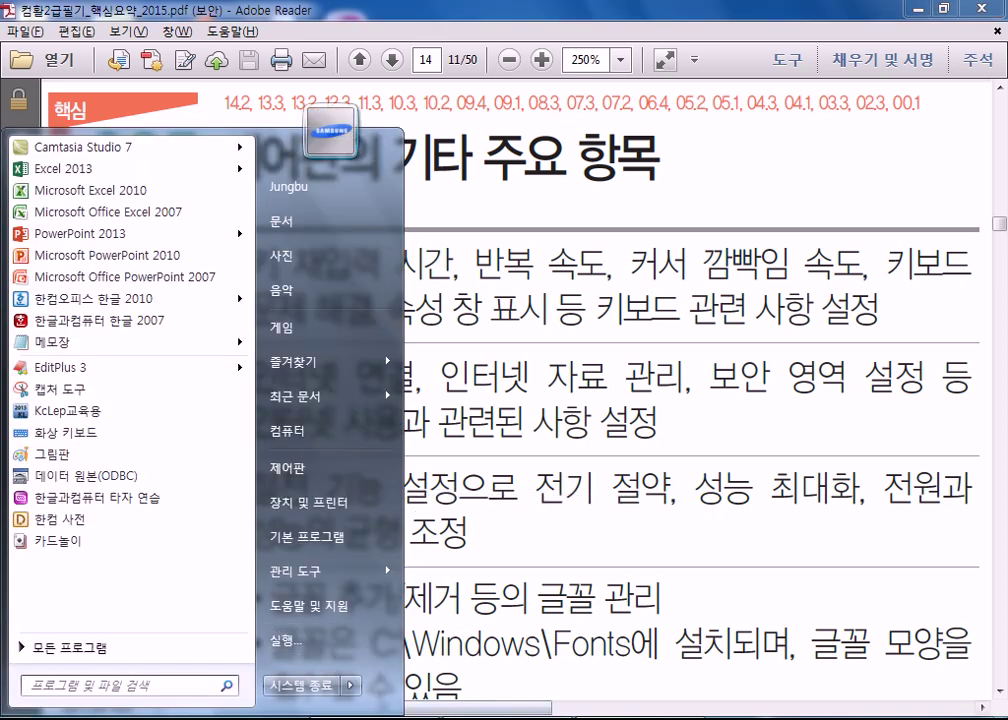
pyautogui.click(290, 467)
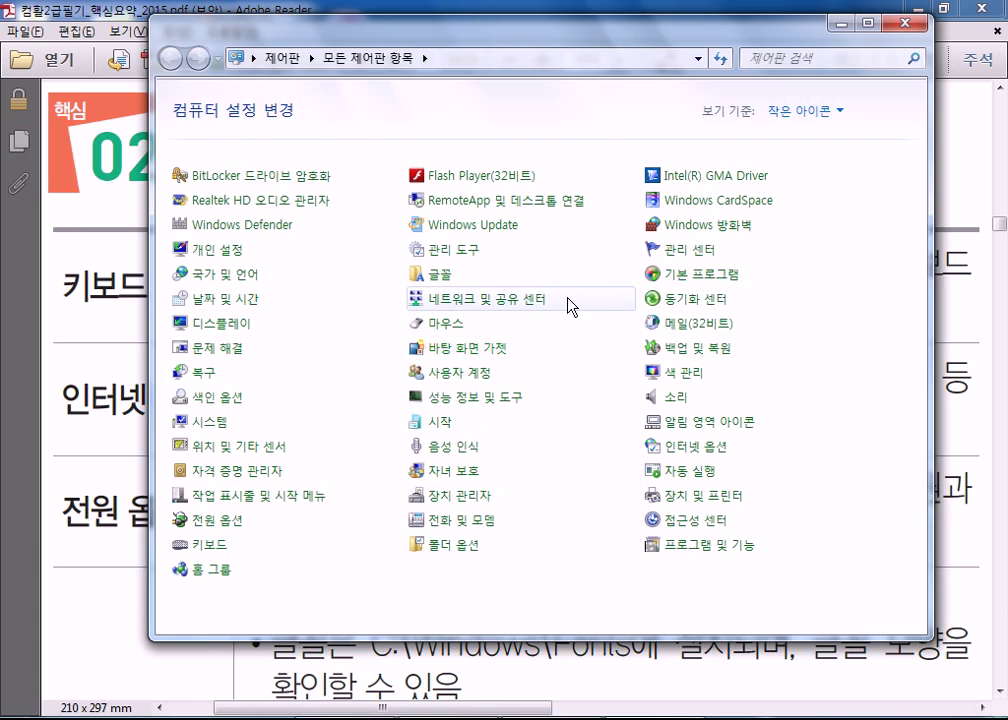
pyautogui.click(238, 277)
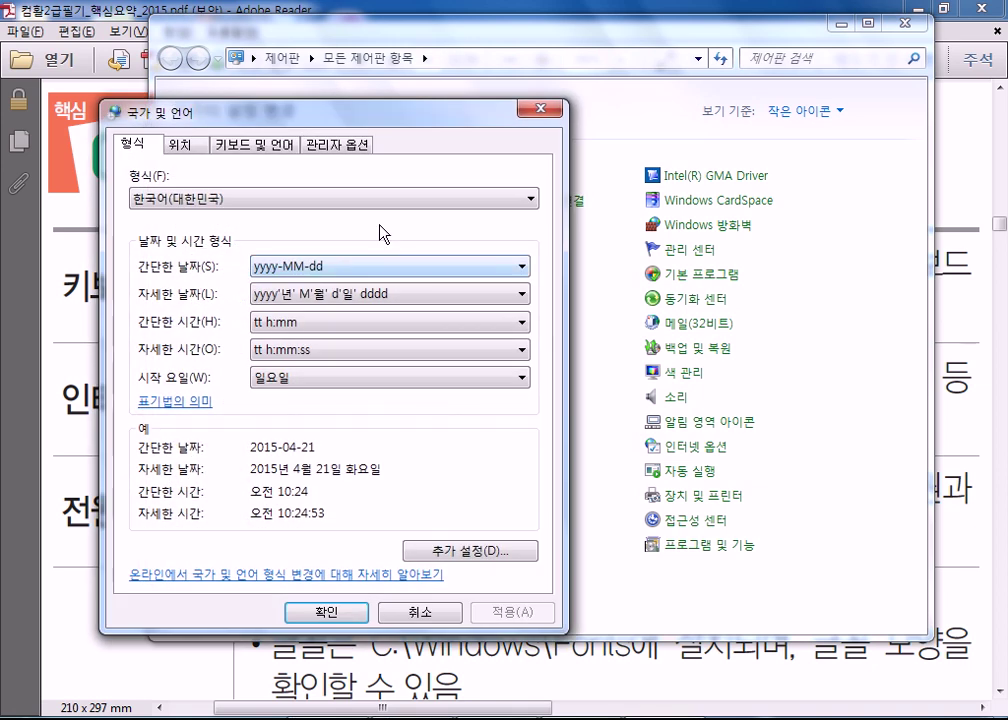
pyautogui.moveTo(459, 112); pyautogui.dragTo(531, 70)
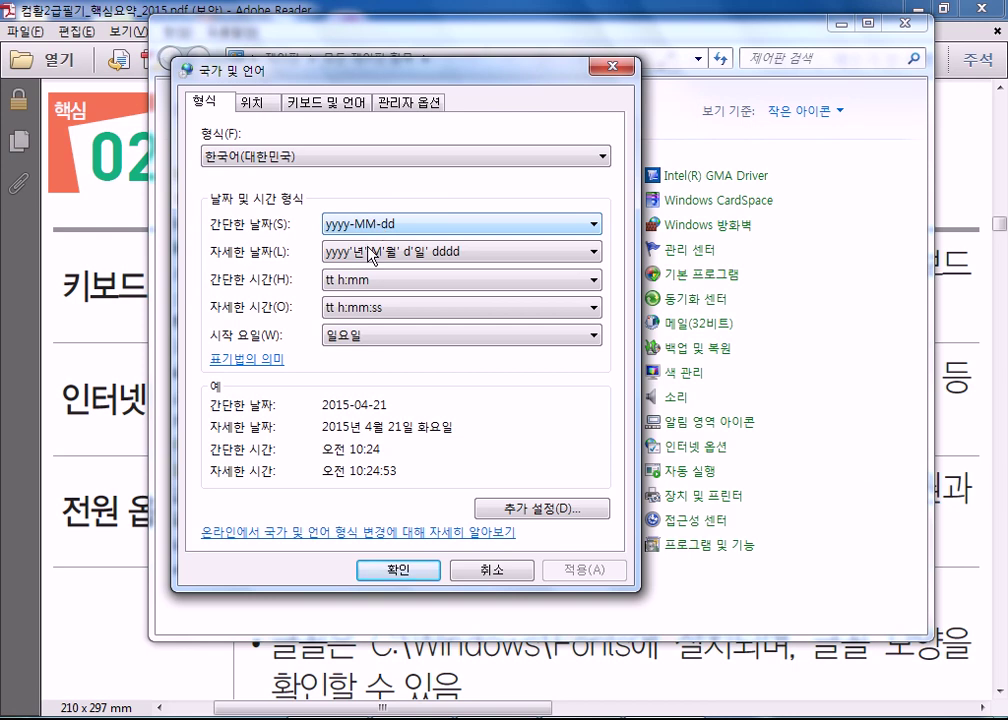
# Set the first day of the week to 화요일, apply it and check the weekday order in the system calendar
pyautogui.click(389, 338)
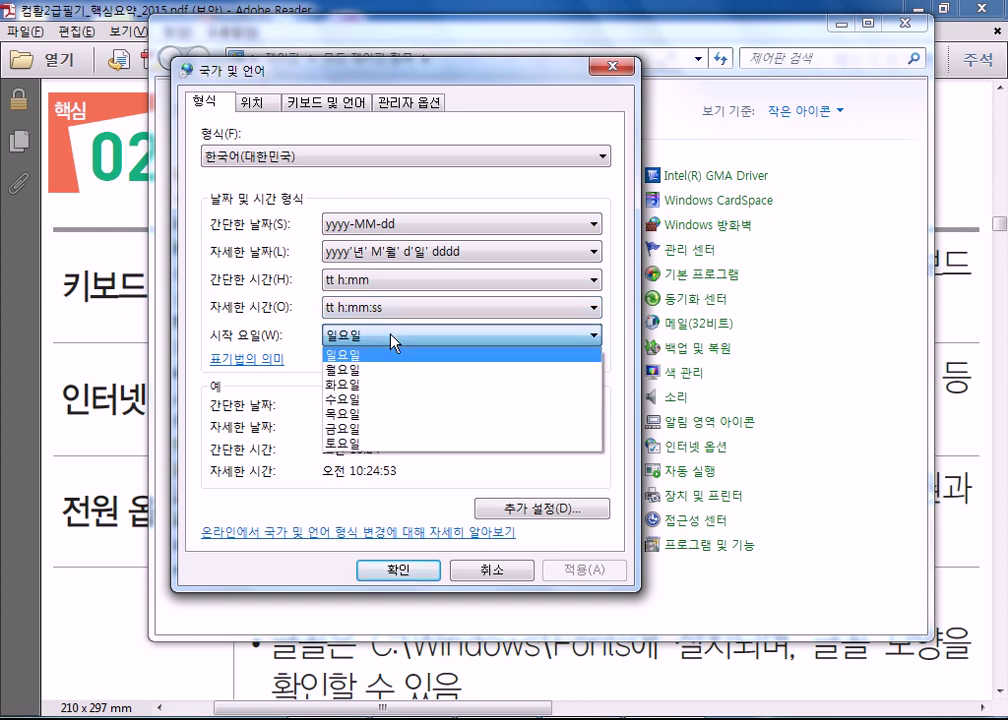
pyautogui.click(379, 384)
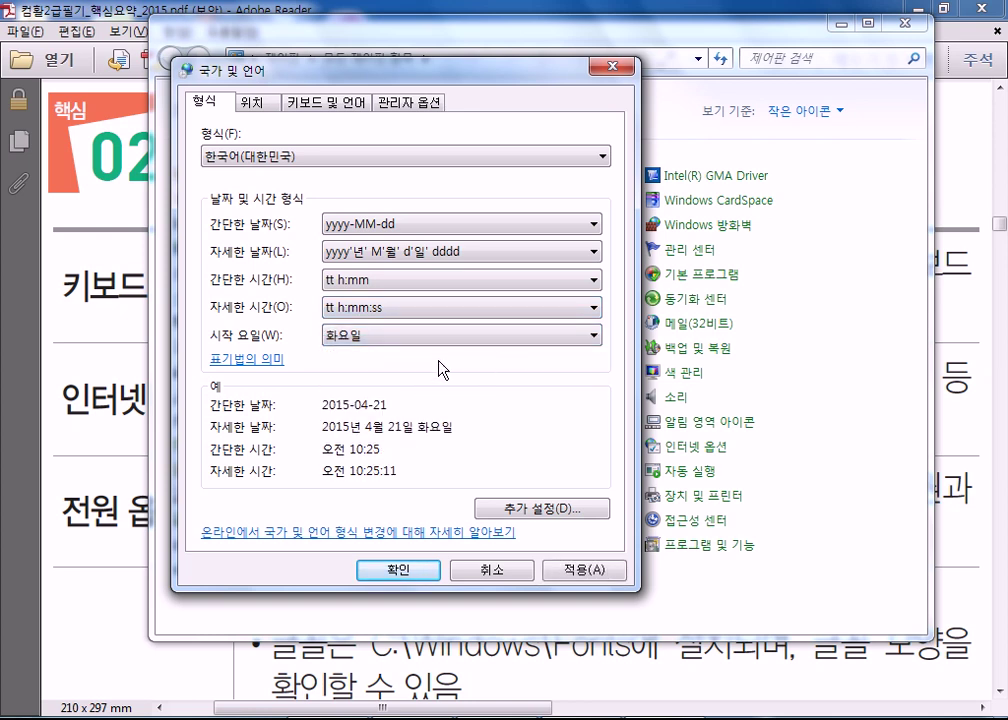
pyautogui.click(597, 577)
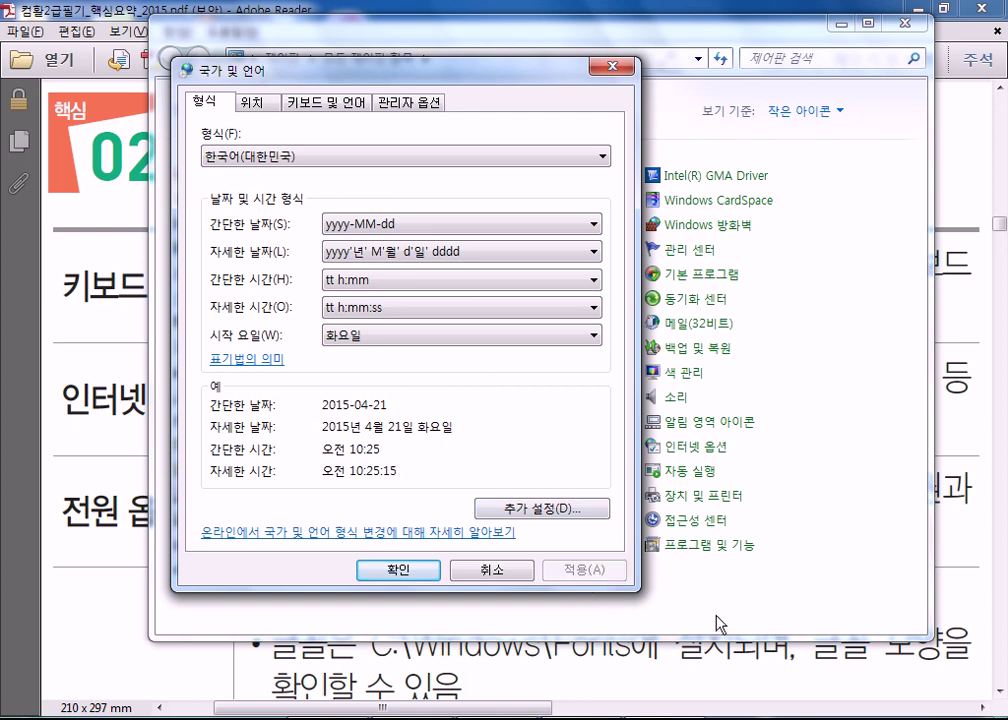
pyautogui.click(985, 717)
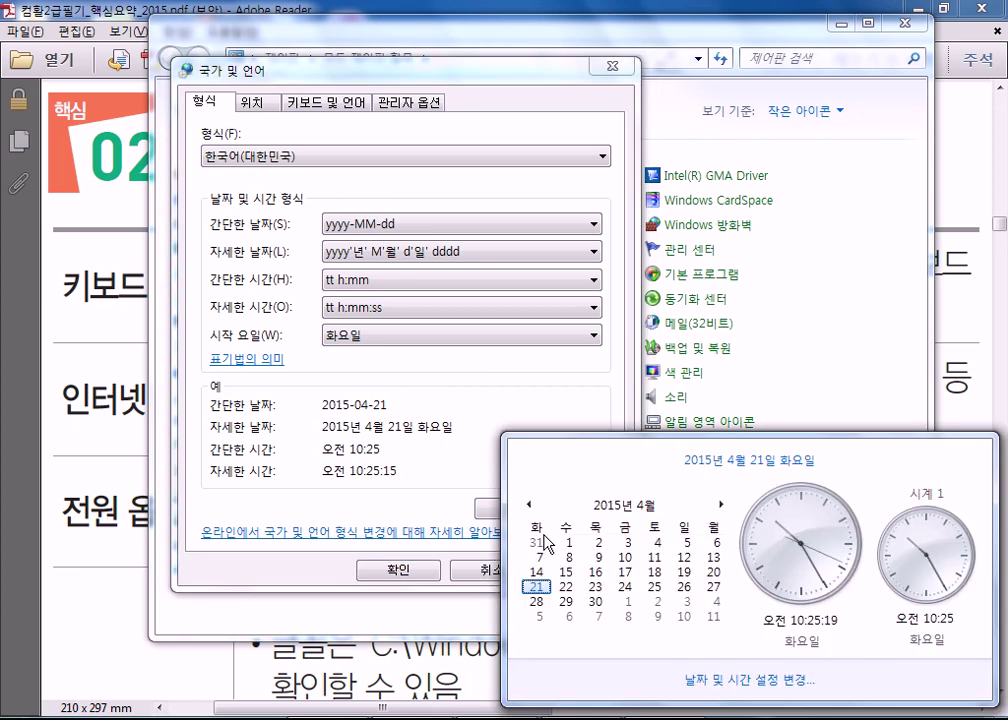
# Return the first day of the week to 일요일 and apply the setting
pyautogui.click(394, 336)
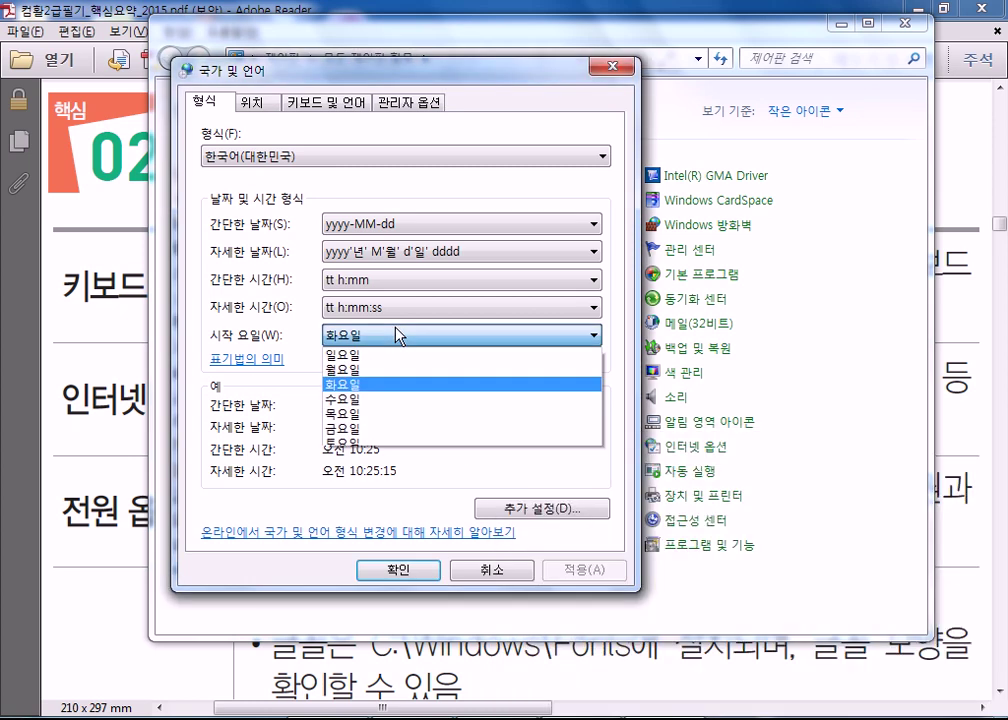
pyautogui.click(380, 352)
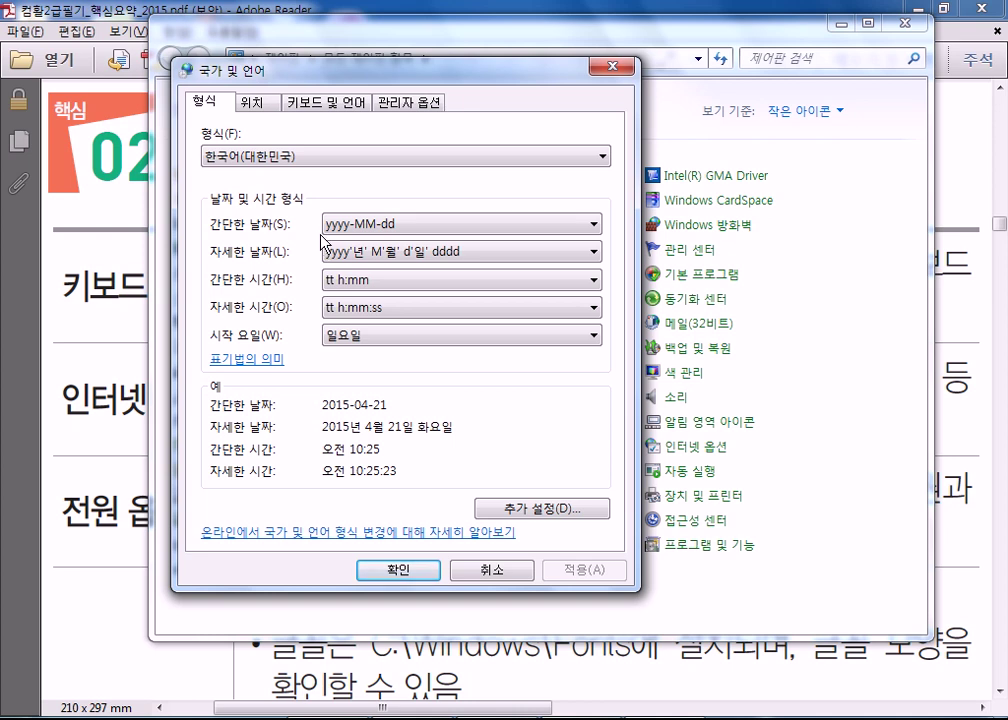
# Select 일본어(일본) as the regional format to preview its date and time notation
pyautogui.click(306, 156)
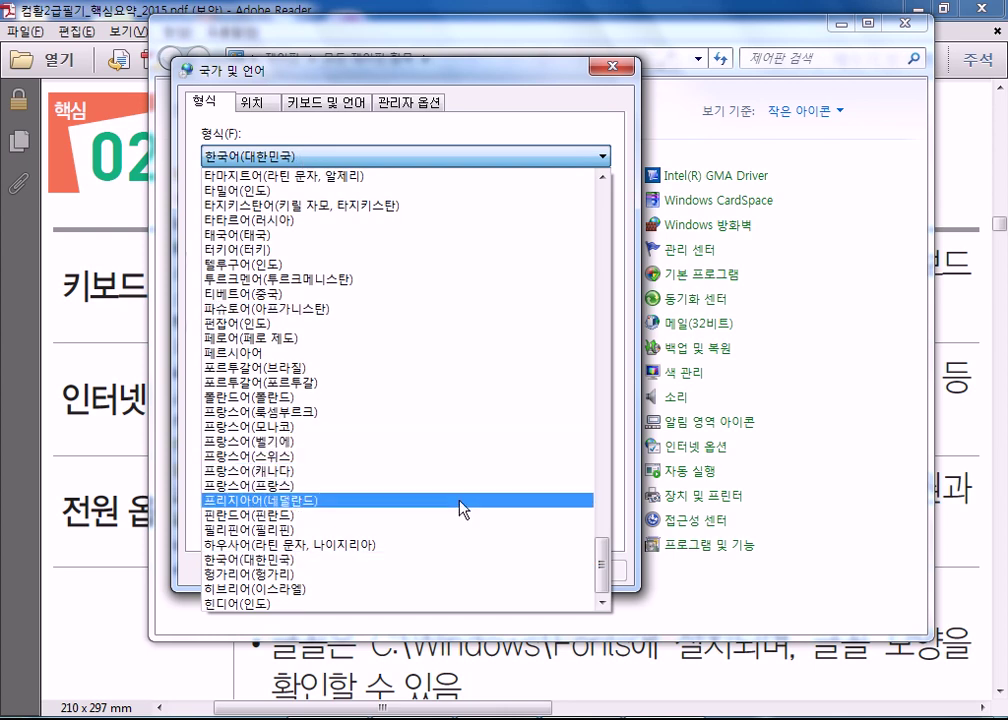
pyautogui.scroll(15, 470, 500)
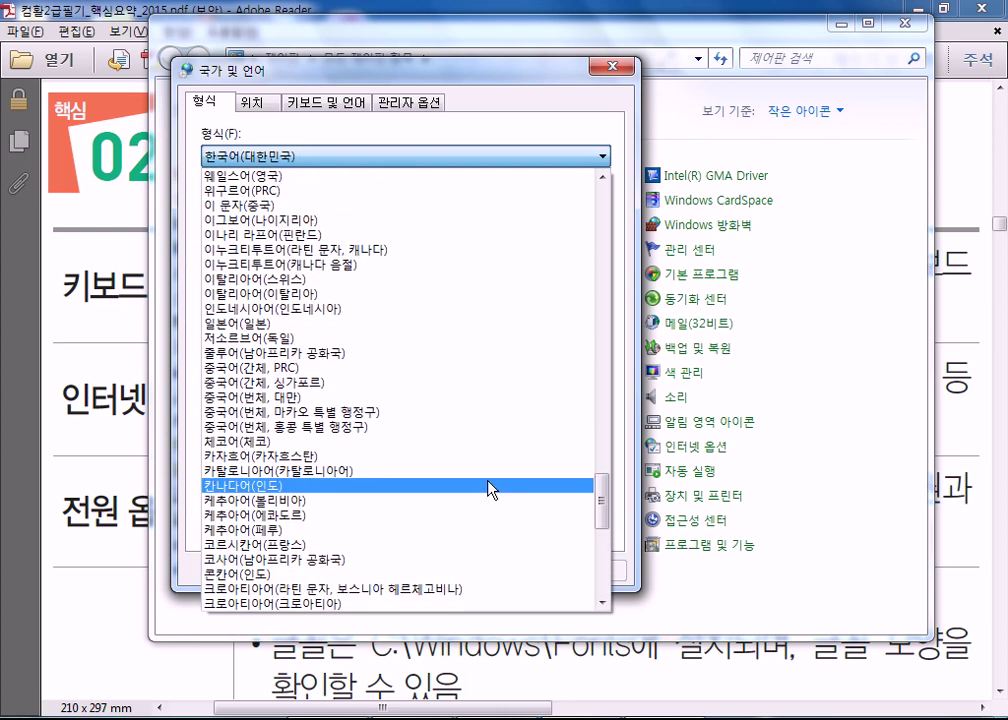
pyautogui.click(375, 325)
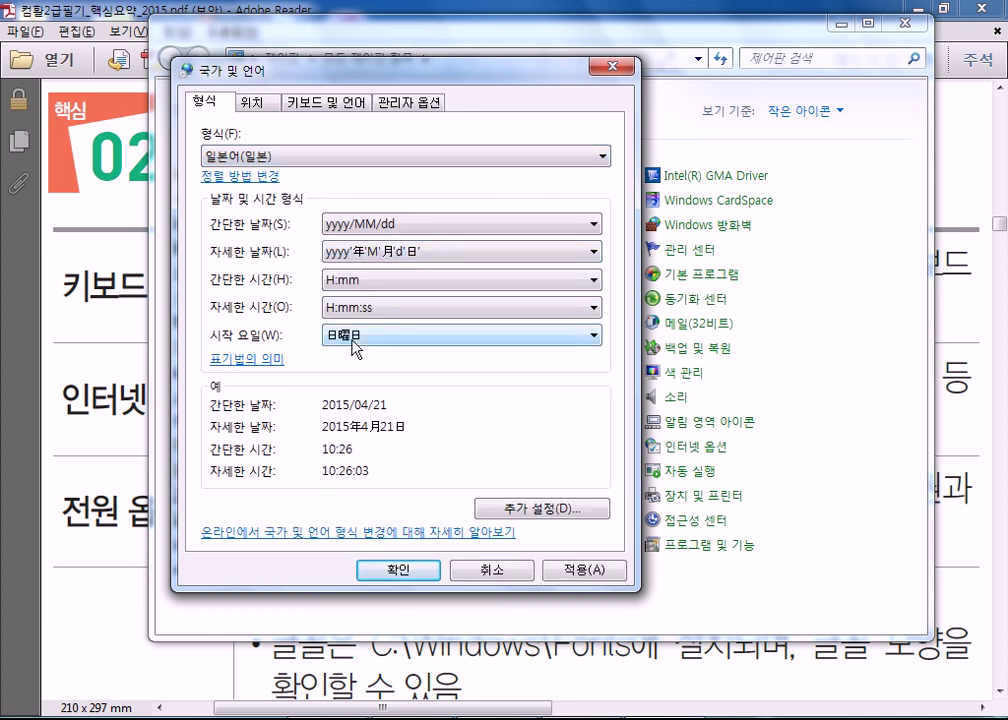
# View the Japanese format's additional 숫자, 통화 and 시간 settings, and cancel the regional format change
pyautogui.click(535, 509)
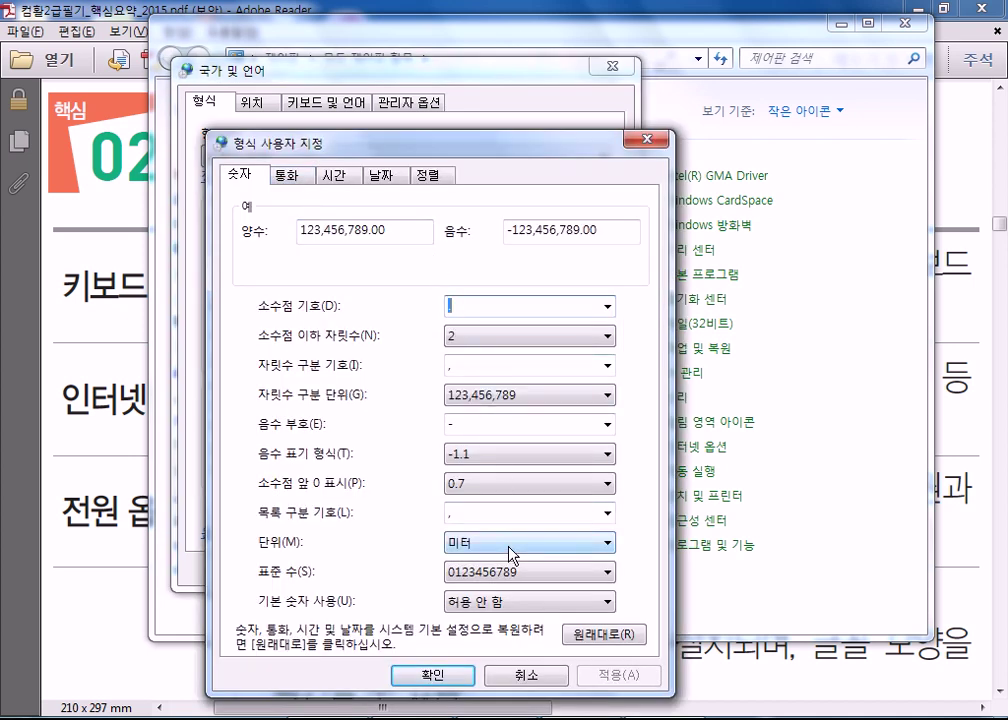
pyautogui.click(284, 178)
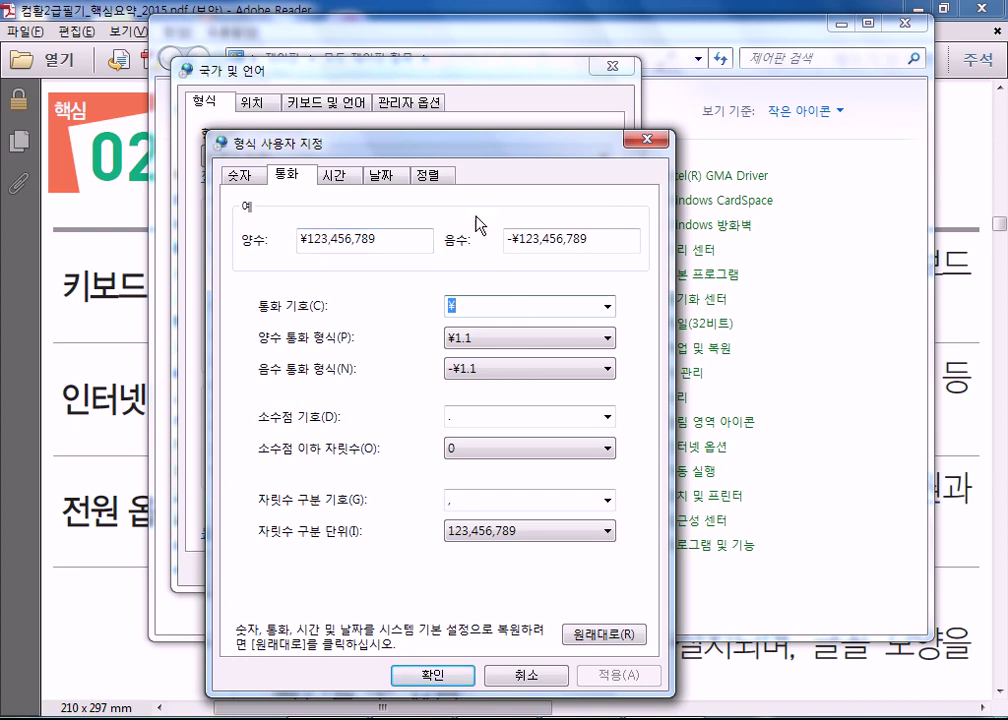
pyautogui.click(351, 178)
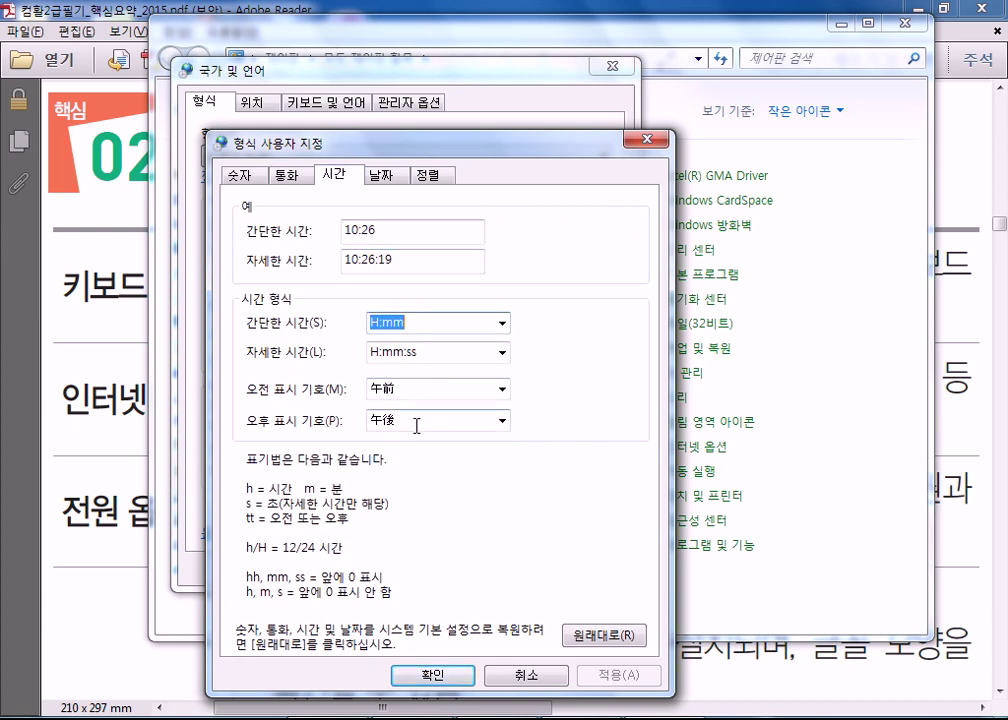
pyautogui.click(645, 142)
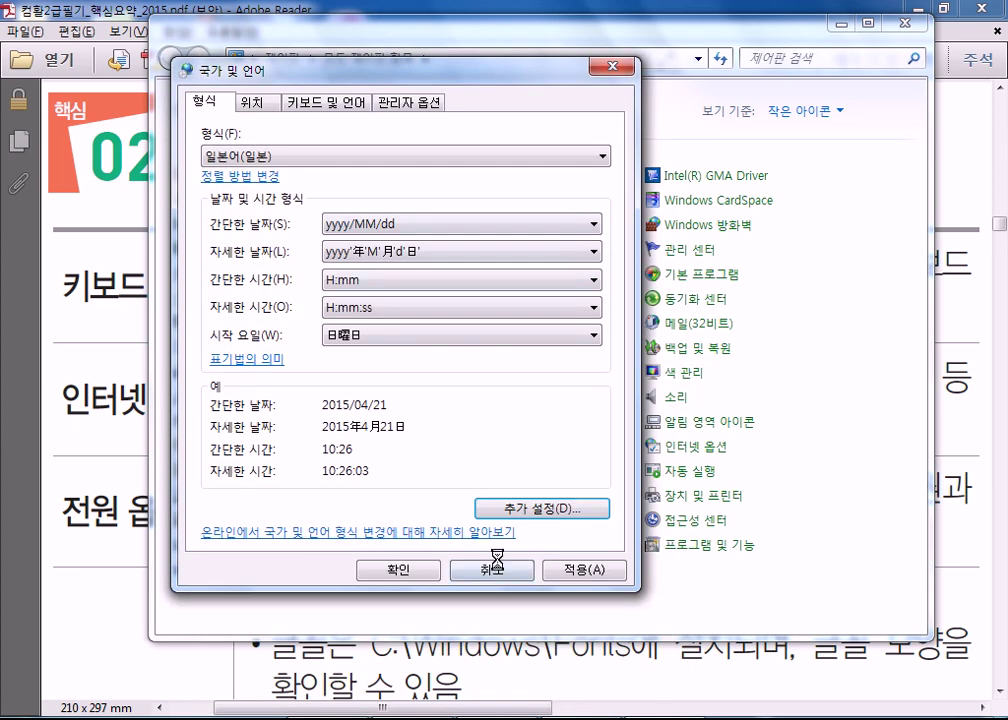
pyautogui.click(497, 567)
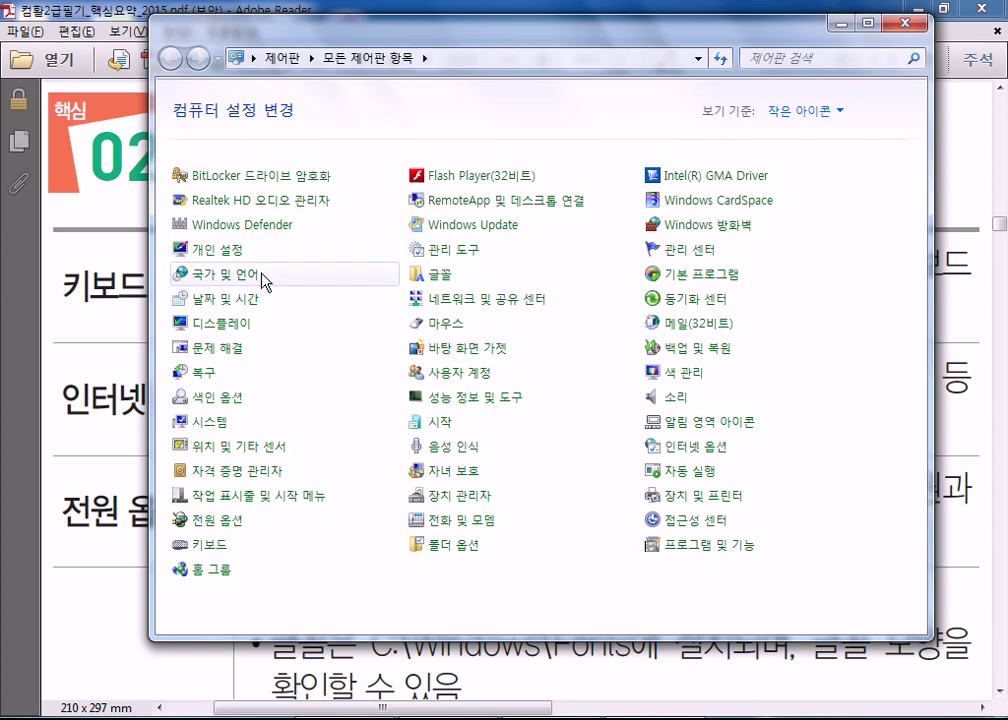
# Reopen the 국가 및 언어 settings, view the 키보드 및 언어 and 위치 options, and cancel the dialog
pyautogui.click(242, 284)
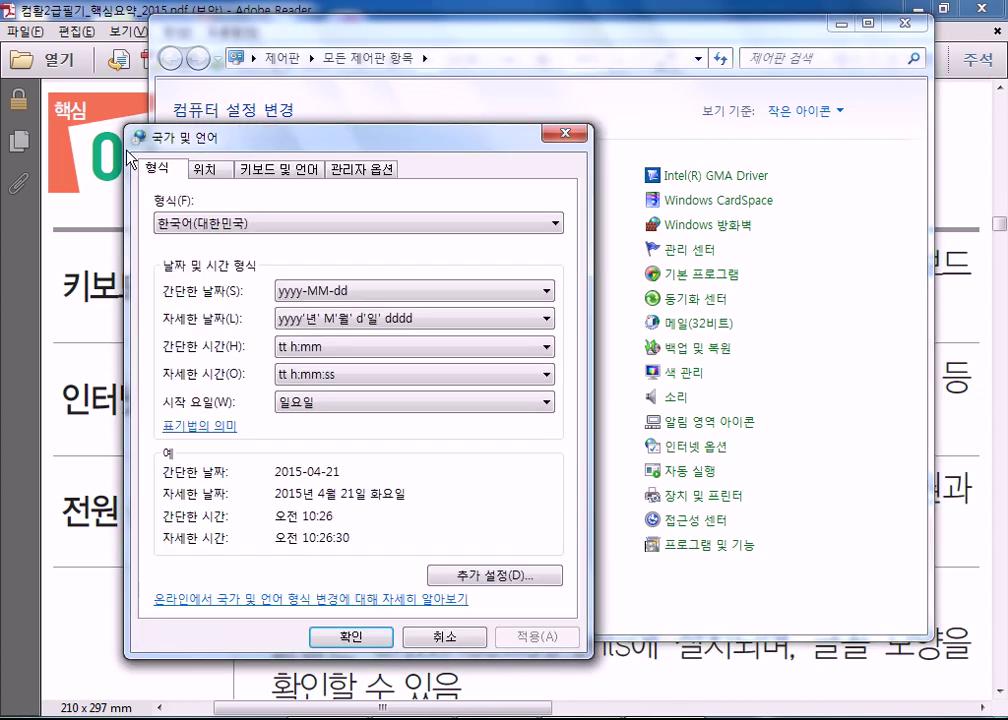
pyautogui.moveTo(190, 137); pyautogui.dragTo(173, 37)
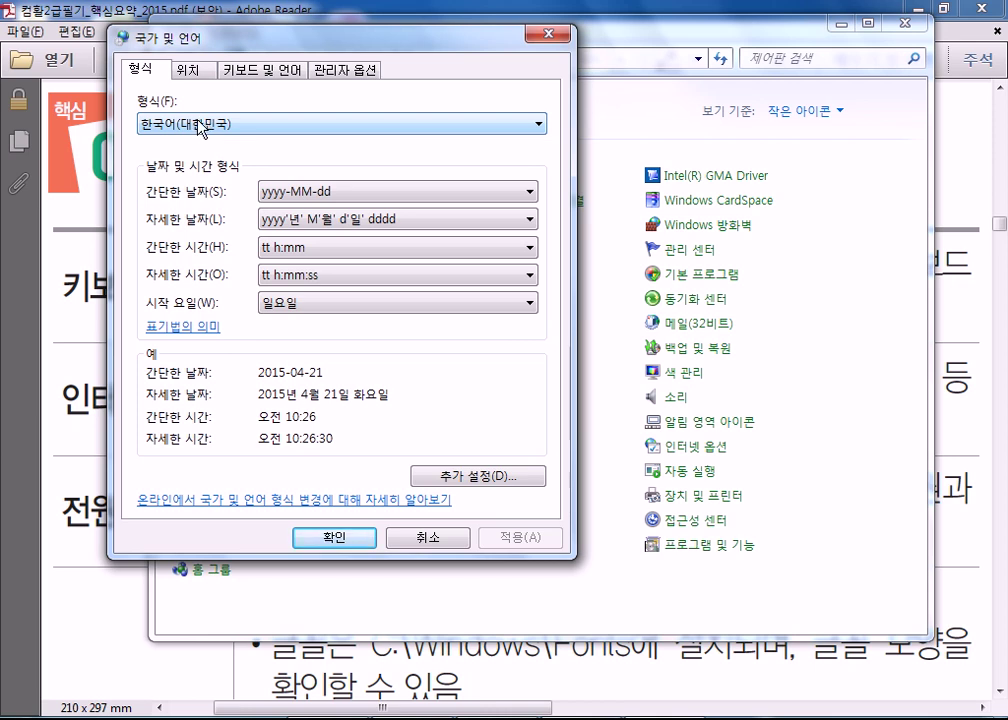
pyautogui.click(296, 72)
pyautogui.click(183, 72)
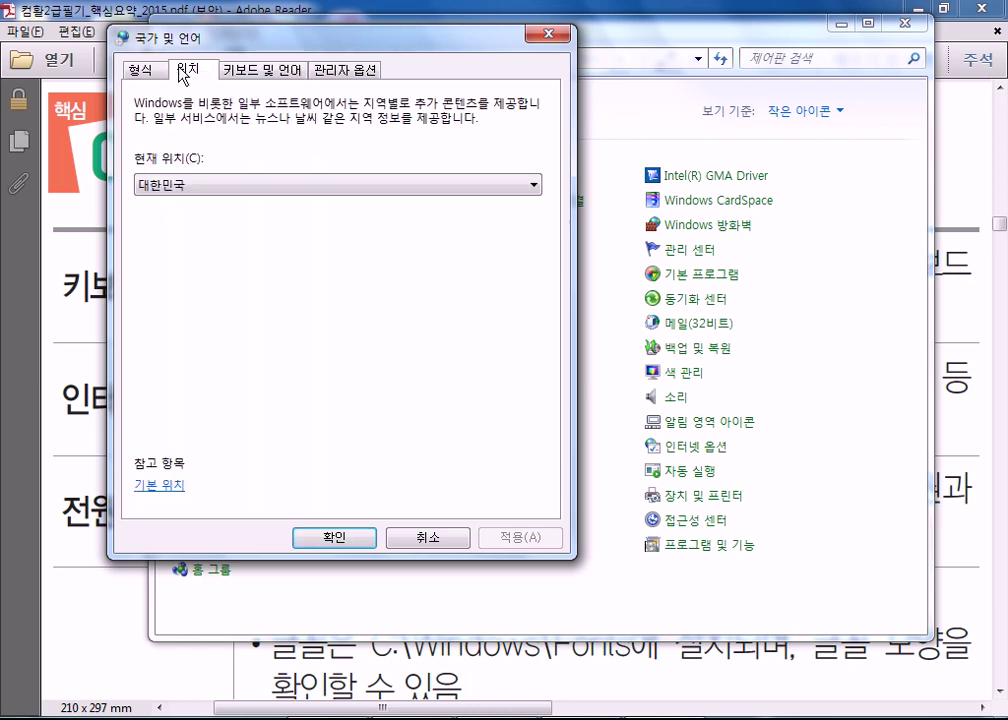
pyautogui.click(425, 537)
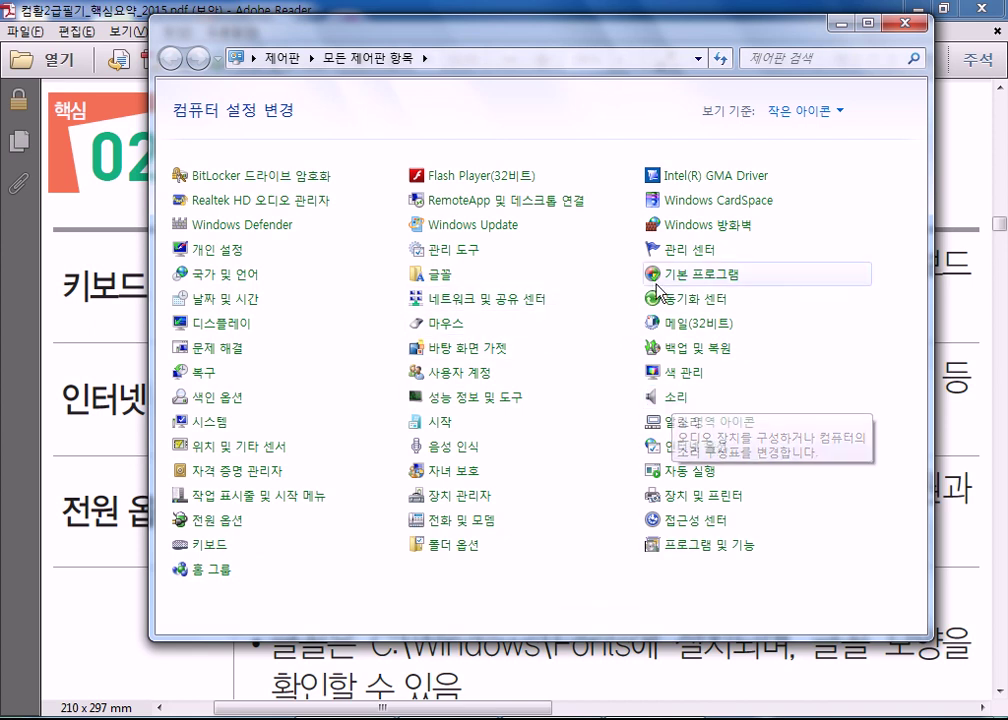
# Check the system clock and calendar, and open the 날짜 및 시간 settings from Control Panel
pyautogui.click(950, 719)
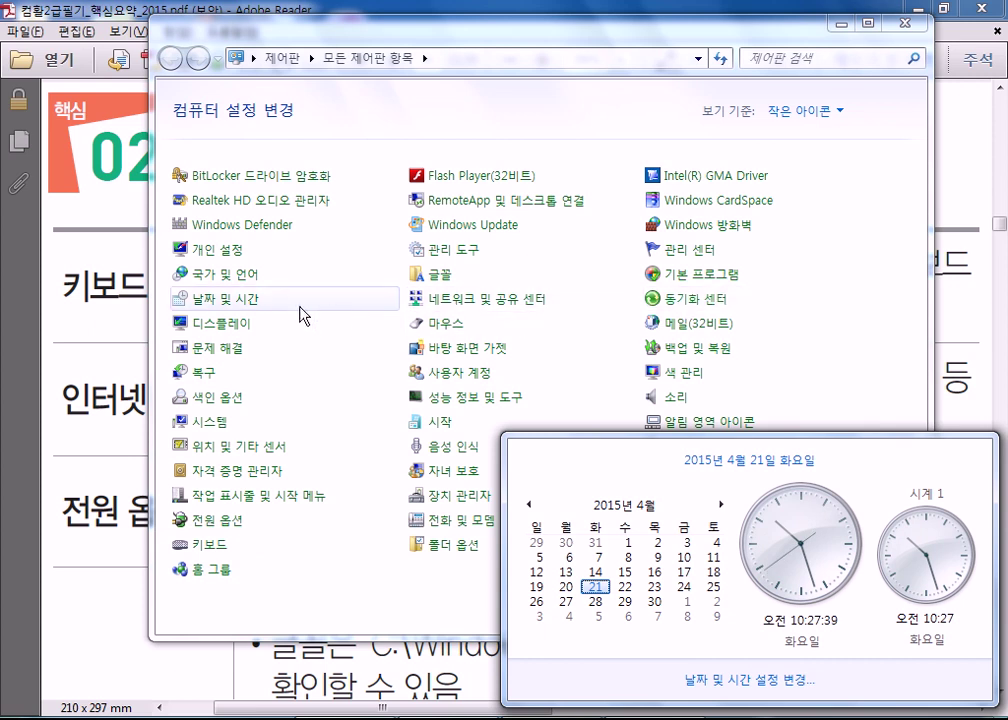
pyautogui.click(265, 302)
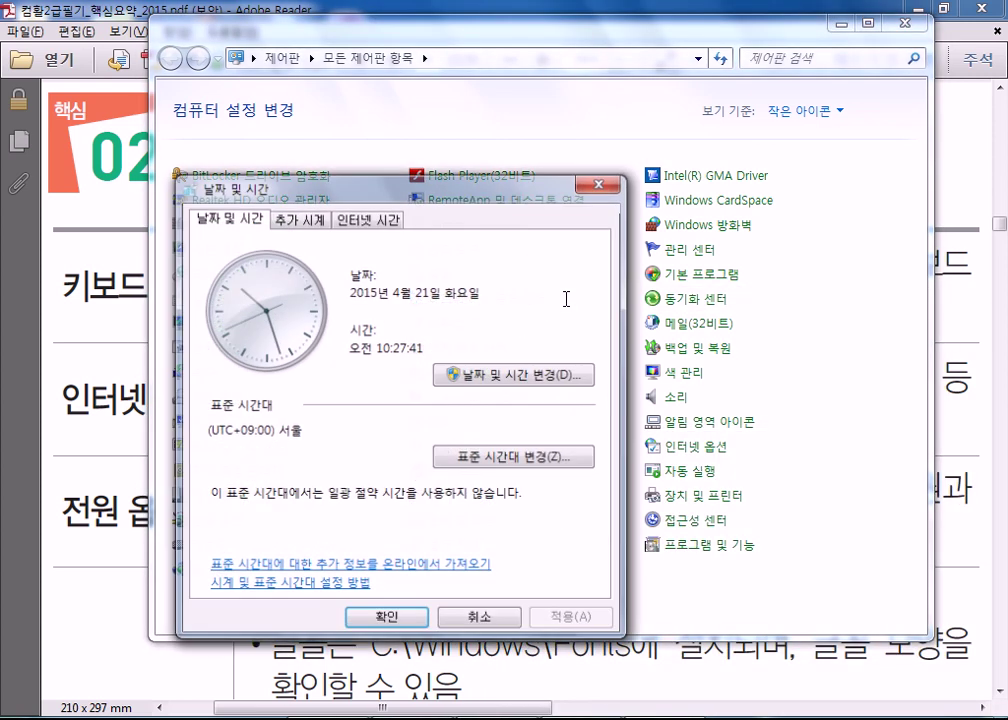
pyautogui.moveTo(464, 191); pyautogui.dragTo(563, 52)
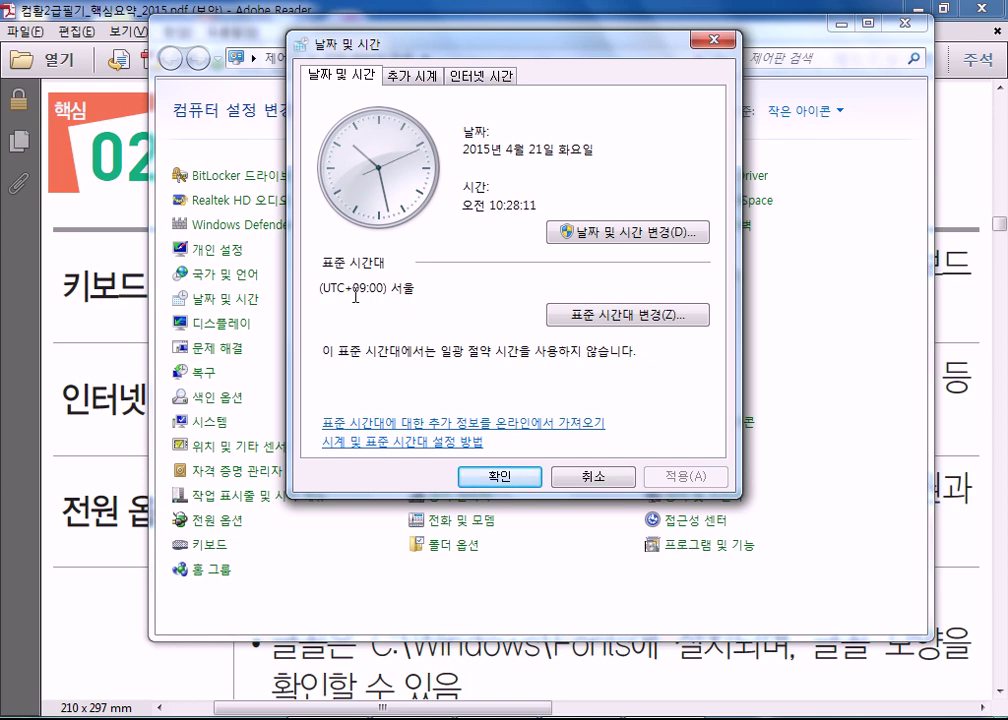
# Examine the list of available time zones and confirm the dialog with (UTC+09:00) 서울 kept
pyautogui.click(588, 315)
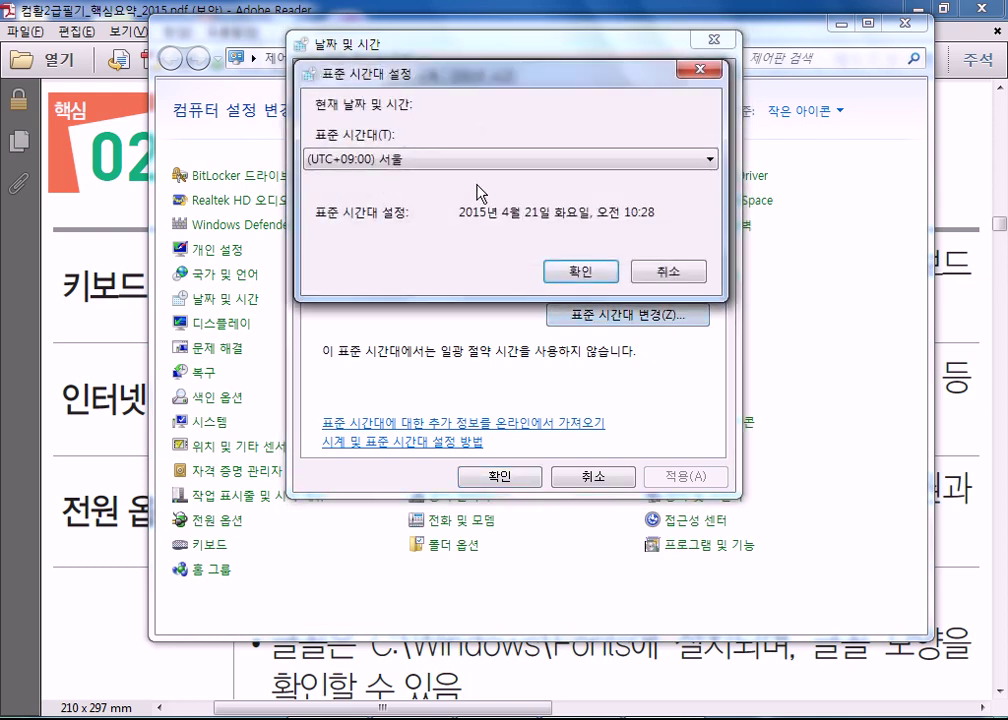
pyautogui.click(450, 162)
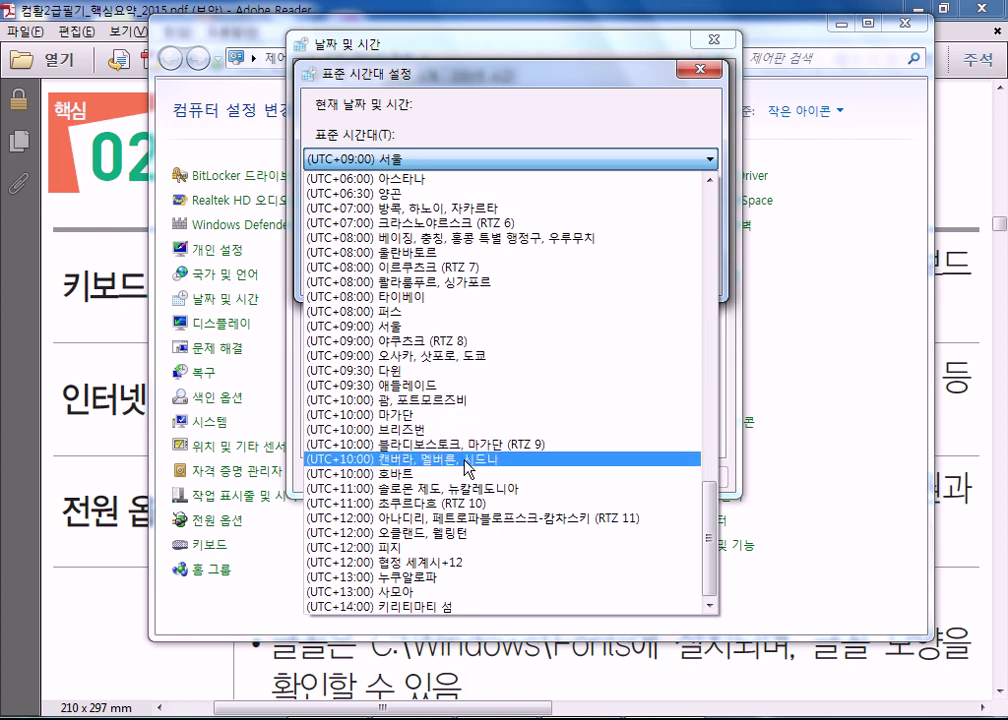
pyautogui.scroll(6, 465, 468)
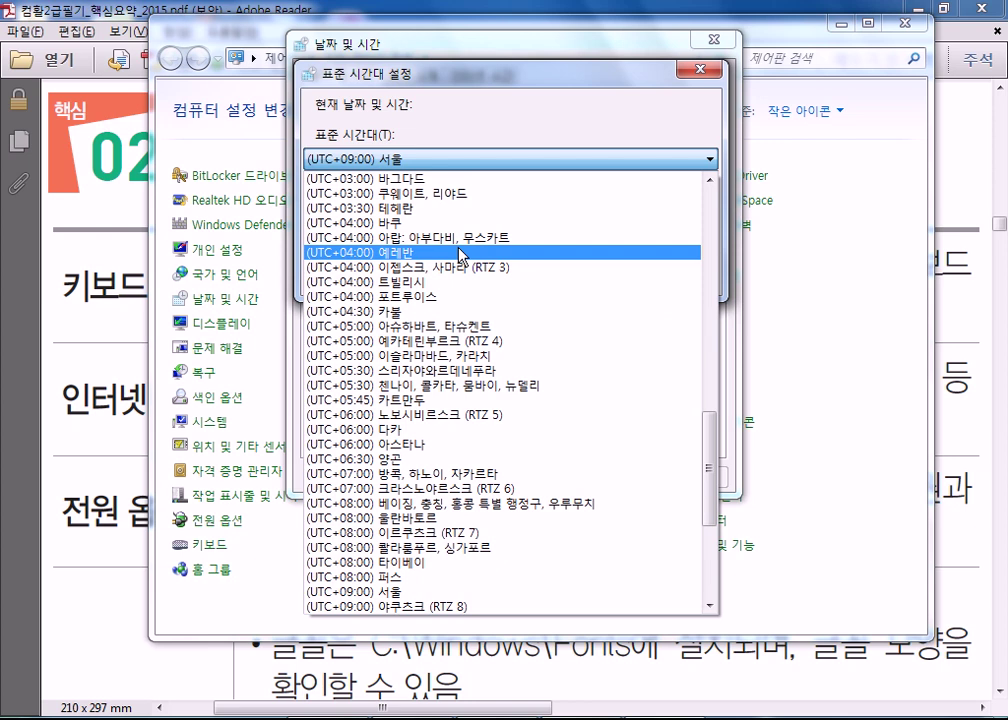
pyautogui.click(706, 78)
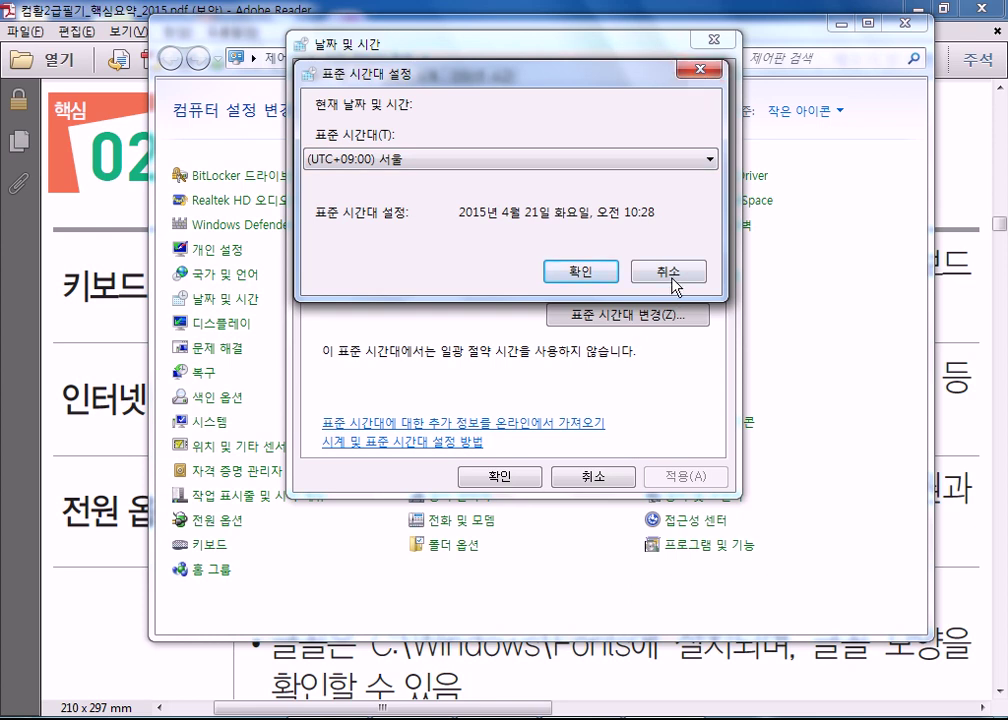
pyautogui.click(570, 271)
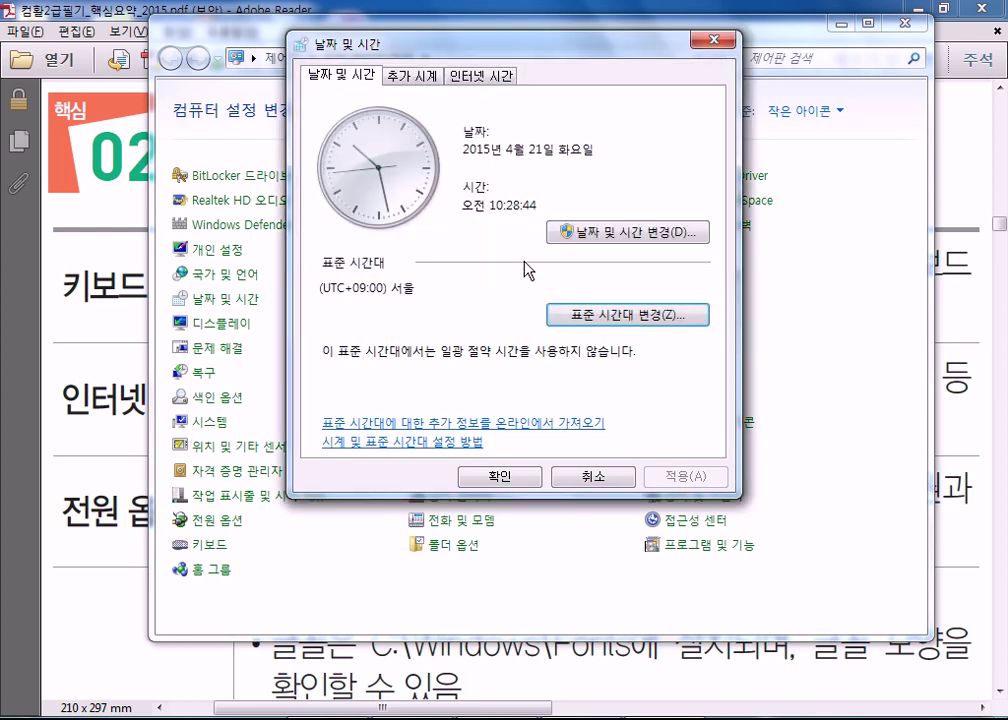
# Examine the time zone list again back to the UTC+01:00 zones, and cancel the time zone and 날짜 및 시간 dialogs
pyautogui.click(580, 316)
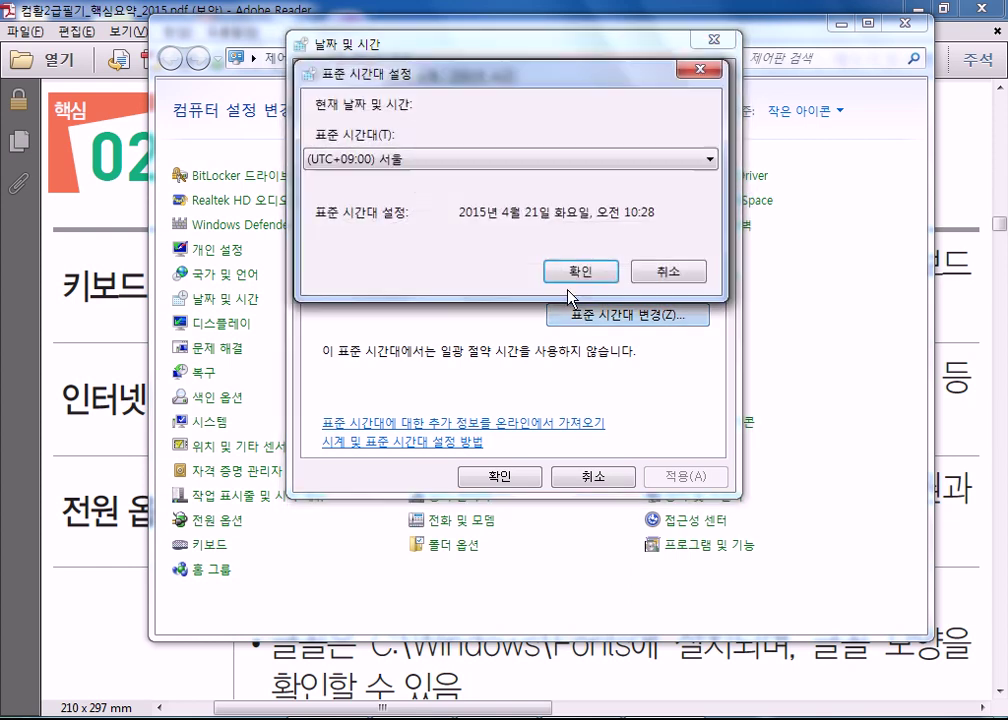
pyautogui.click(415, 158)
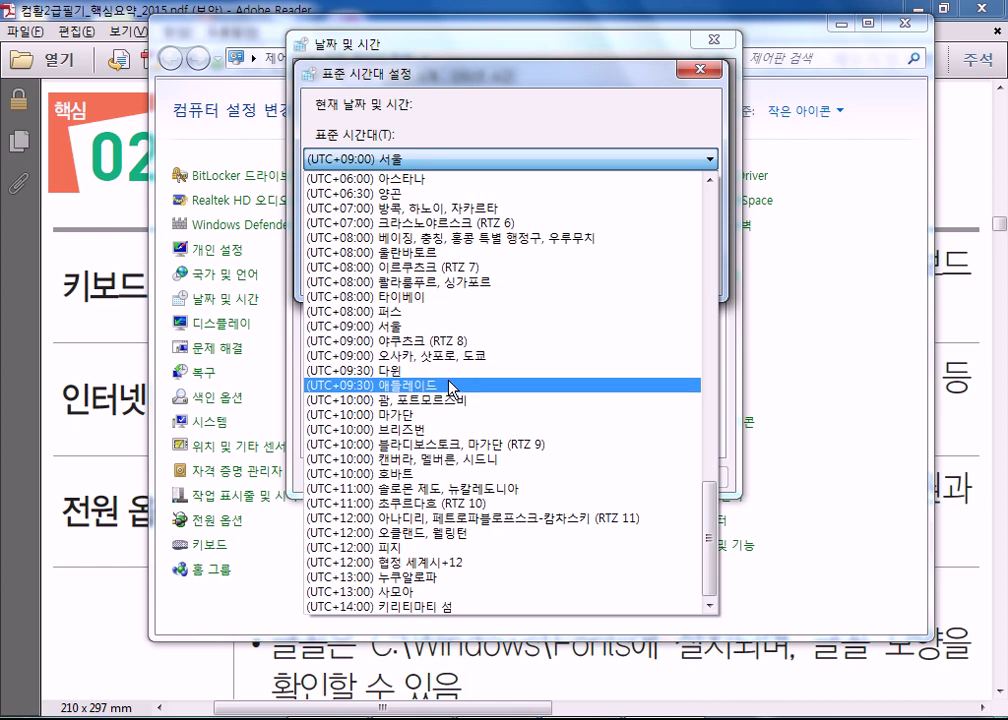
pyautogui.scroll(4, 450, 380)
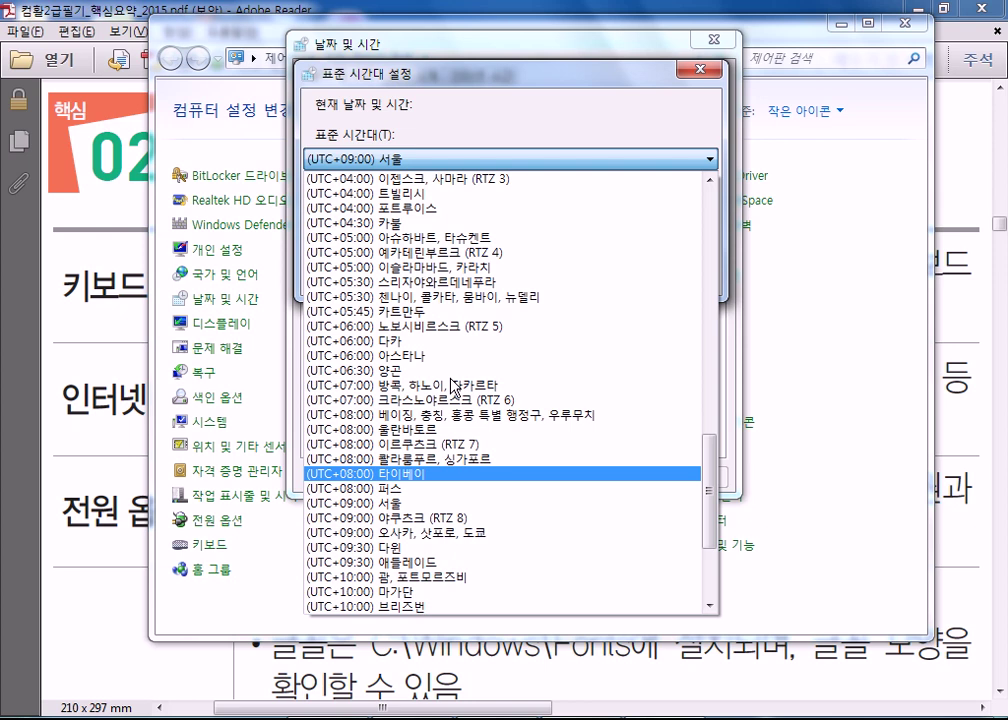
pyautogui.scroll(8, 455, 385)
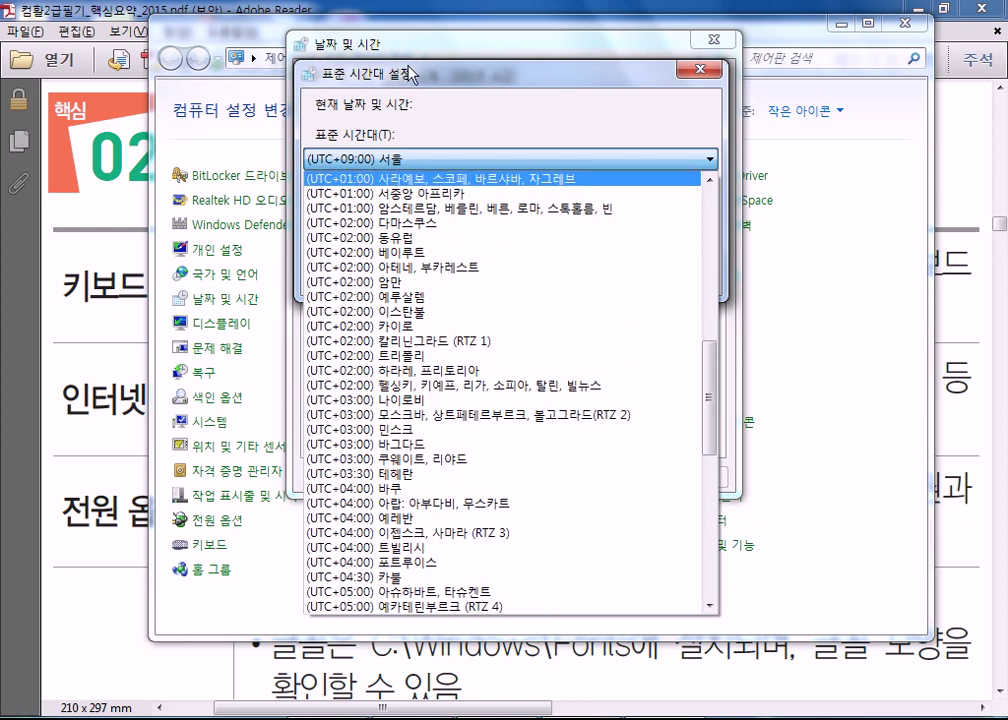
pyautogui.click(702, 74)
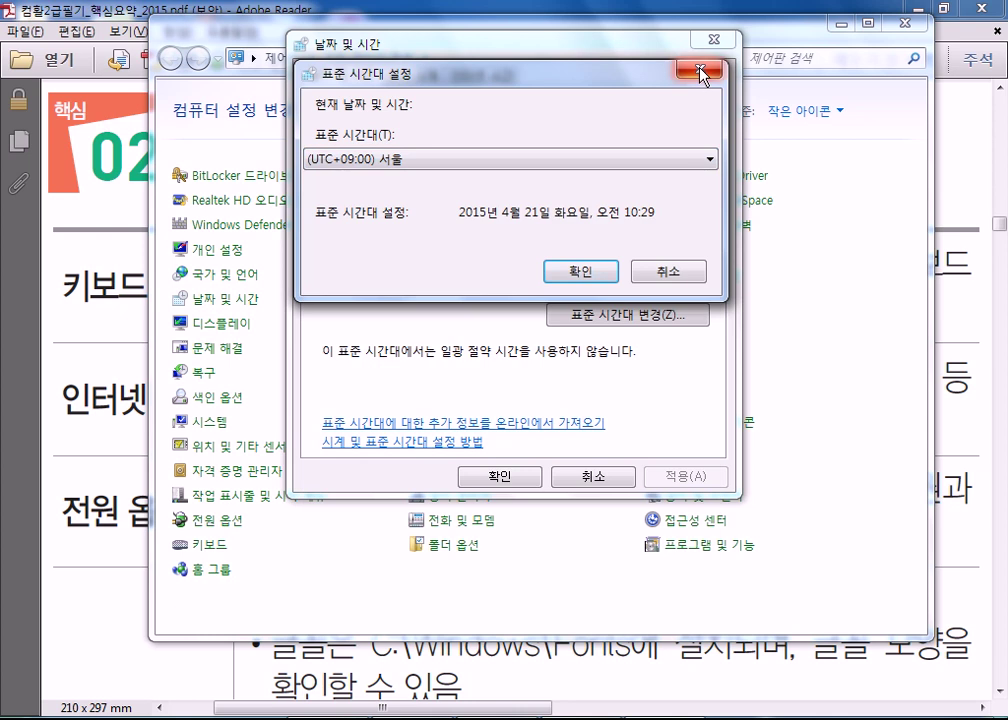
pyautogui.click(652, 276)
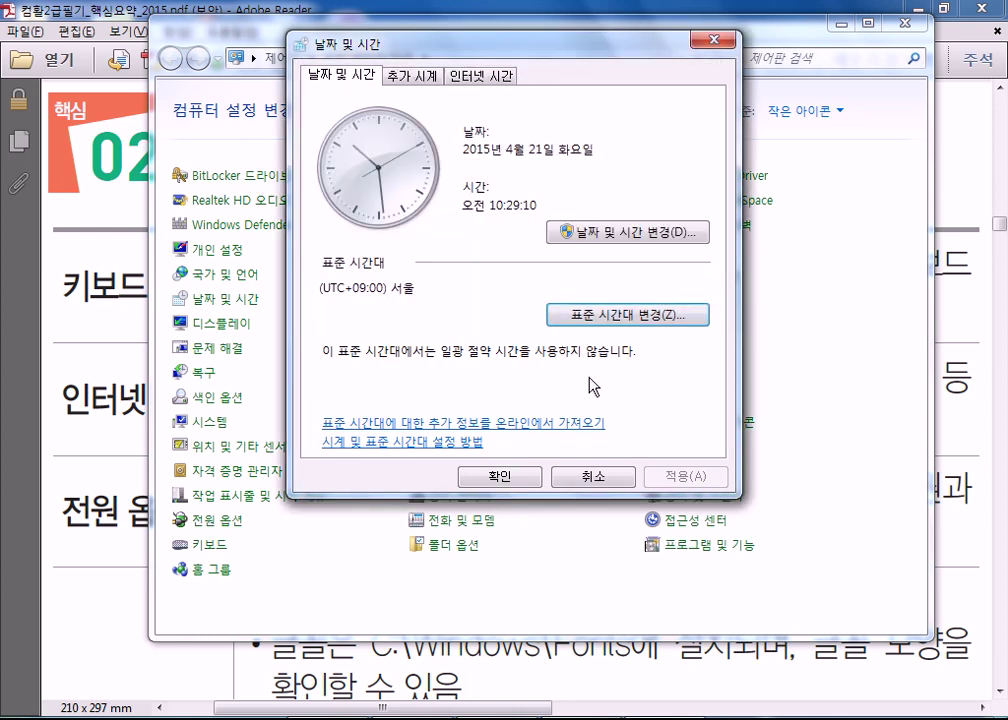
pyautogui.click(584, 478)
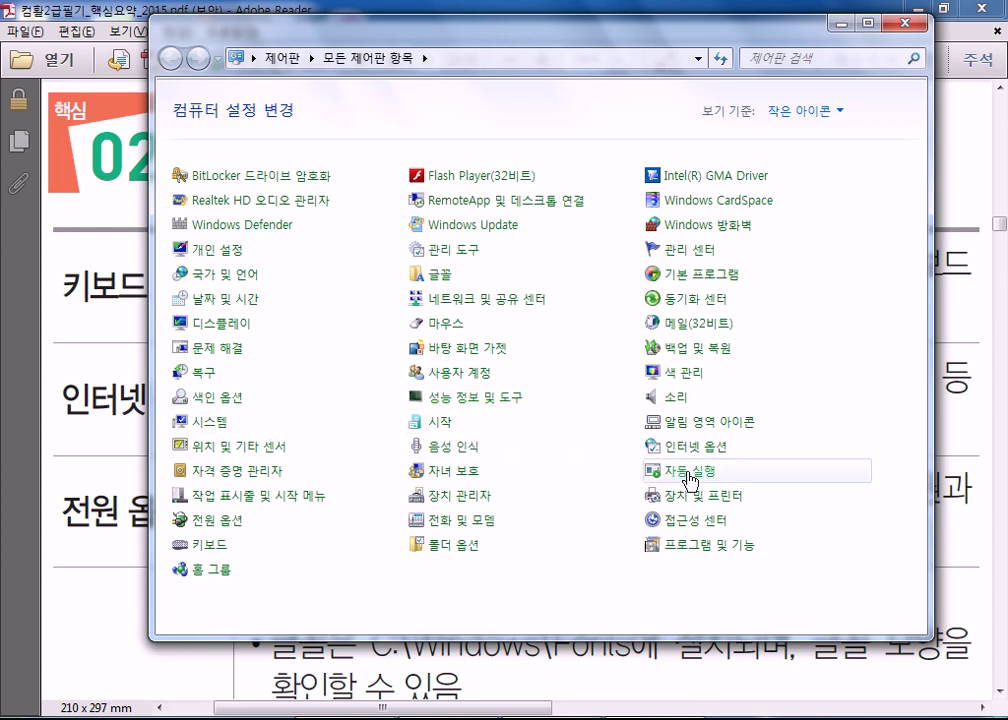
# View the 자녀 보호 settings and close Control Panel to return to the PDF
pyautogui.click(466, 463)
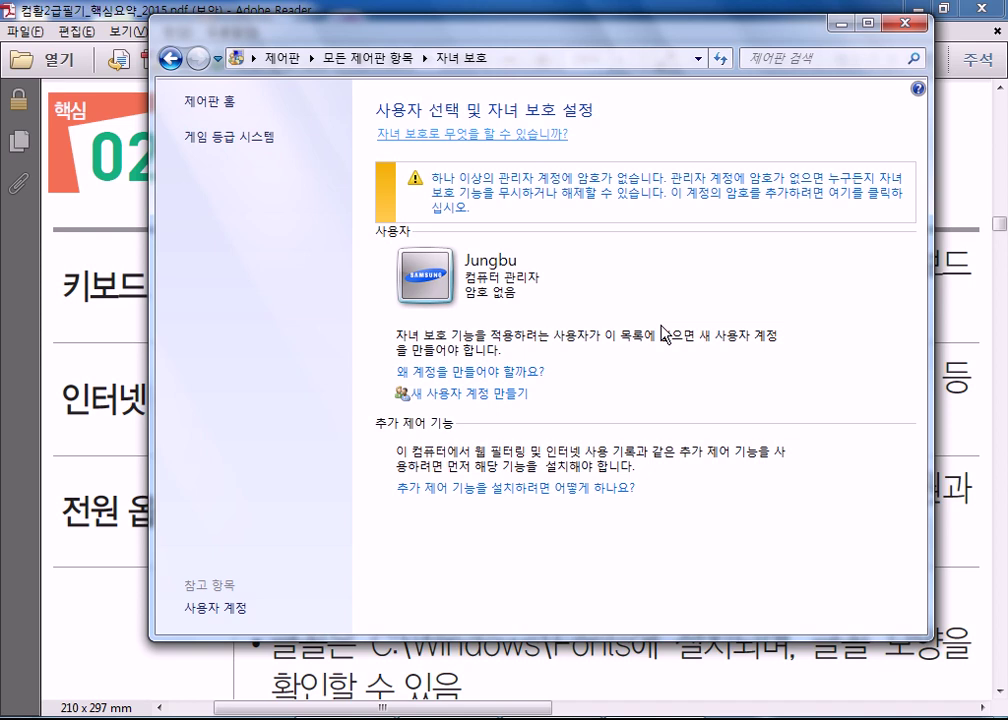
pyautogui.click(910, 27)
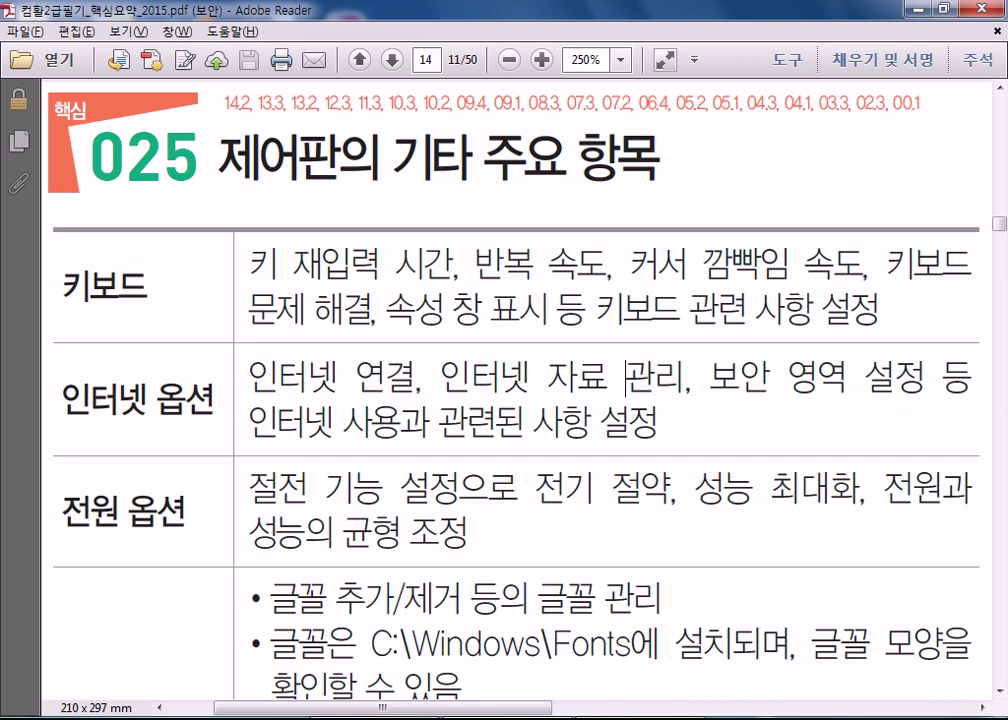
# Review the rest of the 제어판의 기타 주요 항목 section, the 연결 프로그램 note and the printing notes on page 15
pyautogui.scroll(-15, 388, 650)
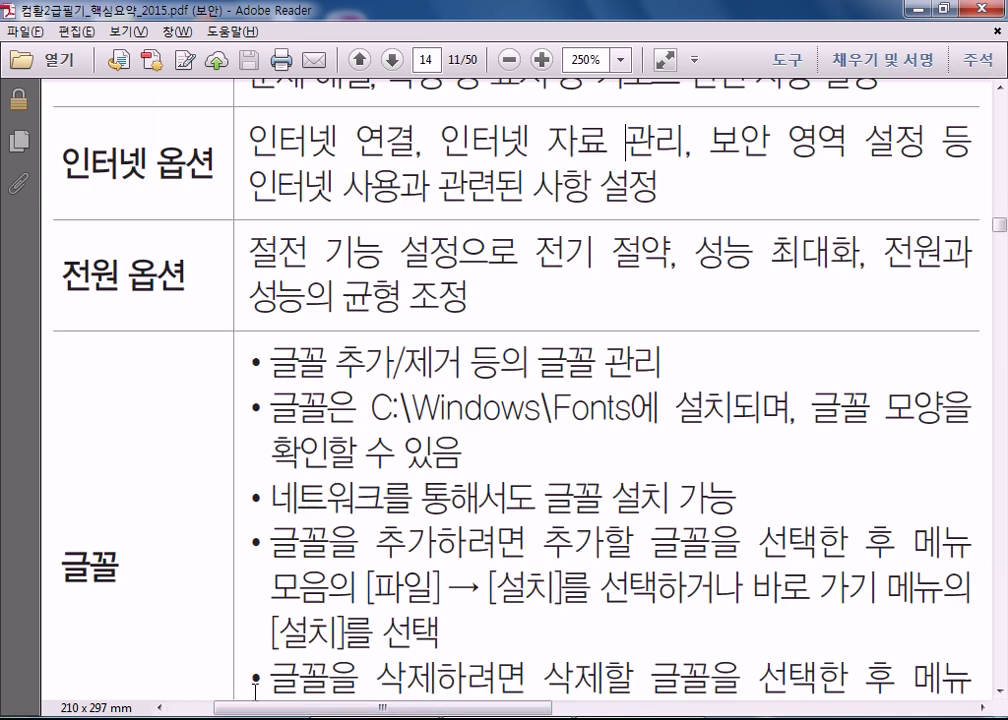
pyautogui.scroll(-5, 390, 650)
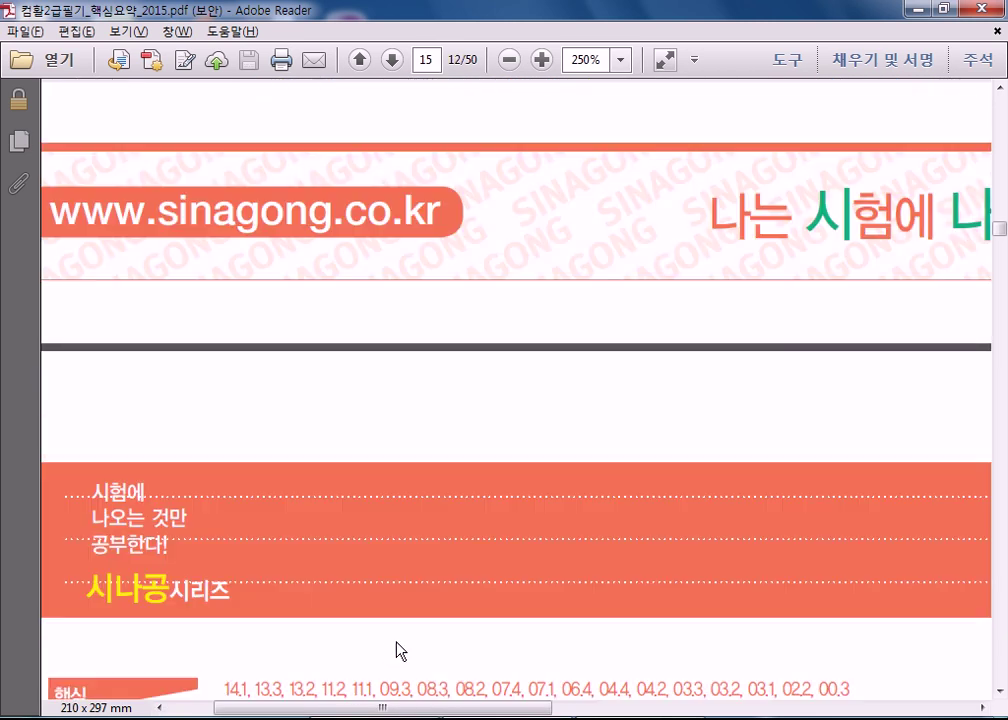
pyautogui.moveTo(447, 709); pyautogui.dragTo(943, 689)
pyautogui.scroll(3, 572, 107)
pyautogui.scroll(10, 572, 107)
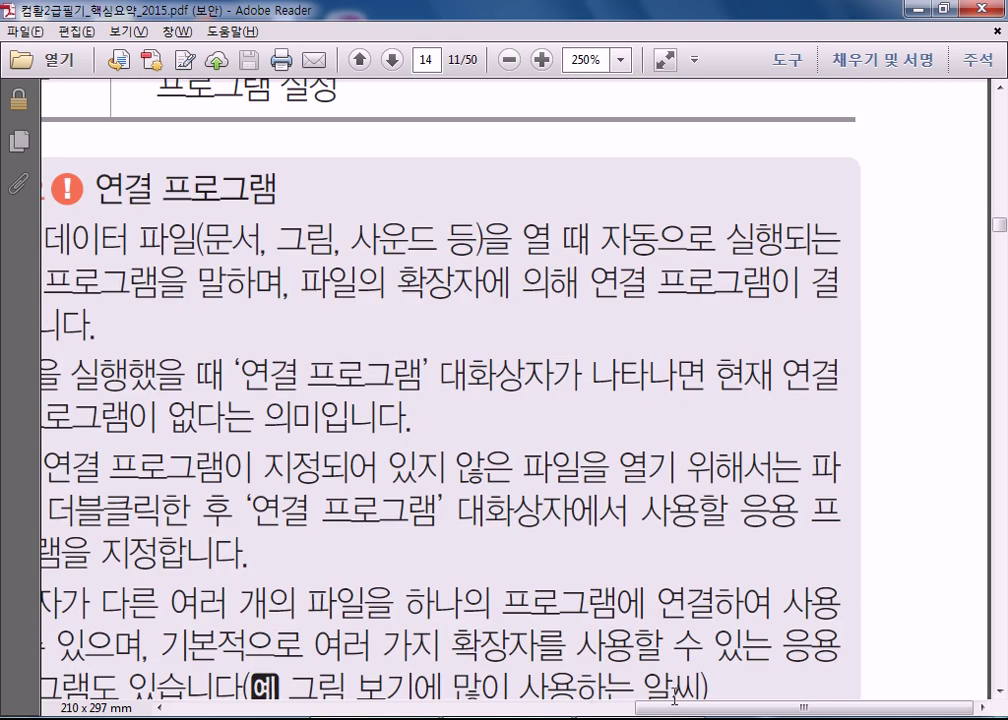
pyautogui.moveTo(674, 708); pyautogui.dragTo(614, 710)
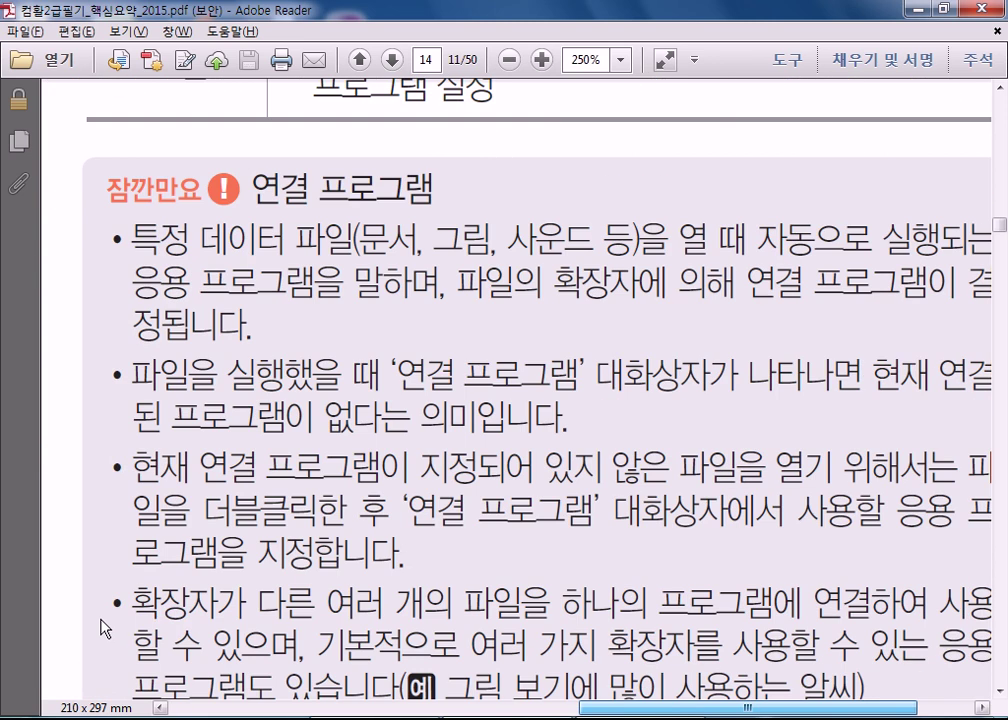
pyautogui.scroll(-15, 164, 630)
pyautogui.scroll(-15, 199, 567)
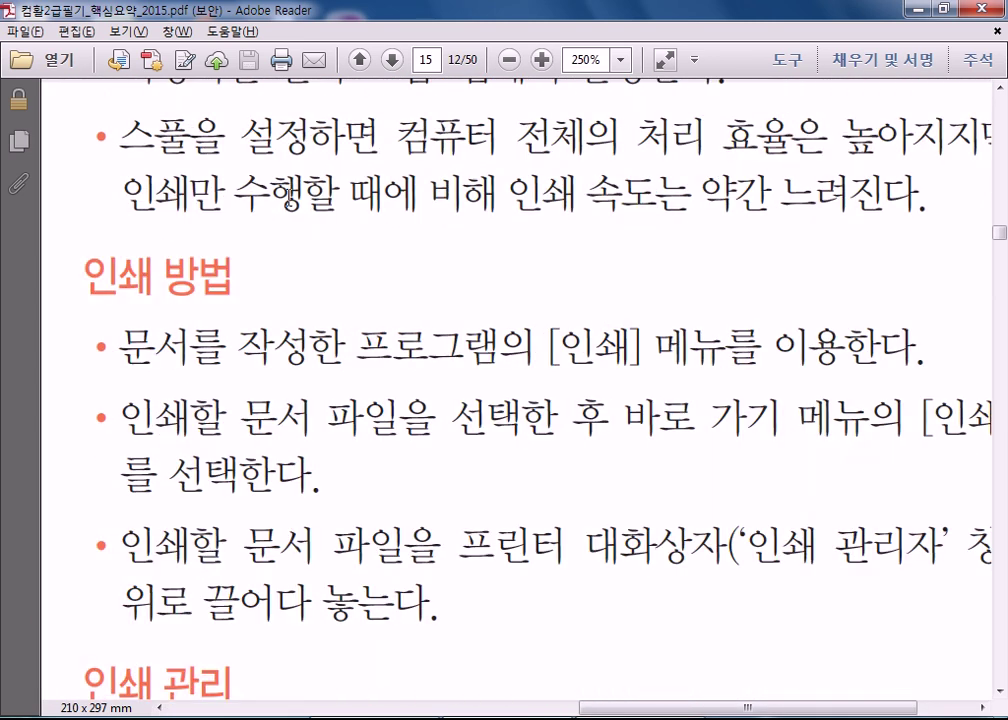
pyautogui.scroll(-5, 413, 256)
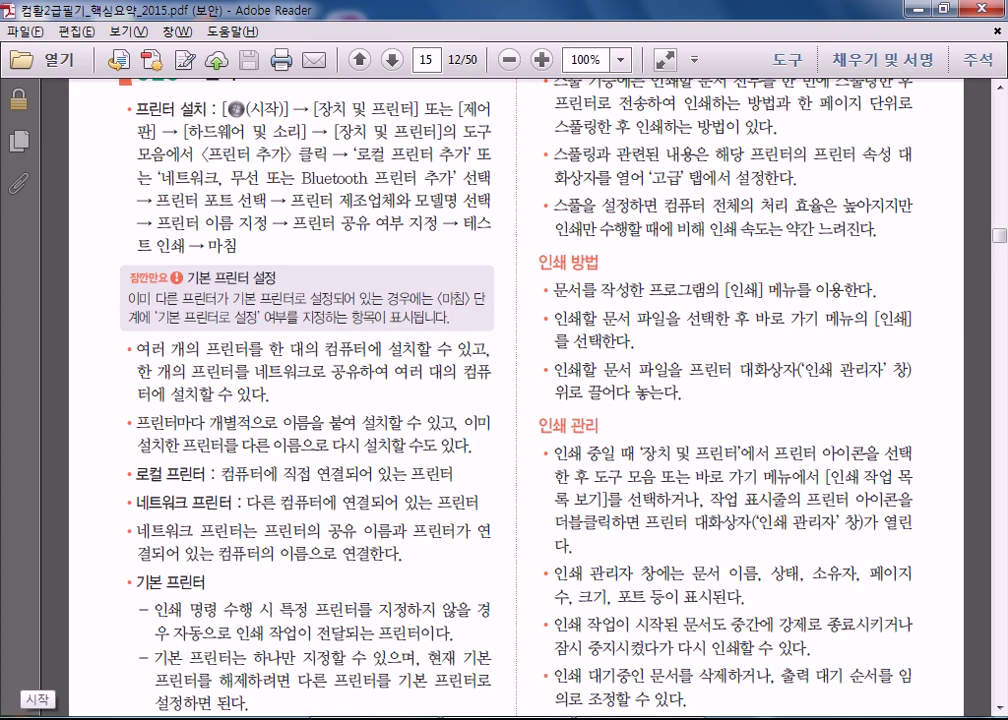
# View the 사용자 계정 management page in Control Panel and its new account type options, and cancel the account creation
pyautogui.click(20, 712)
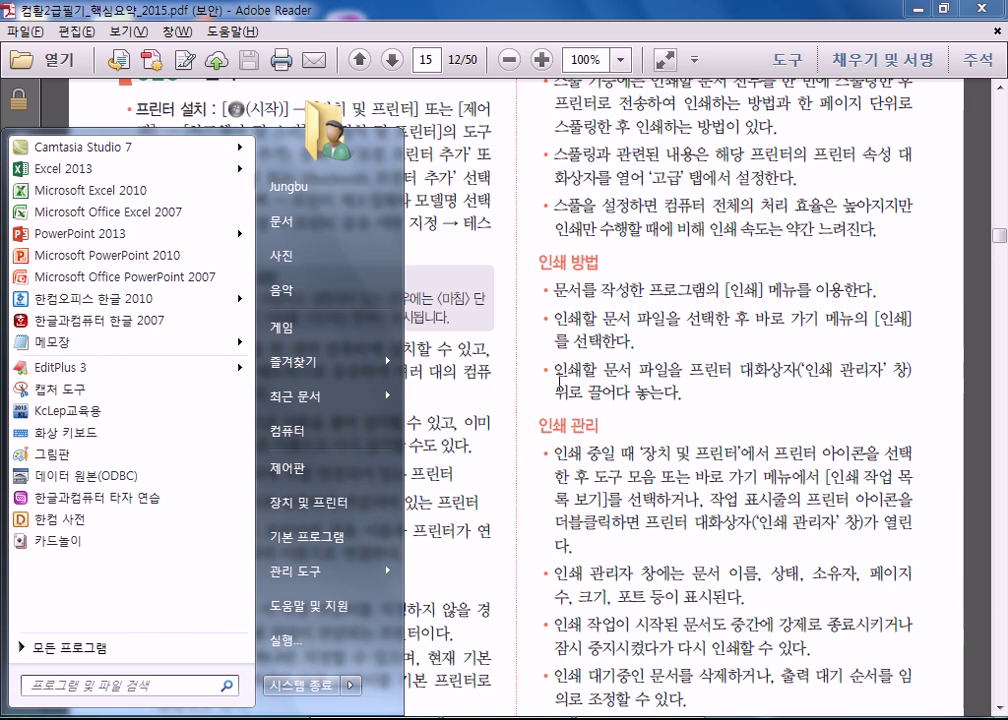
pyautogui.press('Escape')
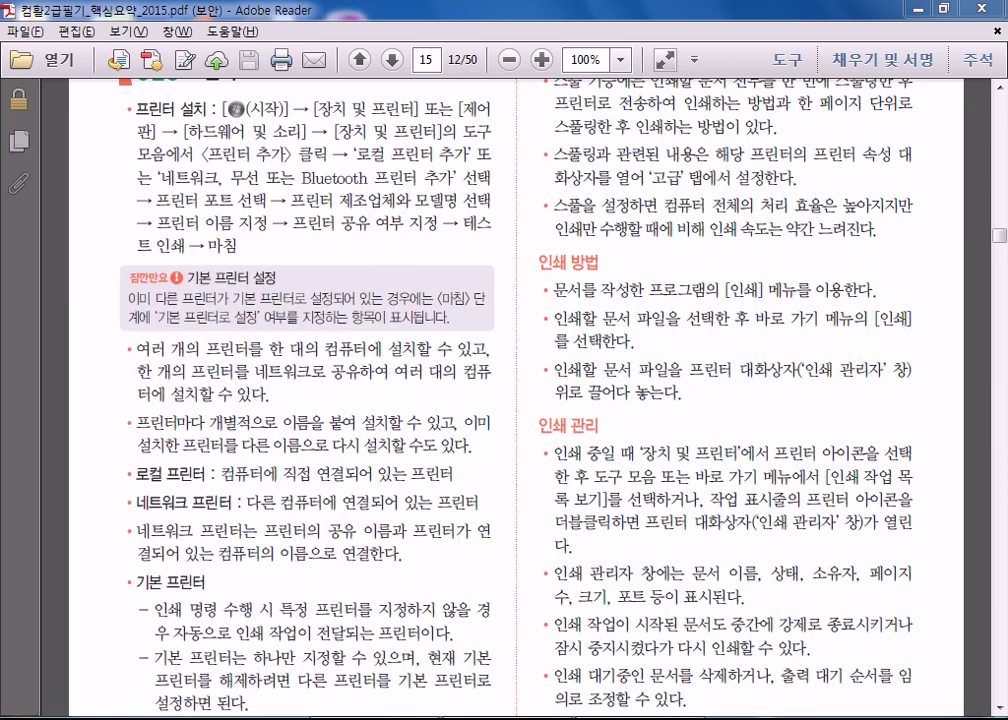
pyautogui.click(27, 718)
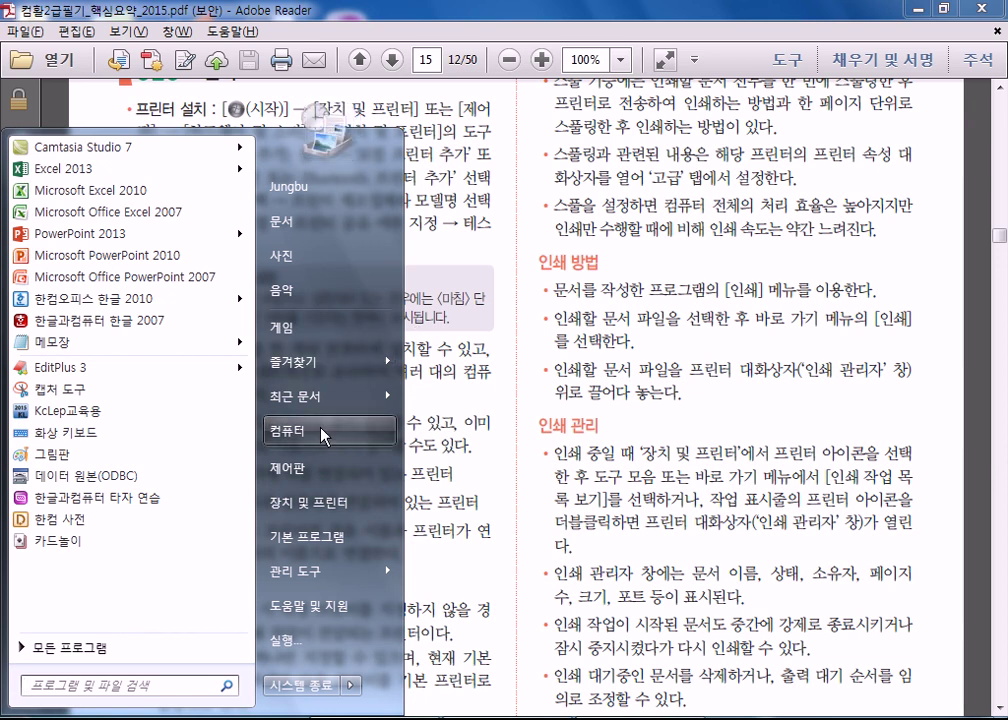
pyautogui.click(322, 468)
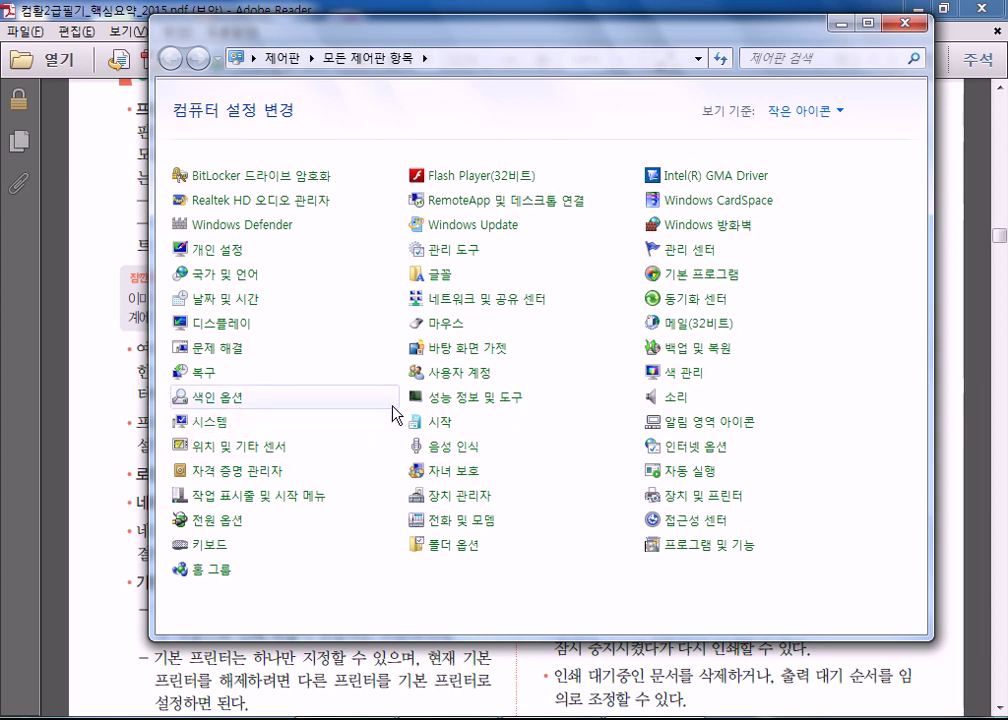
pyautogui.click(455, 375)
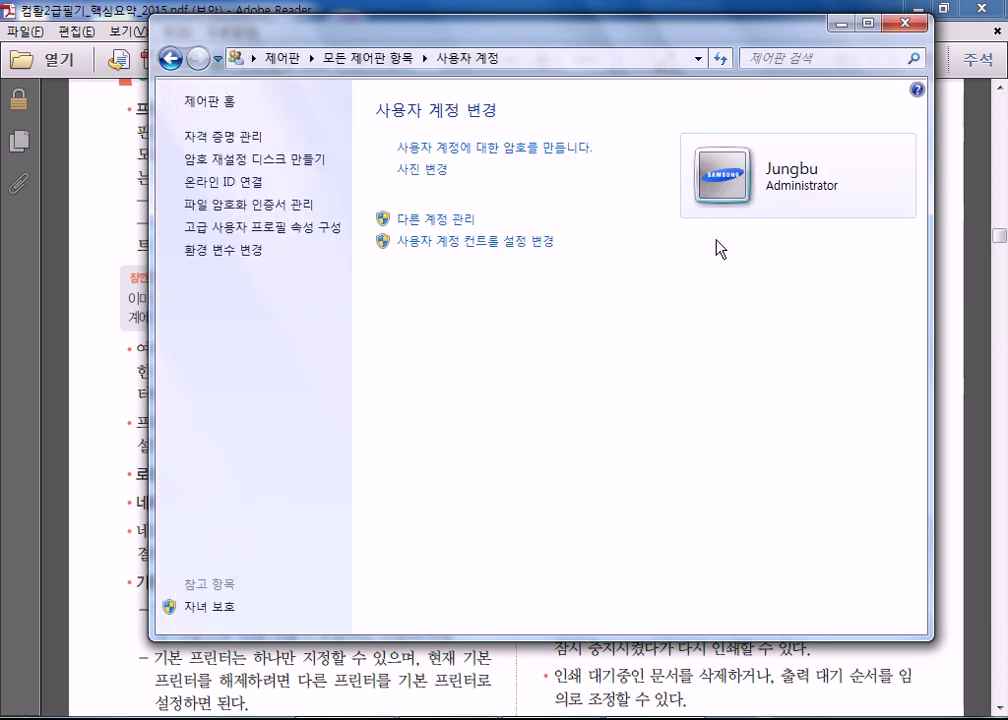
pyautogui.click(413, 222)
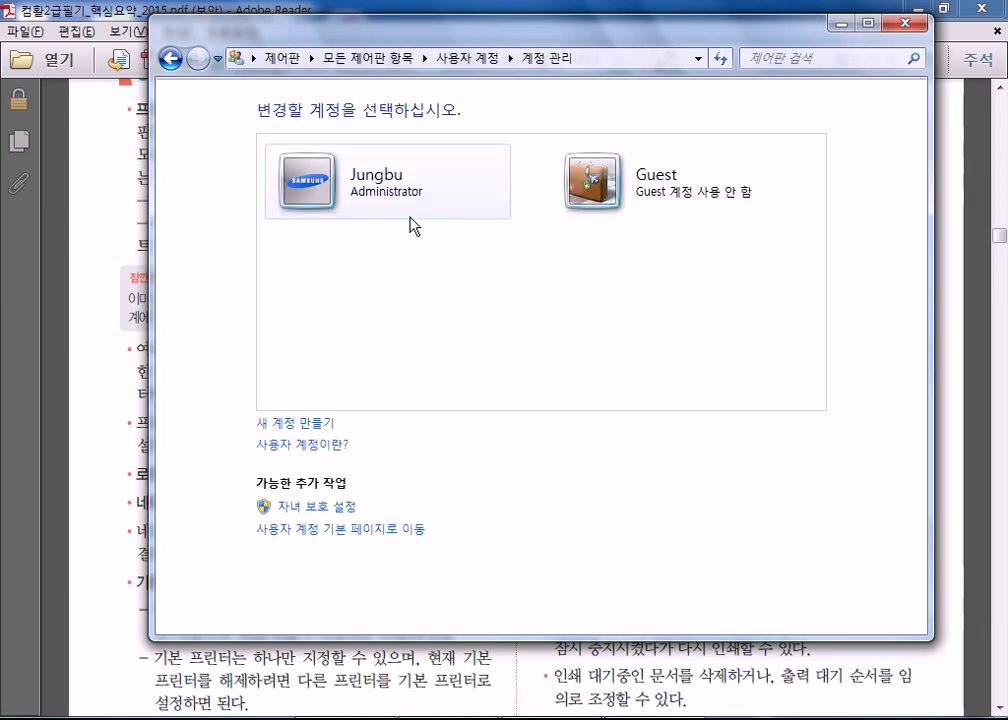
pyautogui.click(316, 427)
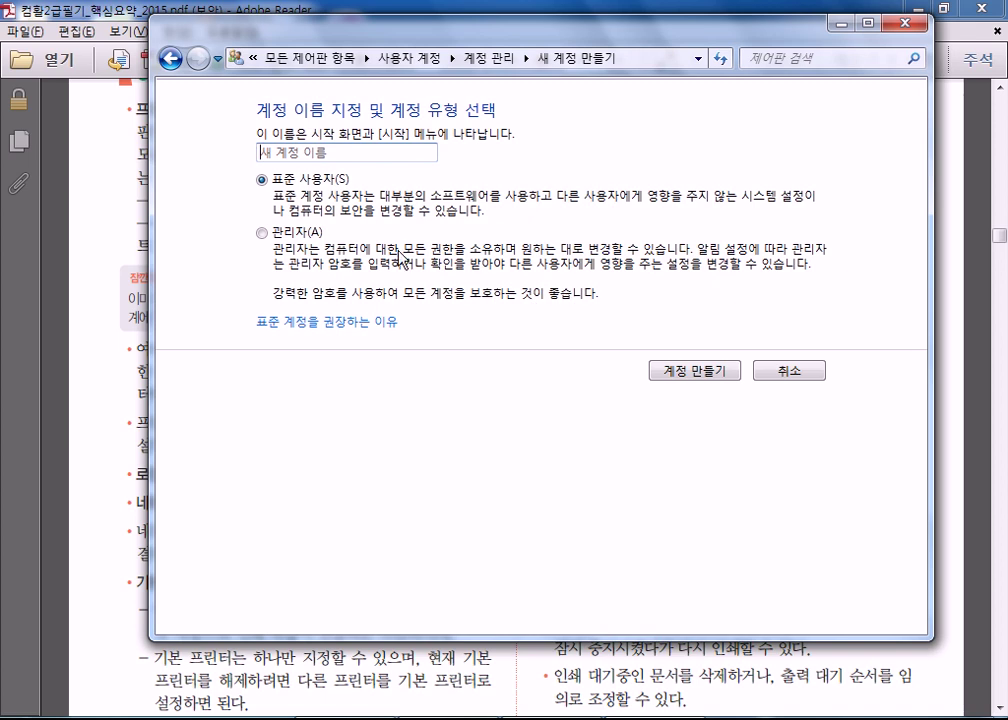
pyautogui.click(789, 372)
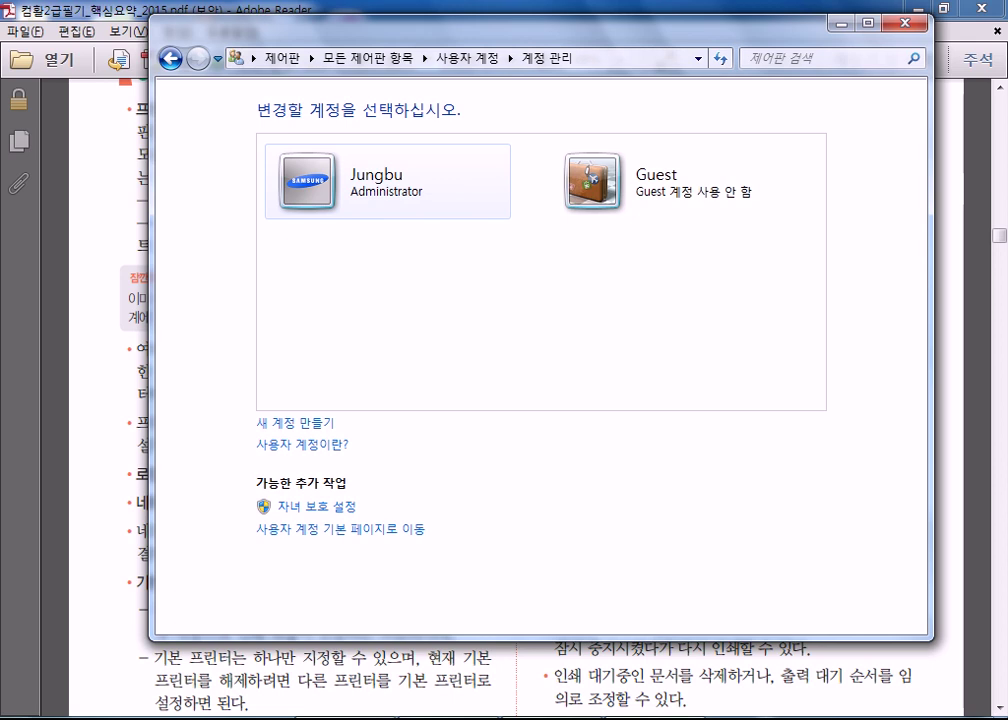
# Browse to the 사용자 folder on SYSTEM (C:) in Windows Explorer and view the account folders
pyautogui.press('super+e')
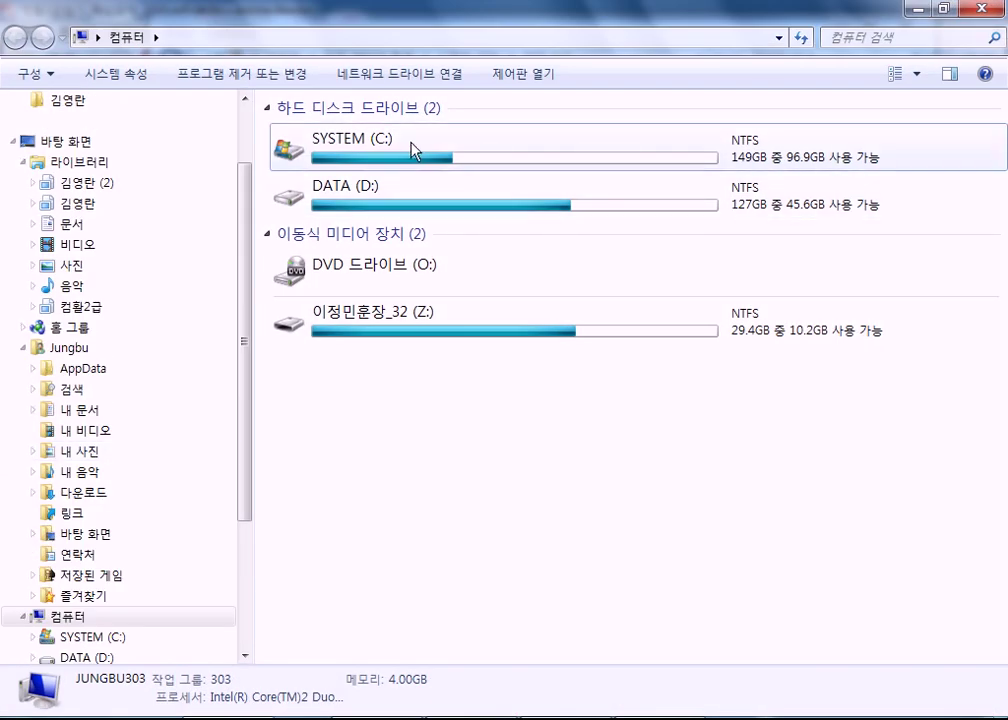
pyautogui.doubleClick(410, 146)
pyautogui.scroll(-1, 458, 470)
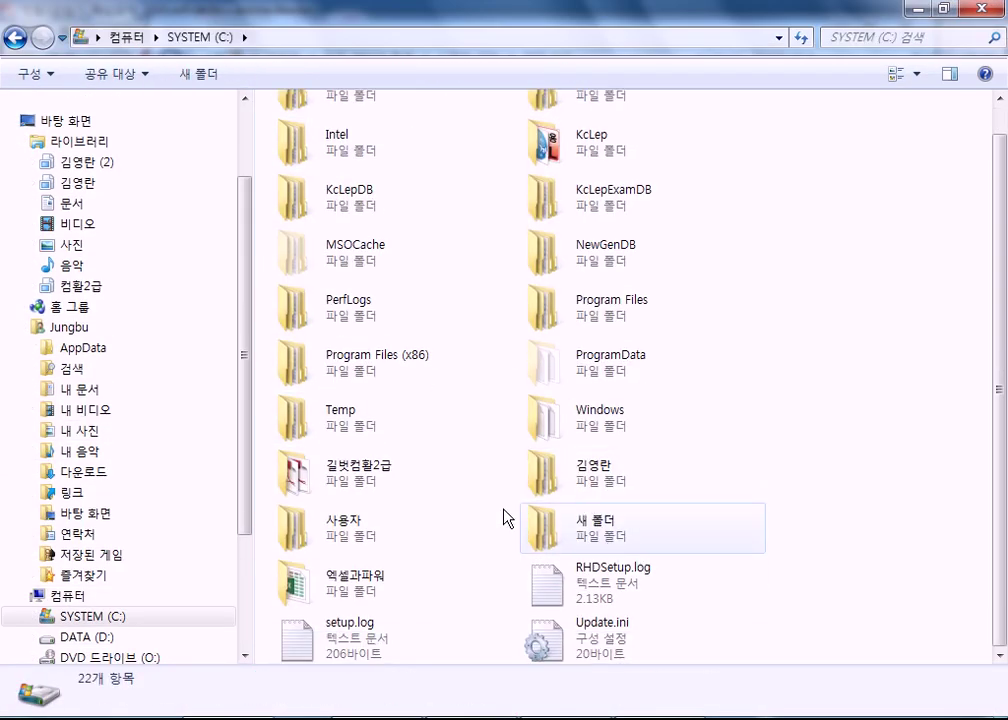
pyautogui.click(388, 538)
pyautogui.doubleClick(388, 538)
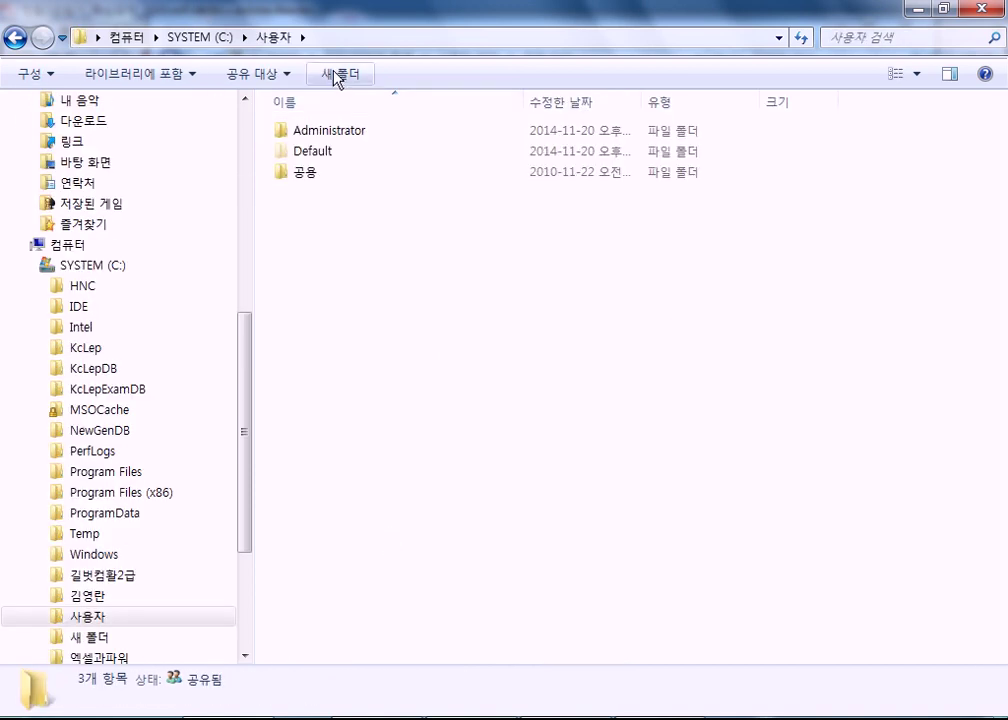
pyautogui.click(322, 135)
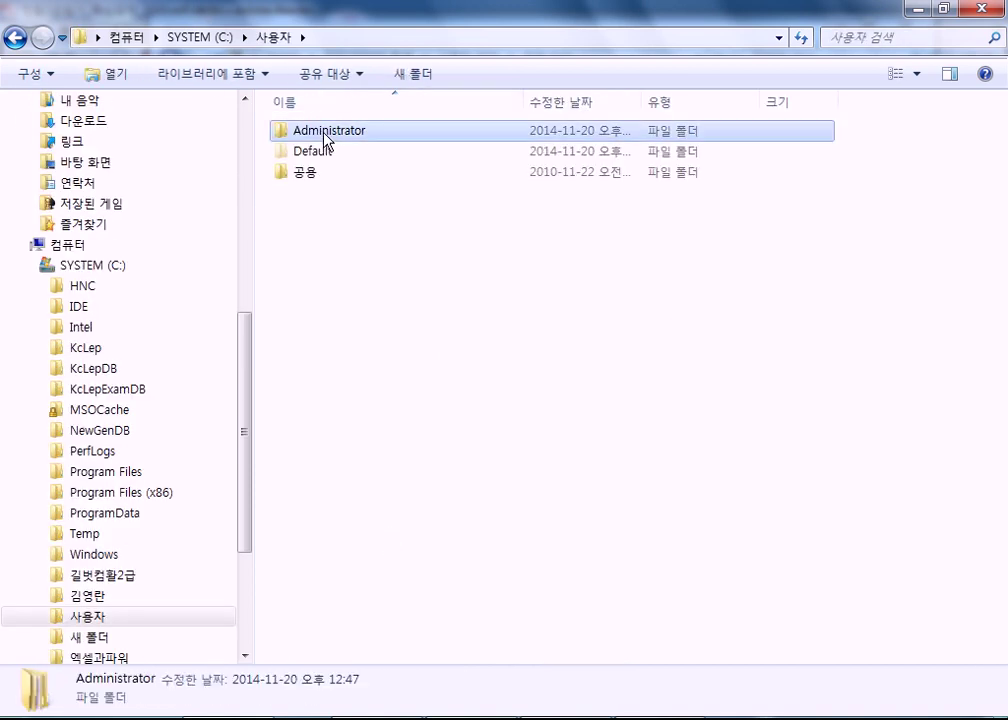
pyautogui.moveTo(295, 245); pyautogui.dragTo(360, 300)
pyautogui.moveTo(333, 344); pyautogui.dragTo(388, 403)
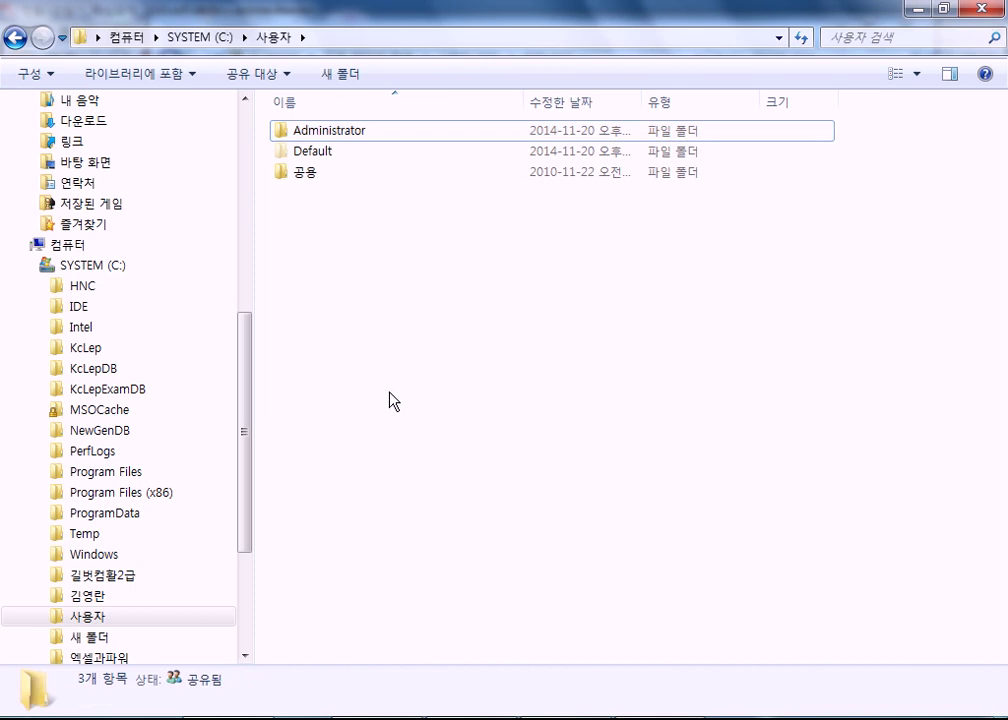
# Examine the subfolders of the Administrator account folder, and close the Explorer and Control Panel windows
pyautogui.click(312, 133)
pyautogui.doubleClick(312, 133)
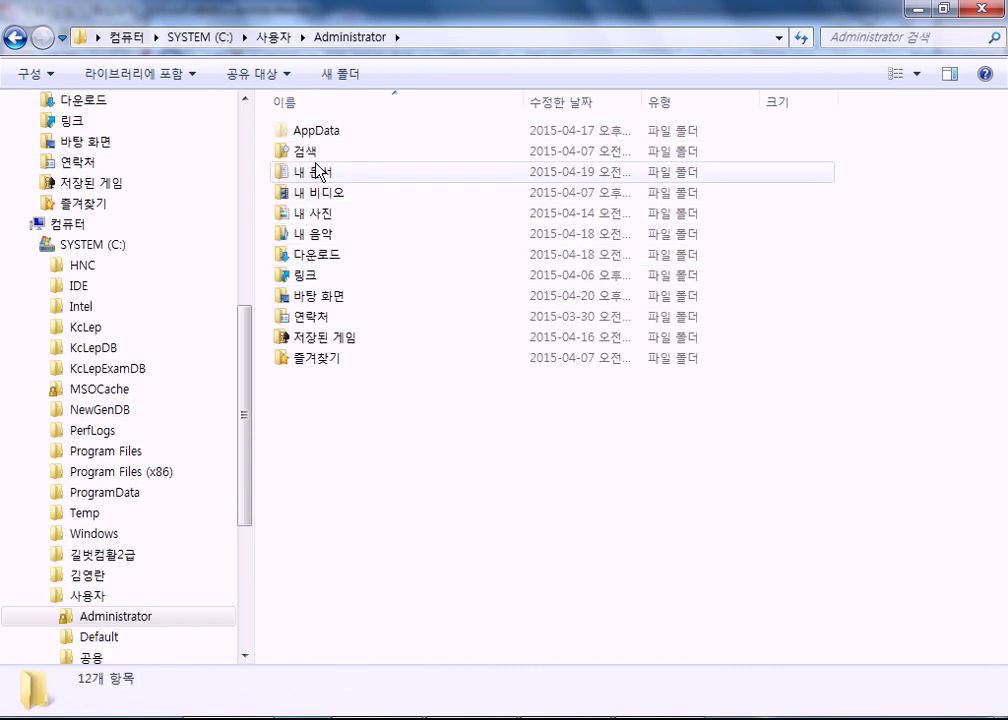
pyautogui.moveTo(318, 172)
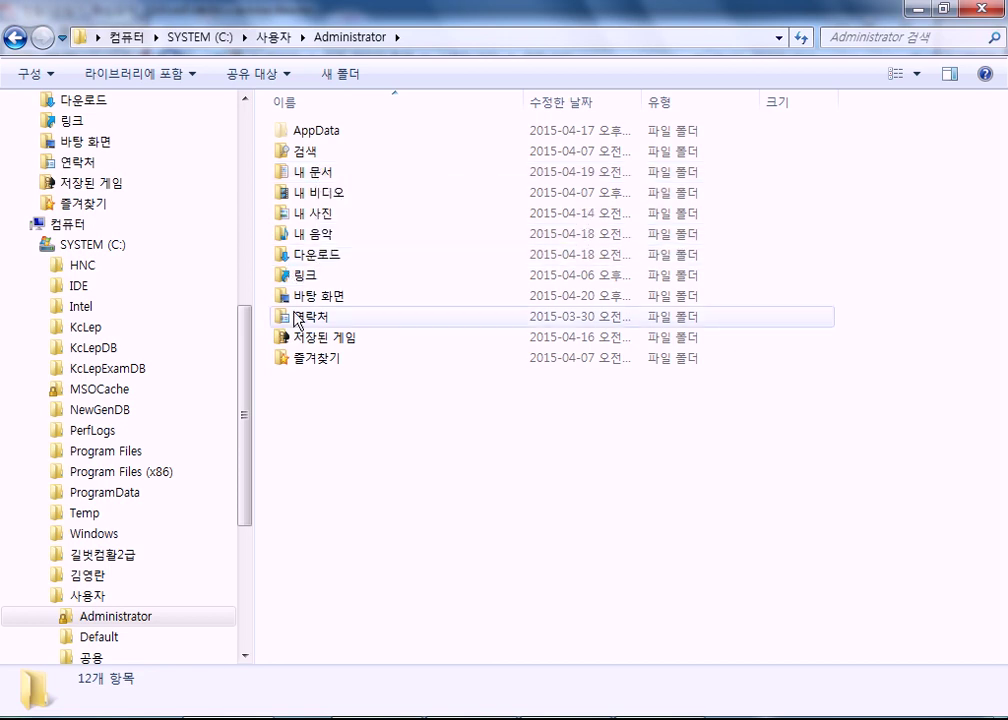
pyautogui.moveTo(320, 362)
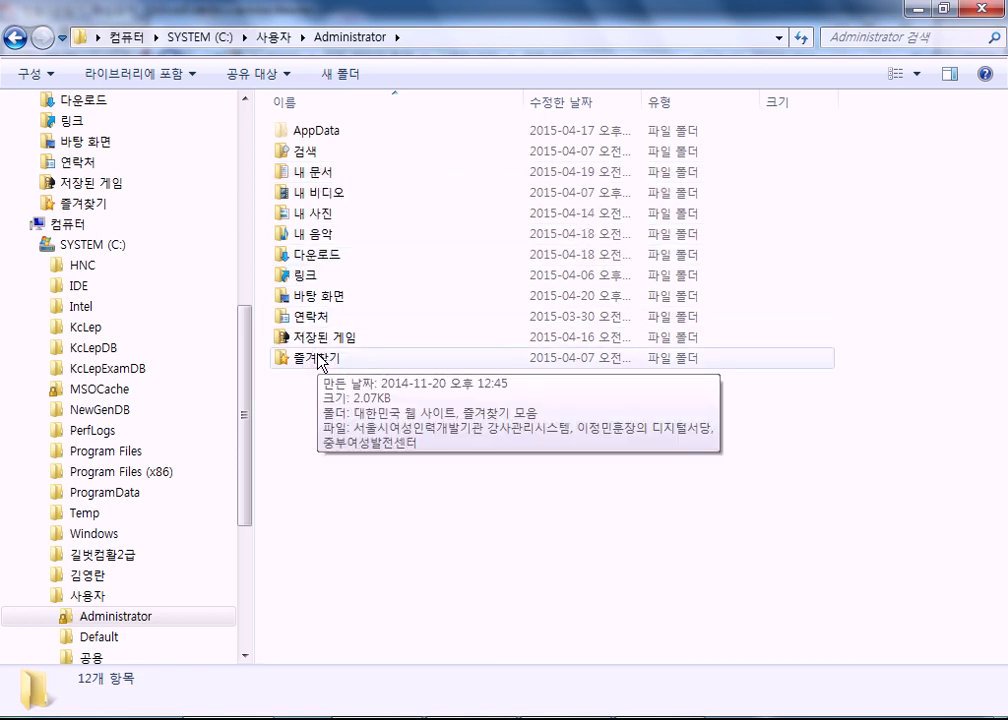
pyautogui.click(972, 9)
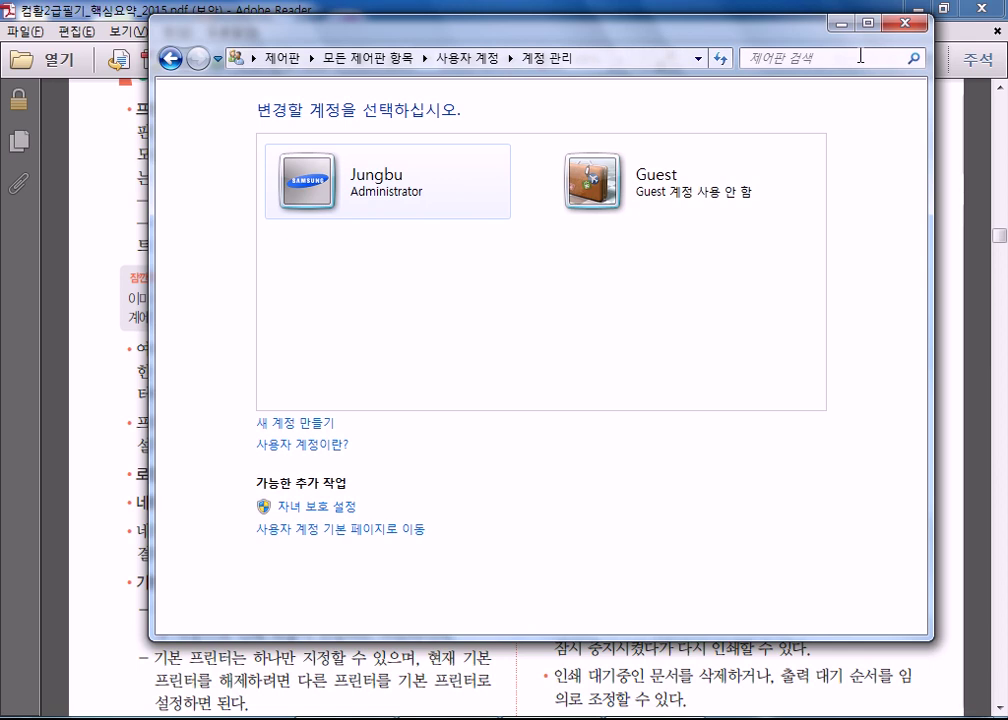
pyautogui.click(906, 22)
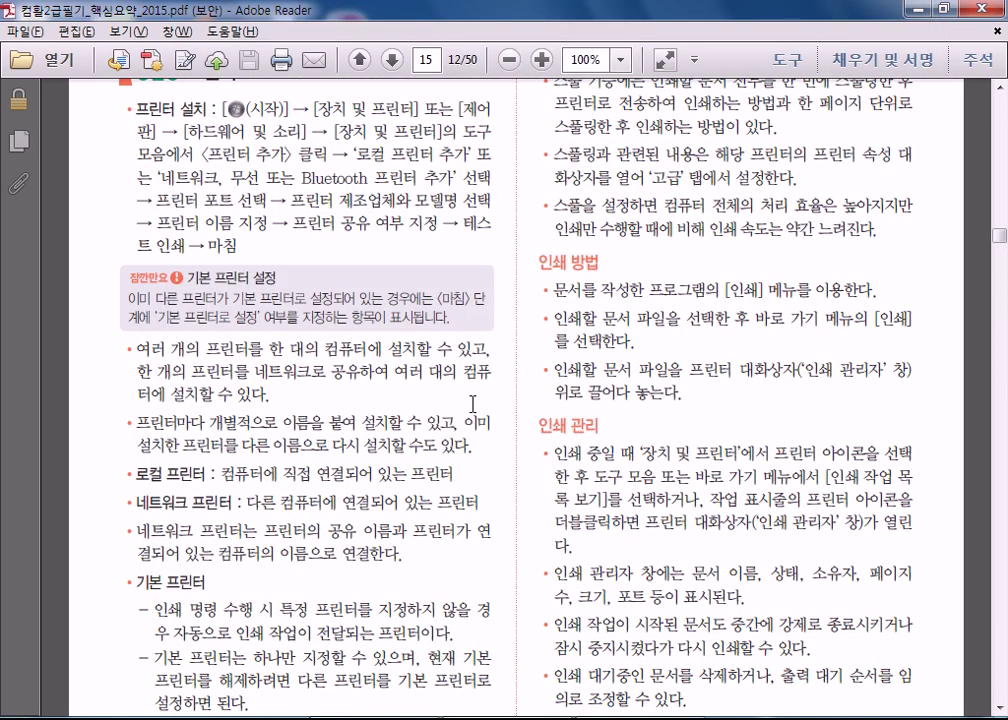
# Set the PDF zoom to 250% and bring the 프린터 설치 text of section 026 fully into view
pyautogui.scroll(2, 335, 335)
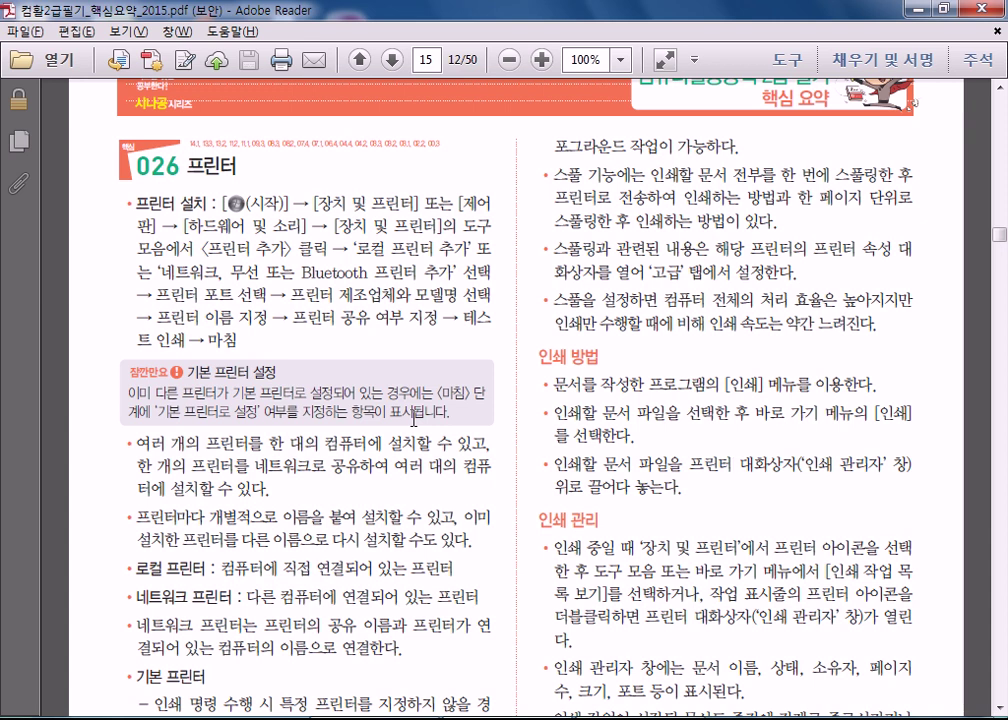
pyautogui.click(590, 59)
pyautogui.write('250')
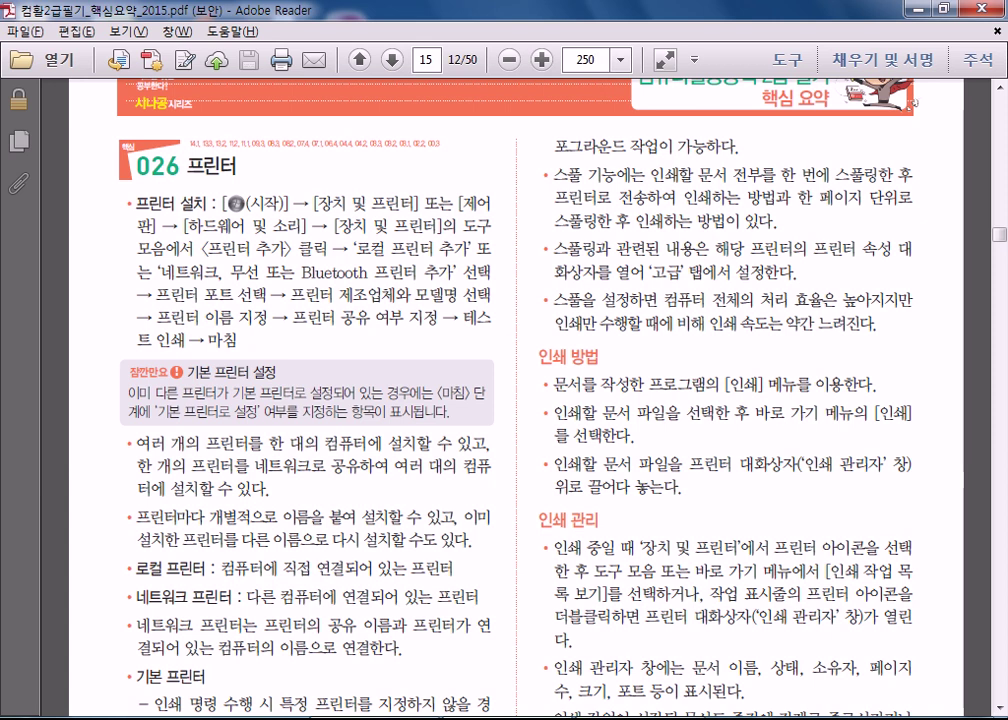
pyautogui.press('Return')
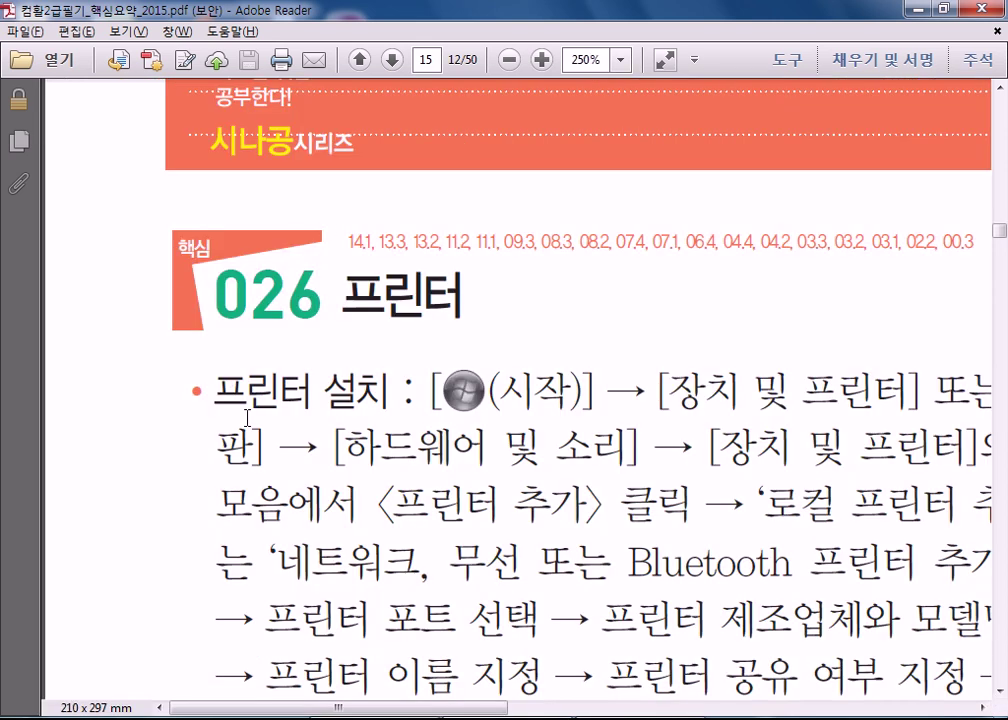
pyautogui.moveTo(423, 709); pyautogui.dragTo(467, 709)
pyautogui.scroll(-3, 430, 459)
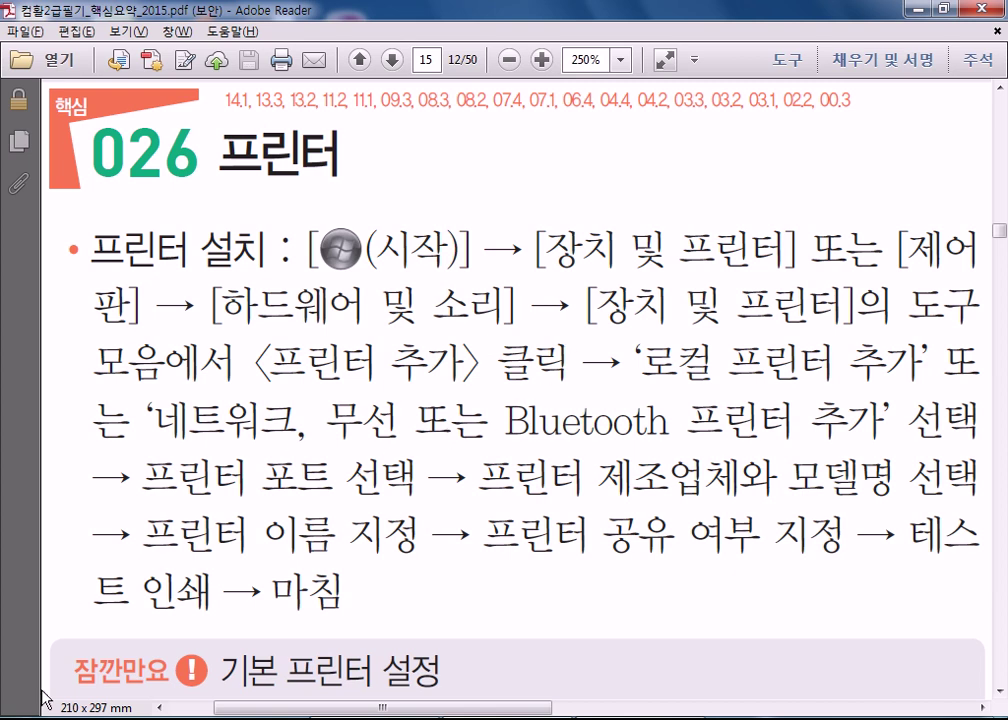
# Open 장치 및 프린터 and enable getting enhanced device icons and information from the Internet
pyautogui.press('super')
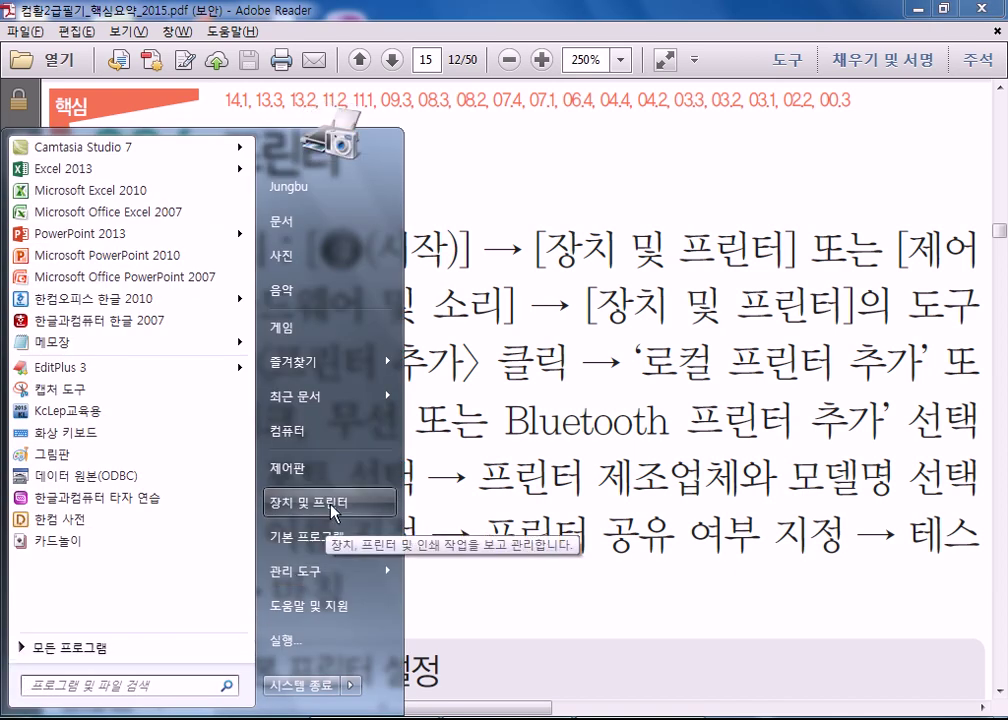
pyautogui.click(333, 503)
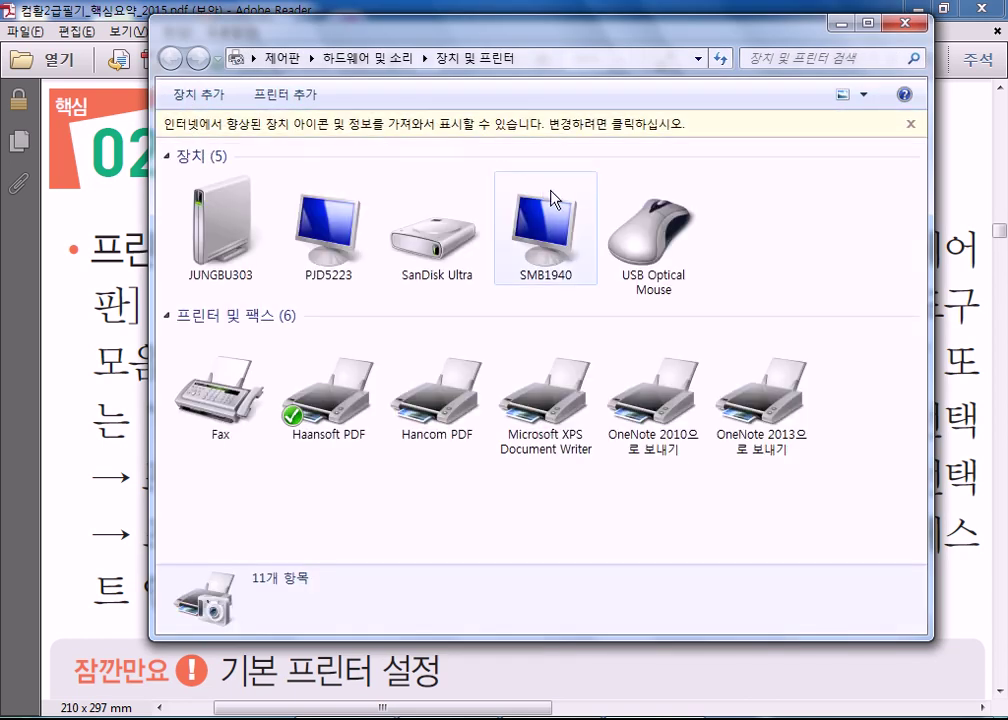
pyautogui.click(442, 126)
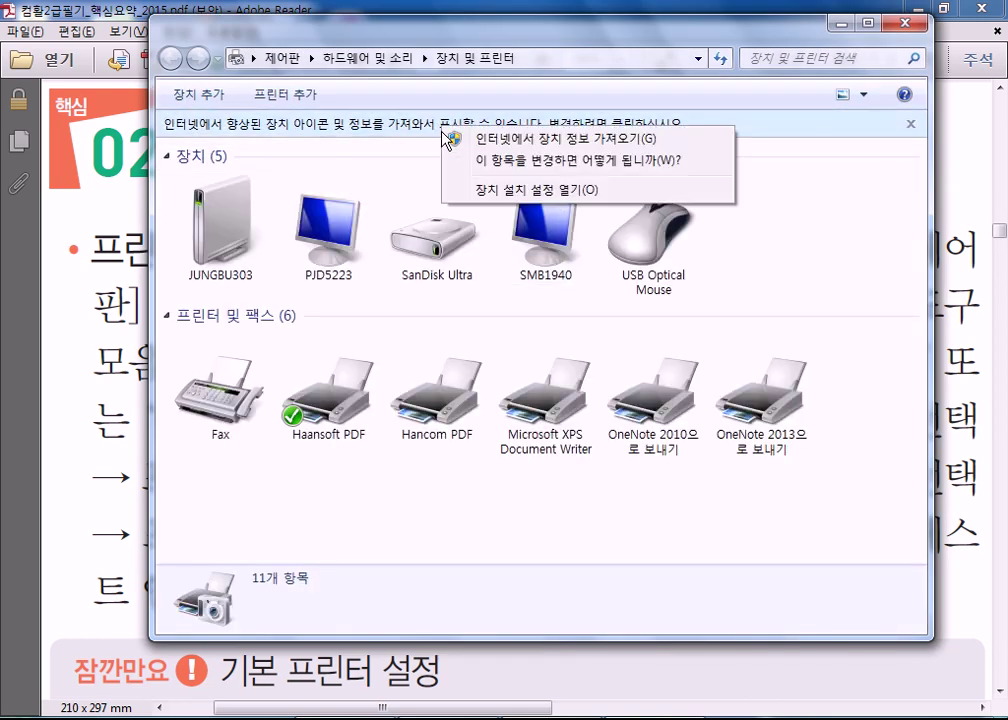
pyautogui.click(495, 140)
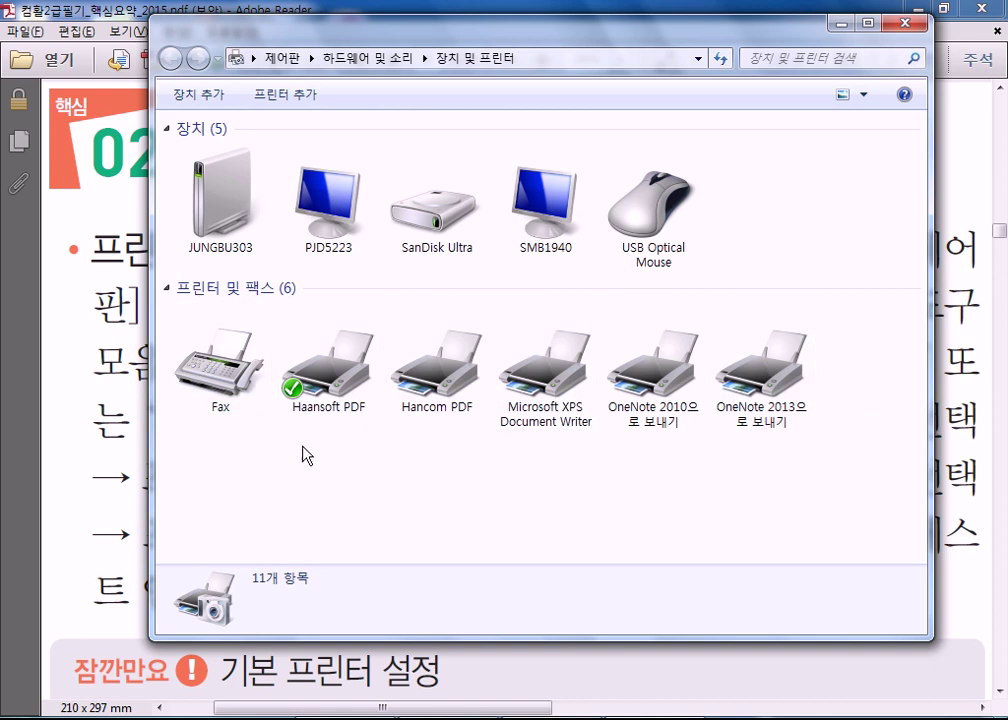
# View the printer type choices in the 프린터 추가 wizard, search for network, wireless or Bluetooth printers, and cancel
pyautogui.click(266, 96)
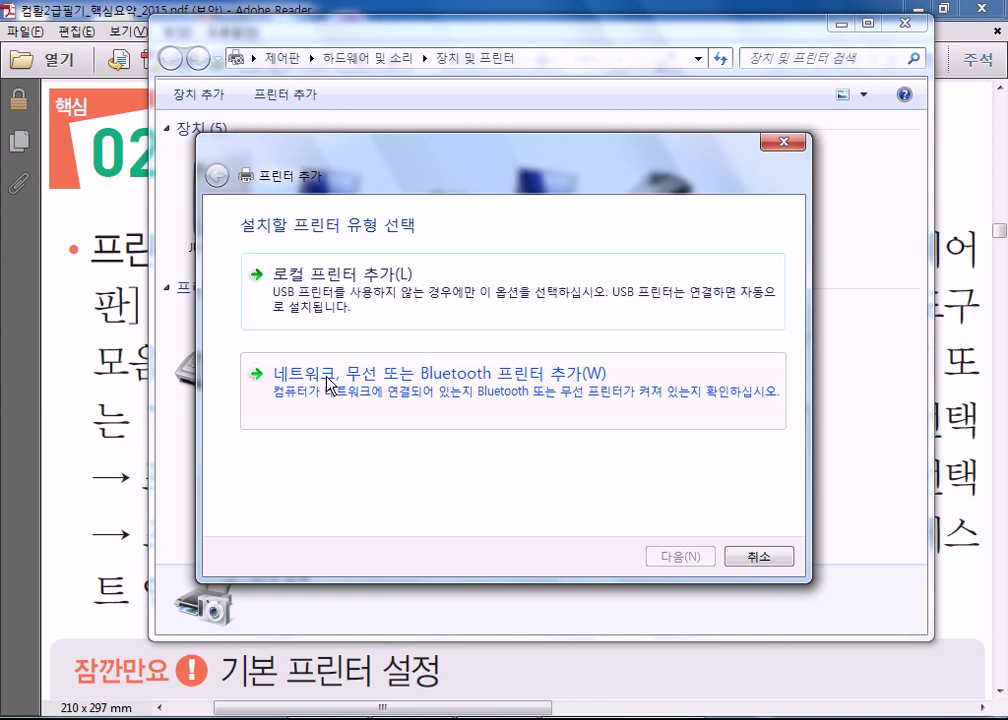
pyautogui.click(245, 377)
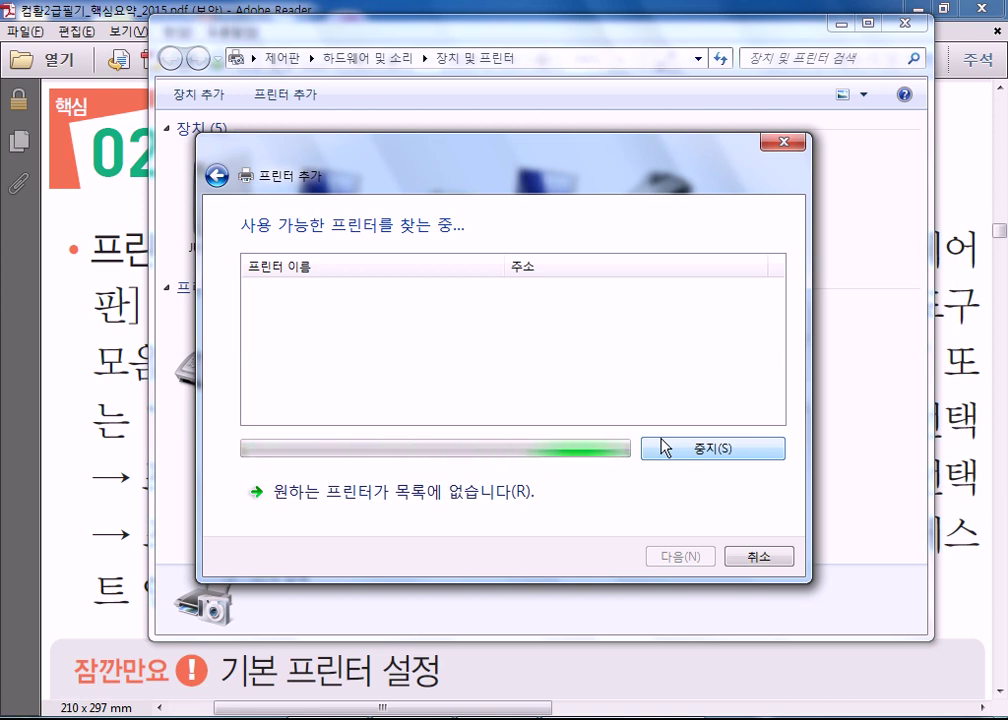
pyautogui.click(740, 567)
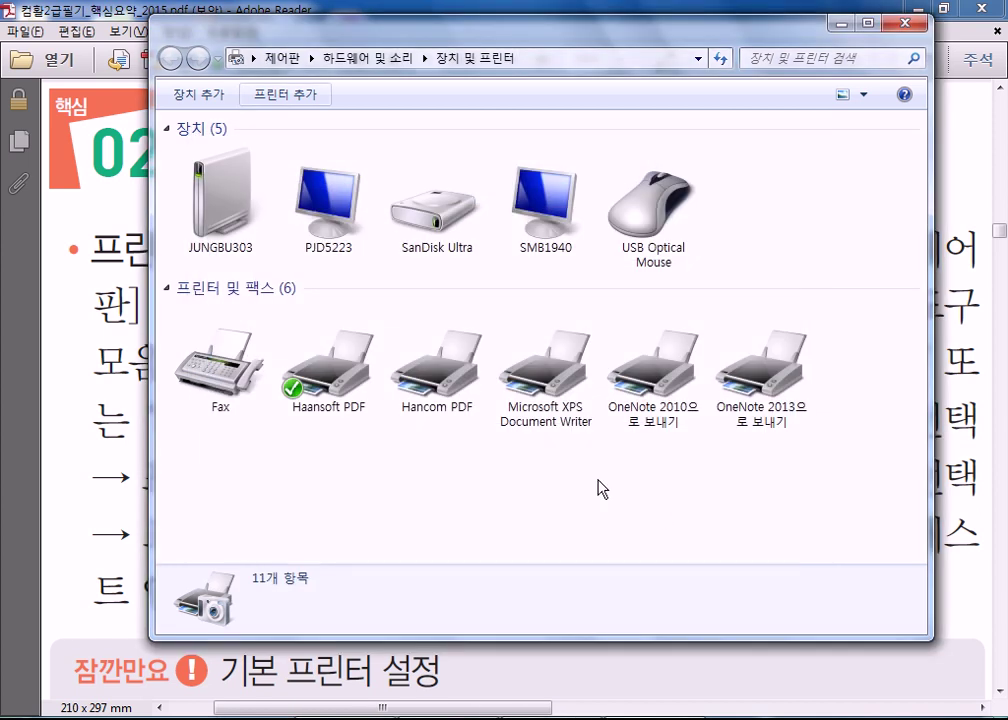
# Start adding a local printer and choose the existing port LPT1: (프린터 포트)
pyautogui.click(275, 97)
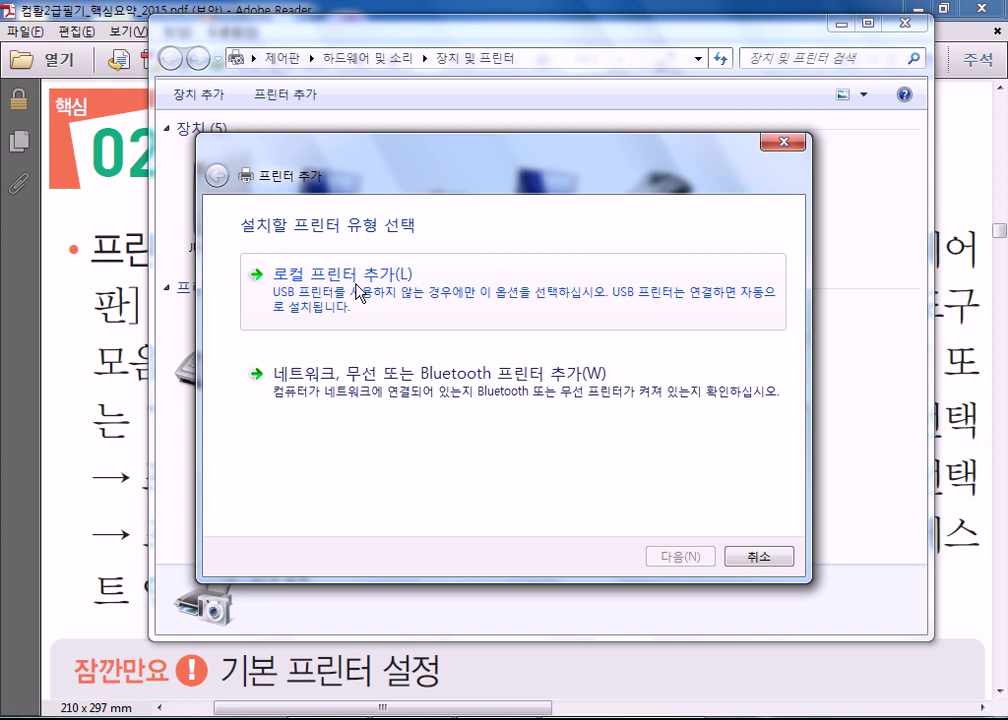
pyautogui.click(333, 307)
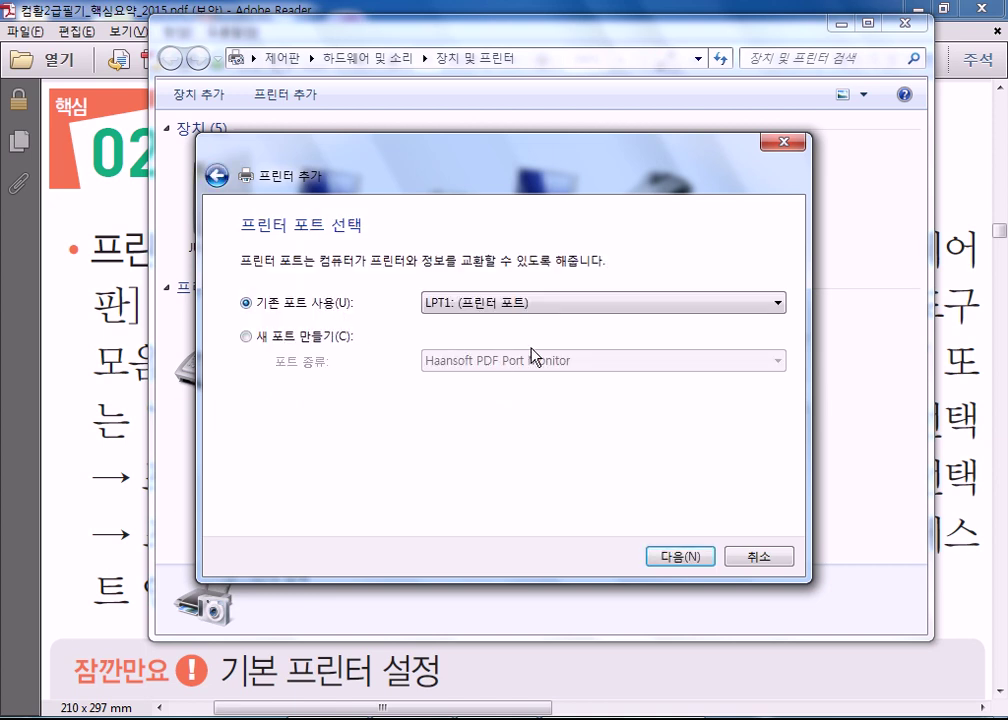
pyautogui.click(568, 314)
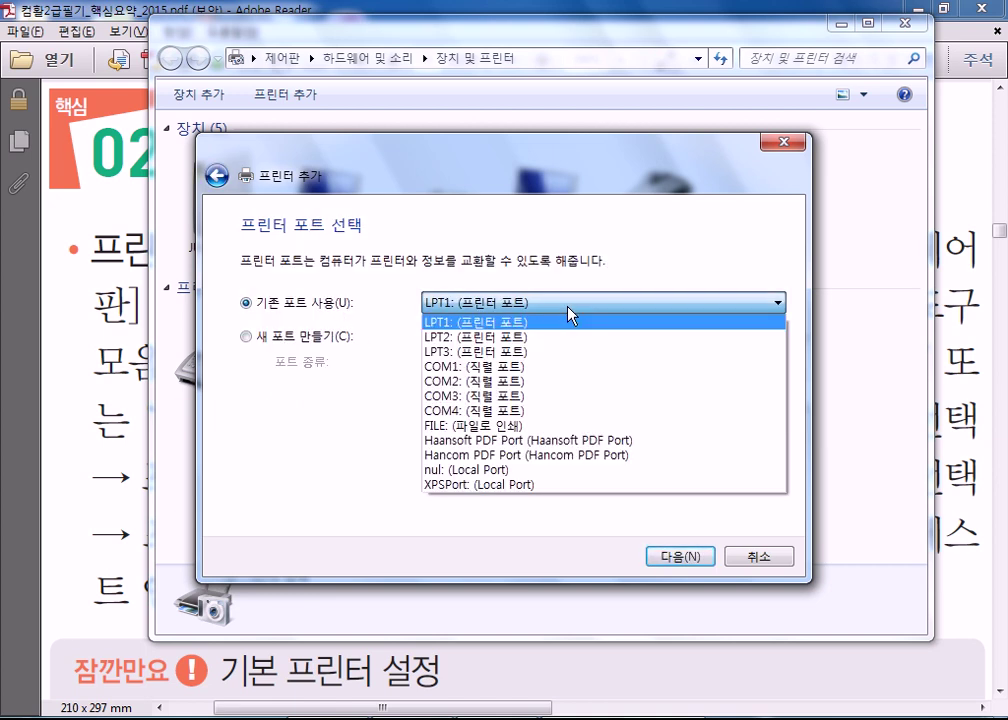
pyautogui.click(568, 318)
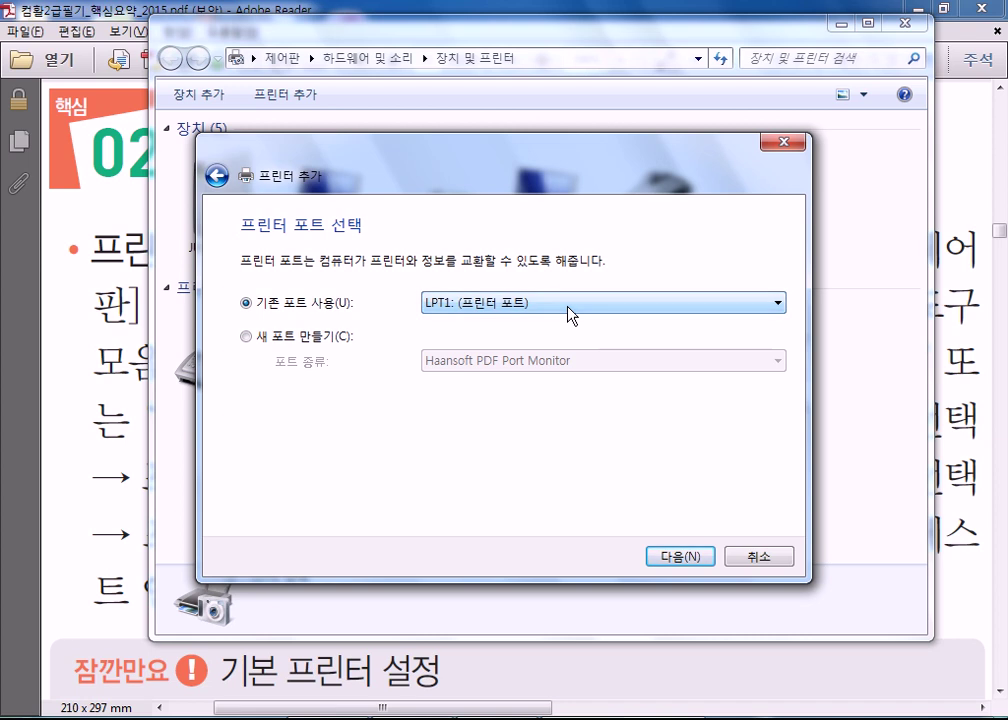
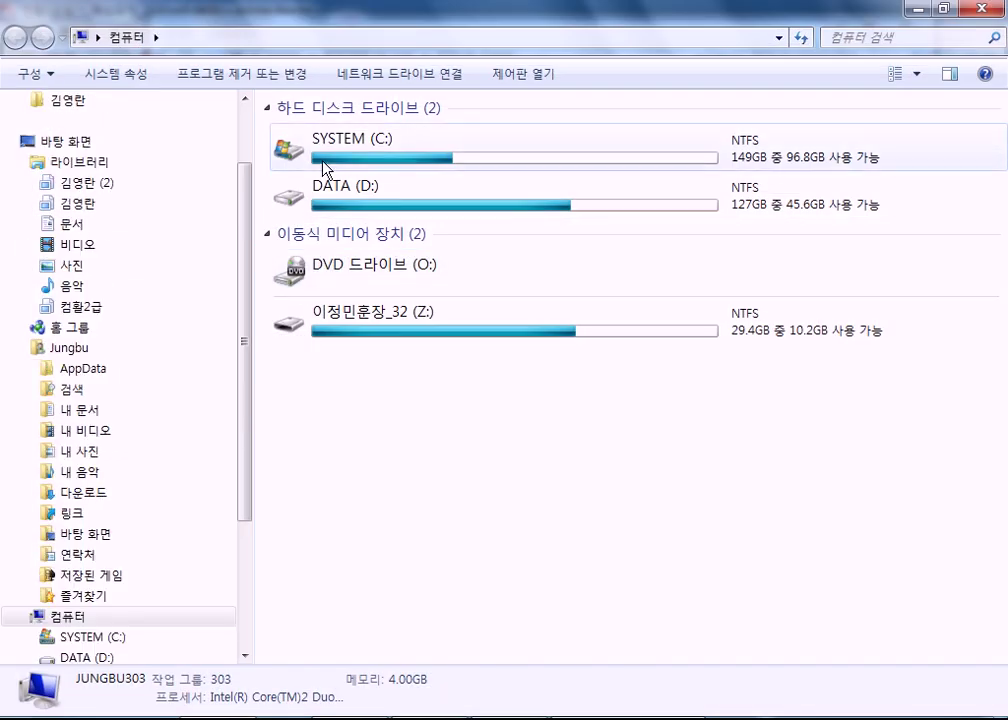
# Open the image PC의 뒷모습.JPG from the 강의자료 > PC활용&정비관련 folder on removable drive Z:
pyautogui.doubleClick(344, 322)
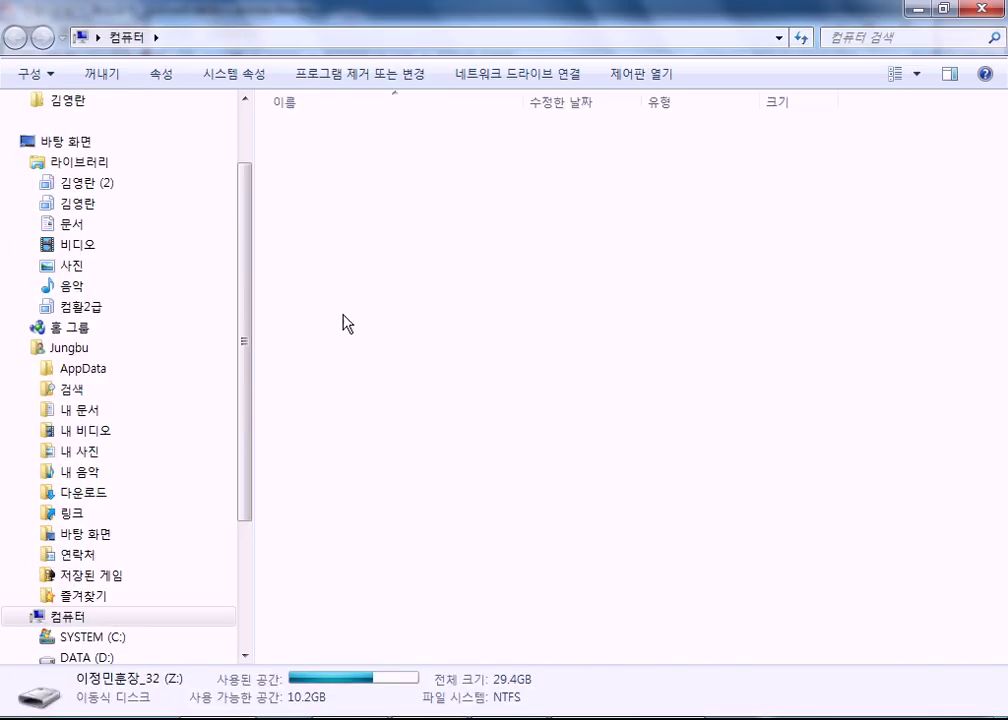
pyautogui.doubleClick(327, 264)
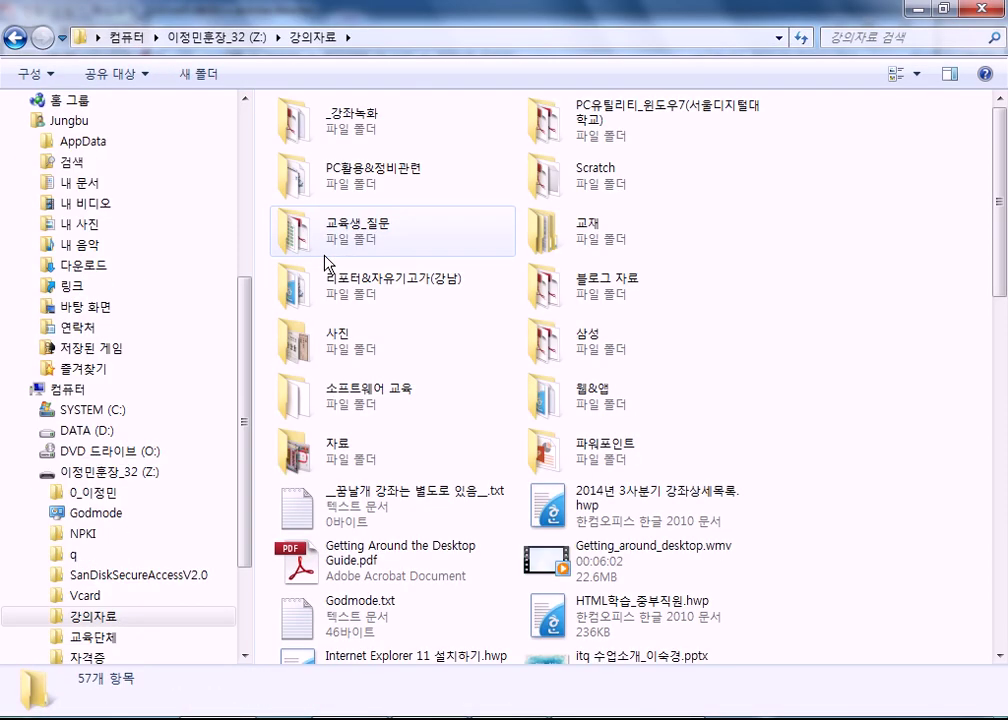
pyautogui.scroll(-10, 541, 455)
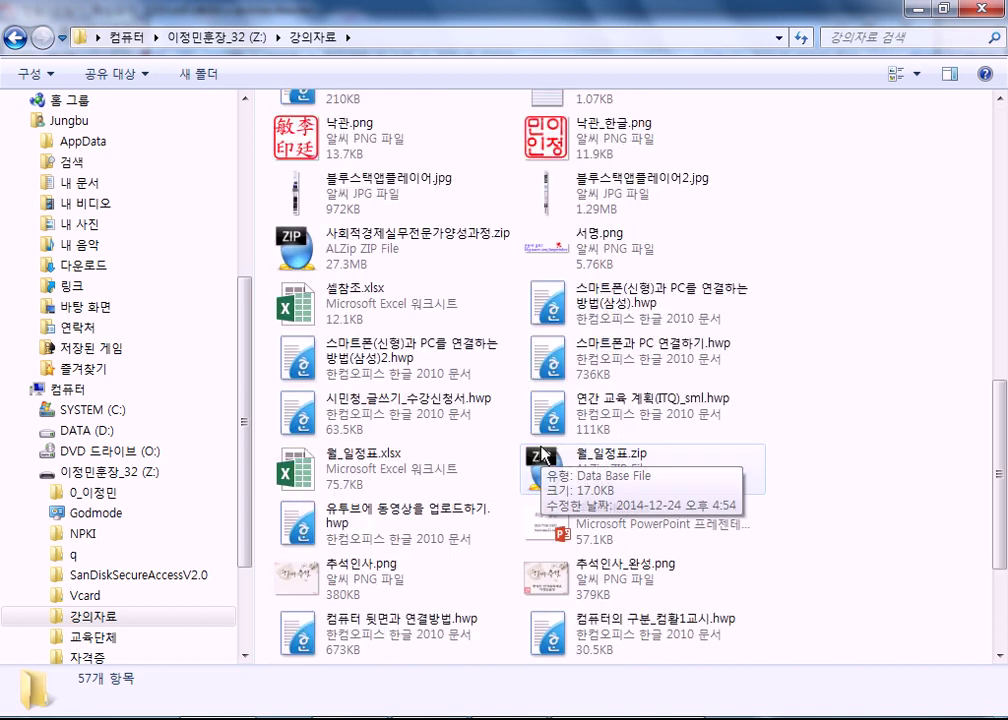
pyautogui.scroll(10, 541, 455)
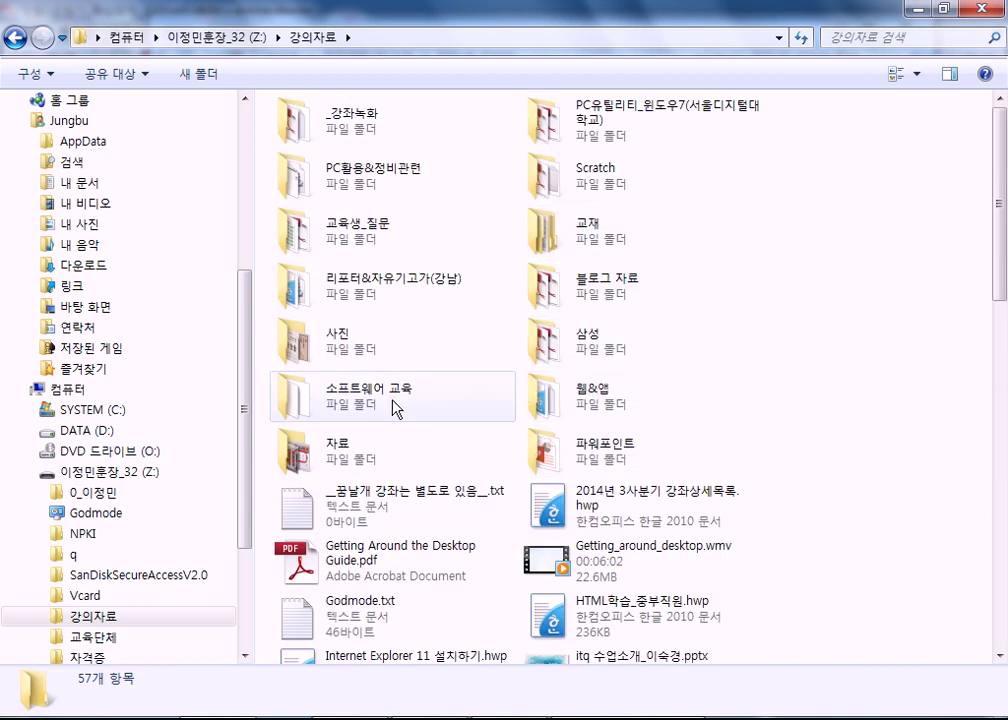
pyautogui.click(578, 118)
pyautogui.doubleClick(403, 187)
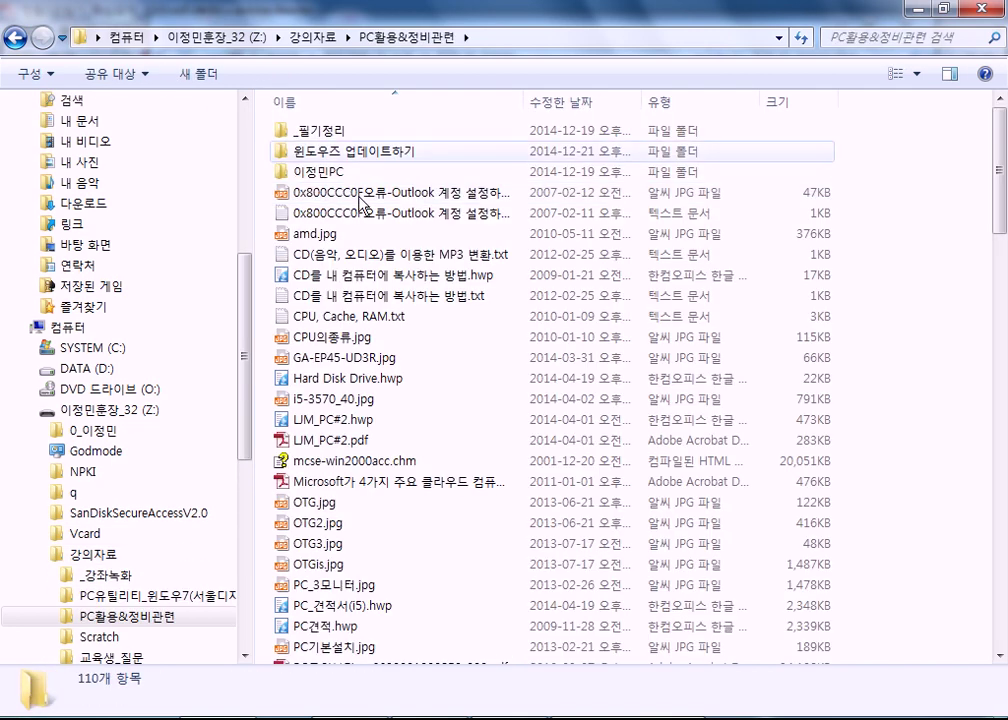
pyautogui.scroll(-7, 352, 362)
pyautogui.click(390, 343)
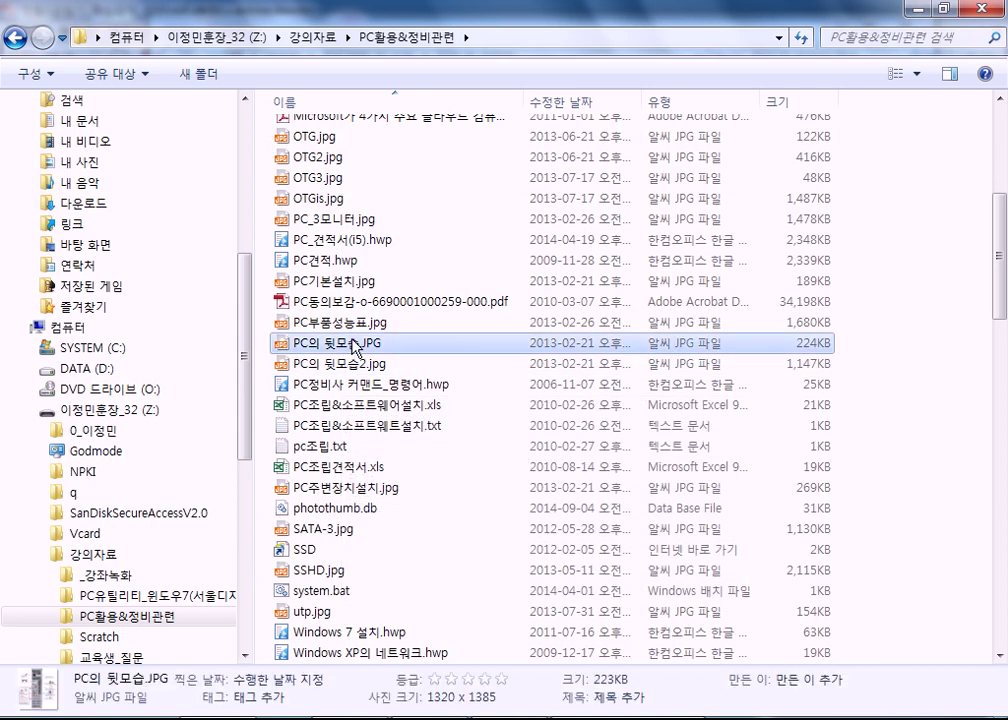
pyautogui.doubleClick(502, 344)
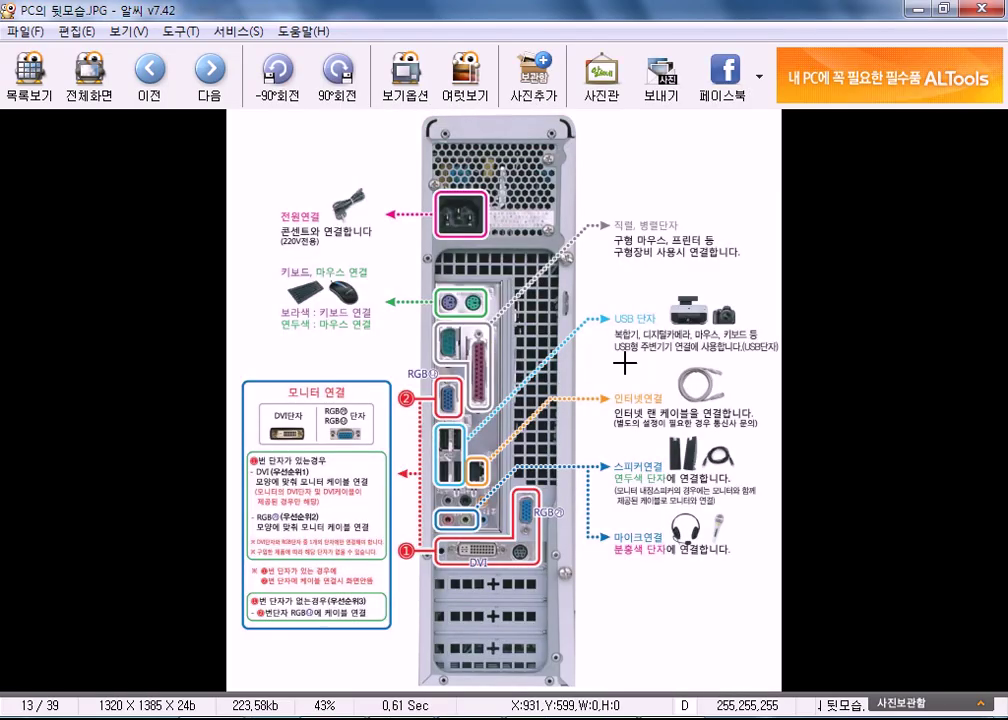
# Examine the serial, parallel, USB, monitor and audio ports up close in the PC rear-view diagram
pyautogui.scroll(5, 727, 390)
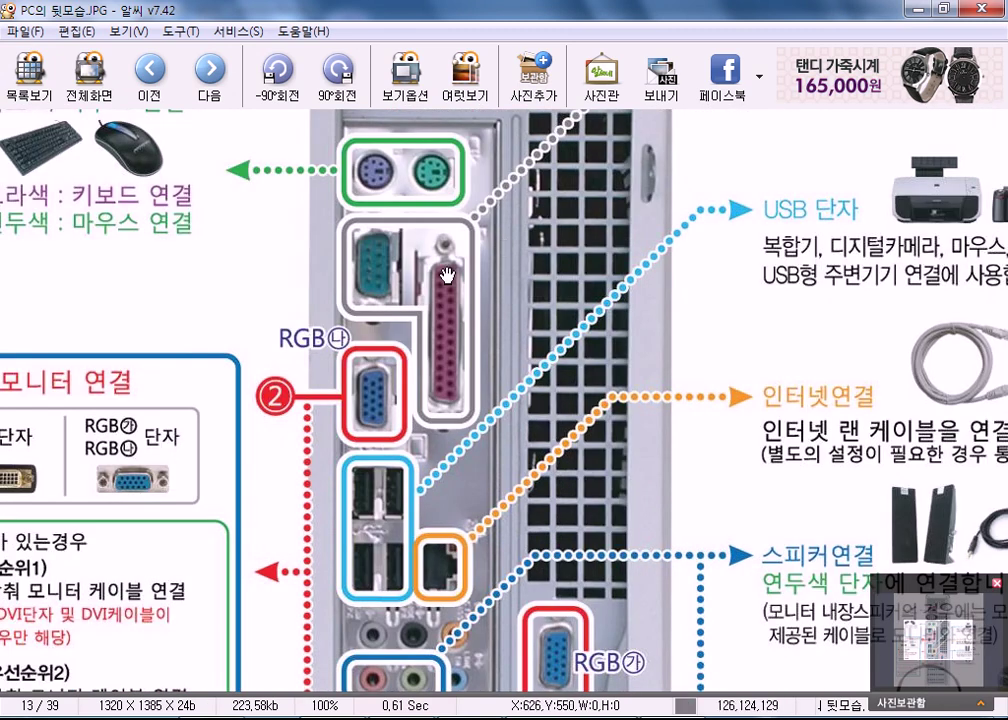
pyautogui.moveTo(443, 298); pyautogui.dragTo(373, 520)
pyautogui.moveTo(545, 403); pyautogui.dragTo(685, 148)
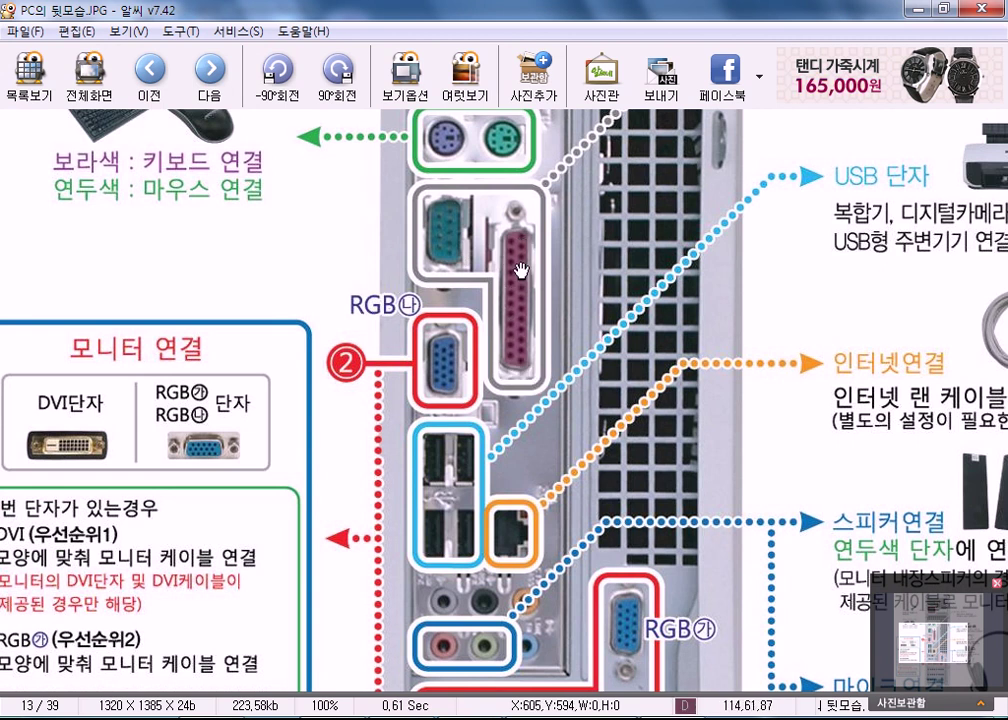
pyautogui.moveTo(522, 270); pyautogui.dragTo(470, 336)
pyautogui.moveTo(372, 141); pyautogui.dragTo(376, 184)
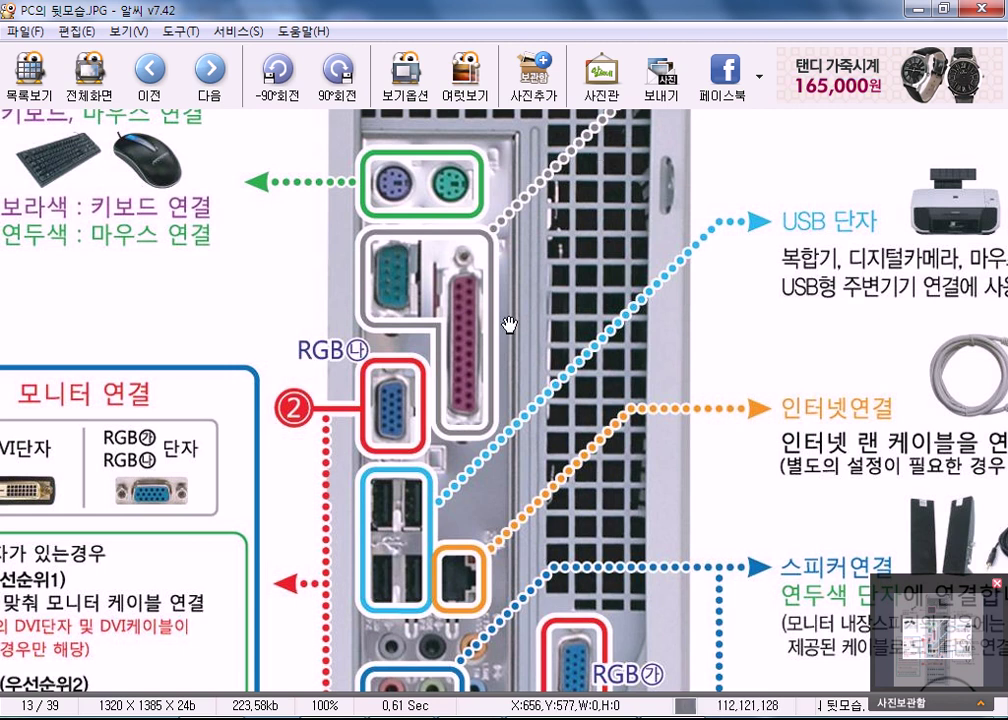
pyautogui.moveTo(447, 479); pyautogui.dragTo(519, 226)
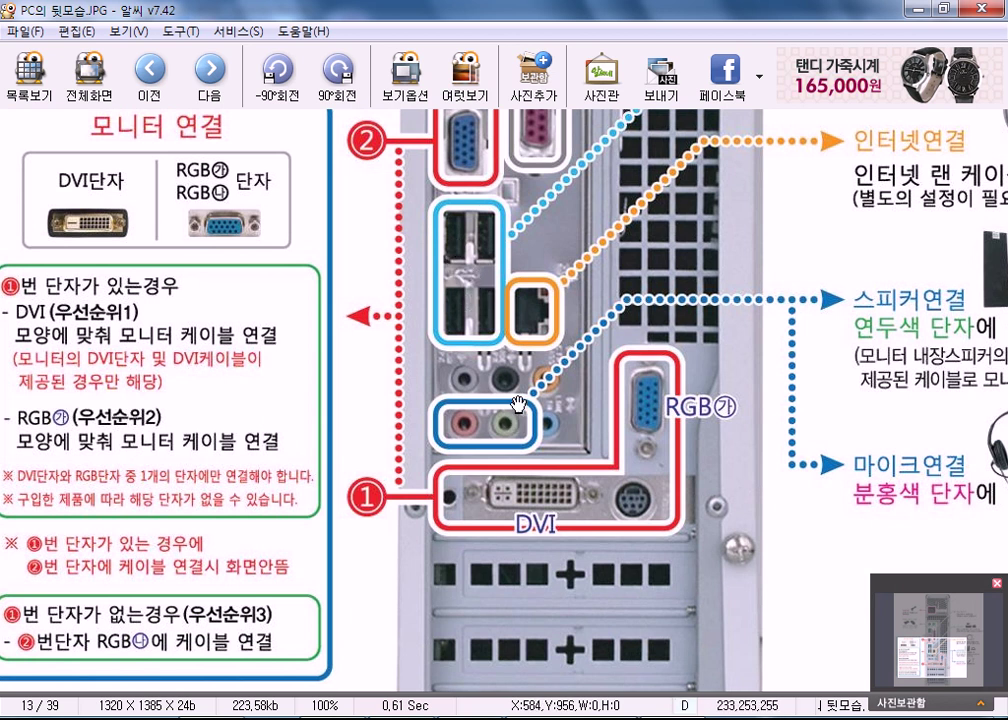
pyautogui.moveTo(431, 160); pyautogui.dragTo(428, 211)
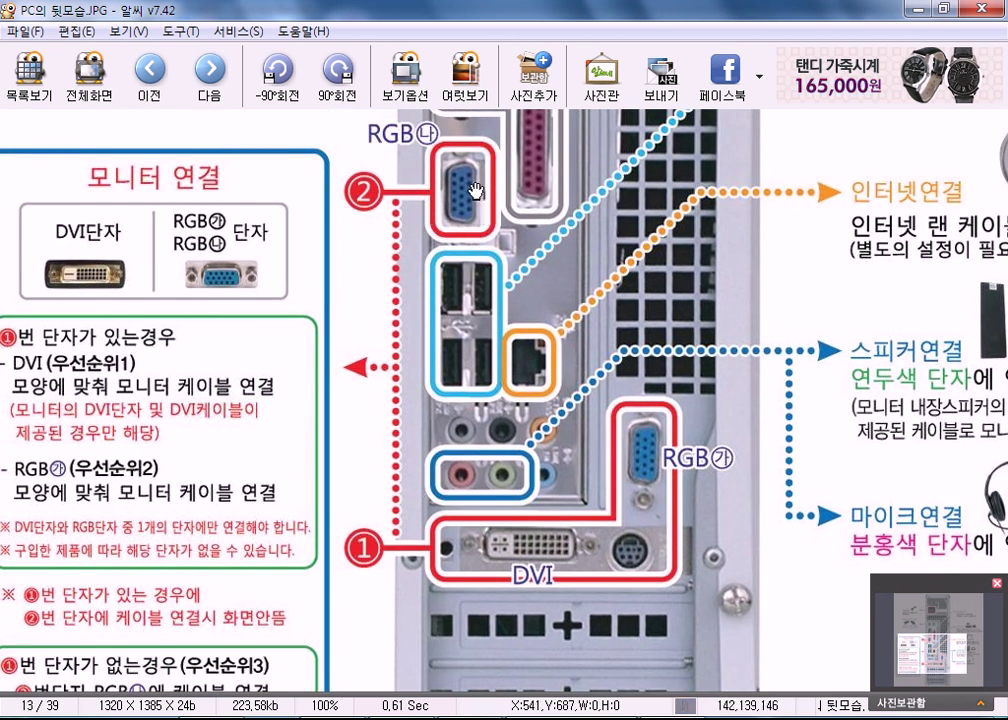
pyautogui.moveTo(475, 190); pyautogui.dragTo(455, 357)
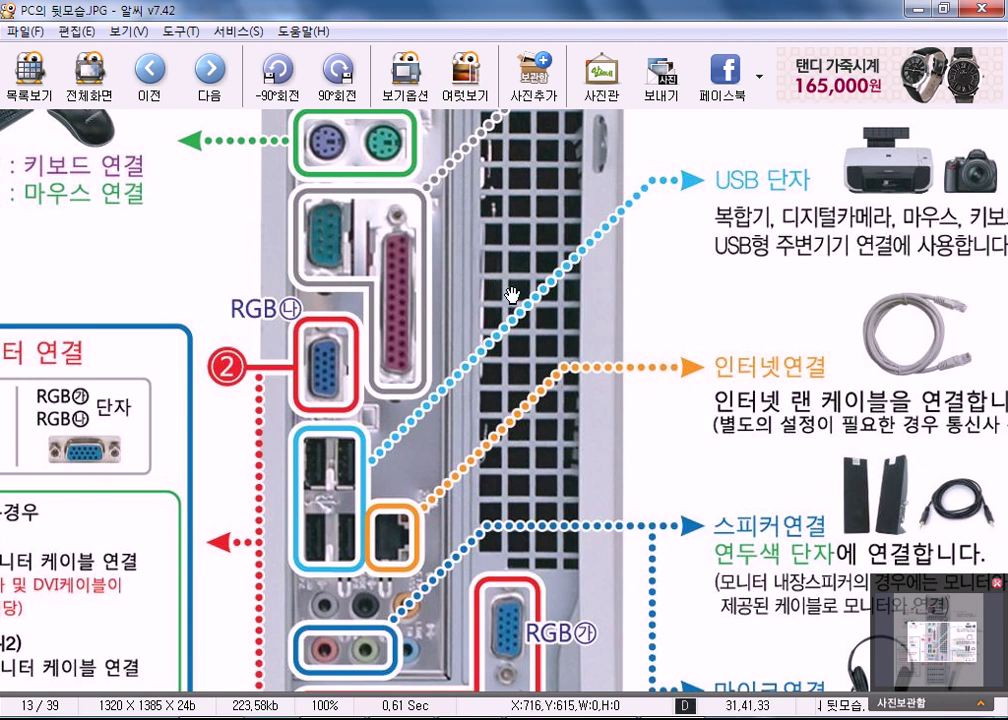
# View the second rear-view image PC의 뒷모습2.jpg, close the image viewer, and stop the ALTools update
pyautogui.scroll(-1, 511, 281)
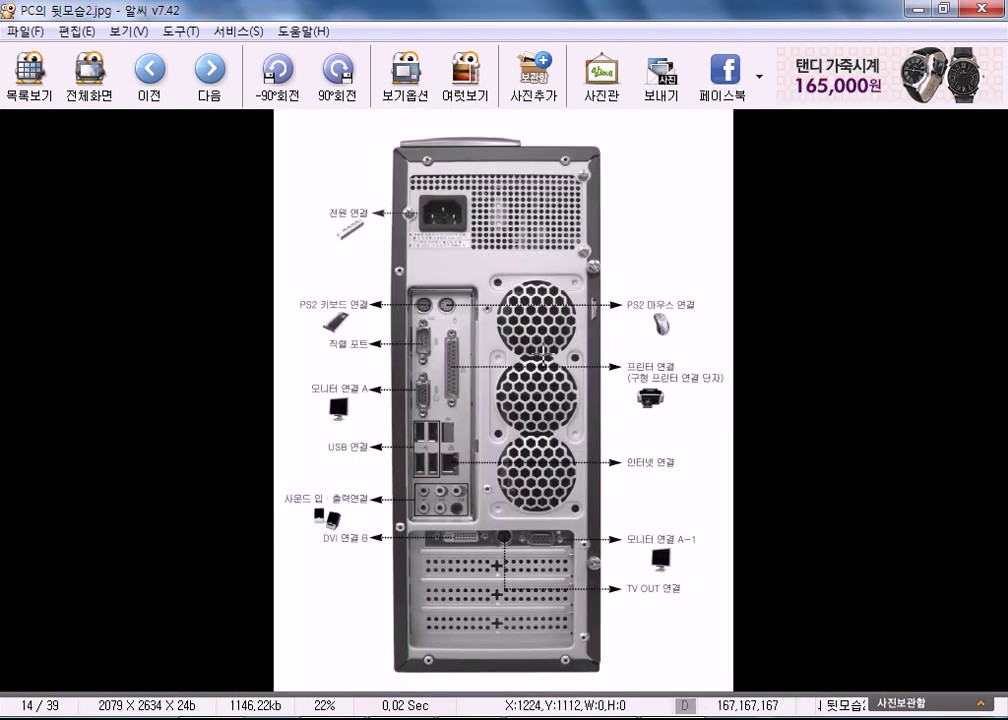
pyautogui.scroll(-1, 541, 345)
pyautogui.scroll(1, 541, 330)
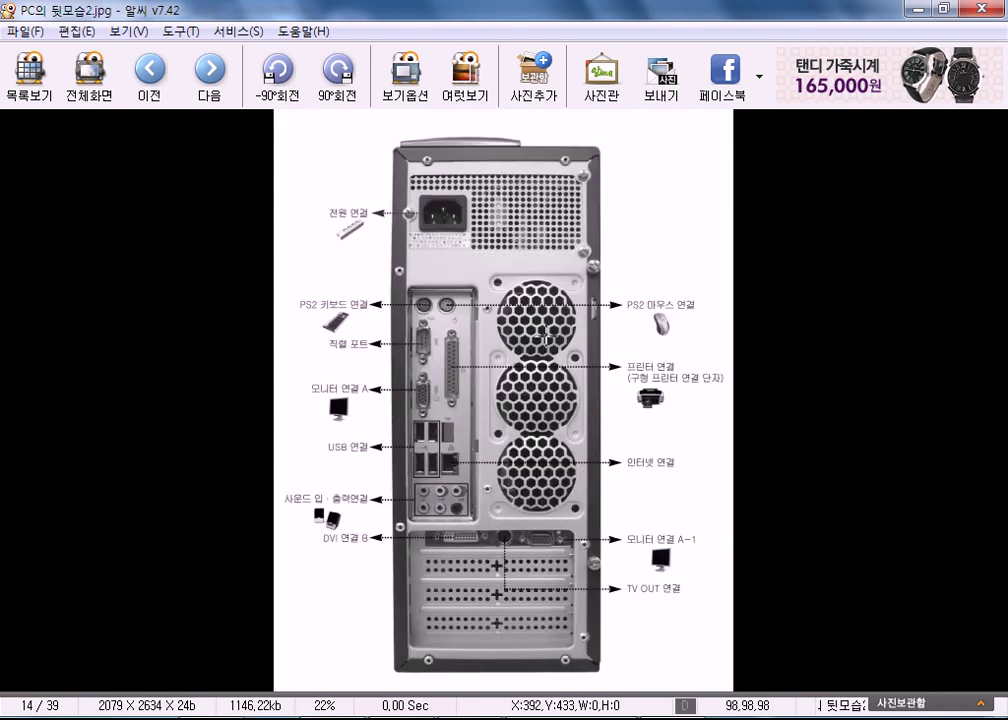
pyautogui.click(970, 9)
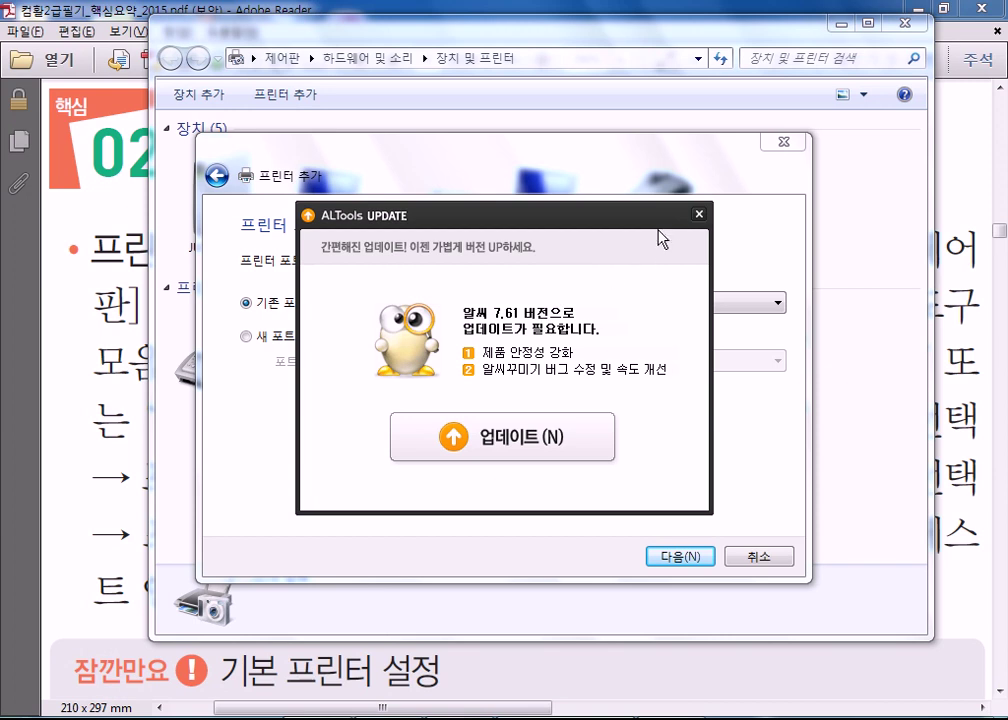
pyautogui.click(699, 216)
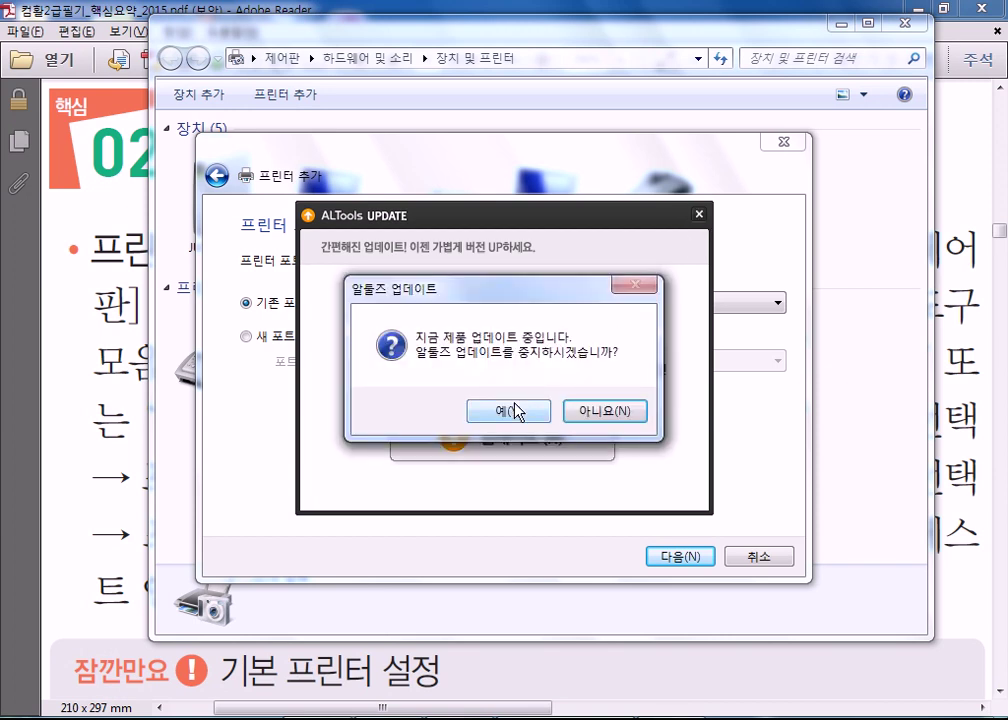
pyautogui.click(510, 412)
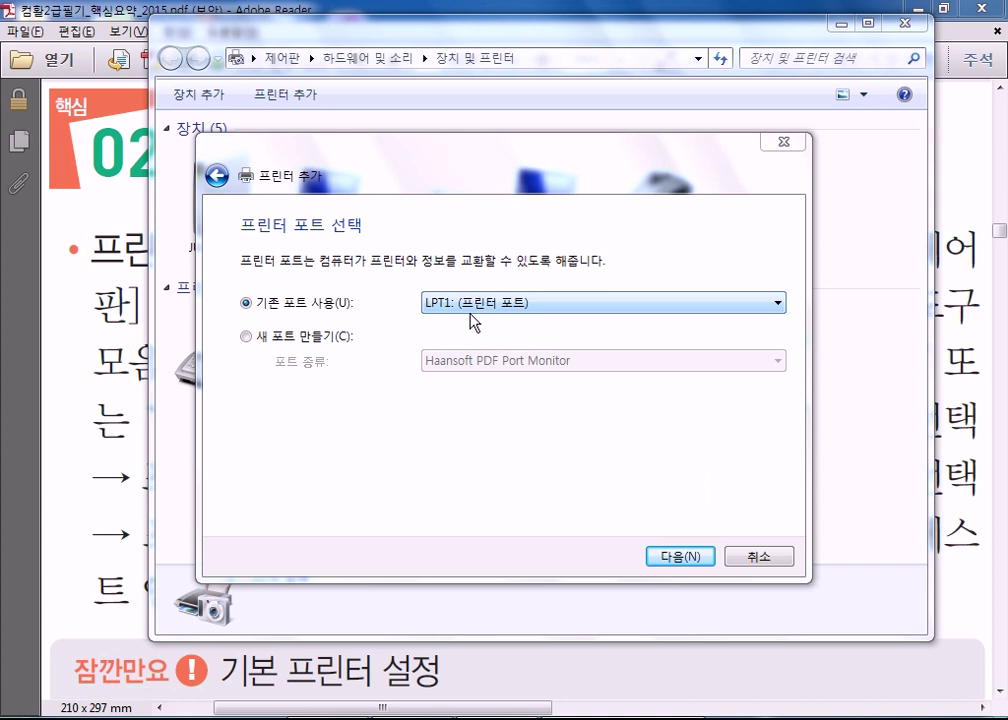
# Install the Epson Stylus Photo RX600 (M) driver on the selected port, keeping the suggested printer name
pyautogui.click(686, 557)
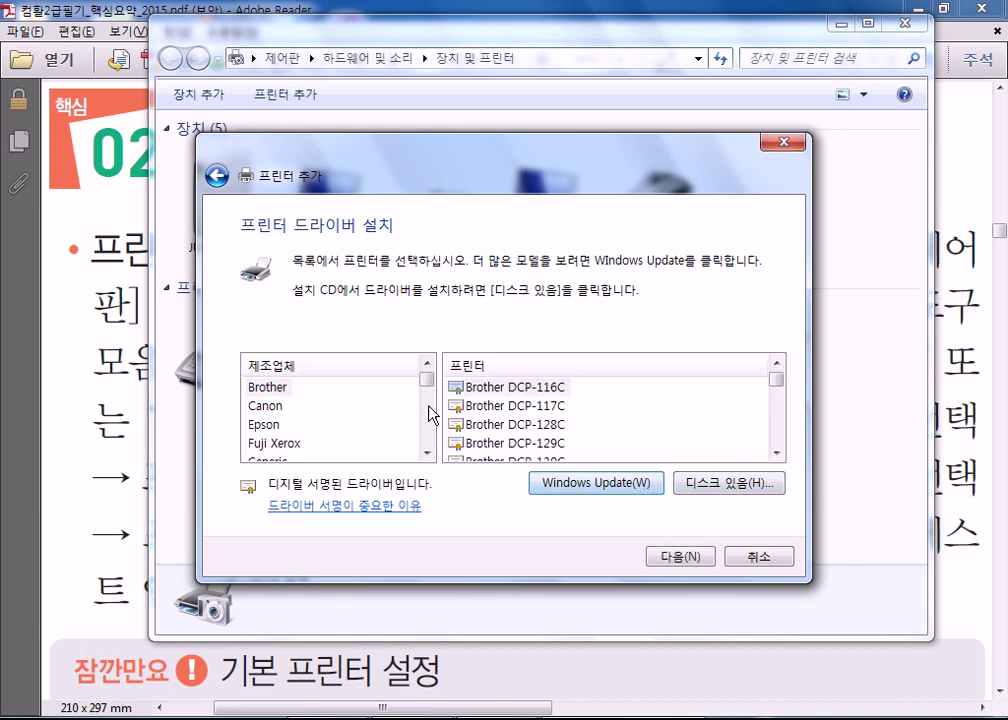
pyautogui.moveTo(422, 158); pyautogui.dragTo(462, 51)
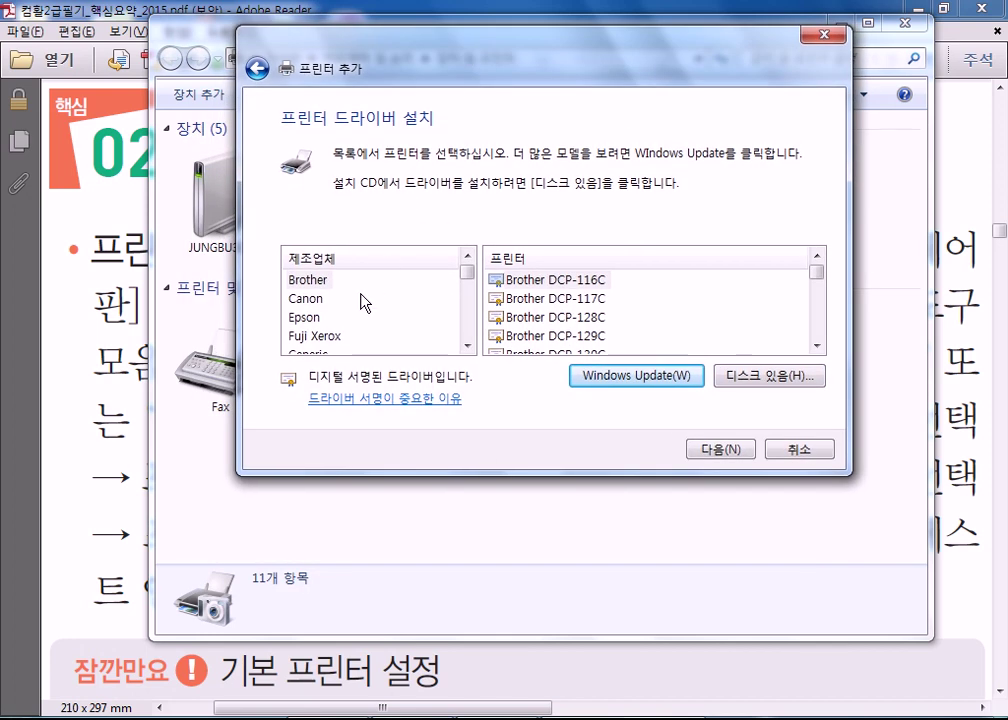
pyautogui.click(320, 325)
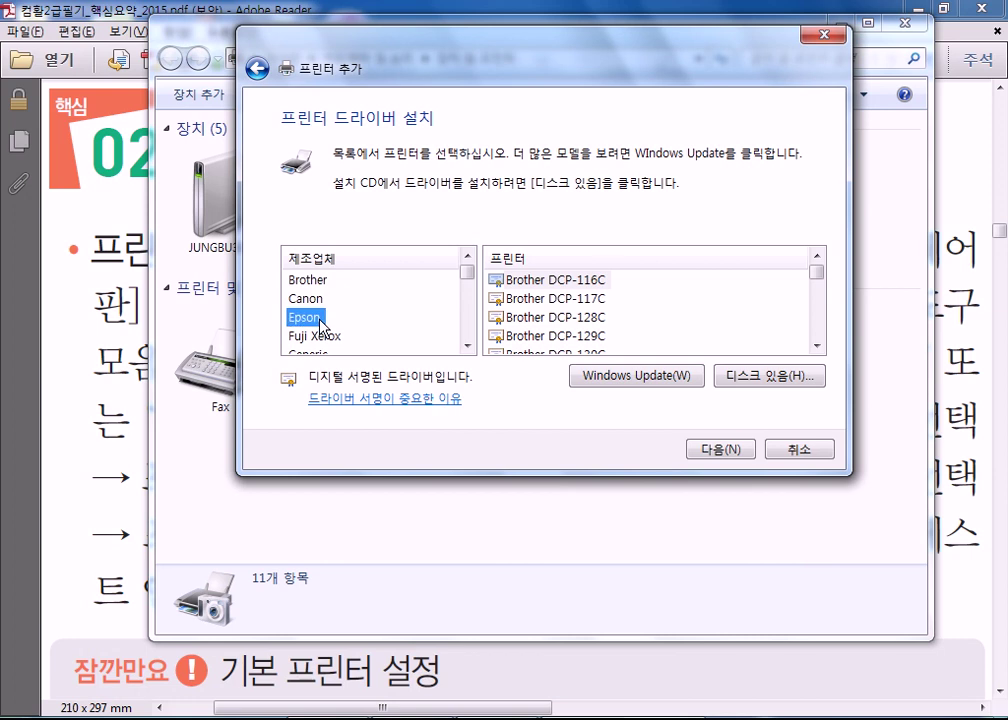
pyautogui.click(556, 318)
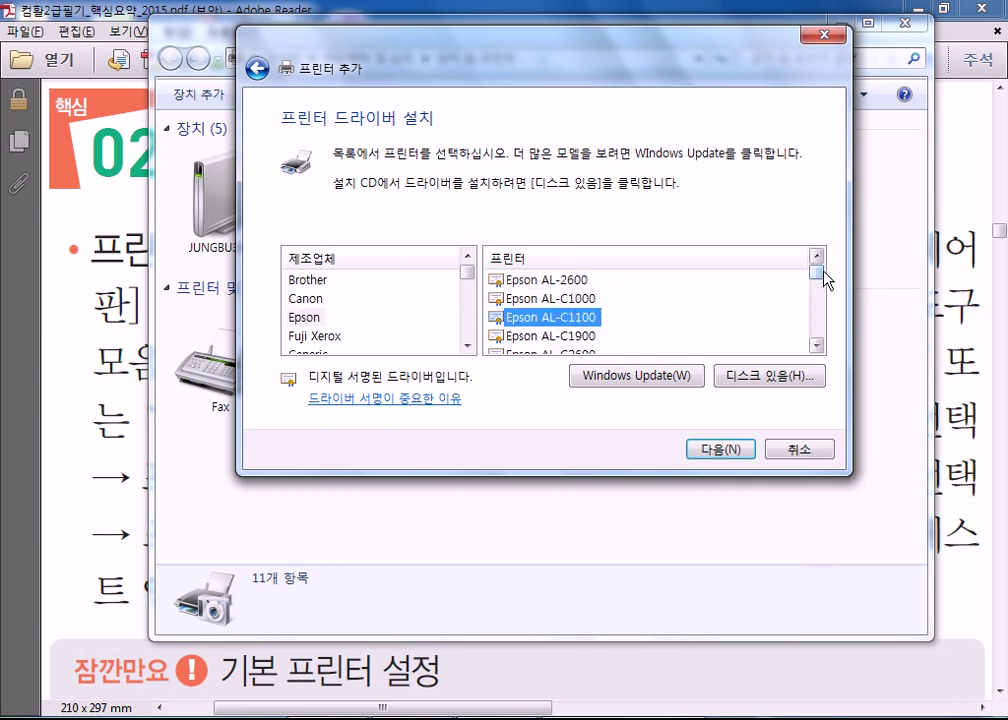
pyautogui.moveTo(822, 282); pyautogui.dragTo(823, 342)
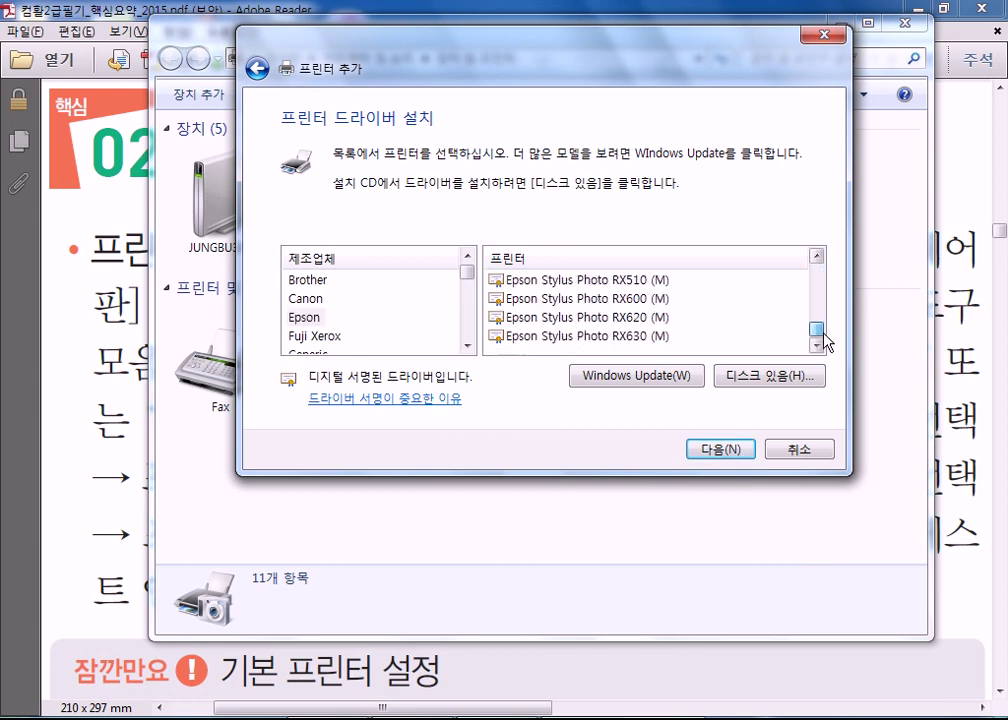
pyautogui.click(624, 302)
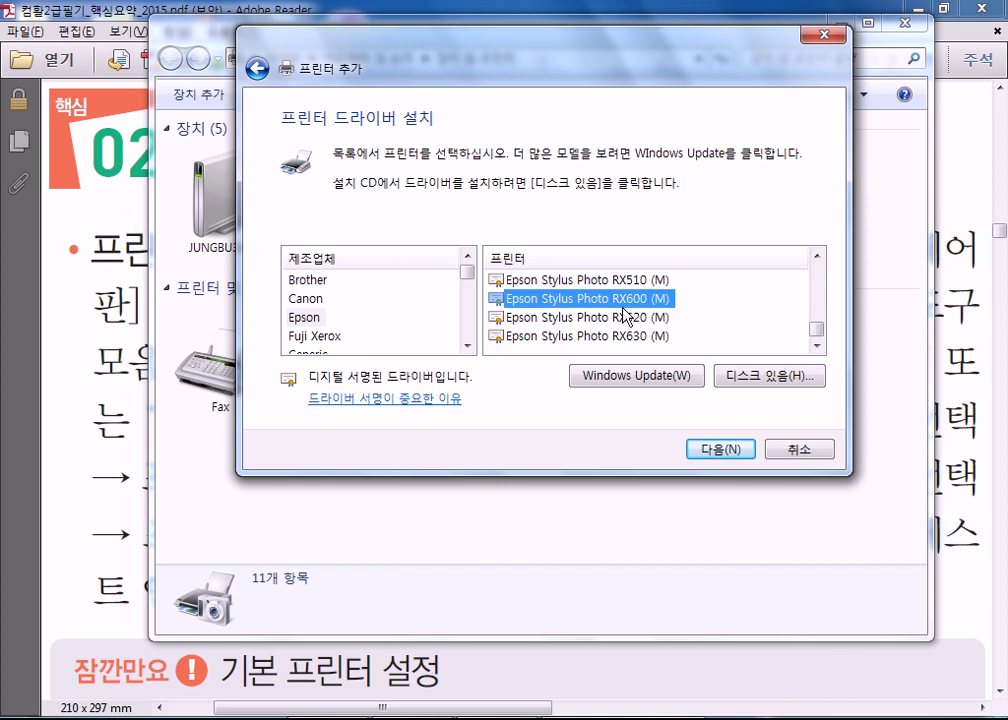
pyautogui.click(733, 450)
pyautogui.click(720, 450)
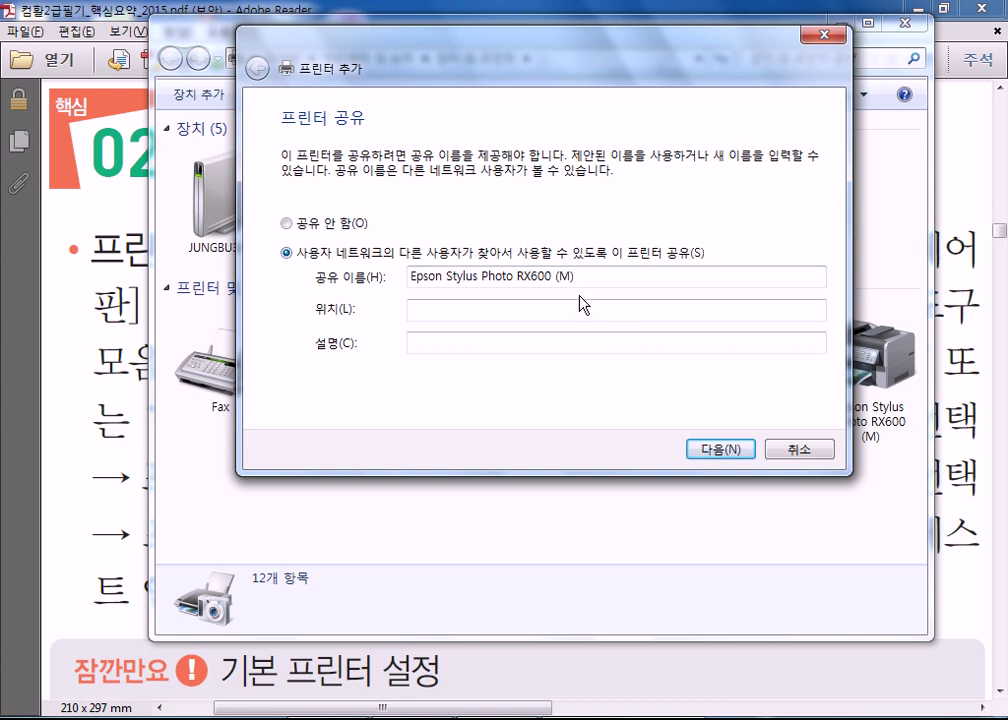
# Share the printer with other network users under the share name Epson Stylus Photo RX600 (M)
pyautogui.click(352, 224)
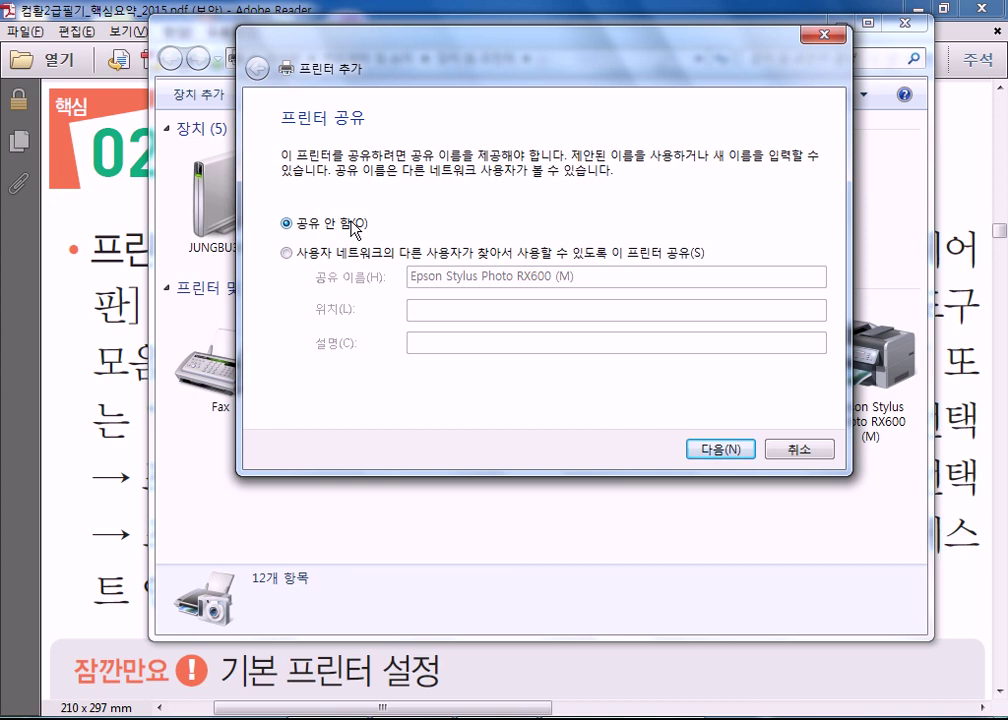
pyautogui.click(286, 253)
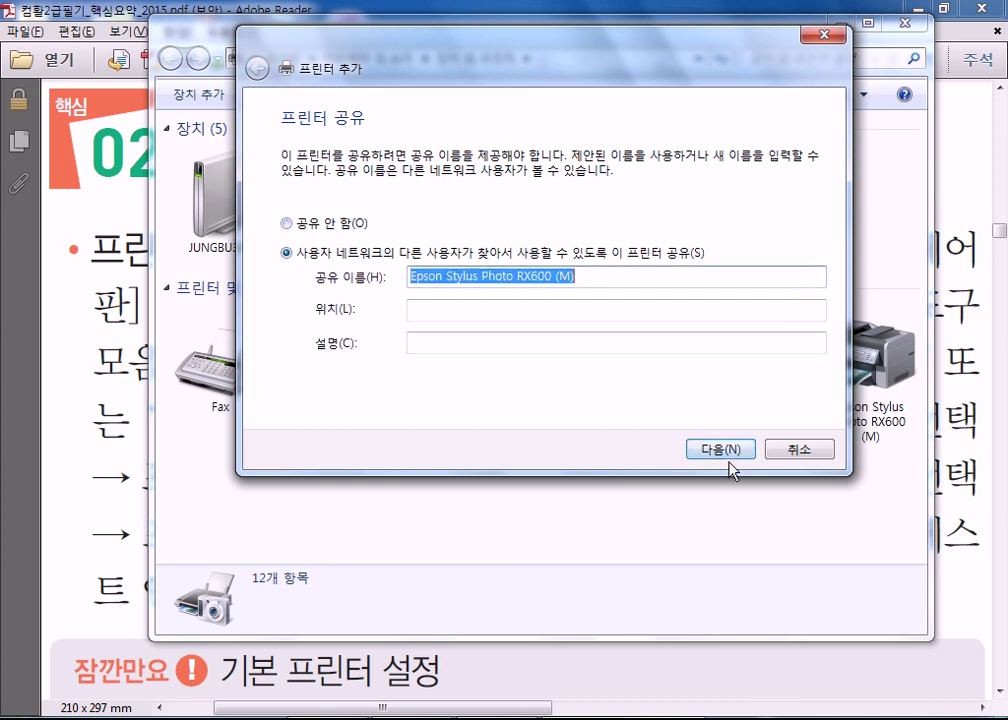
pyautogui.click(722, 455)
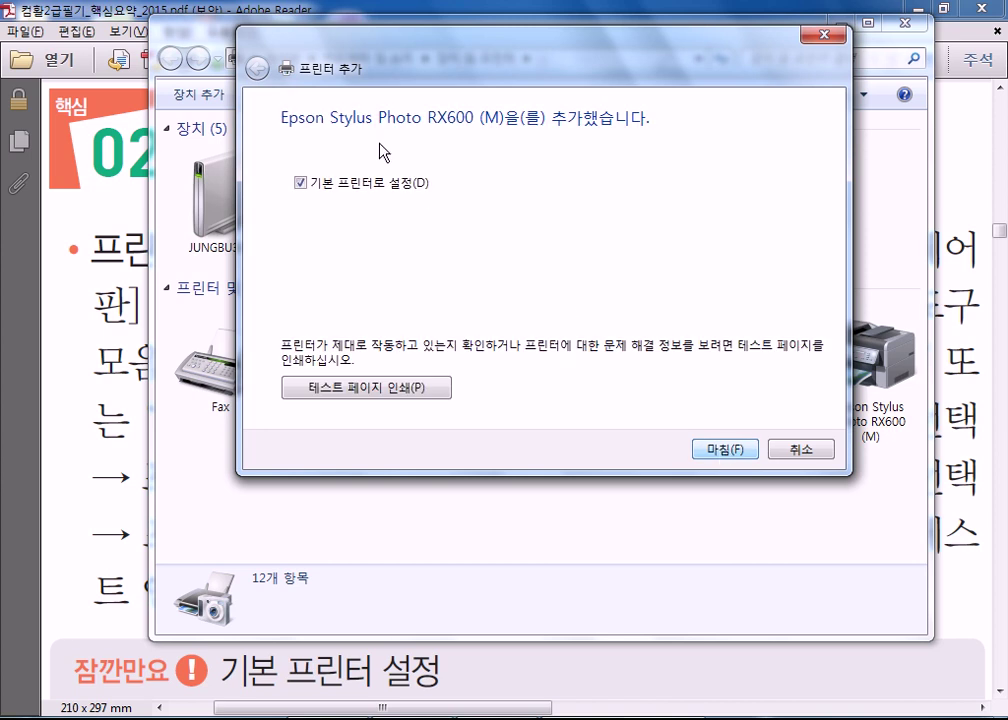
# Finish adding the printer without making it the default, and select the new Epson printer
pyautogui.click(365, 183)
pyautogui.click(716, 450)
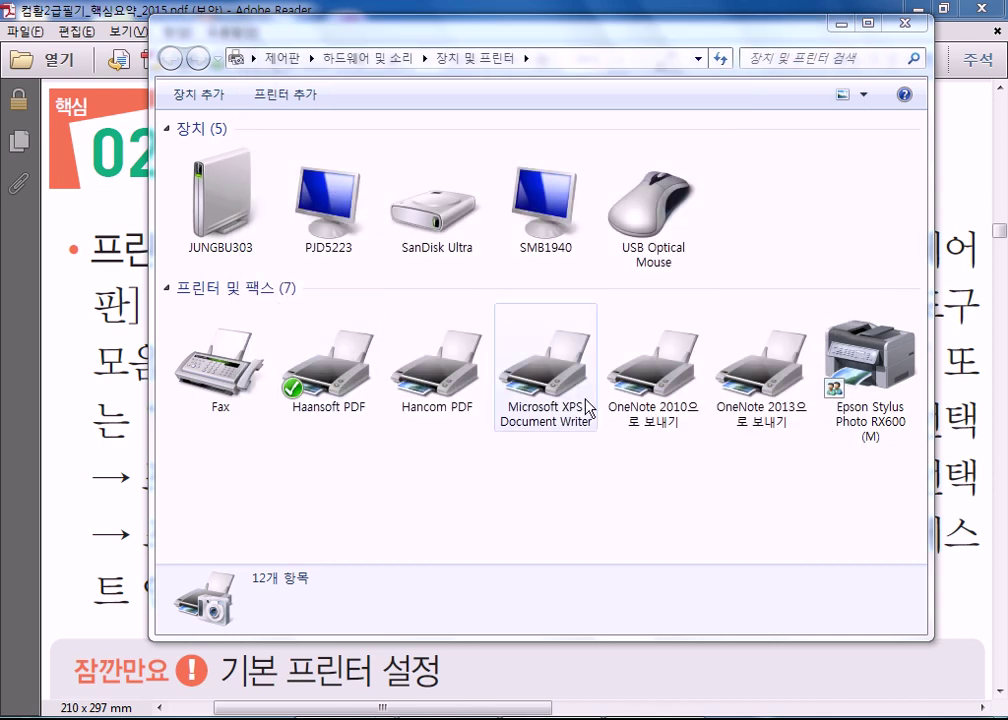
pyautogui.click(885, 398)
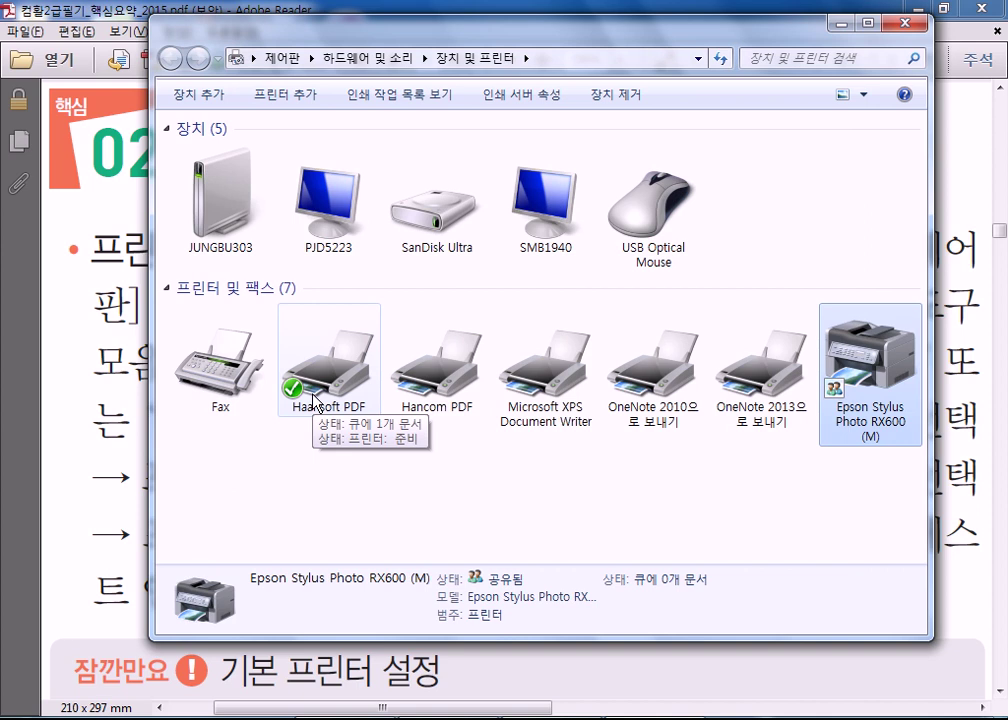
# Make the Epson Stylus Photo RX600 (M) the default printer, and restore Haansoft PDF as the default
pyautogui.rightClick(798, 360)
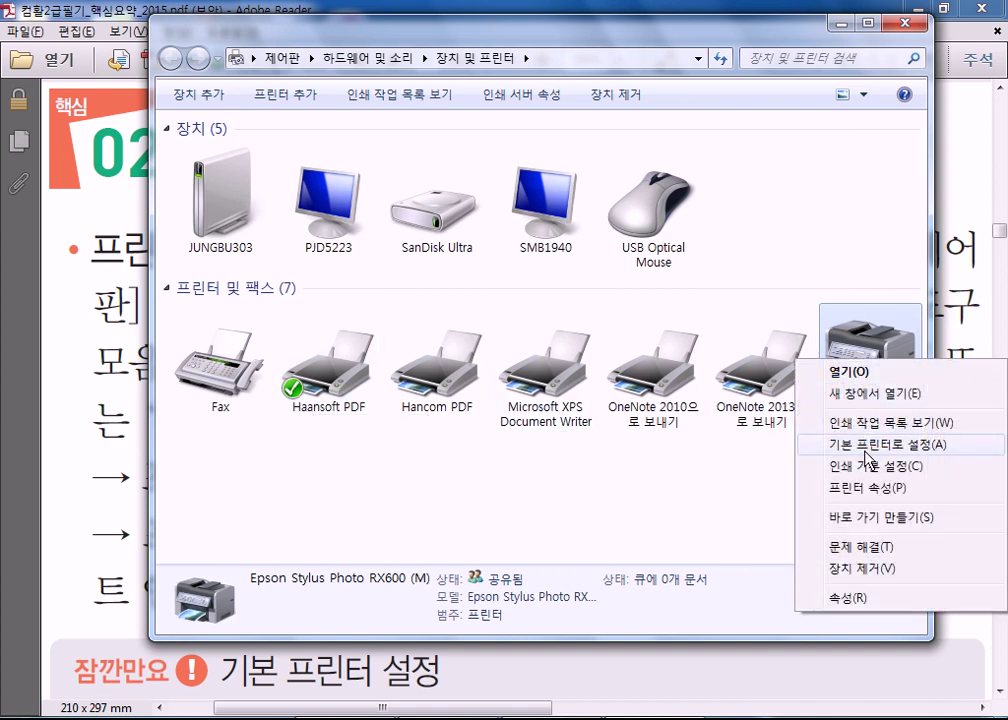
pyautogui.click(866, 444)
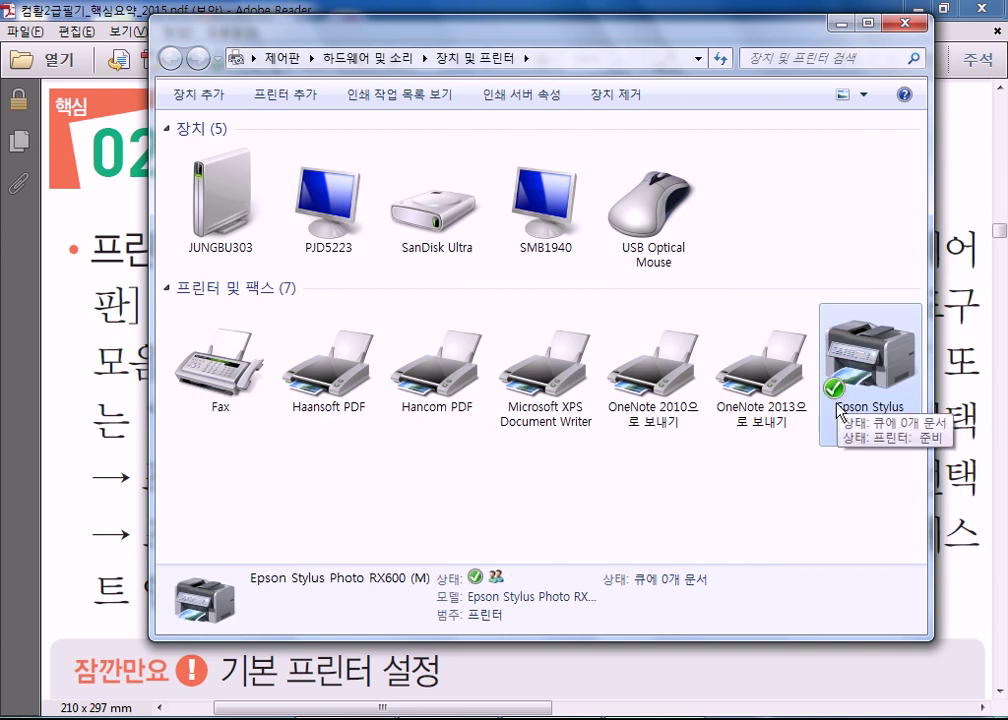
pyautogui.rightClick(346, 377)
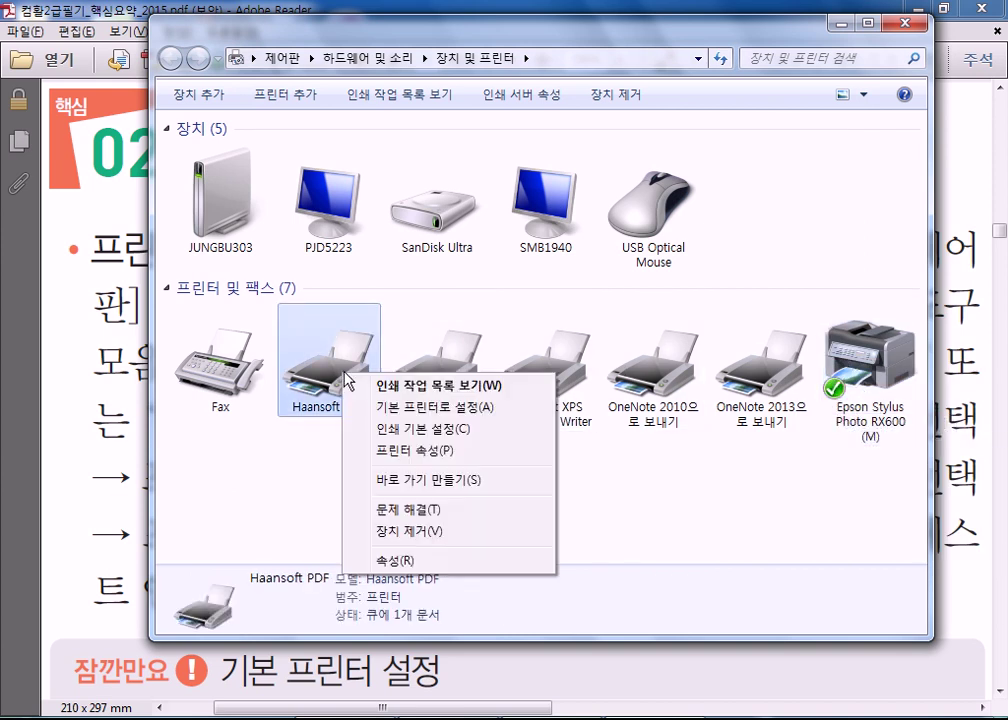
pyautogui.click(392, 407)
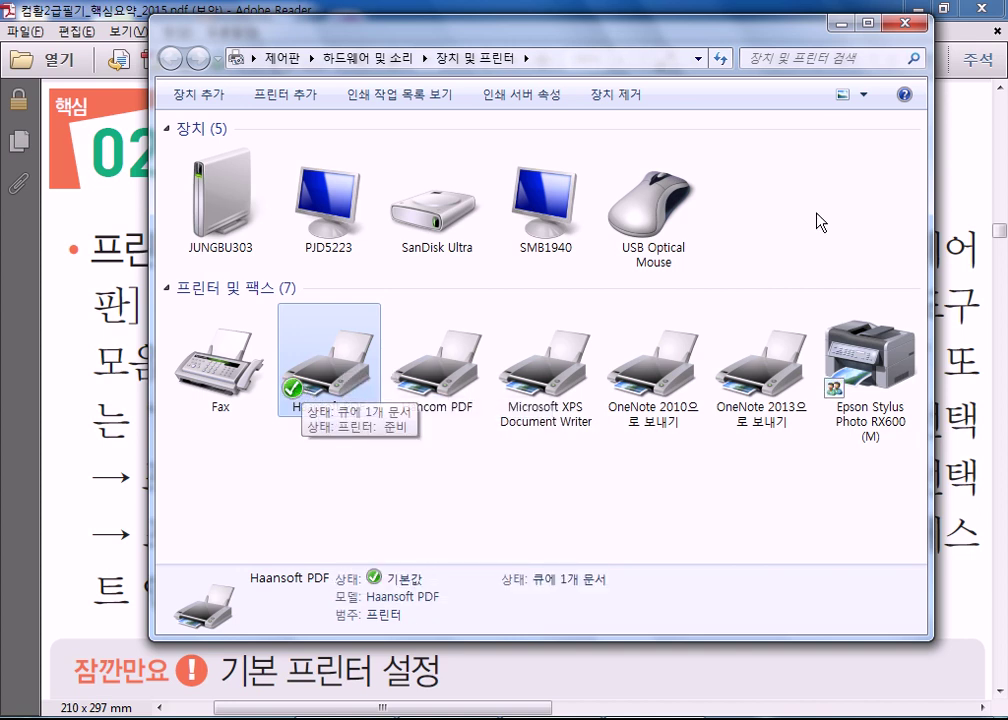
# Close Devices and Printers and read the PDF's section 026 on printer installation, local and network printers, and the default printer
pyautogui.click(909, 22)
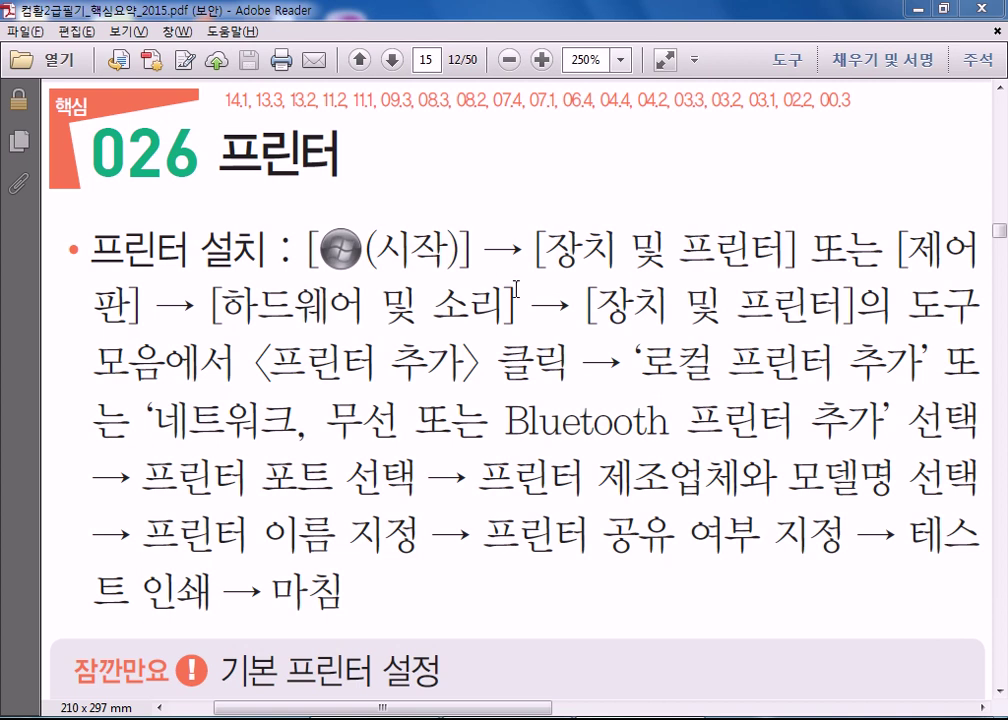
pyautogui.scroll(-2, 553, 366)
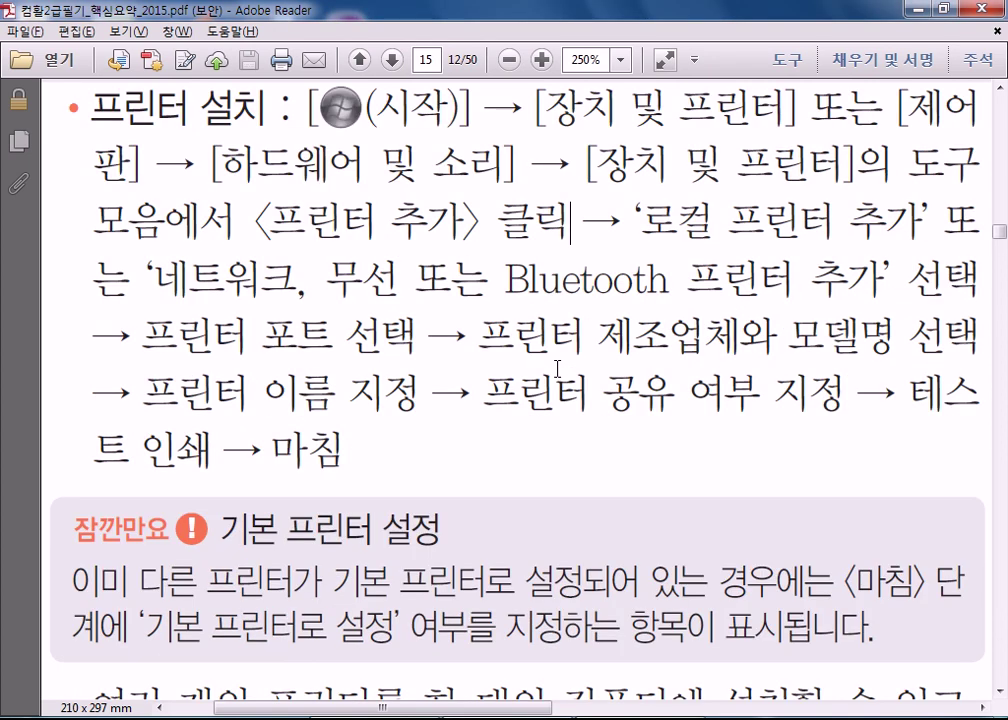
pyautogui.scroll(-4, 558, 370)
pyautogui.scroll(-2, 564, 363)
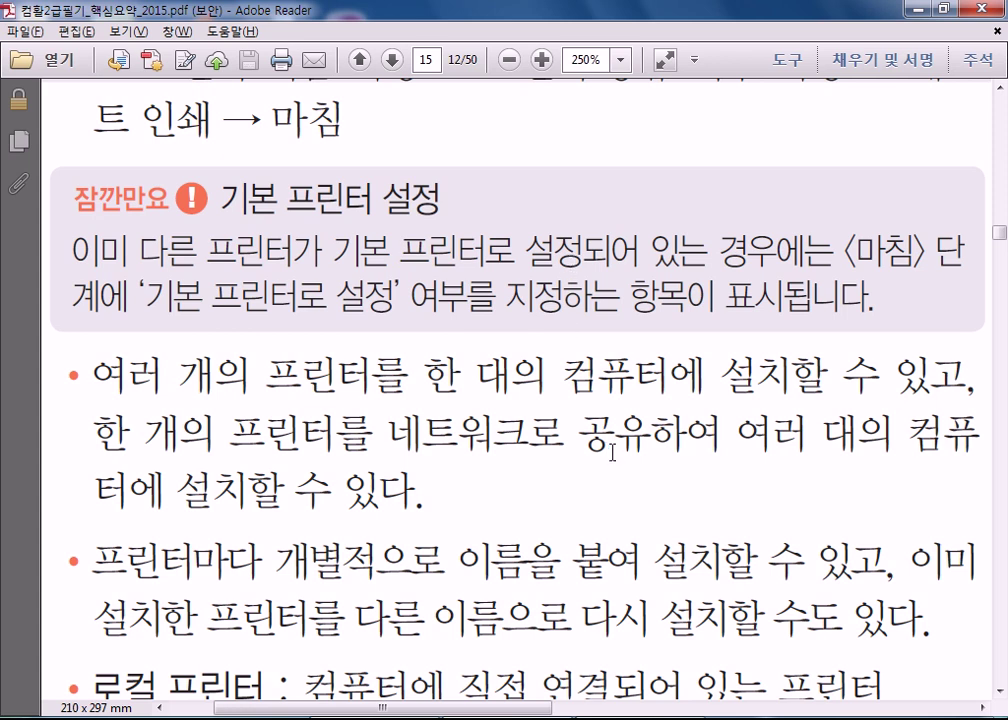
pyautogui.scroll(-2, 612, 447)
pyautogui.scroll(-2, 488, 358)
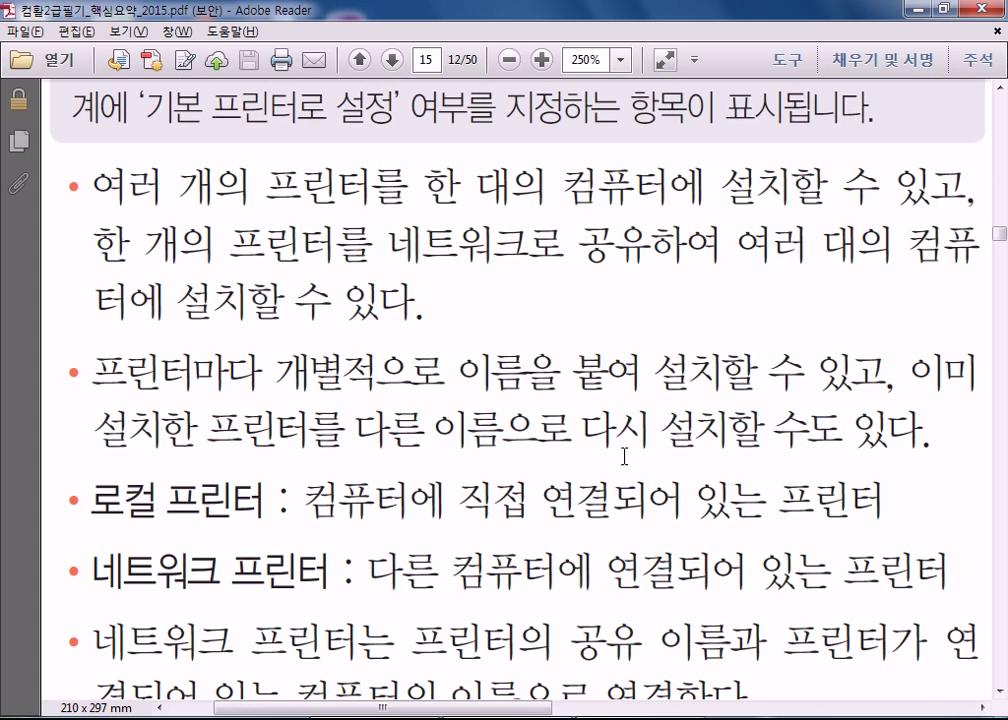
pyautogui.scroll(-1, 490, 358)
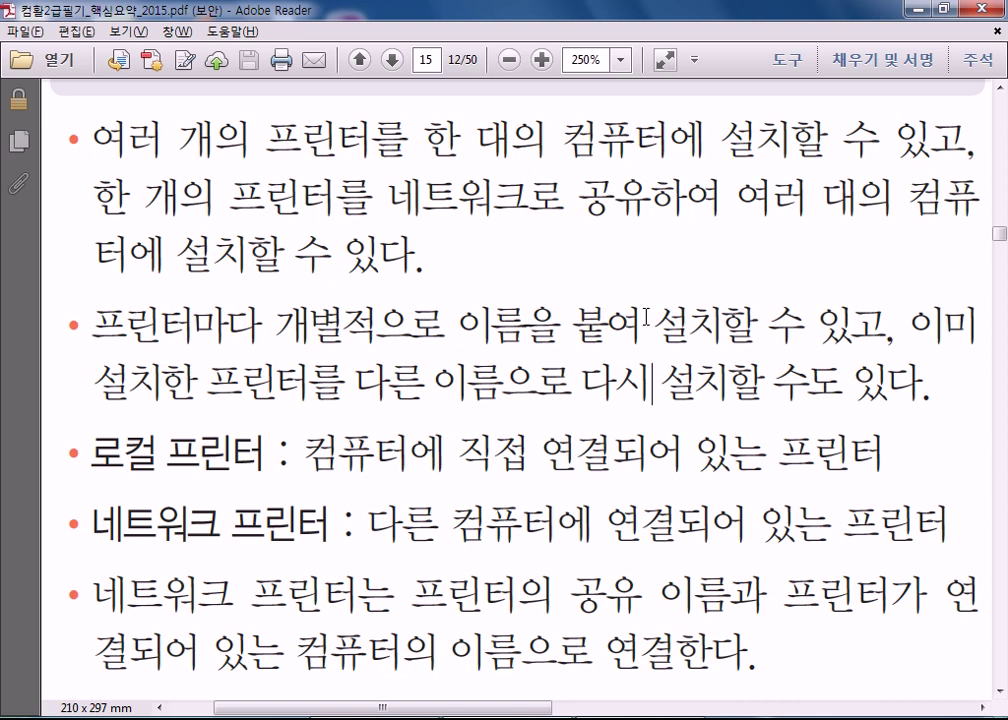
pyautogui.scroll(-3, 855, 335)
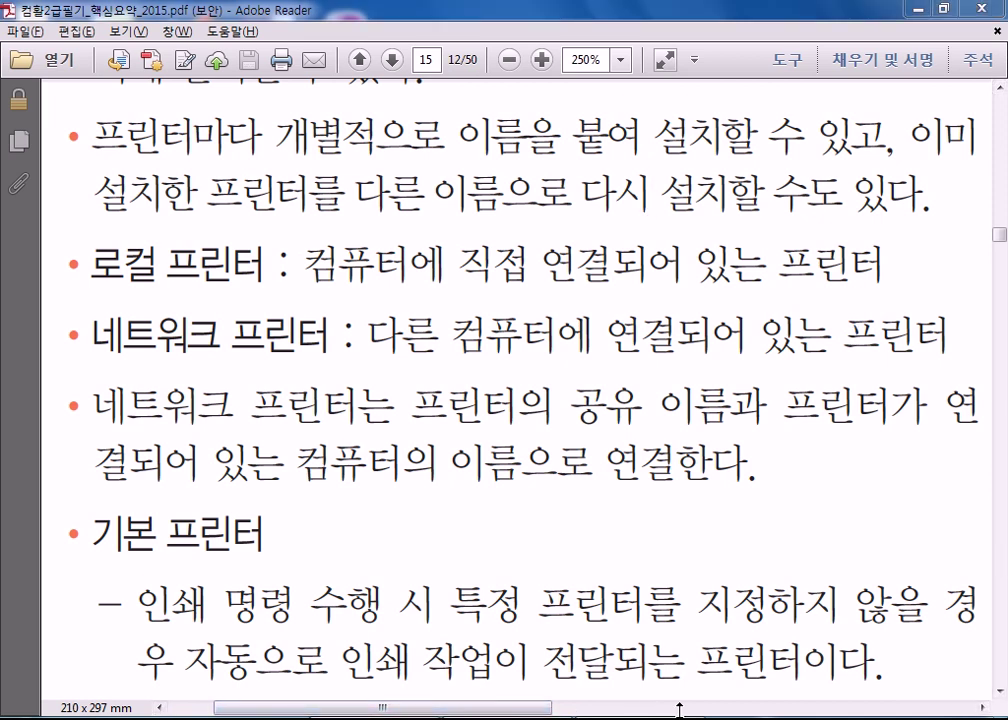
# Look over the page's 인쇄 관리 column, and examine section 027 스풀 기능과 문서 인쇄 with its spooling explanation
pyautogui.moveTo(452, 706); pyautogui.dragTo(771, 712)
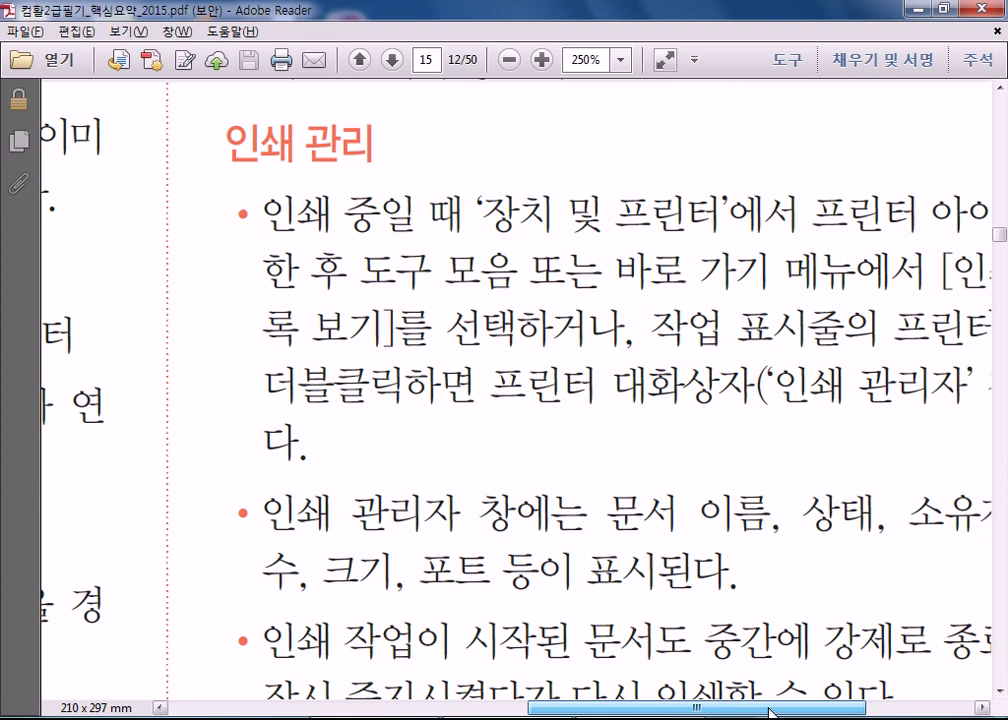
pyautogui.moveTo(770, 712); pyautogui.dragTo(830, 712)
pyautogui.scroll(3, 679, 560)
pyautogui.scroll(10, 630, 478)
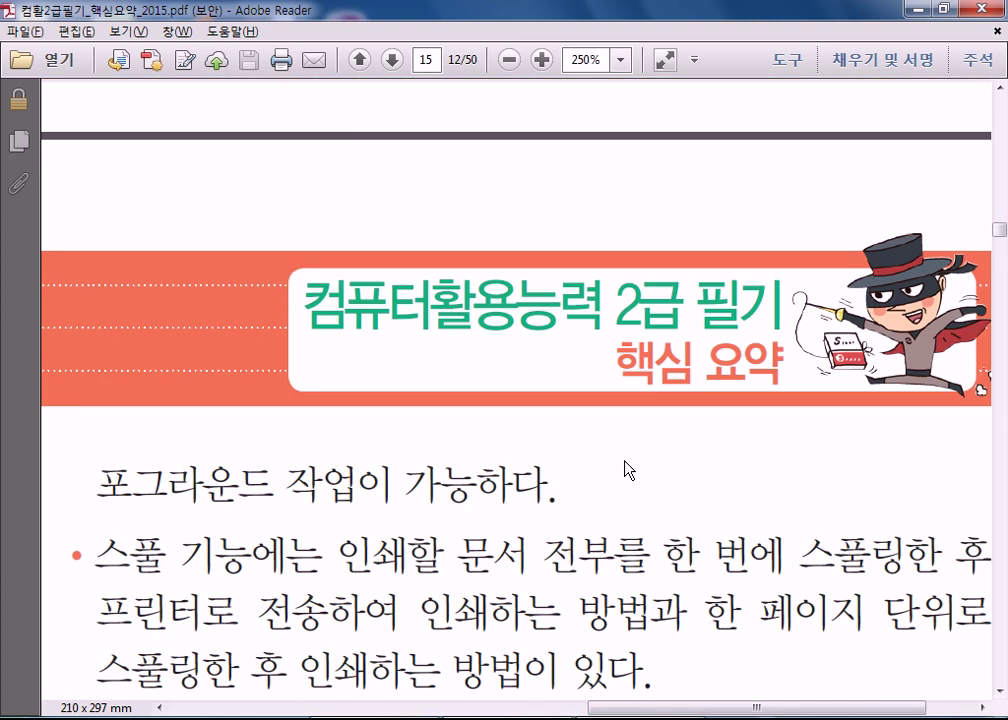
pyautogui.scroll(-2, 626, 468)
pyautogui.scroll(-10, 660, 450)
pyautogui.hscroll(-2, 660, 450)
pyautogui.scroll(-6, 213, 404)
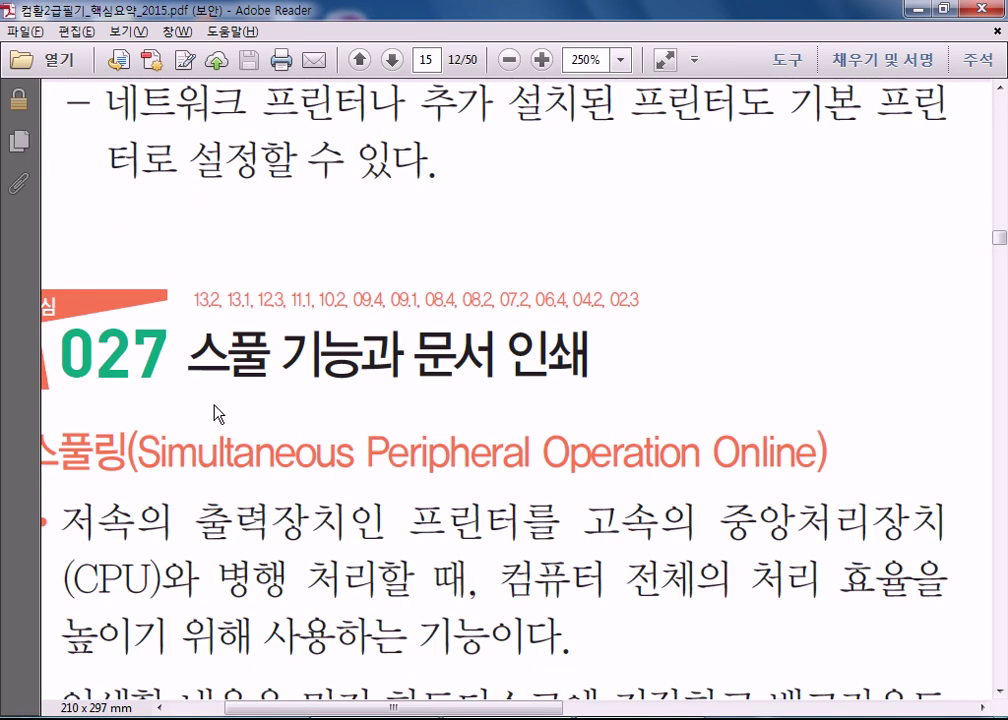
pyautogui.moveTo(484, 713)
pyautogui.mouseDown()
pyautogui.moveTo(450, 713)
pyautogui.moveTo(473, 713)
pyautogui.mouseUp()
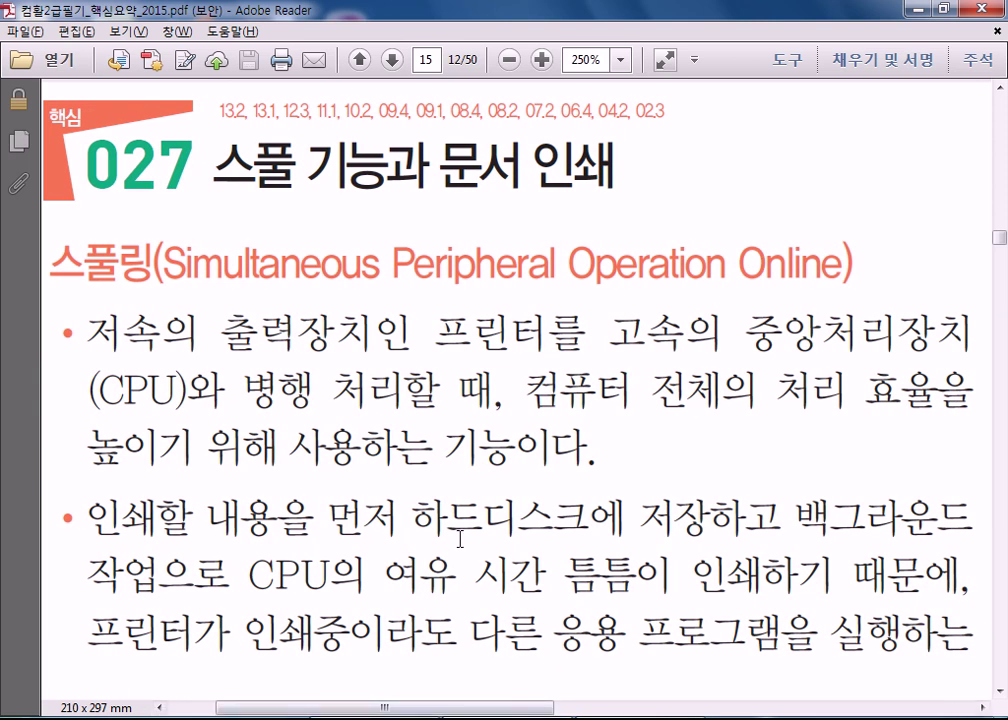
pyautogui.scroll(-1, 461, 535)
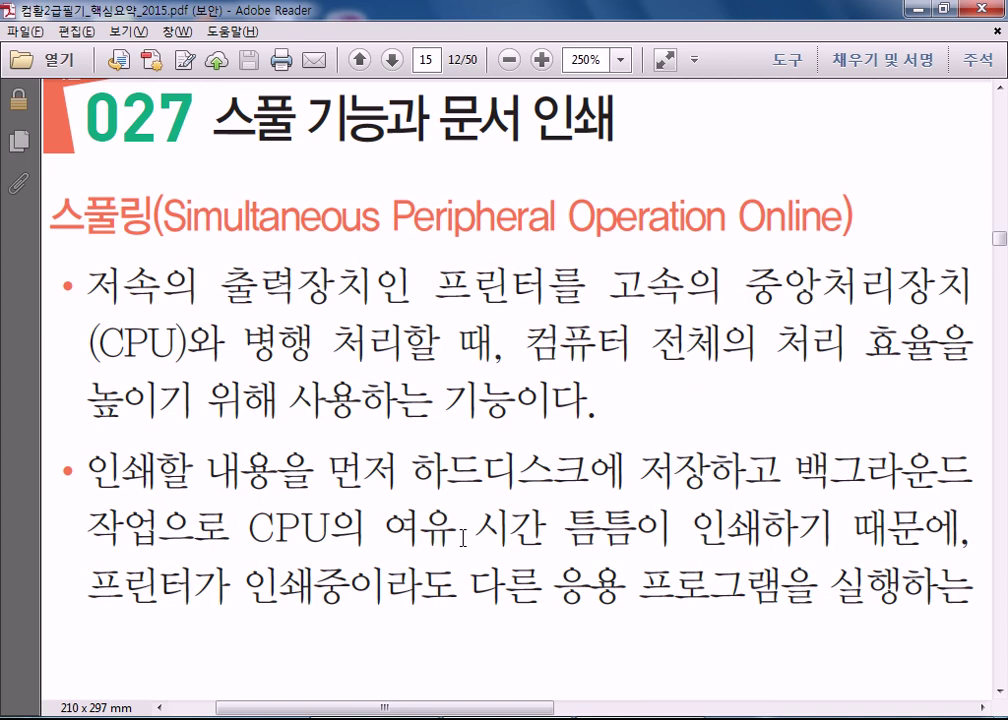
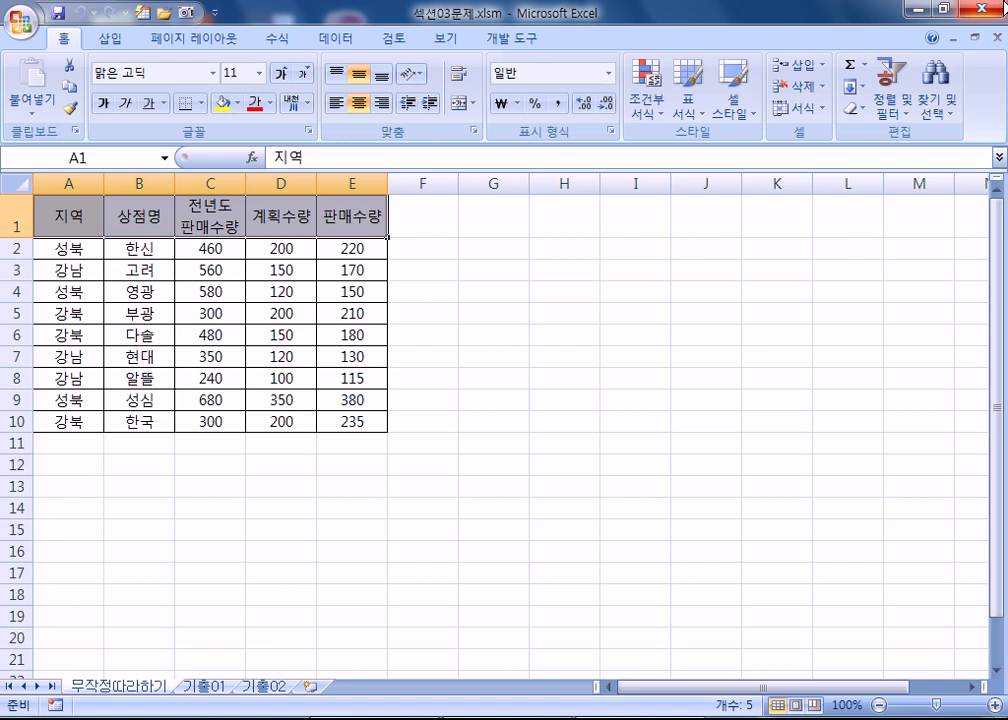
# In Excel's 섹션03문제.xlsm, examine the 지역 and 계획수량 values in rows 2 to 10, enlarging the sheet to 130%
pyautogui.click(65, 246)
pyautogui.moveTo(65, 246); pyautogui.dragTo(75, 420)
pyautogui.moveTo(275, 250); pyautogui.dragTo(304, 439)
pyautogui.click(288, 252)
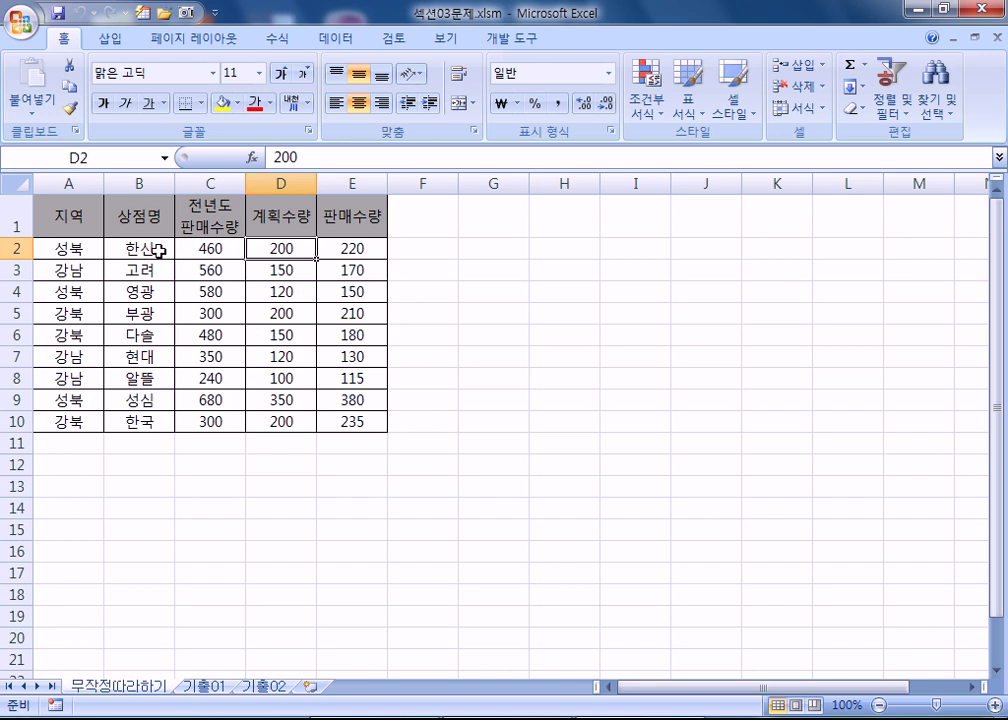
pyautogui.moveTo(270, 245); pyautogui.dragTo(285, 422)
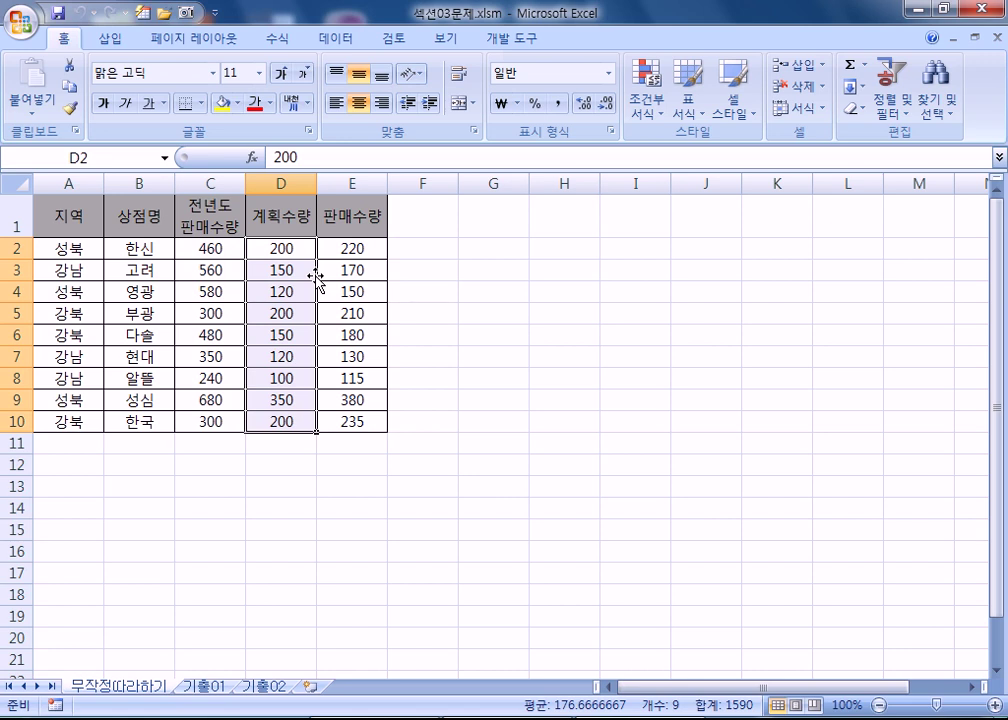
pyautogui.keyDown('ctrl'); pyautogui.scroll(2, 276, 265); pyautogui.keyUp('ctrl')
pyautogui.press('ctrl')
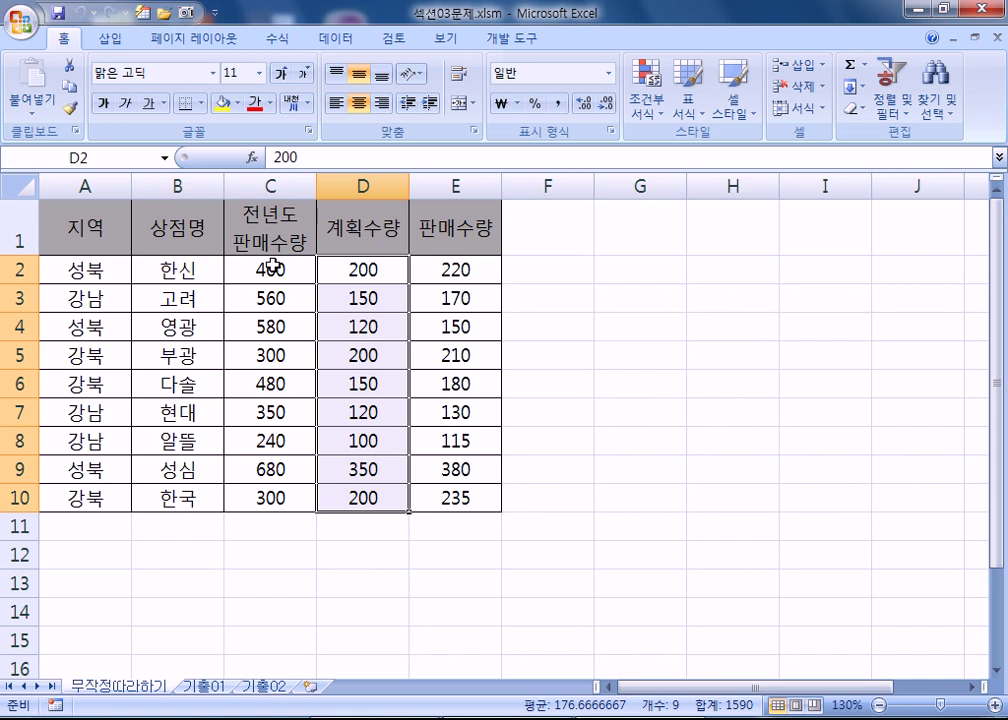
pyautogui.moveTo(342, 261); pyautogui.dragTo(371, 497)
pyautogui.click(363, 334)
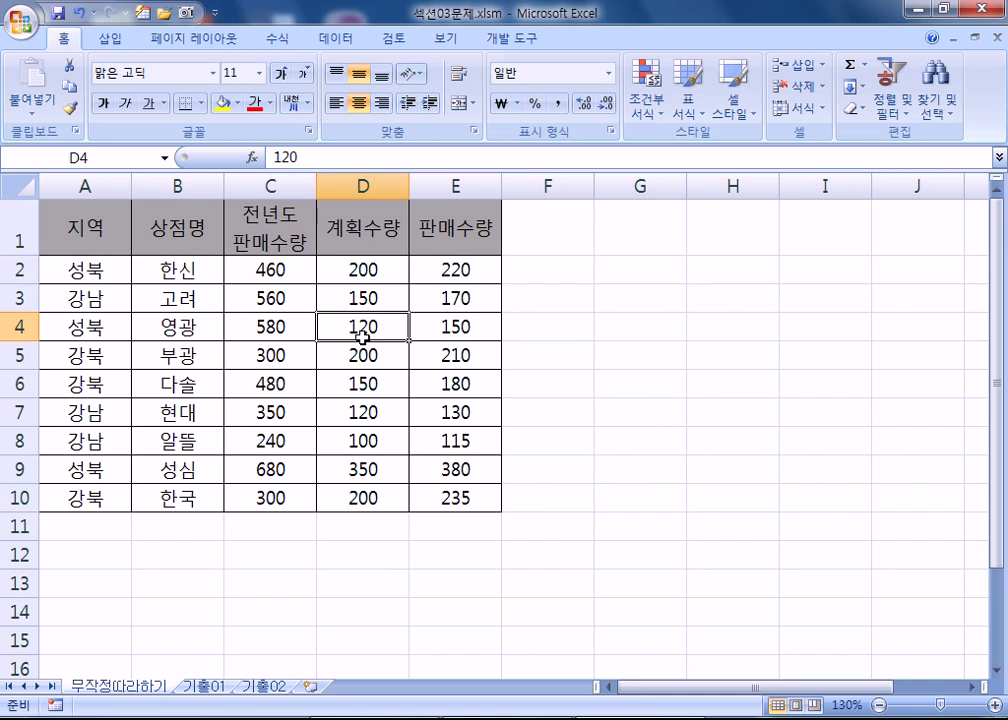
# Examine the 영광 record A4:E4, the 계획수량 column, and the data range A2:E10 apart from the header row
pyautogui.moveTo(81, 330); pyautogui.dragTo(451, 324)
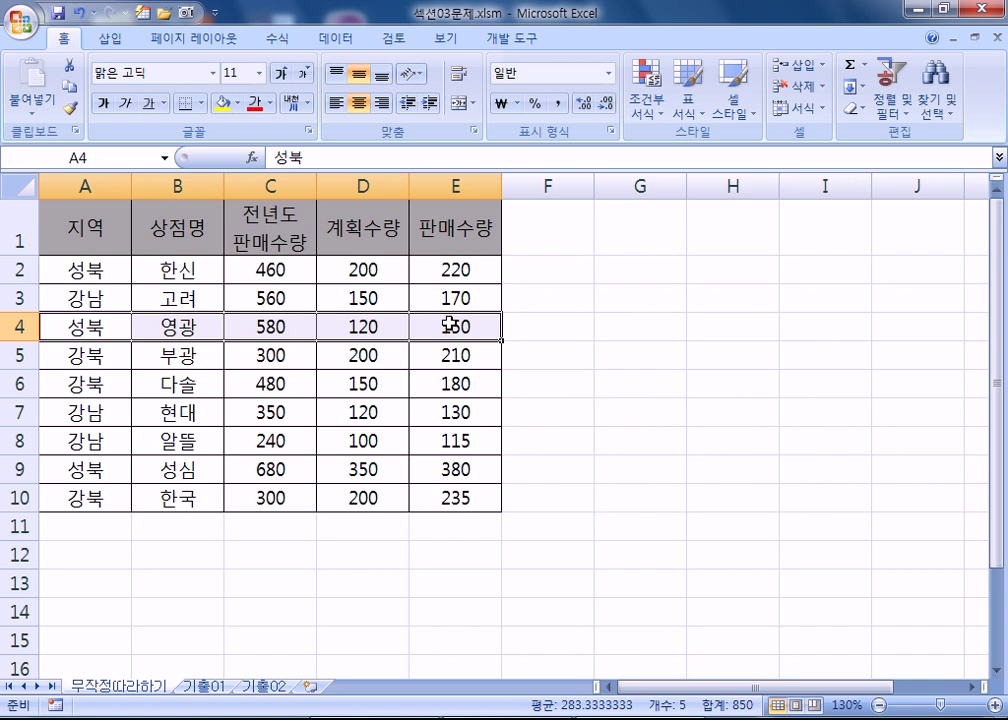
pyautogui.moveTo(357, 270); pyautogui.dragTo(345, 500)
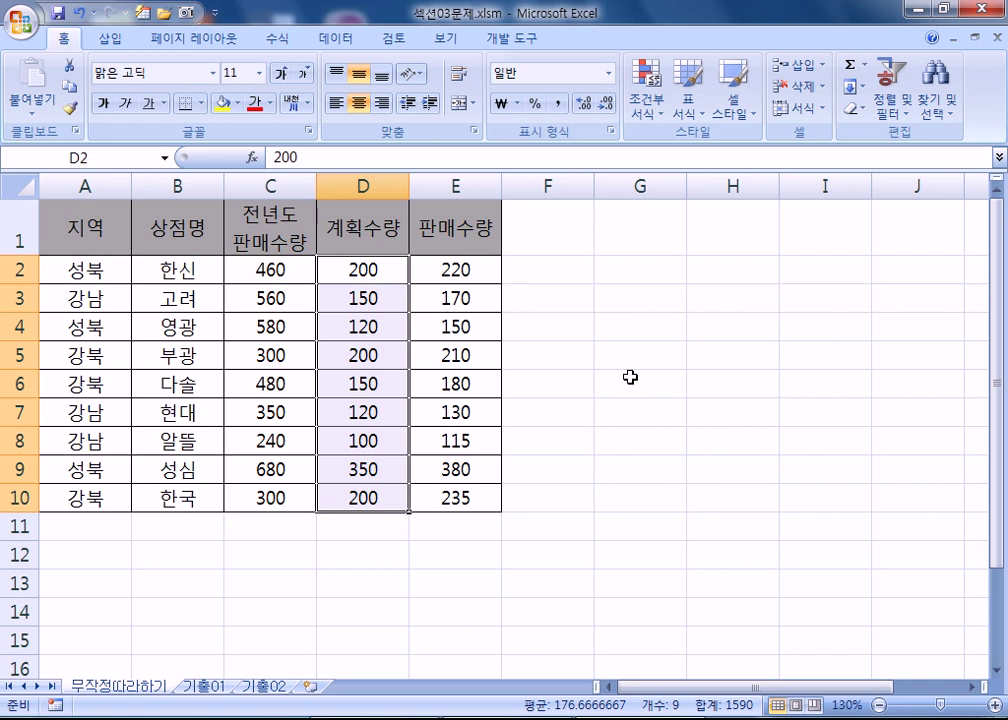
pyautogui.moveTo(60, 268); pyautogui.dragTo(432, 494)
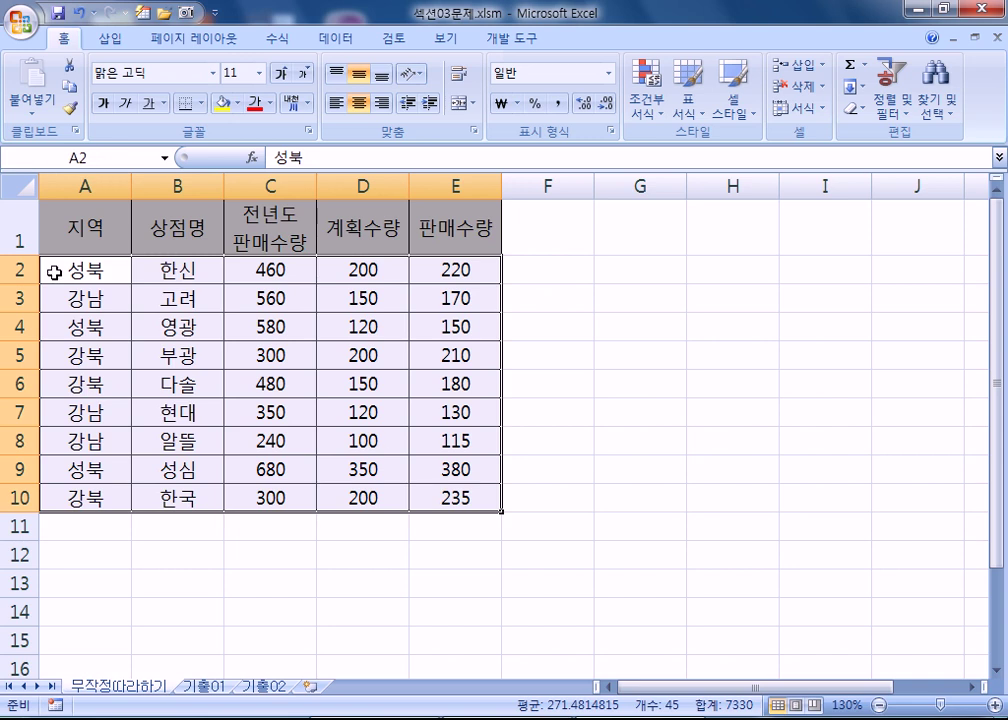
pyautogui.click(18, 228)
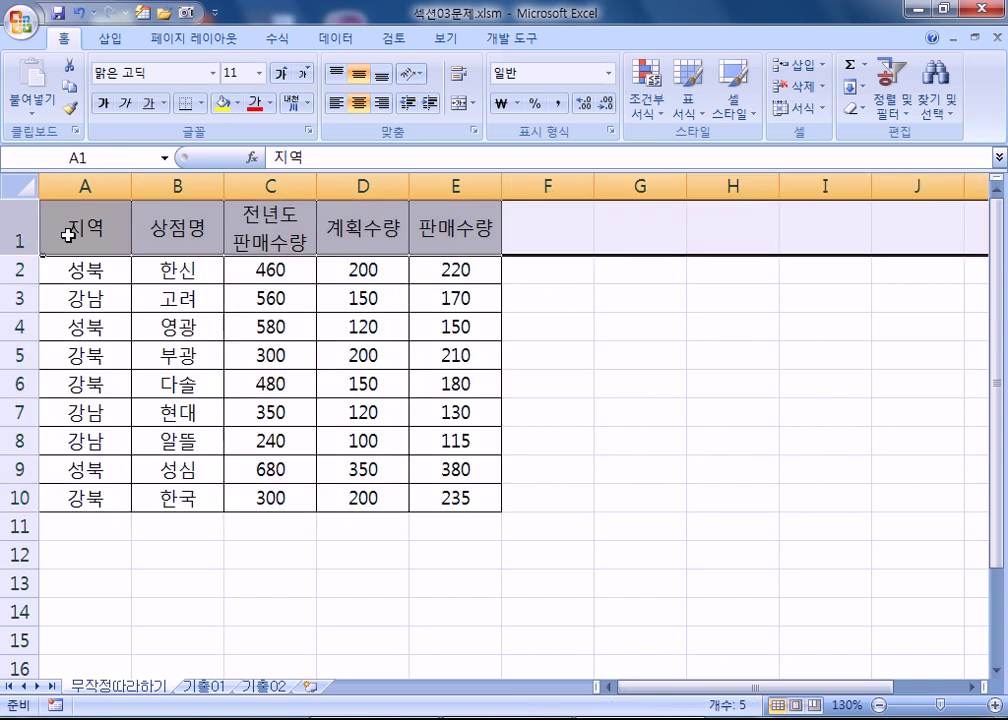
pyautogui.click(140, 300)
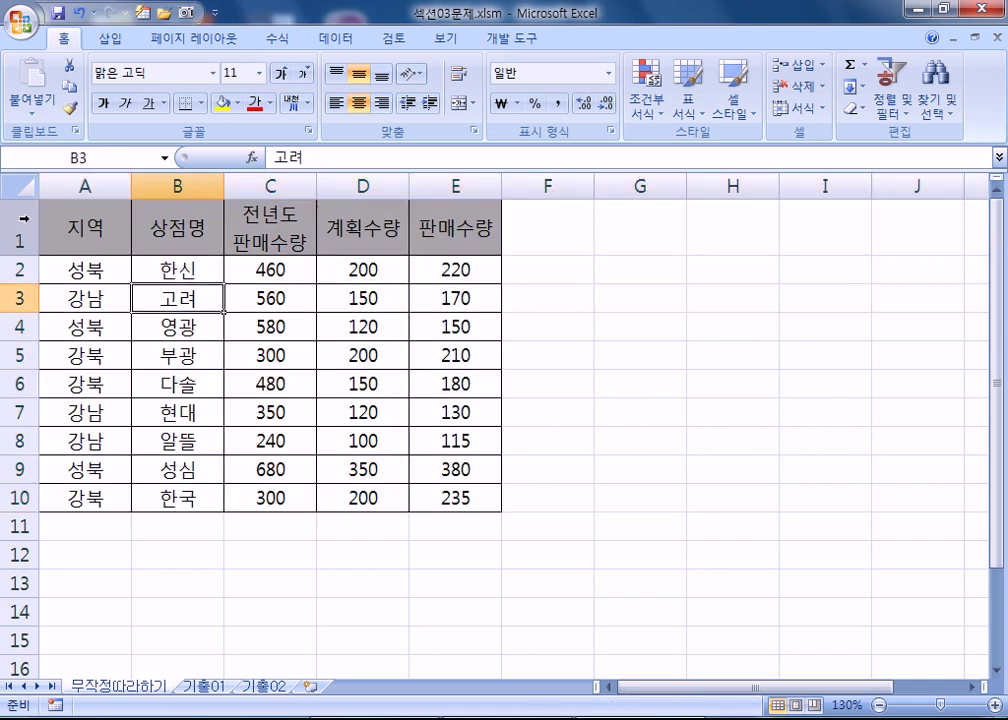
pyautogui.click(66, 270)
pyautogui.moveTo(66, 270); pyautogui.dragTo(459, 500)
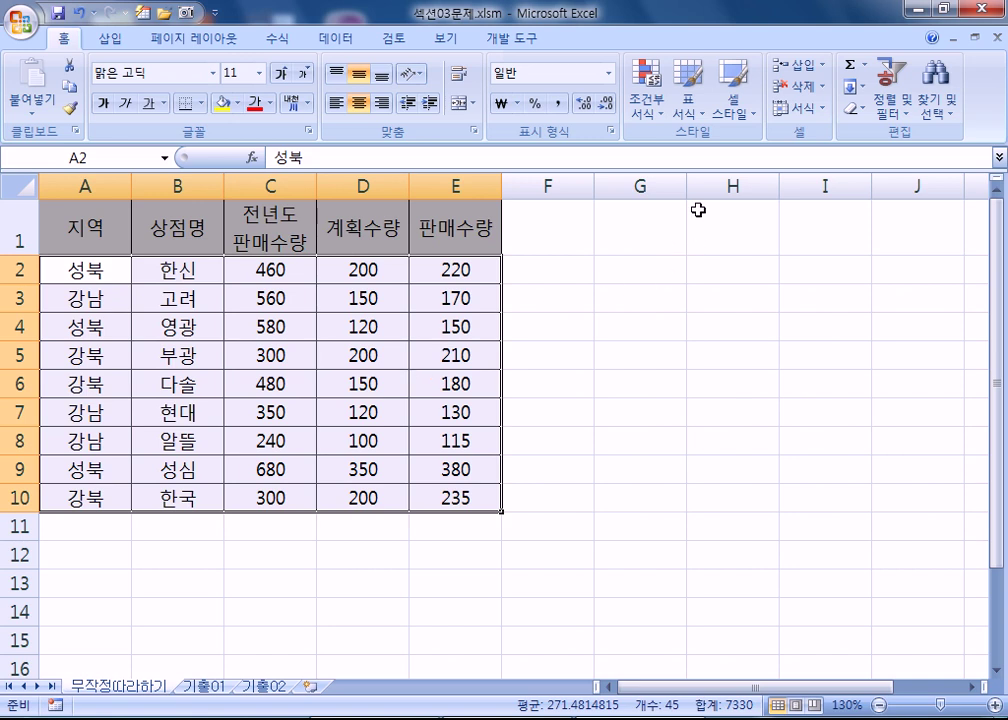
pyautogui.click(650, 104)
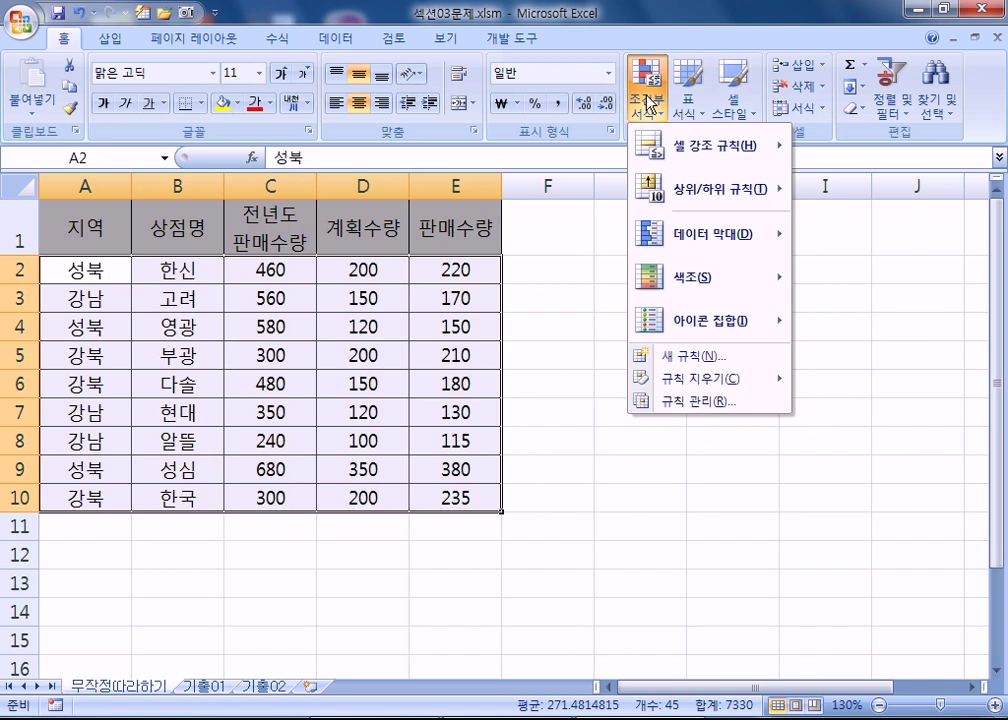
pyautogui.click(685, 358)
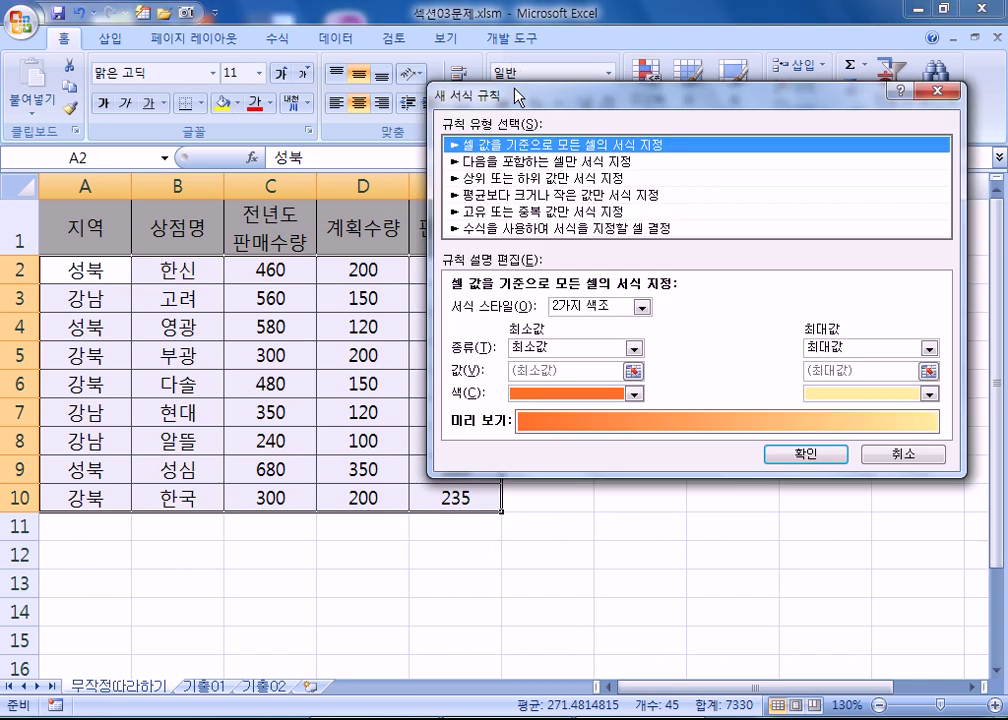
pyautogui.moveTo(525, 98); pyautogui.dragTo(624, 92)
pyautogui.click(610, 216)
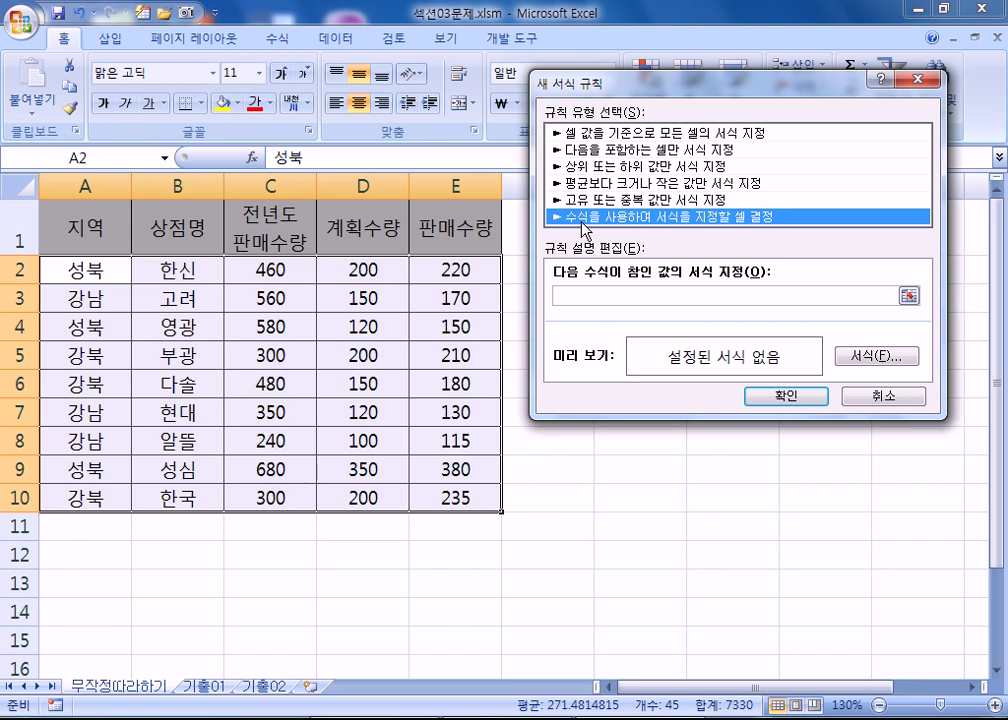
pyautogui.click(580, 297)
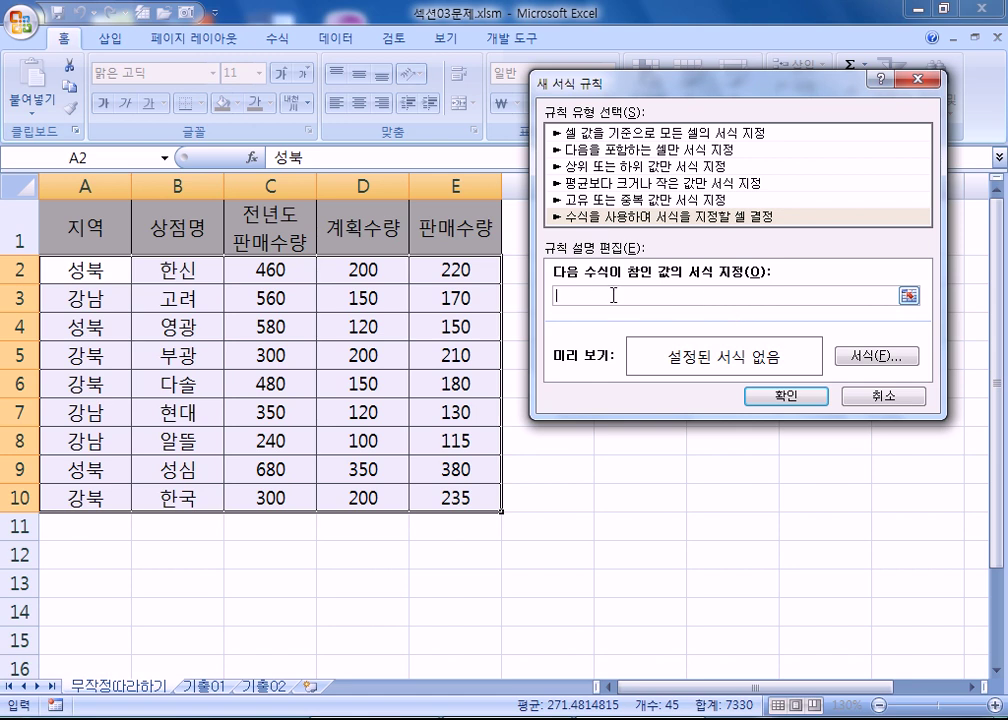
pyautogui.moveTo(565, 93); pyautogui.dragTo(549, 75)
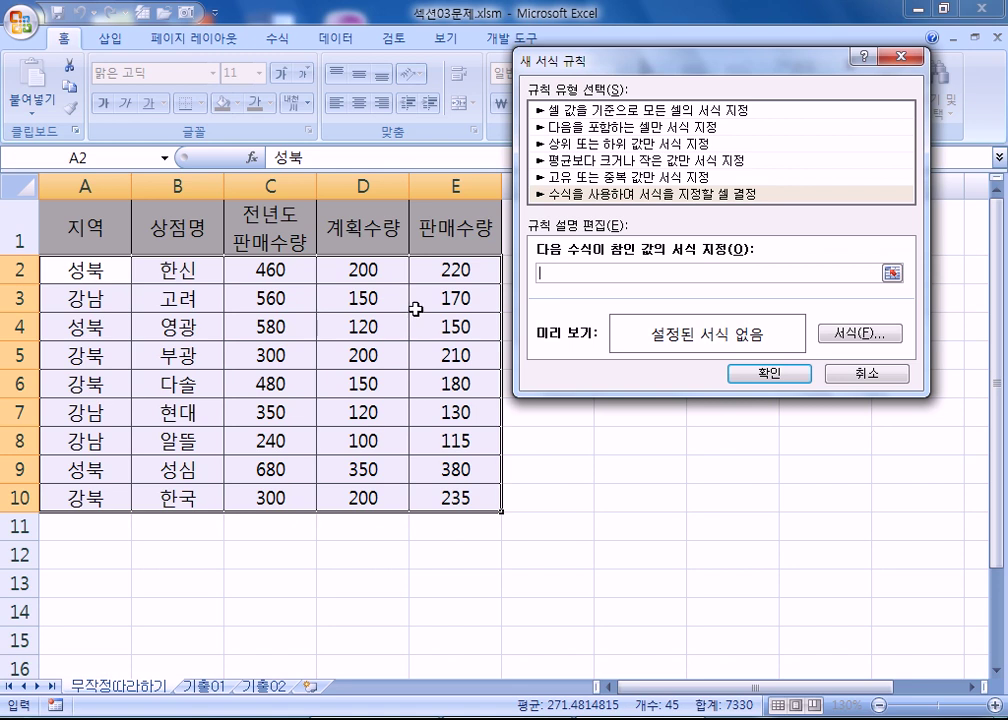
pyautogui.moveTo(713, 68); pyautogui.dragTo(701, 118)
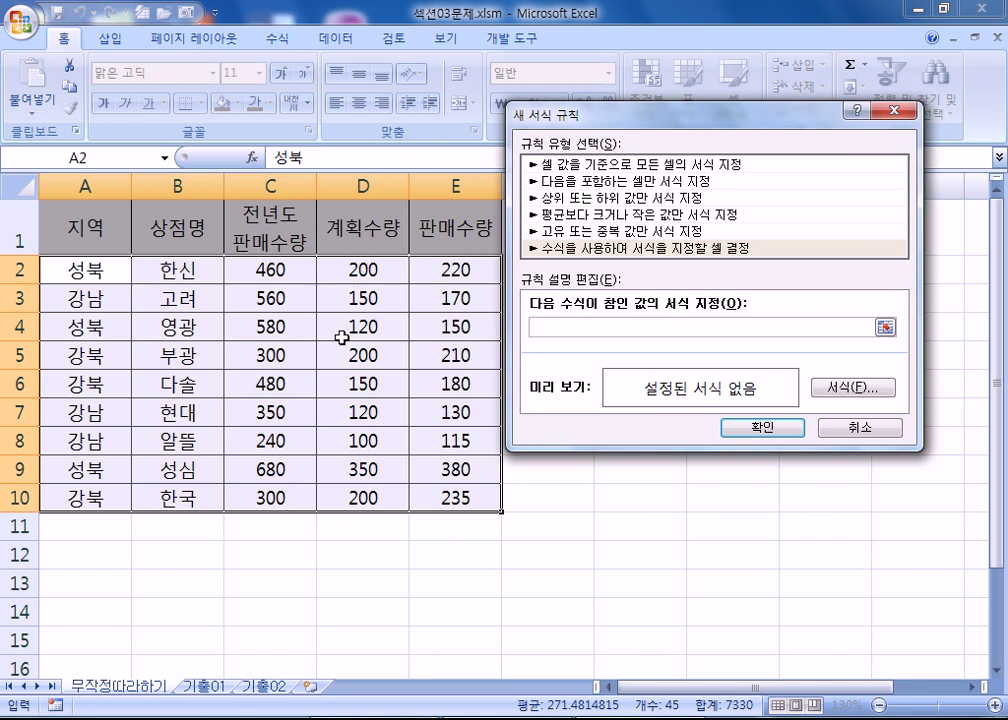
pyautogui.click(380, 277)
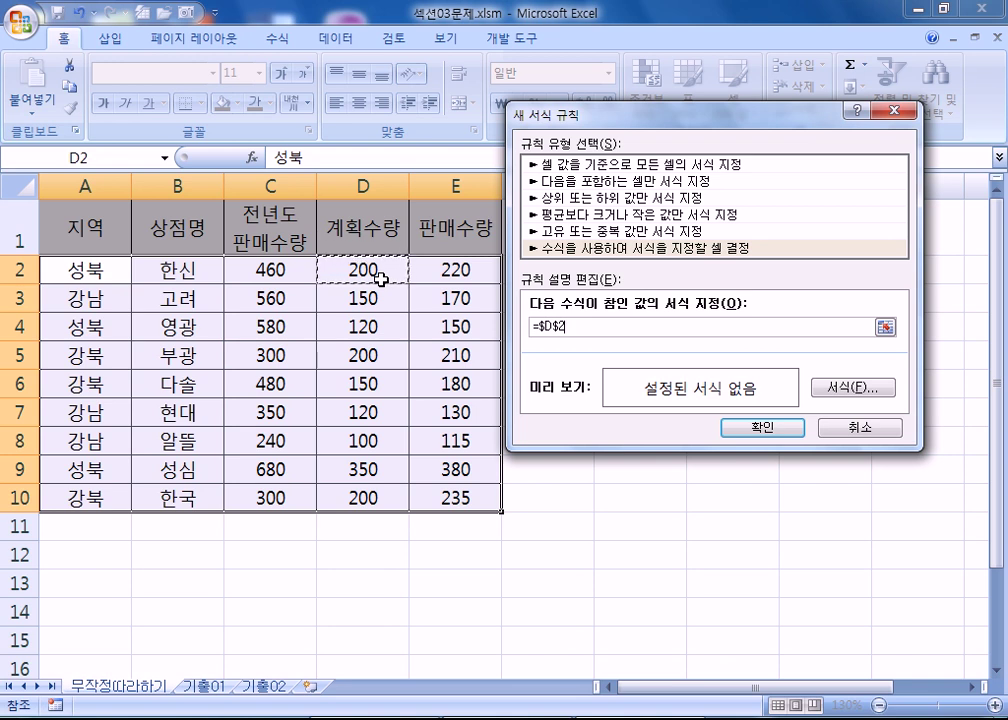
pyautogui.press('Escape')
# Examine the 계획수량 values D2:D10 with the conditional formatting options, and the 영광 record A4:E4
pyautogui.moveTo(371, 272); pyautogui.dragTo(357, 497)
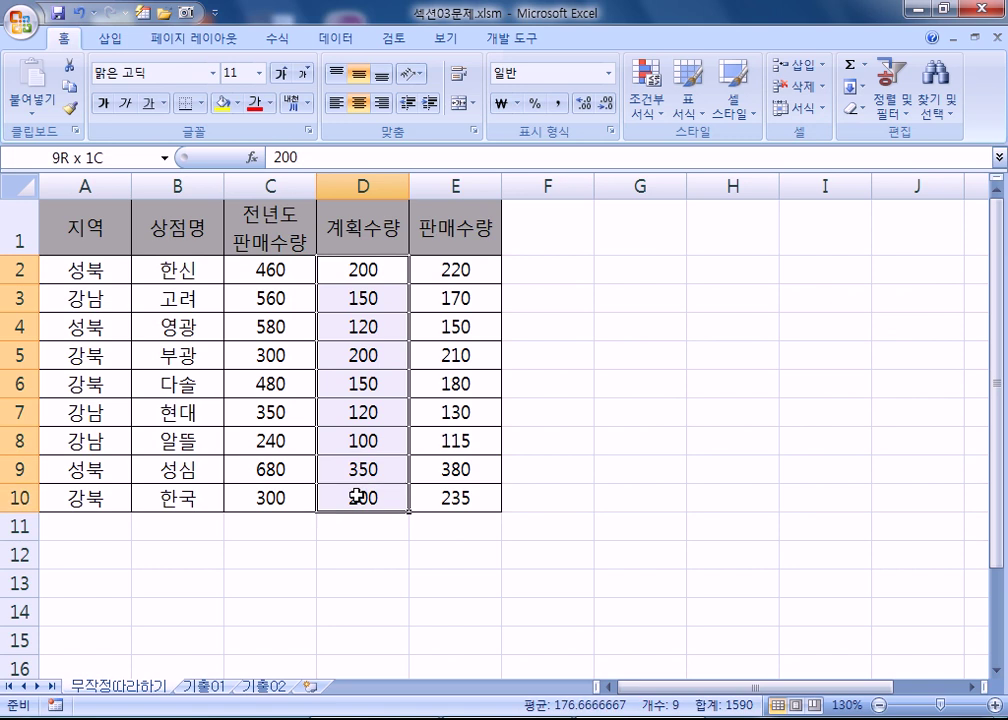
pyautogui.click(648, 100)
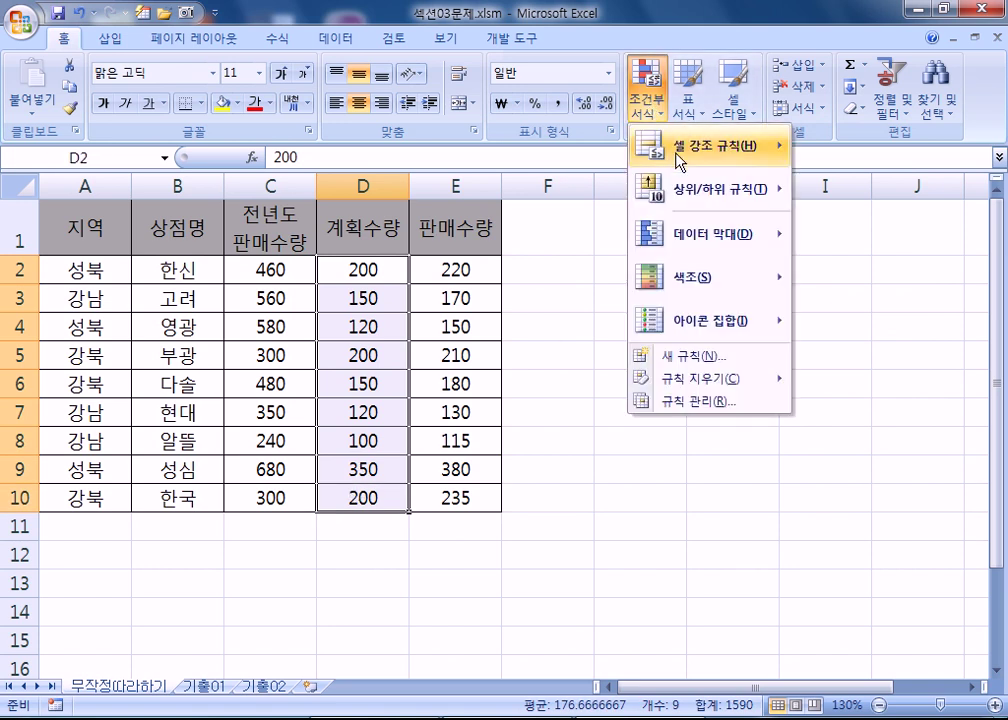
pyautogui.moveTo(726, 165)
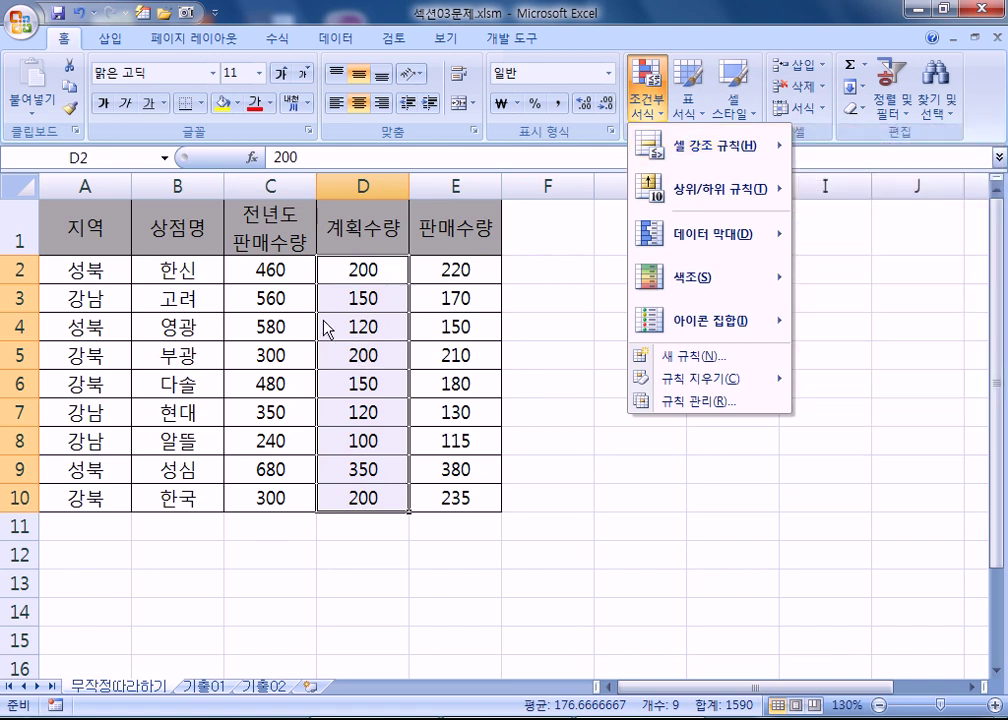
pyautogui.click(71, 272)
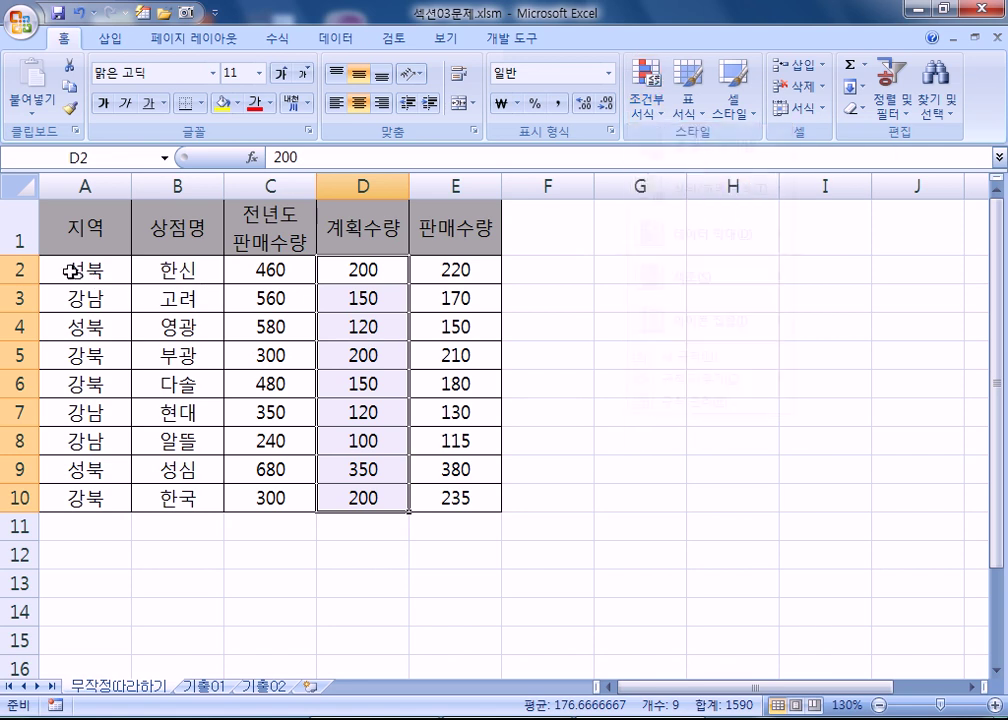
pyautogui.click(372, 328)
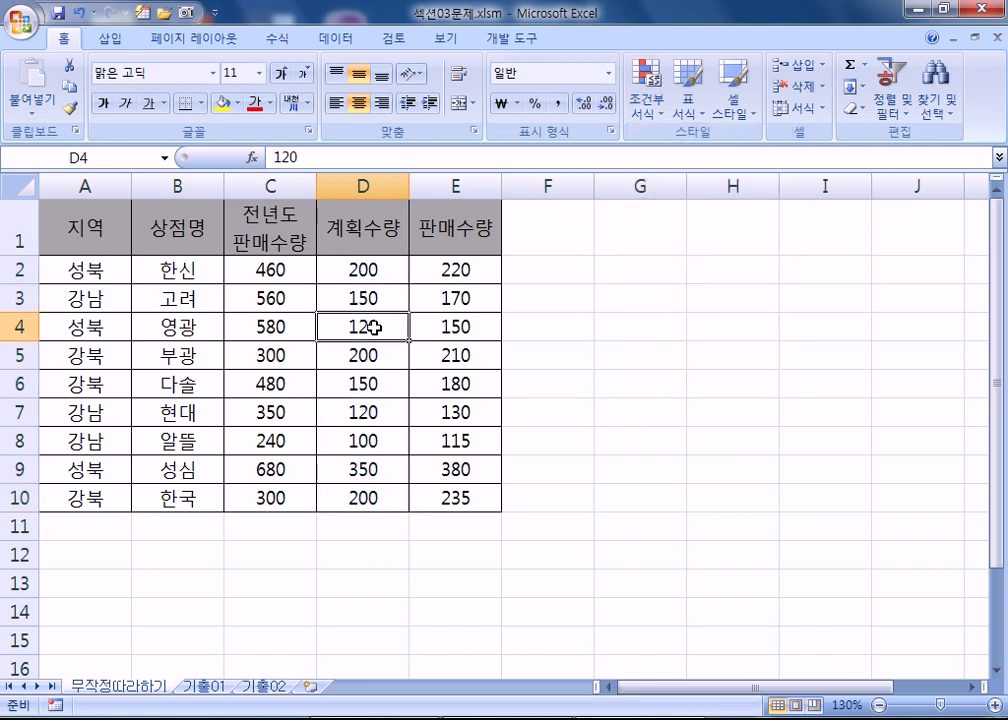
pyautogui.moveTo(75, 329); pyautogui.dragTo(438, 327)
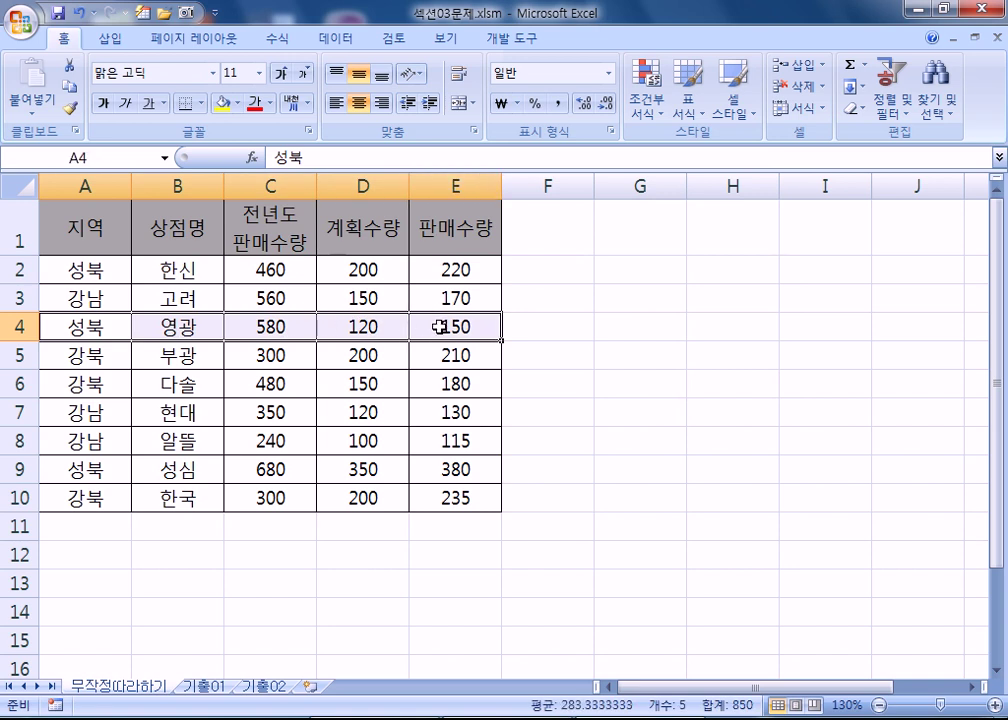
# Start a formula-based conditional formatting rule for A2:E10 and insert the reference =$D$2 in its formula
pyautogui.moveTo(83, 268); pyautogui.dragTo(441, 497)
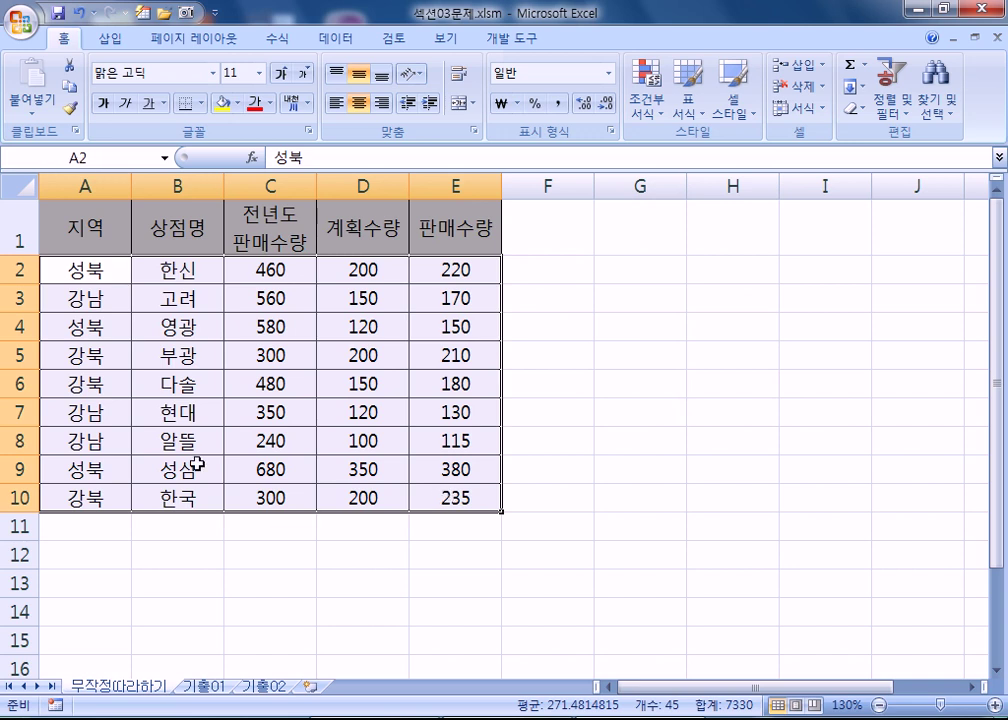
pyautogui.click(649, 115)
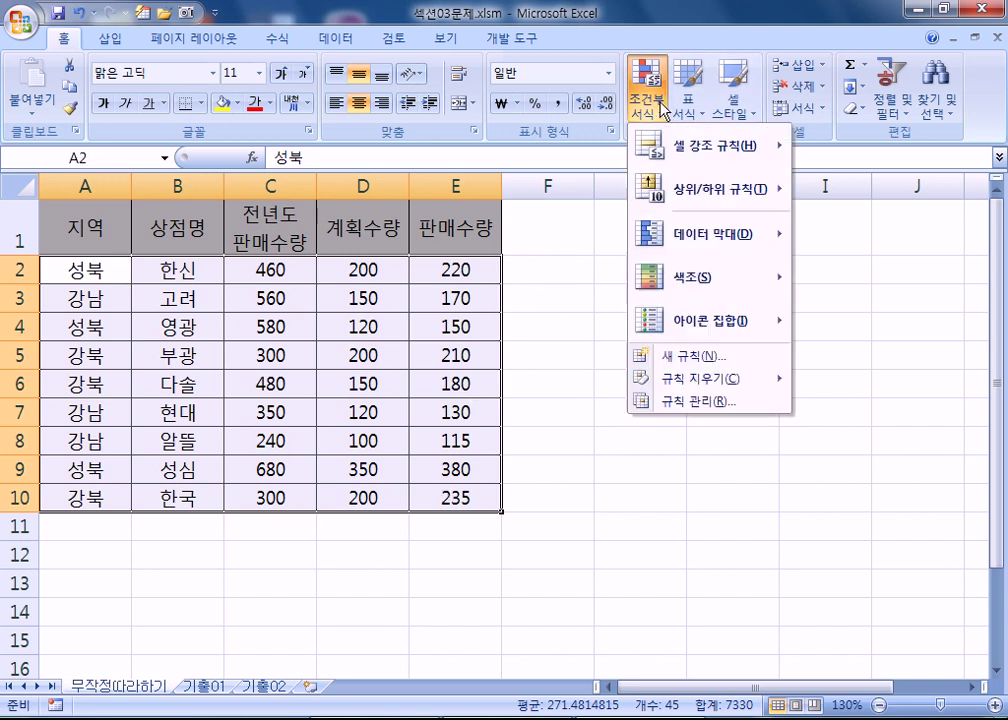
pyautogui.click(677, 362)
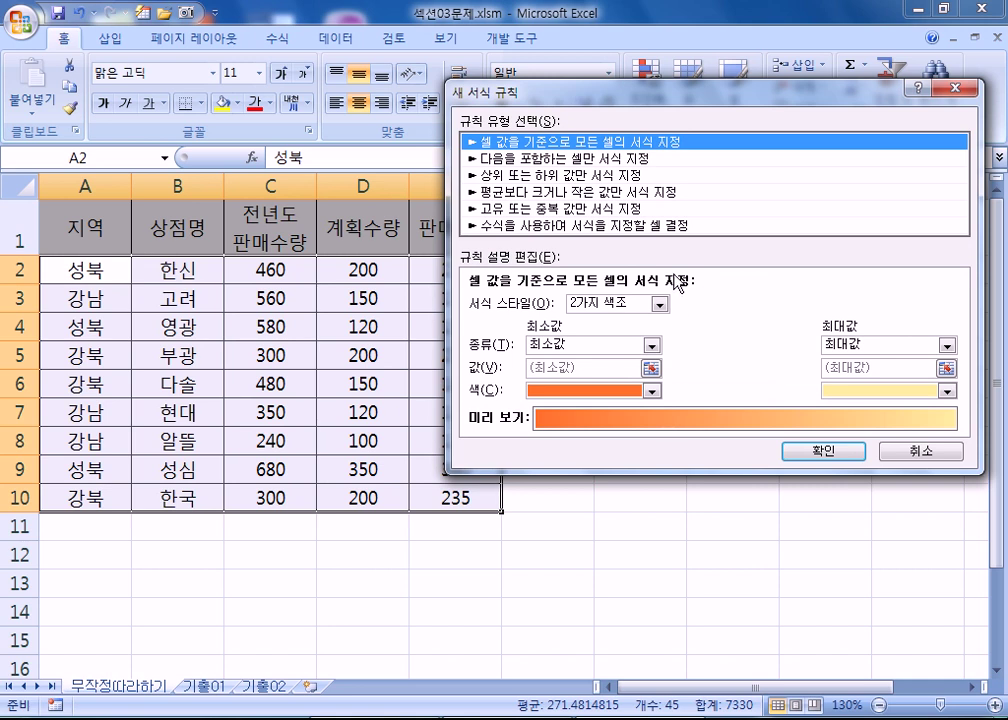
pyautogui.click(495, 225)
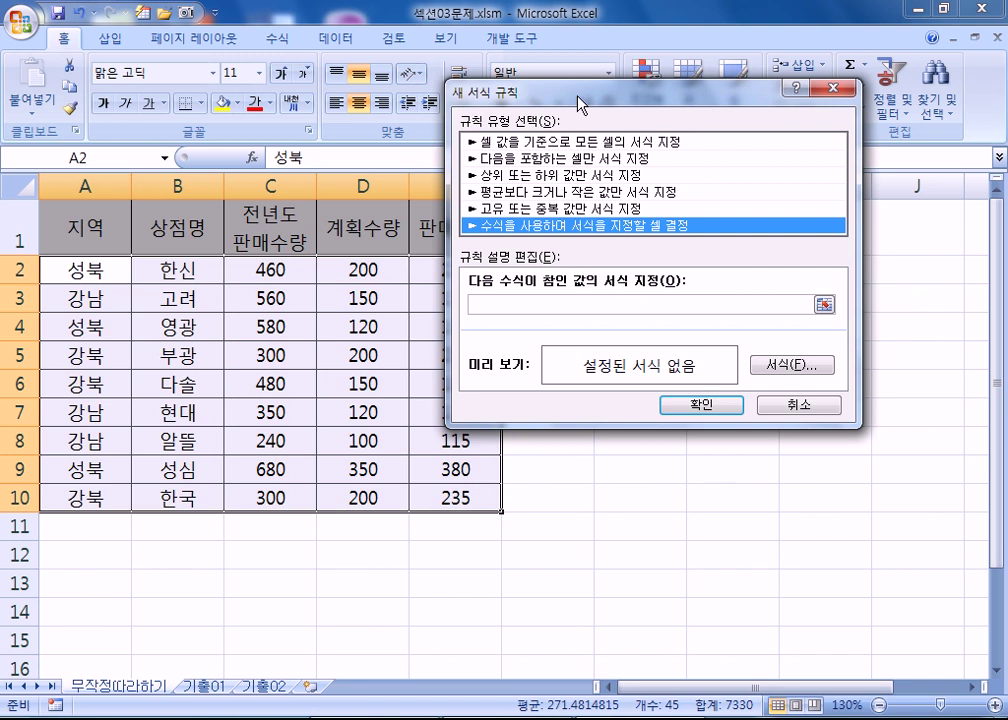
pyautogui.moveTo(580, 100); pyautogui.dragTo(670, 140)
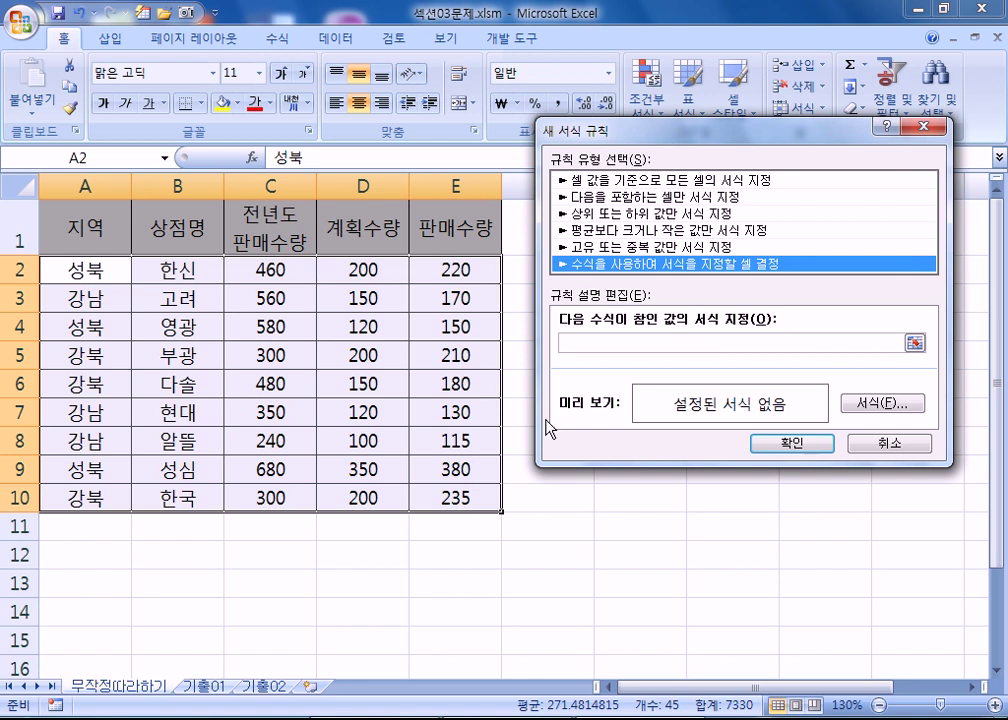
pyautogui.click(578, 343)
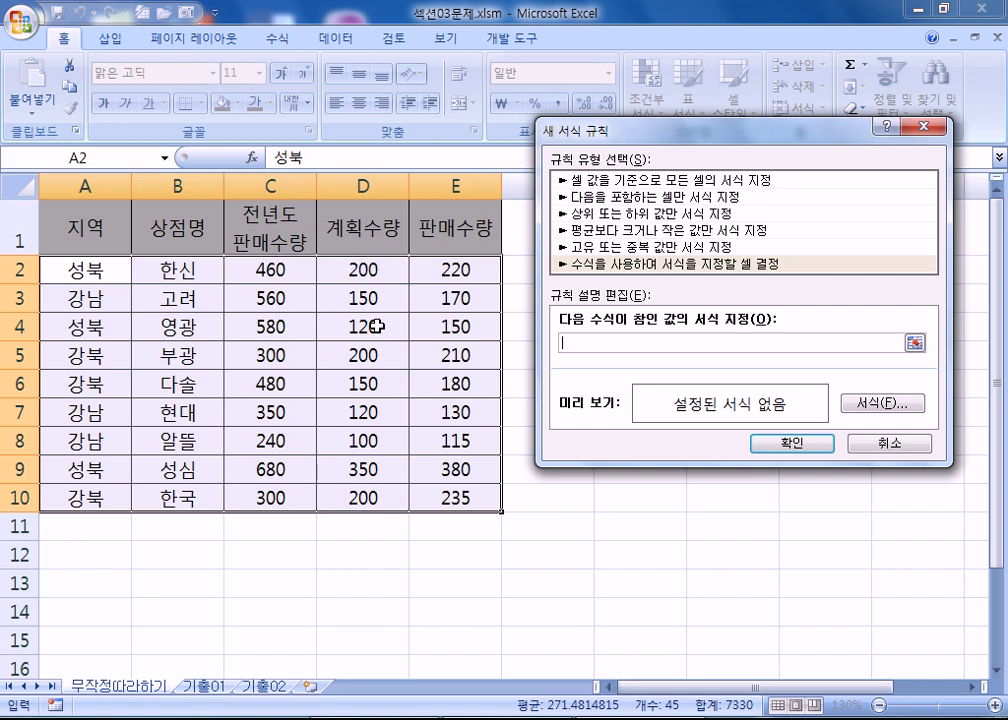
pyautogui.click(372, 269)
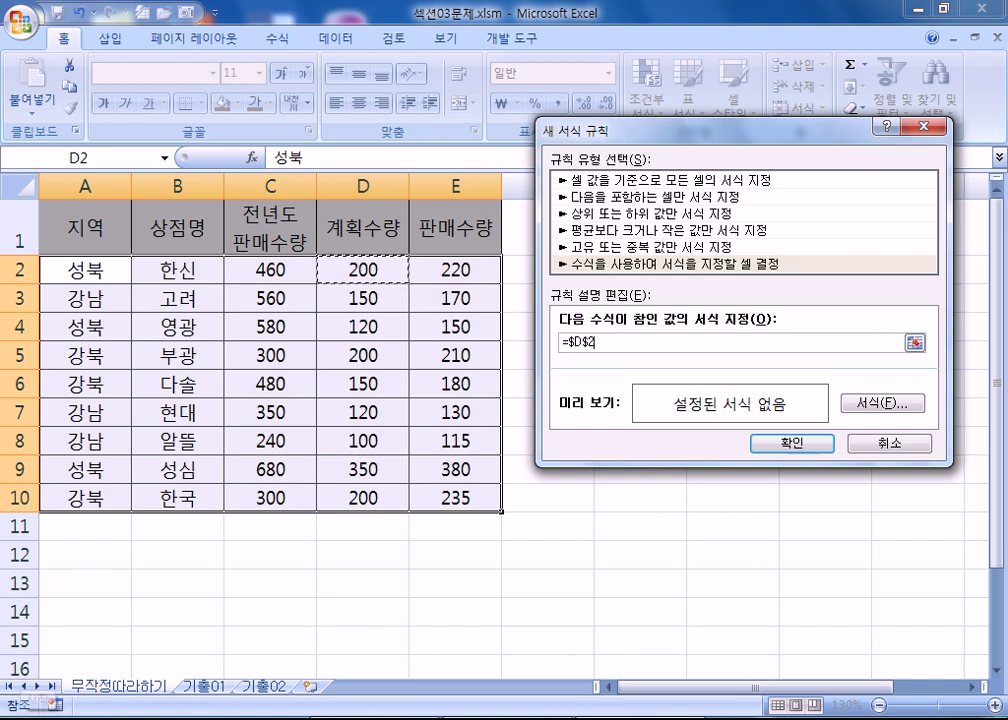
# Switch to Notepad and write the reference forms =$D$2 and =$D2 on two separate lines
pyautogui.click(28, 717)
pyautogui.click(60, 342)
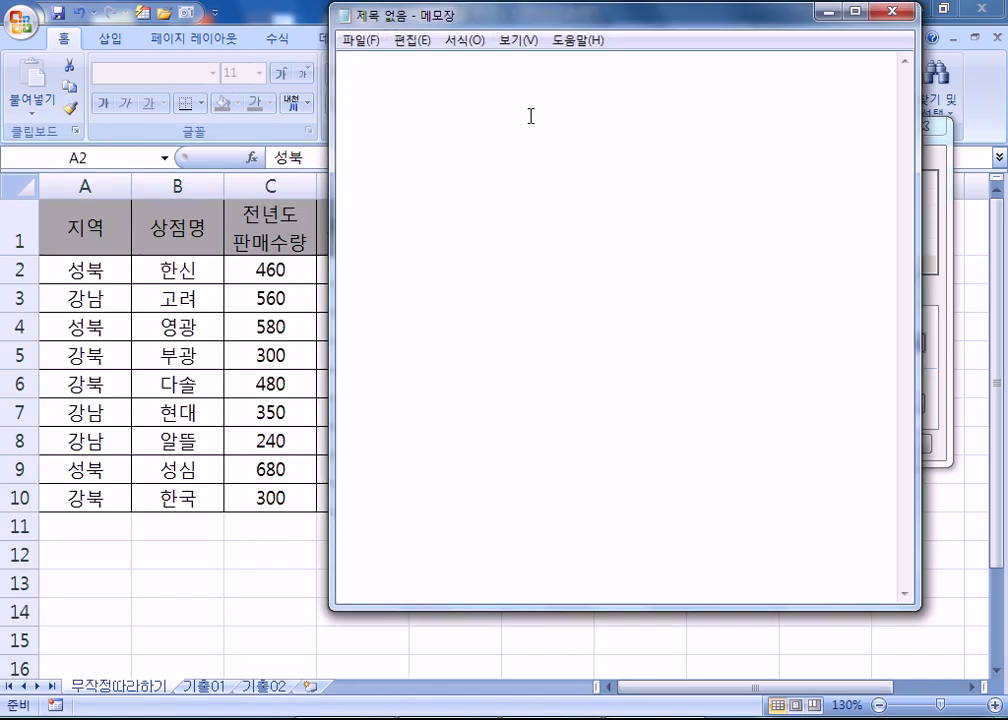
pyautogui.write('=')
pyautogui.write('D2')
pyautogui.press('Left')
pyautogui.press('Left')
pyautogui.write('$')
pyautogui.press('Right')
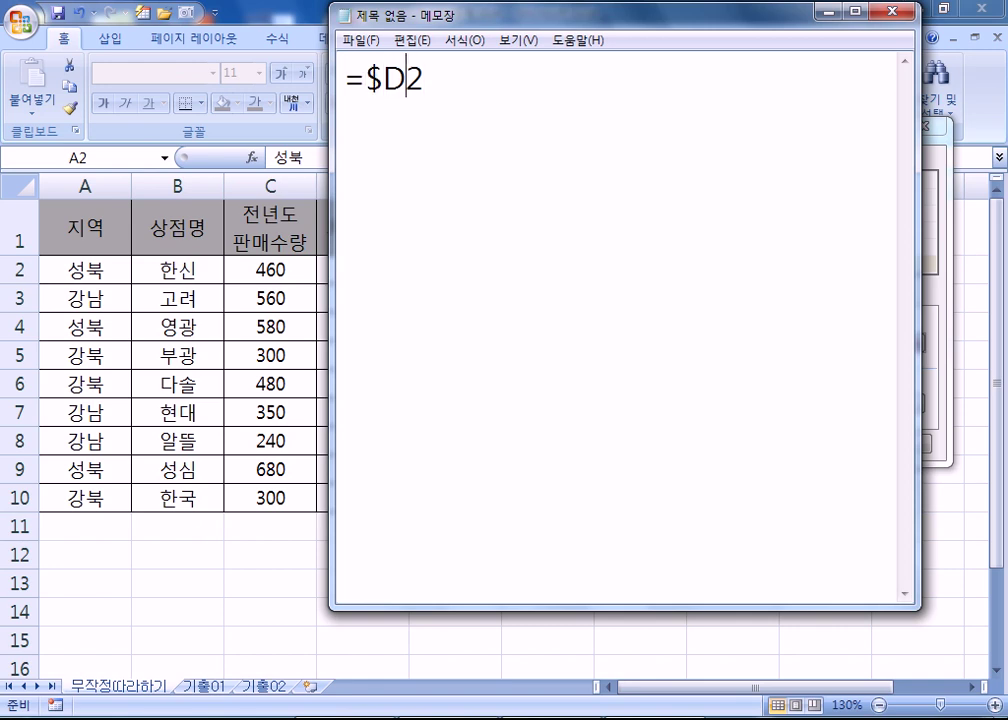
pyautogui.write('$2 ')
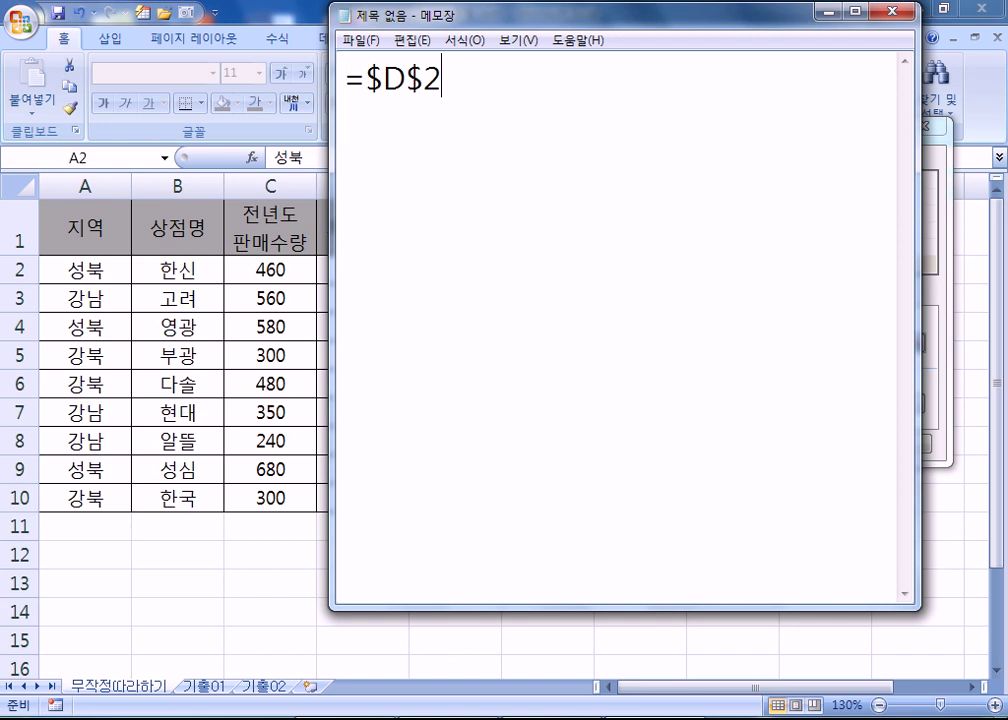
pyautogui.write('=$D2')
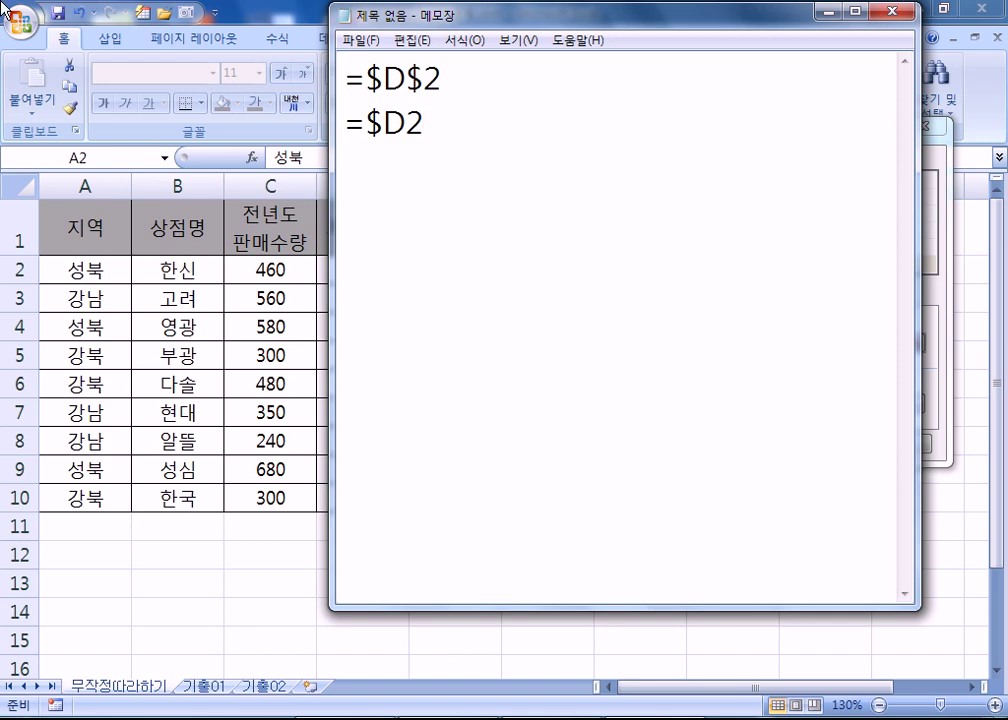
# Compare the =$D$2 and =$D2 lines, and return to the new formatting rule in Excel
pyautogui.moveTo(478, 80); pyautogui.dragTo(288, 74)
pyautogui.moveTo(444, 126); pyautogui.dragTo(345, 124)
pyautogui.click(493, 130)
pyautogui.press('Return')
pyautogui.press('alt')
pyautogui.hotkey('alt', 'Tab')
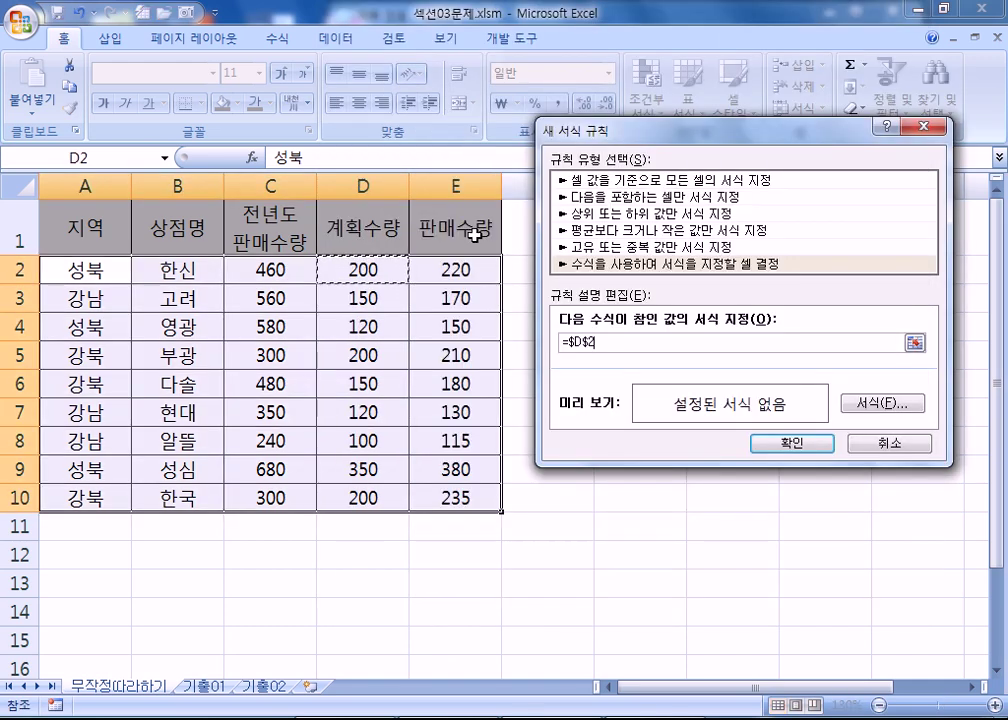
pyautogui.write('+$D2')
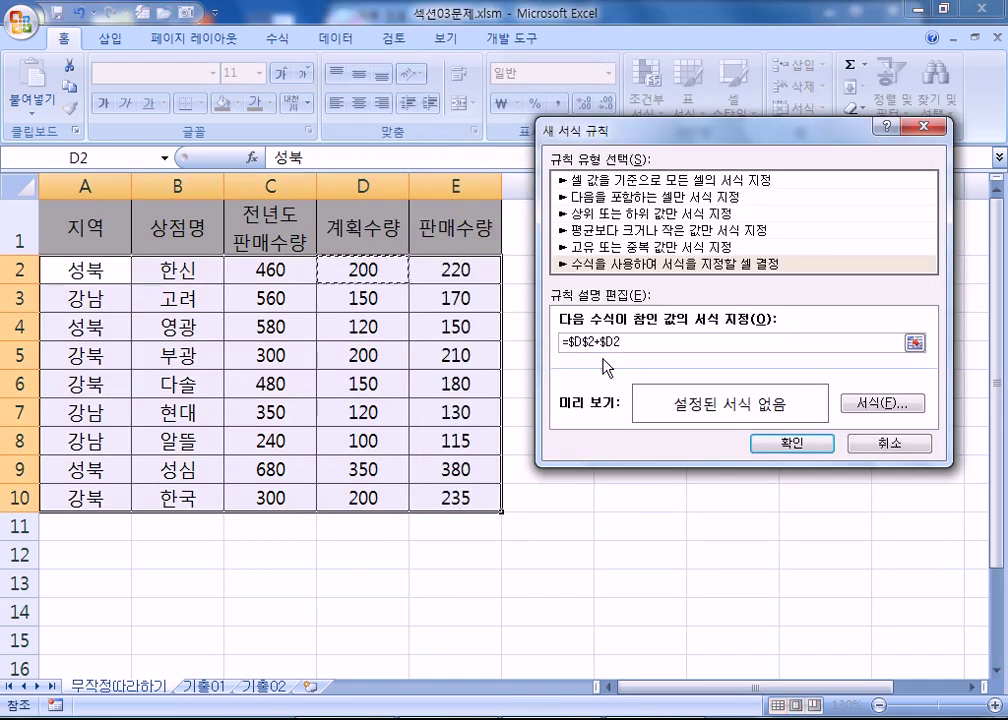
pyautogui.moveTo(641, 343); pyautogui.dragTo(559, 343)
pyautogui.click(364, 264)
pyautogui.press('F4')
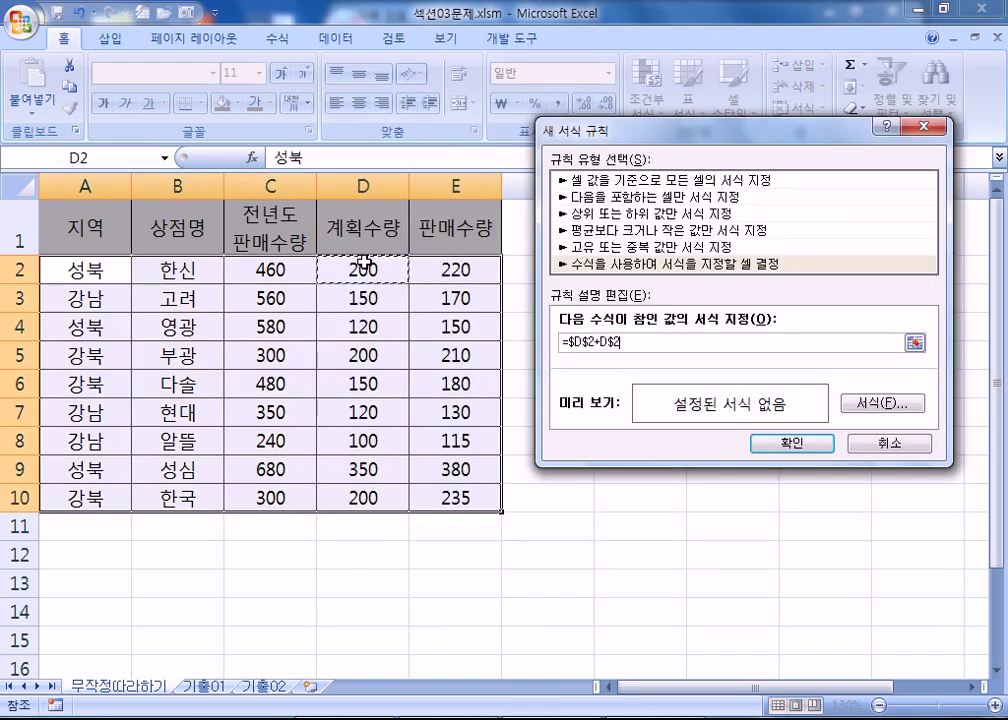
pyautogui.click(618, 343)
pyautogui.moveTo(629, 344); pyautogui.dragTo(558, 343)
pyautogui.press('Delete')
# Insert cell D2 in the rule formula and cycle it through its absolute, mixed and relative reference forms
pyautogui.click(355, 265)
pyautogui.press('F4')
pyautogui.press('F4')
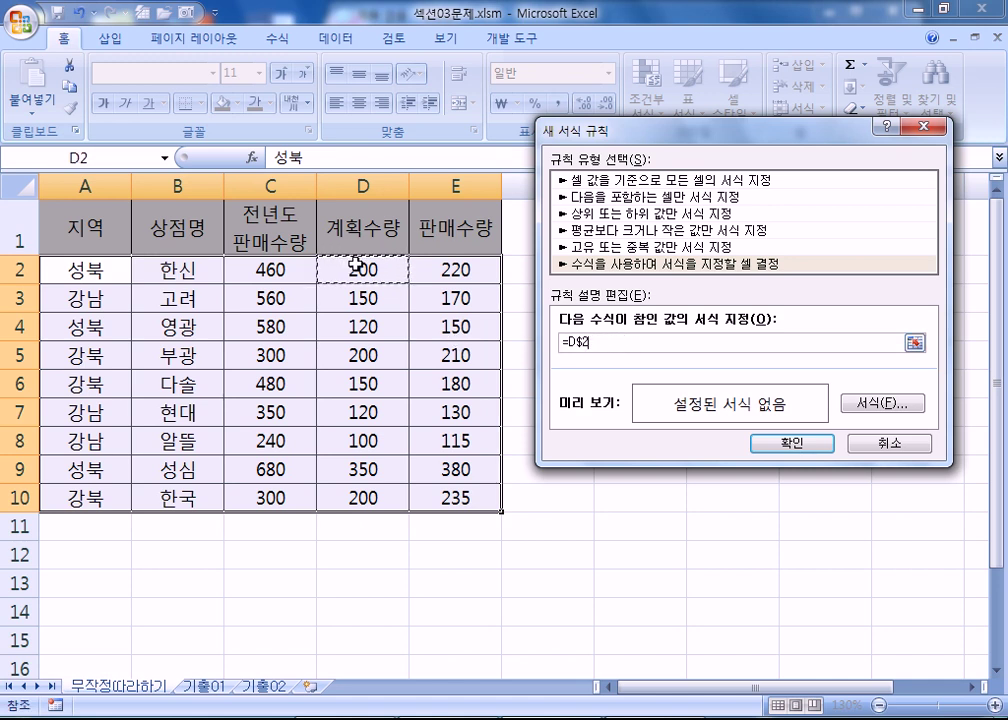
pyautogui.press('F4')
pyautogui.press('F4')
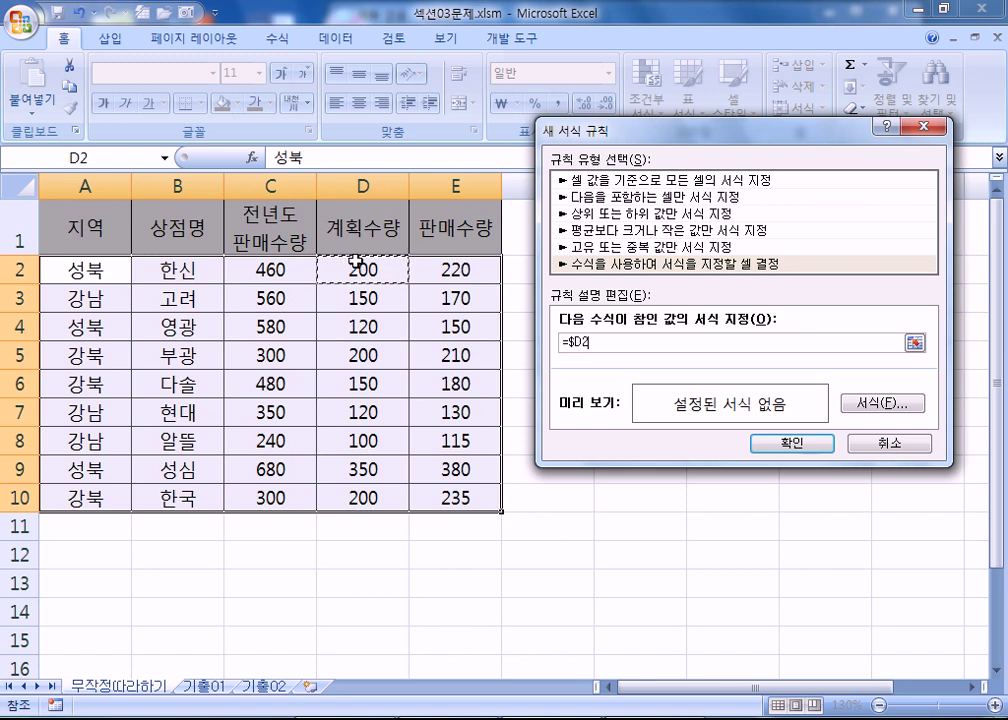
pyautogui.press('F4')
pyautogui.press('F4')
pyautogui.press('F4')
pyautogui.press('F4')
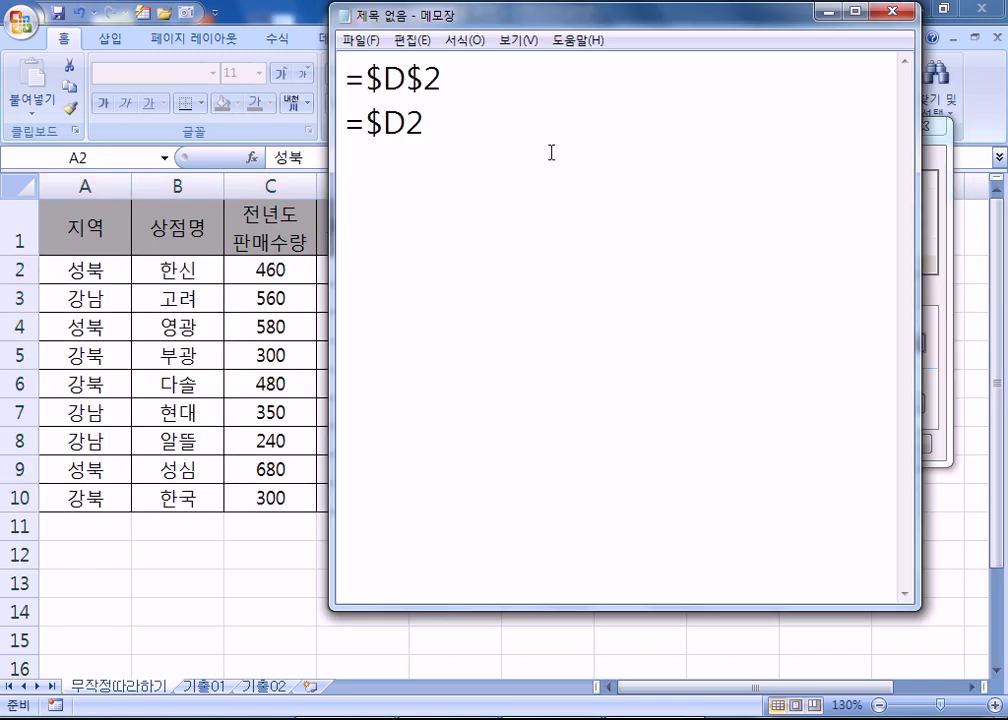
# In the Notepad notes, label the =$D$2 line with 절대주소
pyautogui.click(556, 68)
pyautogui.press('Tab')
pyautogui.write('덜ㄷ')
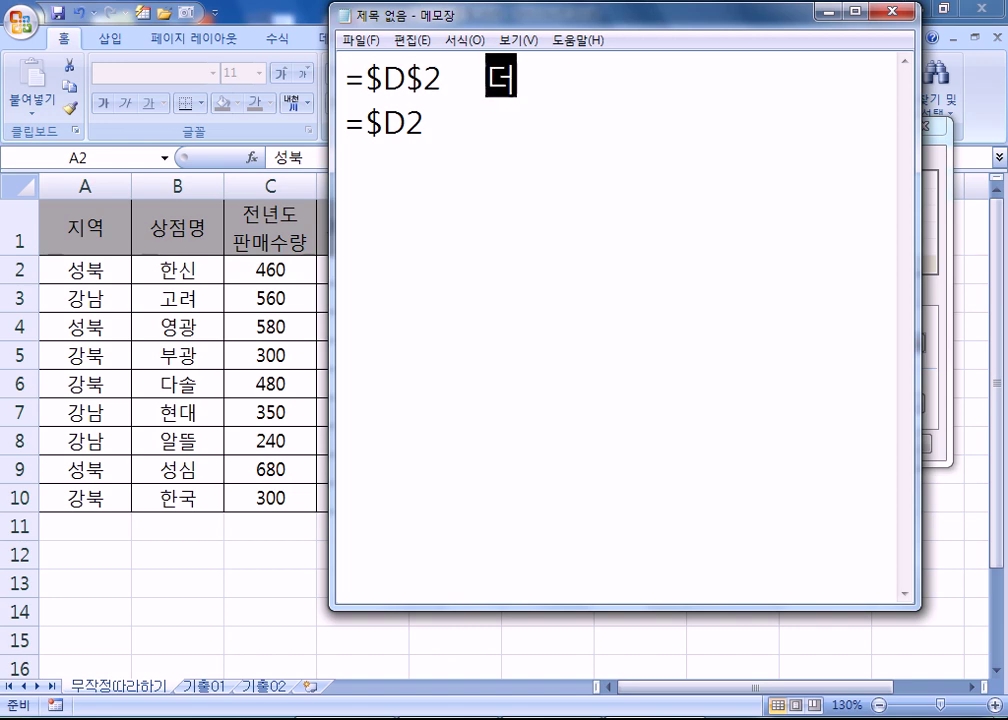
pyautogui.press('BackSpace')
pyautogui.press('BackSpace')
pyautogui.write('절대주소')
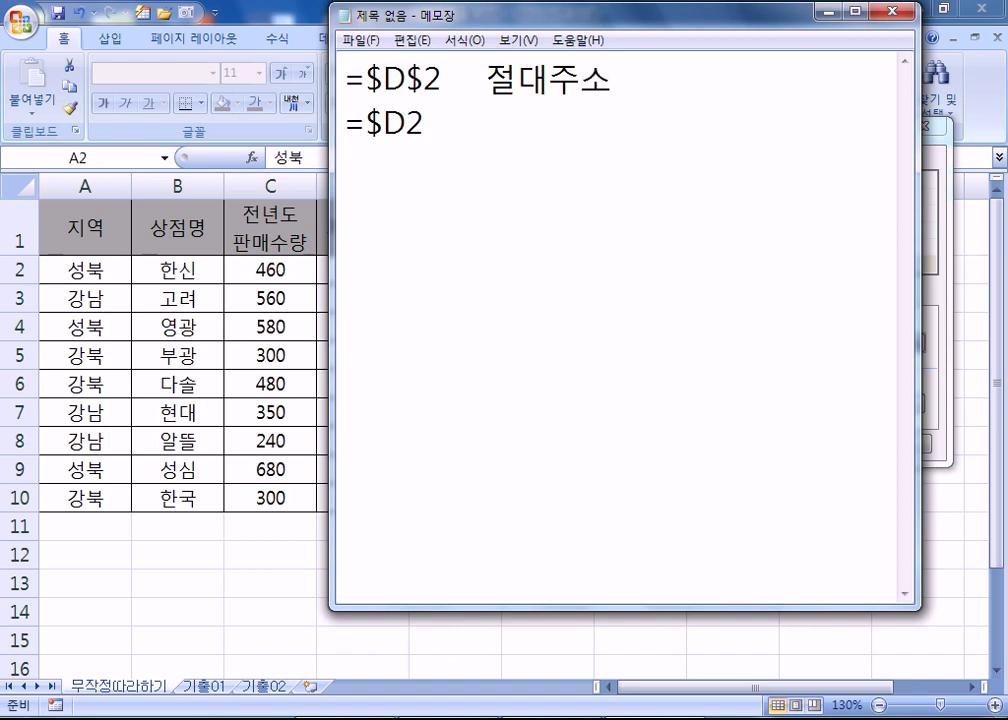
# Add a third line reading =D$2 below the =$D2 line
pyautogui.press('Down')
pyautogui.press('Return')
pyautogui.write('=d')
pyautogui.press('BackSpace')
pyautogui.write('D')
pyautogui.press('BackSpace')
pyautogui.write('D$2')
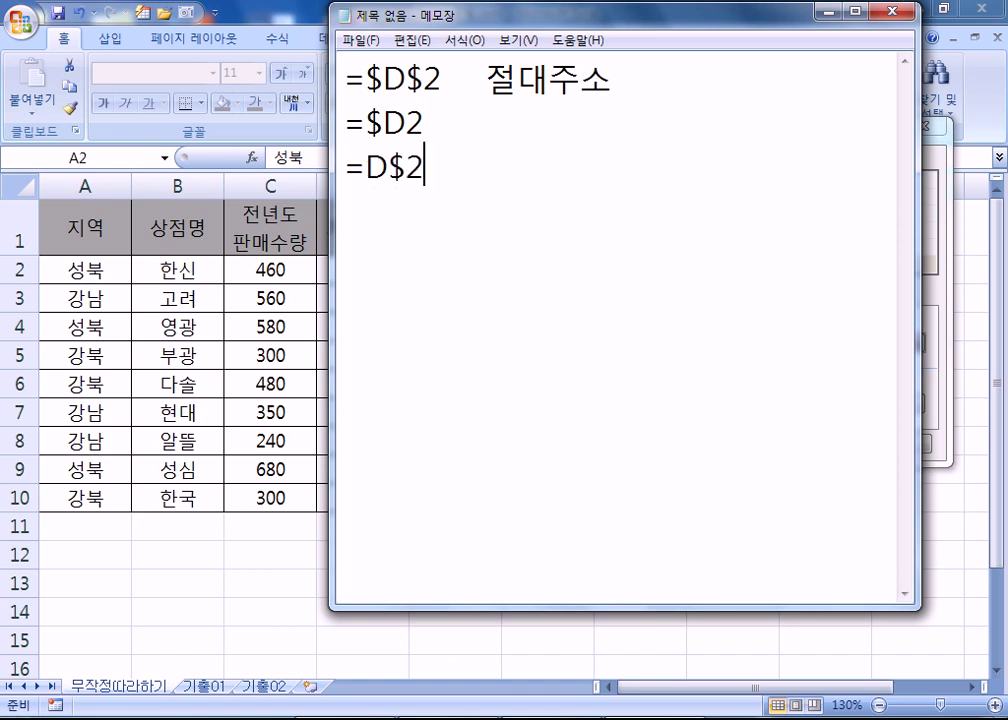
# Label both the =D$2 and =$D2 lines with 혼합주소
pyautogui.press('Tab')
pyautogui.write('GHS')
pyautogui.press('BackSpace')
pyautogui.press('BackSpace')
pyautogui.press('BackSpace')
pyautogui.write('혼합주소')
pyautogui.press('Up')
pyautogui.press('Tab')
pyautogui.write('혼합주소')
# Add a fourth line reading =D2 and label it 상대주소
pyautogui.press('Down')
pyautogui.press('Return')
pyautogui.write('=')
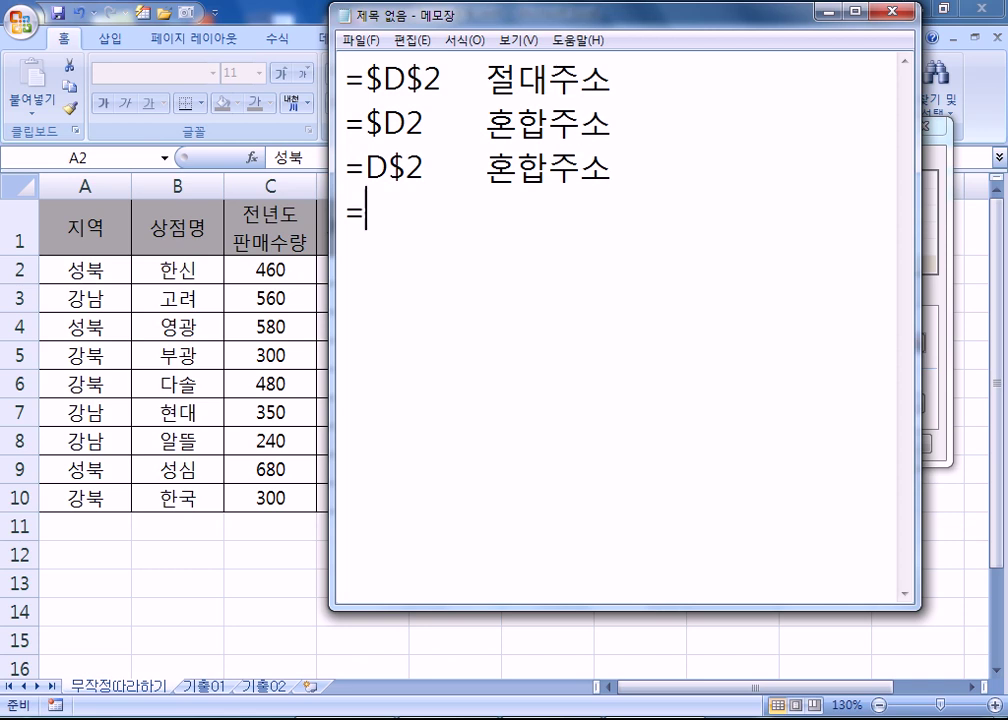
pyautogui.write('D2')
pyautogui.press('Tab')
pyautogui.write('상대주소')
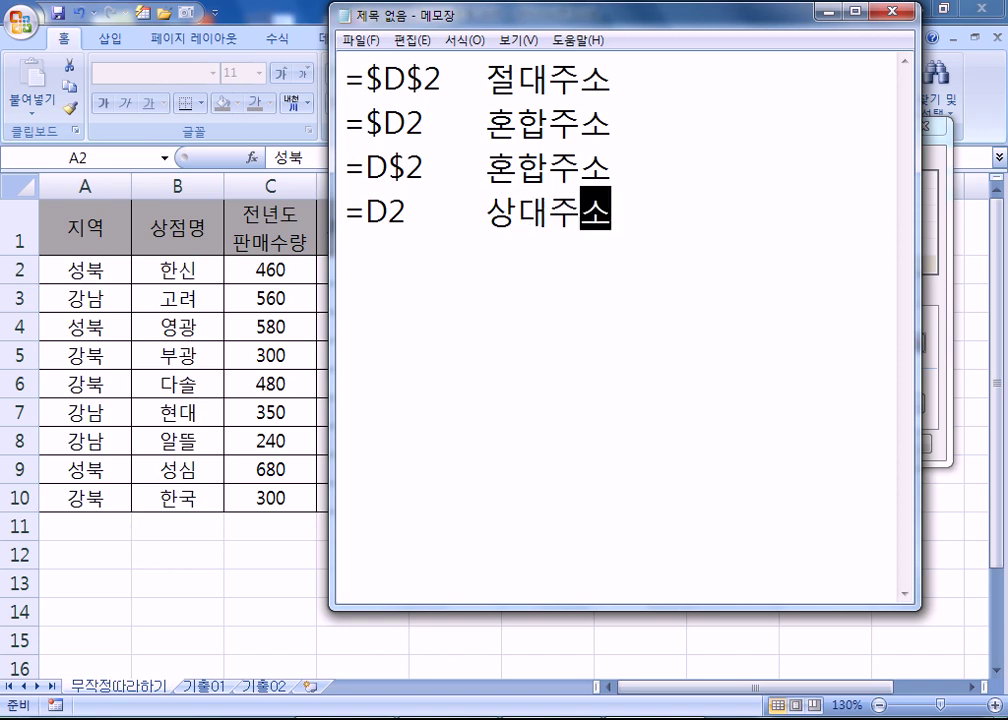
pyautogui.press('Return')
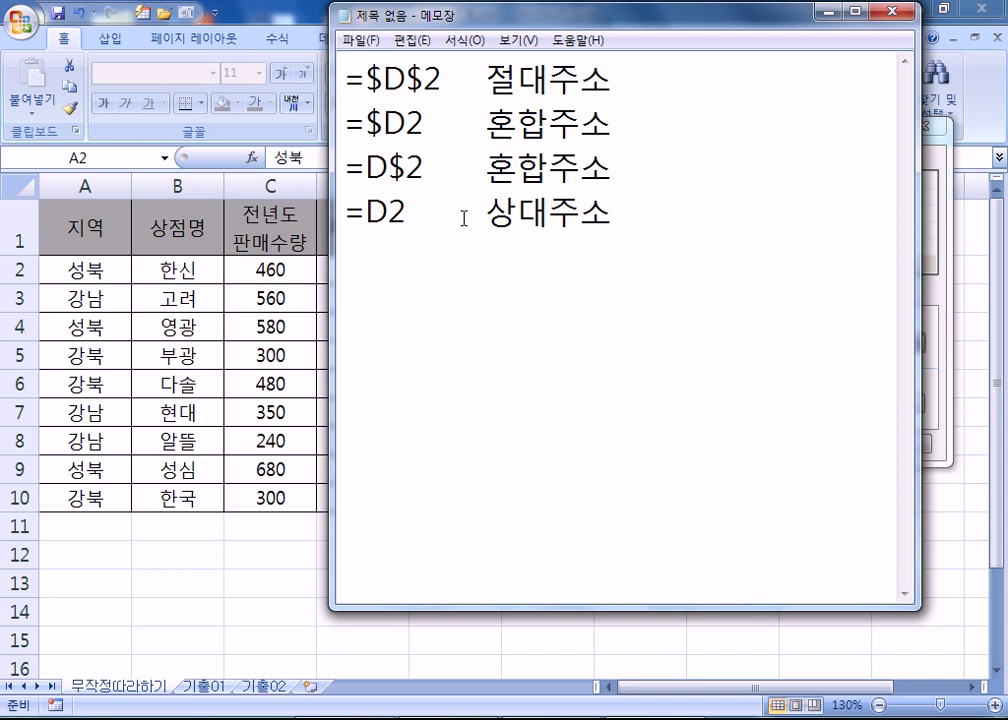
# Append ", 조건부서식에서만" to the =$D2 line's 혼합주소 label and widen the Notepad window
pyautogui.moveTo(348, 171); pyautogui.dragTo(714, 177)
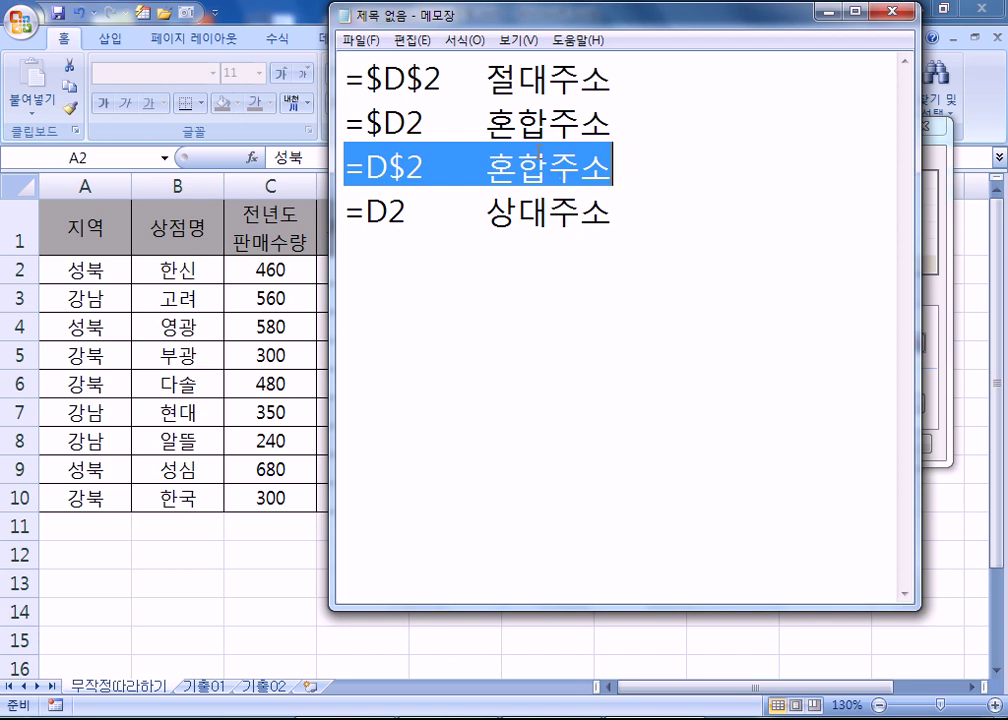
pyautogui.moveTo(349, 122); pyautogui.dragTo(676, 132)
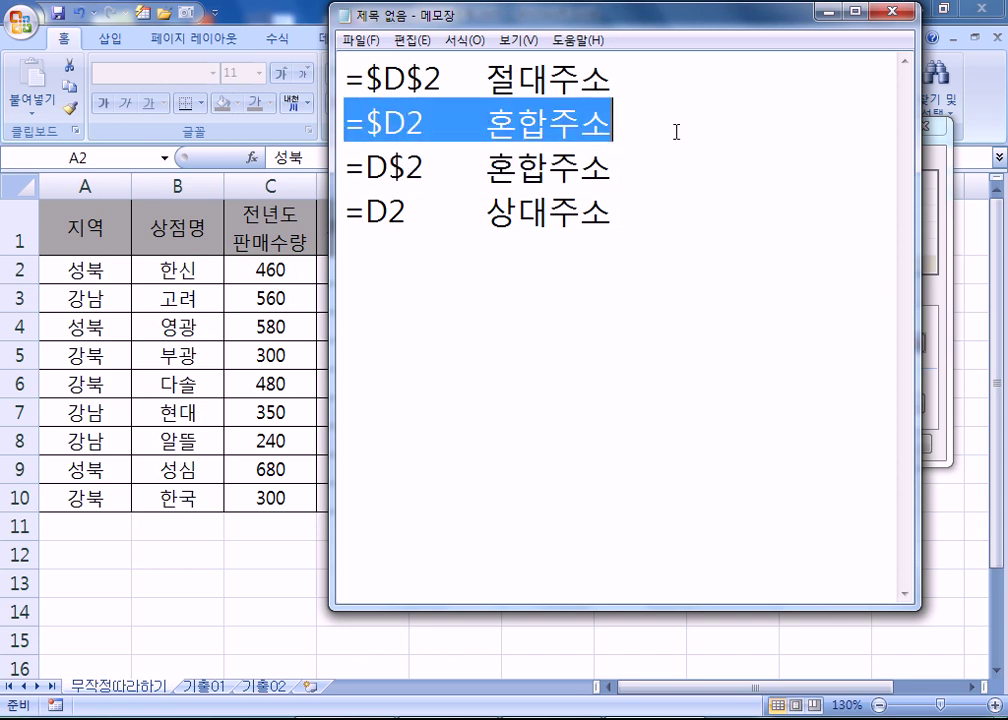
pyautogui.click(658, 123)
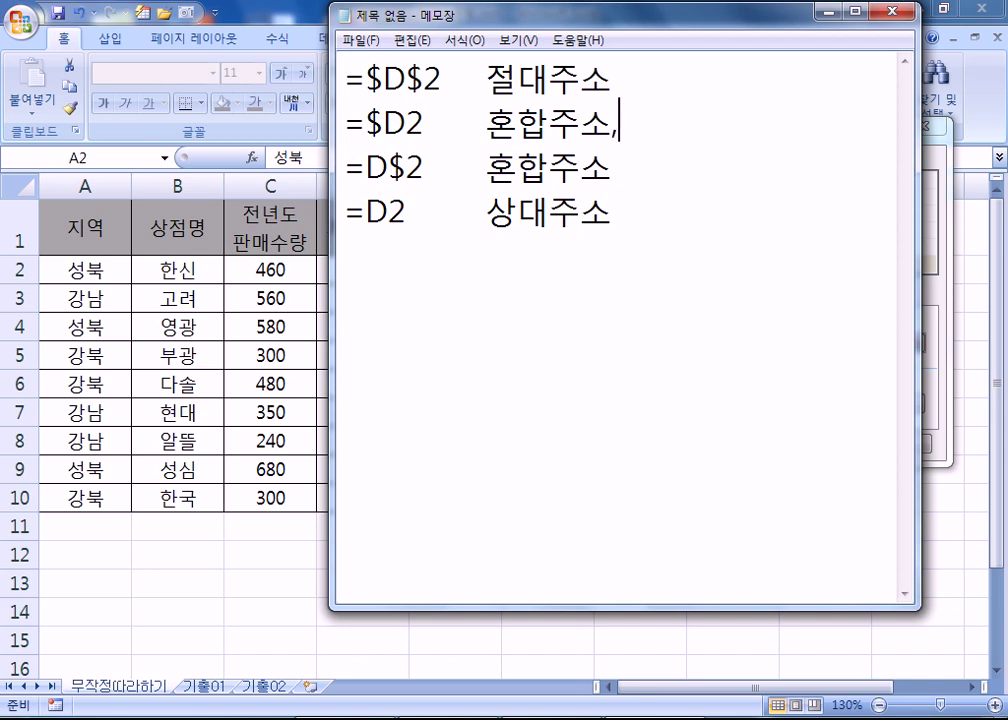
pyautogui.write(', 조거건부')
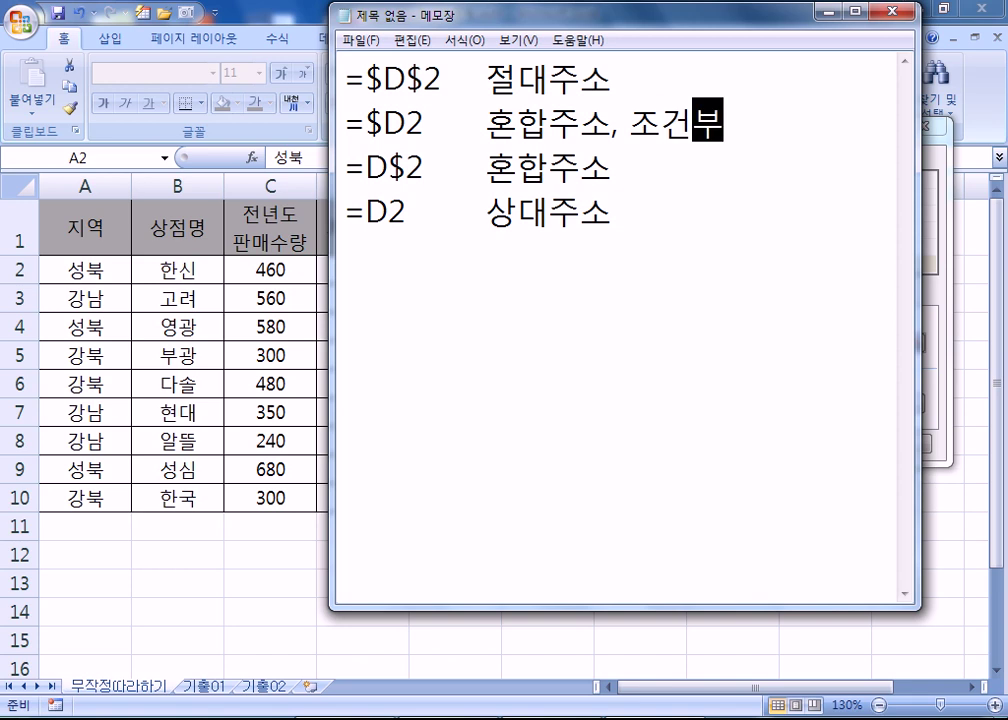
pyautogui.write('서식에서마ㄴ')
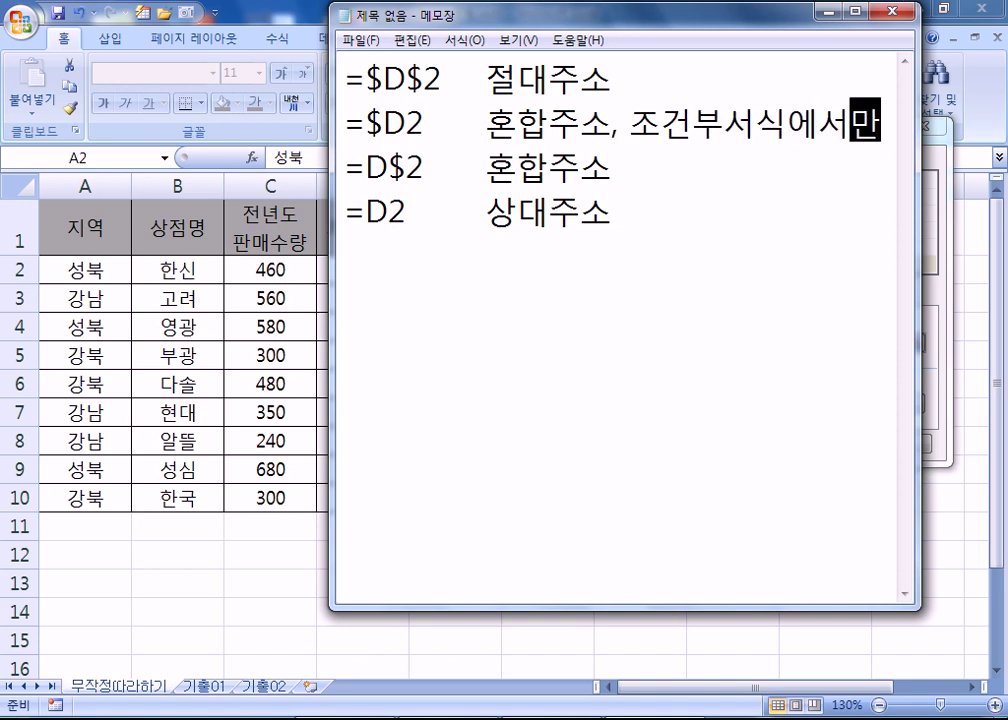
pyautogui.moveTo(332, 140); pyautogui.dragTo(81, 140)
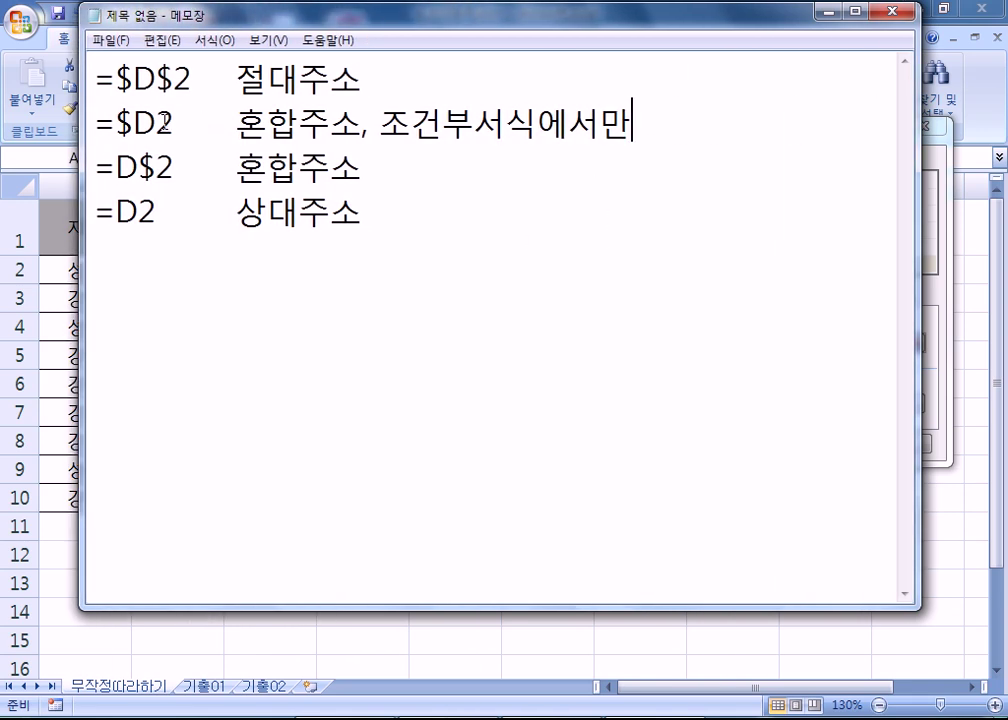
# Highlight the absolute, relative and $D2 mixed references in the notes to compare their dollar signs
pyautogui.click(117, 80)
pyautogui.moveTo(117, 80); pyautogui.dragTo(160, 80)
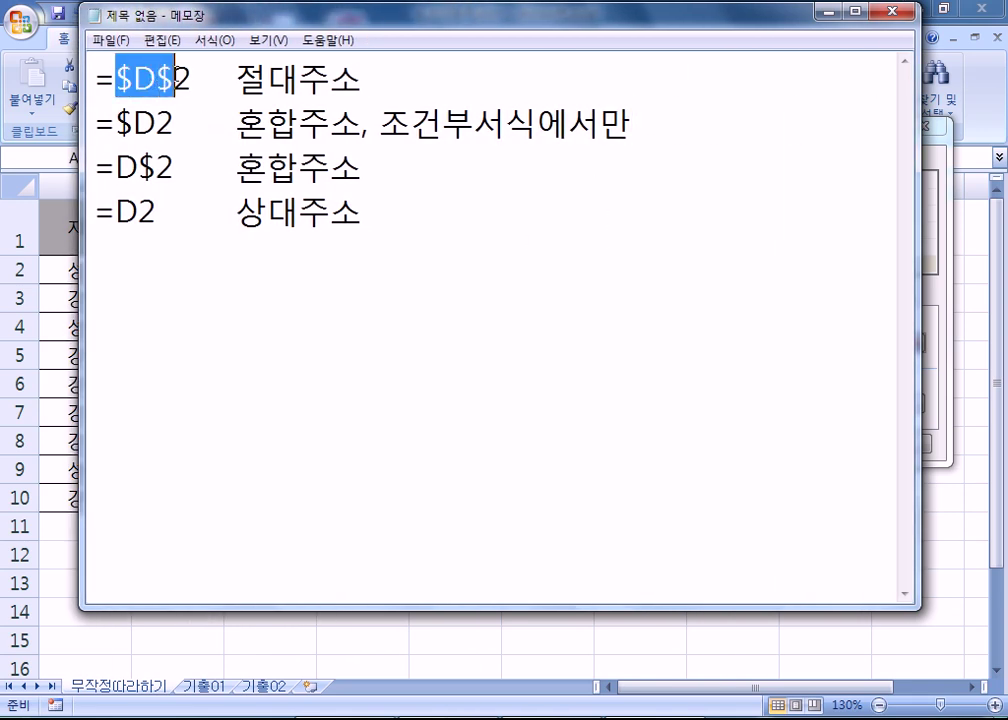
pyautogui.moveTo(156, 213); pyautogui.dragTo(116, 213)
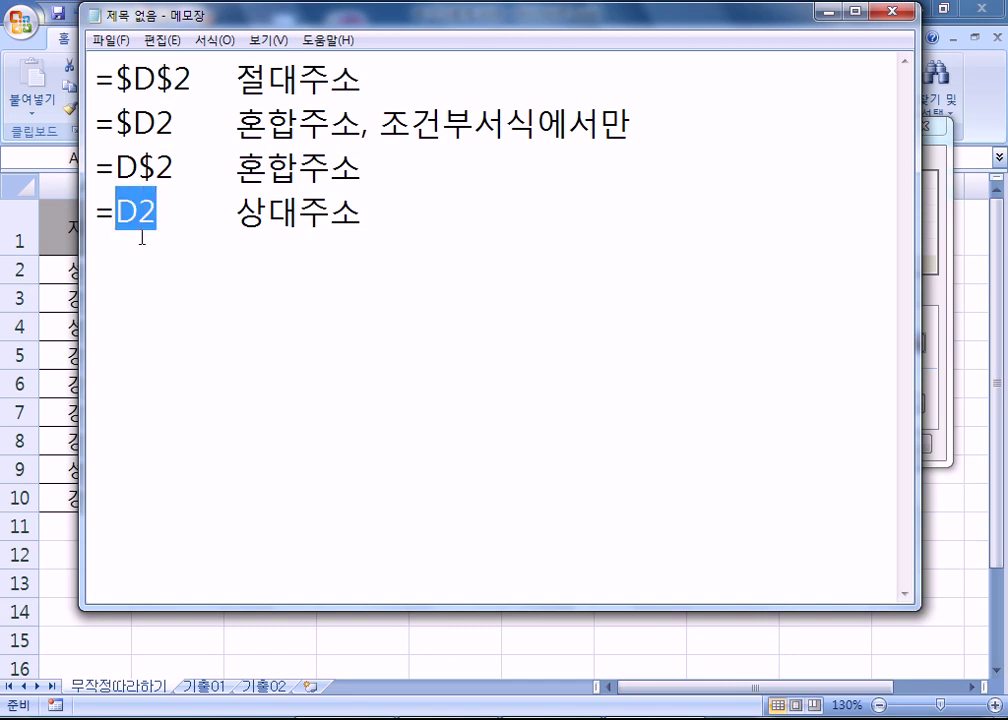
pyautogui.click(142, 238)
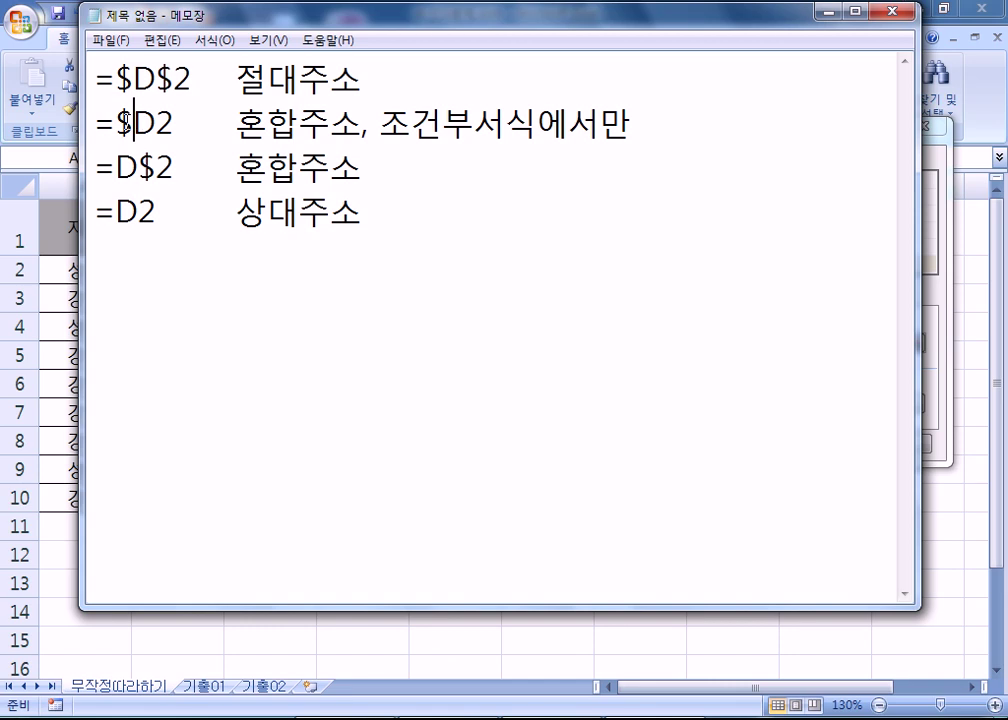
pyautogui.moveTo(134, 124); pyautogui.dragTo(116, 124)
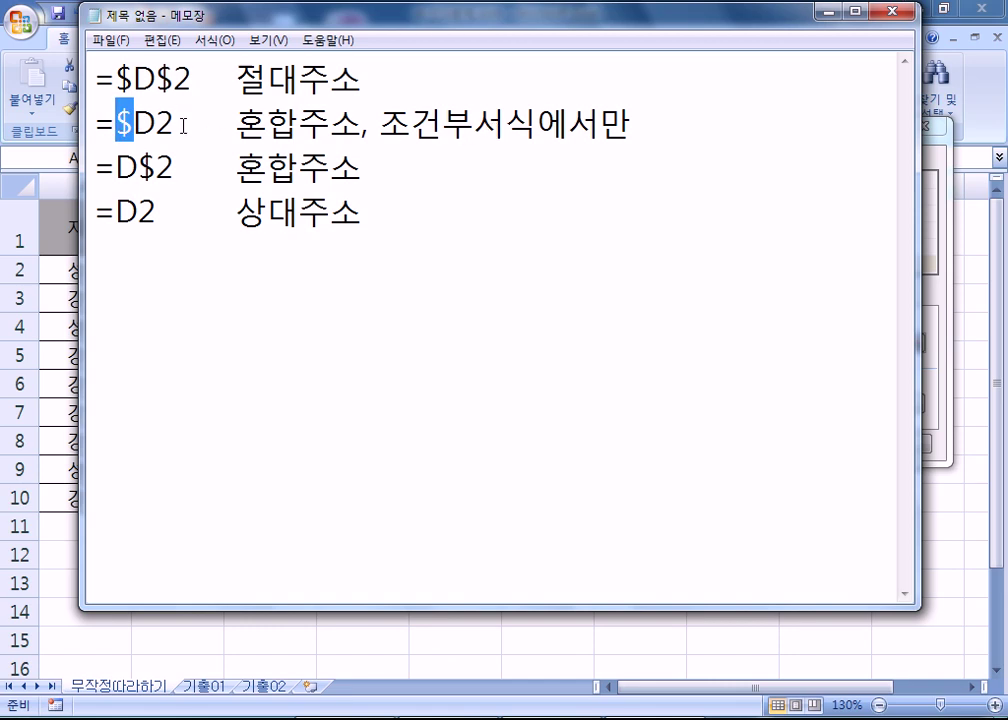
pyautogui.moveTo(178, 124); pyautogui.dragTo(105, 122)
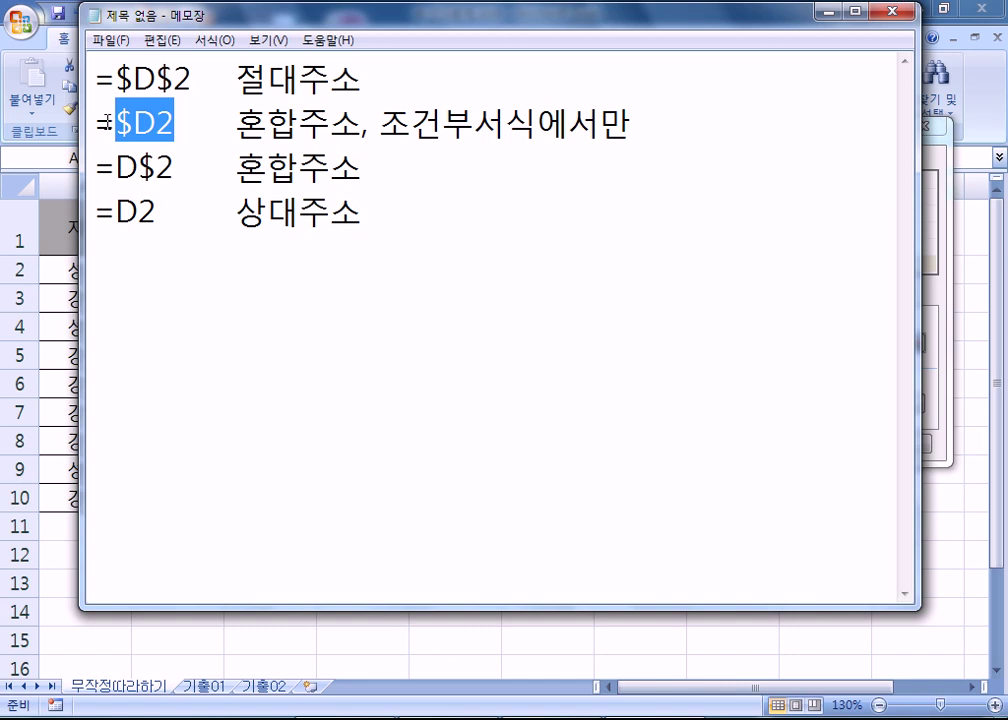
# Add the example condition =$D2>=250 on a new line, one blank line below the reference list
pyautogui.click(192, 309)
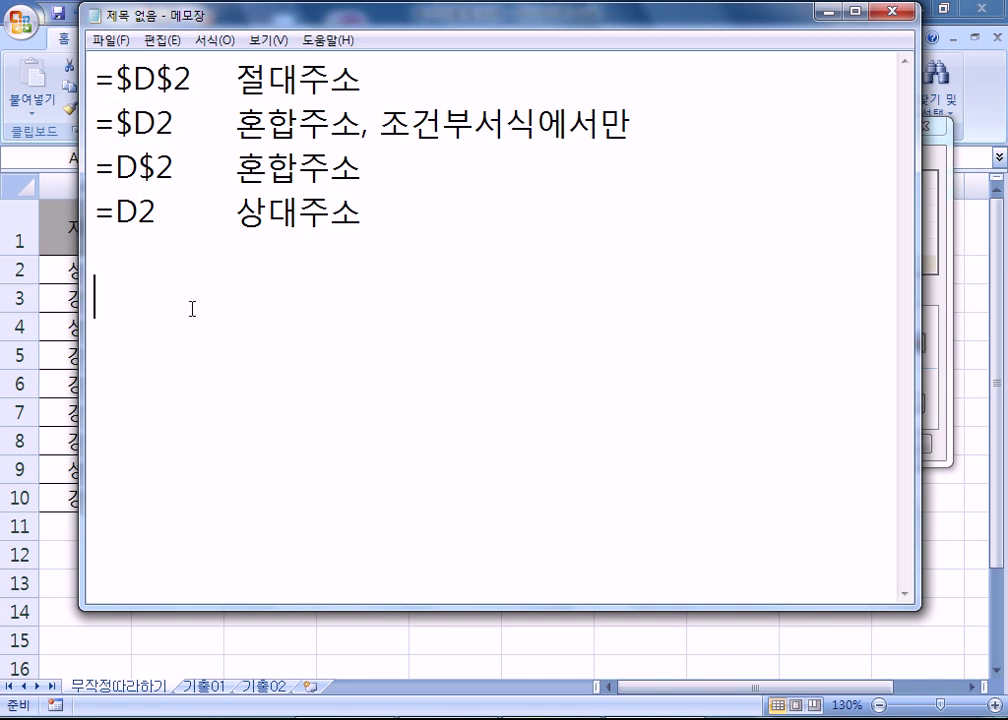
pyautogui.write('=$ㅇ')
pyautogui.press('BackSpace')
pyautogui.write('D2')
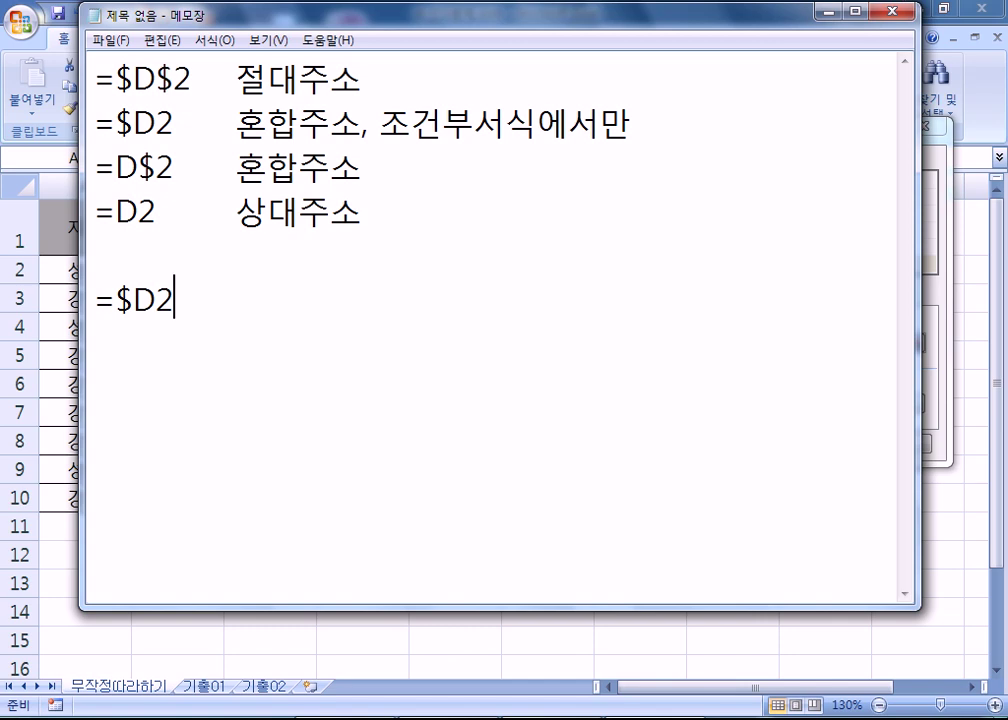
pyautogui.write('>=250')
pyautogui.press('Return')
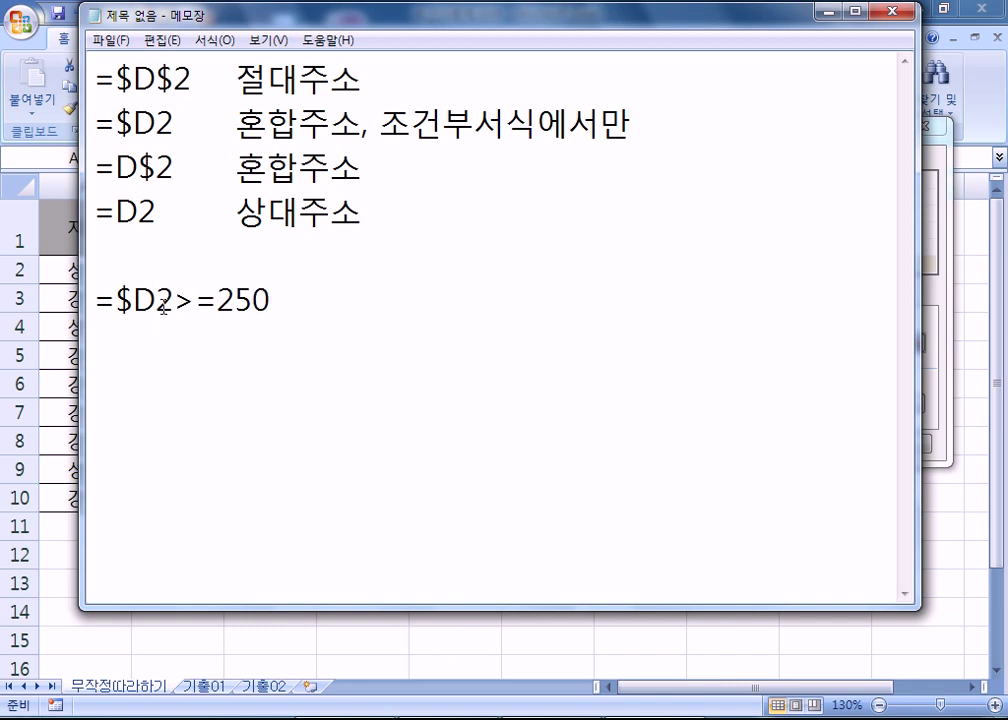
# Highlight the comparison, the cell reference and the number in the example condition one after another
pyautogui.moveTo(173, 300); pyautogui.dragTo(290, 301)
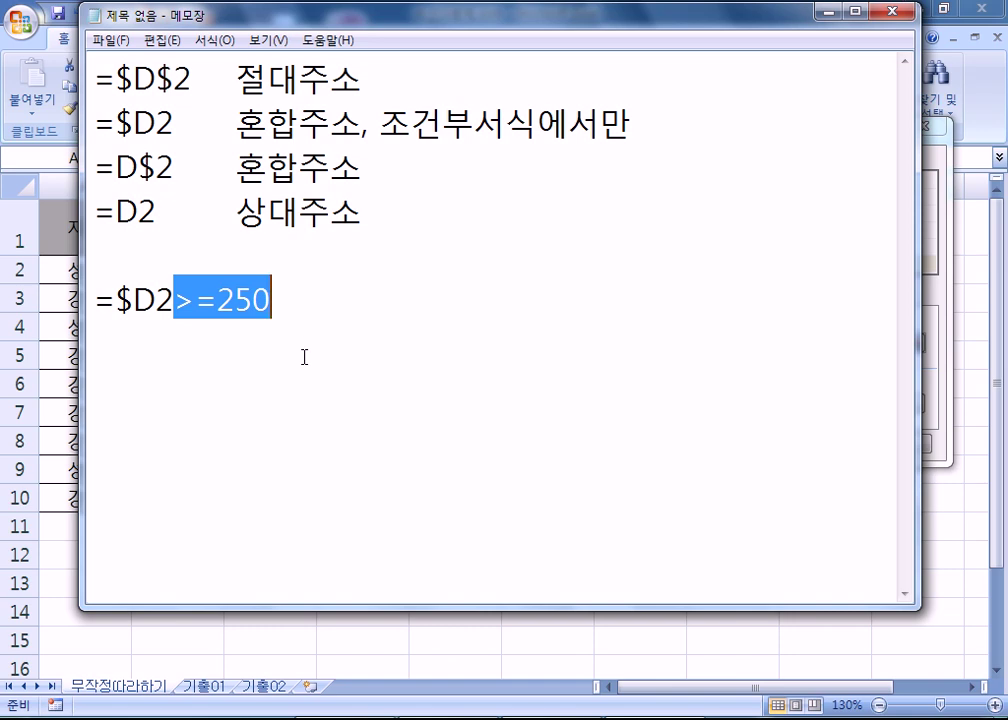
pyautogui.moveTo(173, 300); pyautogui.dragTo(89, 300)
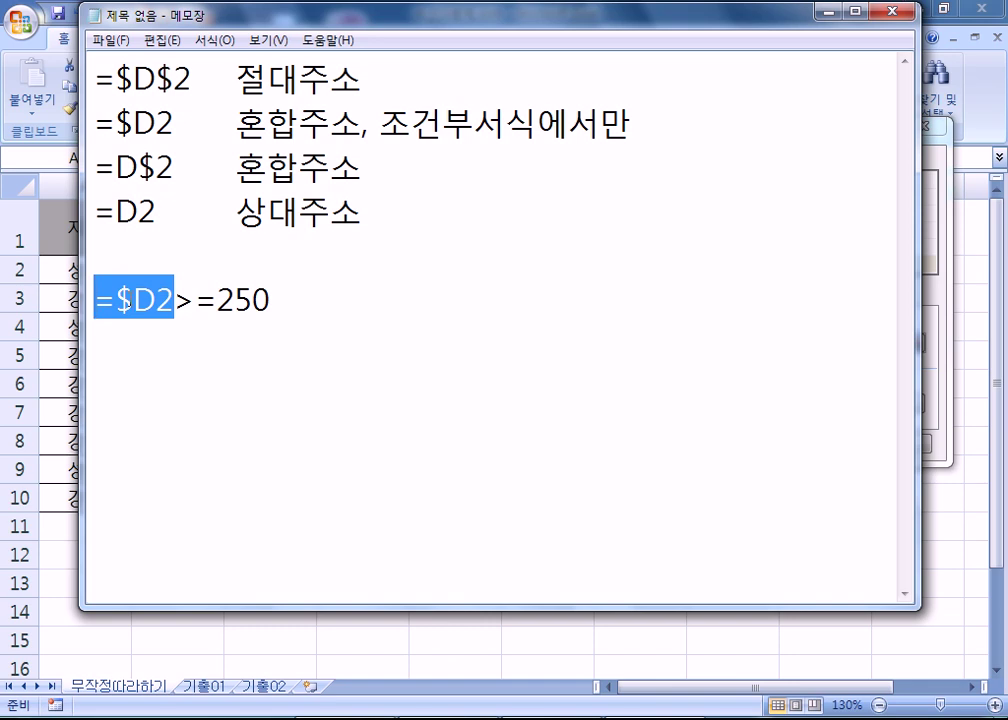
pyautogui.moveTo(216, 300); pyautogui.dragTo(286, 301)
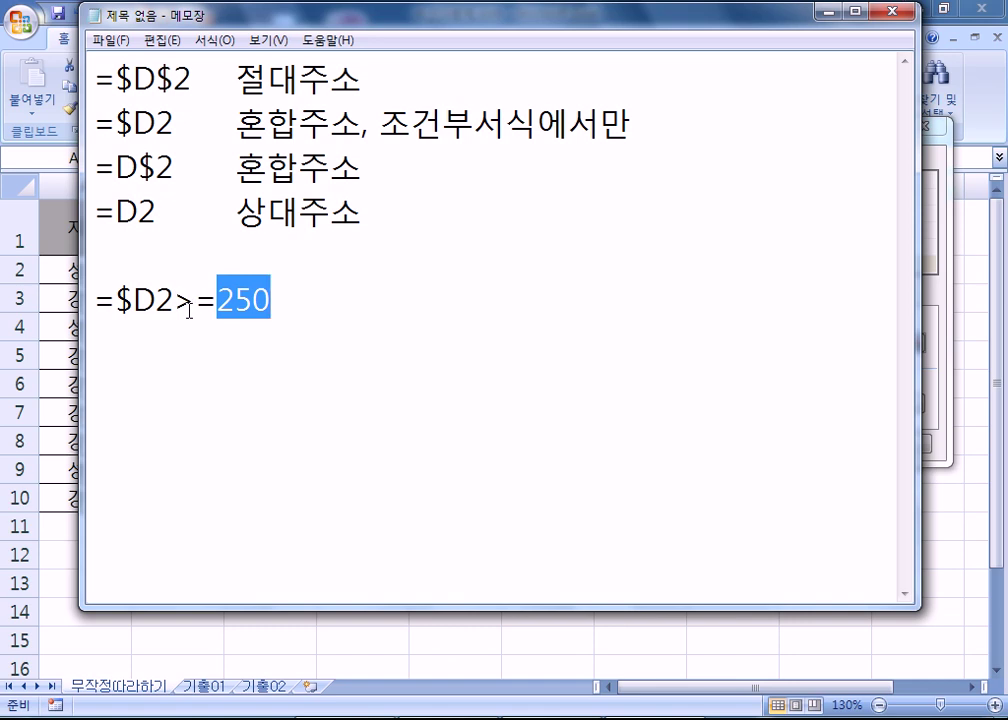
pyautogui.click(226, 344)
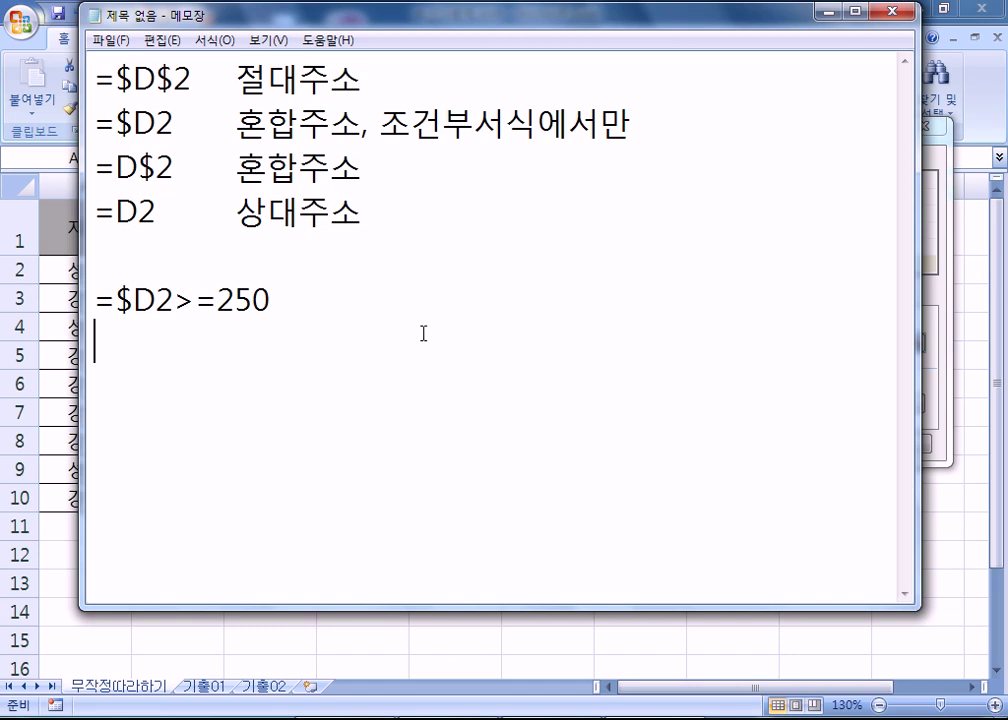
# Switch to Excel and extend the new formatting rule's formula to =$D$2>=2520
pyautogui.hotkey('alt', 'Tab')
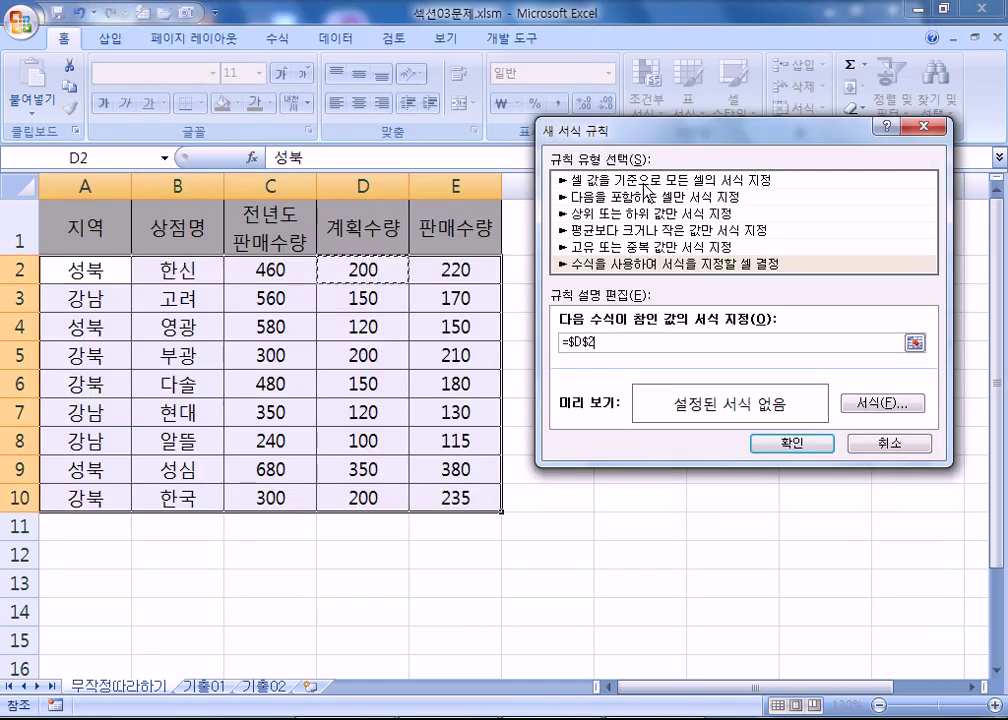
pyautogui.write('>=252')
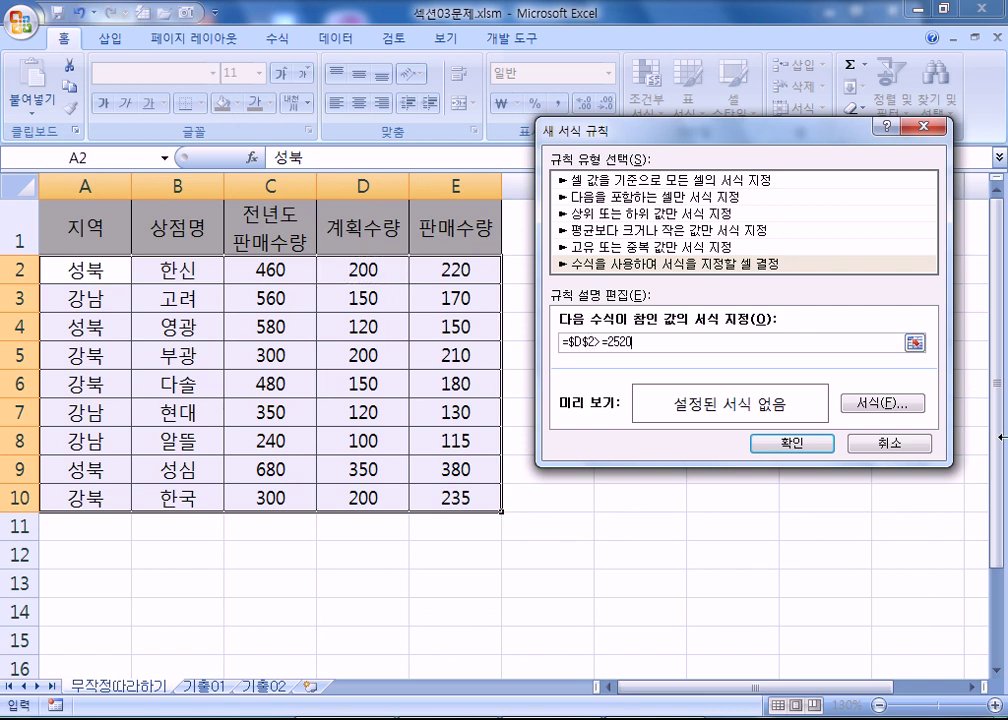
pyautogui.write('0')
# Set the rule's font format to a 실선 underline and the 굵게 style
pyautogui.click(886, 404)
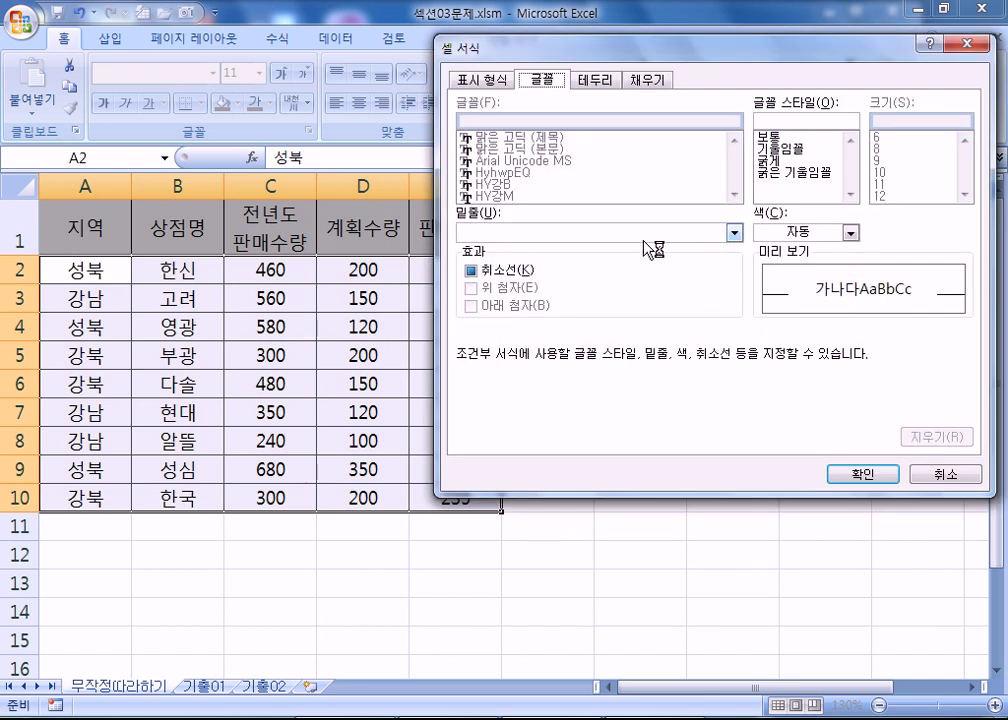
pyautogui.click(626, 232)
pyautogui.click(577, 262)
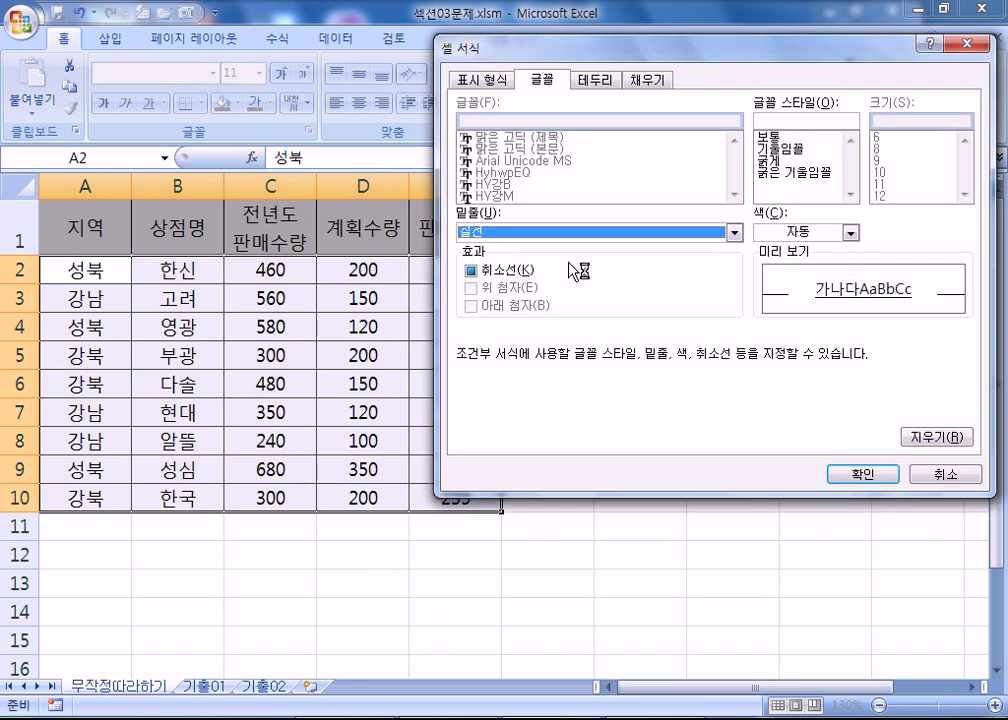
pyautogui.click(783, 162)
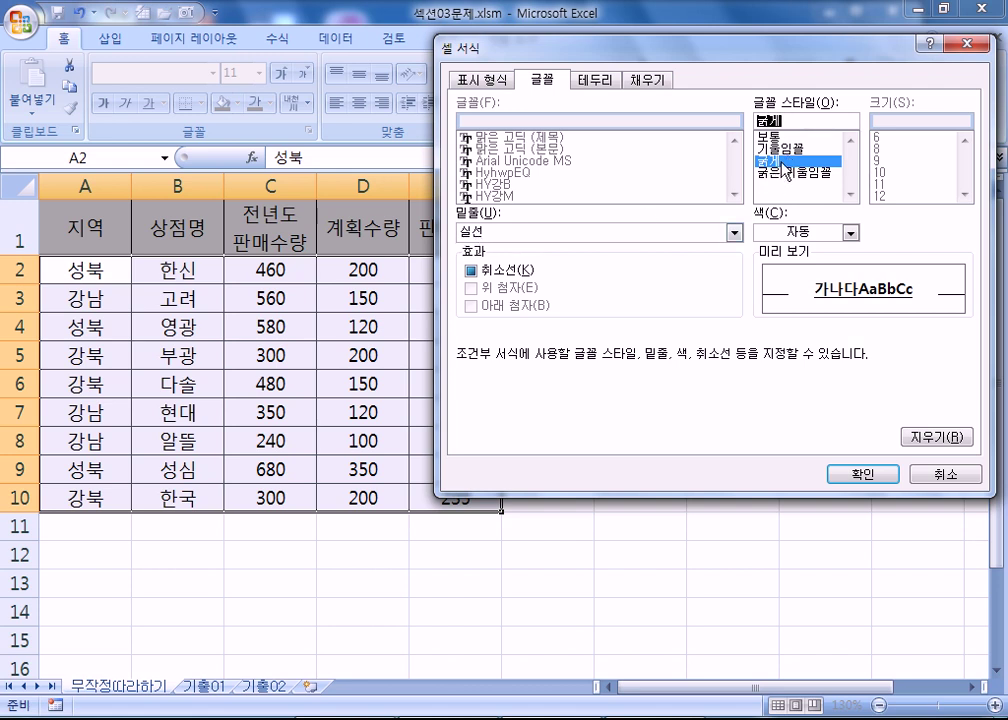
# Give the new conditional formatting rule =$D$2>=250 a bold font with a single underline (실선) and create the rule
pyautogui.click(868, 477)
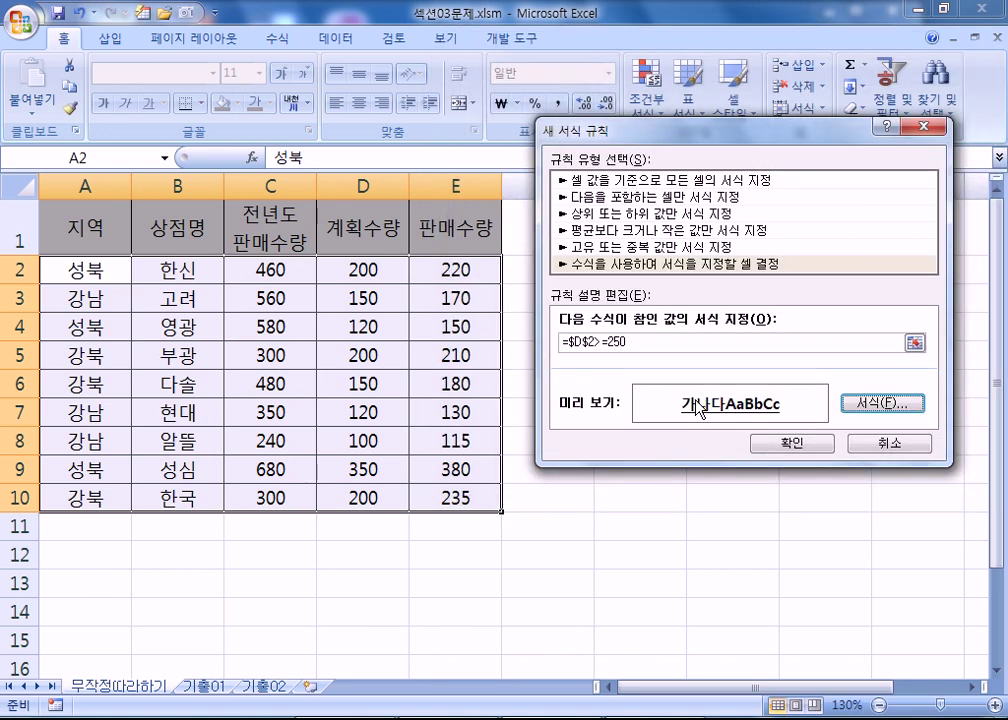
pyautogui.click(893, 405)
pyautogui.click(500, 229)
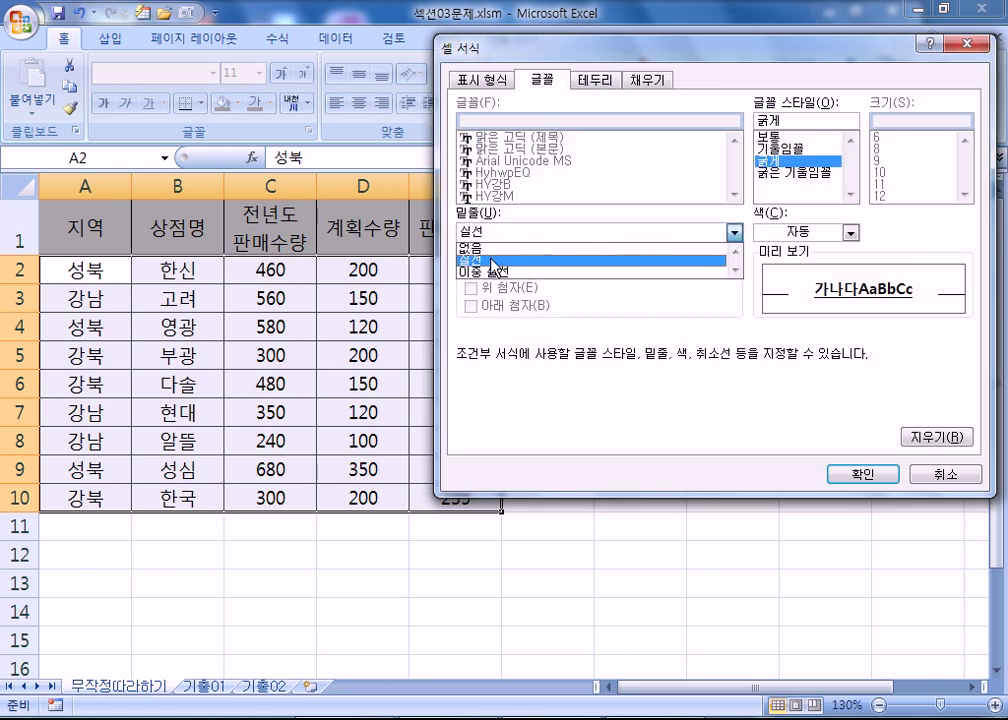
pyautogui.click(606, 260)
pyautogui.click(787, 161)
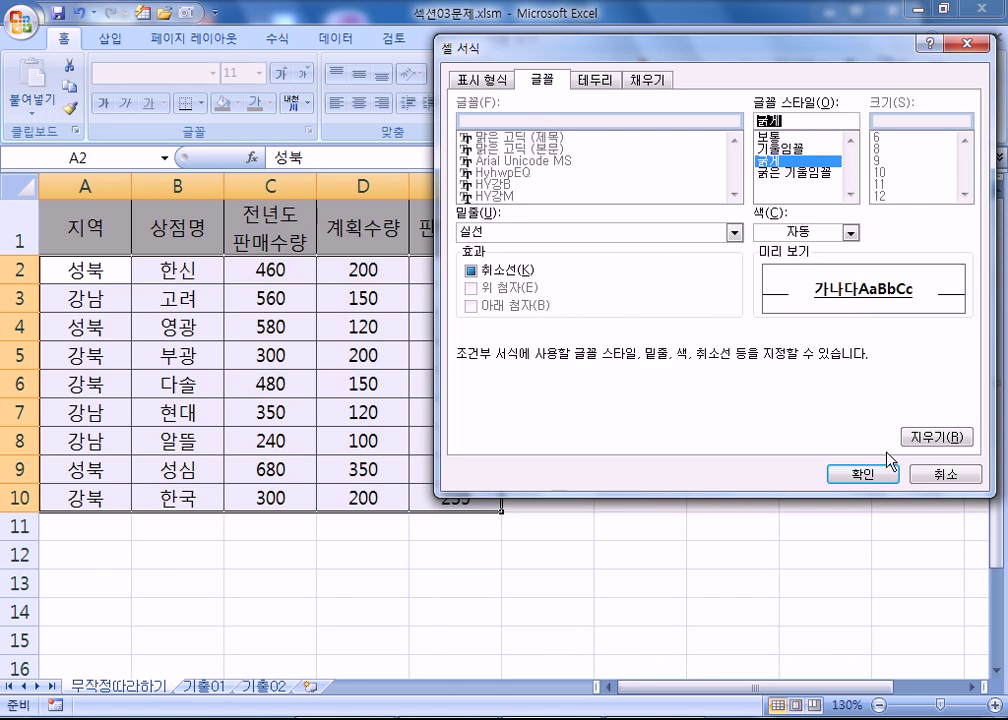
pyautogui.click(857, 476)
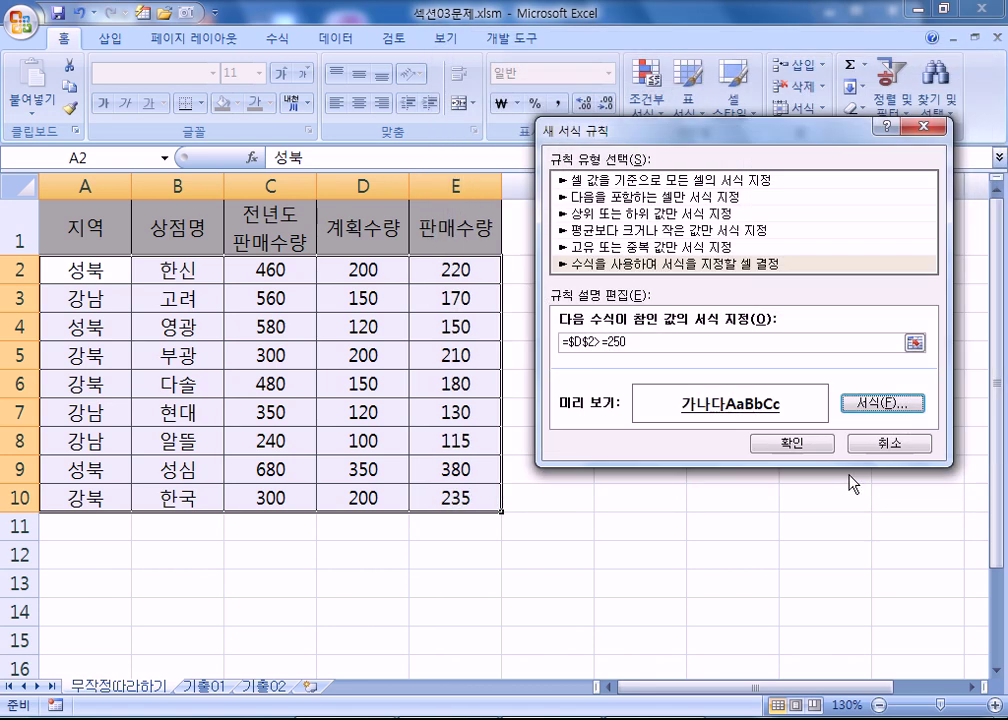
pyautogui.click(791, 444)
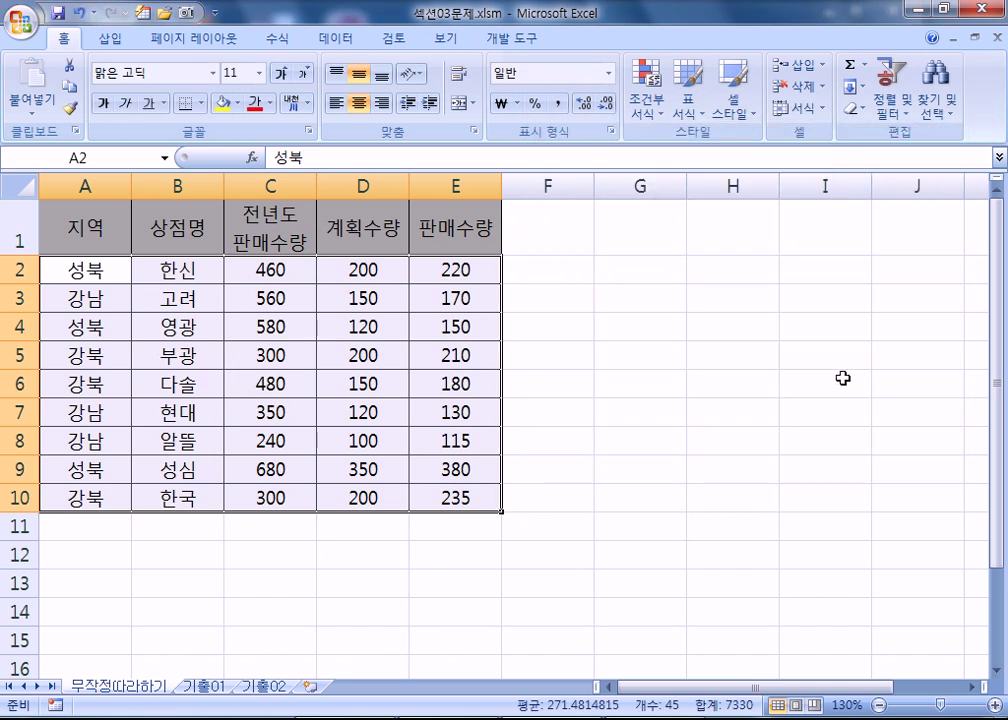
pyautogui.click(647, 101)
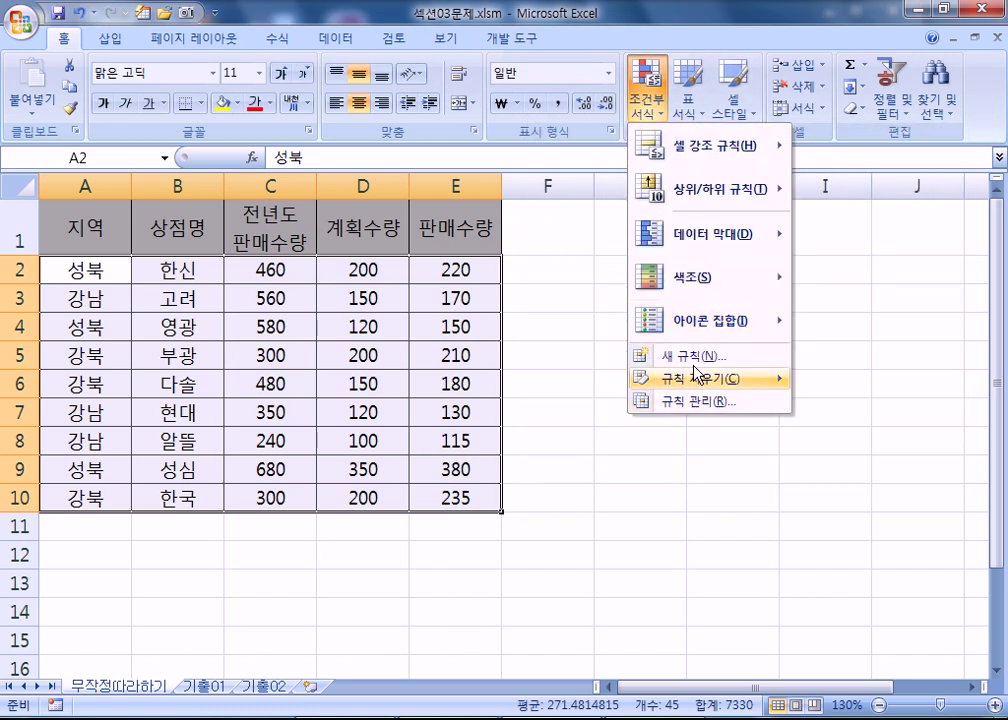
pyautogui.click(690, 356)
pyautogui.click(530, 242)
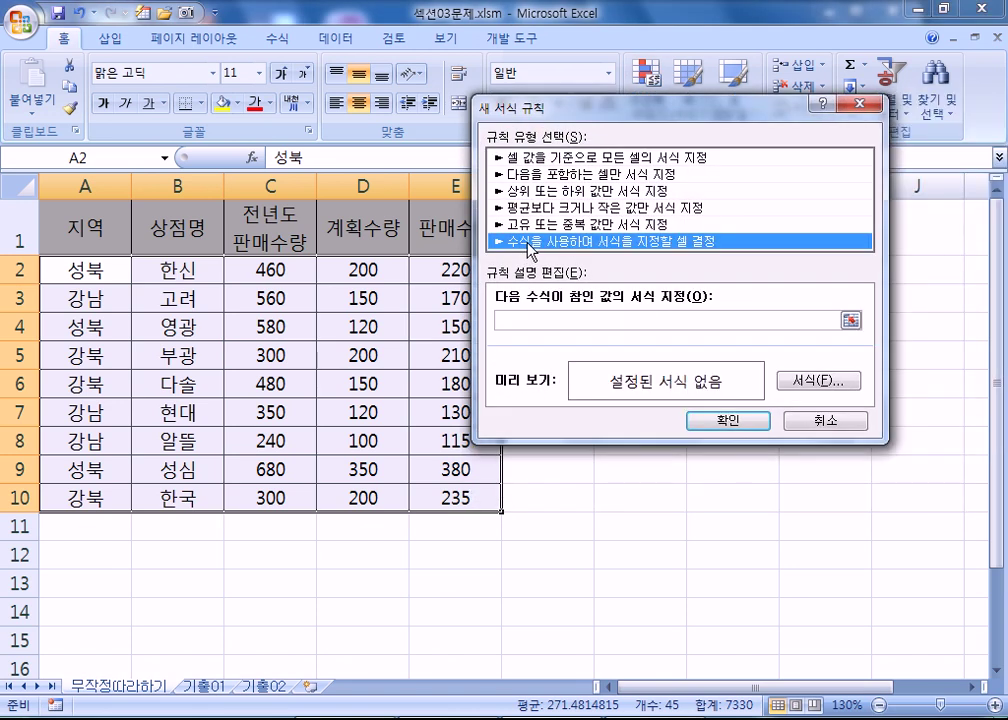
pyautogui.click(805, 420)
# Edit the existing conditional formatting rule's formula to =$D2>=250 and apply it to the table
pyautogui.click(647, 92)
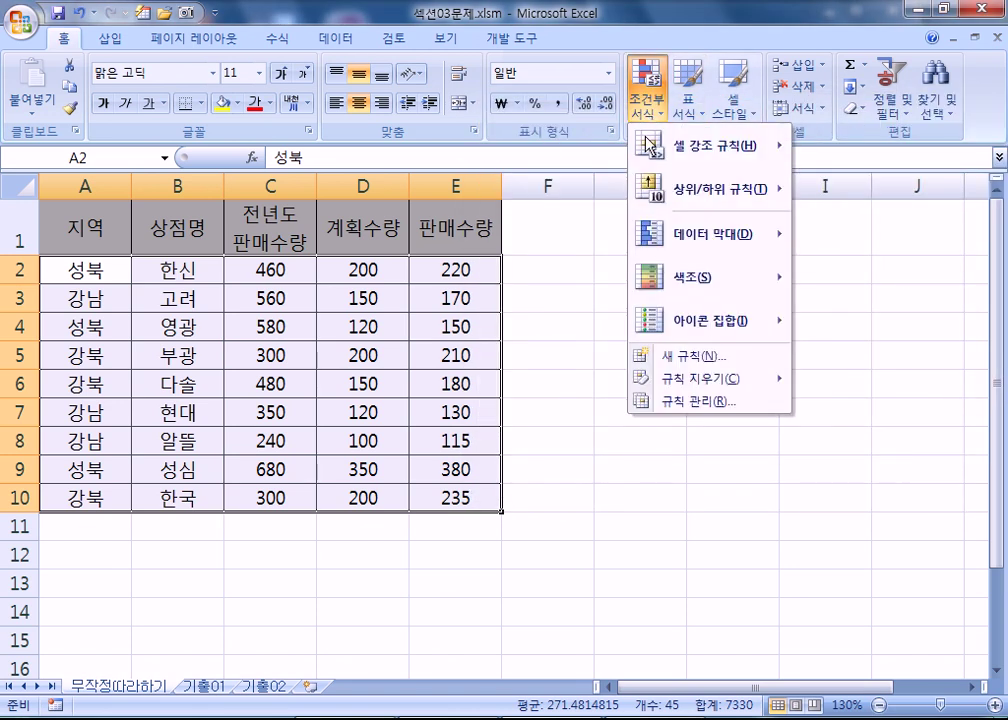
pyautogui.click(705, 401)
pyautogui.doubleClick(472, 254)
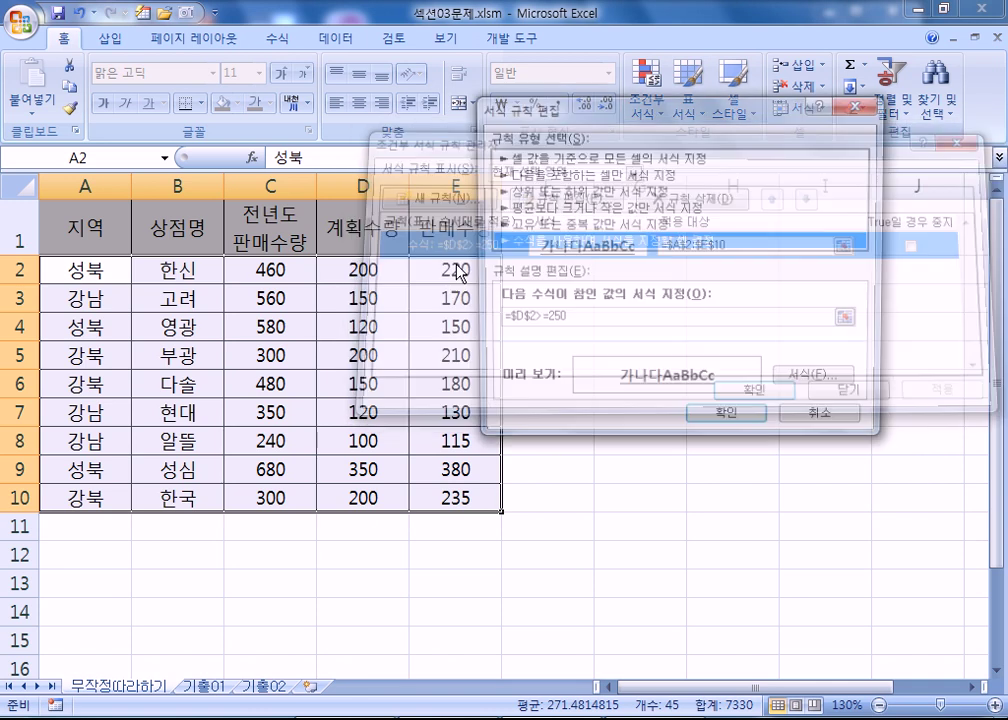
pyautogui.click(519, 320)
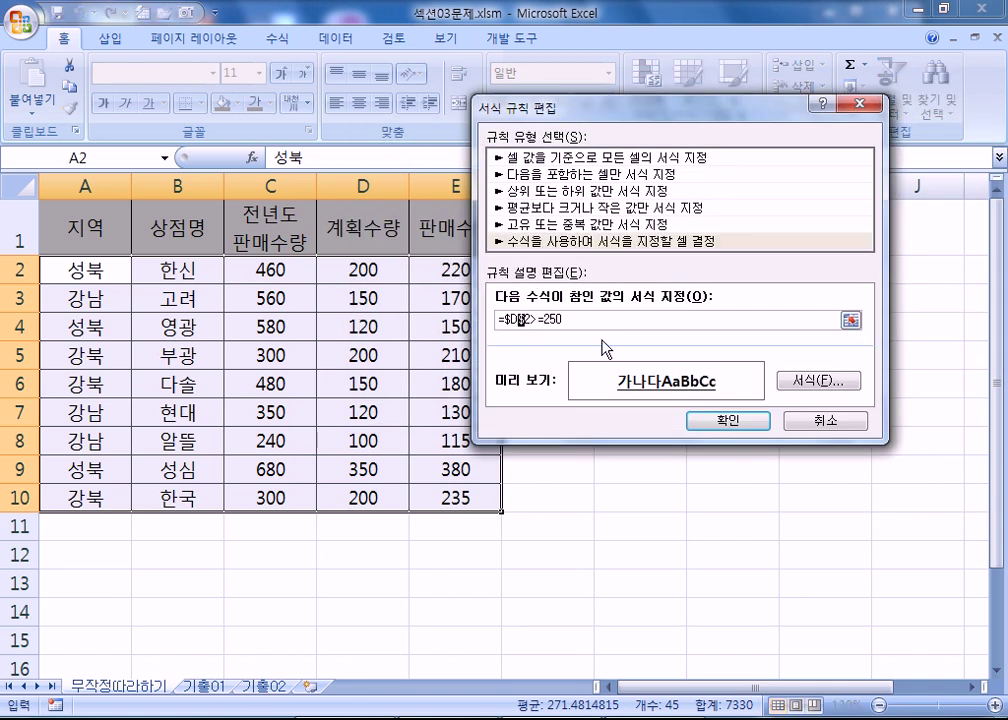
pyautogui.press('BackSpace')
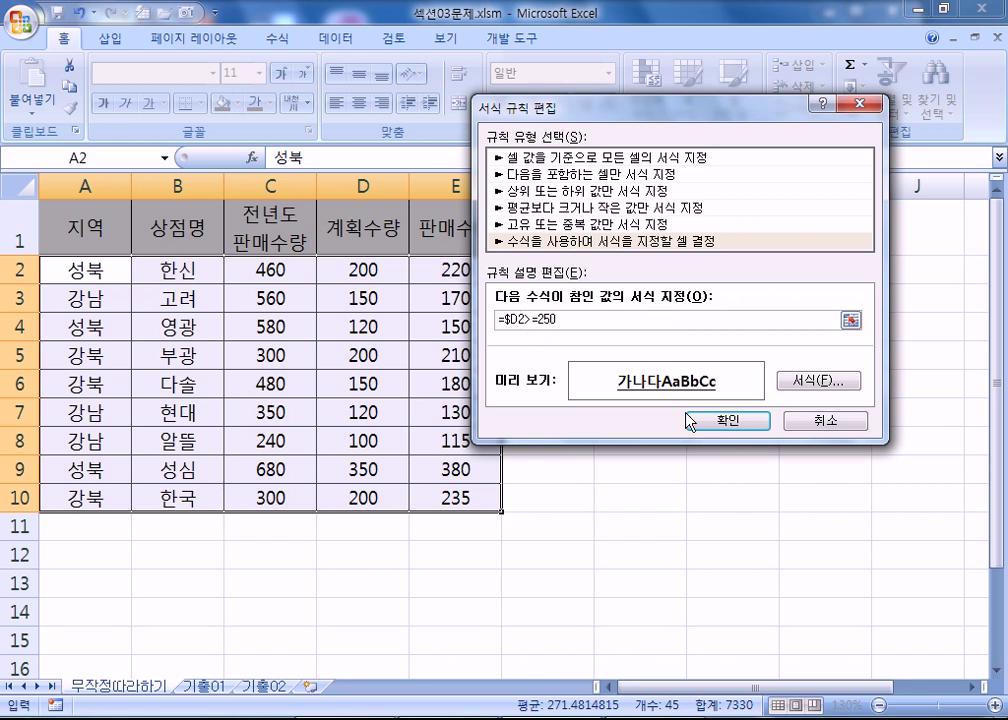
pyautogui.click(724, 422)
pyautogui.click(755, 393)
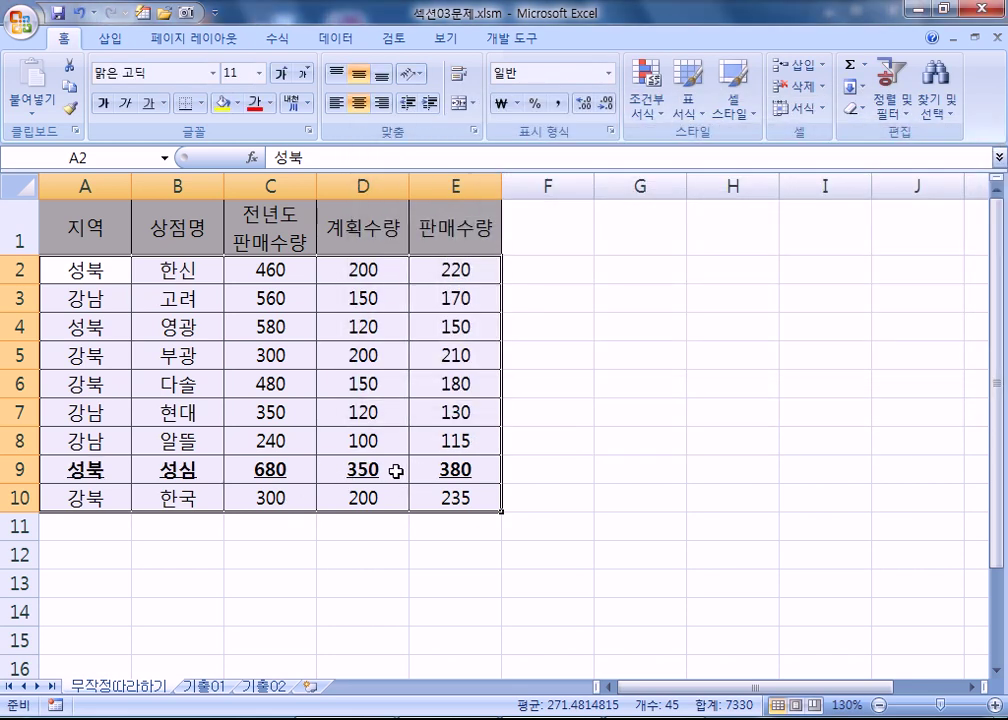
# Test the rule by entering 300 as the planned quantity in D5, and undo the entry
pyautogui.click(348, 355)
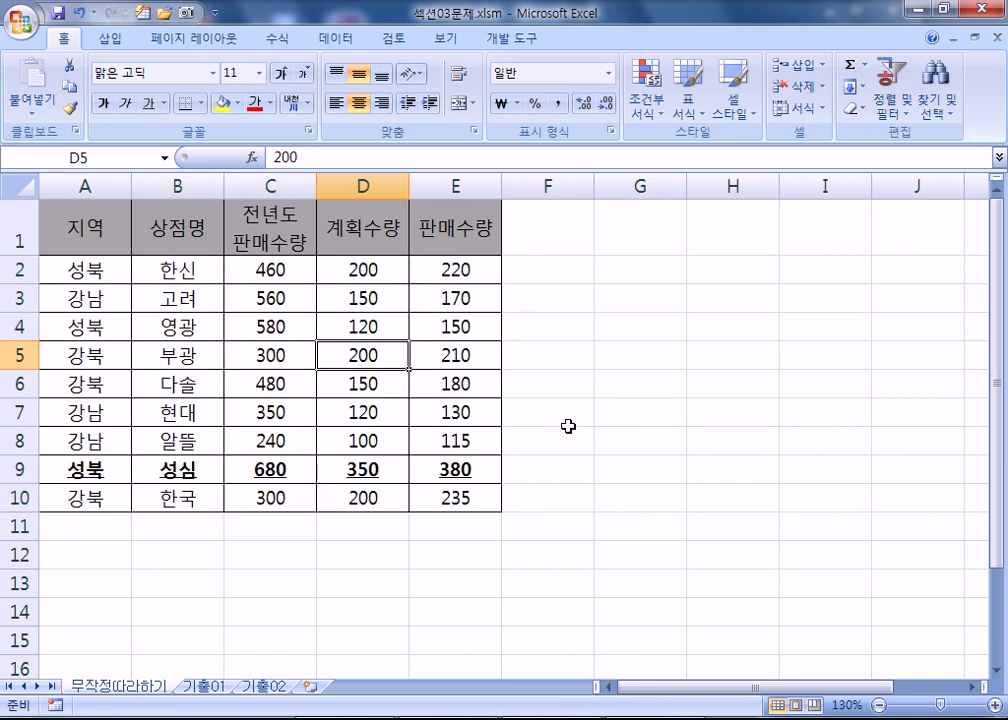
pyautogui.write('300')
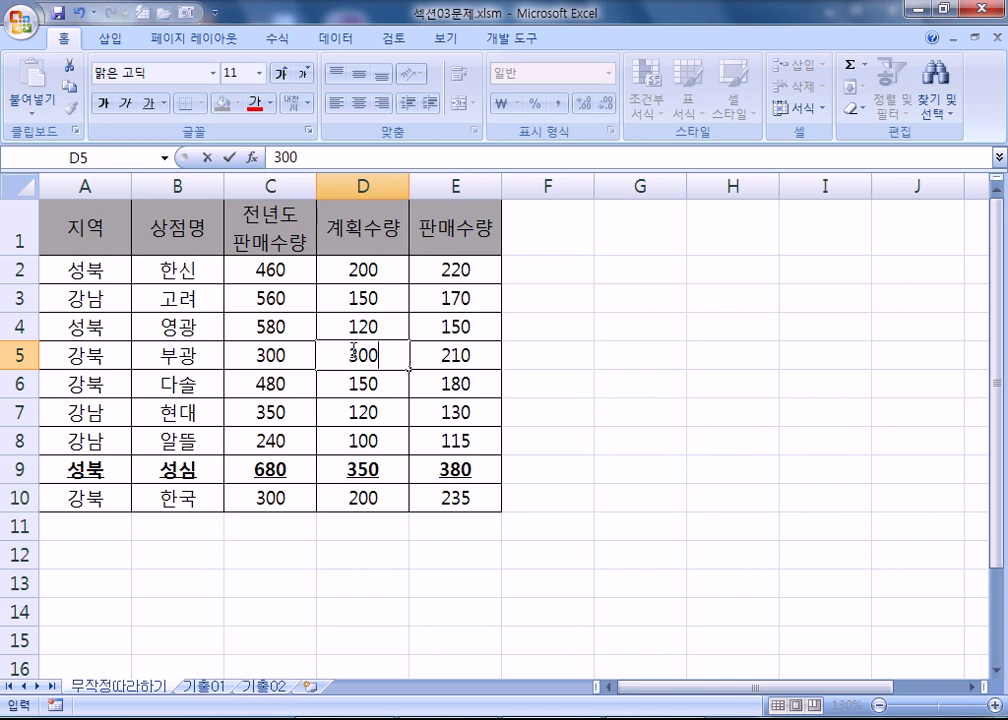
pyautogui.moveTo(353, 349); pyautogui.dragTo(378, 353)
pyautogui.click(387, 355)
pyautogui.press('Return')
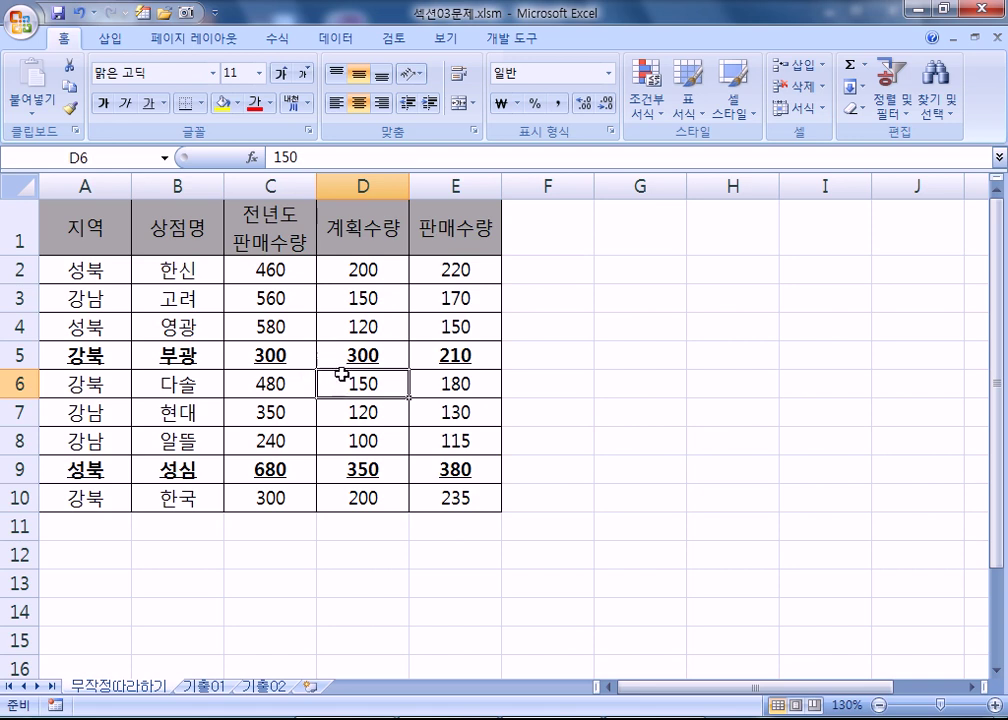
pyautogui.hotkey('ctrl', 'z')
# Test the rule by entering 210 as the planned quantity in D9, and undo the entry
pyautogui.click(352, 474)
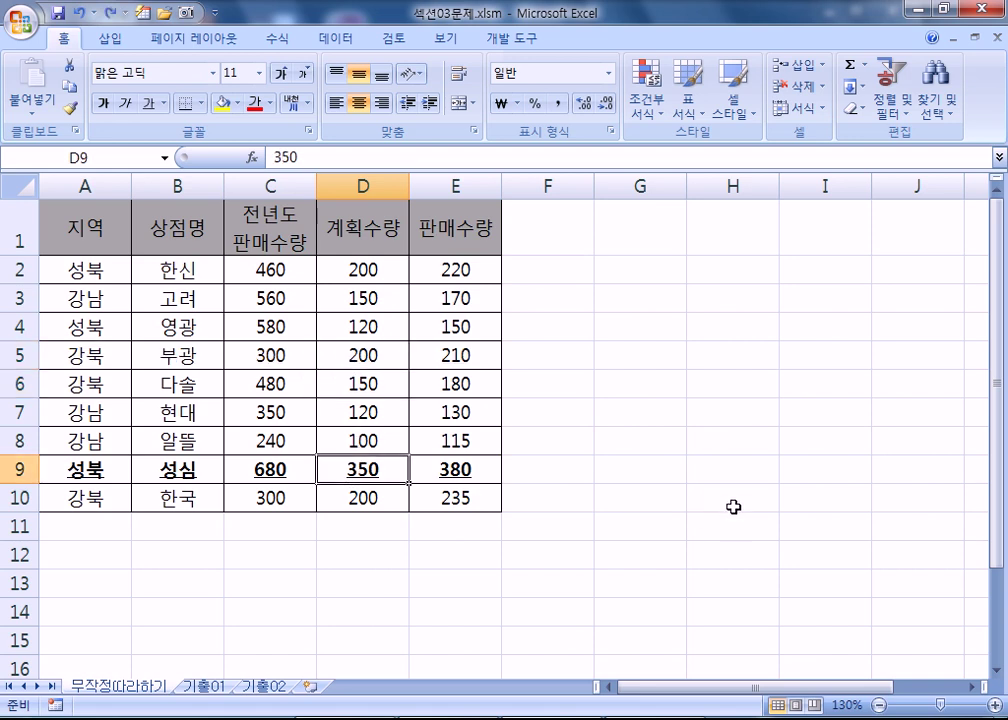
pyautogui.write('210')
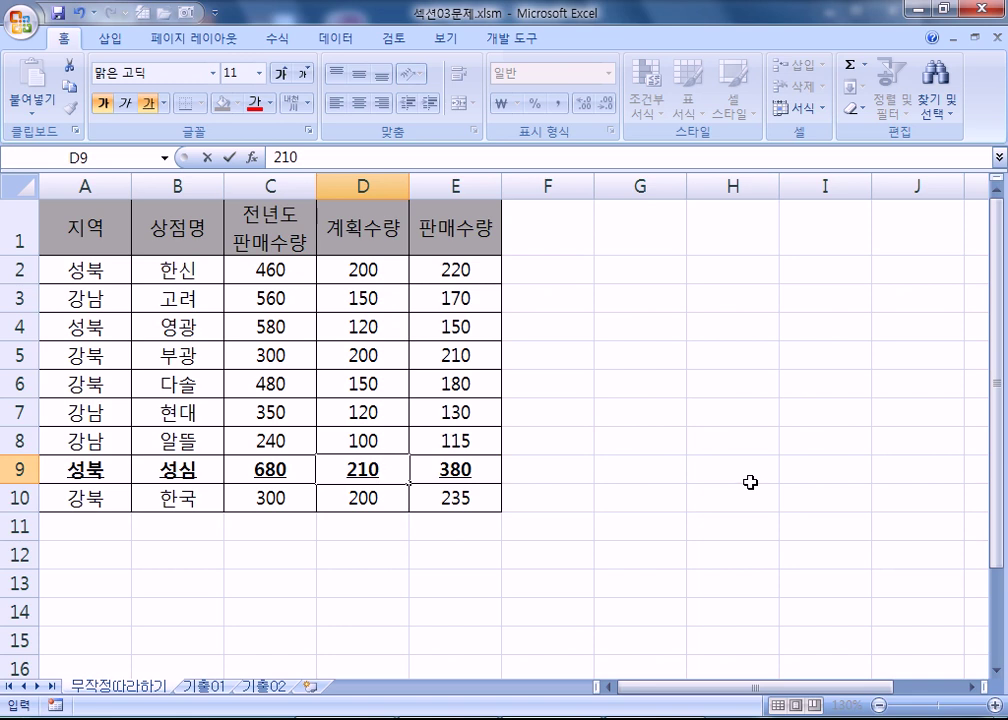
pyautogui.press('Return')
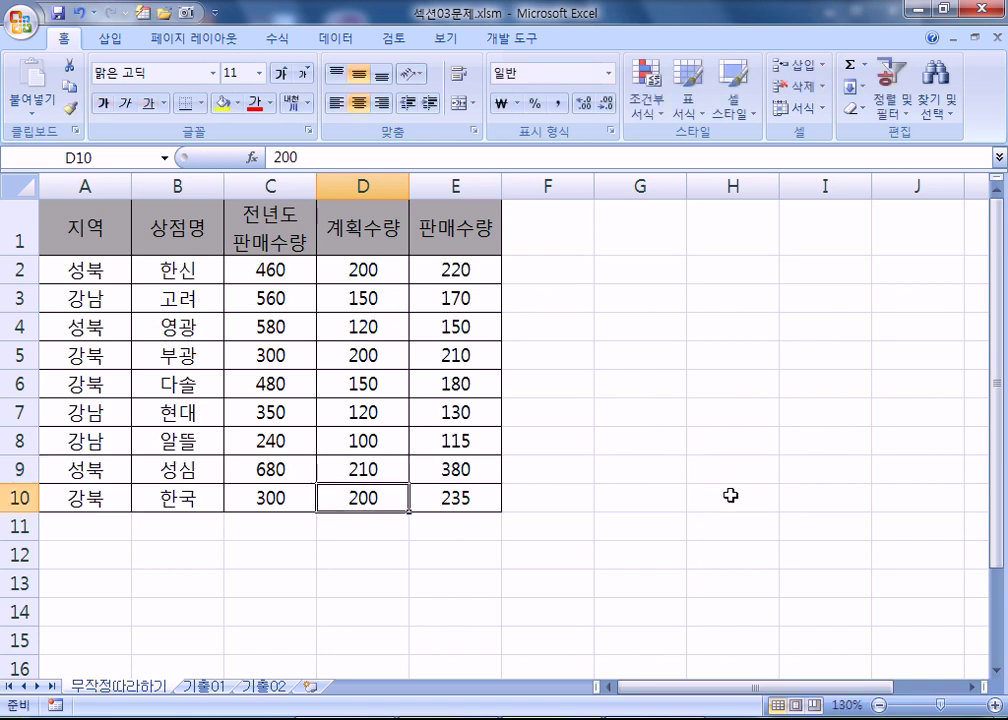
pyautogui.hotkey('ctrl', 'z')
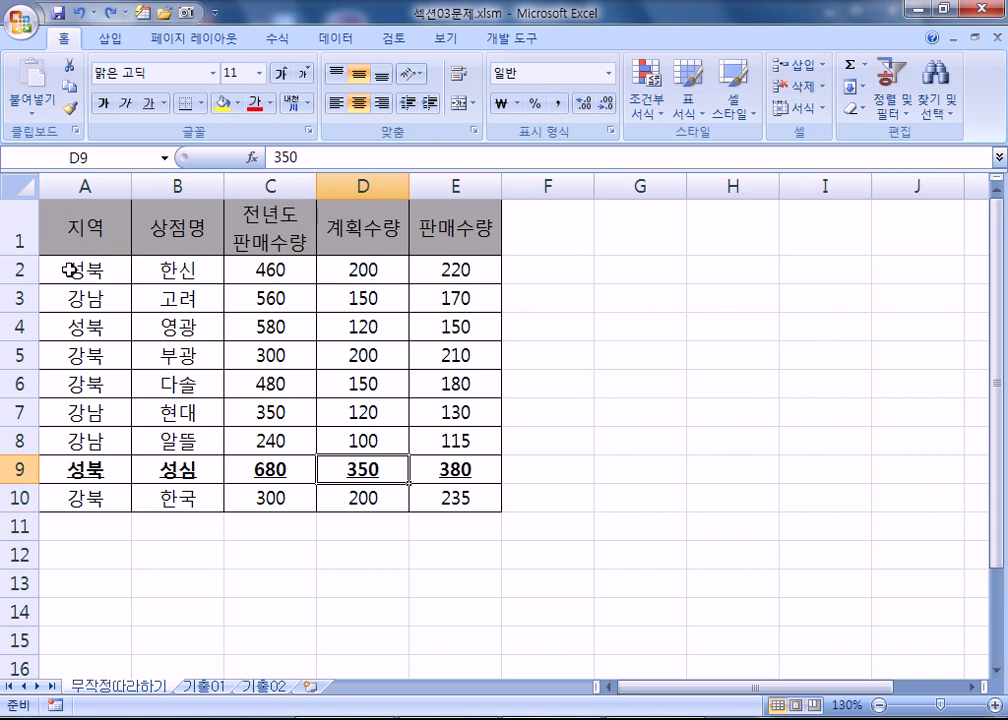
# Start a new conditional formatting rule for A2:E10 that uses a formula to determine the cells
pyautogui.moveTo(70, 269); pyautogui.dragTo(438, 484)
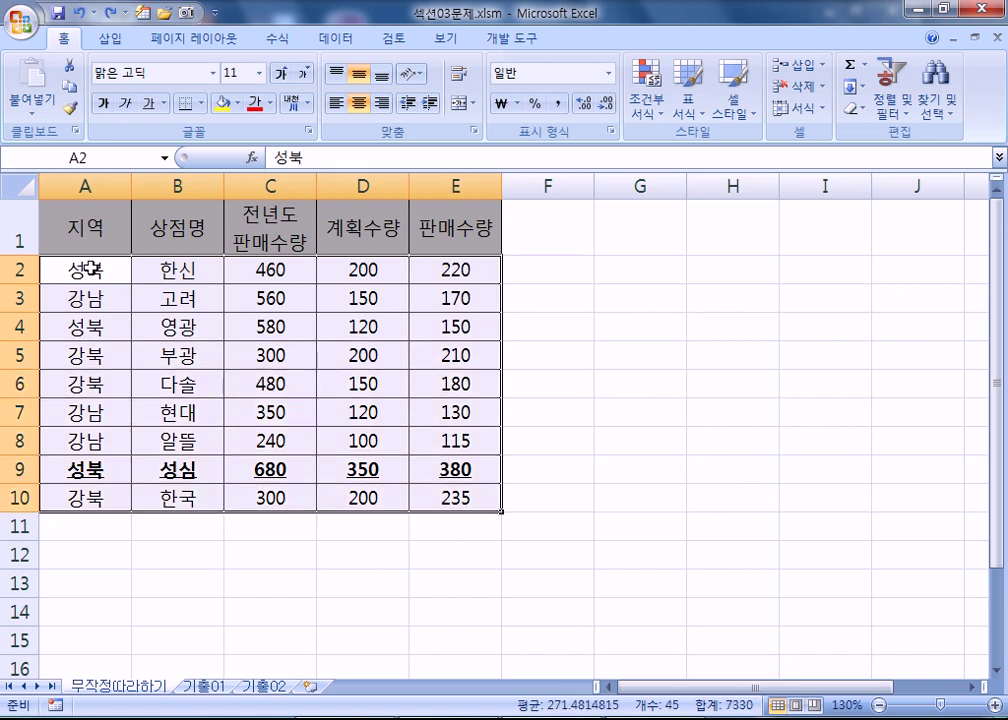
pyautogui.moveTo(121, 265); pyautogui.dragTo(452, 495)
pyautogui.click(646, 95)
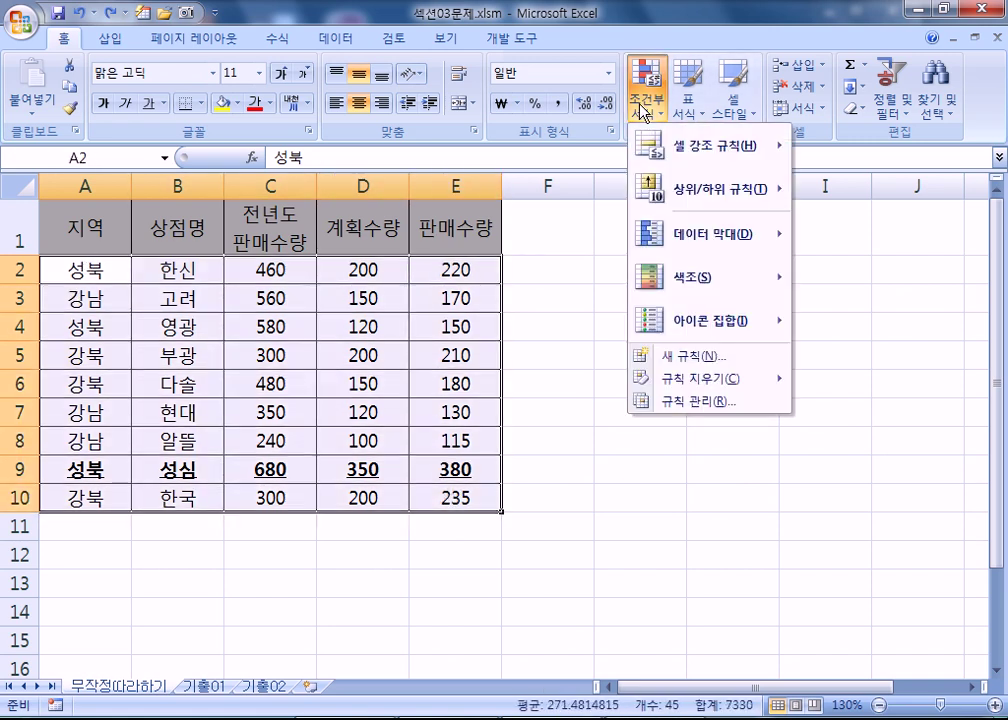
pyautogui.click(690, 357)
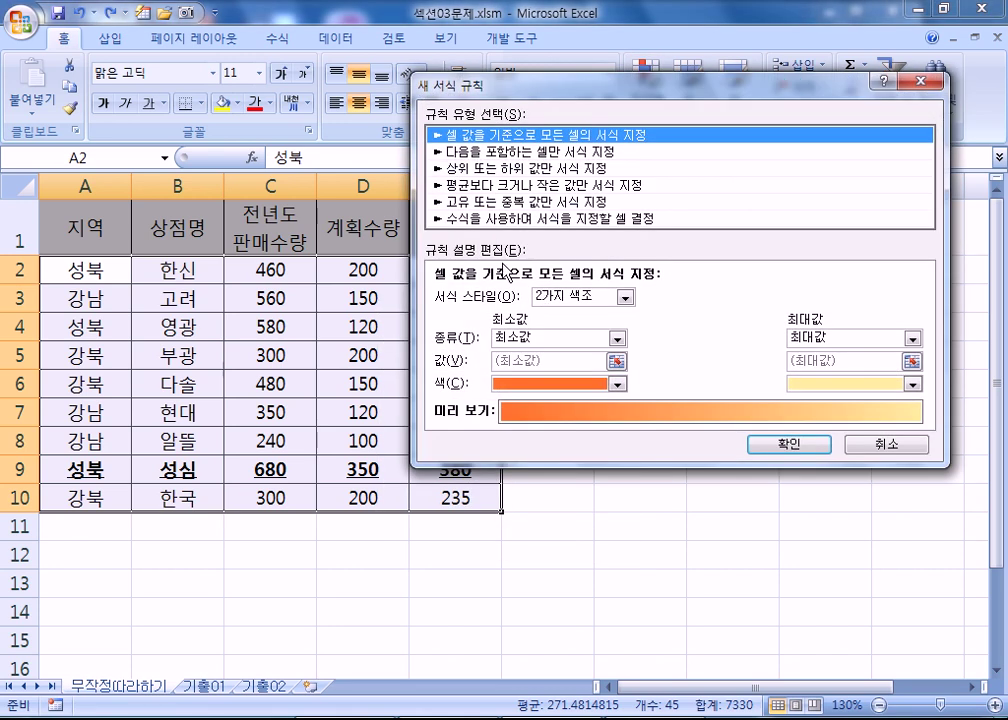
pyautogui.click(461, 218)
pyautogui.click(484, 297)
pyautogui.moveTo(536, 78); pyautogui.dragTo(630, 57)
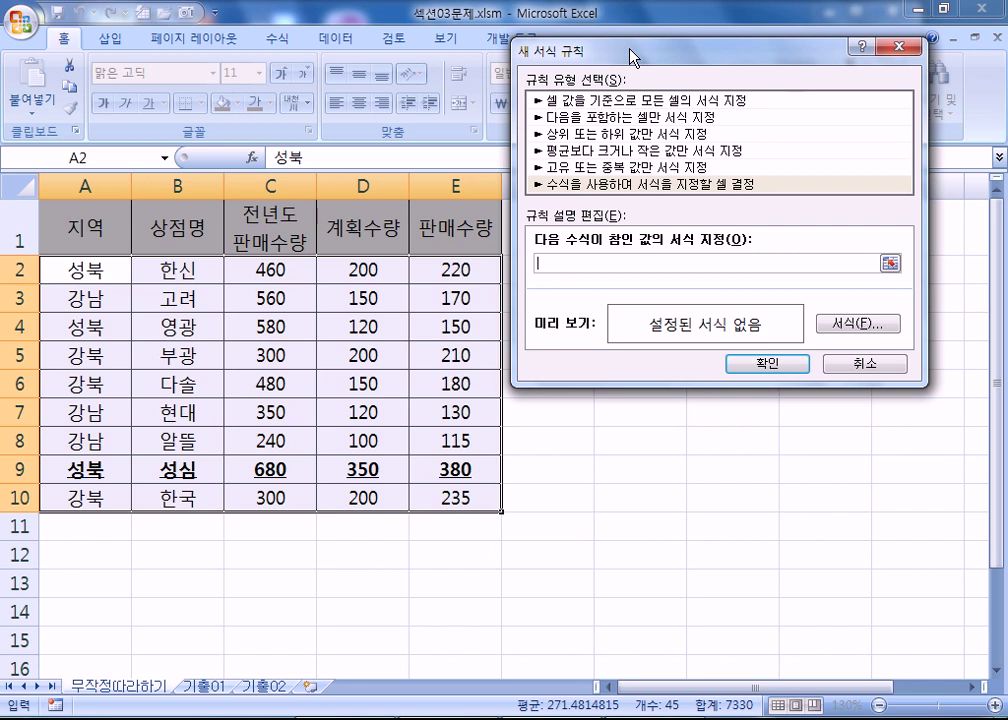
# Enter =$D2<150 as the rule's formula, with only the column of the D2 reference locked
pyautogui.click(362, 272)
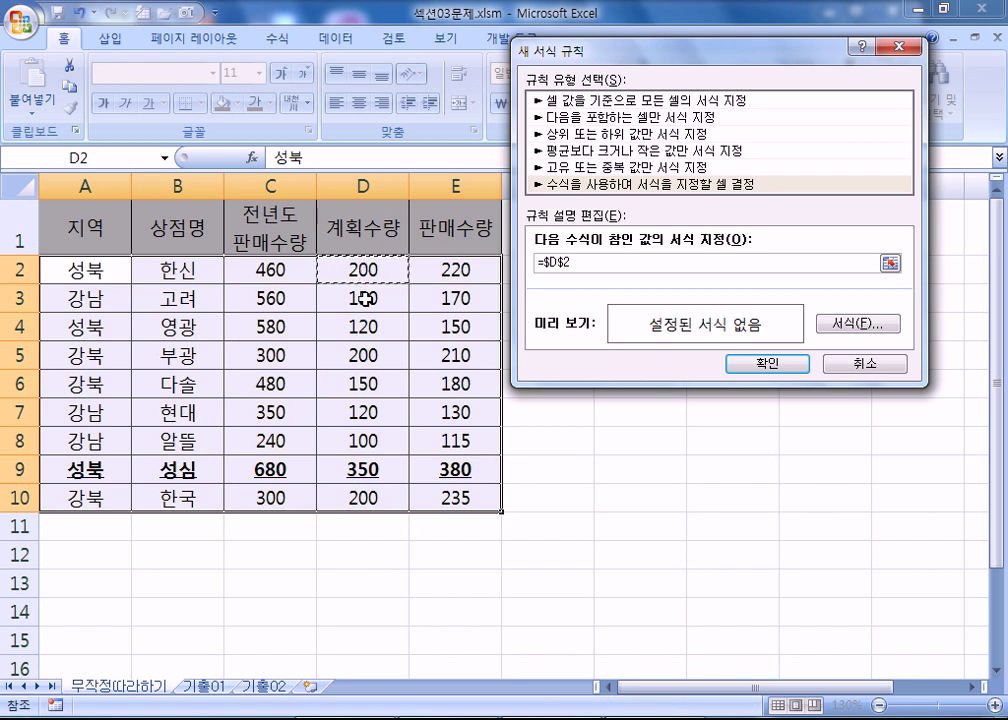
pyautogui.click(362, 293)
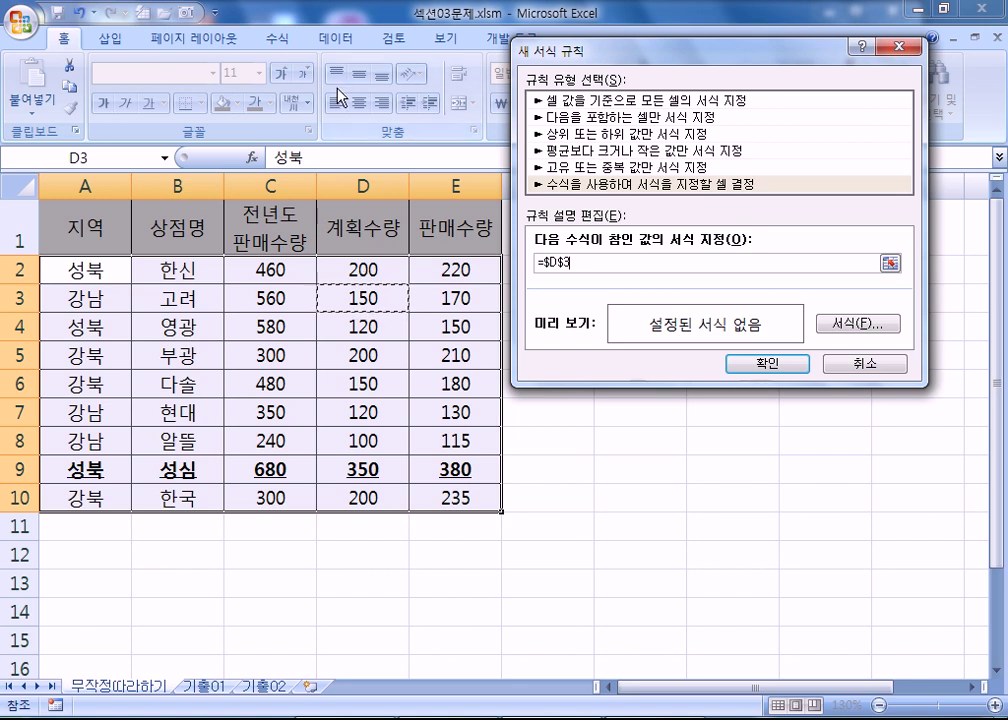
pyautogui.click(382, 268)
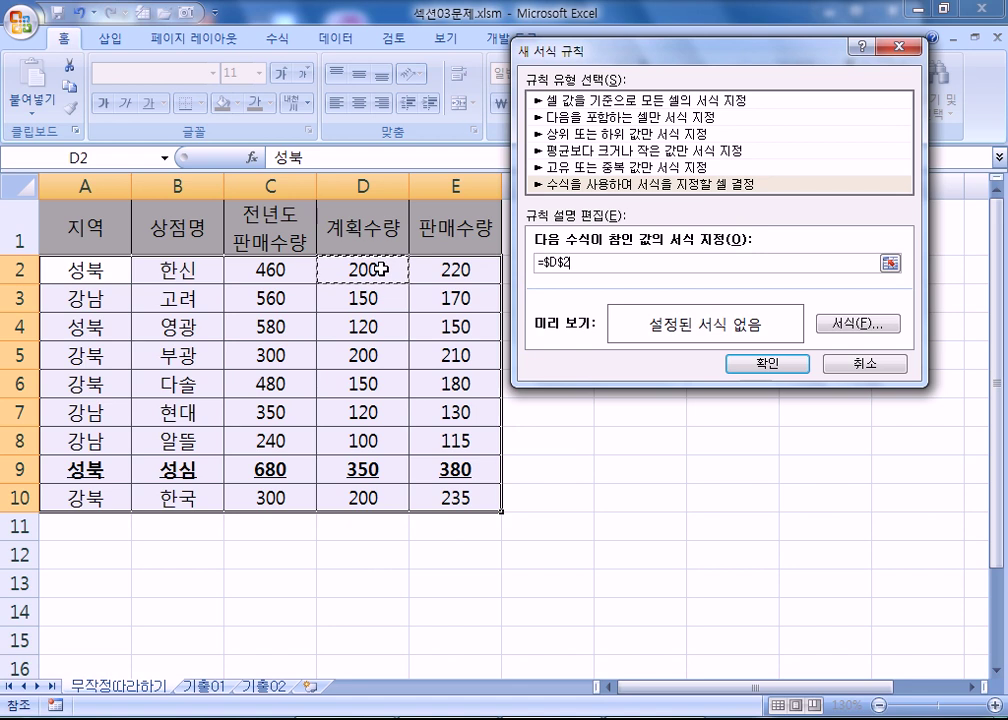
pyautogui.press('F4')
pyautogui.press('F4')
pyautogui.write('<150')
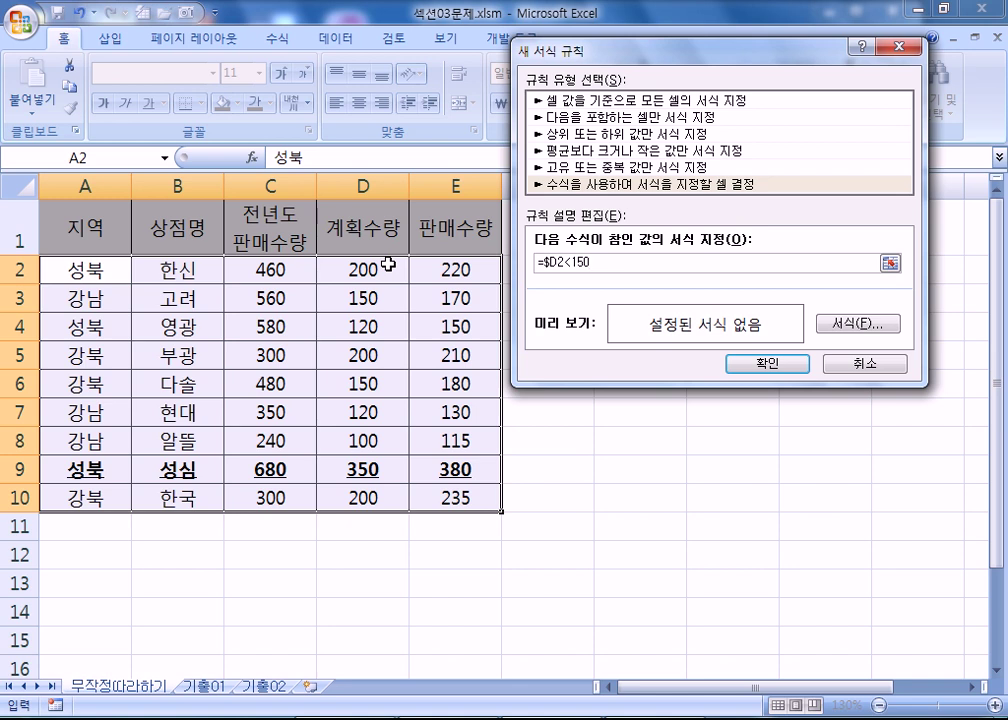
pyautogui.doubleClick(612, 264)
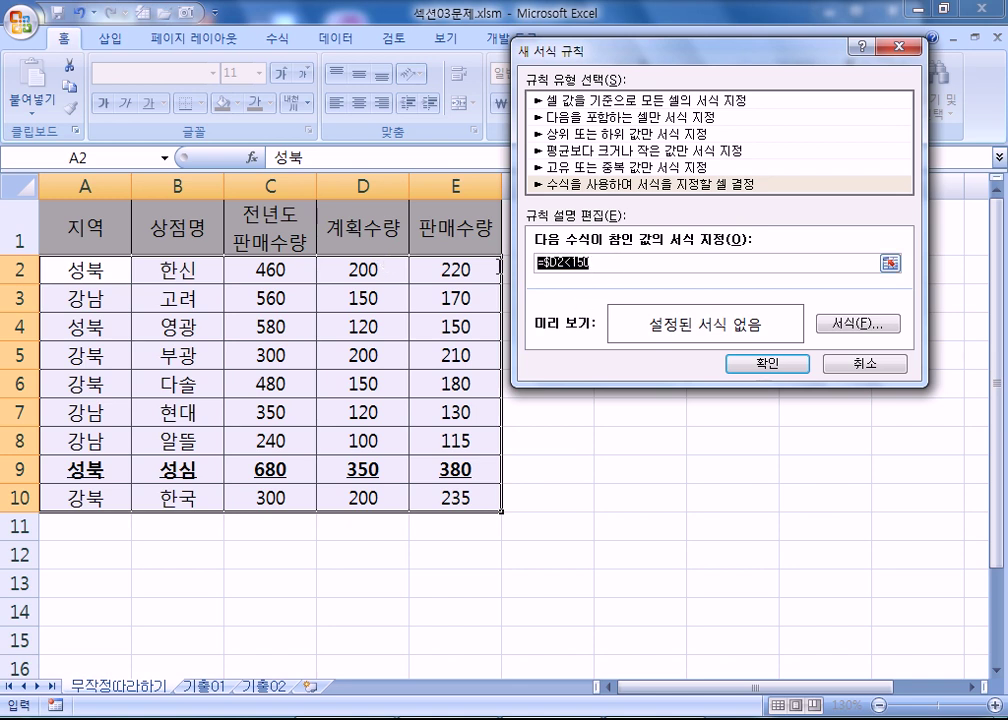
pyautogui.click(606, 263)
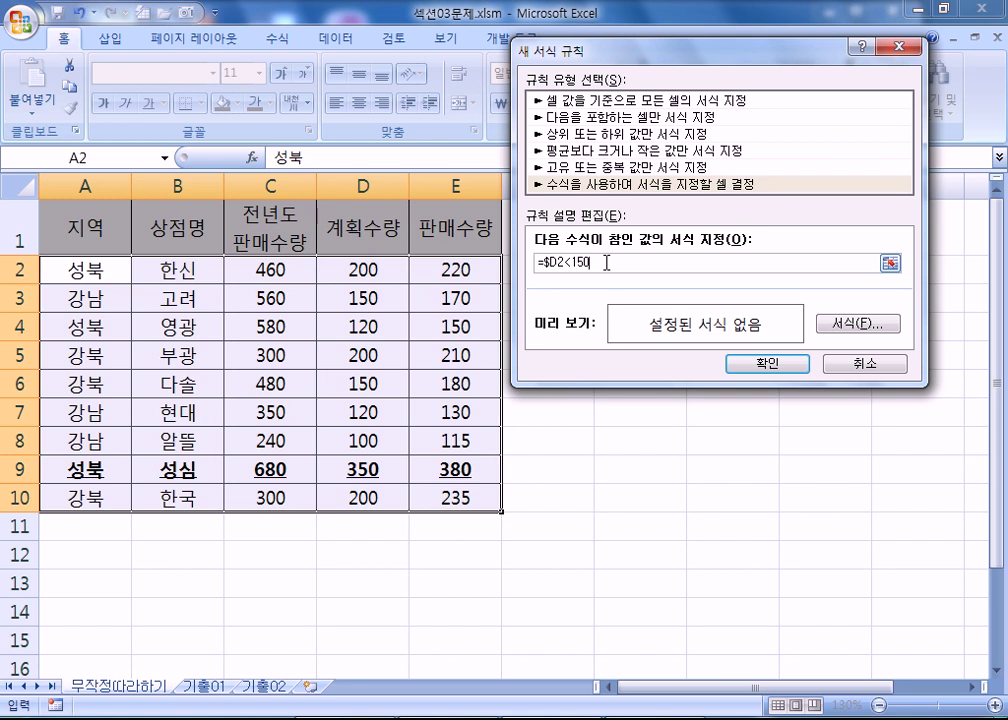
# Set the rule's font format to italic (기울임꼴) in standard red and create the rule
pyautogui.click(838, 324)
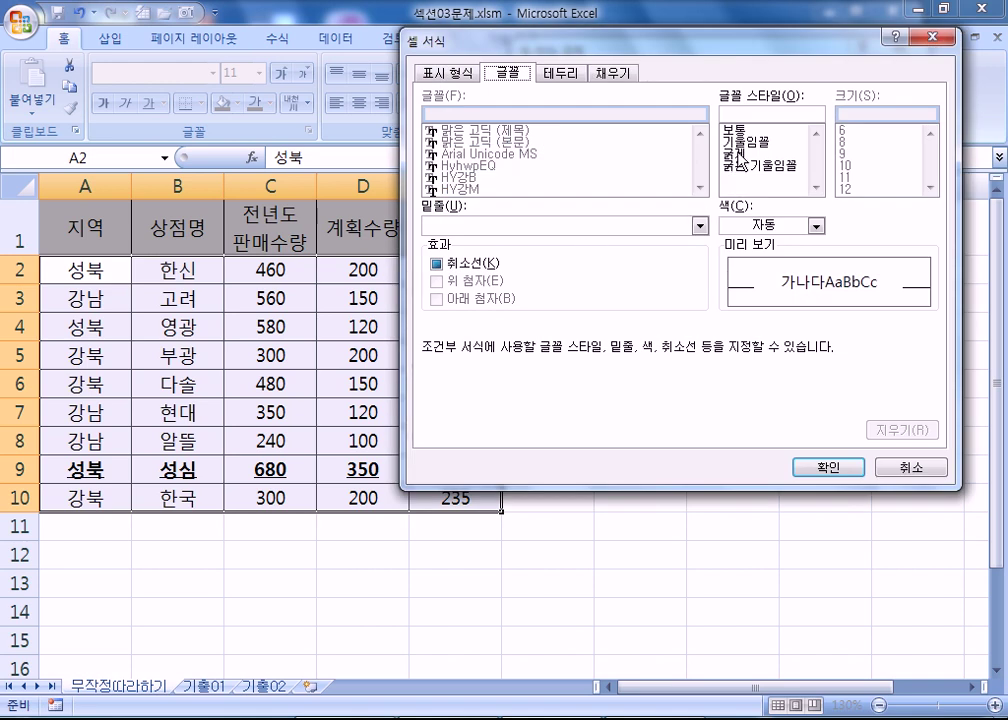
pyautogui.click(741, 145)
pyautogui.click(817, 226)
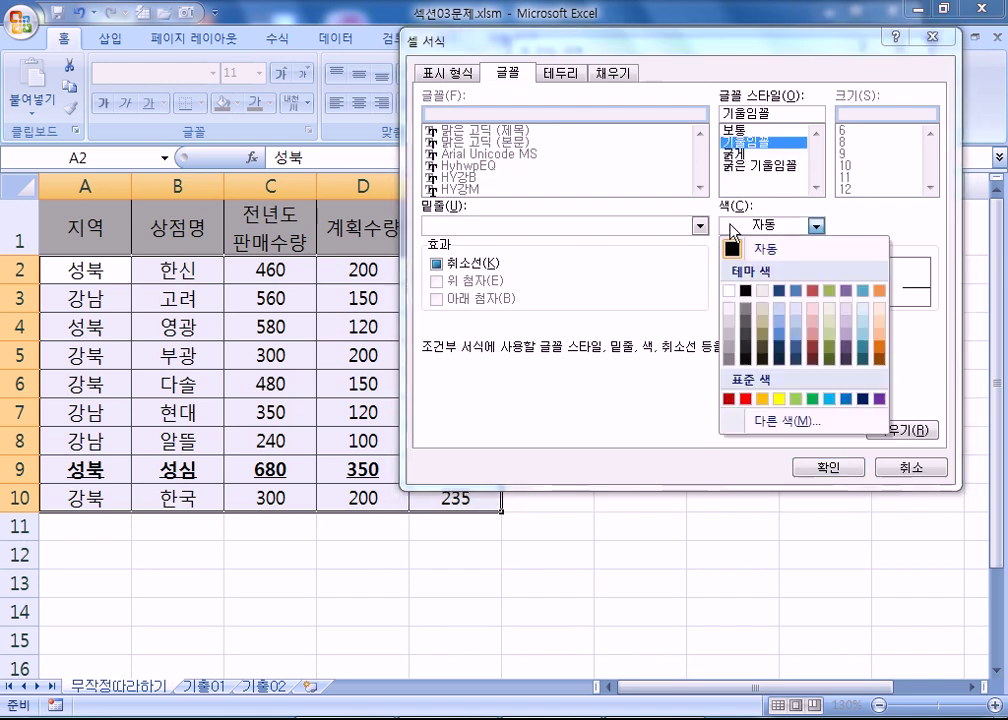
pyautogui.click(745, 399)
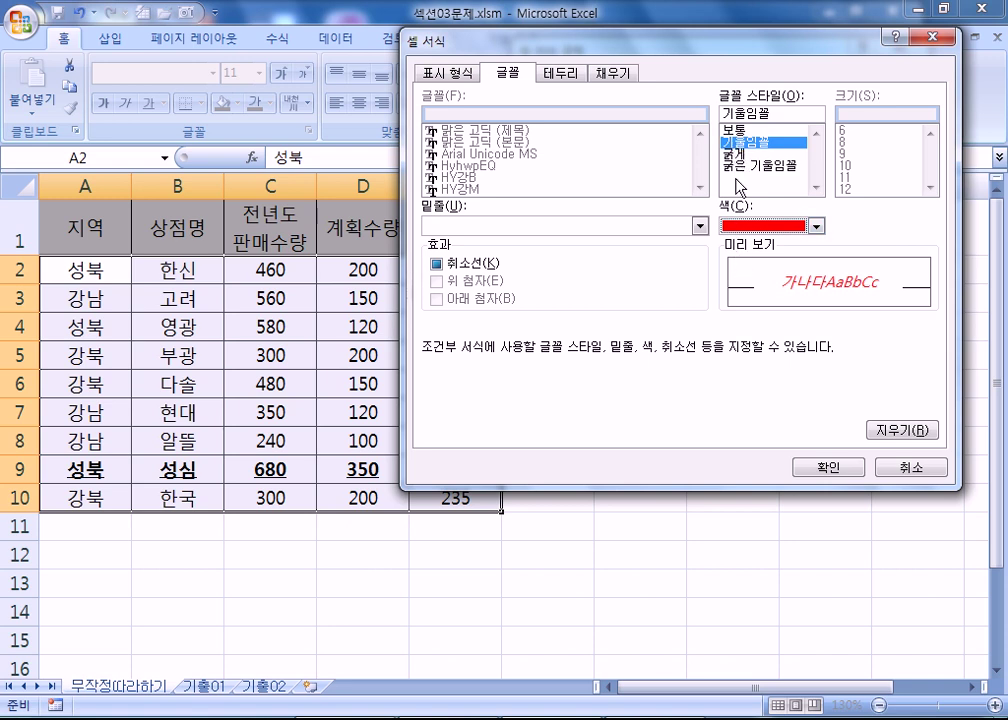
pyautogui.click(825, 467)
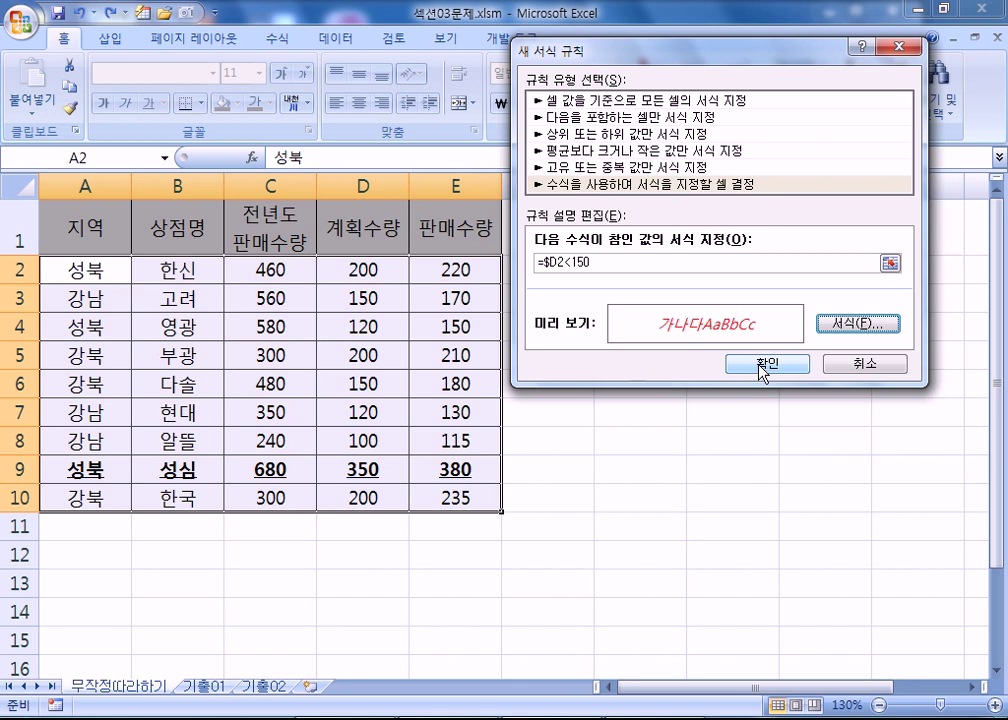
pyautogui.click(766, 364)
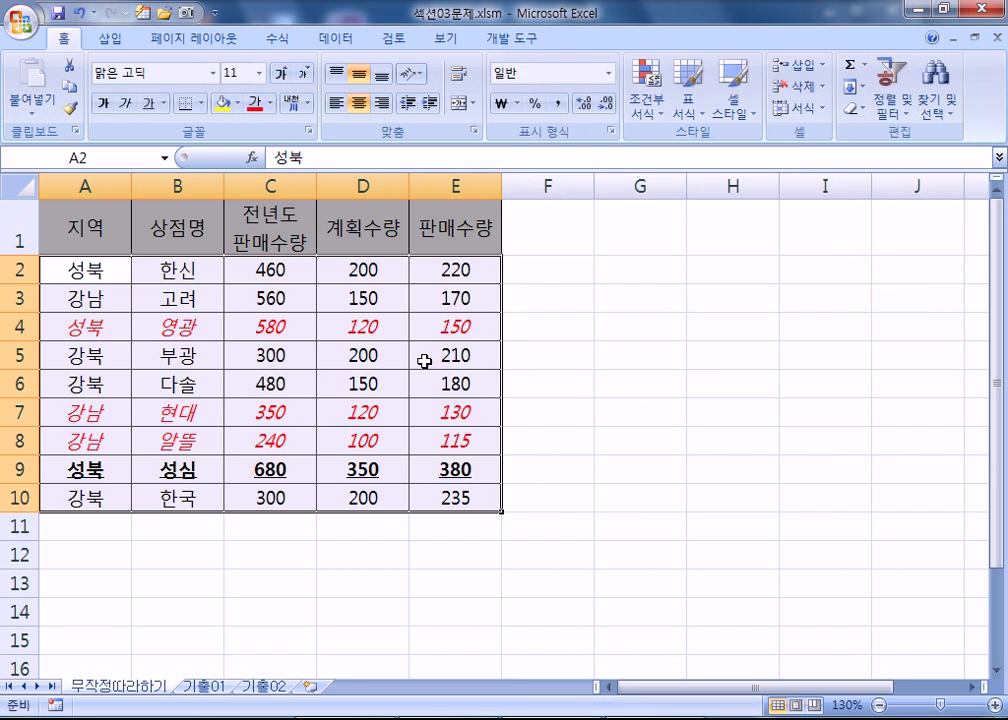
pyautogui.click(365, 276)
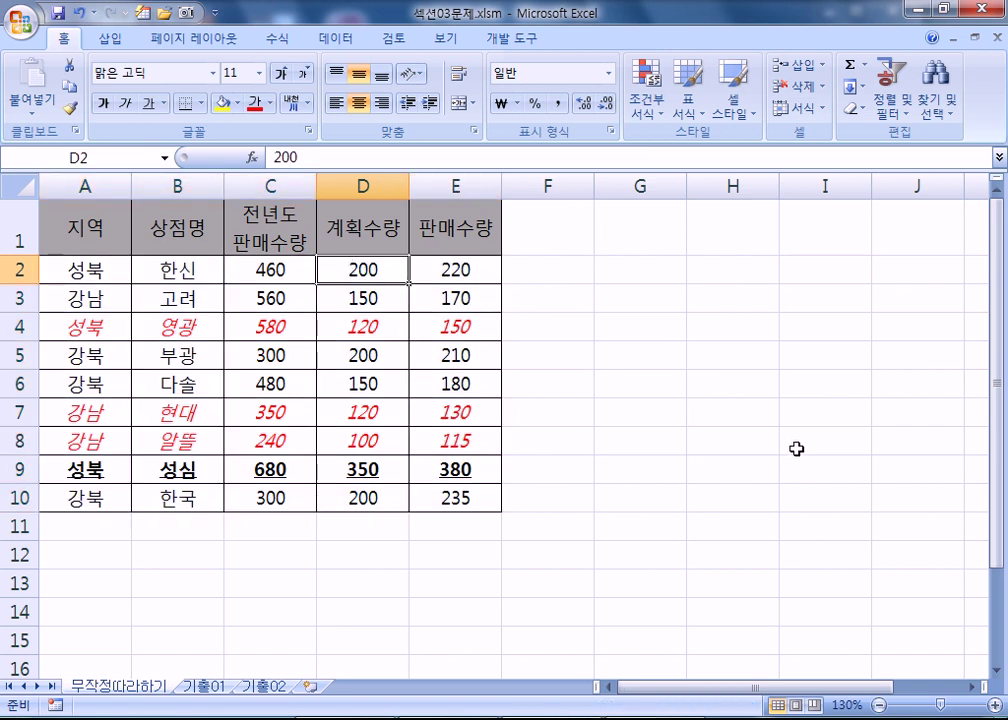
# Test the red italic rule by entering 100 as the planned quantity in D2, and undo the entry
pyautogui.write('100')
pyautogui.press('Return')
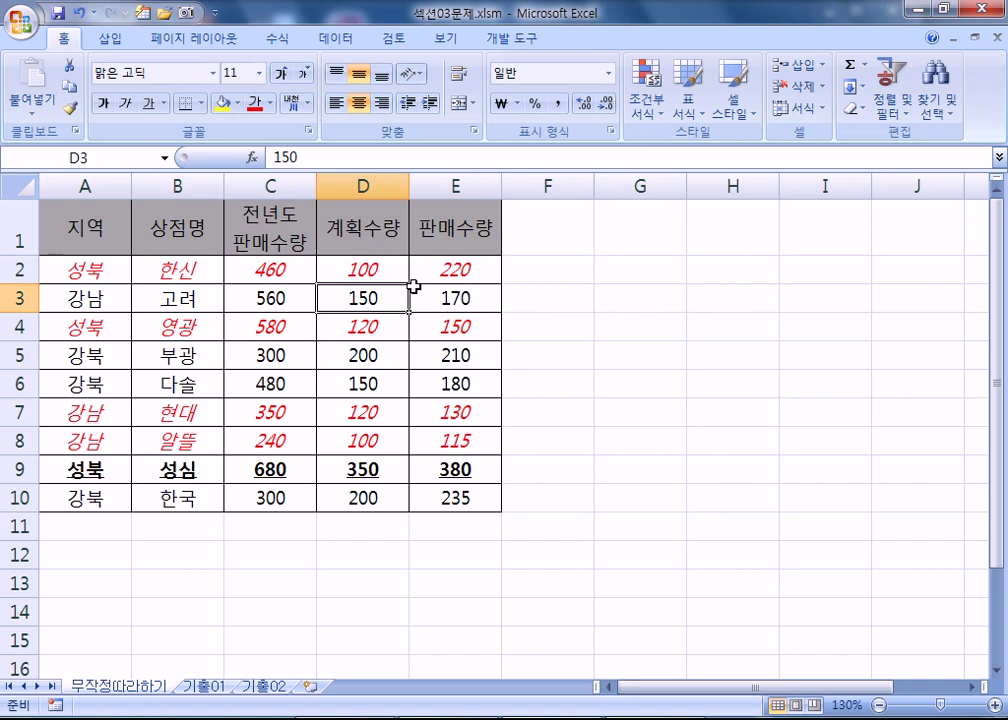
pyautogui.hotkey('ctrl', 'z')
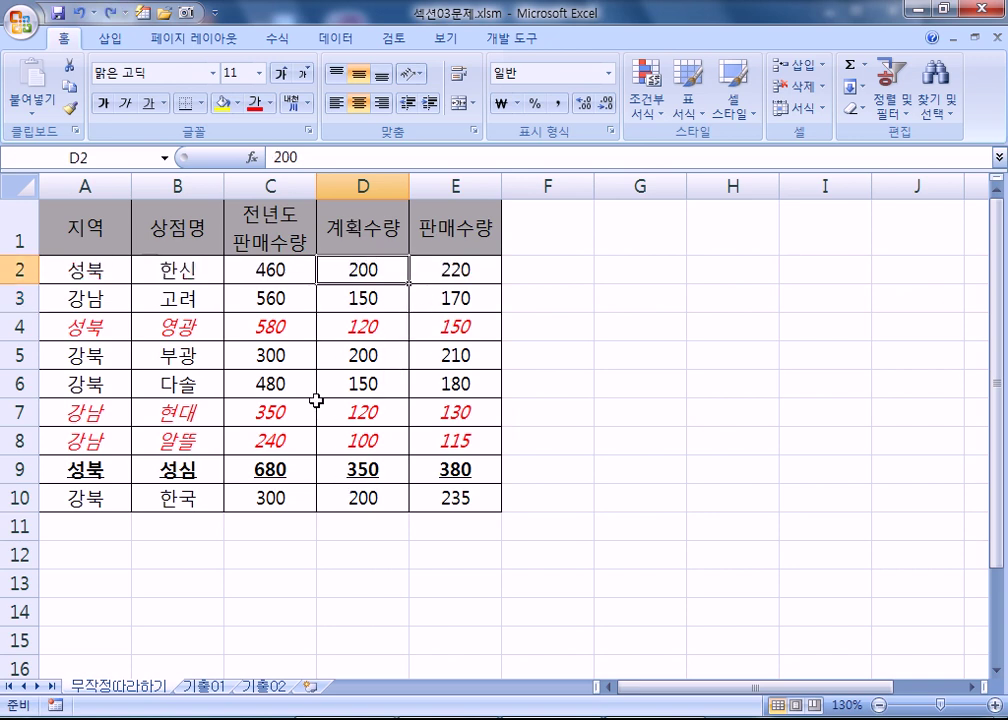
# Review the conditional formatting rules applied to A2:E10 in the rules manager, including the definition of the =$D2<150 rule
pyautogui.moveTo(78, 269)
pyautogui.mouseDown()
pyautogui.moveTo(387, 310)
pyautogui.moveTo(437, 497)
pyautogui.mouseUp()
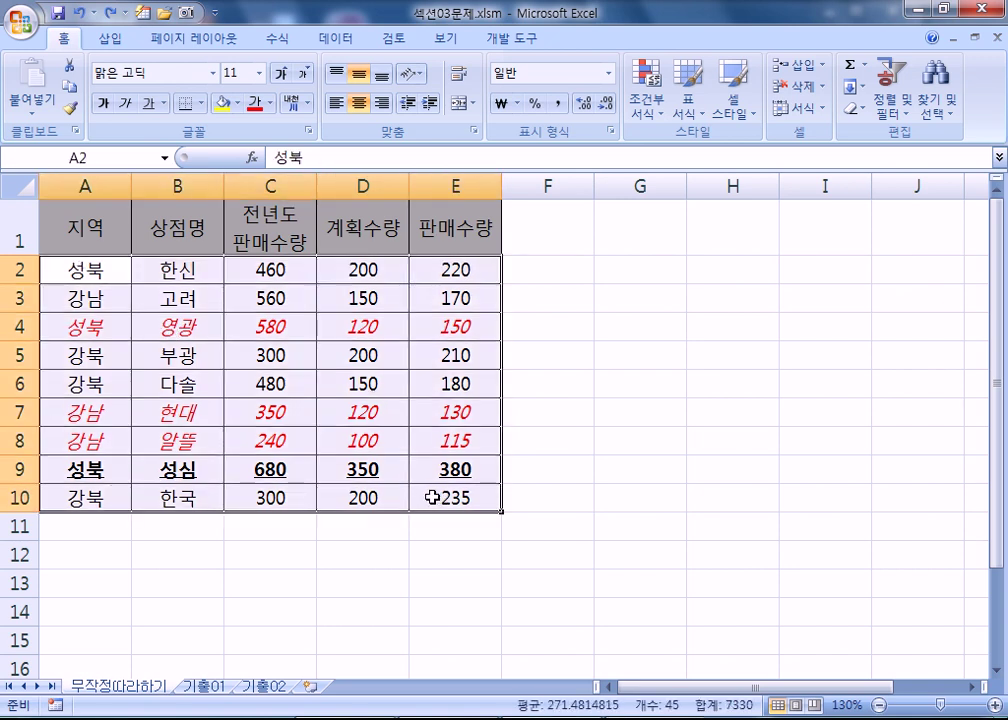
pyautogui.moveTo(61, 265); pyautogui.dragTo(445, 497)
pyautogui.click(648, 104)
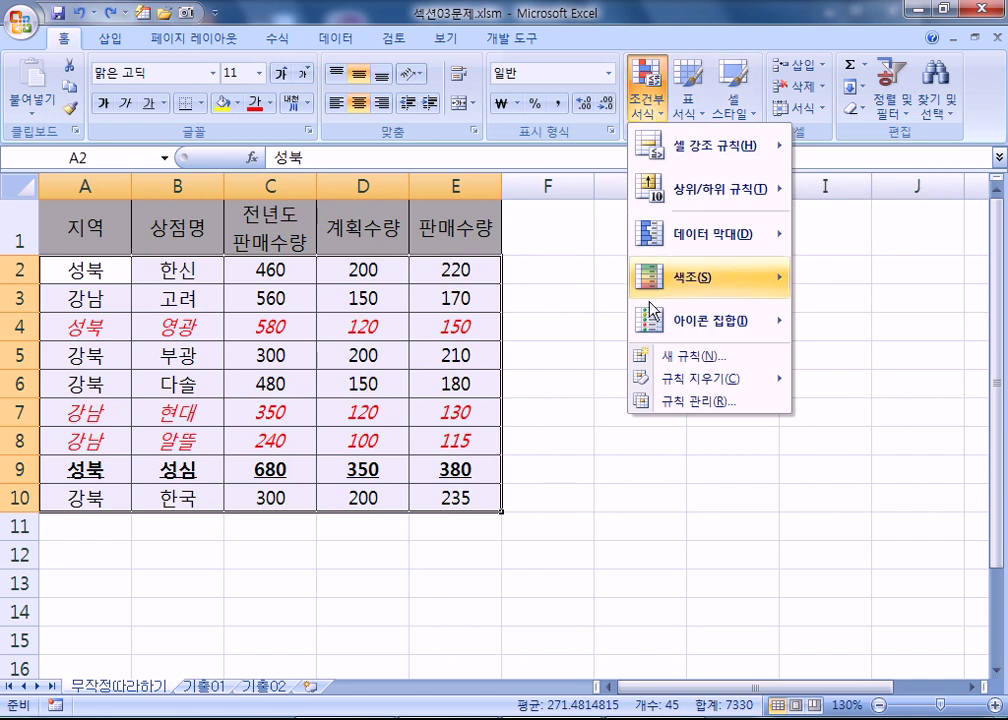
pyautogui.click(683, 402)
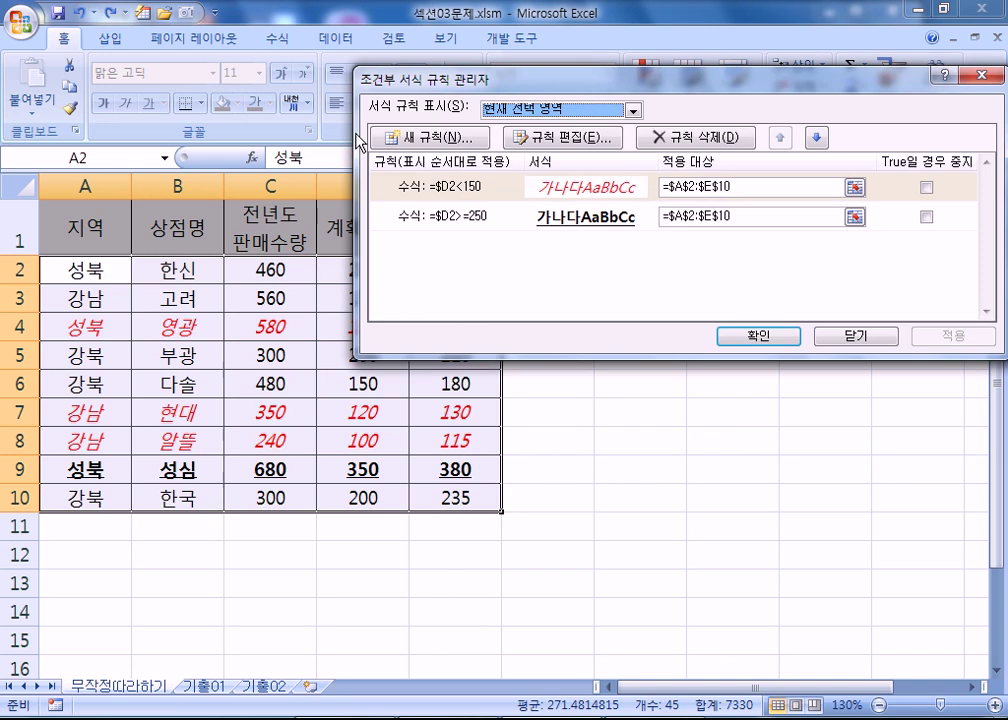
pyautogui.click(450, 215)
pyautogui.click(540, 186)
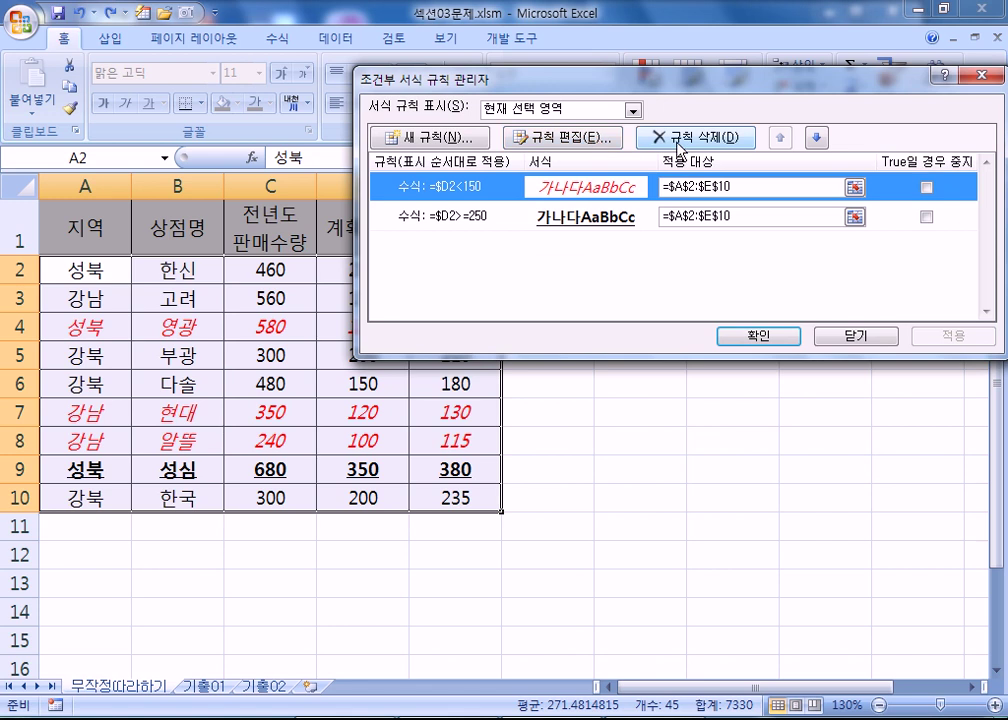
pyautogui.click(543, 145)
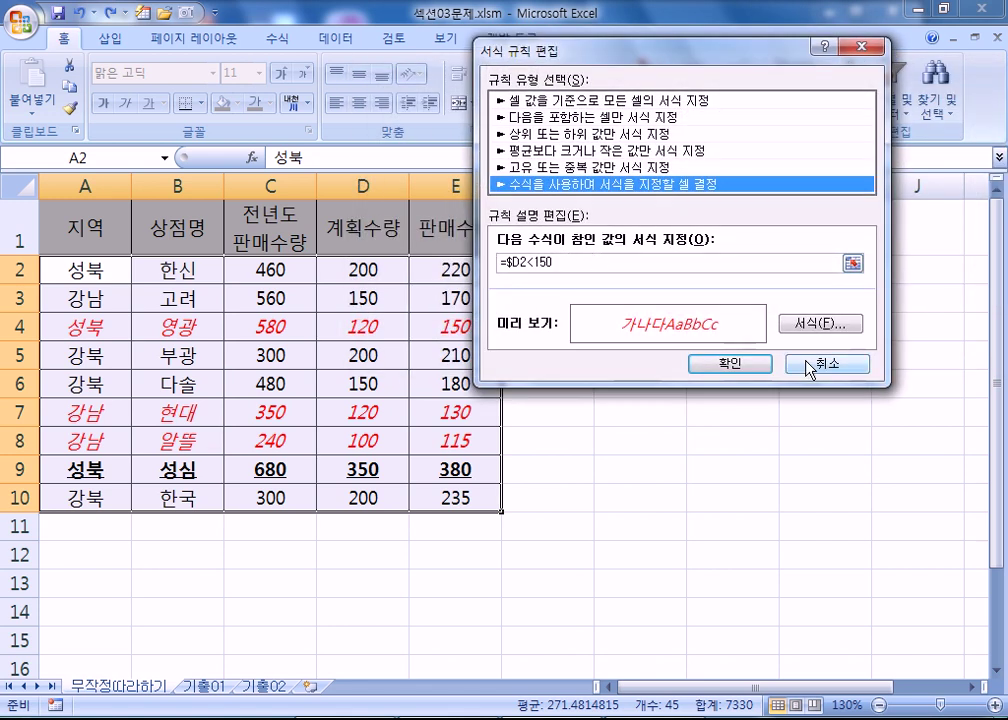
pyautogui.click(810, 366)
pyautogui.click(499, 220)
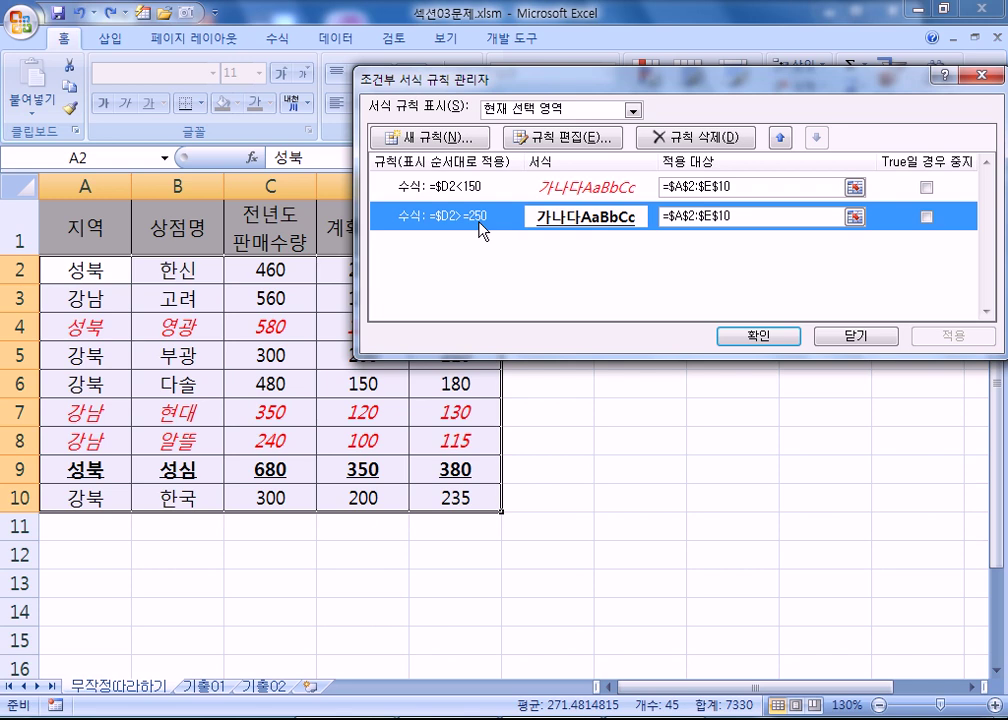
pyautogui.click(757, 336)
# Switch to Notepad and review the =$D2>=250 formula and the absolute reference $D$2 in the notes
pyautogui.moveTo(65, 268); pyautogui.dragTo(447, 492)
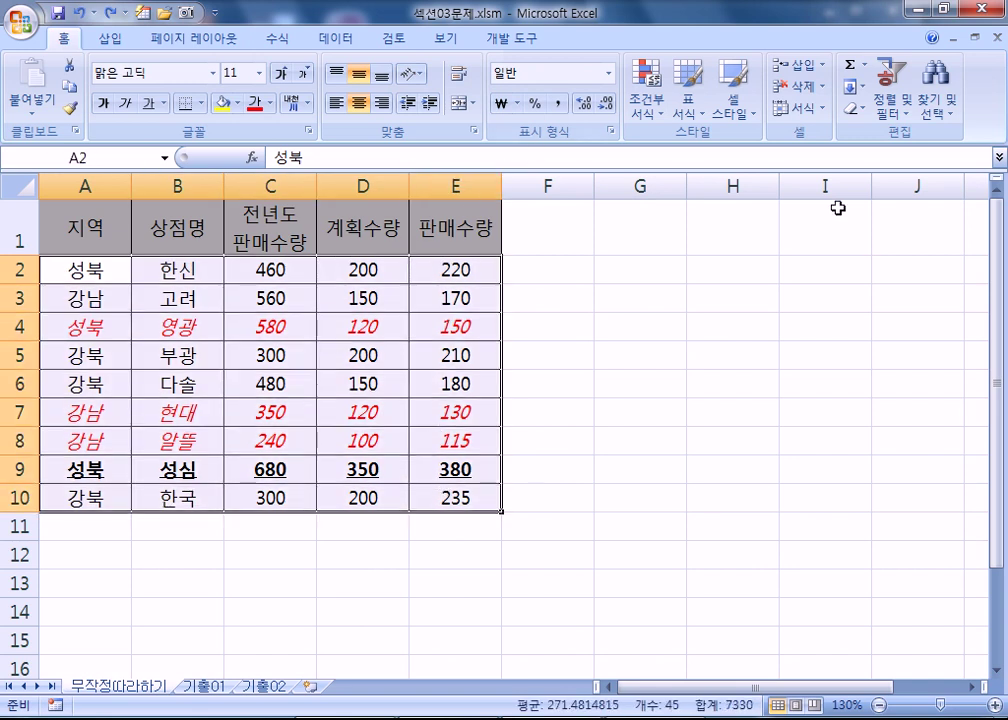
pyautogui.click(646, 113)
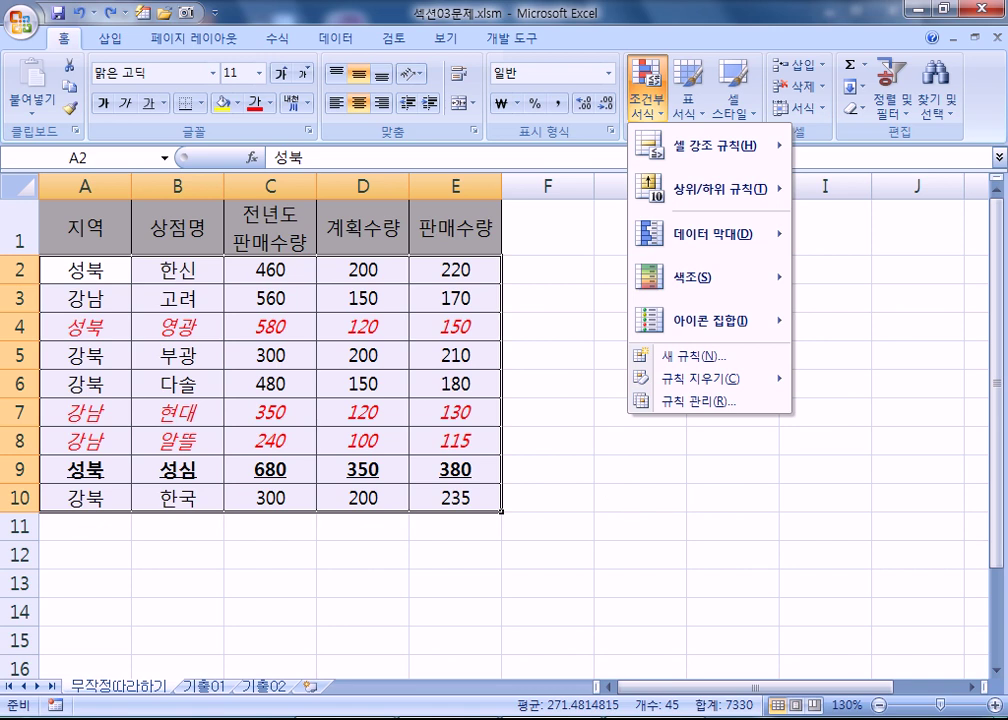
pyautogui.hotkey('alt', 'Tab')
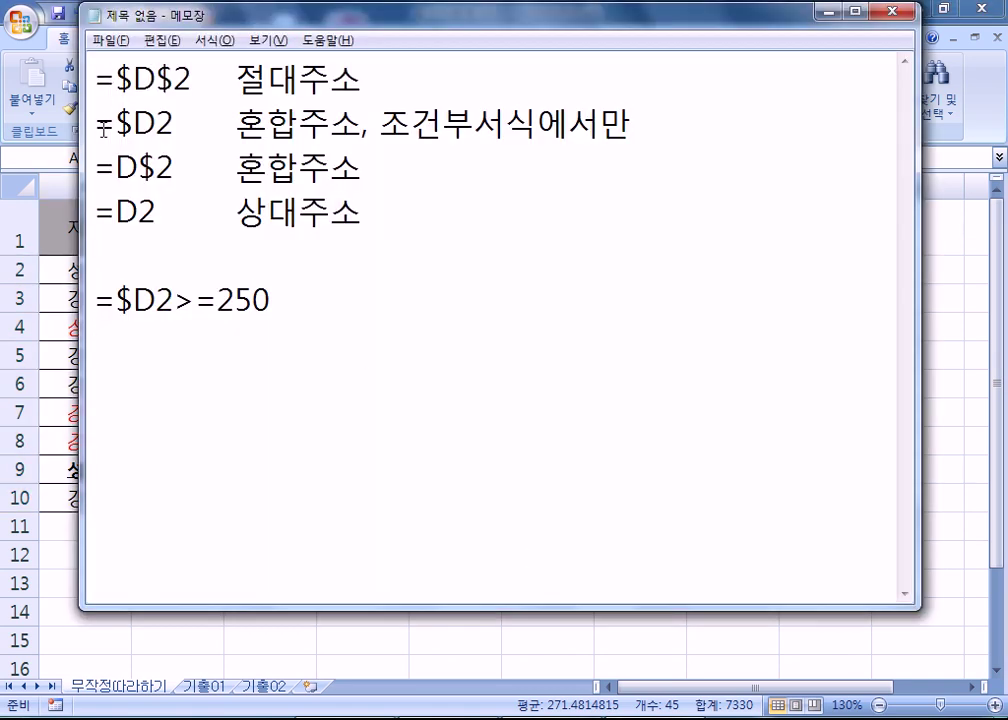
pyautogui.moveTo(97, 300); pyautogui.dragTo(272, 300)
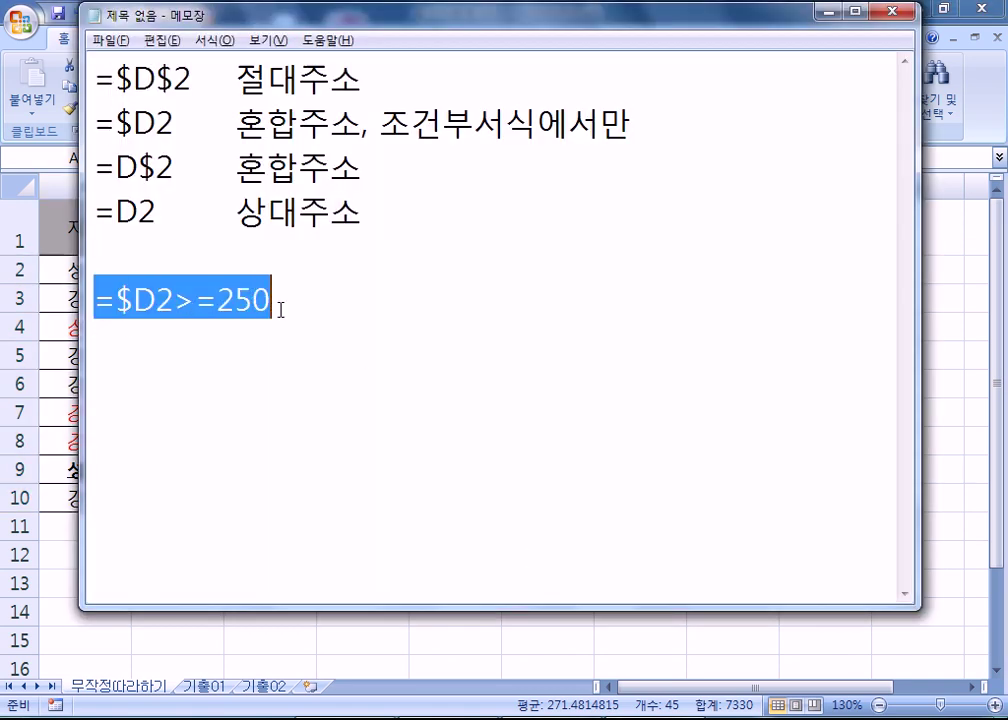
pyautogui.click(267, 333)
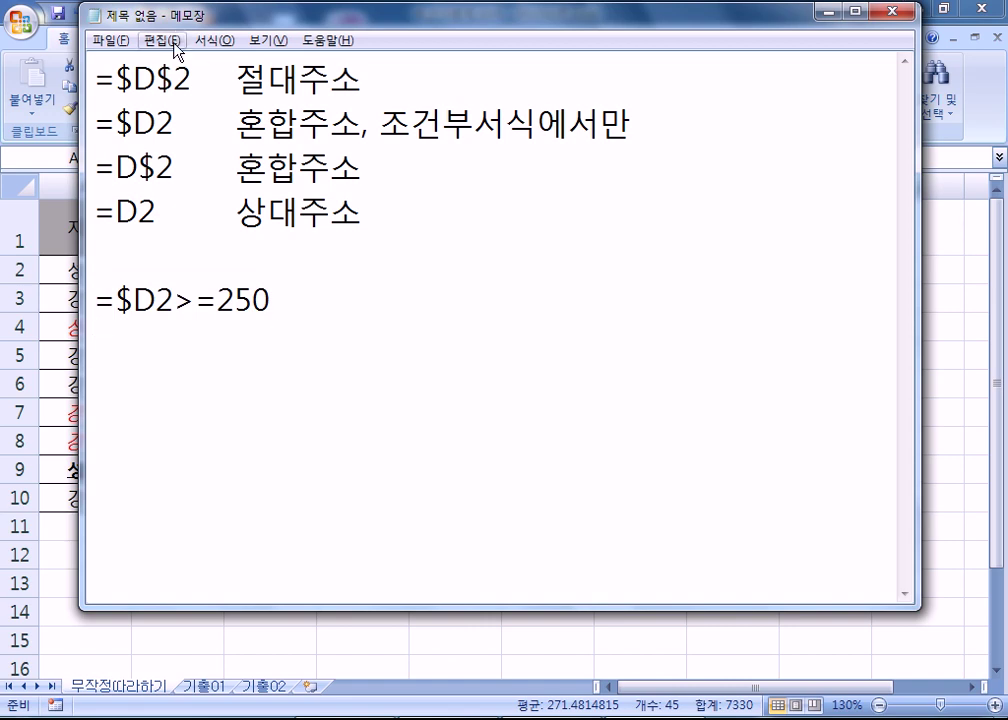
pyautogui.moveTo(192, 79); pyautogui.dragTo(114, 79)
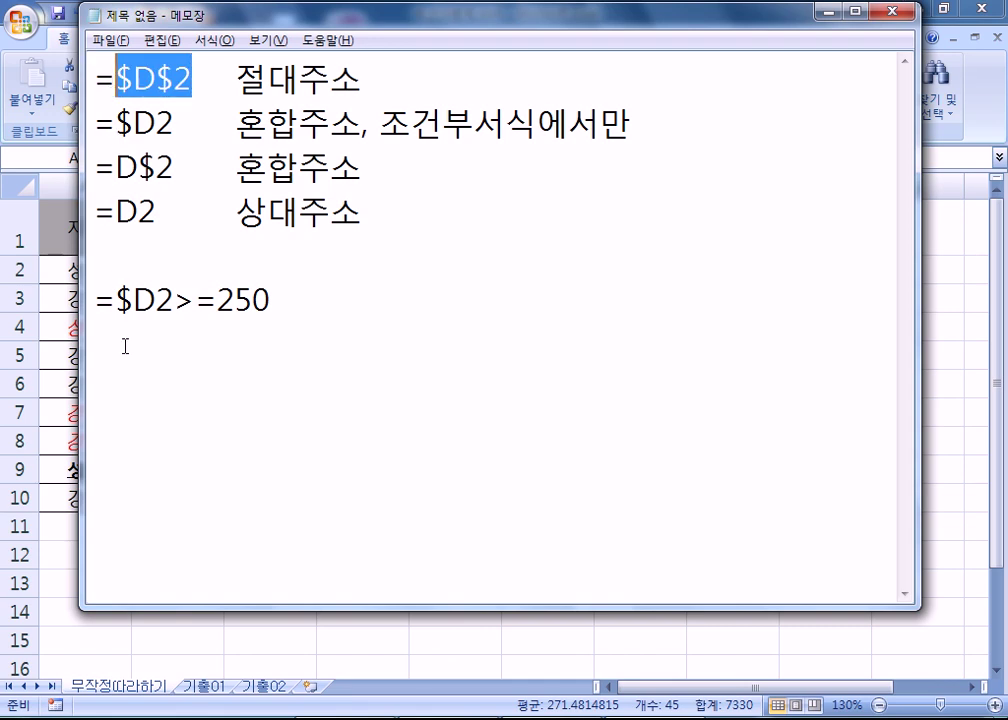
pyautogui.click(118, 300)
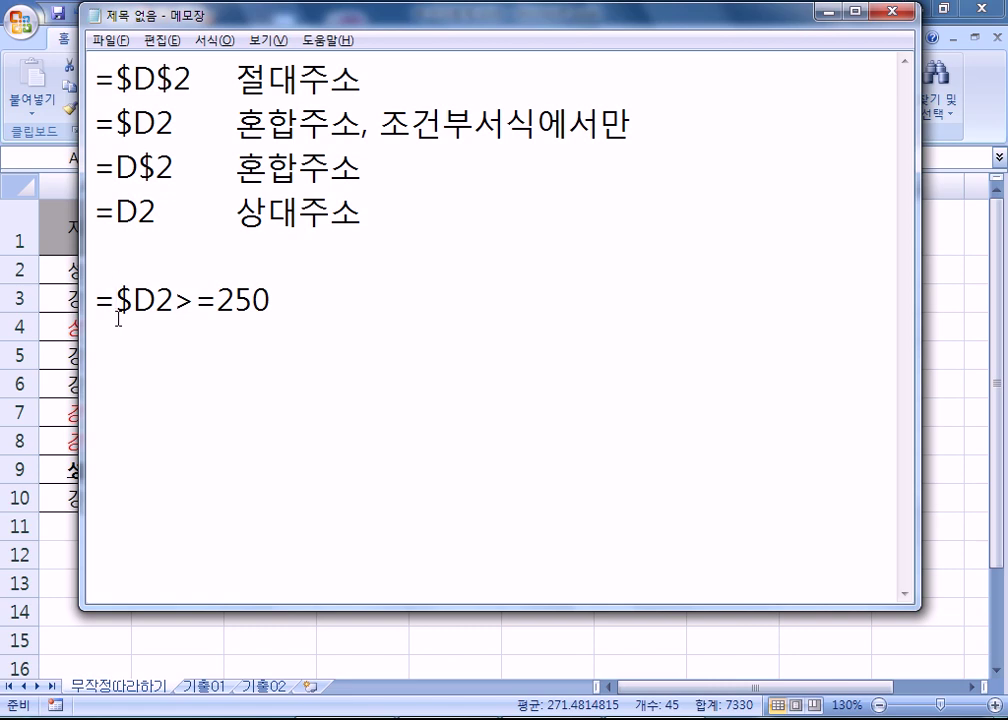
# Note the operators "이상, >=" and "이하, <=" on separate lines below the =$D2>=250 formula
pyautogui.click(110, 350)
pyautogui.press('Return')
pyautogui.write('이ㅅ')
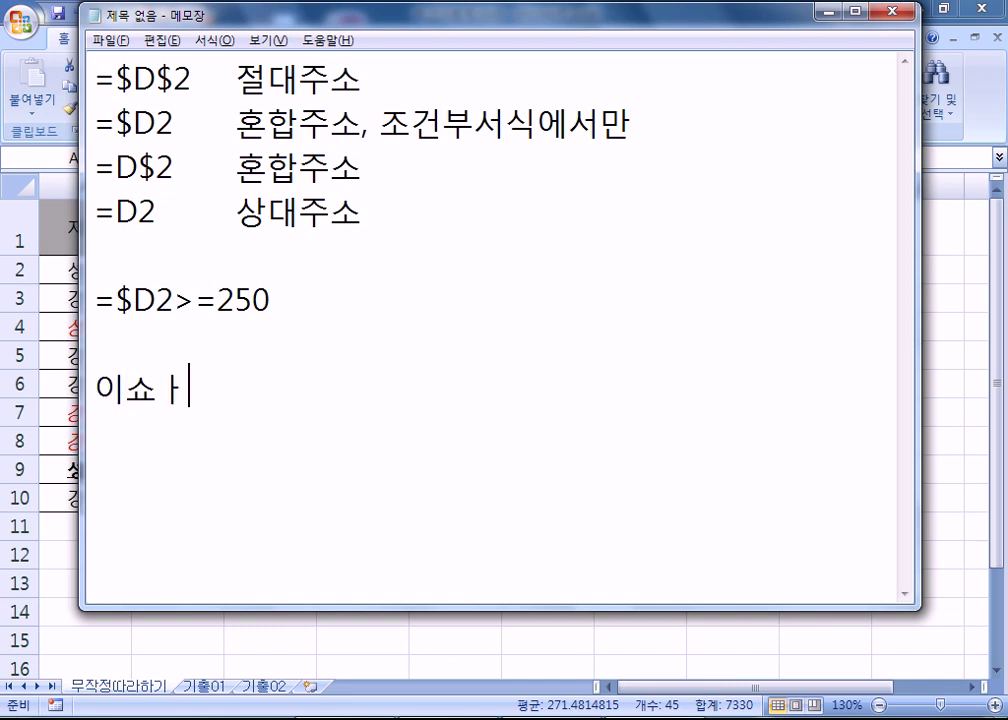
pyautogui.write('ㅏㅇ, >=')
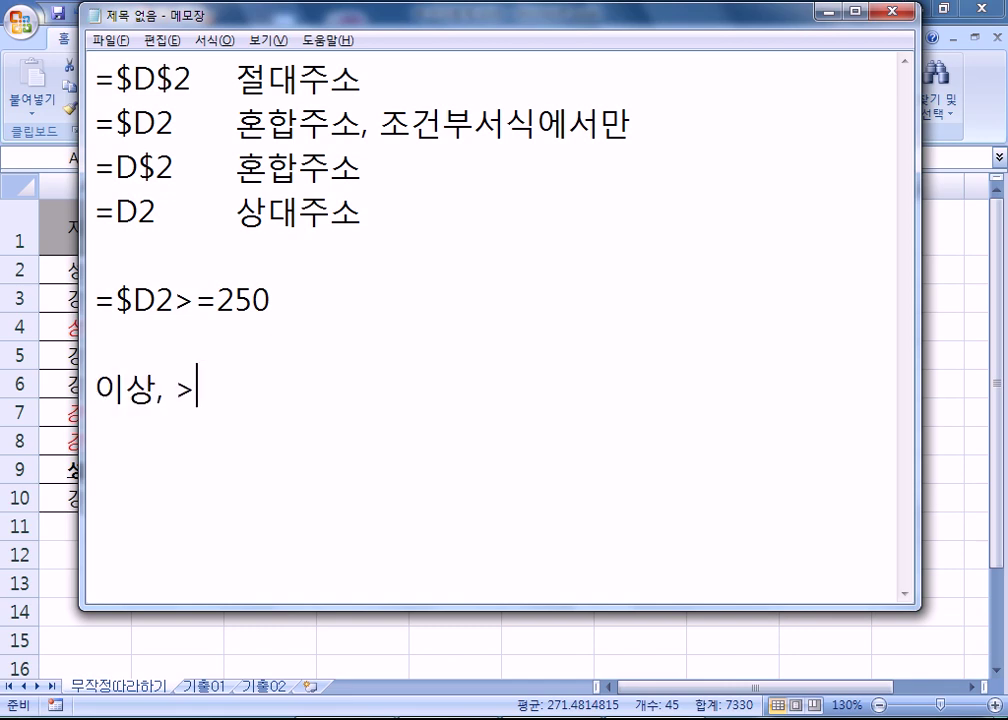
pyautogui.press('Return')
pyautogui.write('이하')
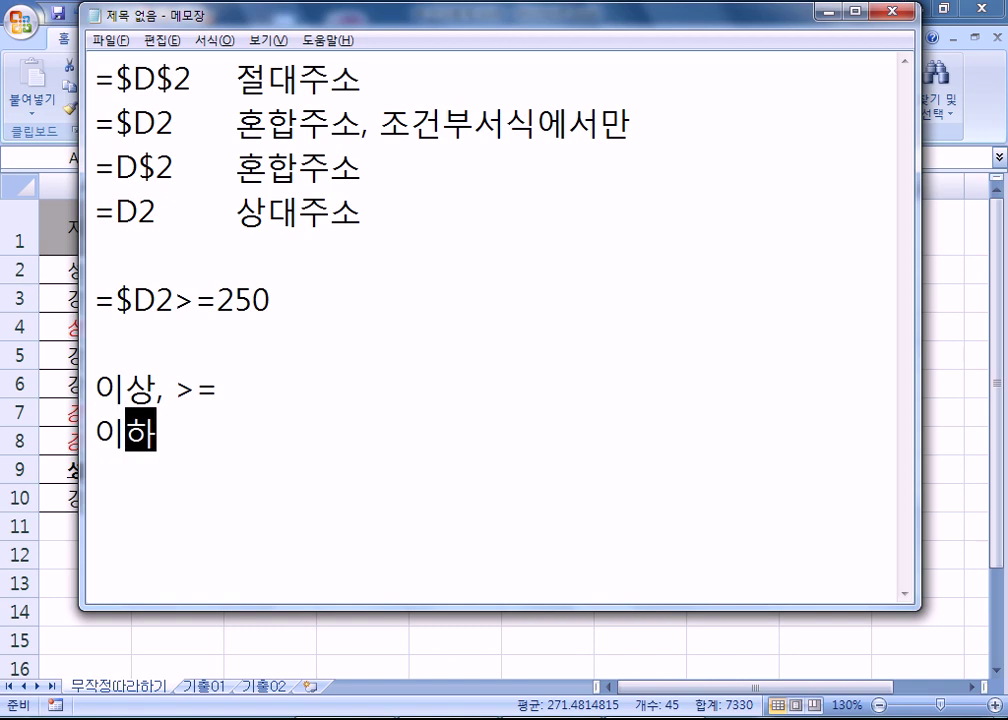
pyautogui.write(', <=')
# Add the lines "초과, >" and "미만, <" to the operator list
pyautogui.press('Return')
pyautogui.write('초과, >')
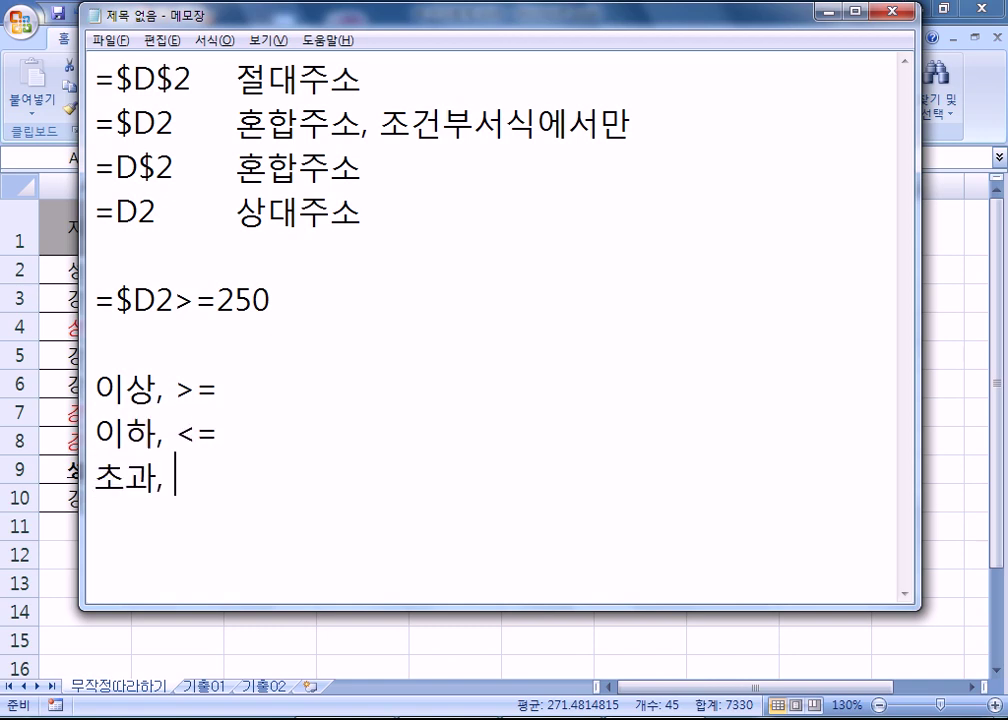
pyautogui.press('Return')
pyautogui.write('미만, <')
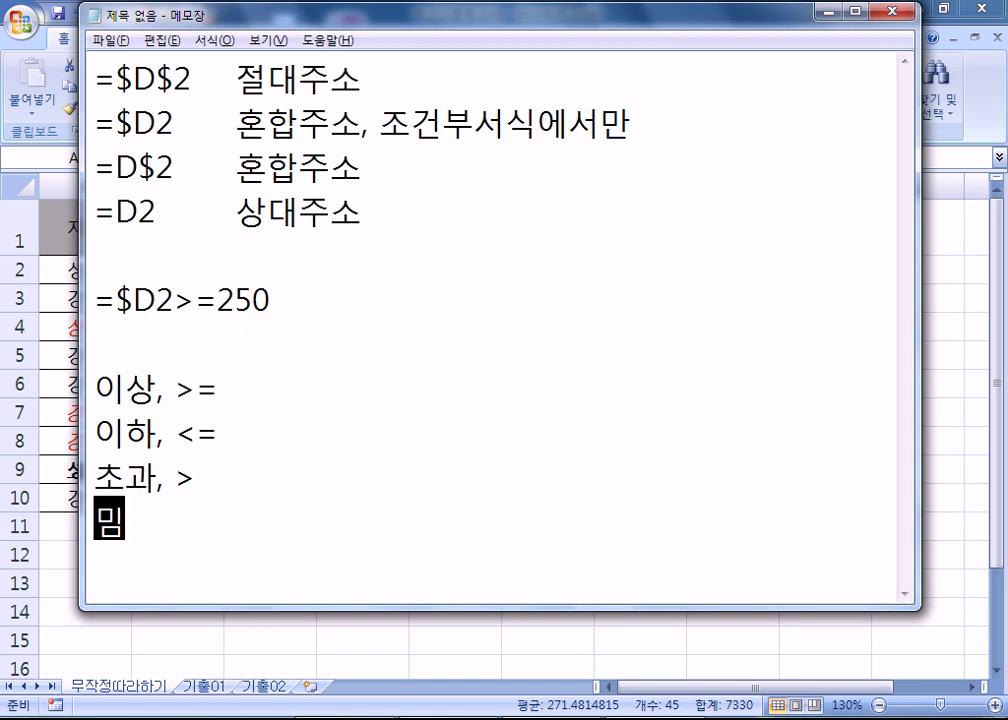
# Complete the operator list with "같다, =" and "다르다, <>", followed by blank lines
pyautogui.press('Return')
pyautogui.write('같다, =')
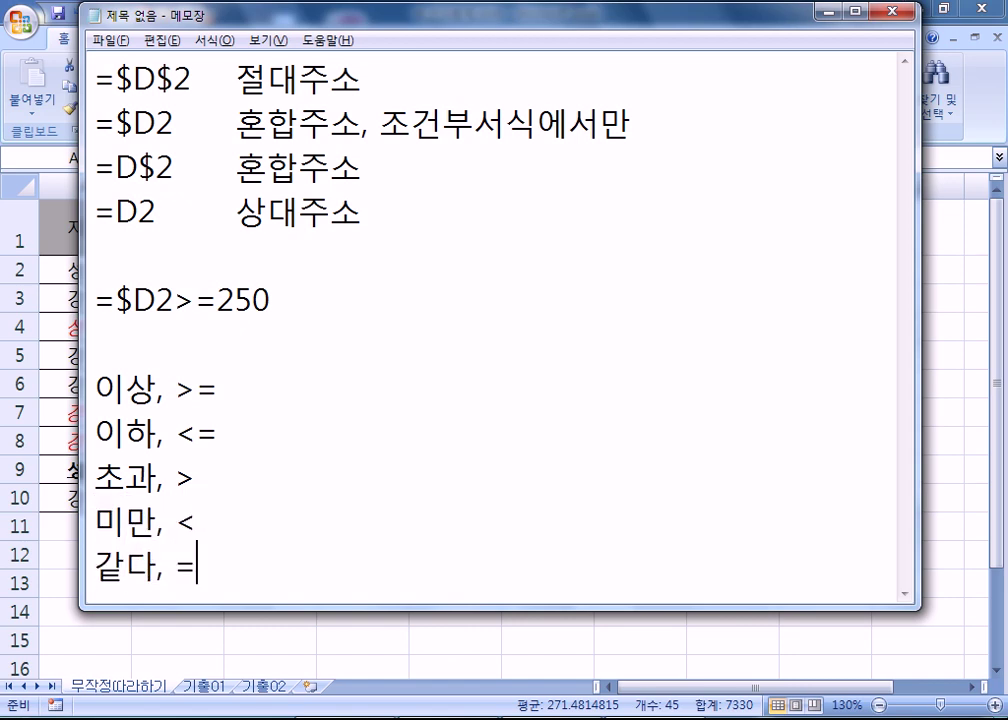
pyautogui.press('Return')
pyautogui.write('다르다, <>')
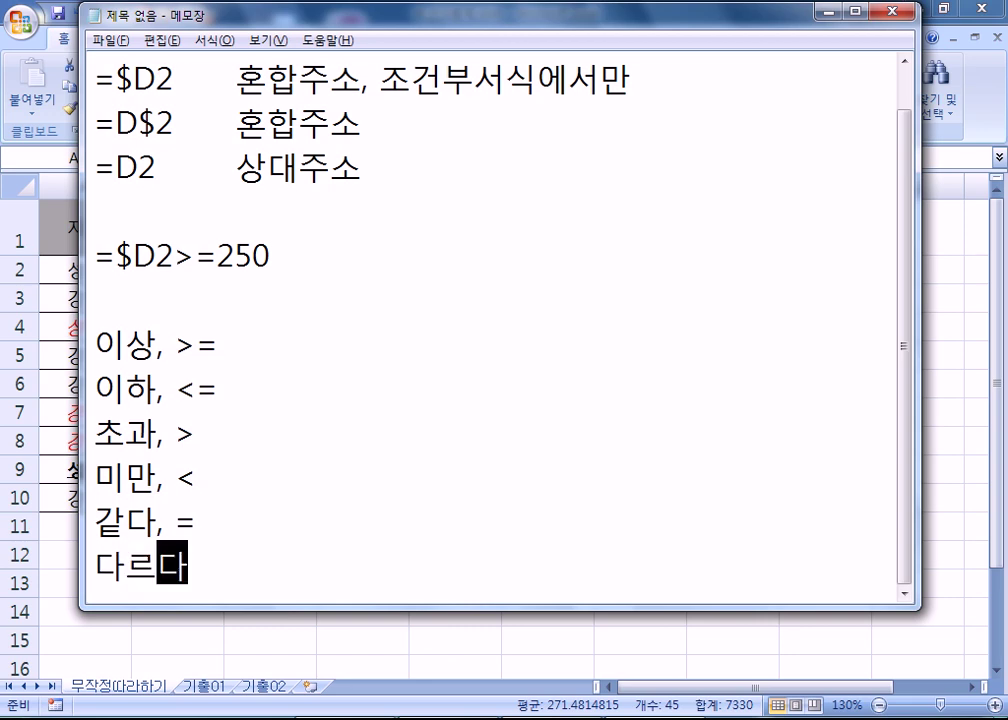
pyautogui.press('Return')
pyautogui.press('Return')
pyautogui.press('Return')
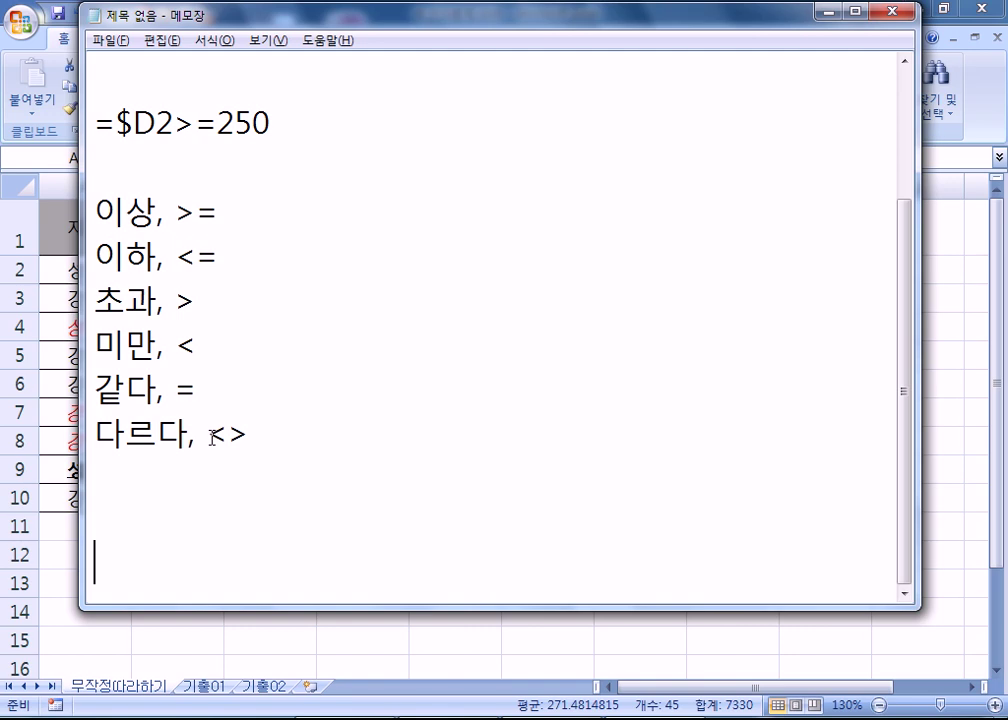
# Highlight the <> operator on the 다르다 line to examine how its two characters are written
pyautogui.moveTo(205, 430); pyautogui.dragTo(250, 430)
pyautogui.click(212, 508)
pyautogui.click(221, 432)
pyautogui.click(207, 432)
pyautogui.click(234, 463)
# Switch to Excel and compare the planned quantity range D2:D10 with the whole data range A2:E10 by selecting each
pyautogui.hotkey('alt', 'Tab')
pyautogui.click(351, 269)
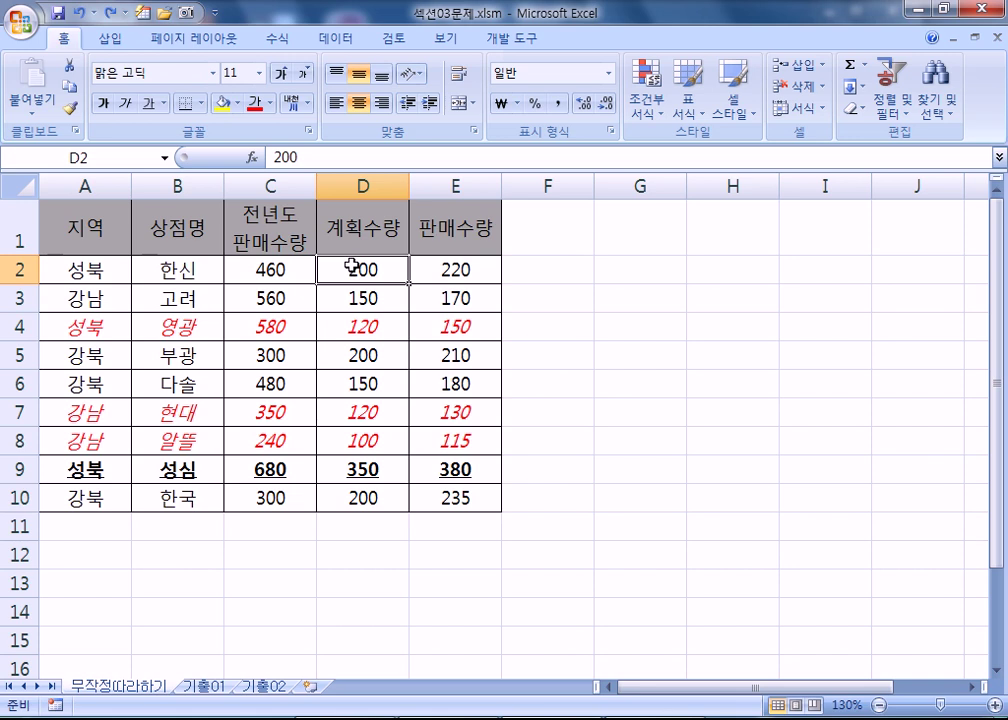
pyautogui.moveTo(351, 266); pyautogui.dragTo(345, 500)
pyautogui.moveTo(344, 266); pyautogui.dragTo(355, 497)
pyautogui.moveTo(72, 266); pyautogui.dragTo(459, 498)
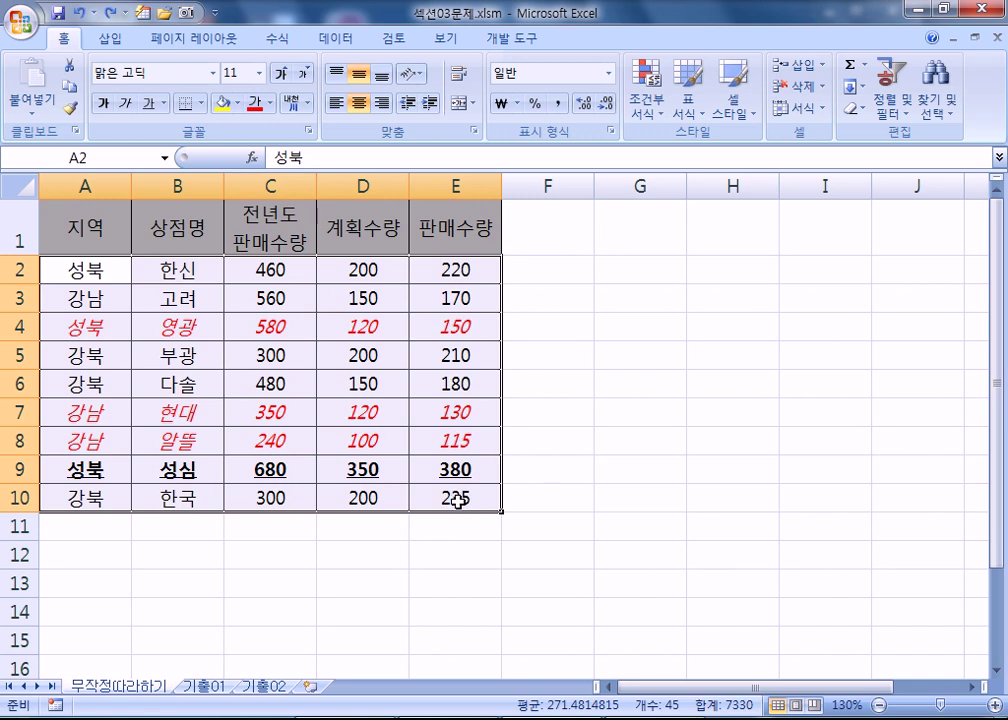
pyautogui.moveTo(342, 265); pyautogui.dragTo(349, 499)
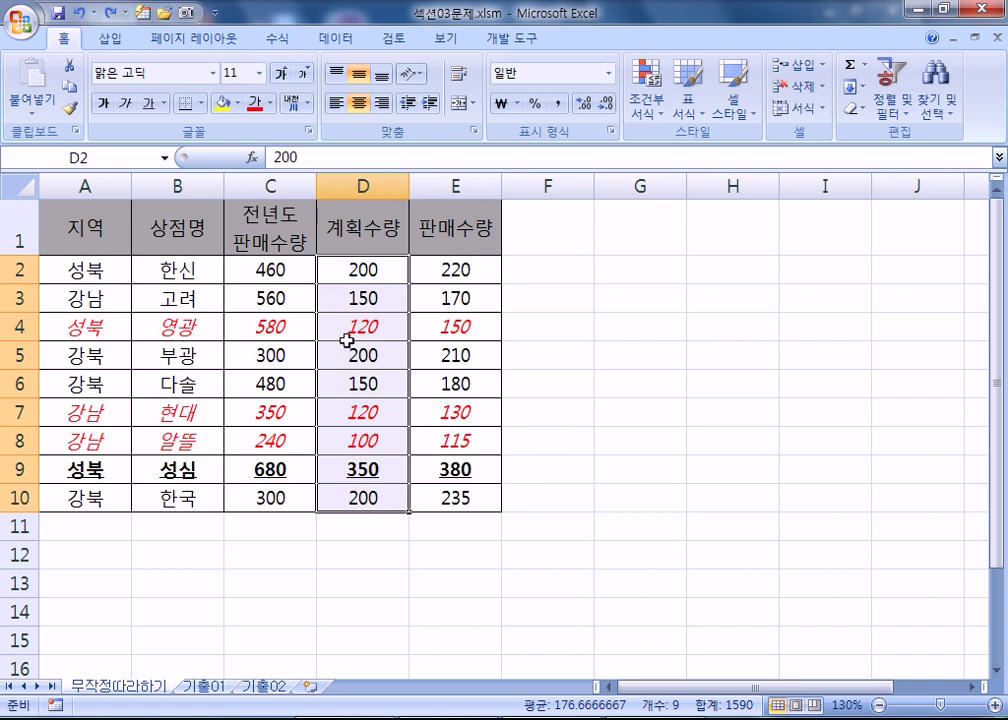
# Switch to Notepad and write the condition D2>=250 on a new line, separated from the operator list by blank lines
pyautogui.hotkey('alt', 'Tab')
pyautogui.press('Return')
pyautogui.press('Return')
pyautogui.press('Return')
pyautogui.press('Return')
pyautogui.press('Return')
pyautogui.press('Return')
pyautogui.press('Return')
pyautogui.press('Return')
pyautogui.press('Return')
pyautogui.press('Return')
pyautogui.press('Return')
pyautogui.press('Return')
pyautogui.press('Return')
pyautogui.press('Return')
pyautogui.press('Return')
pyautogui.press('Return')
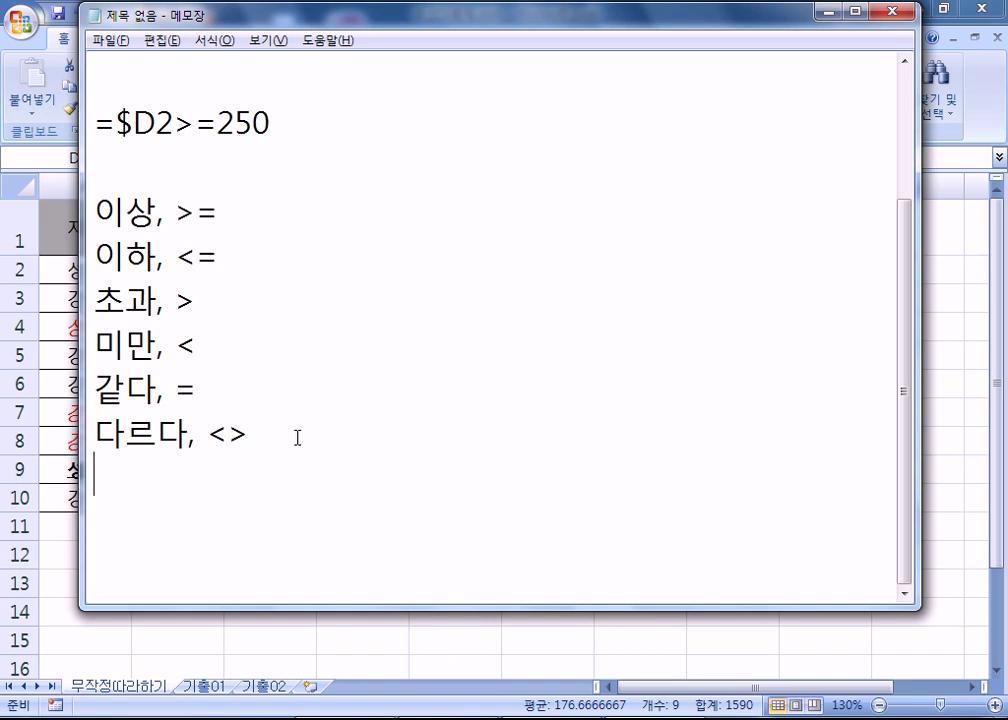
pyautogui.click(143, 125)
pyautogui.write('ㅇ')
pyautogui.press('BackSpace')
pyautogui.write('D2 >')
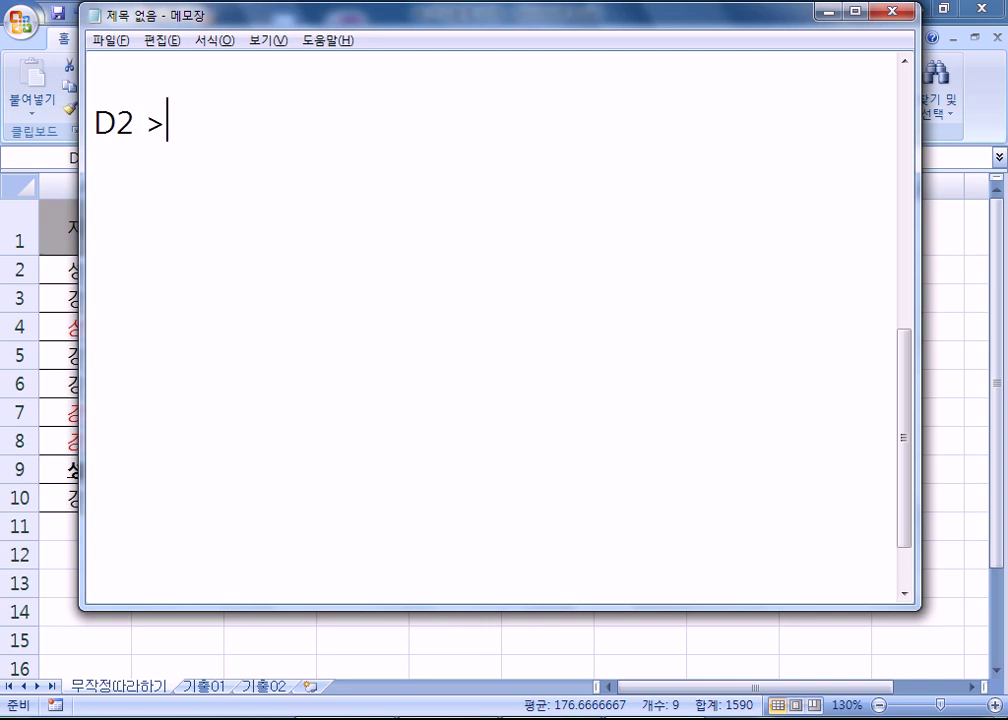
pyautogui.press('BackSpace')
pyautogui.press('BackSpace')
pyautogui.write('>=250')
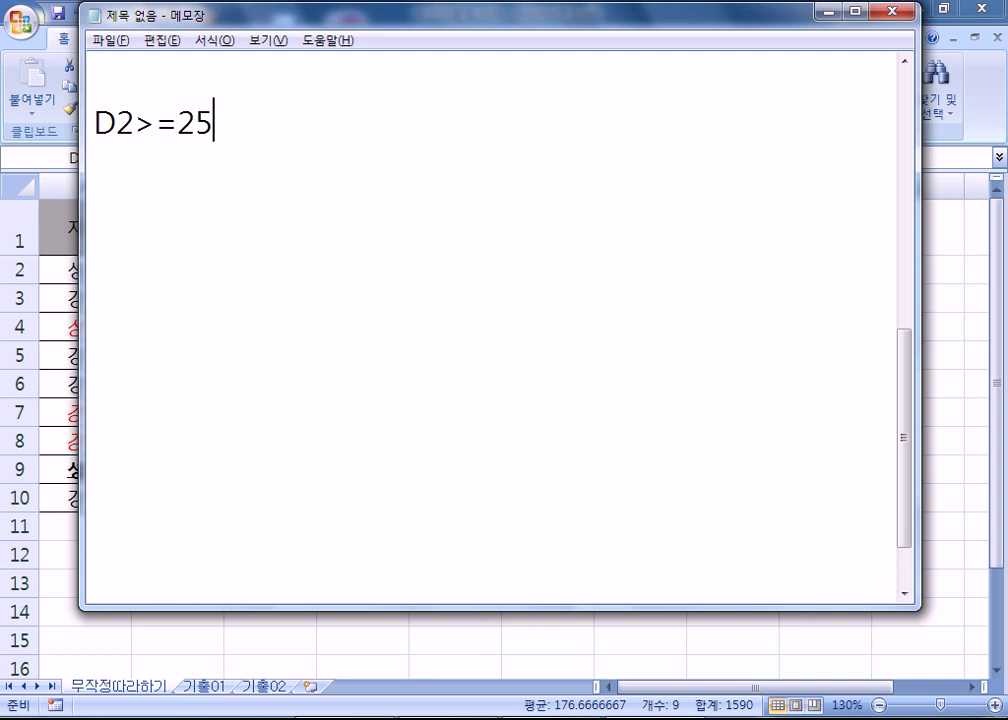
# Add the conditions D3>=250 and D4>=250 on separate lines below D2>=250
pyautogui.press('Return')
pyautogui.write('D3>=250')
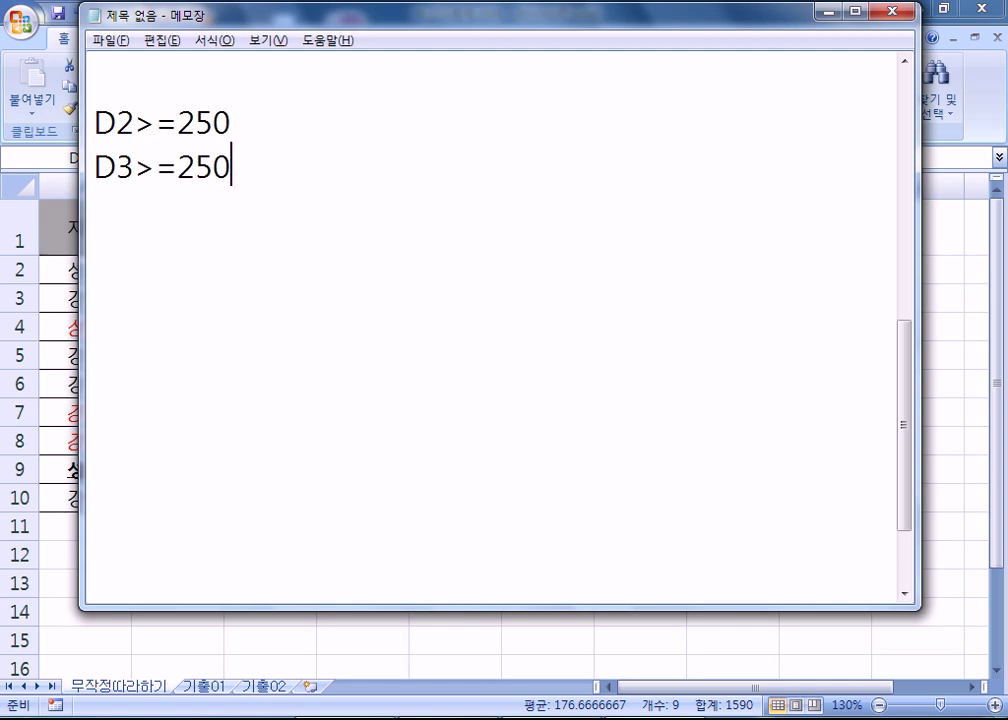
pyautogui.press('Return')
pyautogui.write('D')
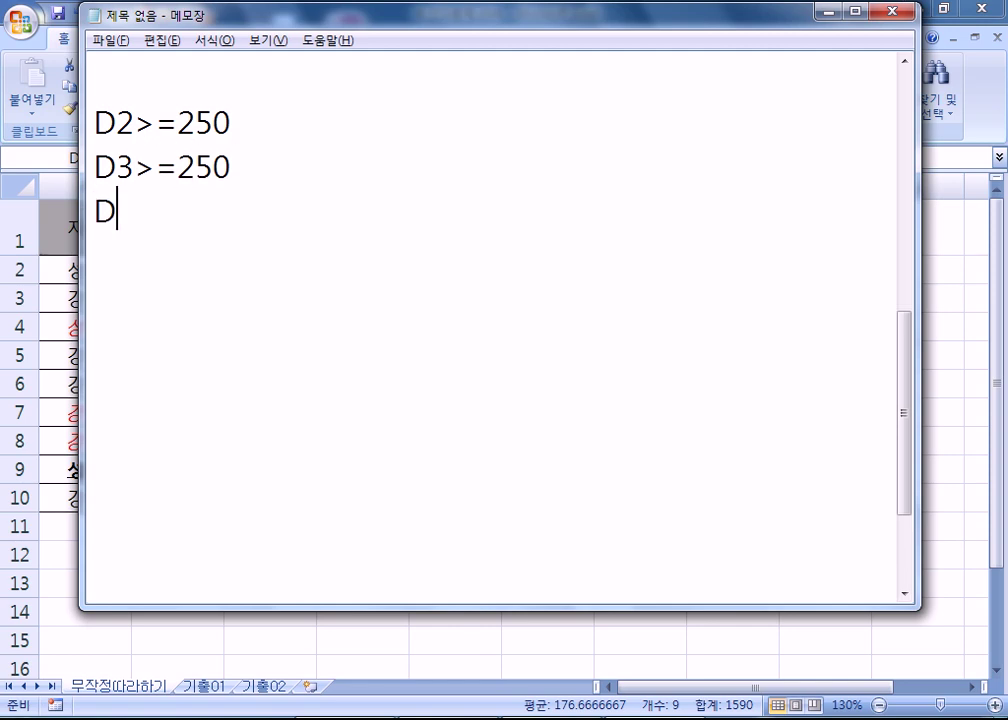
pyautogui.write('4>=250')
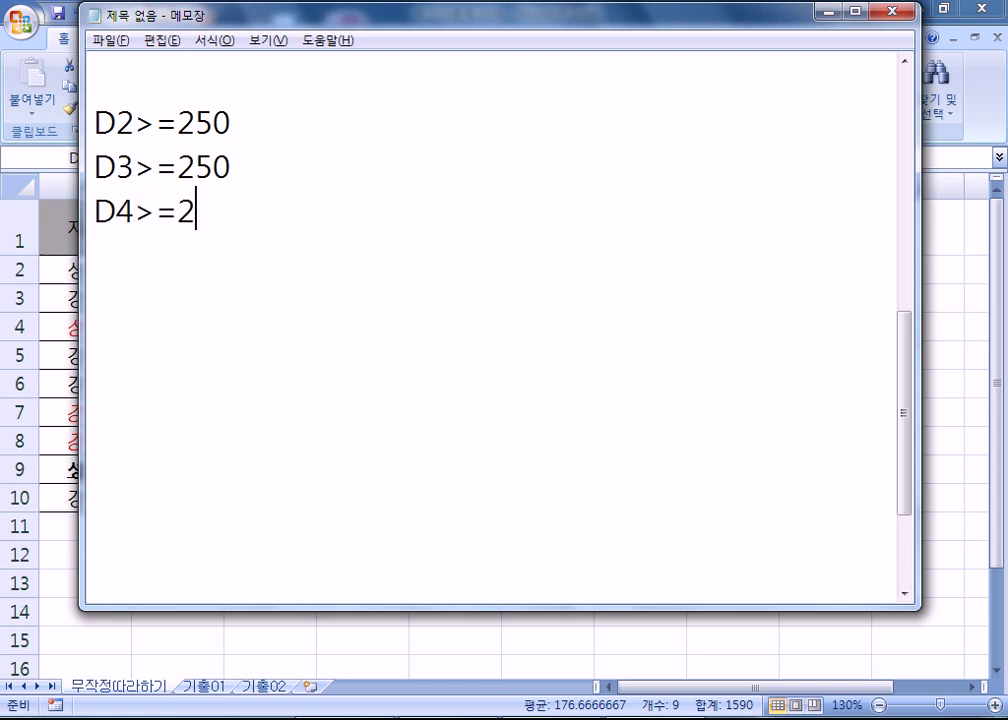
# Finish the condition list with a "..." line and D10>=250, and switch back to Excel
pyautogui.press('Return')
pyautogui.write('...')
pyautogui.press('Return')
pyautogui.write('D10')
pyautogui.write('>=10')
pyautogui.press('BackSpace')
pyautogui.press('BackSpace')
pyautogui.write('250')
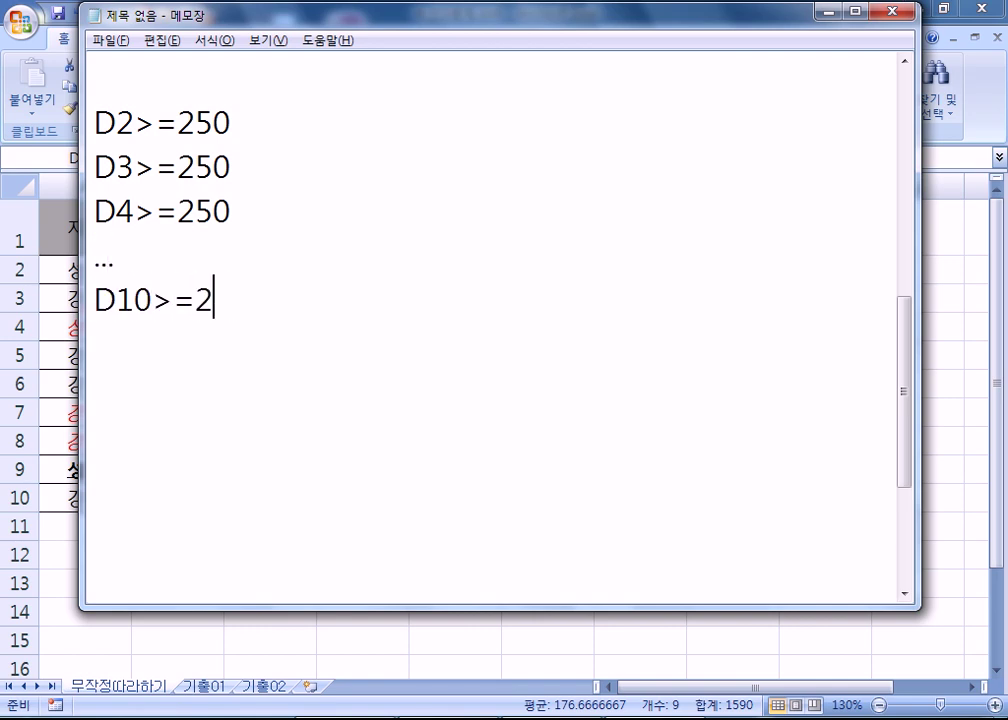
pyautogui.press('Return')
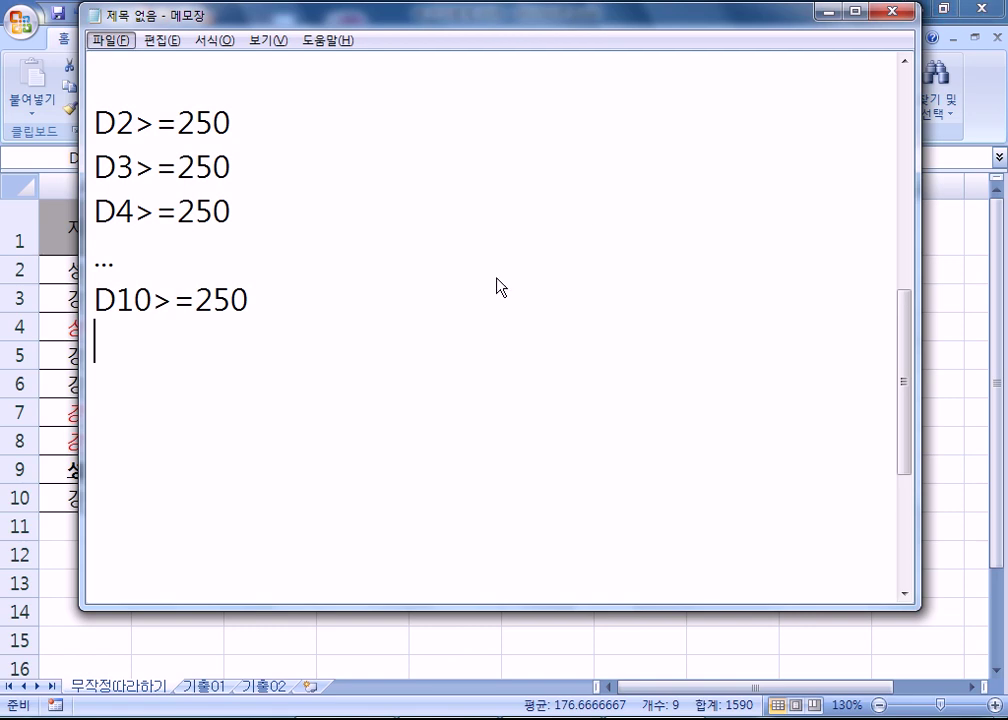
pyautogui.hotkey('alt', 'Tab')
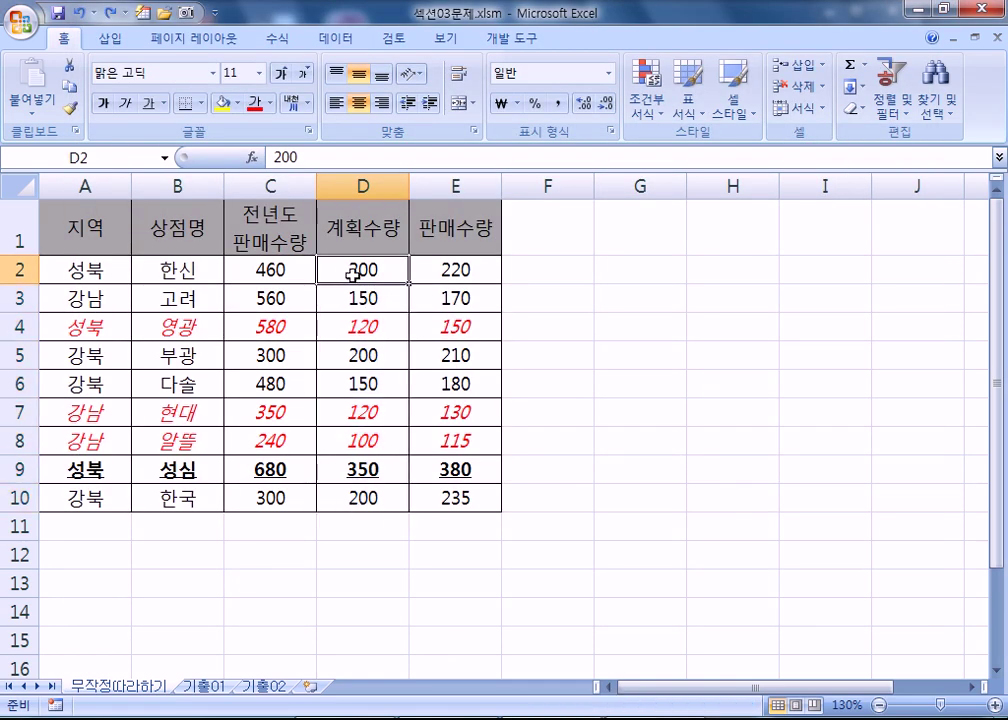
# Review the planned quantities in D3, D4, D5 and D9, and select the data range A2:E10 and the row A9:E9
pyautogui.click(360, 298)
pyautogui.click(359, 323)
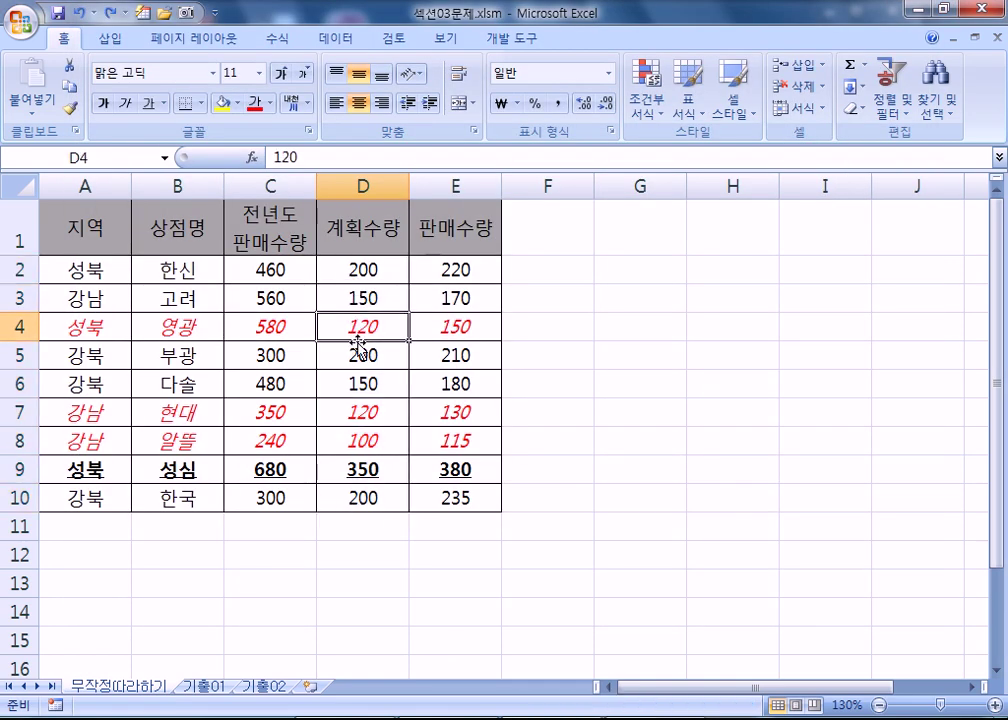
pyautogui.click(360, 352)
pyautogui.click(357, 472)
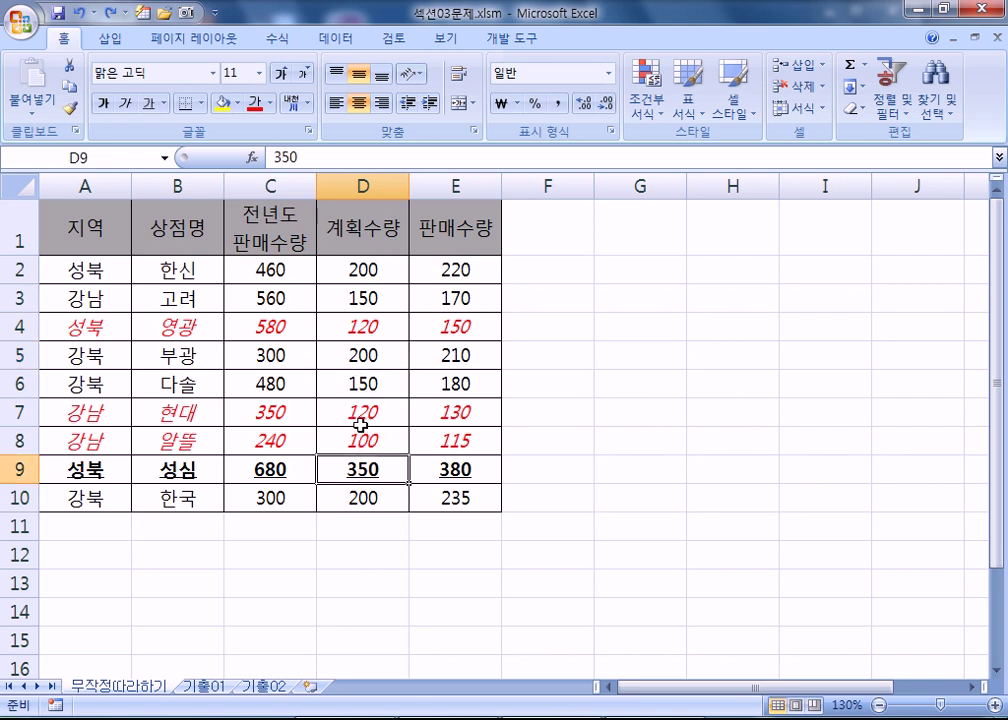
pyautogui.moveTo(83, 263); pyautogui.dragTo(445, 500)
pyautogui.moveTo(54, 466); pyautogui.dragTo(456, 473)
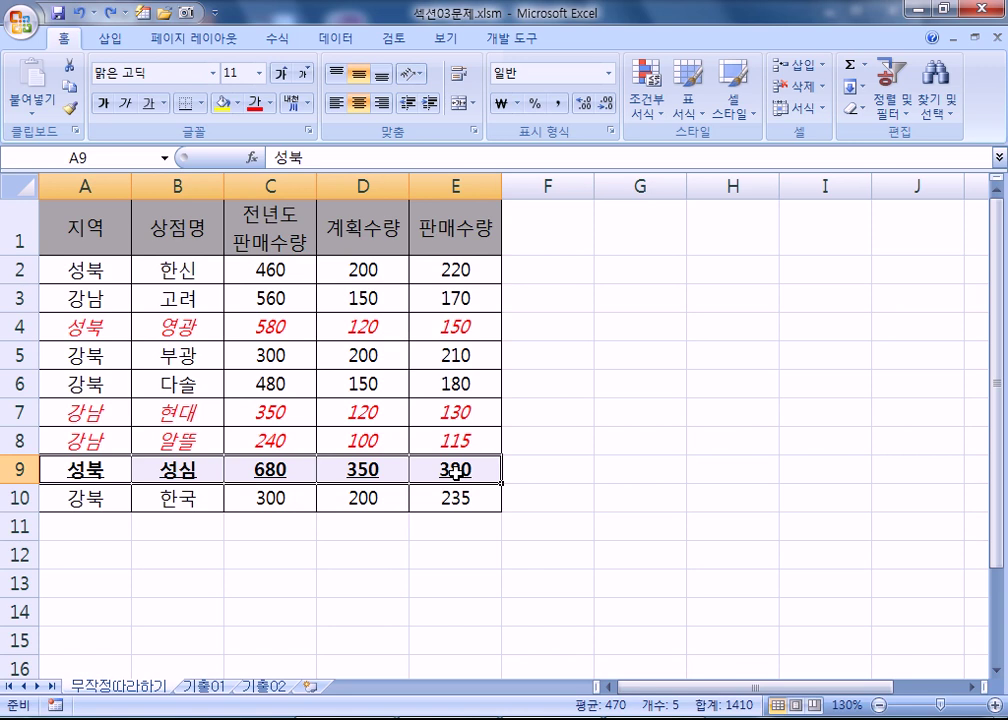
# Switch to Notepad and write the column-locked reference $D2 on the line below D10>=250
pyautogui.hotkey('alt', 'Tab')
pyautogui.click(96, 118)
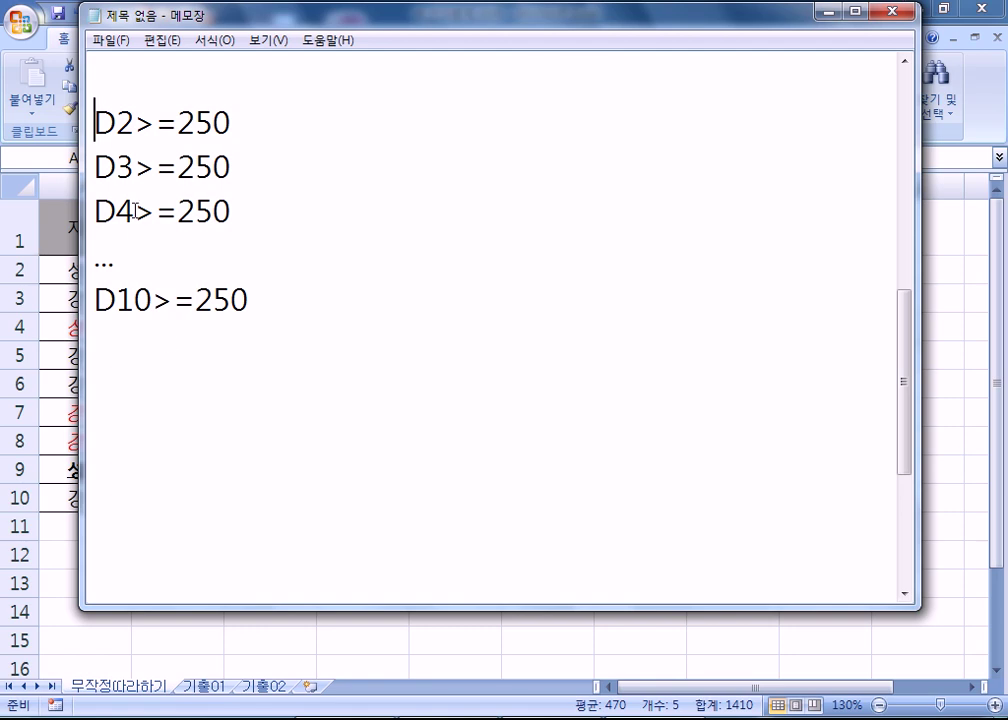
pyautogui.click(106, 345)
pyautogui.write('D')
pyautogui.moveTo(134, 122); pyautogui.dragTo(95, 122)
pyautogui.click(122, 340)
pyautogui.write('2')
pyautogui.click(99, 344)
pyautogui.write('$')
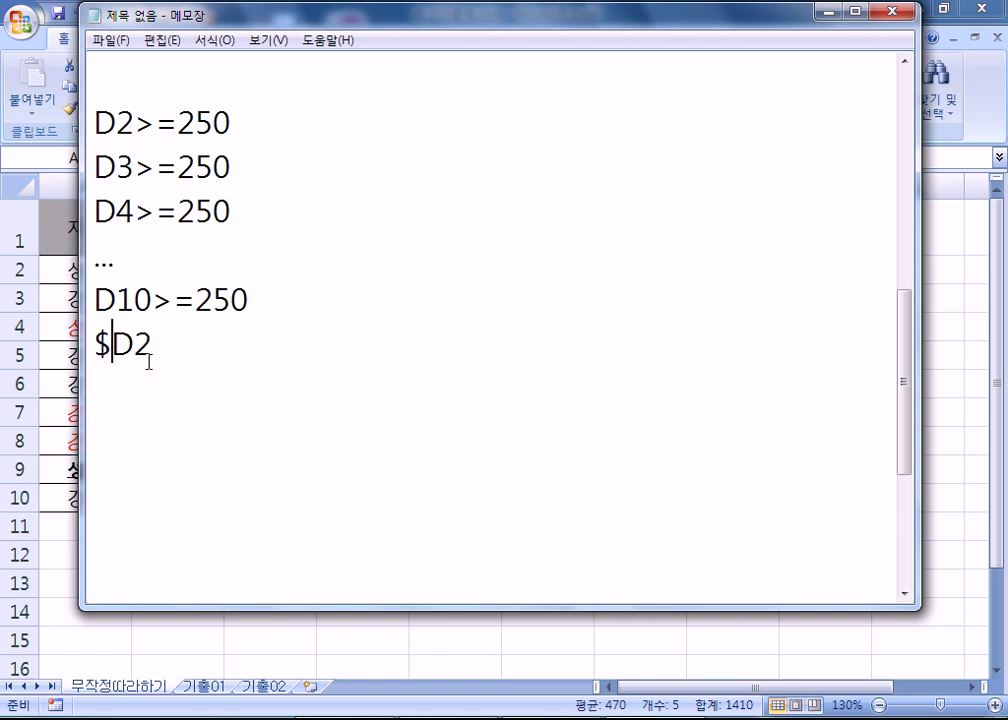
# Try the fully absolute reference $D$2 by locking the row number too, and highlight it
pyautogui.doubleClick(148, 358)
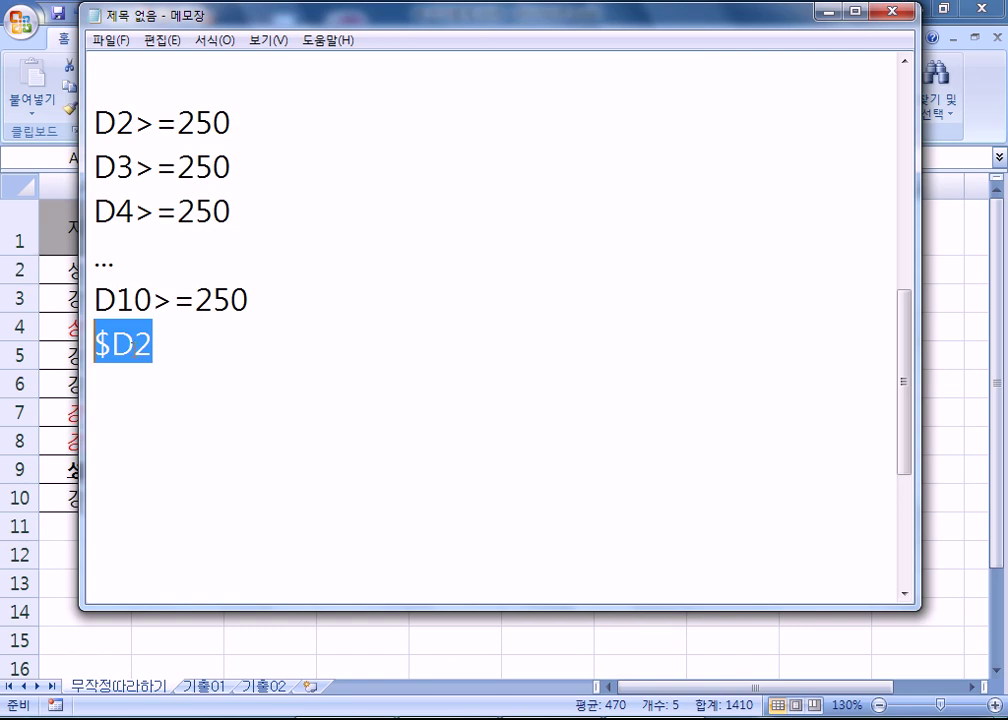
pyautogui.click(134, 343)
pyautogui.write('$')
pyautogui.moveTo(214, 349); pyautogui.dragTo(29, 342)
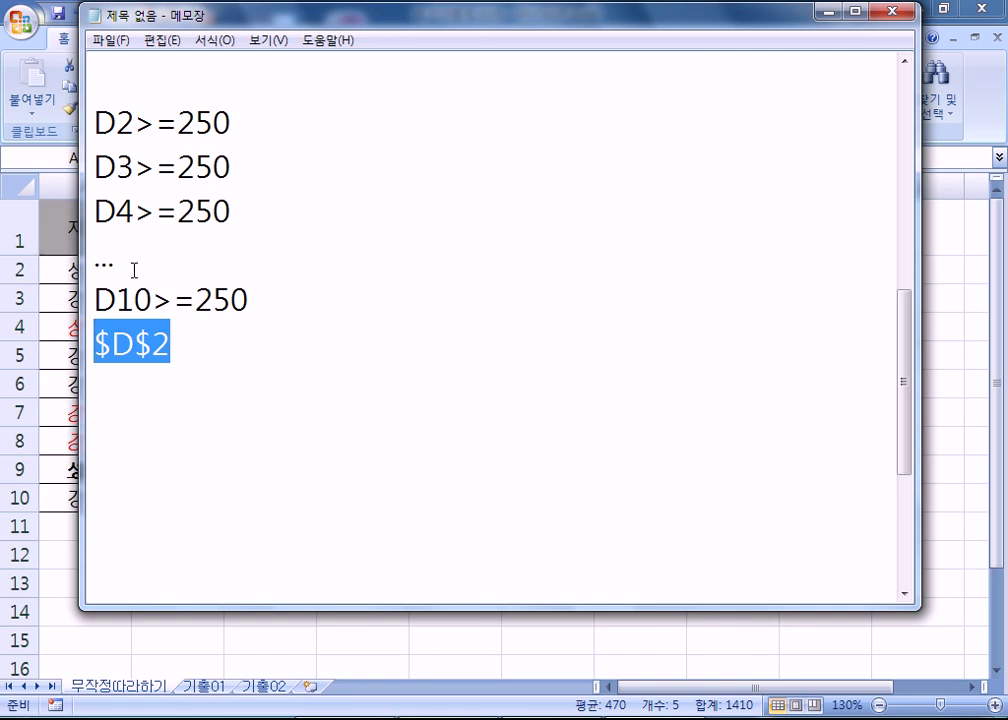
pyautogui.click(187, 342)
pyautogui.hotkey('shift', 'Home')
# Switch to Excel, select the data range A2:E10 and go down the planned quantity cells from D2 to D10
pyautogui.hotkey('alt', 'Tab')
pyautogui.click(331, 268)
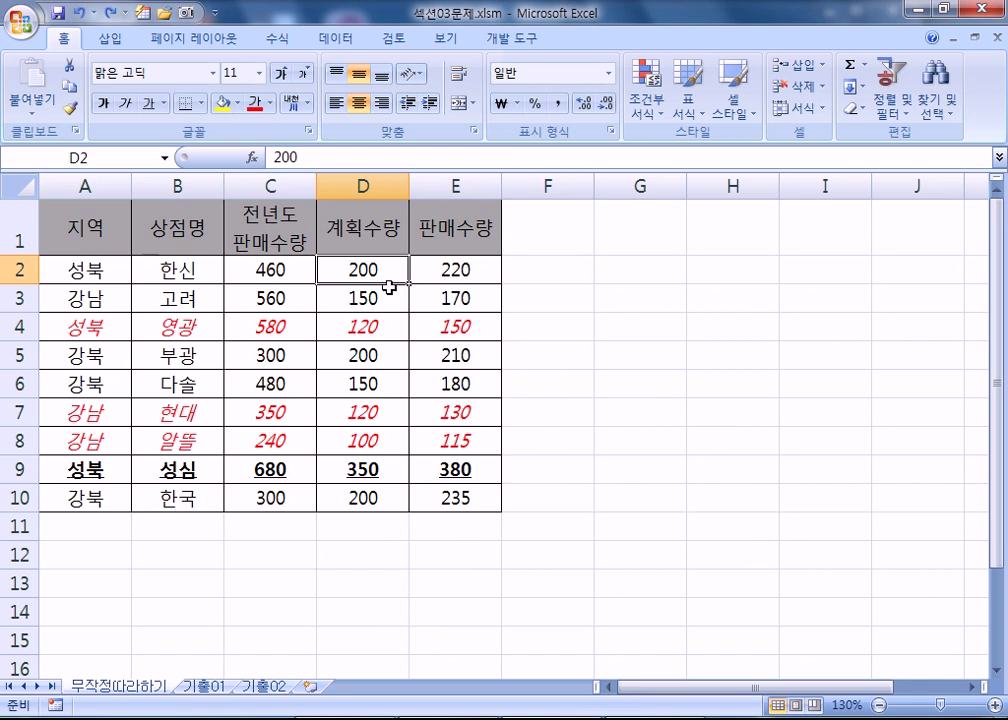
pyautogui.moveTo(80, 270); pyautogui.dragTo(445, 500)
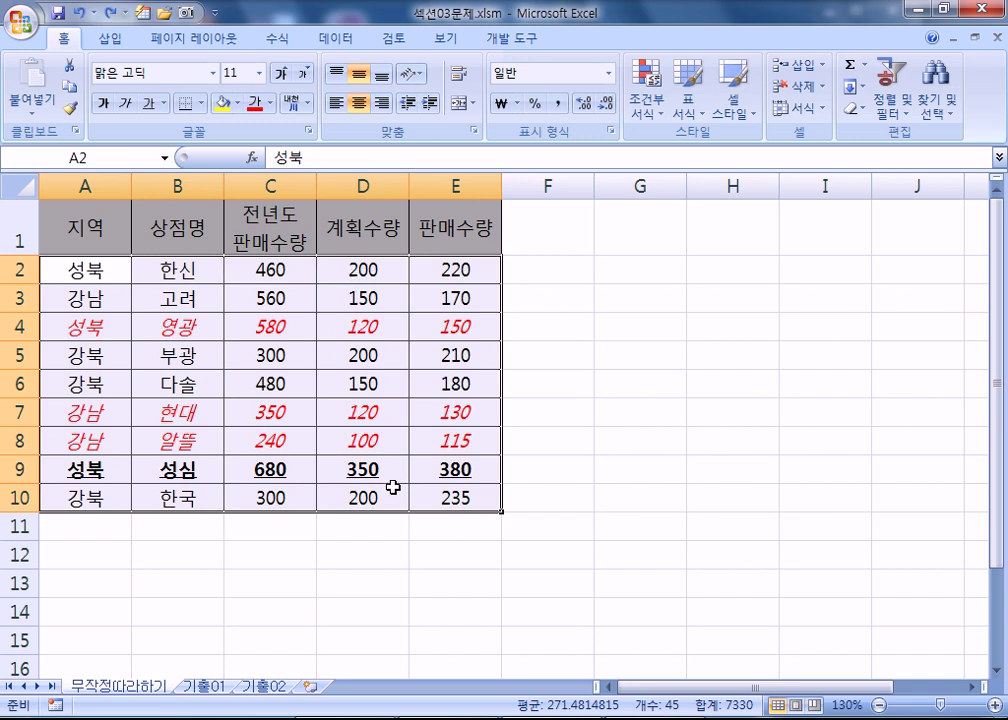
pyautogui.click(364, 264)
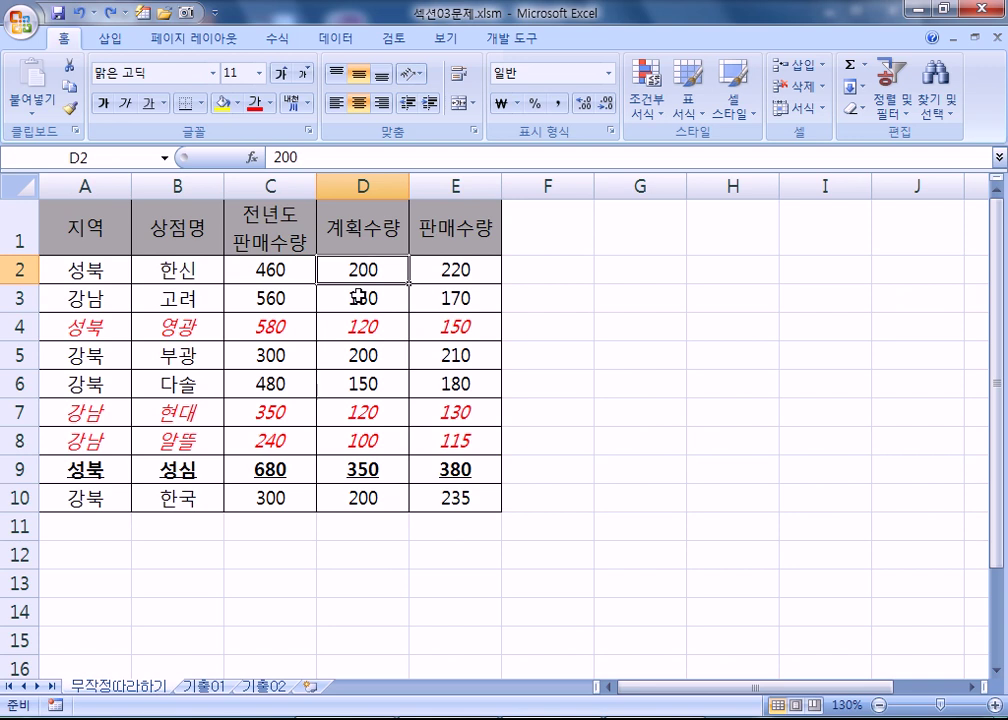
pyautogui.click(360, 296)
pyautogui.click(347, 339)
pyautogui.click(336, 354)
pyautogui.click(340, 383)
pyautogui.click(345, 468)
pyautogui.click(356, 494)
# Switch to Notepad and remove the dollar sign before the row number, leaving the reference as $D2
pyautogui.hotkey('alt', 'Tab')
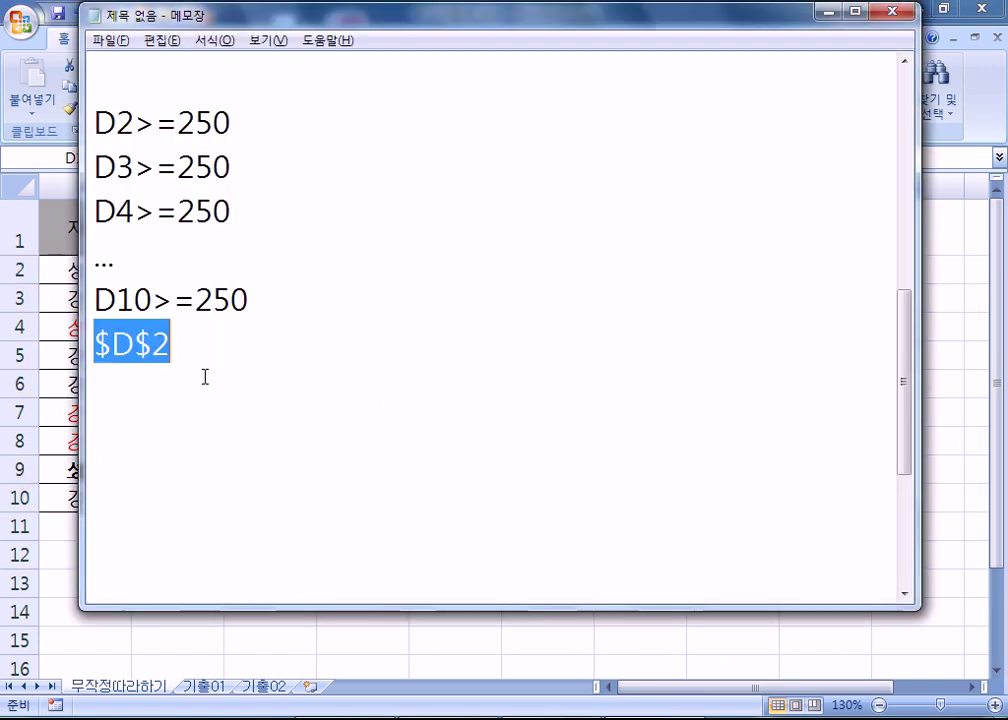
pyautogui.click(138, 345)
pyautogui.press('Delete')
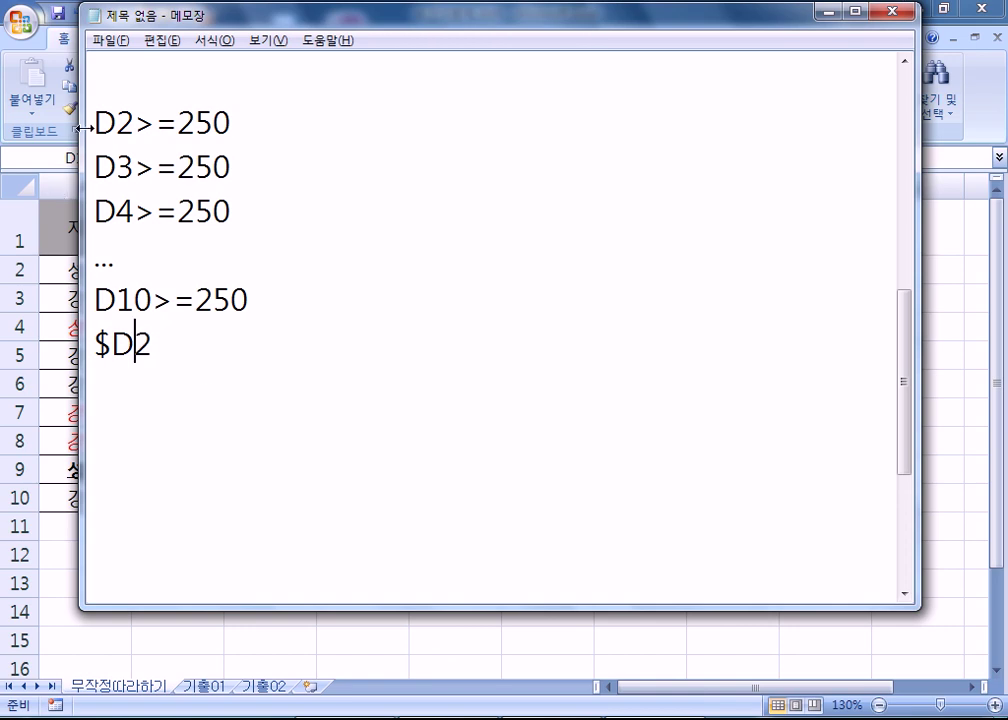
# Compare the column letter D in each listed condition with the $D part of the reference by highlighting each
pyautogui.moveTo(108, 122); pyautogui.dragTo(94, 122)
pyautogui.moveTo(117, 166); pyautogui.dragTo(94, 166)
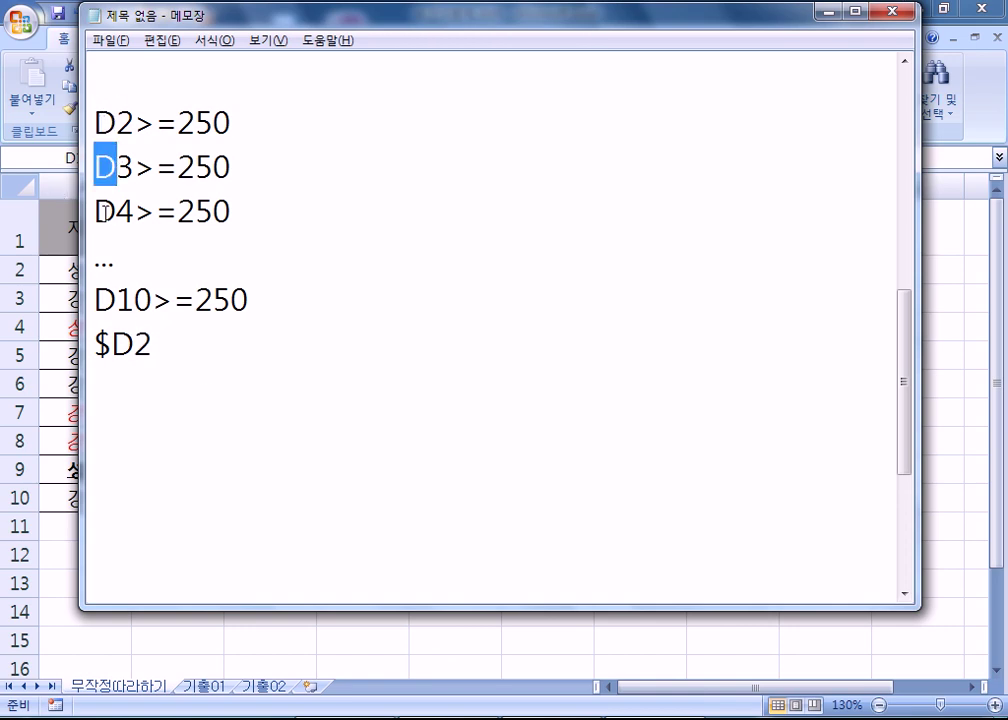
pyautogui.moveTo(117, 211); pyautogui.dragTo(94, 211)
pyautogui.moveTo(117, 300); pyautogui.dragTo(94, 300)
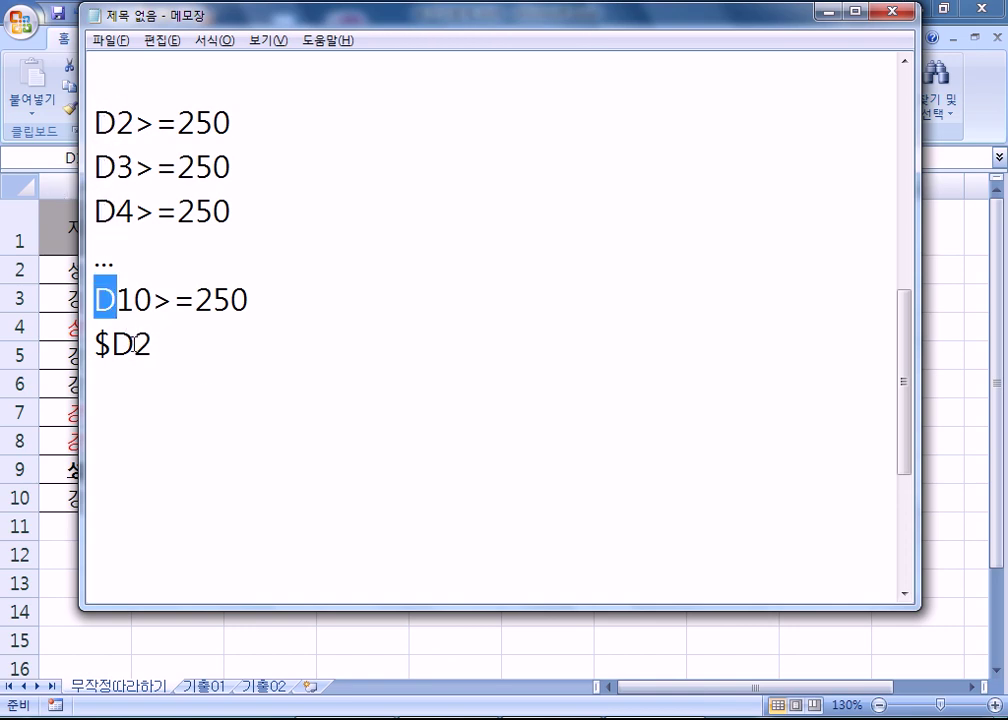
pyautogui.moveTo(134, 344); pyautogui.dragTo(94, 344)
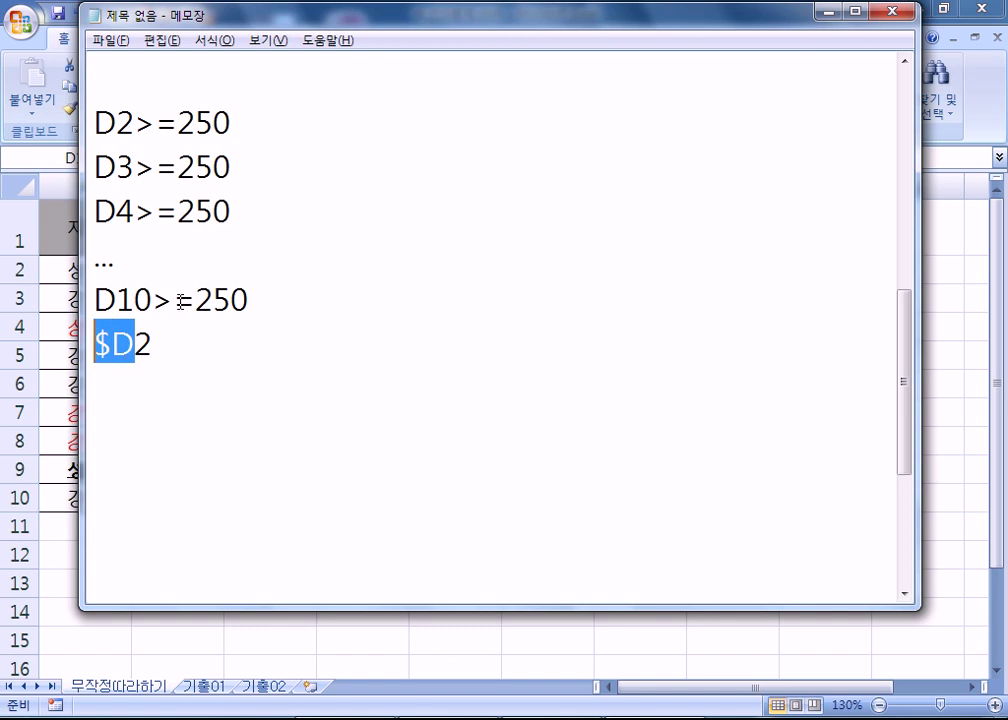
pyautogui.click(299, 347)
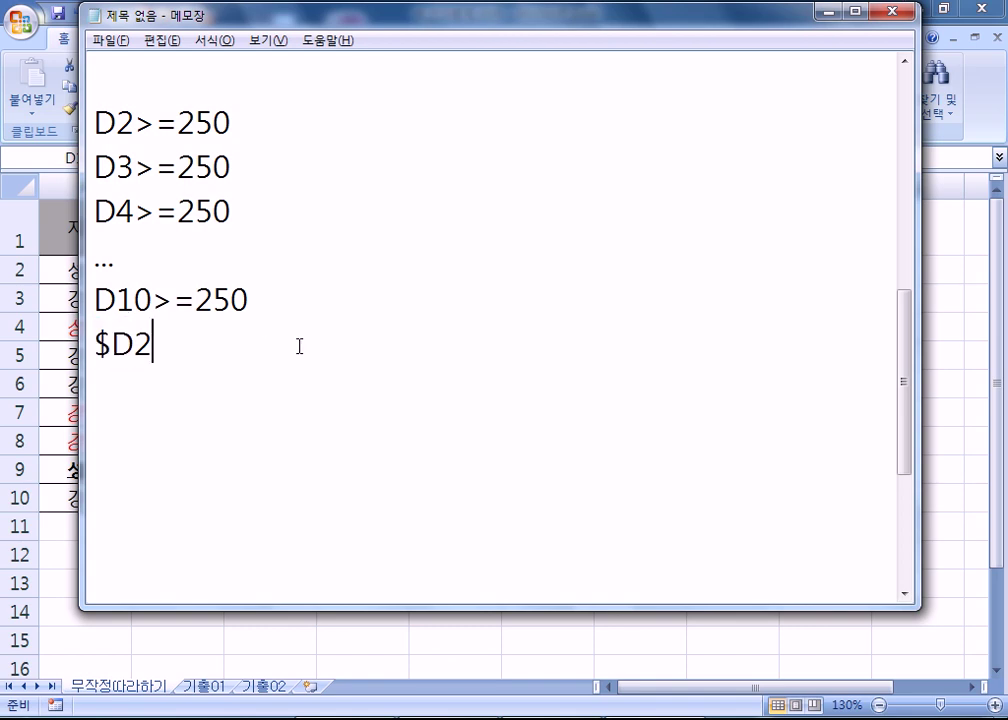
# Add "(참조, 고정)" after 절대주소 on the =$D$2 line of the notes
pyautogui.scroll(5, 299, 329)
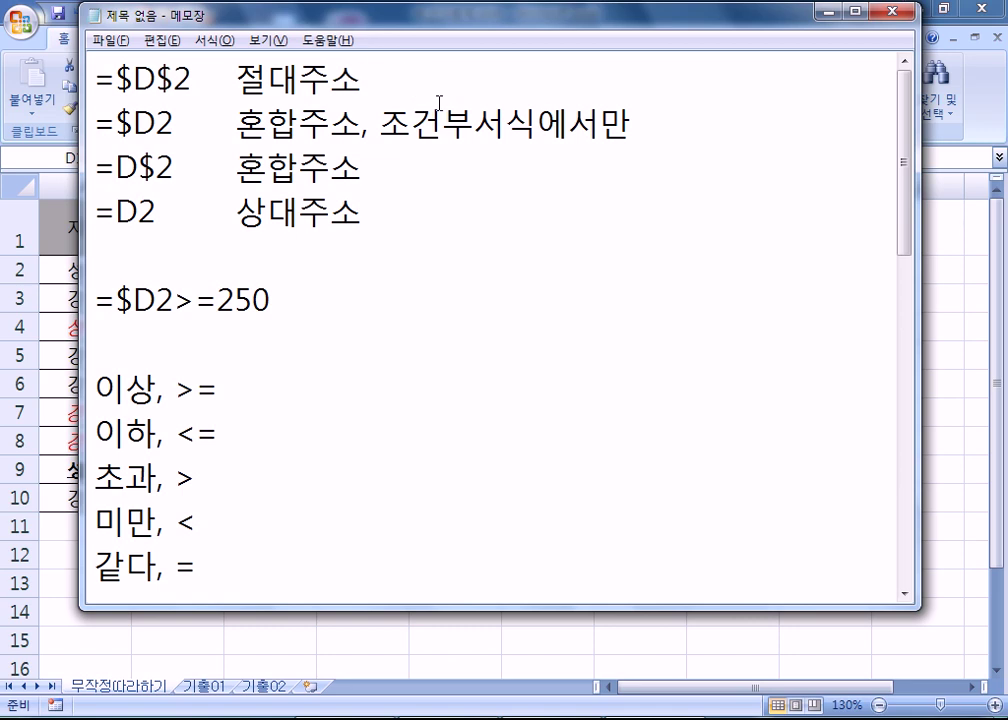
pyautogui.write('(CK')
pyautogui.press('BackSpace')
pyautogui.press('BackSpace')
pyautogui.press('Hangul')
pyautogui.write('ㅊ참조, 고정')
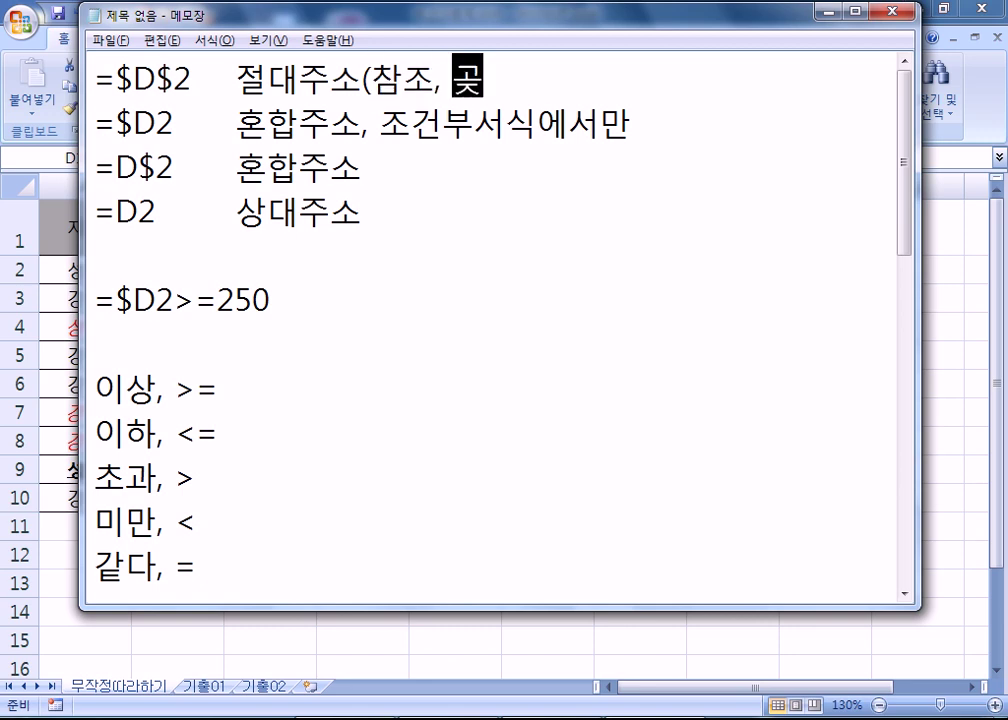
pyautogui.write(')')
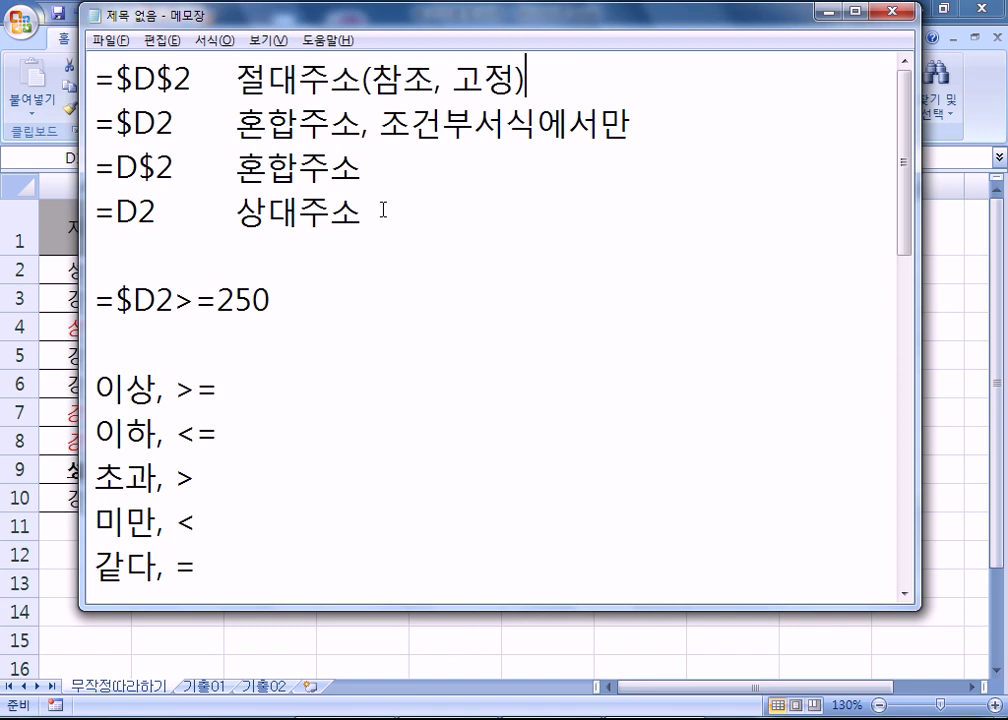
# Add an empty line below $D2 at the end of the notes and switch back to Excel
pyautogui.scroll(-4, 383, 209)
pyautogui.click(175, 443)
pyautogui.press('Return')
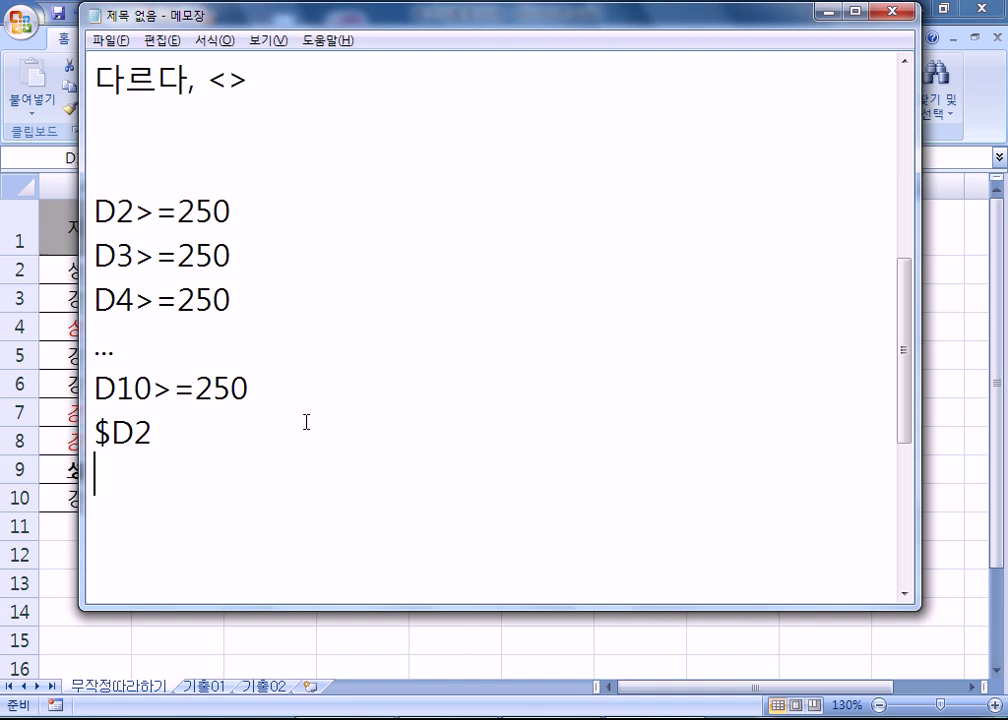
pyautogui.hotkey('alt', 'Tab')
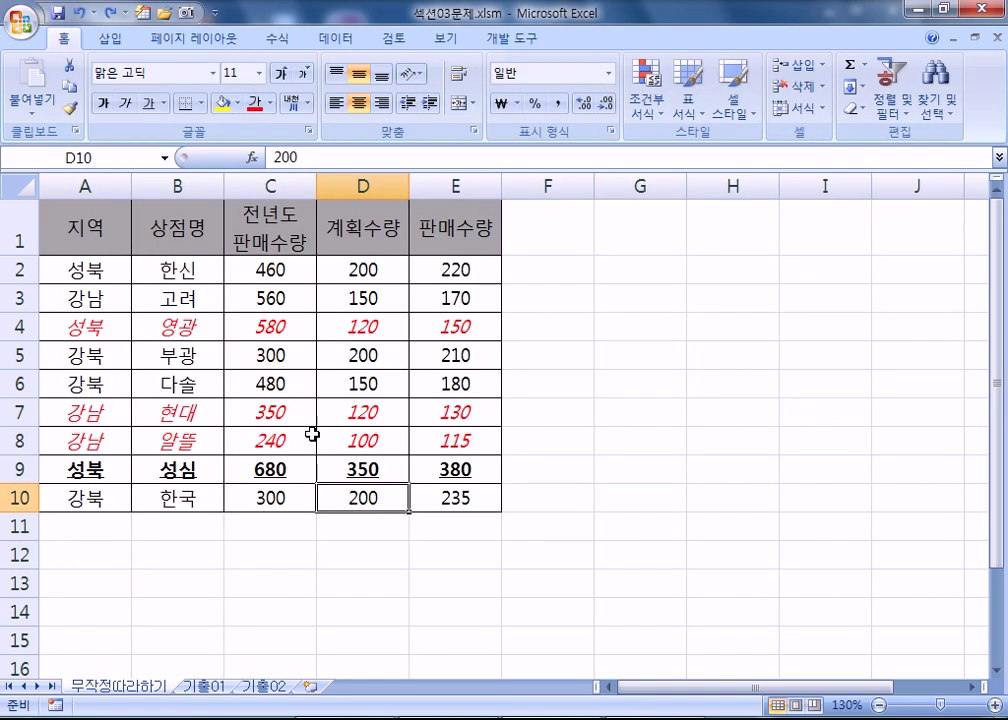
# Open the 기출01 sheet and examine the data range A5:G12 and the 입사일 cells B5:B12 by selecting each
pyautogui.click(207, 686)
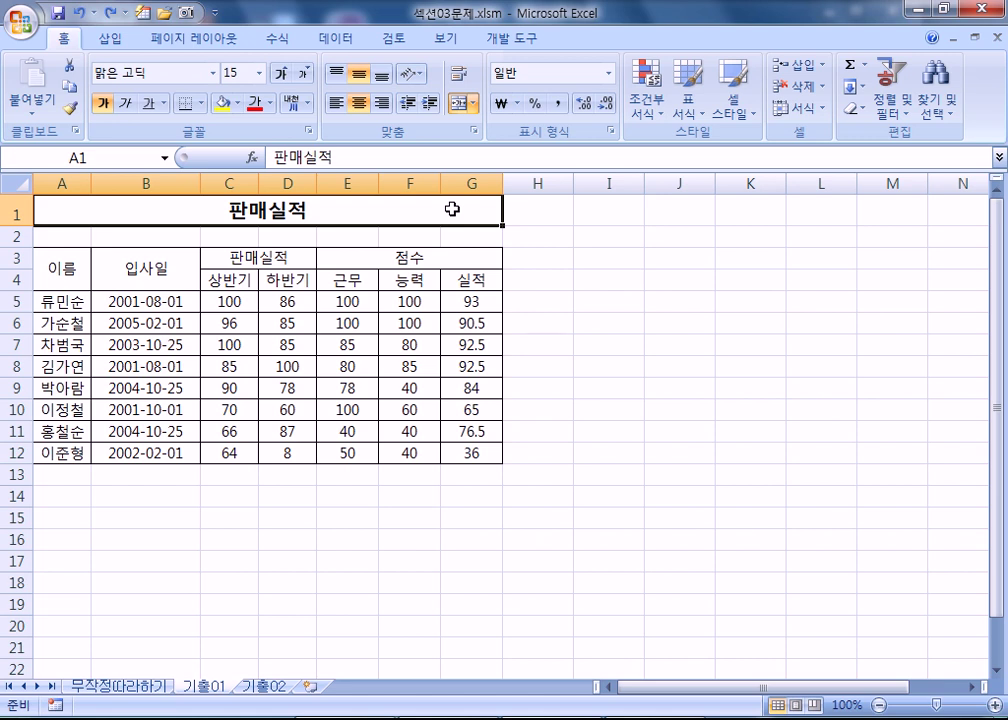
pyautogui.moveTo(50, 299); pyautogui.dragTo(456, 447)
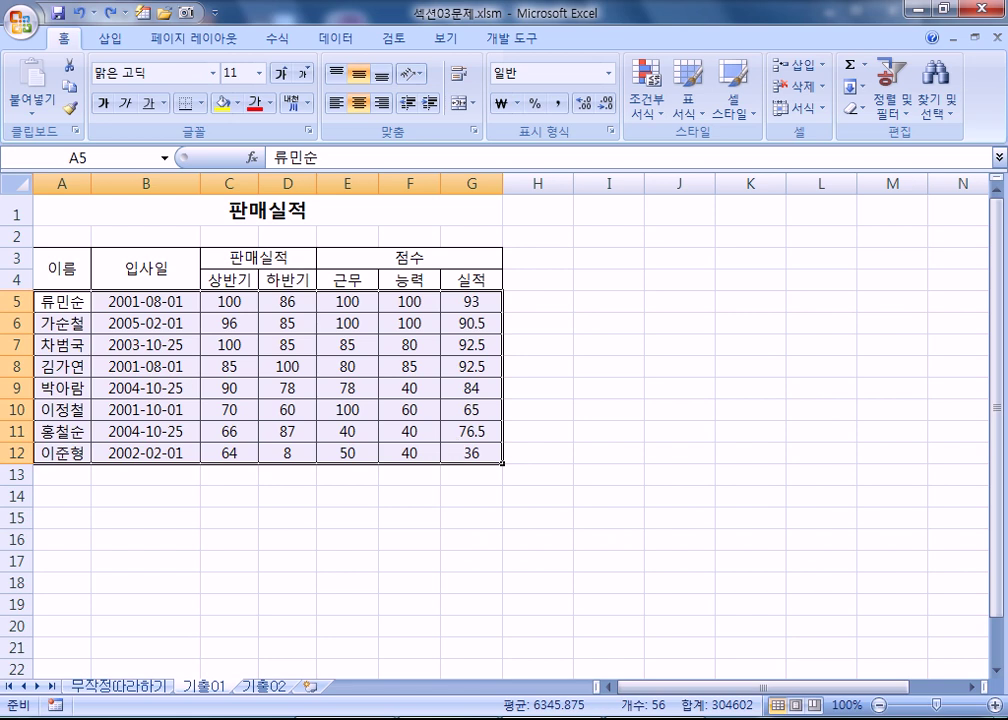
pyautogui.moveTo(150, 299); pyautogui.dragTo(128, 455)
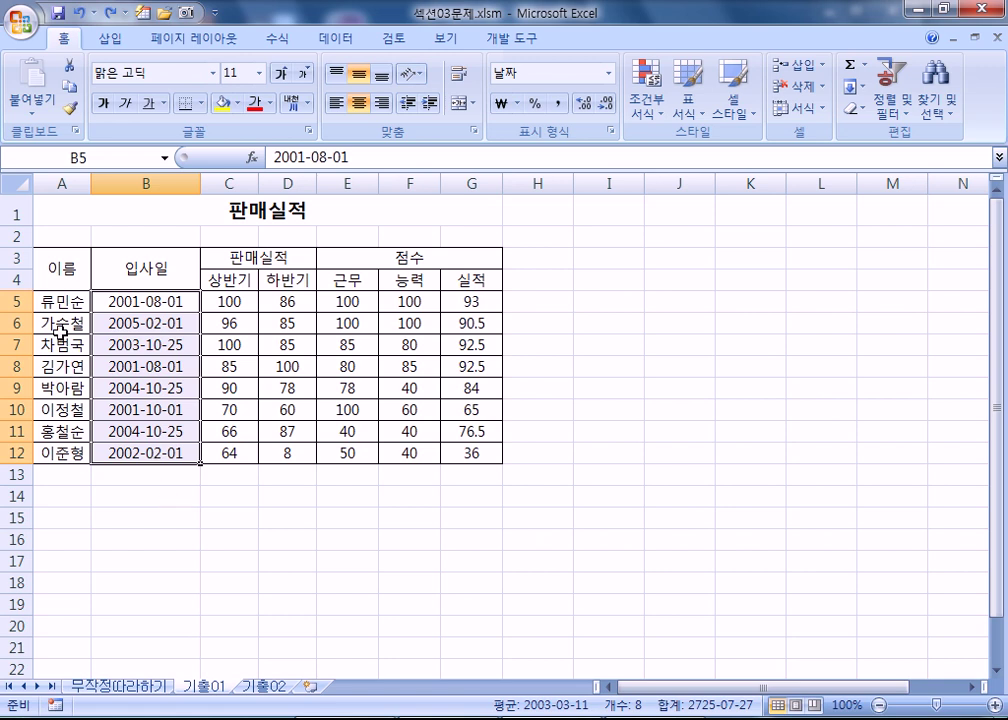
# Start a new formula-based conditional formatting rule for A5:G12 and move its dialog clear of the table
pyautogui.moveTo(60, 307); pyautogui.dragTo(445, 453)
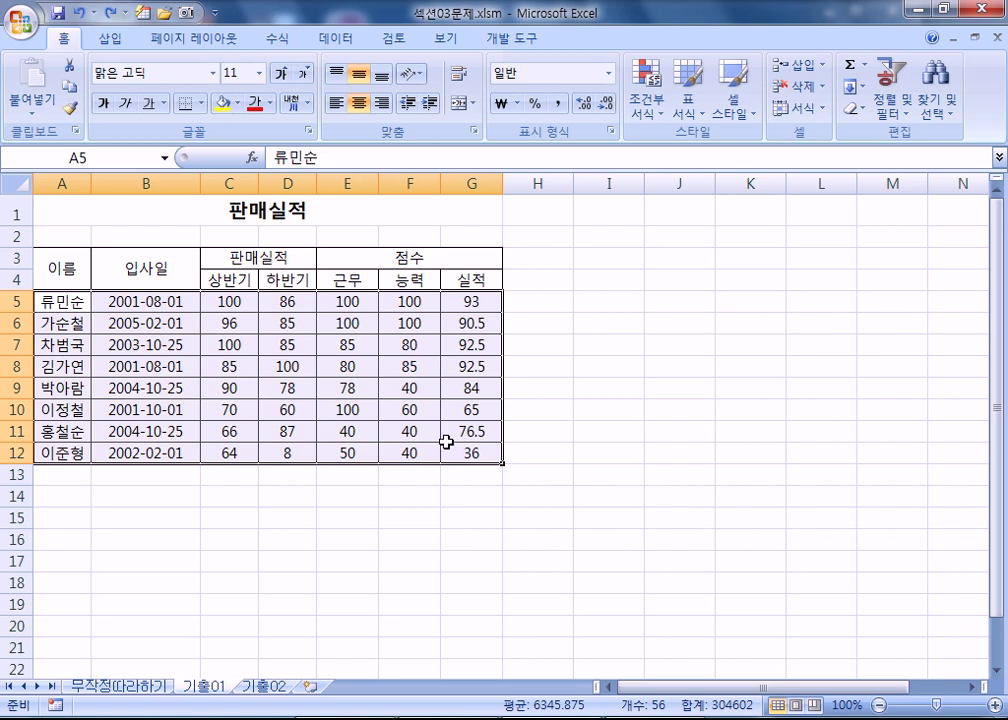
pyautogui.click(647, 108)
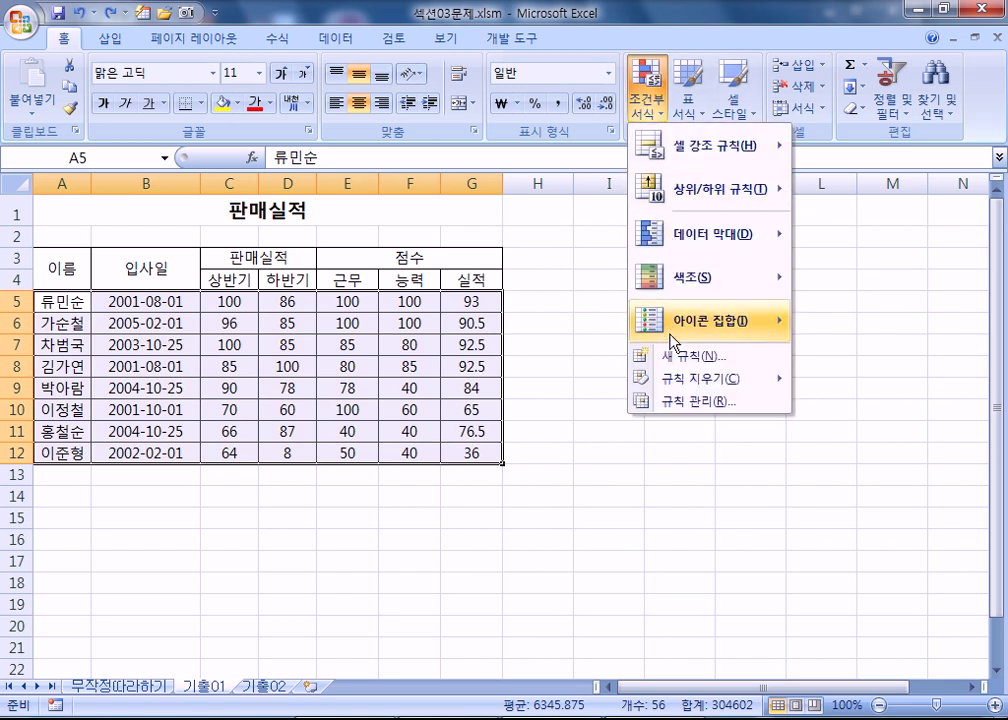
pyautogui.click(680, 357)
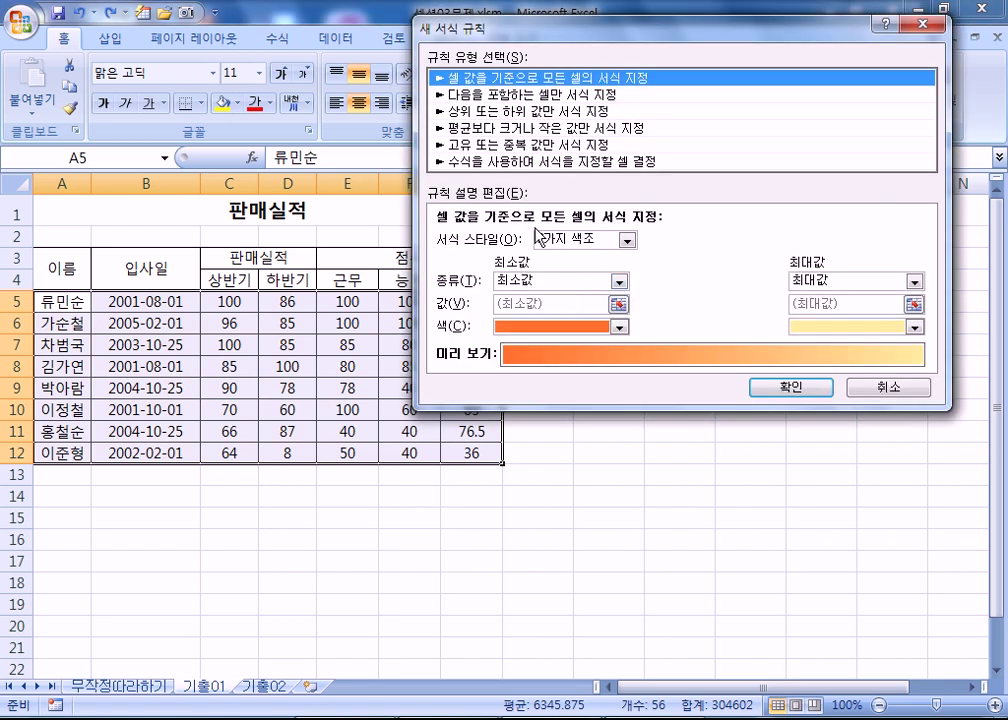
pyautogui.click(515, 161)
pyautogui.moveTo(553, 32); pyautogui.dragTo(657, 70)
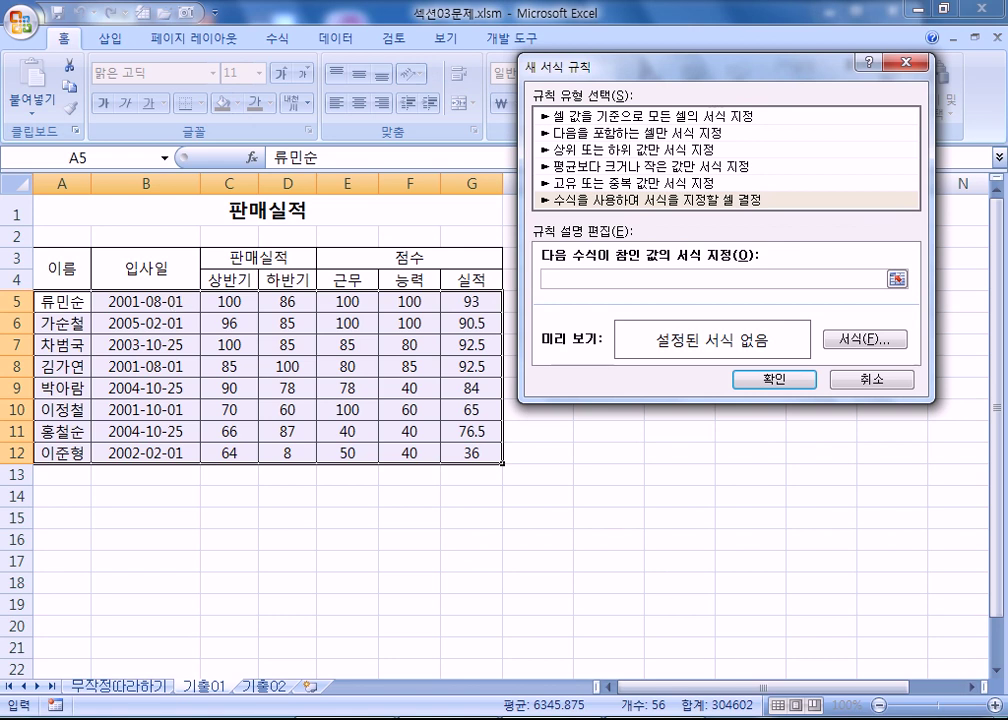
# Switch to Notepad, write the range B5:B12 on a line of its own, and move the window off the 입사일 column
pyautogui.hotkey('alt', 'Tab')
pyautogui.scroll(-3, 441, 378)
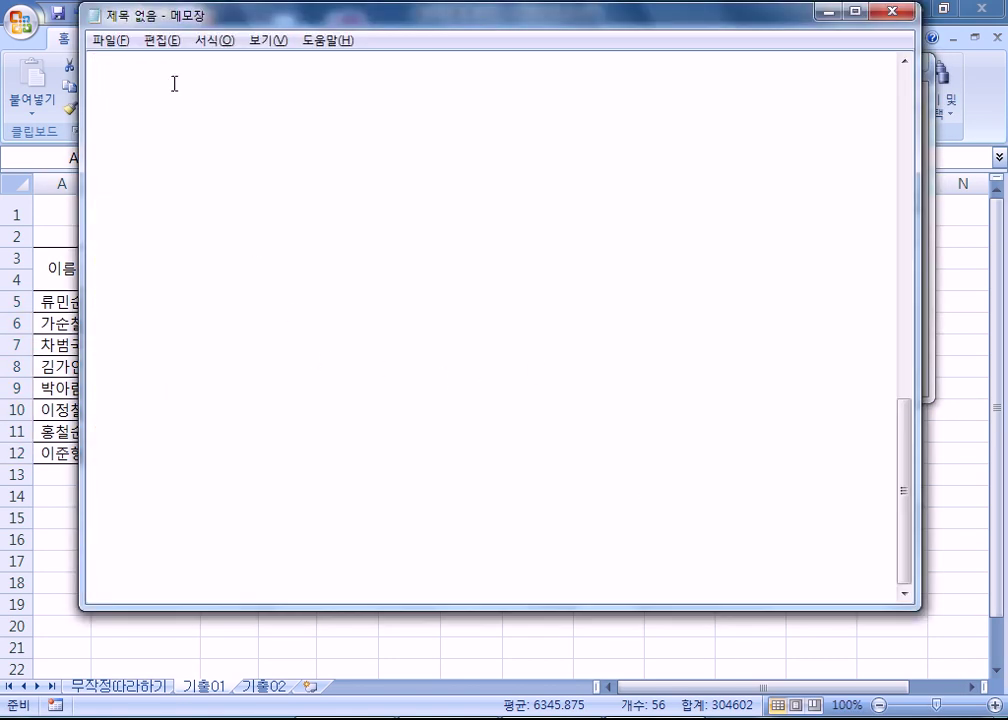
pyautogui.write('ㅠ')
pyautogui.press('BackSpace')
pyautogui.write('B5:B12')
pyautogui.press('Return')
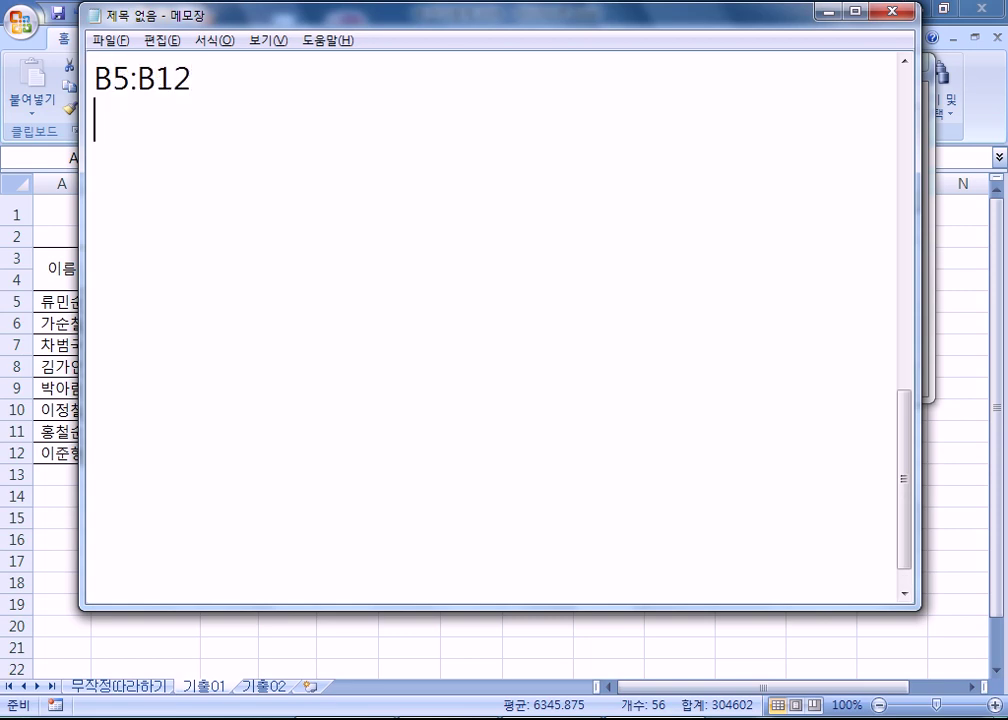
pyautogui.moveTo(216, 18); pyautogui.dragTo(475, 150)
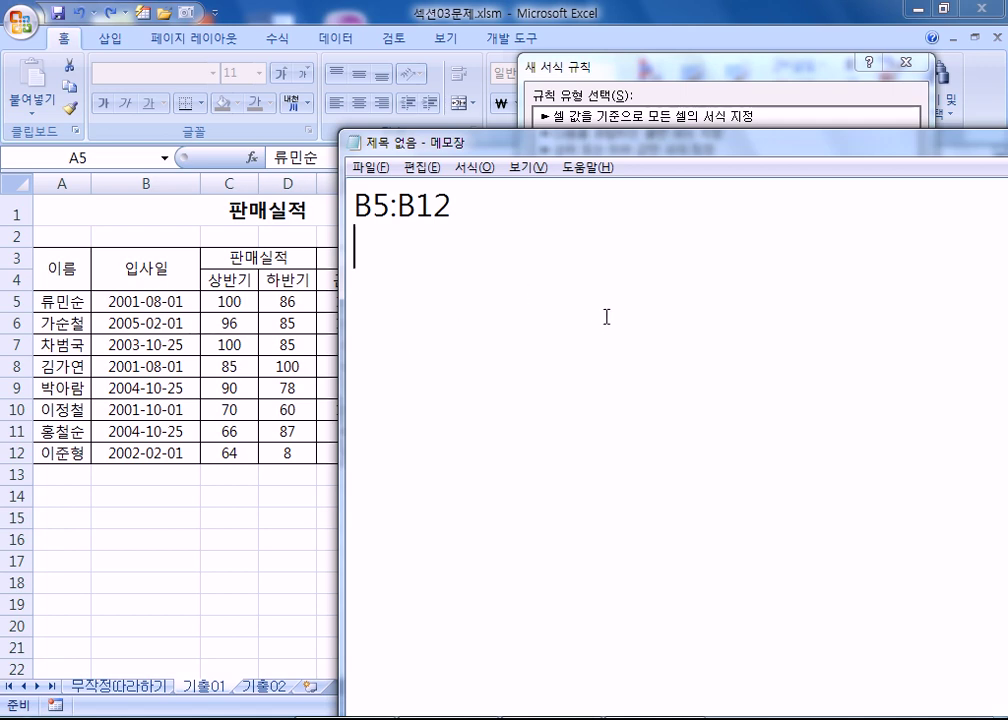
# Write =$B5 on the line below B5:B12, and highlight the range's B5 and the reference's dollar sign
pyautogui.write('-')
pyautogui.write('$')
pyautogui.write('B5')
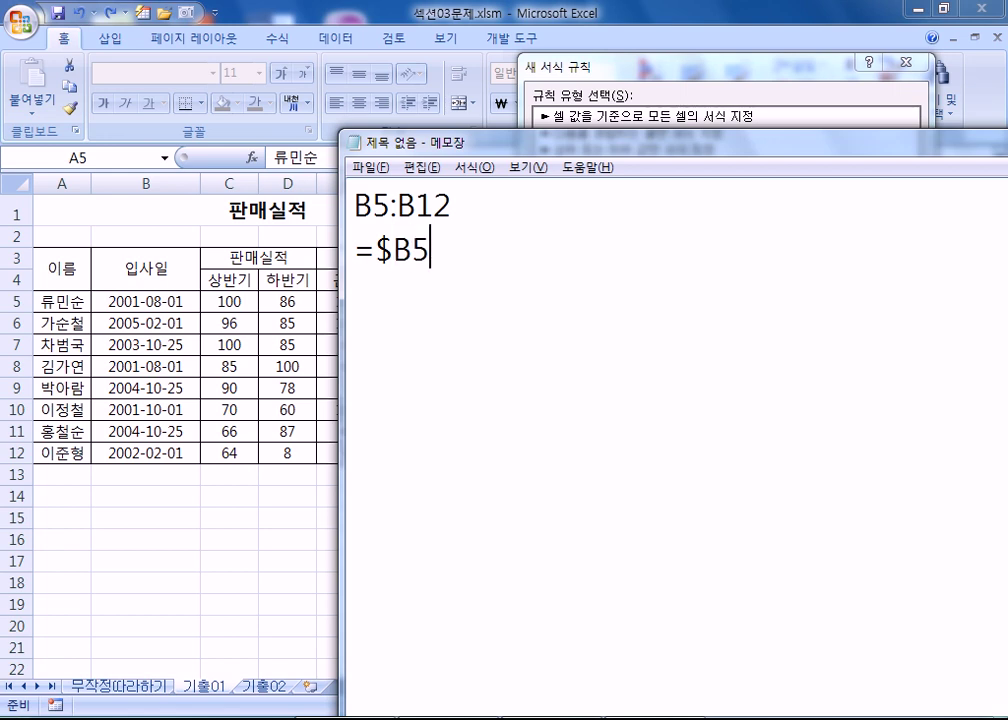
pyautogui.click(367, 205)
pyautogui.moveTo(367, 205); pyautogui.dragTo(391, 206)
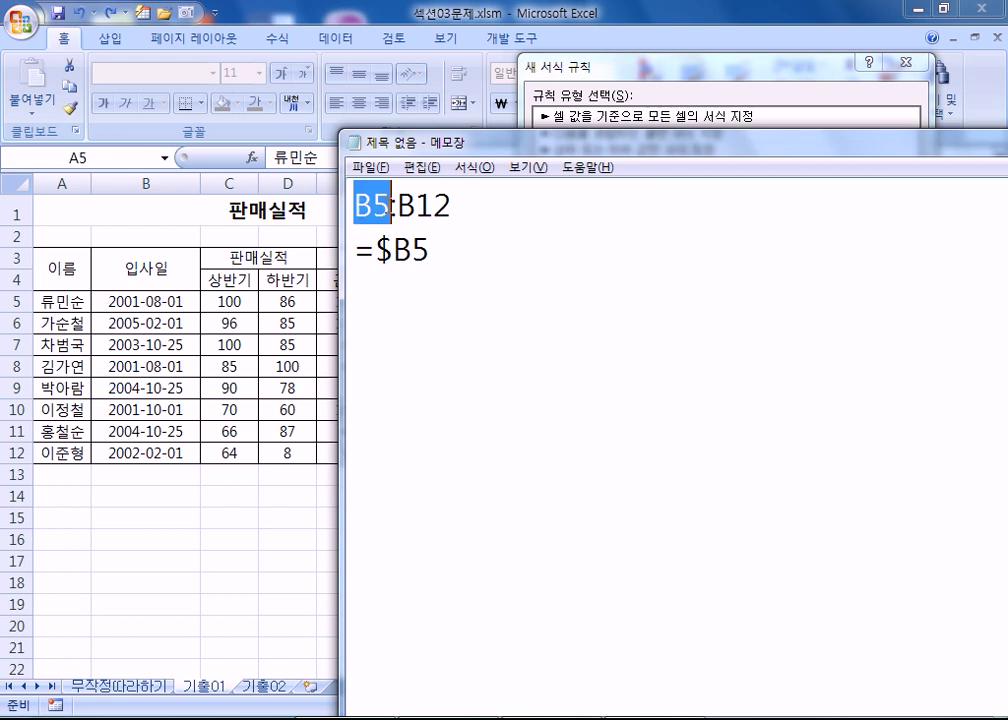
pyautogui.moveTo(376, 250); pyautogui.dragTo(393, 250)
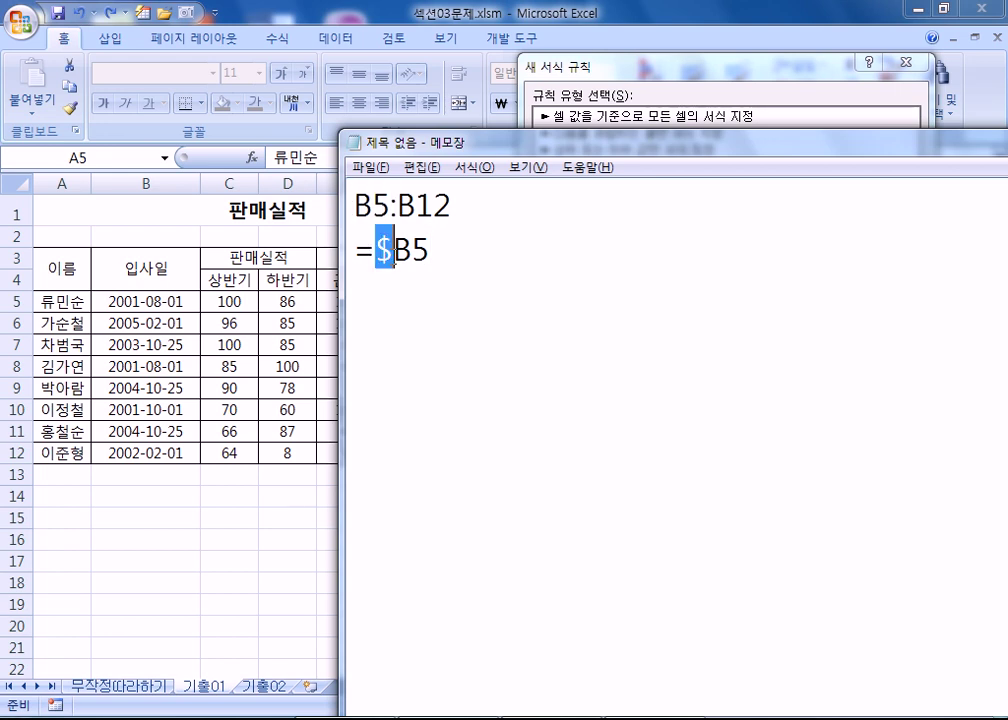
pyautogui.click(447, 248)
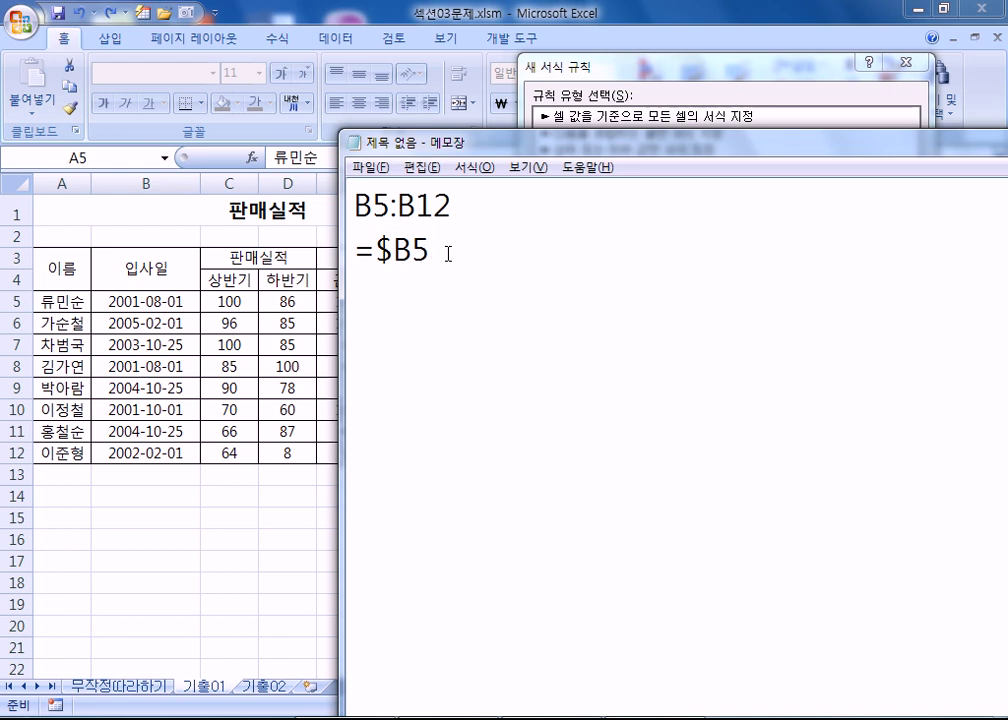
# Write the note 10월 in Notepad, leaving one blank line below =$B5
pyautogui.press('Return')
pyautogui.press('Return')
pyautogui.write('10워ㄹ')
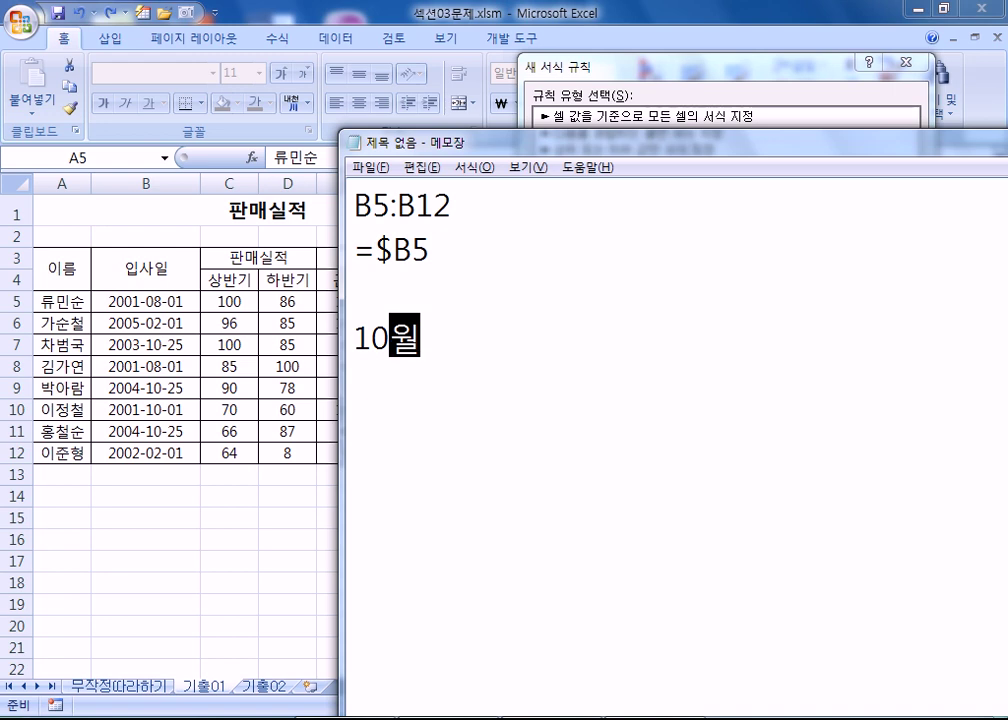
# Expand the =$B5 reference line into the formula =MONTH($B5)=10
pyautogui.press('Up')
pyautogui.press('Up')
pyautogui.press('Right')
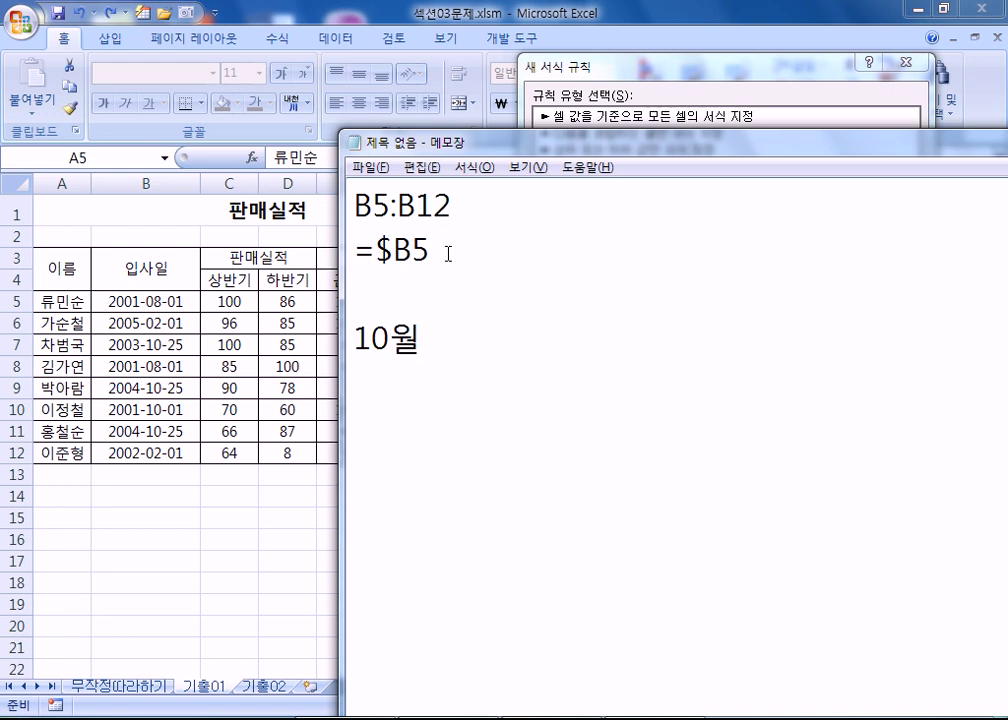
pyautogui.write('MONTH(')
pyautogui.press('End')
pyautogui.write(')=10')
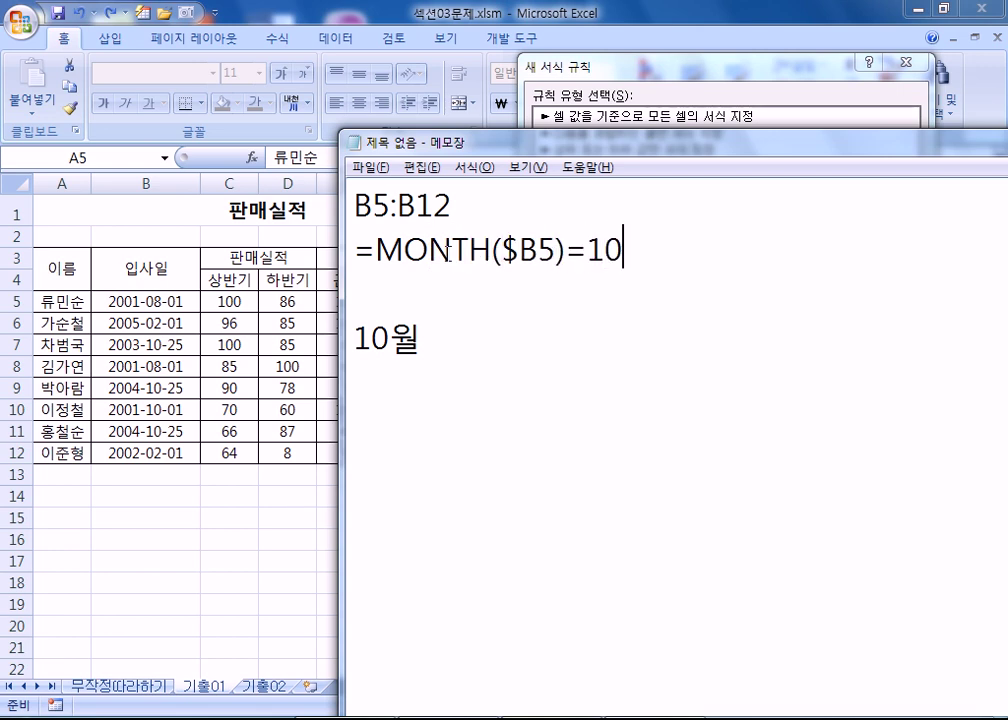
pyautogui.press('Down')
# Highlight the comparison value 10 and the MONTH function name in the formula line, one after the other
pyautogui.moveTo(588, 250); pyautogui.dragTo(623, 250)
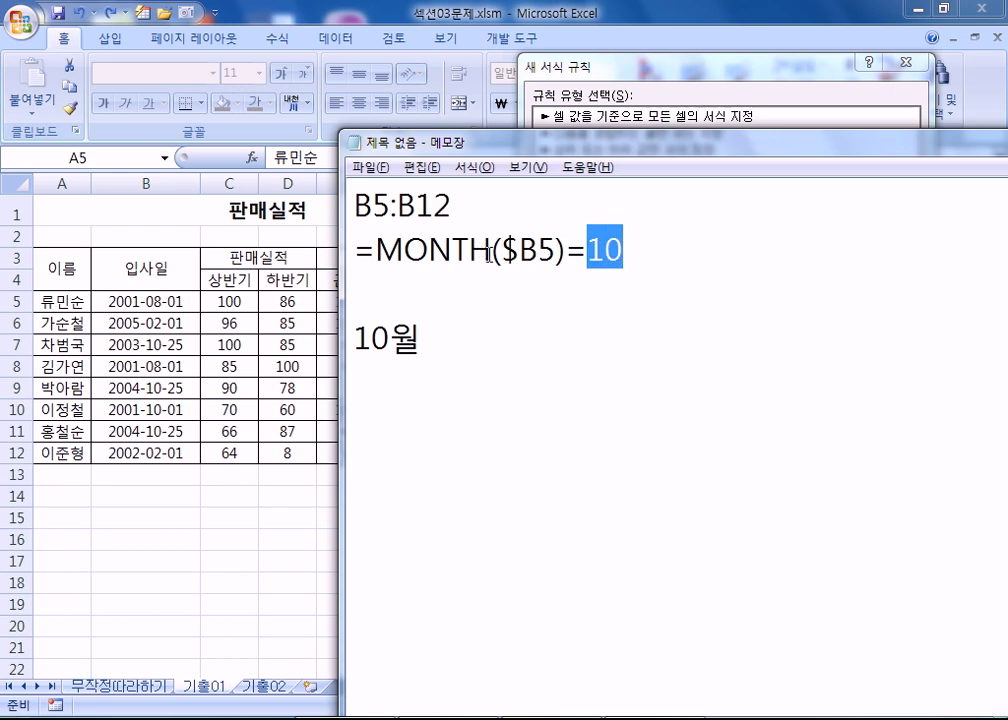
pyautogui.moveTo(489, 252); pyautogui.dragTo(378, 252)
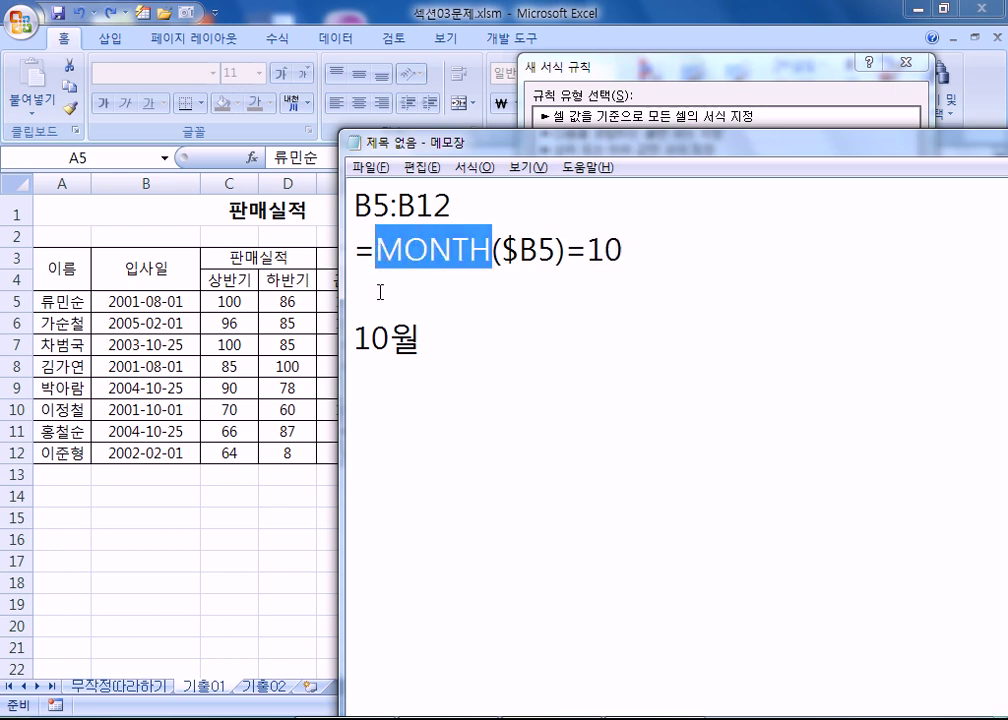
pyautogui.click(383, 289)
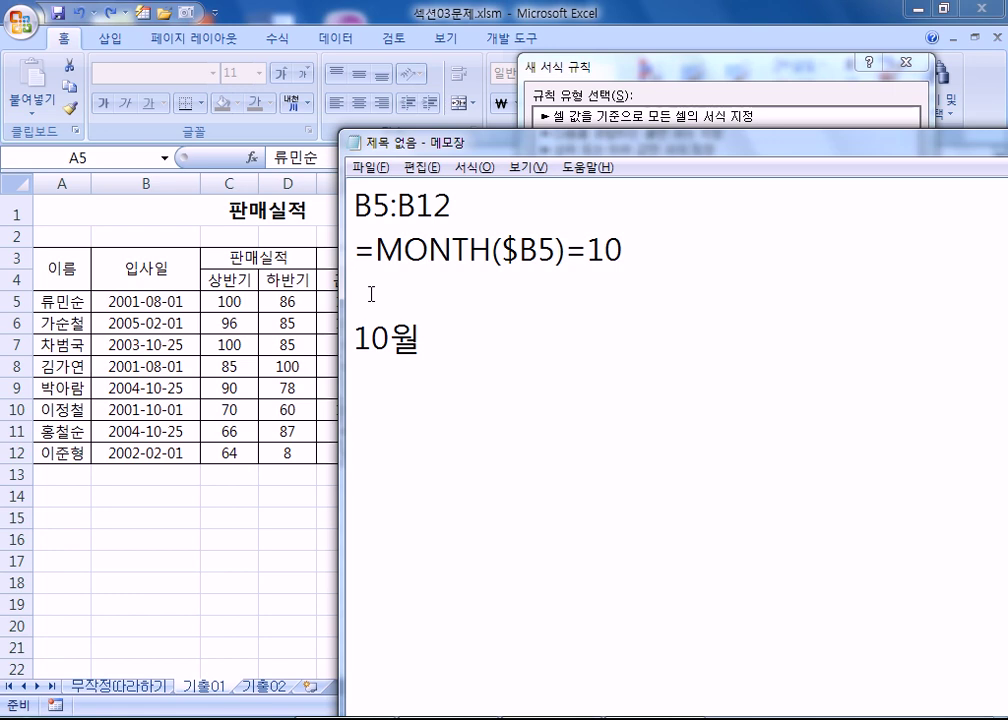
pyautogui.click(652, 248)
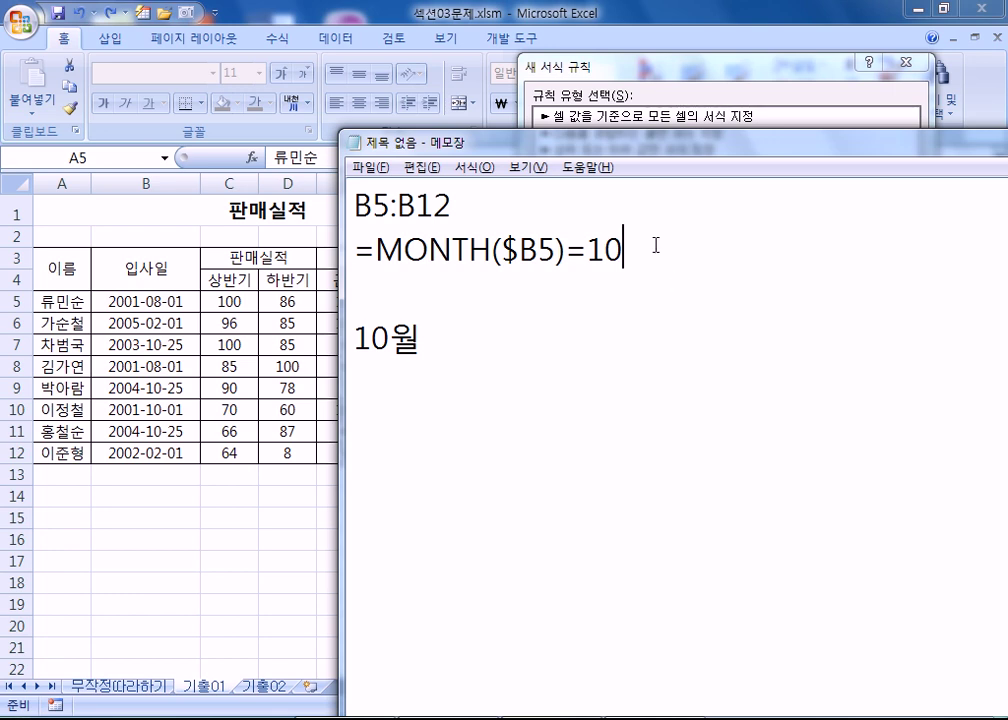
# Change the formula's comparison operator to >= so the line reads =MONTH($B5)>=10
pyautogui.click(645, 296)
pyautogui.press('Left')
pyautogui.press('Left')
pyautogui.press('Left')
pyautogui.press('Left')
pyautogui.write('>')
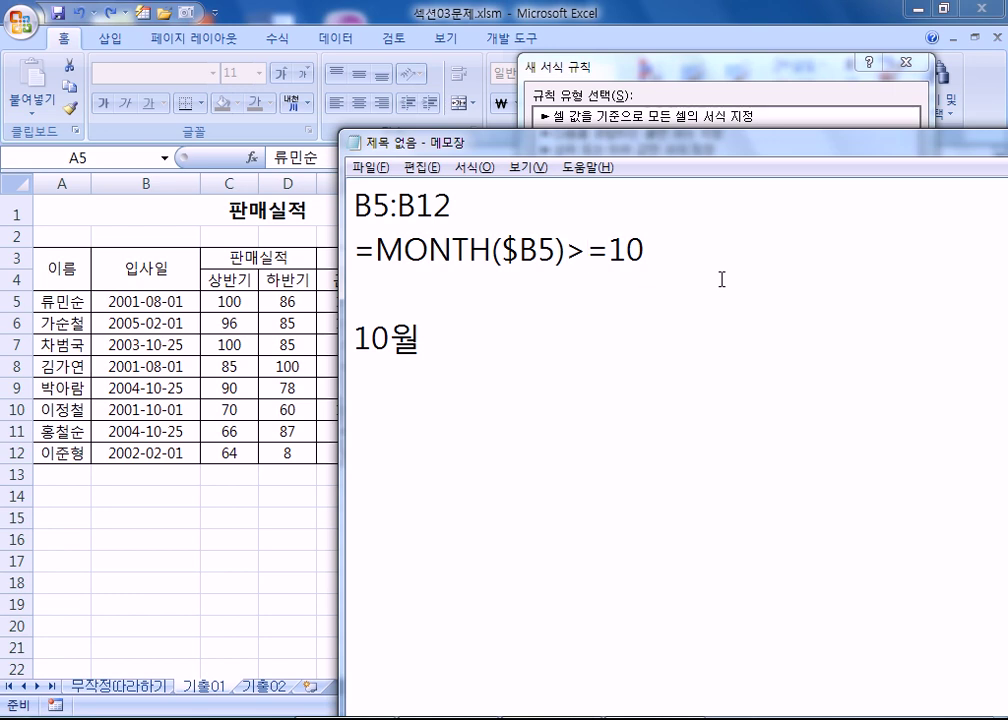
# Rewrite the formula's comparison as <=6 so the line reads =MONTH($B5)<=6
pyautogui.press('Left')
pyautogui.write('<')
pyautogui.press('Delete')
pyautogui.press('Right')
pyautogui.press('Delete')
pyautogui.press('Delete')
pyautogui.write('6')
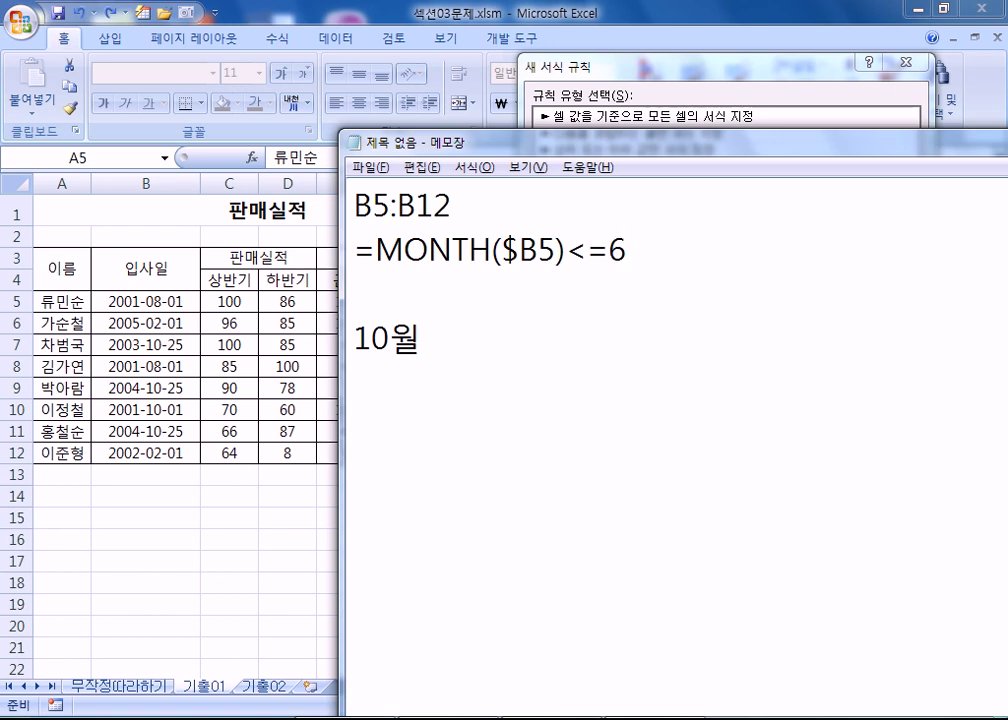
# Rewrite the formula's comparison as >=7 so the line reads =MONTH($B5)>=7
pyautogui.press('Left')
pyautogui.press('Left')
pyautogui.press('Left')
pyautogui.write('>')
pyautogui.press('Delete')
pyautogui.press('End')
pyautogui.press('BackSpace')
pyautogui.write('7')
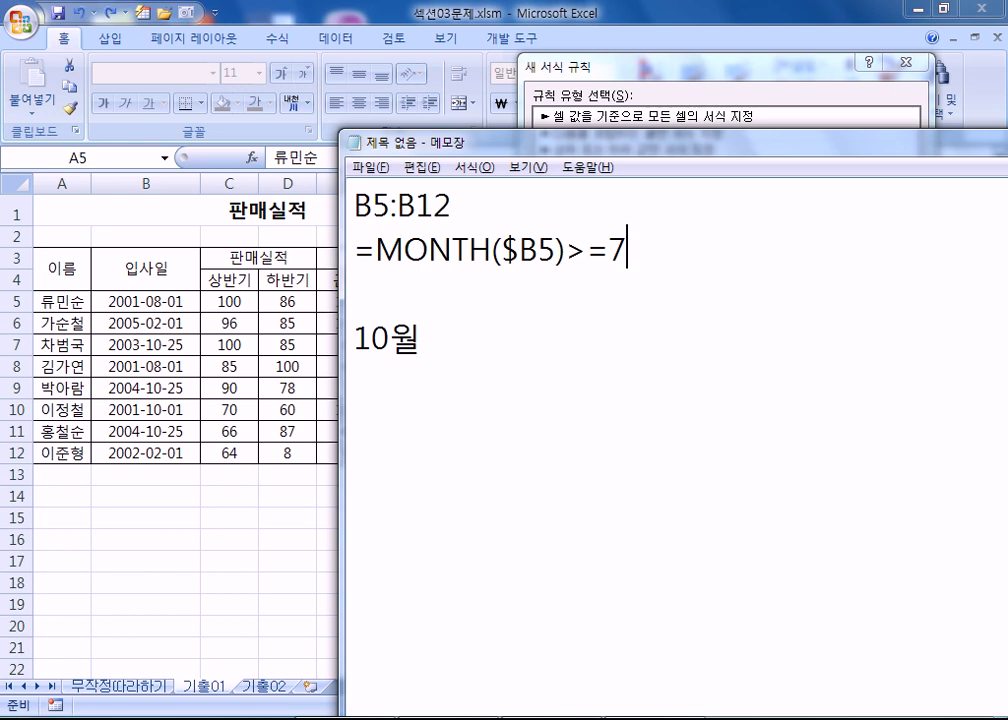
# Replace the comparison with =10 so the line reads =MONTH($B5)=10, and highlight the whole formula
pyautogui.press('BackSpace')
pyautogui.press('BackSpace')
pyautogui.press('BackSpace')
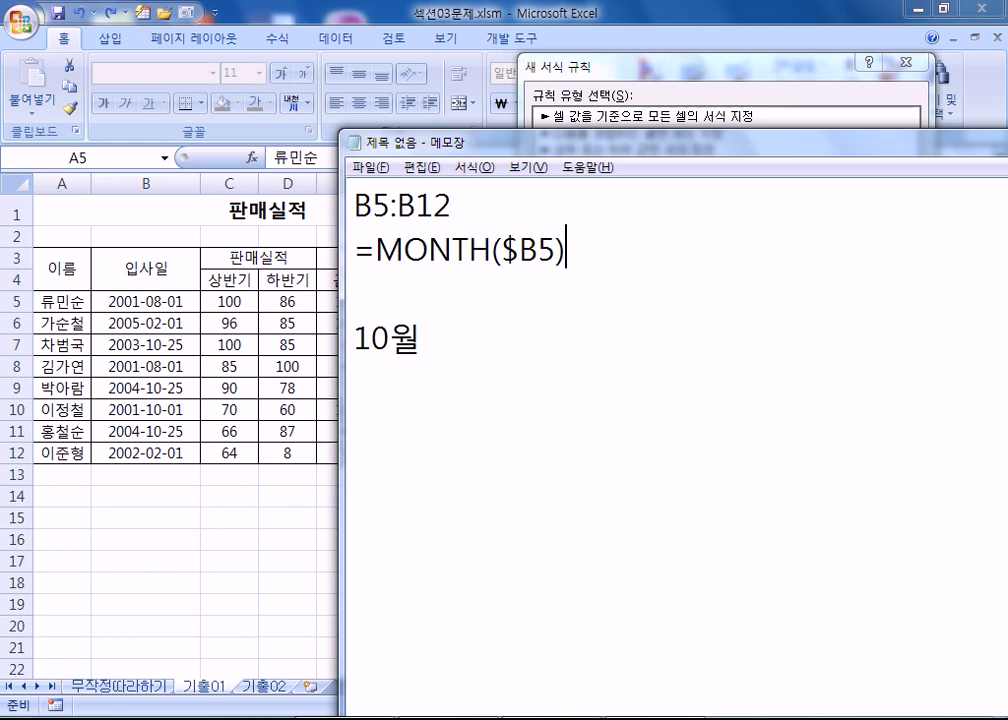
pyautogui.write('=10')
pyautogui.moveTo(667, 254); pyautogui.dragTo(306, 238)
pyautogui.click(404, 296)
# Move the Notepad window off the open rule dialog and enter =MONTH($B5)=10 as the rule's formula
pyautogui.moveTo(563, 150); pyautogui.dragTo(693, 332)
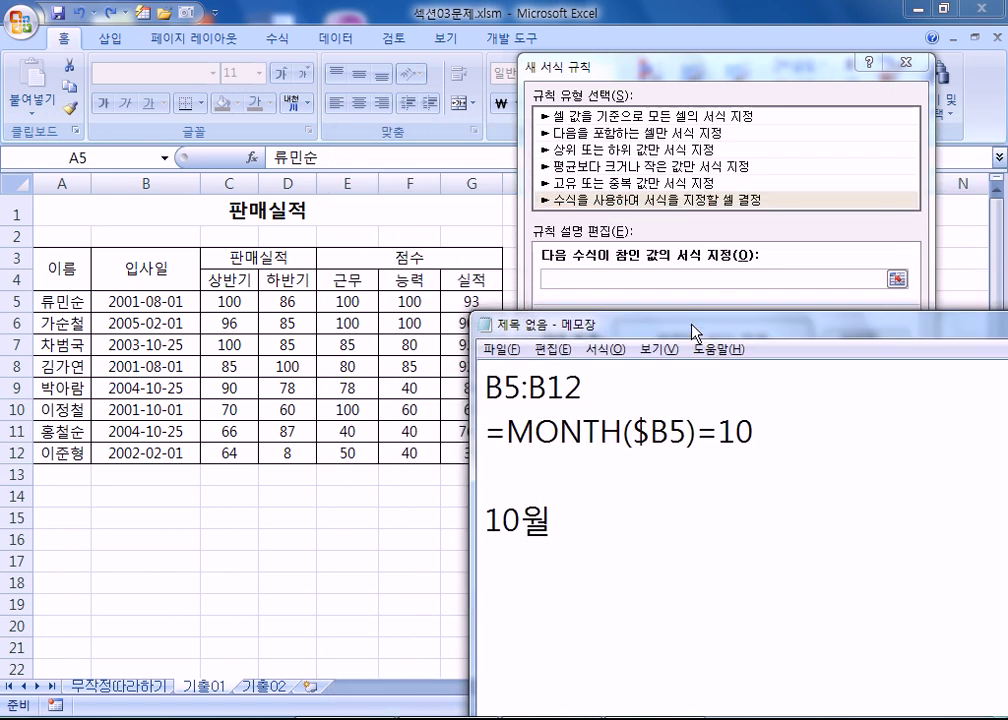
pyautogui.click(604, 280)
pyautogui.write('ㅋ=MONT')
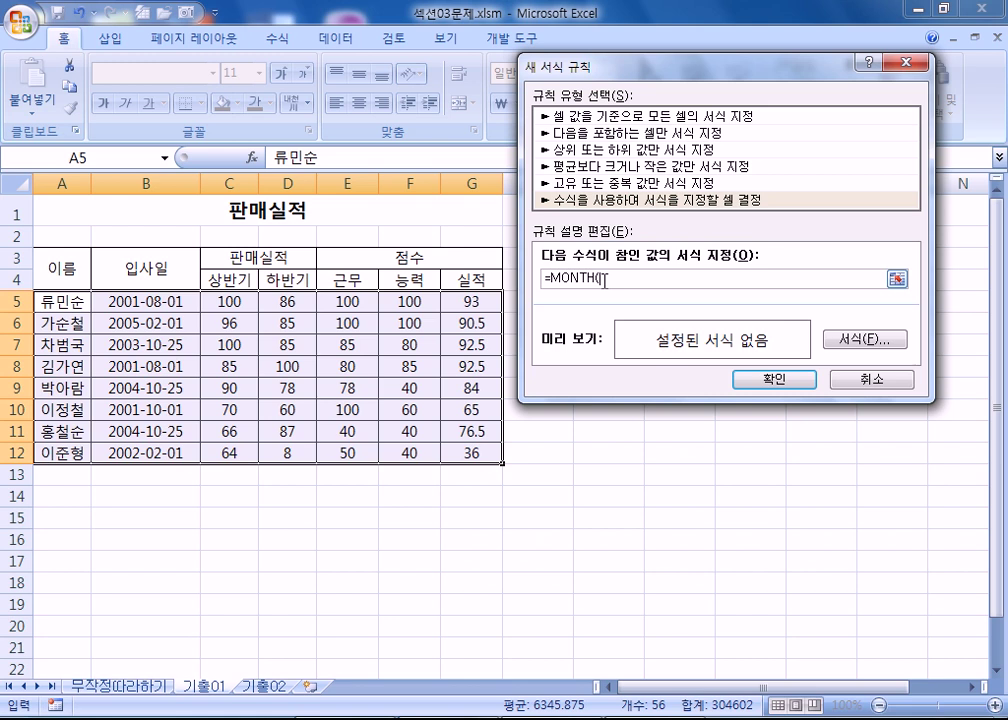
pyautogui.write('H($B5)=10')
# Set the rule's font format to 굵은 기울임꼴 in red and apply the rule to A5:G12
pyautogui.click(852, 341)
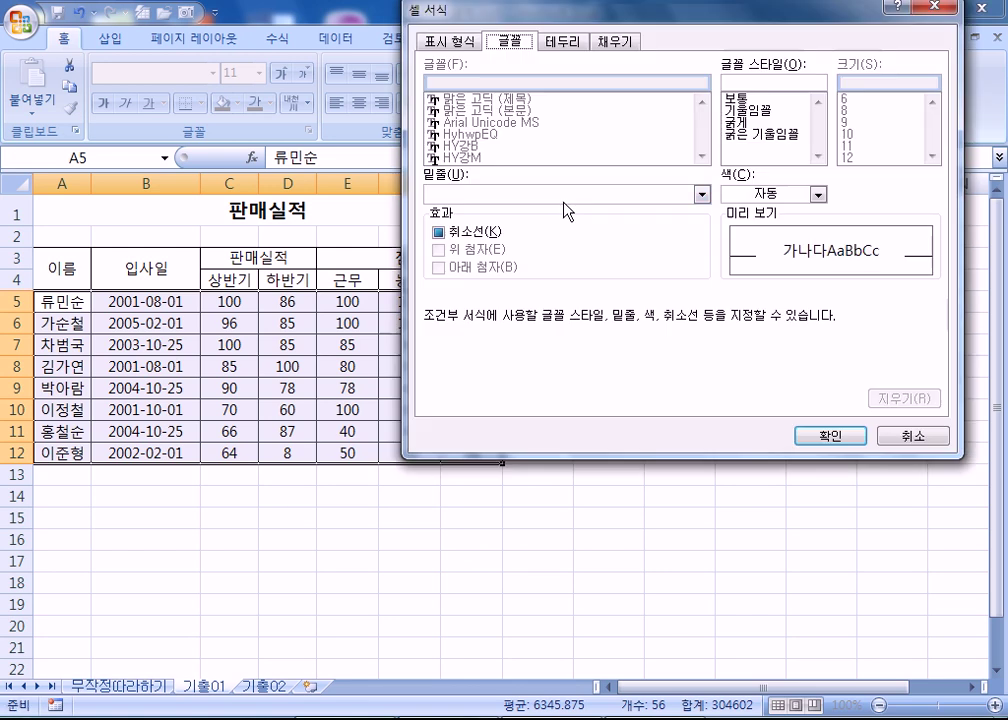
pyautogui.click(750, 133)
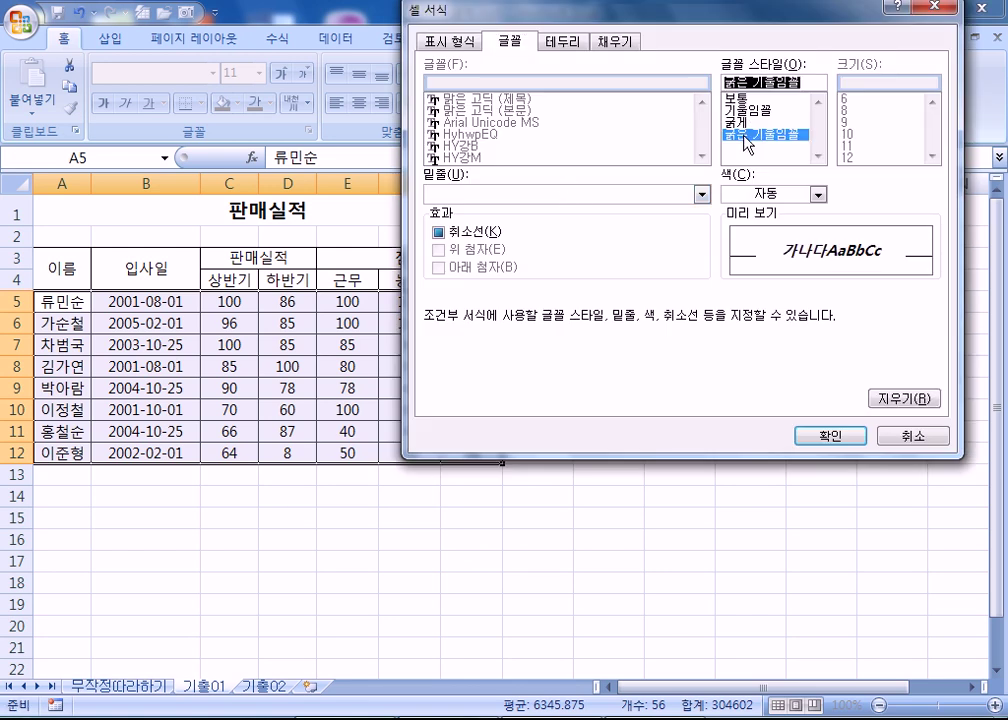
pyautogui.click(751, 195)
pyautogui.click(746, 367)
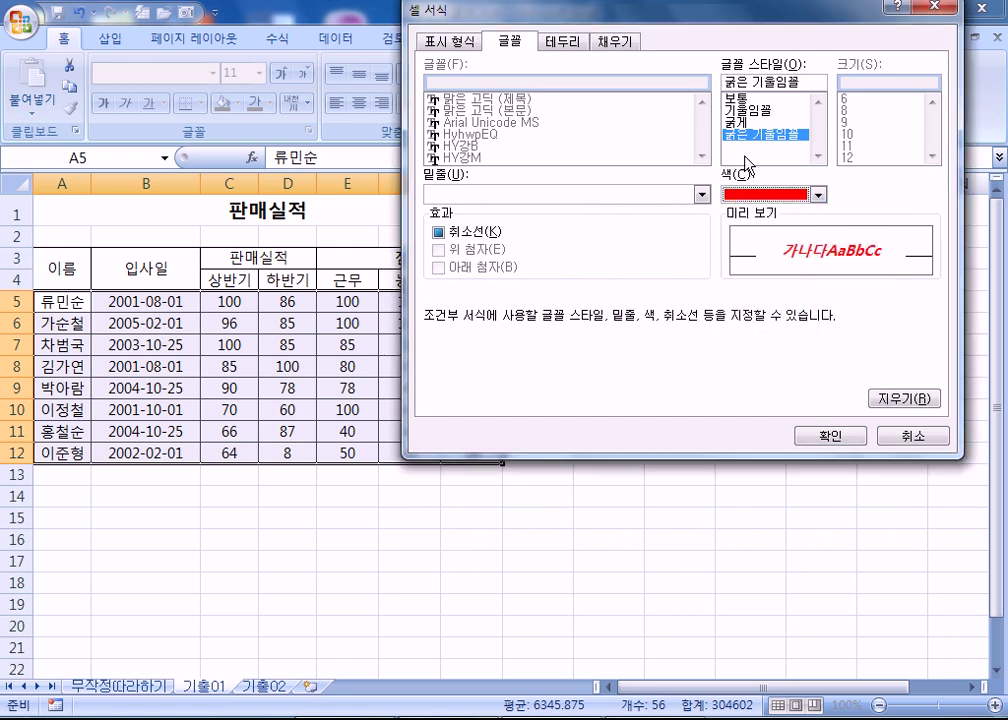
pyautogui.click(820, 437)
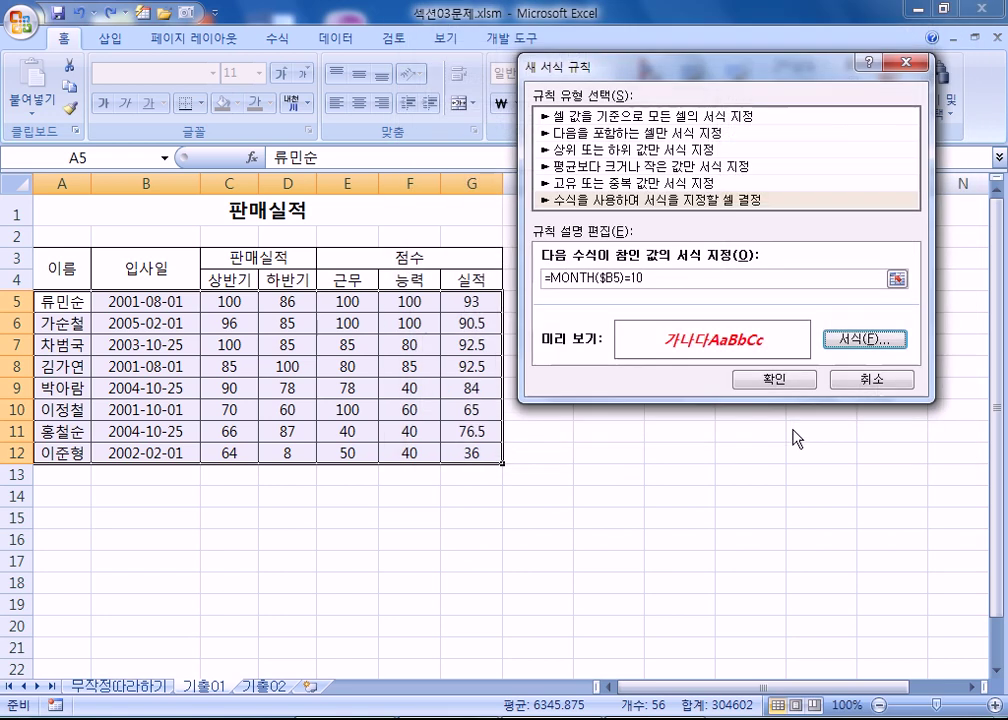
pyautogui.click(770, 378)
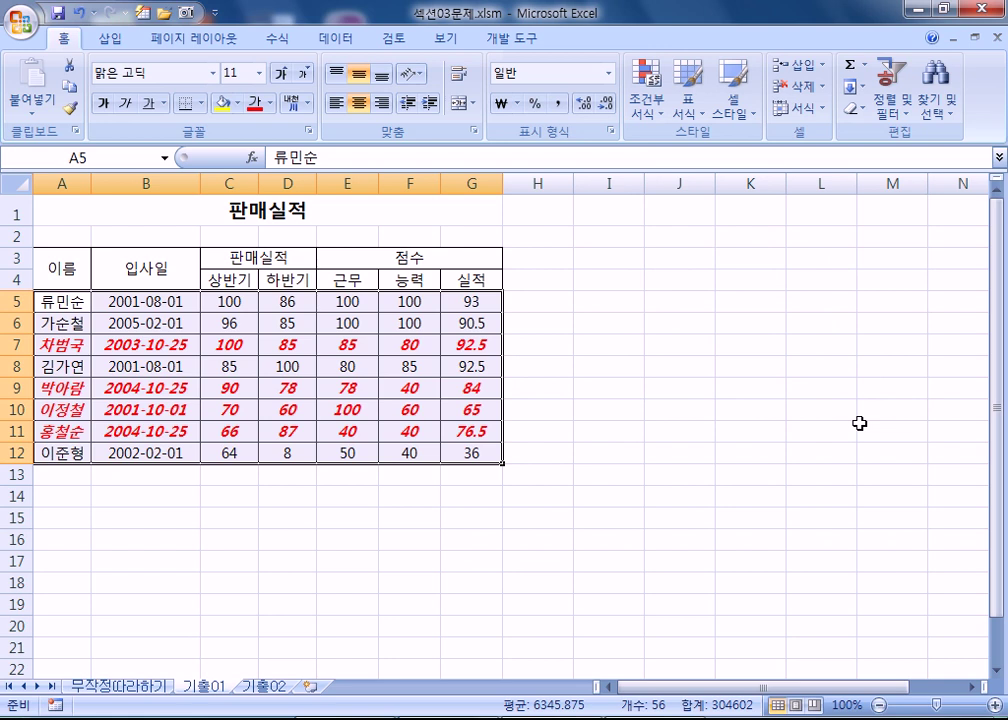
# Open the 기출02 sheet and move the Notepad window clear of its table, returning to Excel
pyautogui.hotkey('alt', 'Tab')
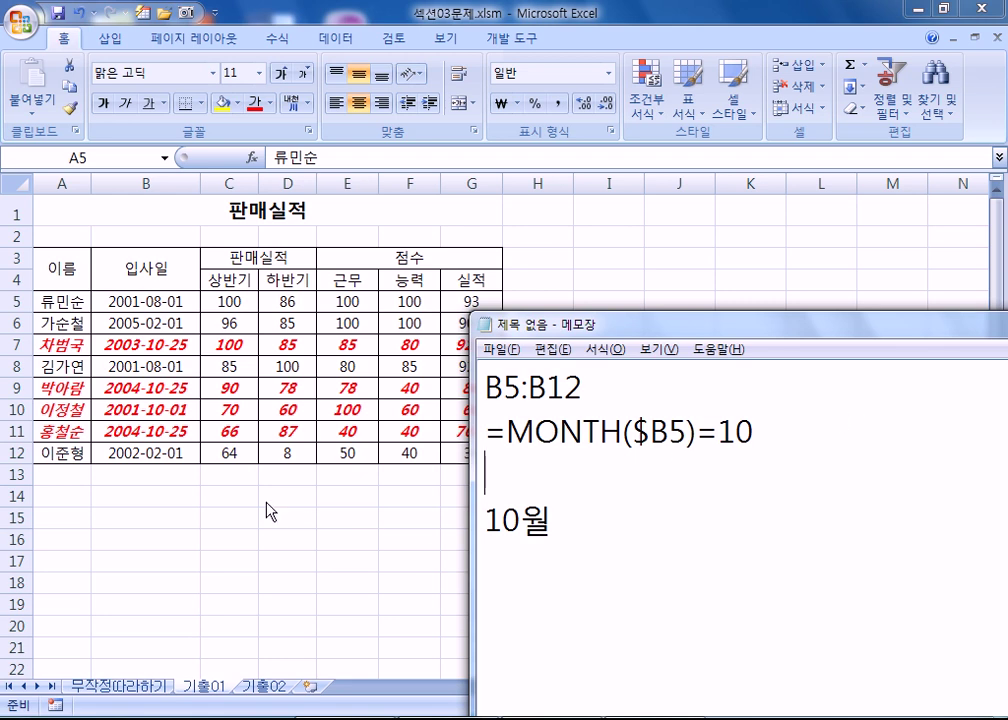
pyautogui.hotkey('alt', 'Tab')
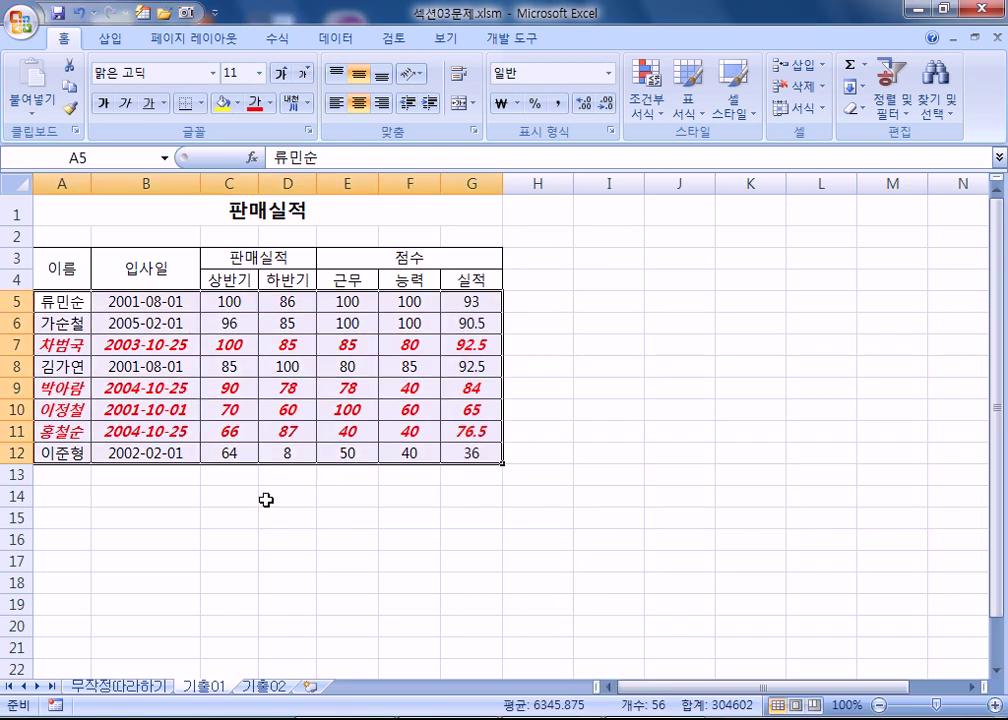
pyautogui.click(264, 687)
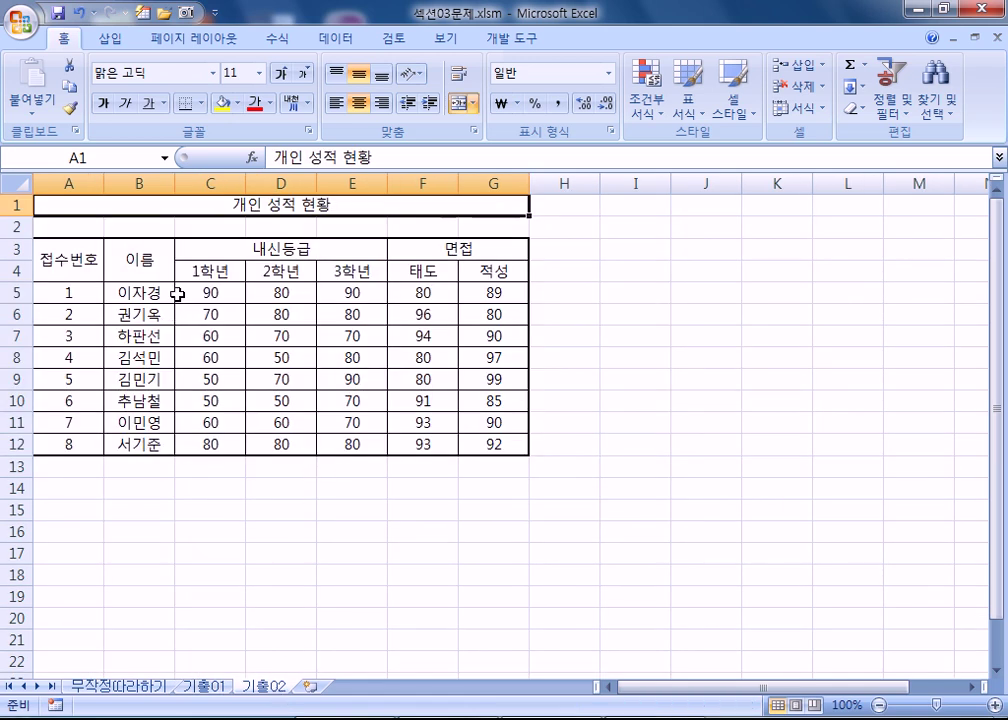
pyautogui.hotkey('alt', 'Tab')
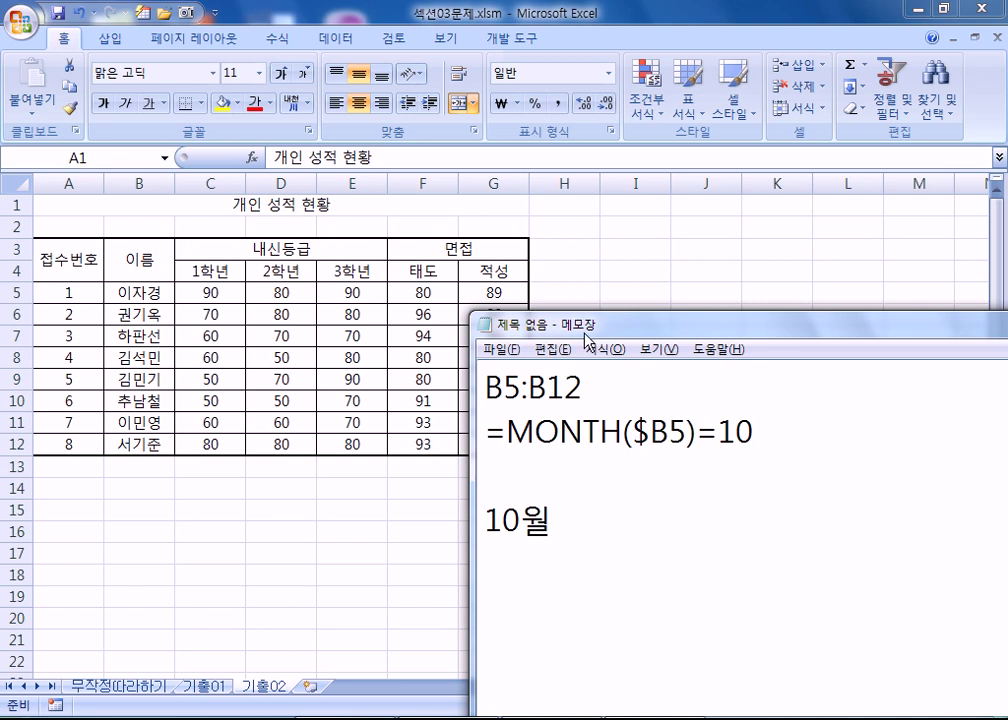
pyautogui.moveTo(623, 285); pyautogui.dragTo(700, 117)
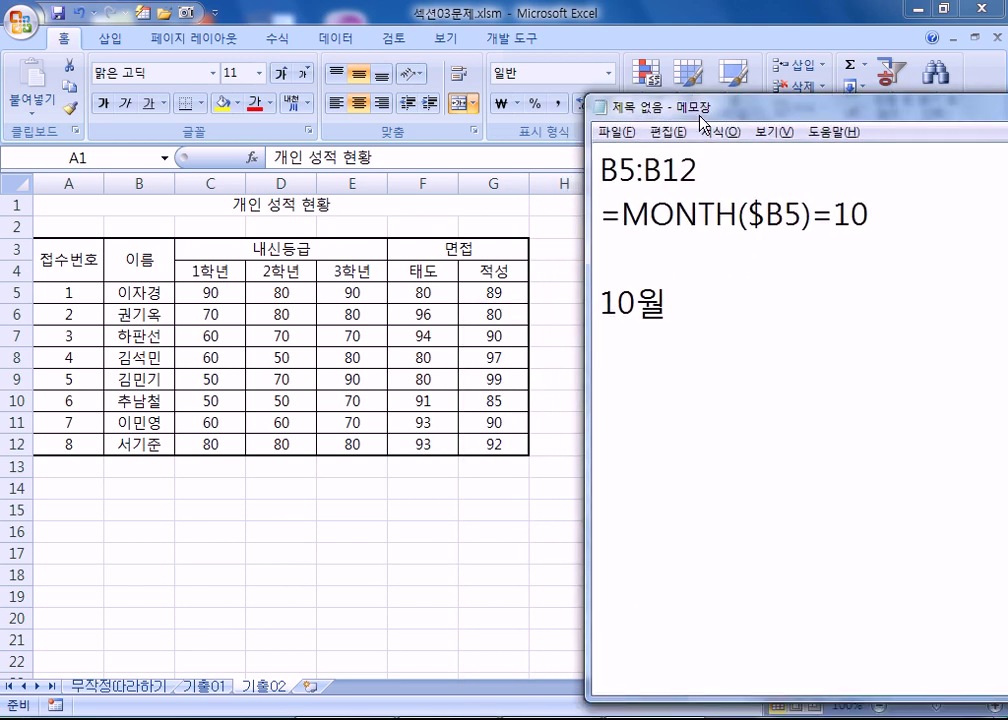
pyautogui.hotkey('alt', 'Tab')
# Start a new conditional formatting rule of type 다음을 포함하는 셀만 서식 지정 for the score cells C5:G12
pyautogui.click(204, 294)
pyautogui.moveTo(201, 299); pyautogui.dragTo(516, 438)
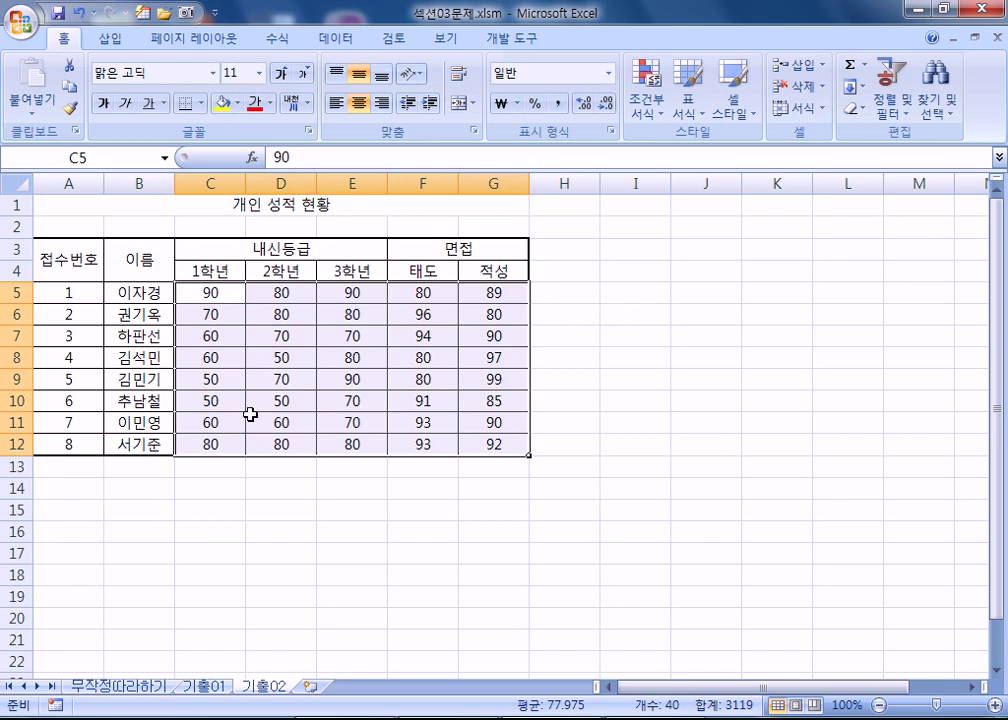
pyautogui.moveTo(207, 292); pyautogui.dragTo(479, 443)
pyautogui.click(647, 118)
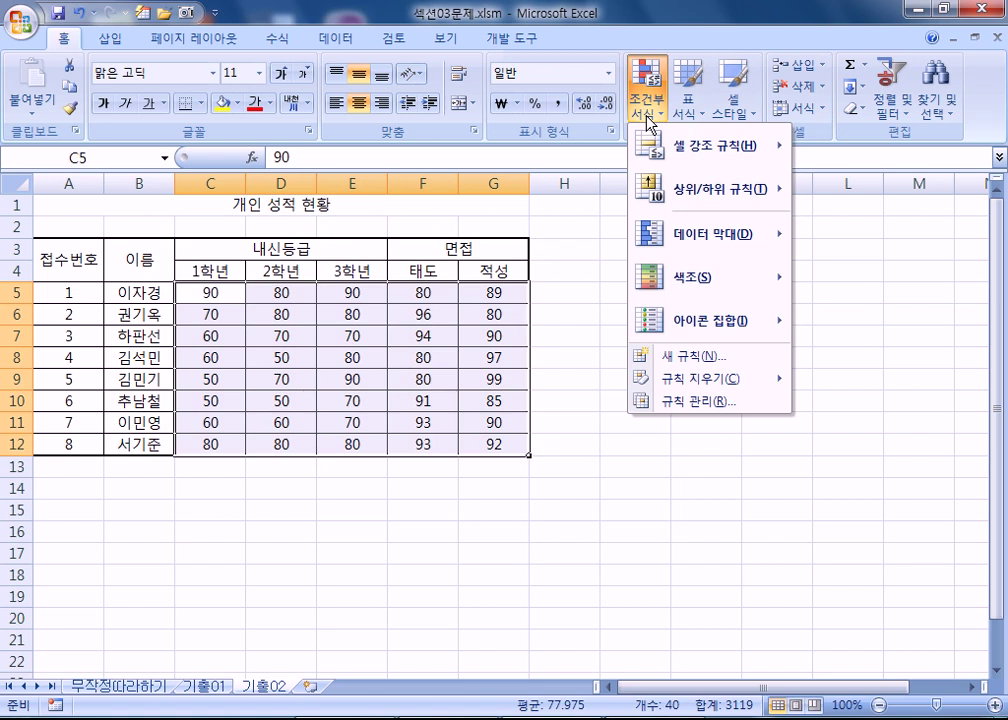
pyautogui.moveTo(690, 155)
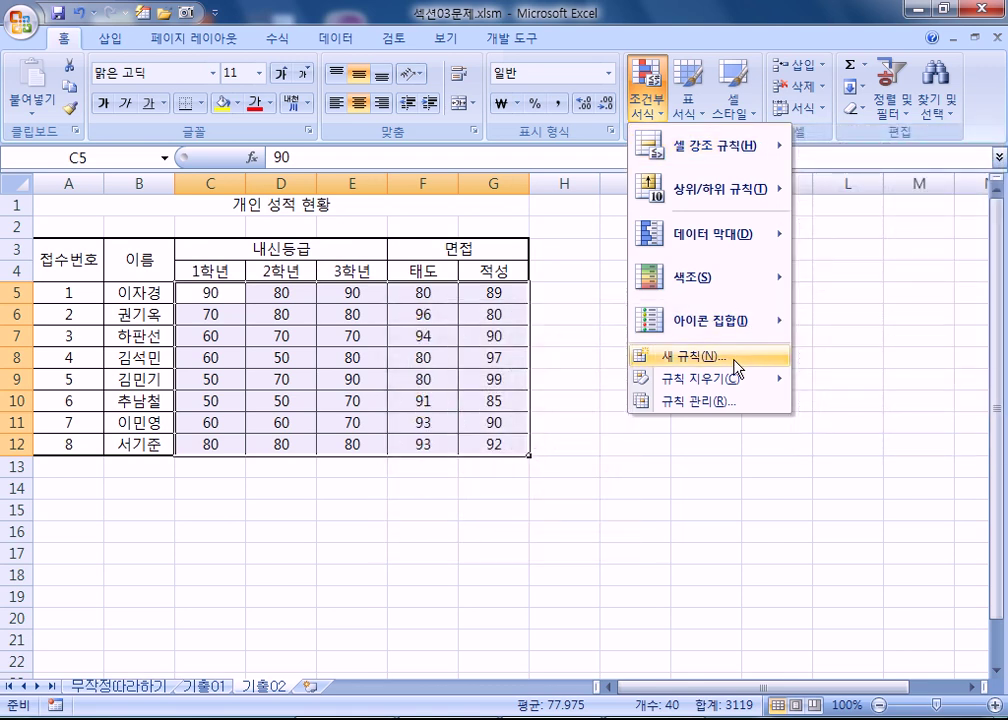
pyautogui.click(734, 360)
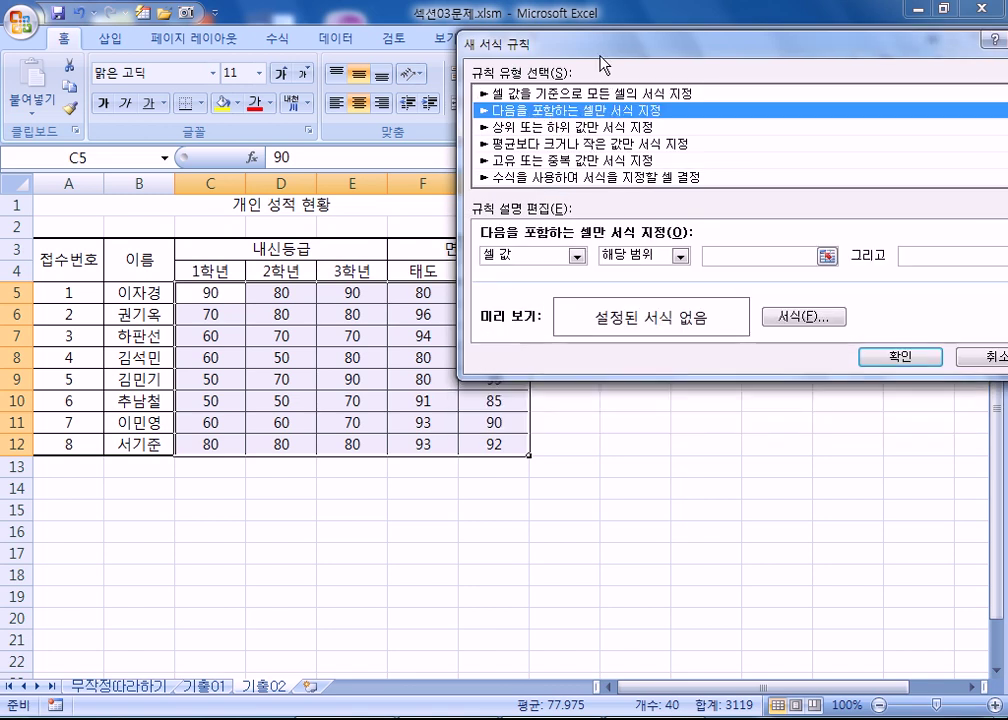
pyautogui.moveTo(477, 47); pyautogui.dragTo(597, 89)
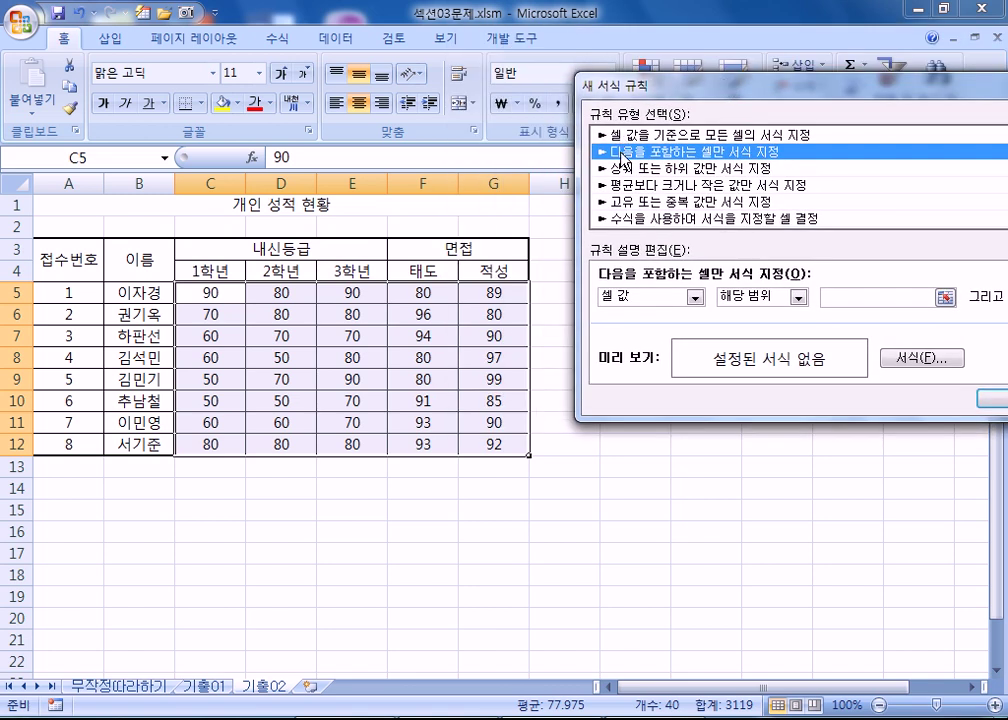
pyautogui.moveTo(618, 95); pyautogui.dragTo(577, 88)
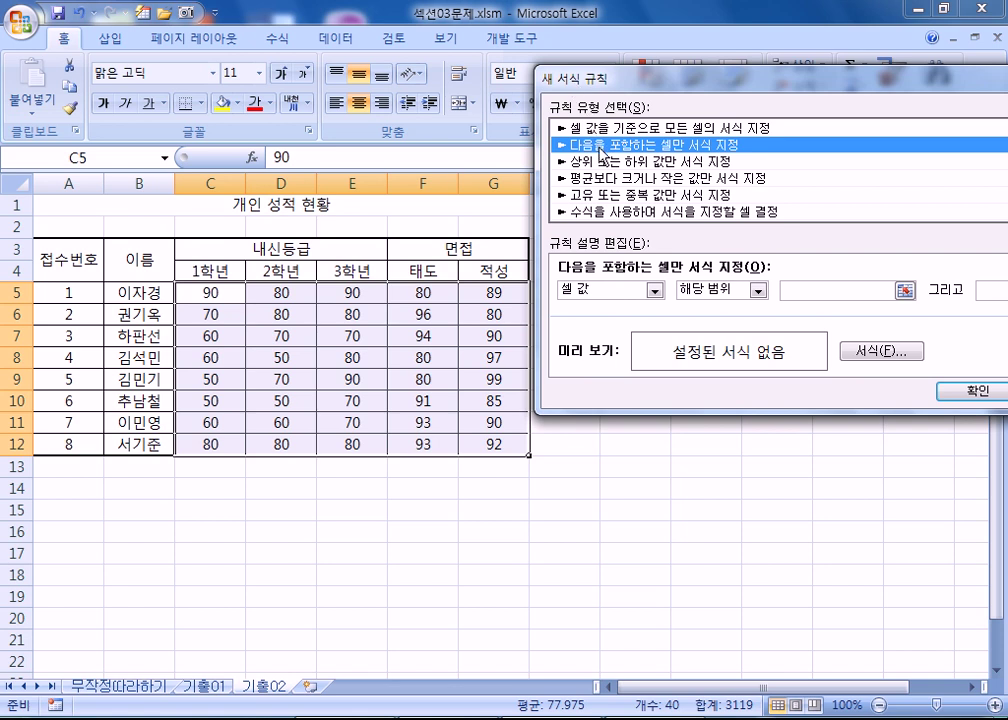
pyautogui.moveTo(648, 78); pyautogui.dragTo(406, 41)
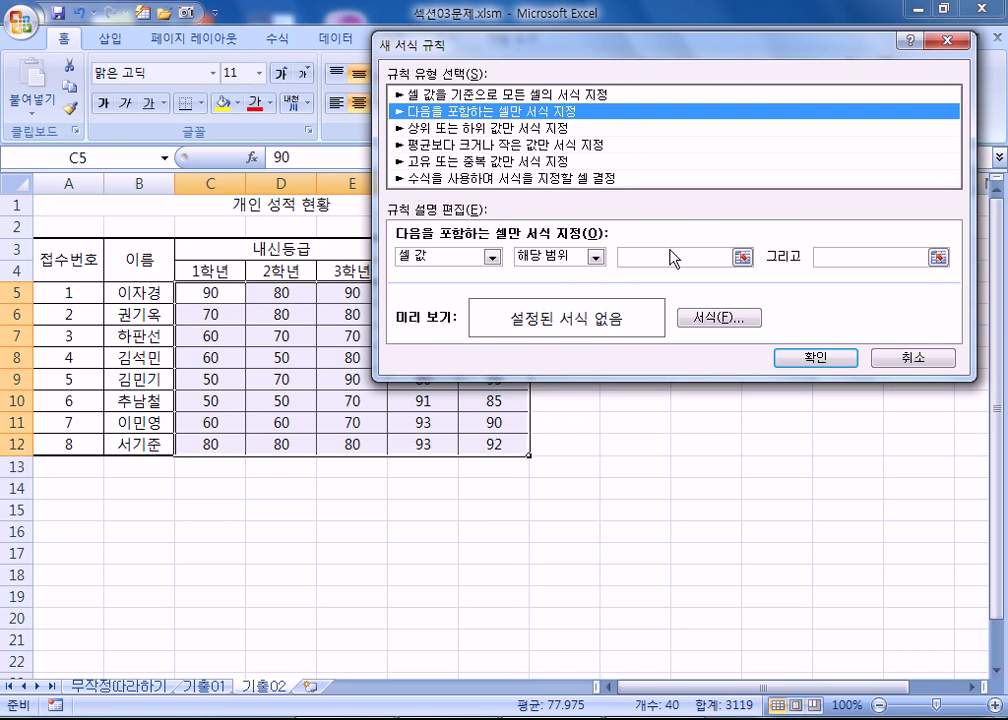
# Set the rule's condition to cell values >= 90
pyautogui.click(595, 260)
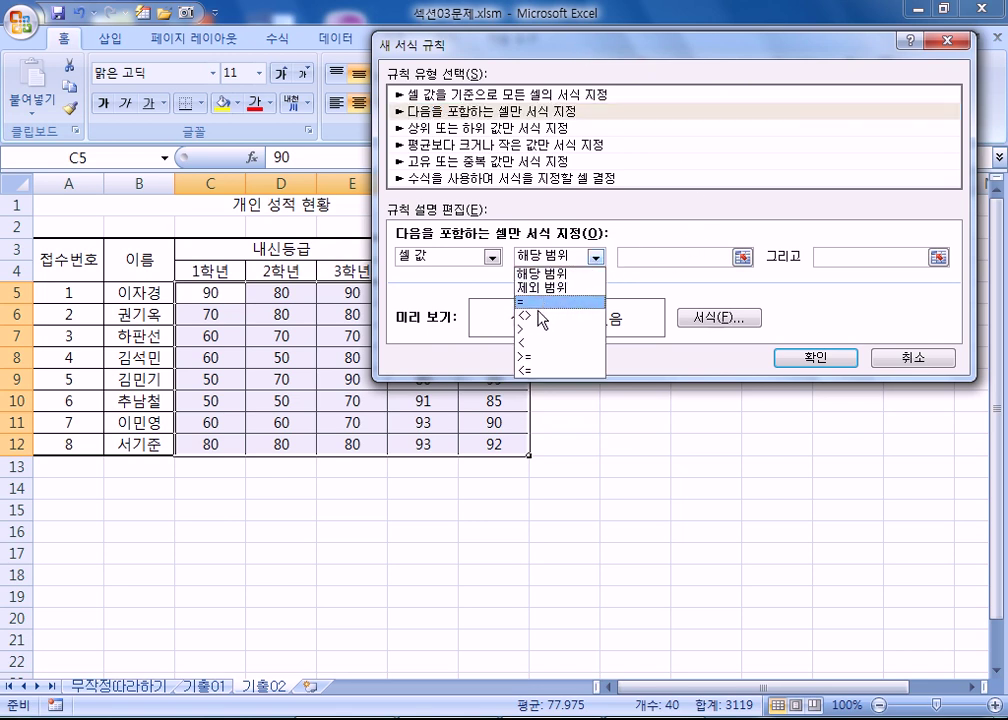
pyautogui.click(530, 357)
pyautogui.click(632, 258)
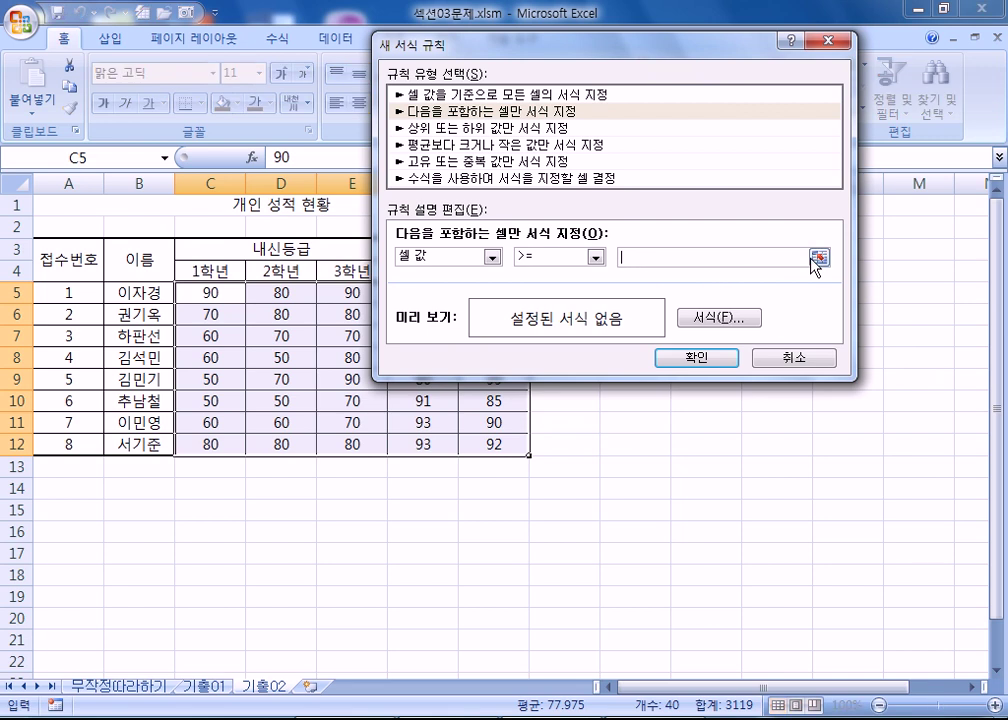
pyautogui.write('90')
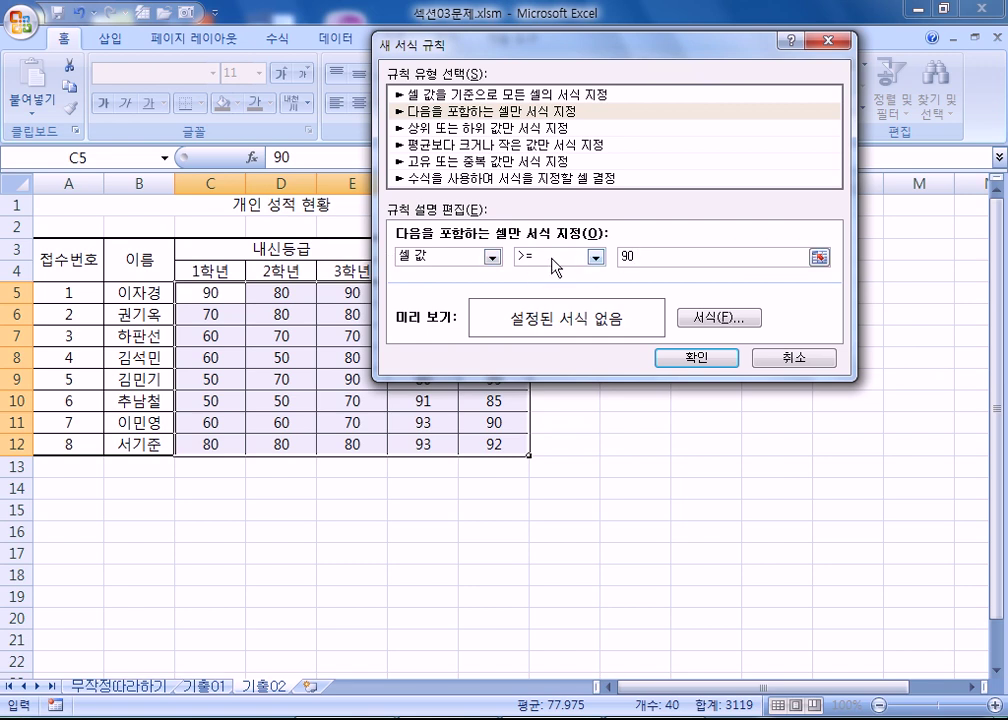
# Set the rule's font format to 굵게 with a 이중 실선 underline and apply the rule to C5:G12
pyautogui.click(706, 317)
pyautogui.click(510, 193)
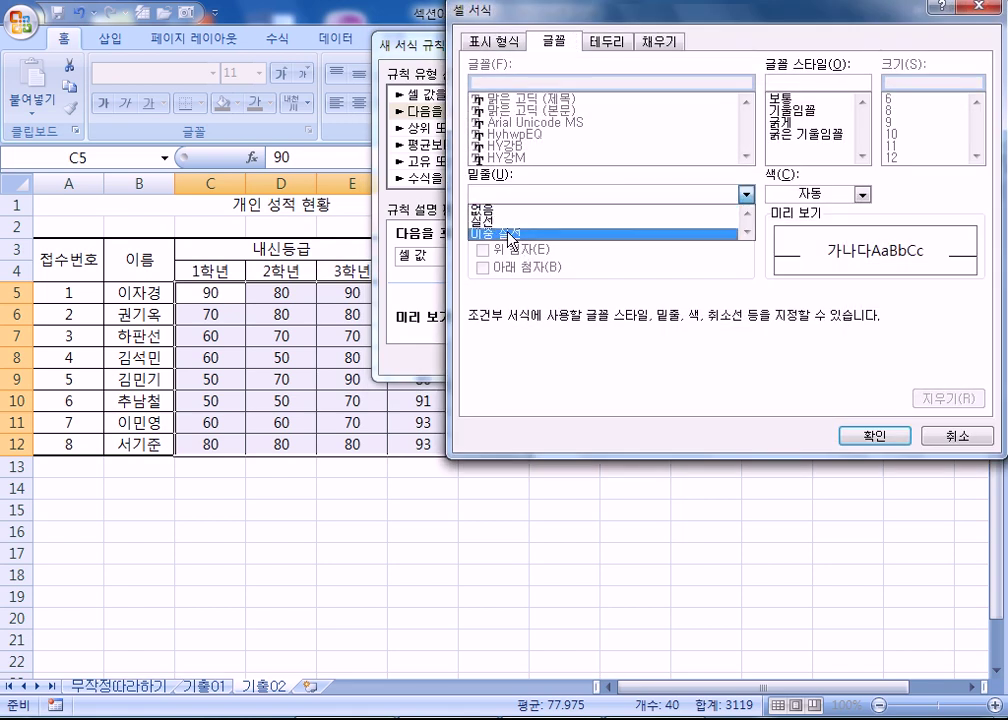
pyautogui.click(512, 232)
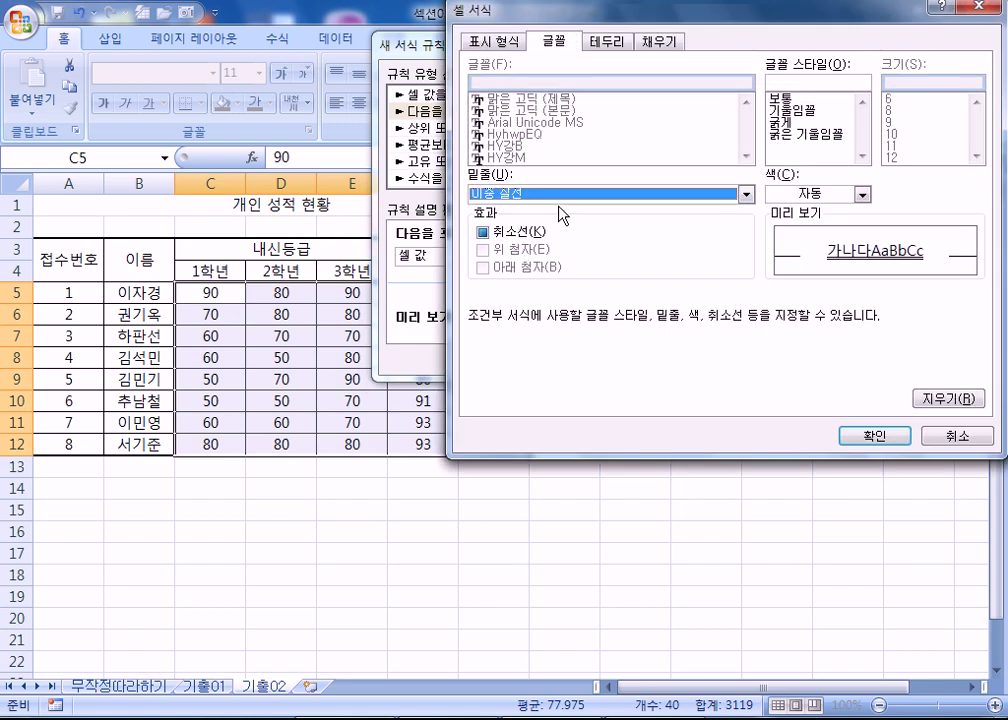
pyautogui.click(777, 122)
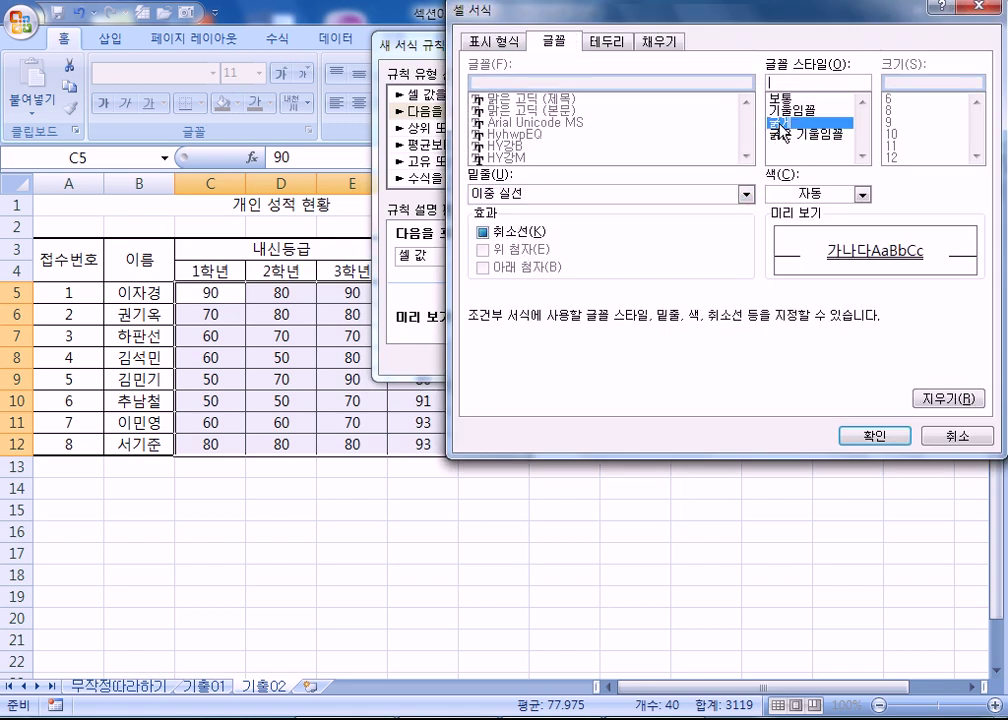
pyautogui.click(875, 435)
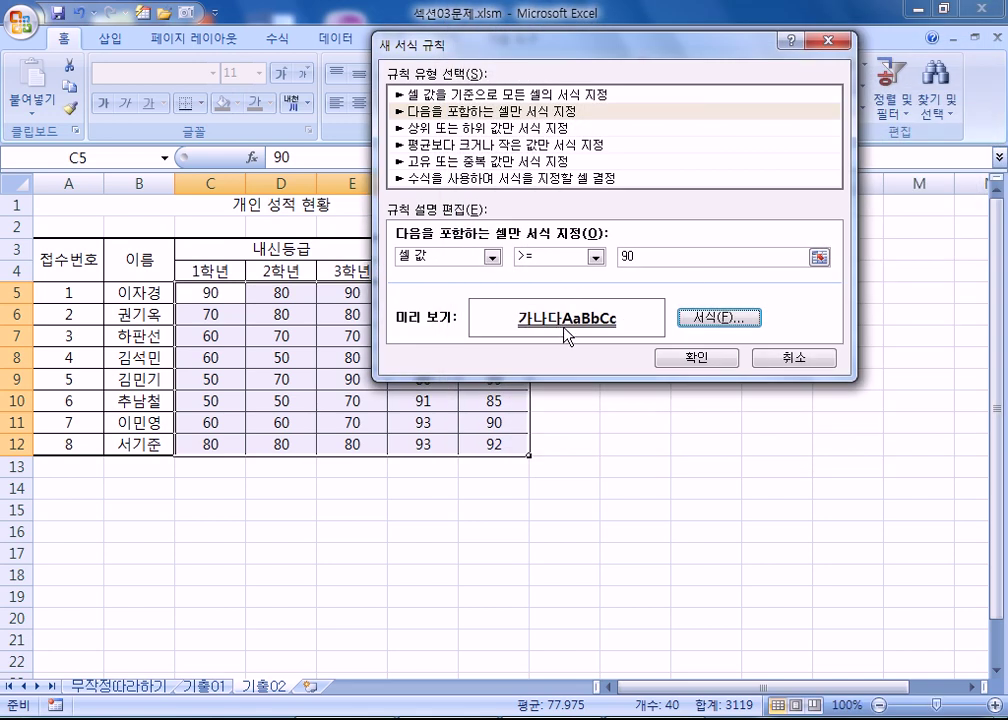
pyautogui.click(691, 359)
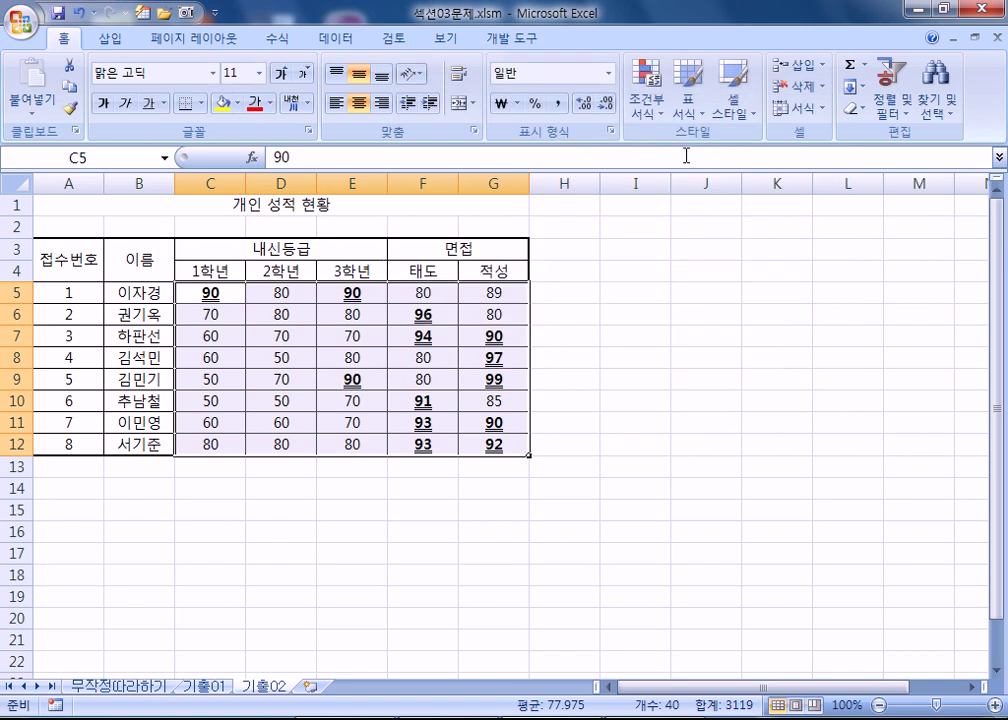
# Create a second 다음을 포함하는 셀만 서식 지정 rule for C5:G12 with the condition cell value < 80
pyautogui.click(652, 118)
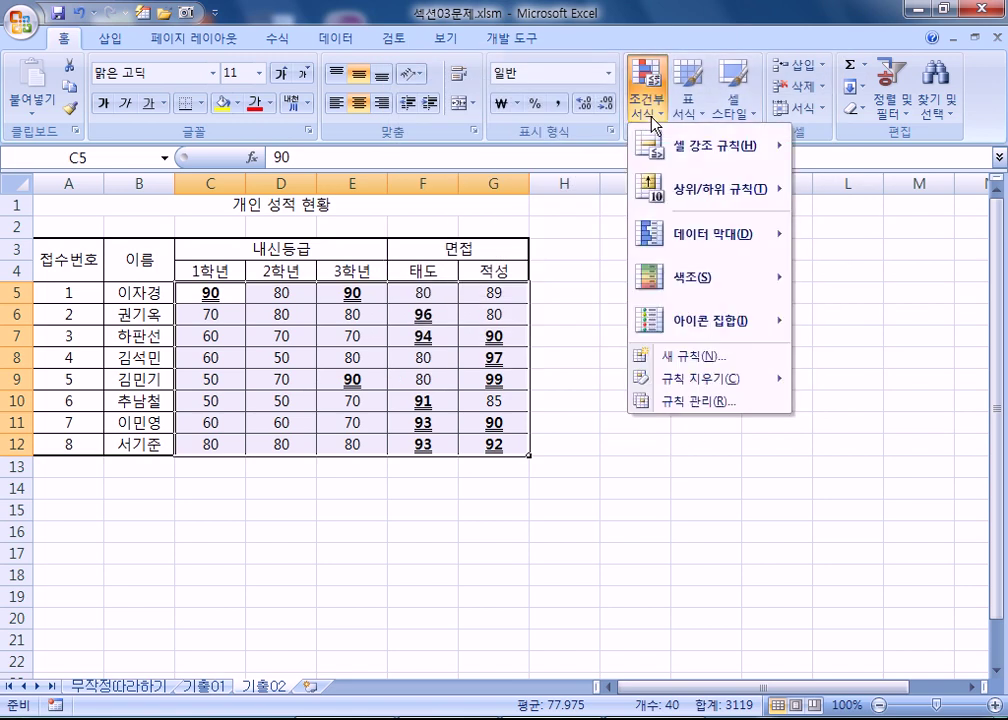
pyautogui.click(678, 357)
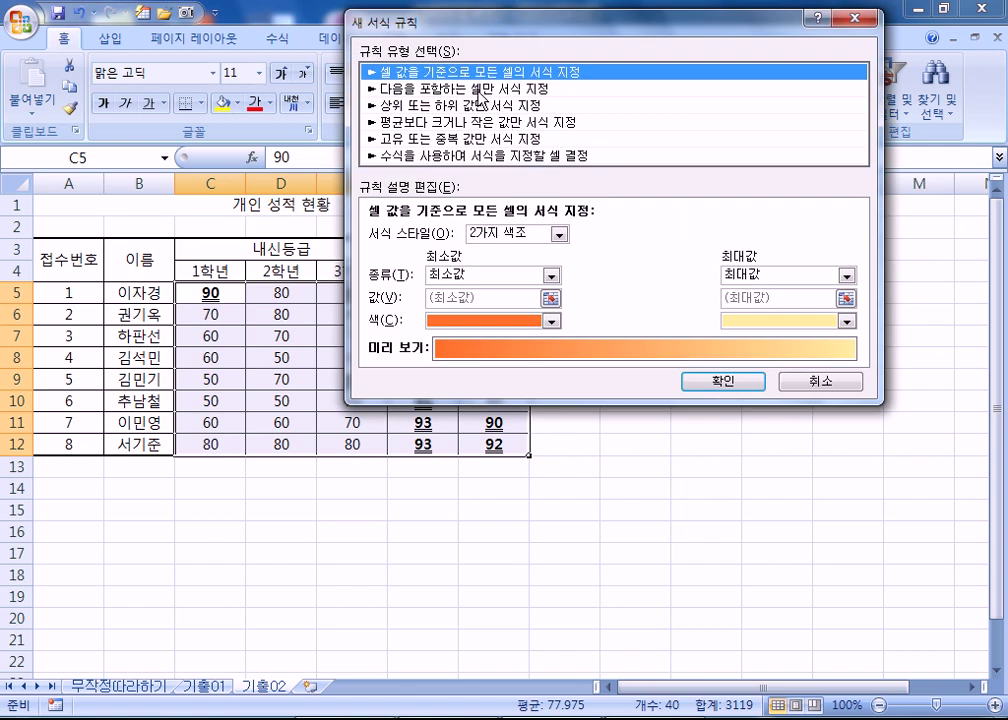
pyautogui.click(480, 98)
pyautogui.moveTo(480, 20); pyautogui.dragTo(630, 84)
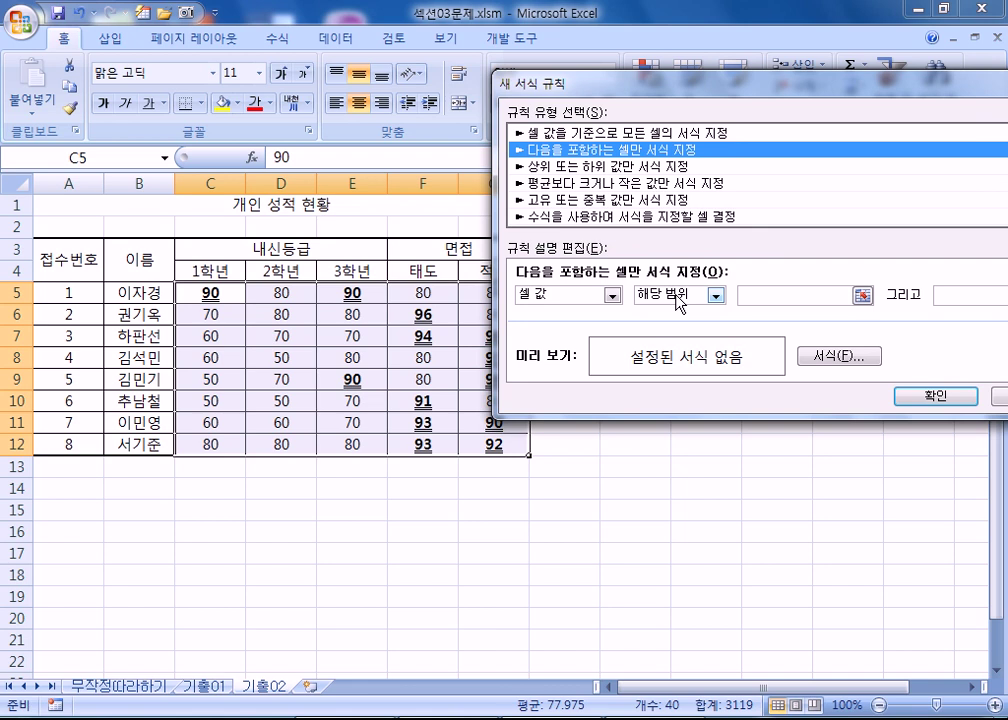
pyautogui.click(679, 300)
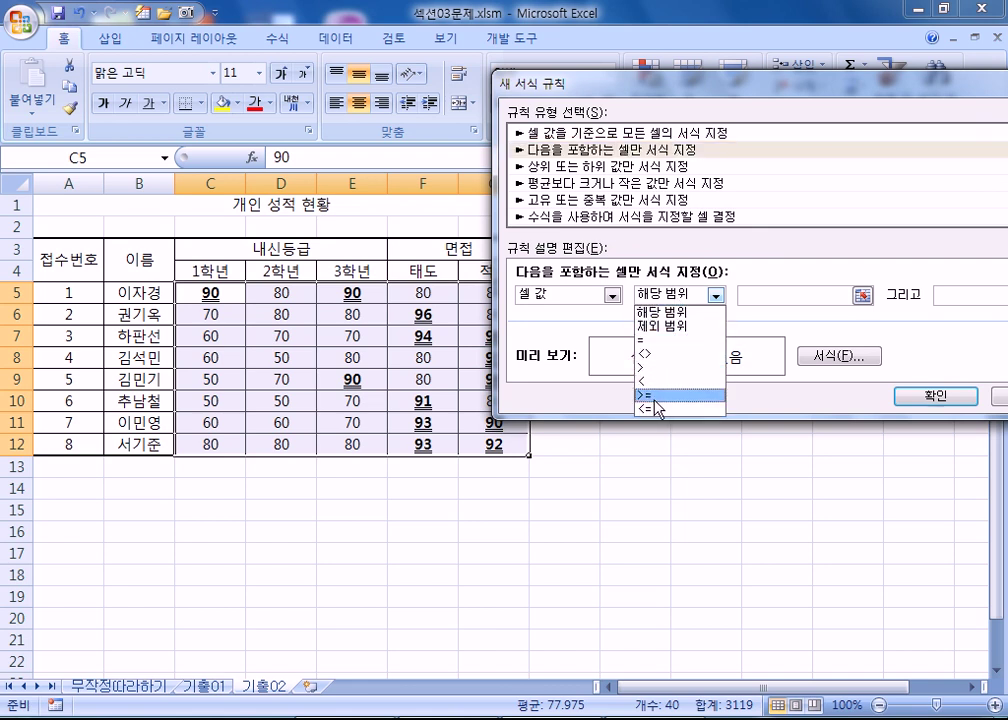
pyautogui.click(660, 381)
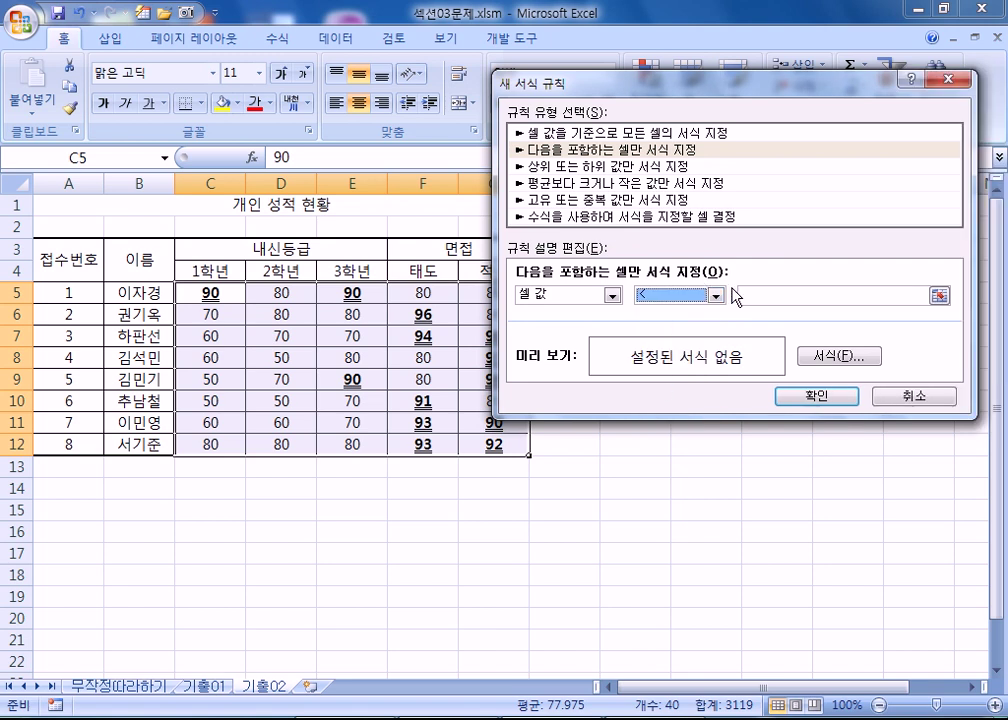
pyautogui.click(792, 295)
pyautogui.write('80')
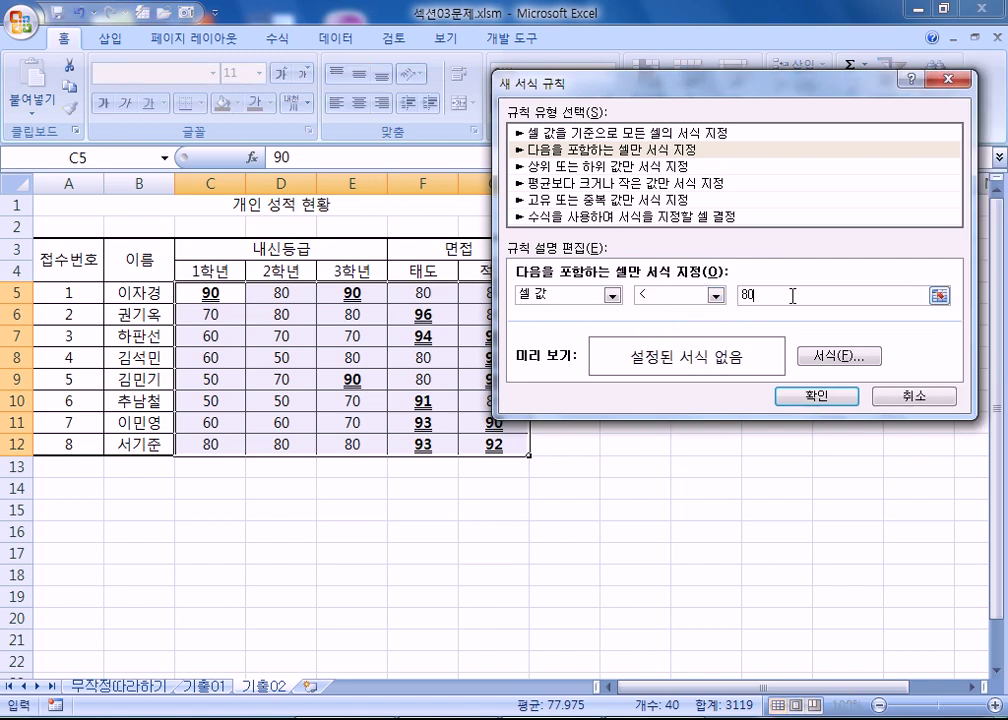
# Set the second rule's font format to 기울임꼴 in red and apply the rule to C5:G12
pyautogui.click(834, 357)
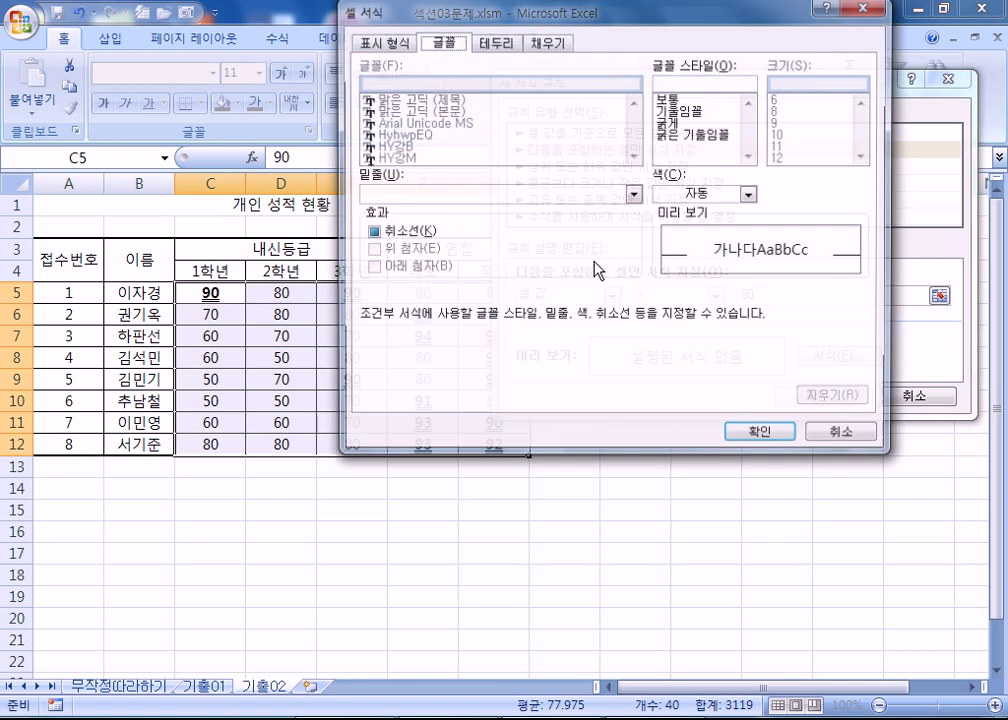
pyautogui.click(680, 111)
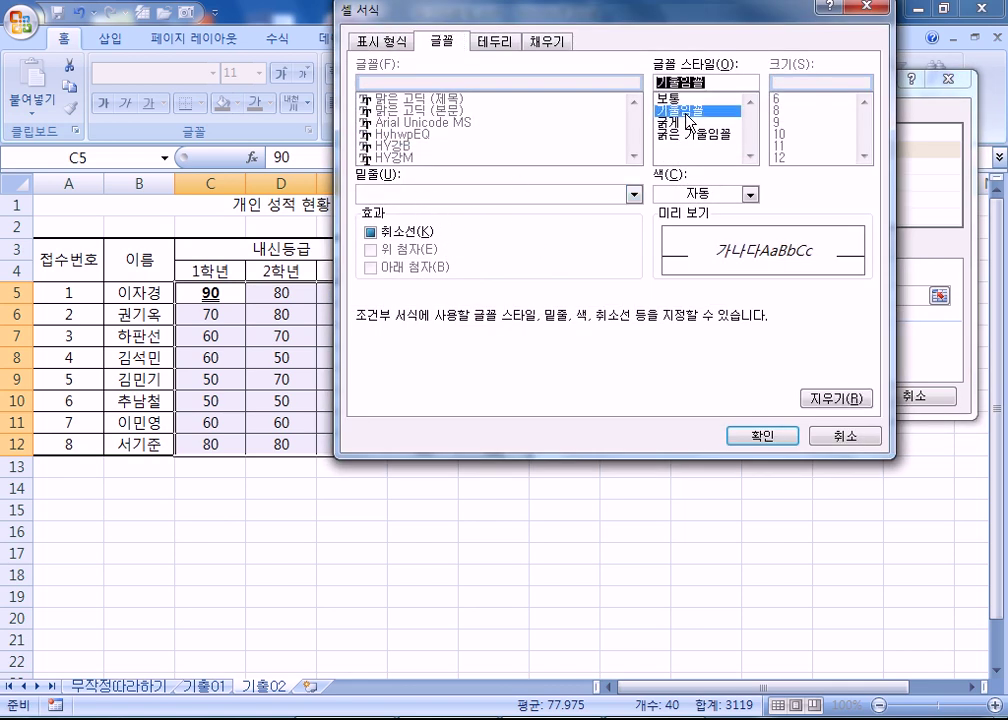
pyautogui.click(750, 194)
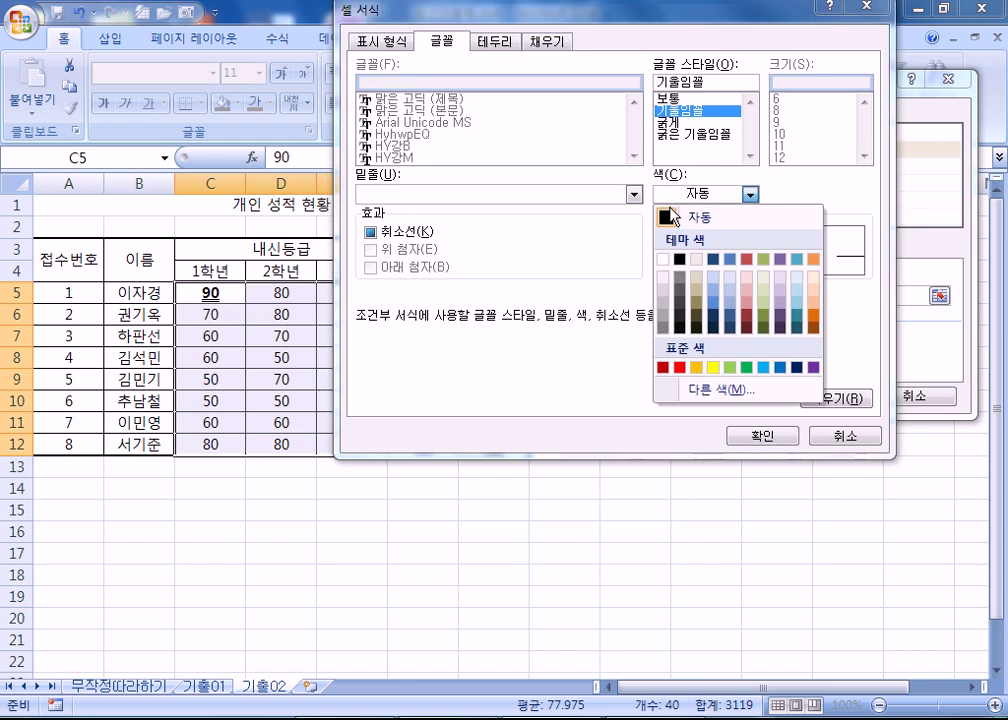
pyautogui.click(680, 367)
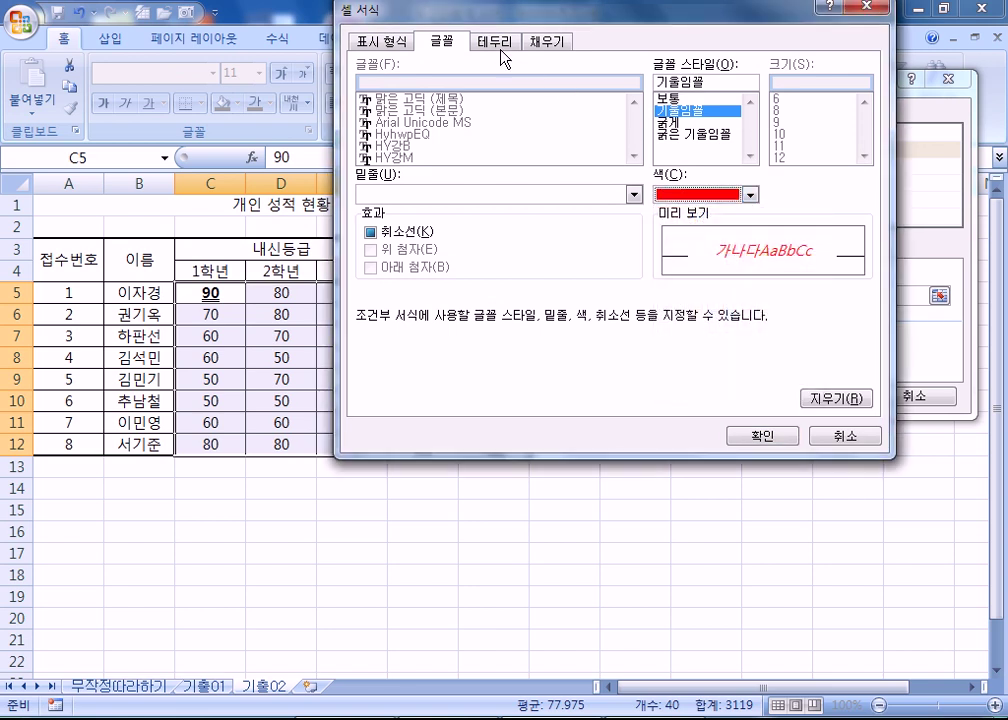
pyautogui.click(550, 45)
pyautogui.click(452, 44)
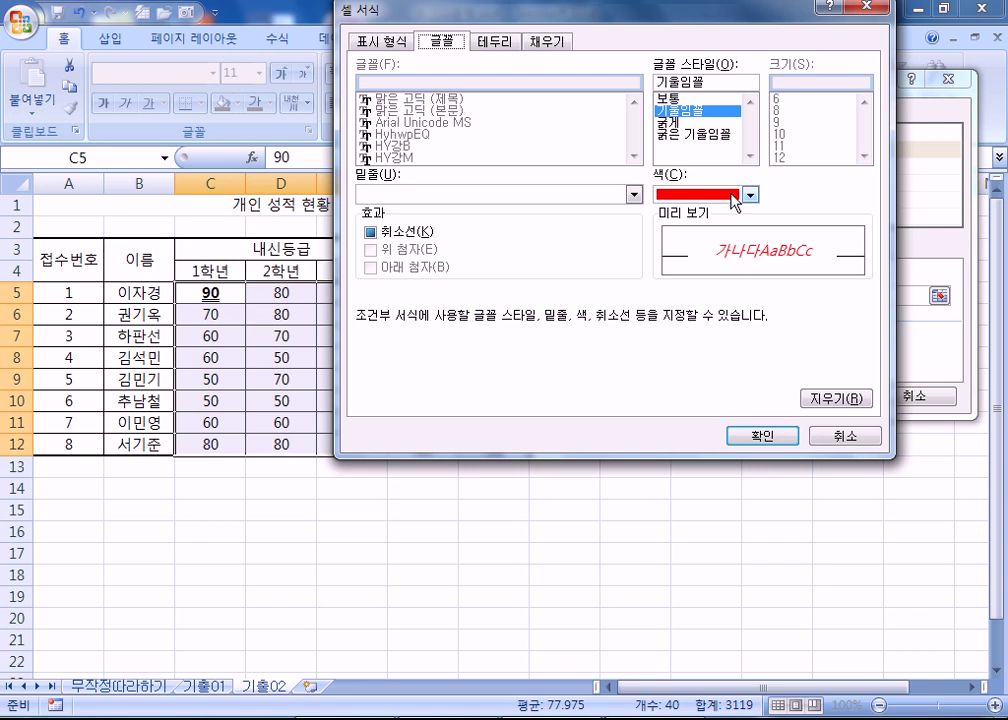
pyautogui.click(548, 43)
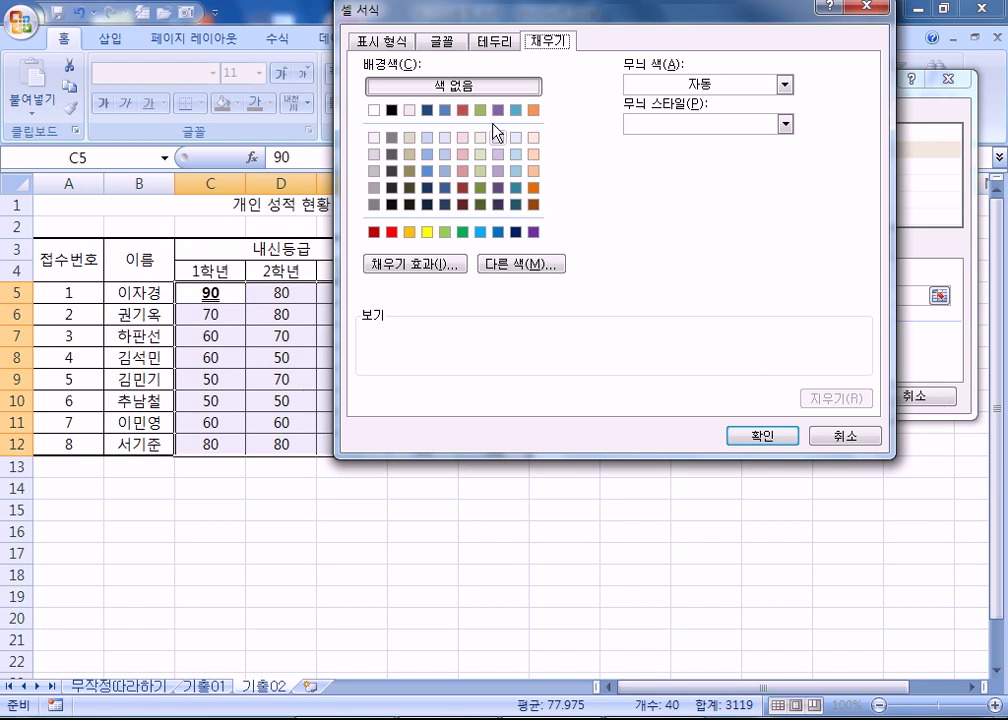
pyautogui.click(445, 42)
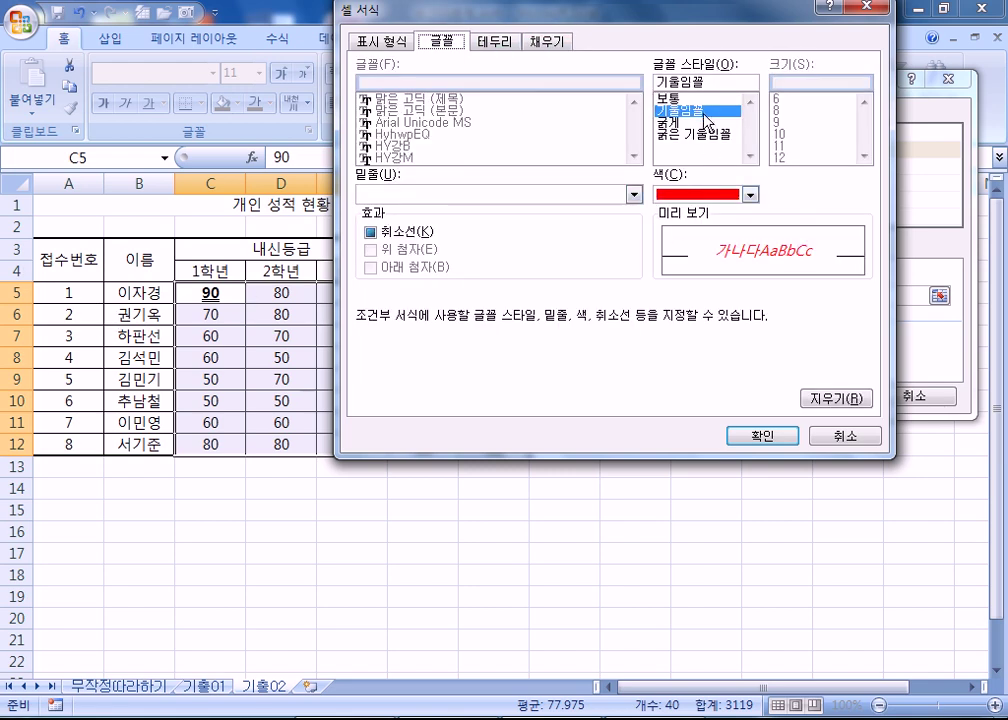
pyautogui.click(765, 437)
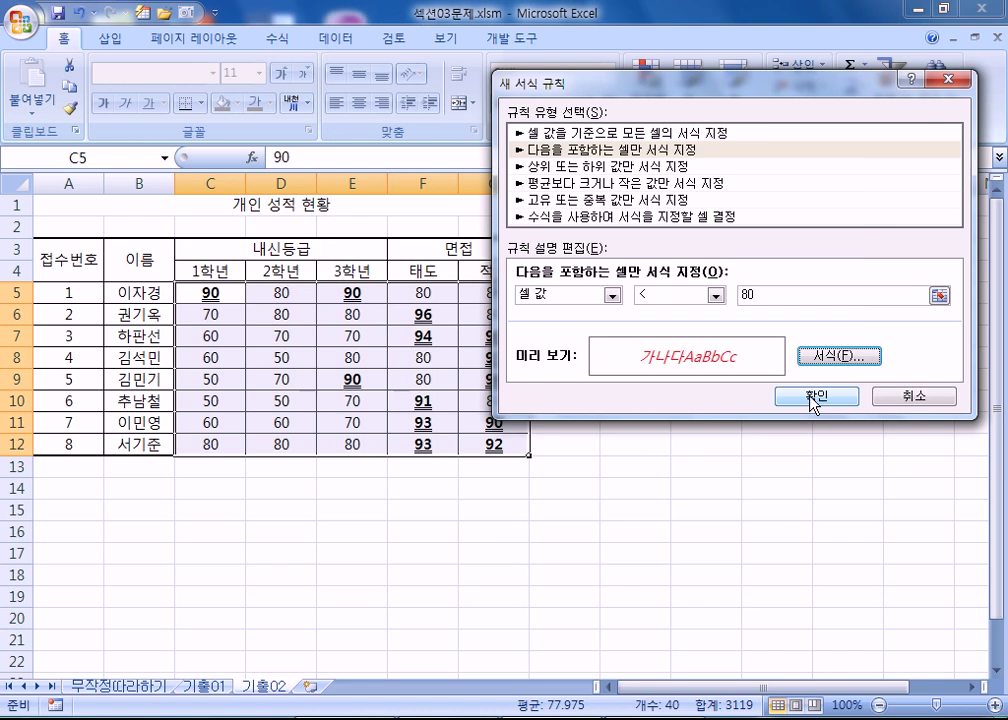
pyautogui.click(817, 400)
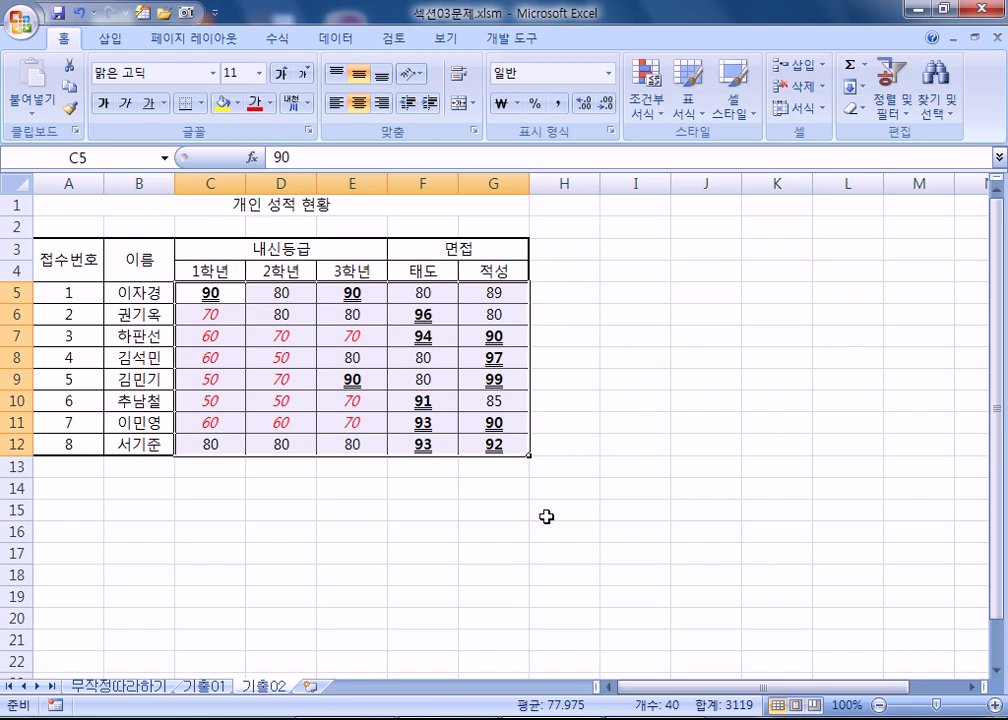
# Open the workbook 섹션04문제.xlsm from the 01 섹션 folder
pyautogui.click(320, 340)
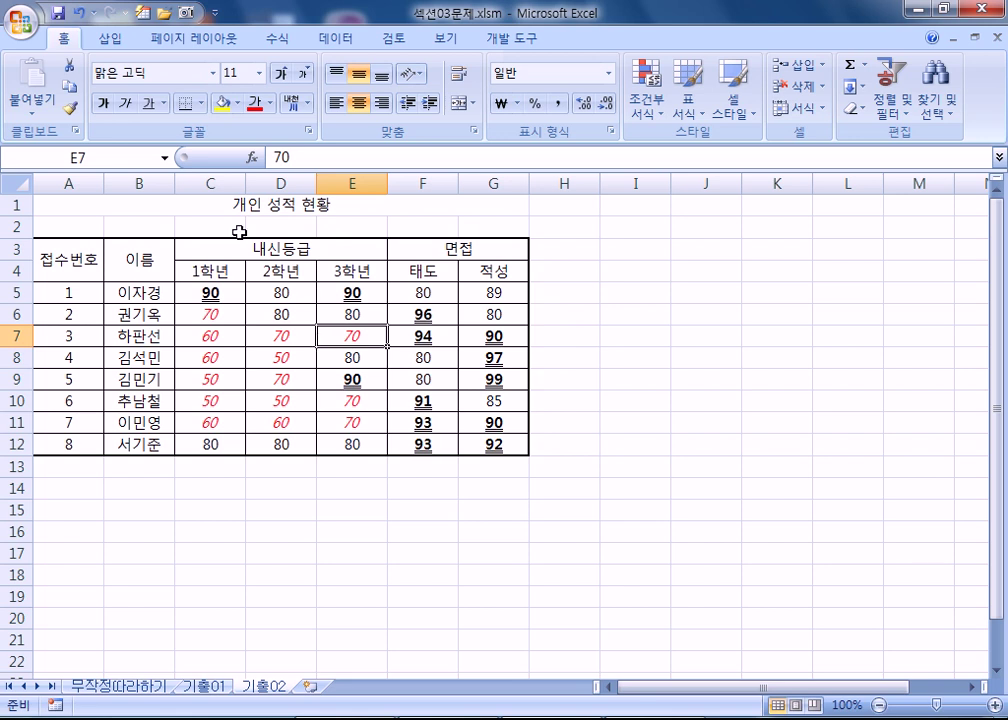
pyautogui.click(30, 30)
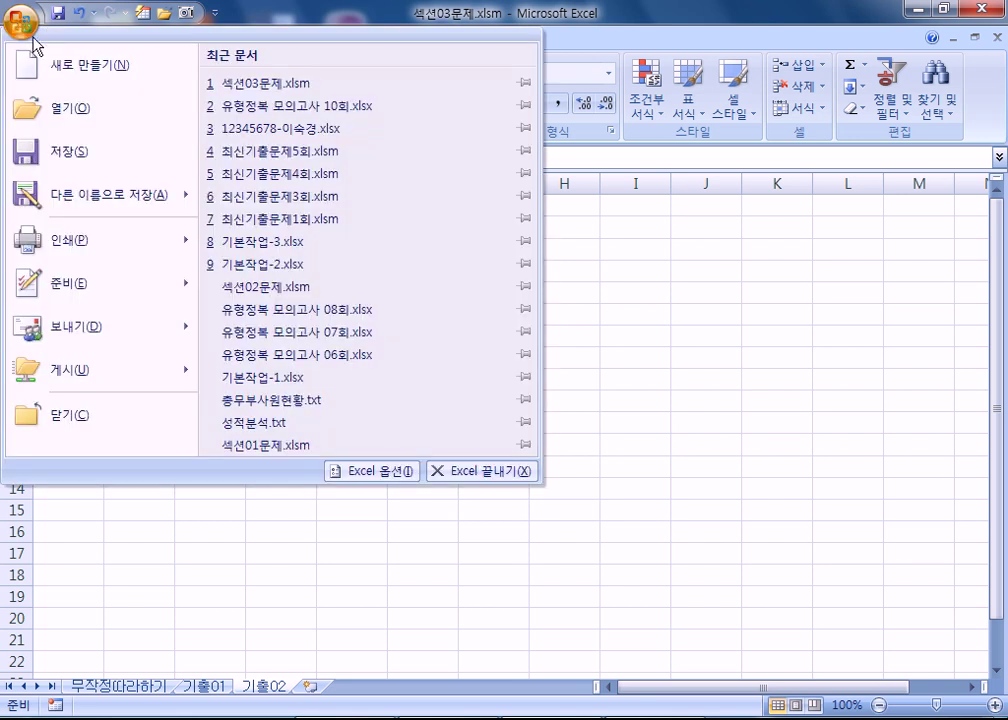
pyautogui.click(110, 108)
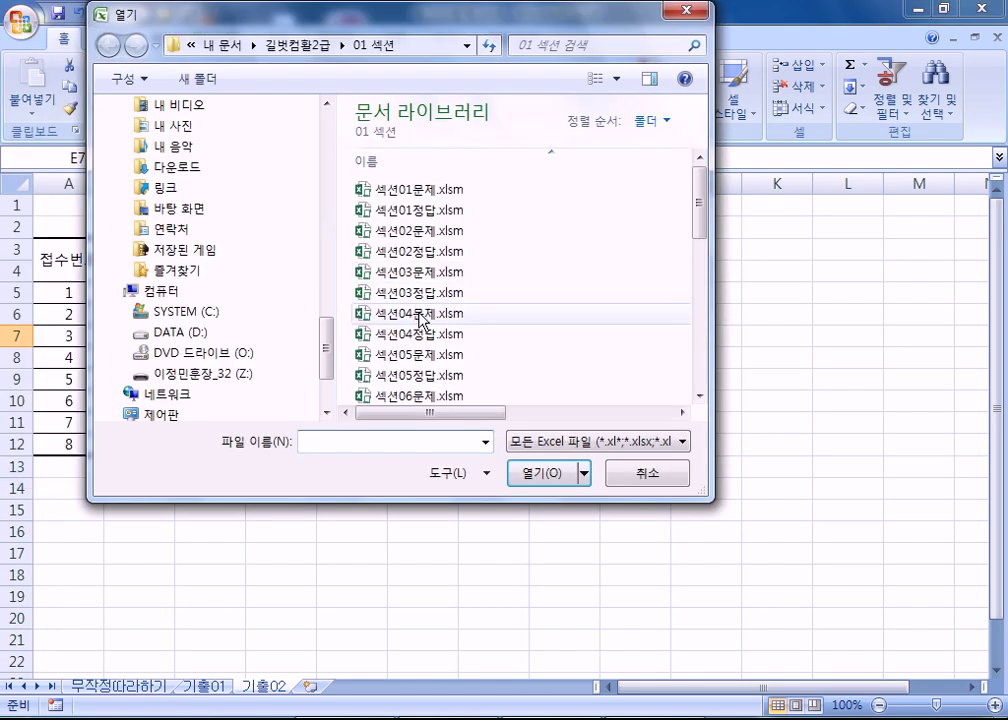
pyautogui.doubleClick(418, 313)
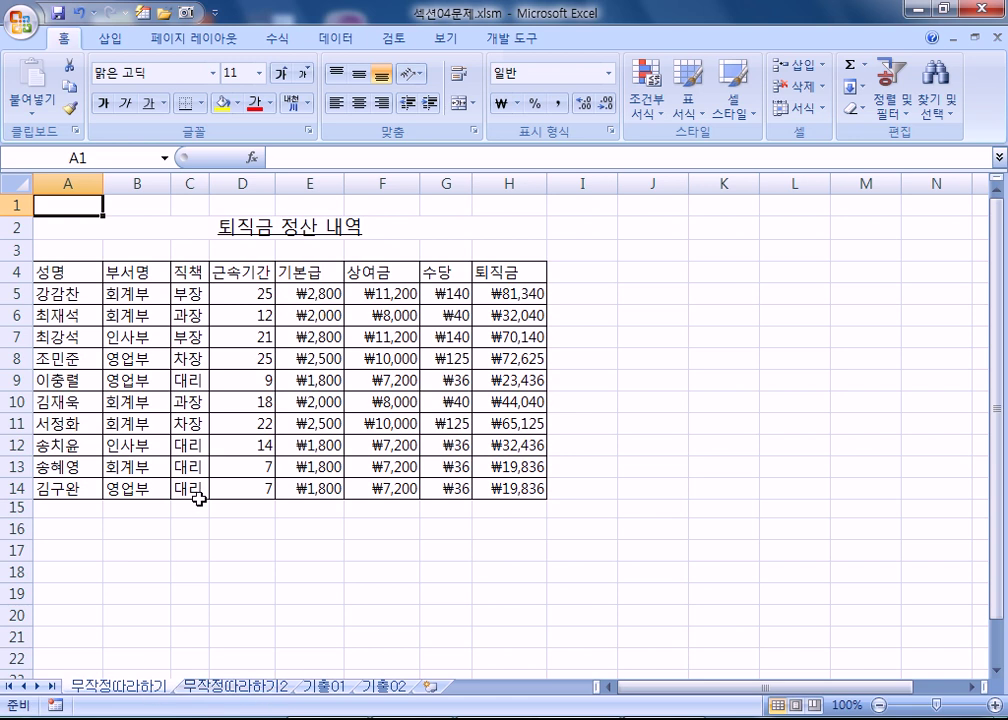
# View the 무작정따라하기2 sheet, then return to the 무작정따라하기 sheet and select cell D7 in the 퇴직금 정산 내역 table
pyautogui.click(241, 688)
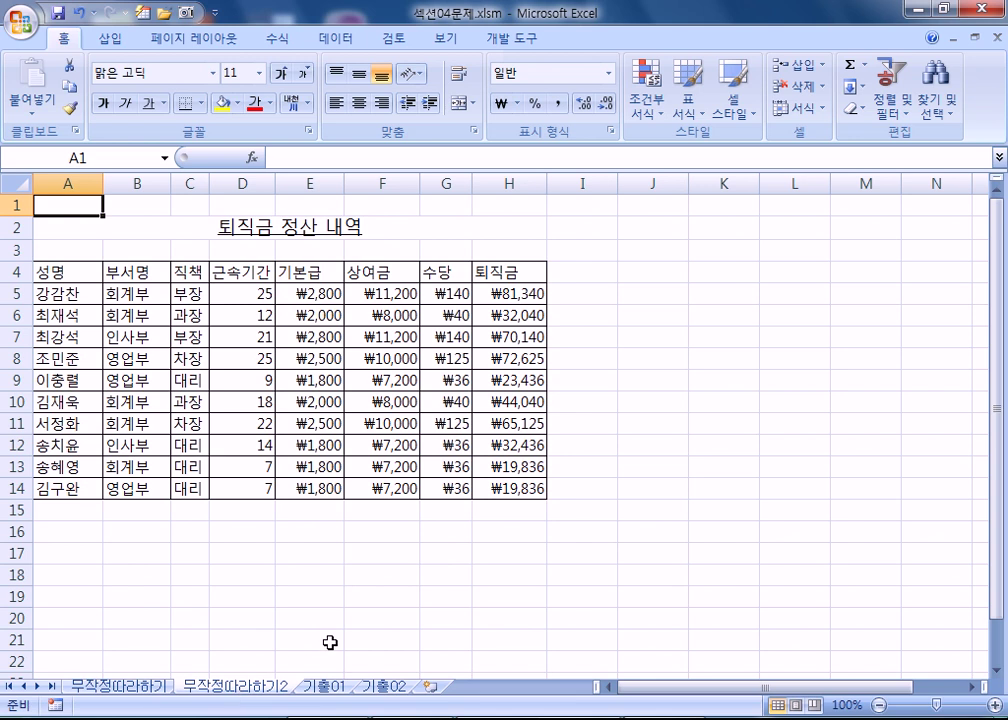
pyautogui.click(139, 689)
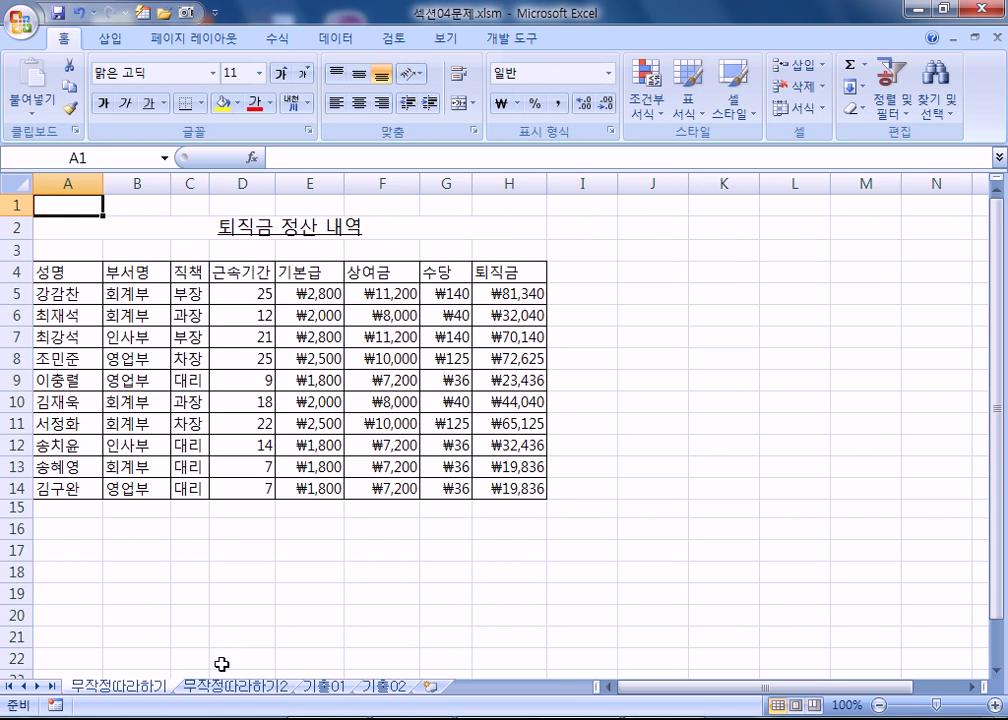
pyautogui.click(215, 338)
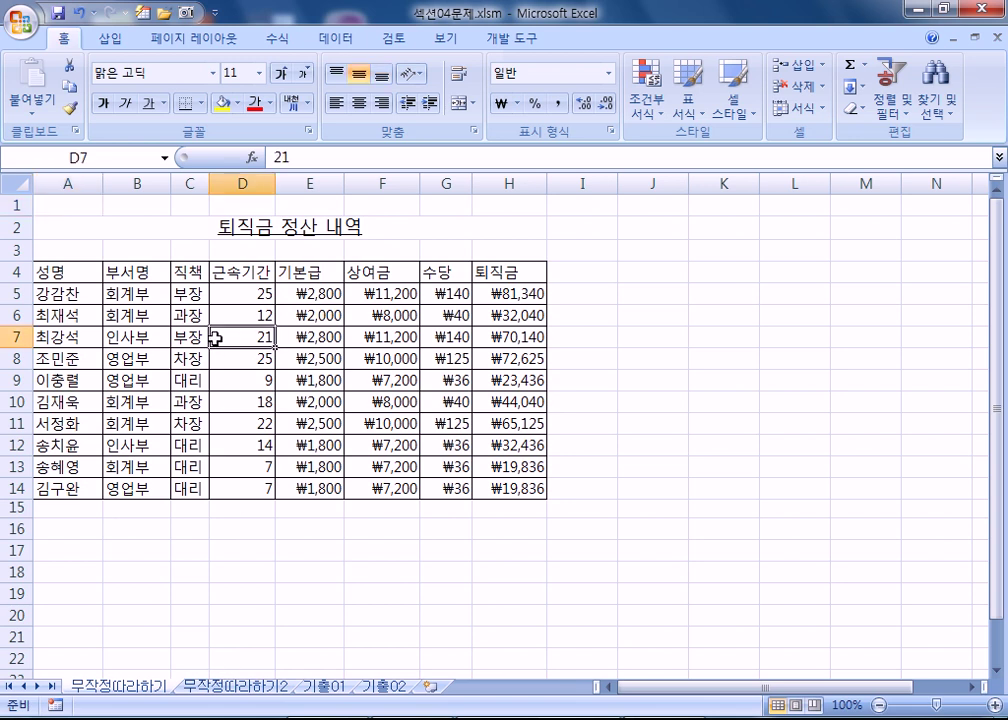
pyautogui.click(329, 40)
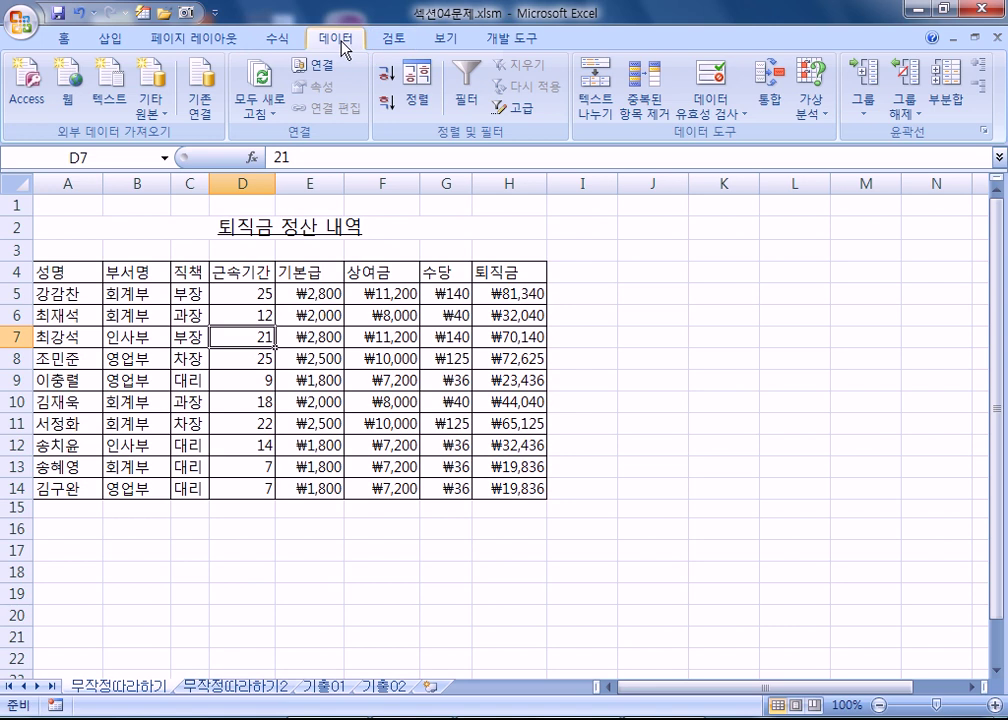
pyautogui.click(64, 38)
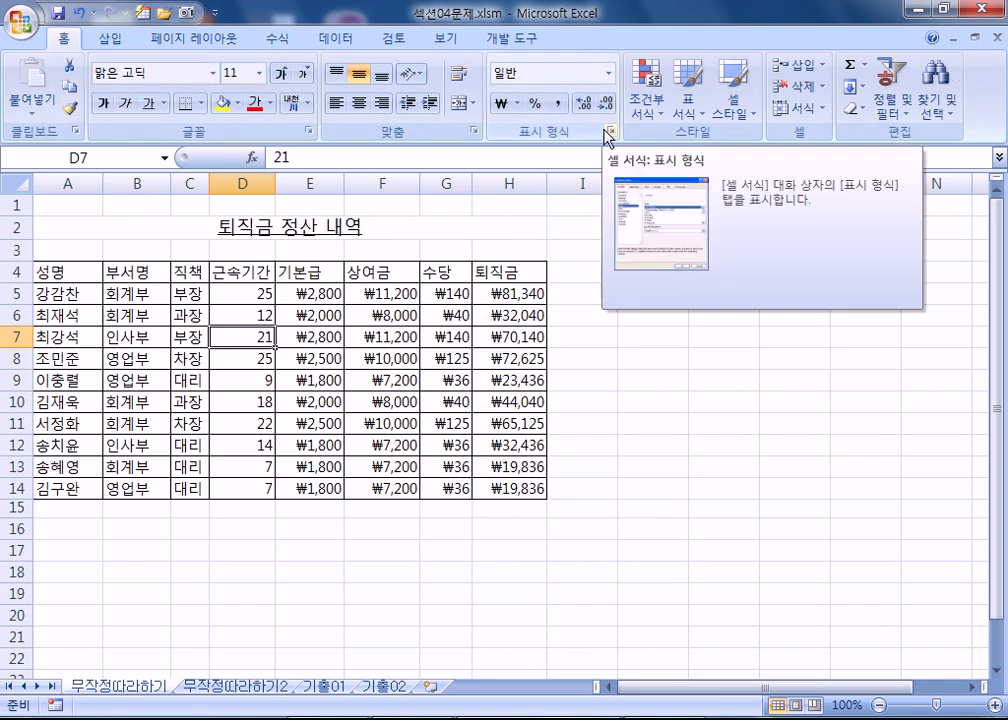
pyautogui.click(108, 40)
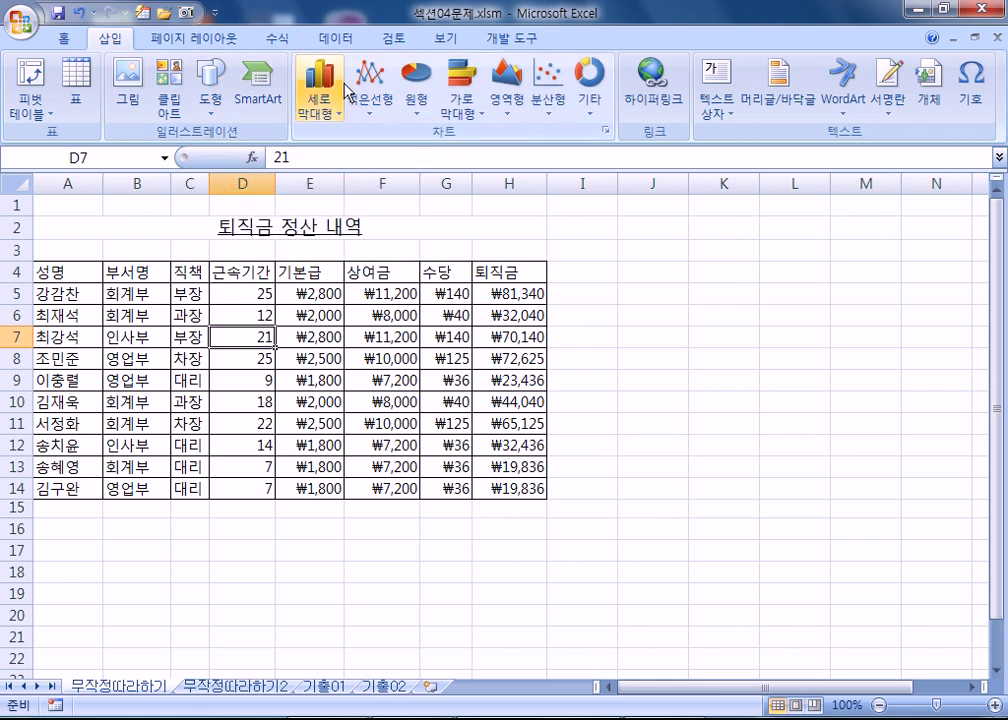
pyautogui.click(172, 45)
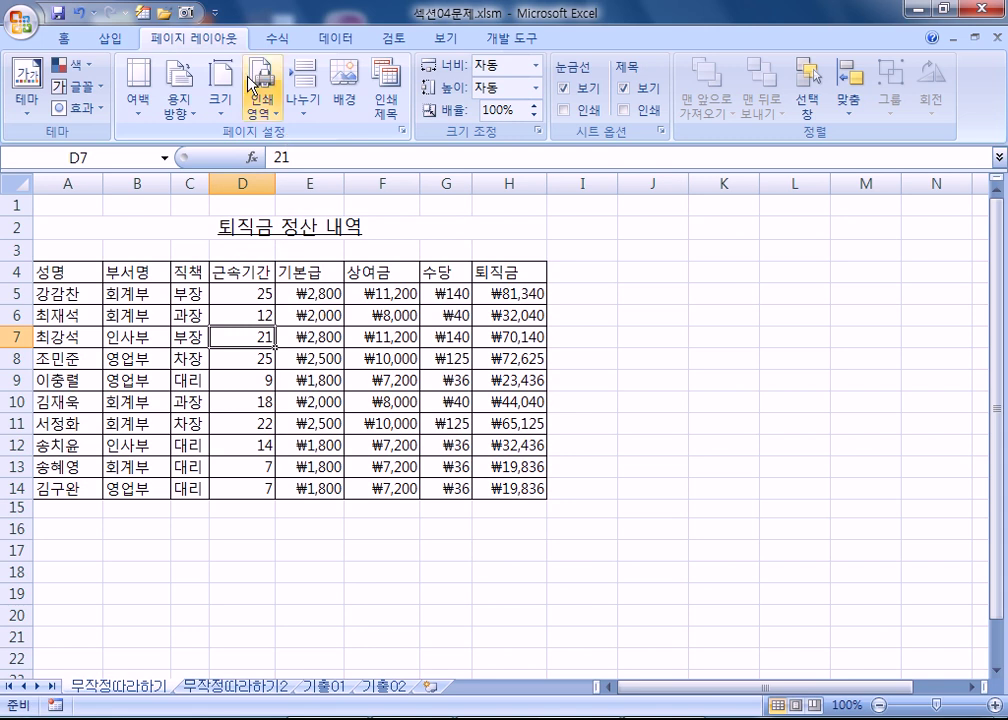
pyautogui.click(282, 39)
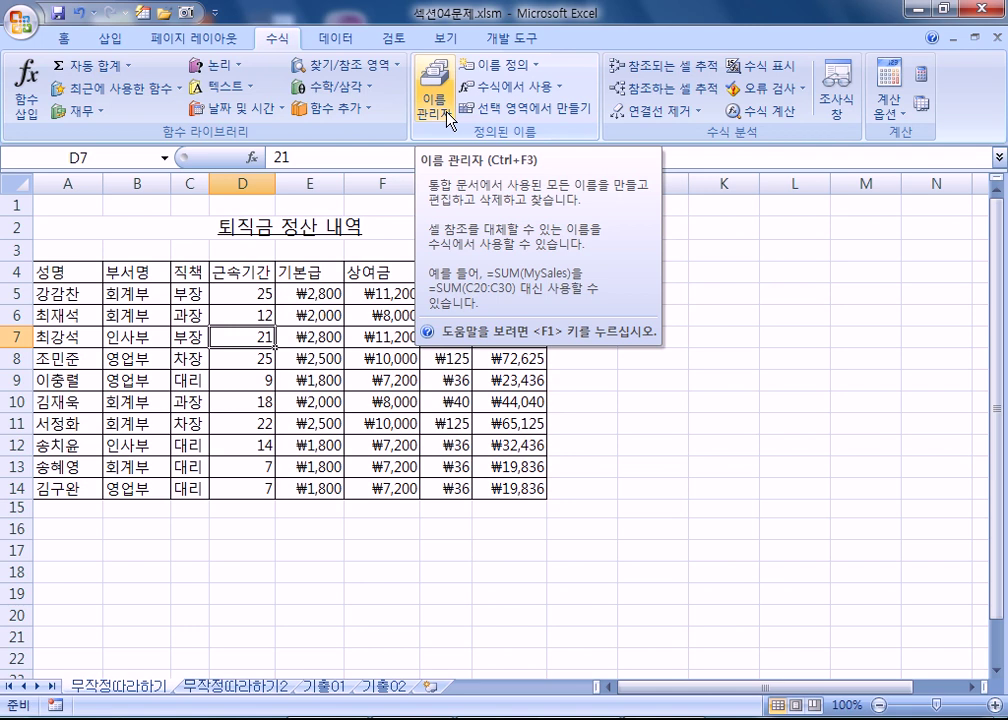
pyautogui.click(336, 45)
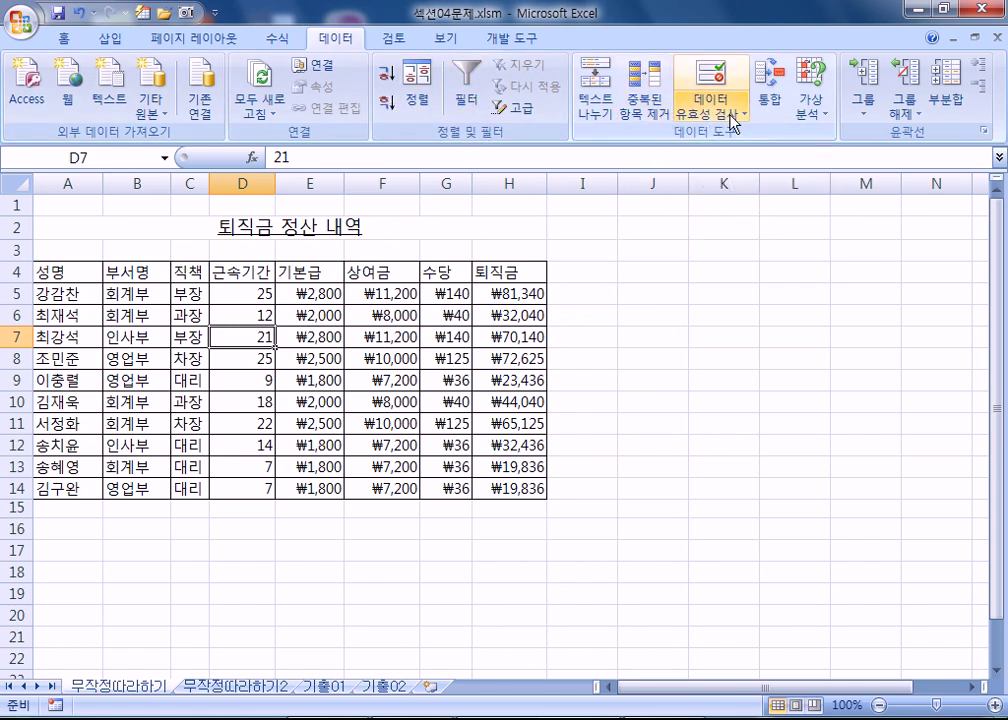
pyautogui.click(826, 114)
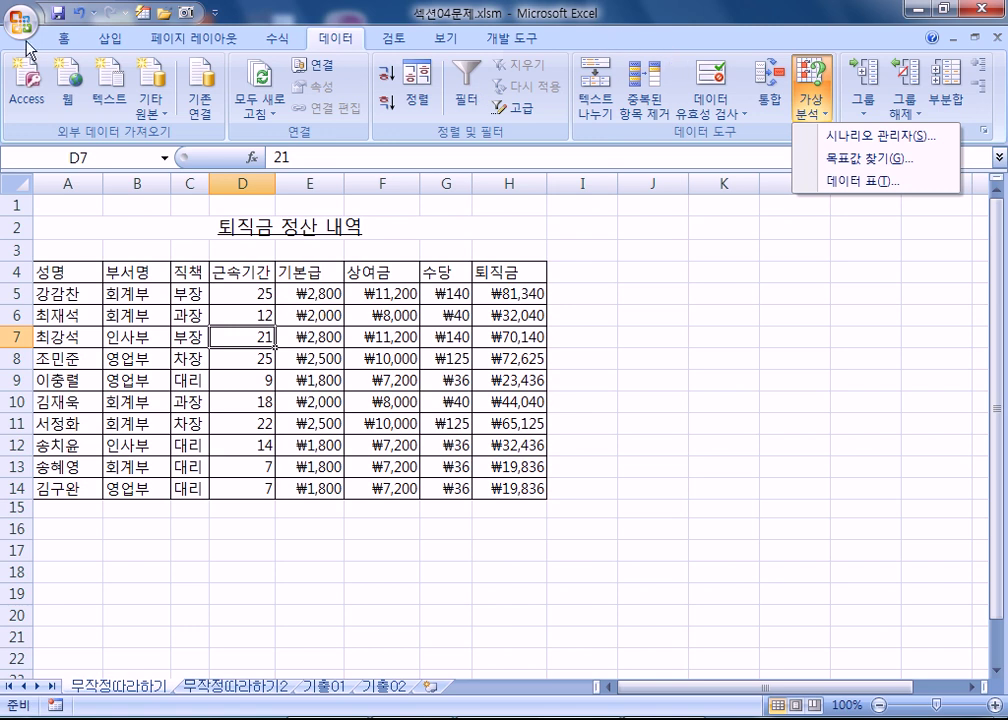
pyautogui.click(64, 42)
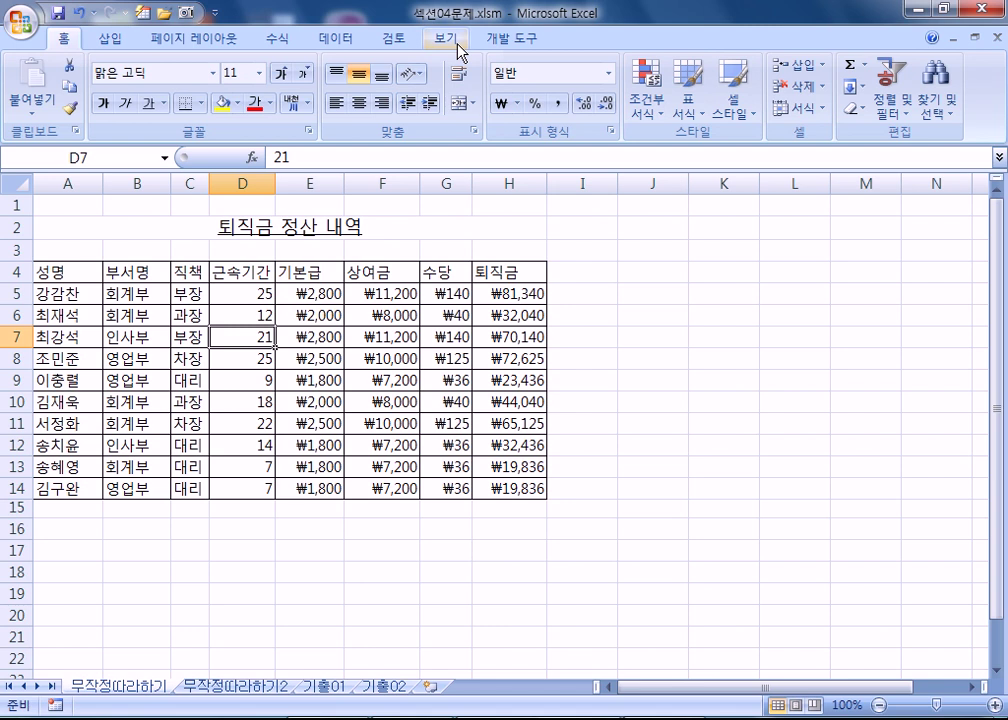
# Select cell E7 inside the 퇴직금 정산 내역 table and turn on filtering for the table
pyautogui.click(346, 42)
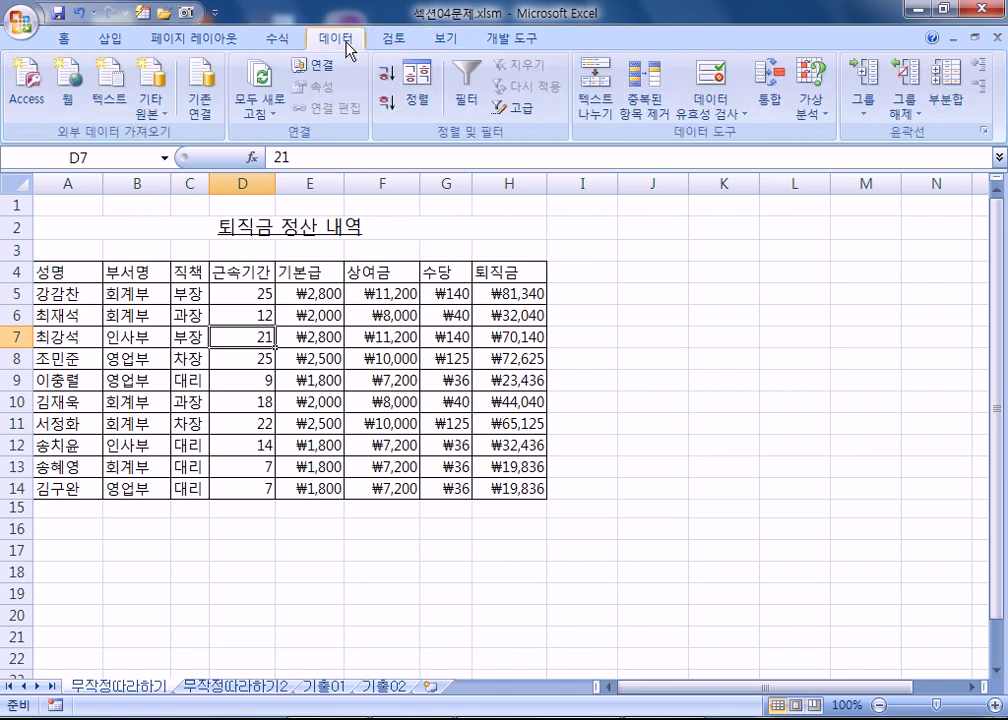
pyautogui.click(728, 295)
pyautogui.moveTo(720, 337); pyautogui.dragTo(783, 423)
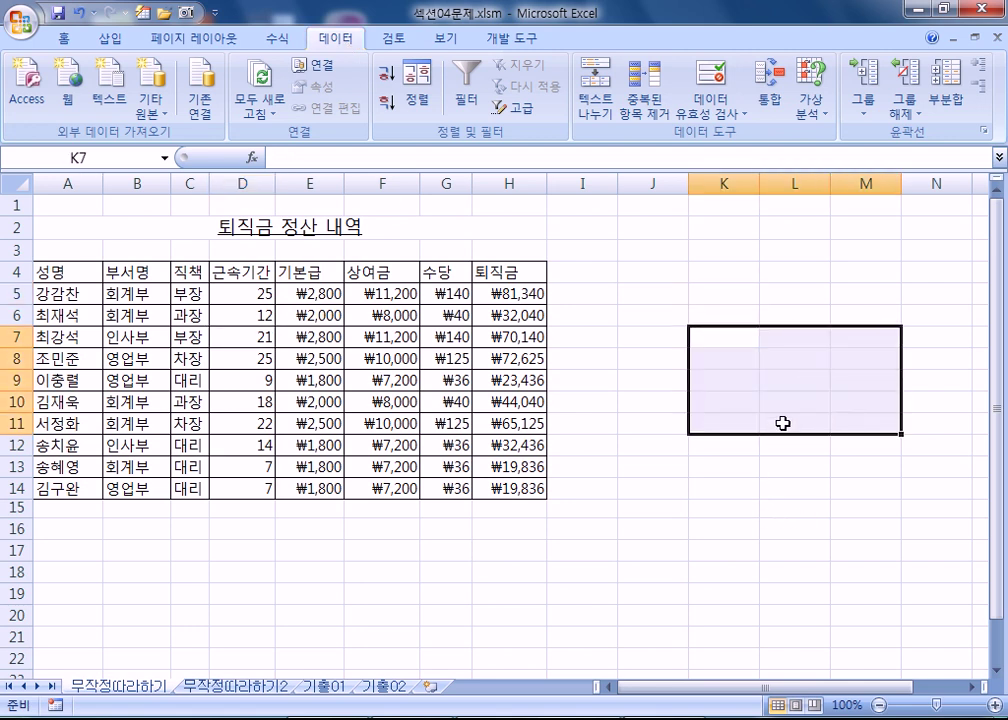
pyautogui.click(765, 400)
pyautogui.moveTo(202, 318); pyautogui.dragTo(394, 422)
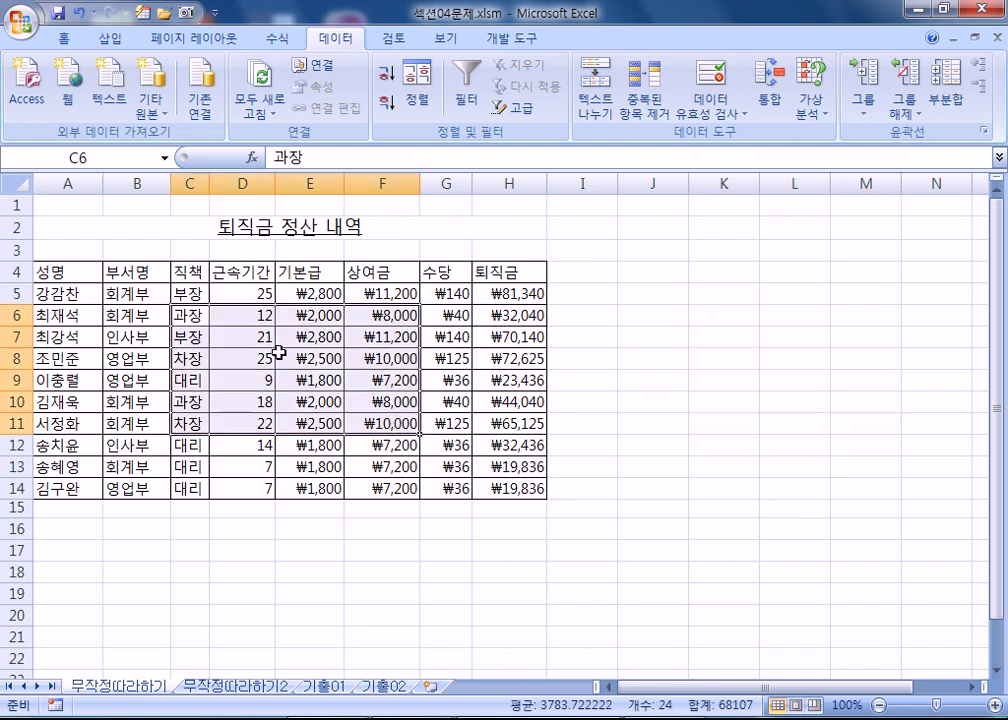
pyautogui.click(279, 353)
pyautogui.moveTo(140, 292); pyautogui.dragTo(490, 445)
pyautogui.click(277, 339)
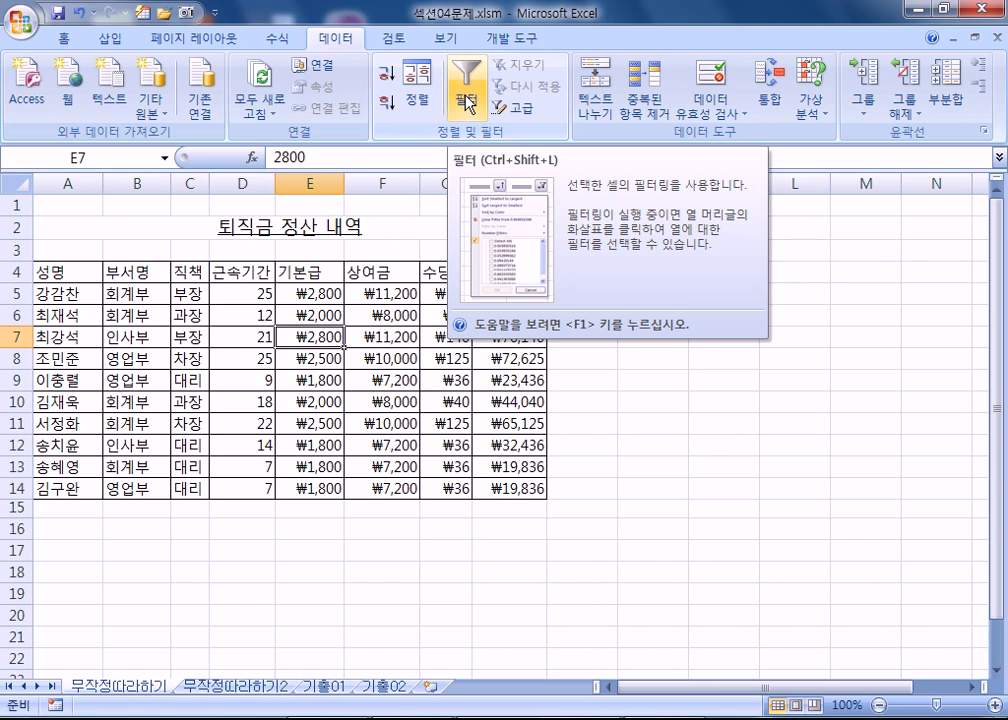
pyautogui.click(466, 100)
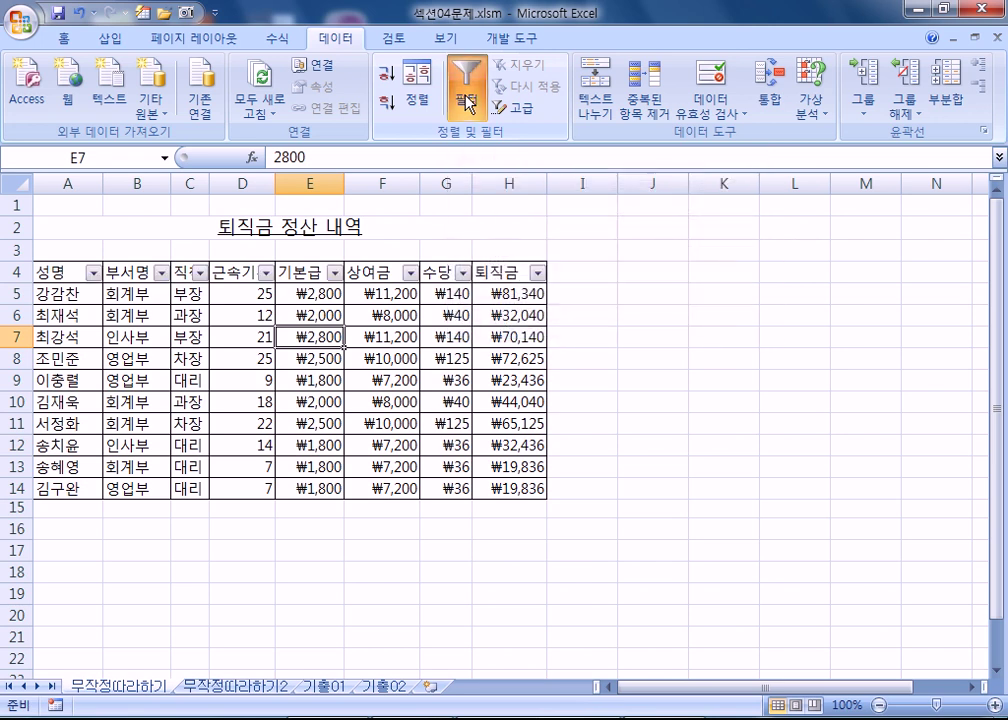
# Toggle the table's filter off and on repeatedly, leaving it turned on
pyautogui.click(467, 101)
pyautogui.click(467, 101)
pyautogui.click(467, 101)
pyautogui.click(467, 101)
pyautogui.click(467, 101)
pyautogui.click(467, 101)
pyautogui.click(467, 101)
pyautogui.click(467, 101)
pyautogui.click(465, 102)
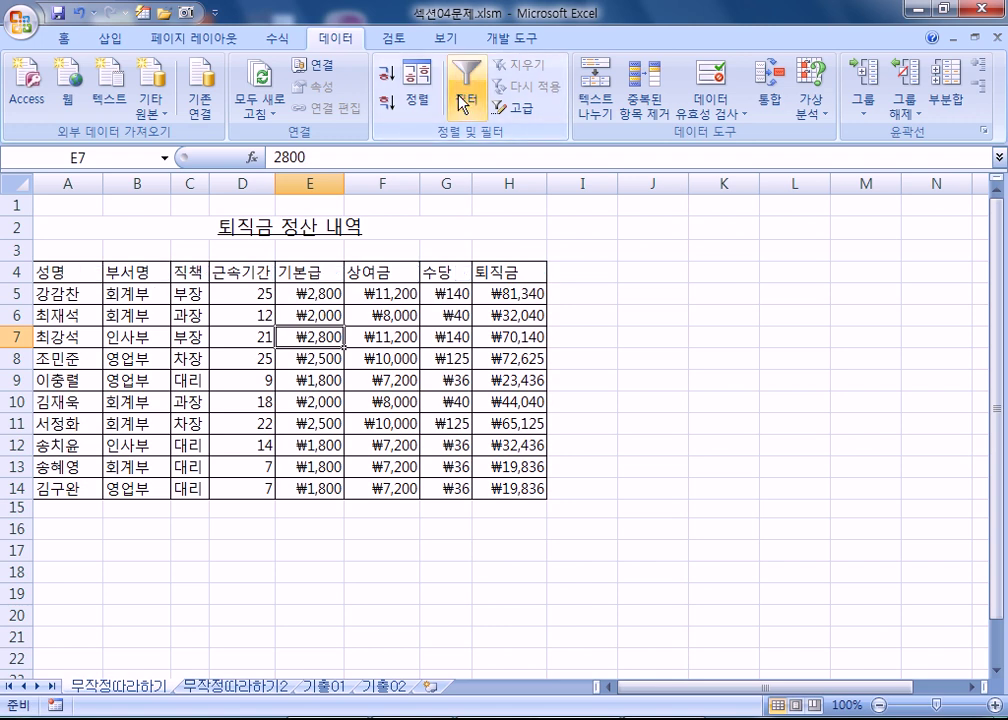
pyautogui.click(462, 101)
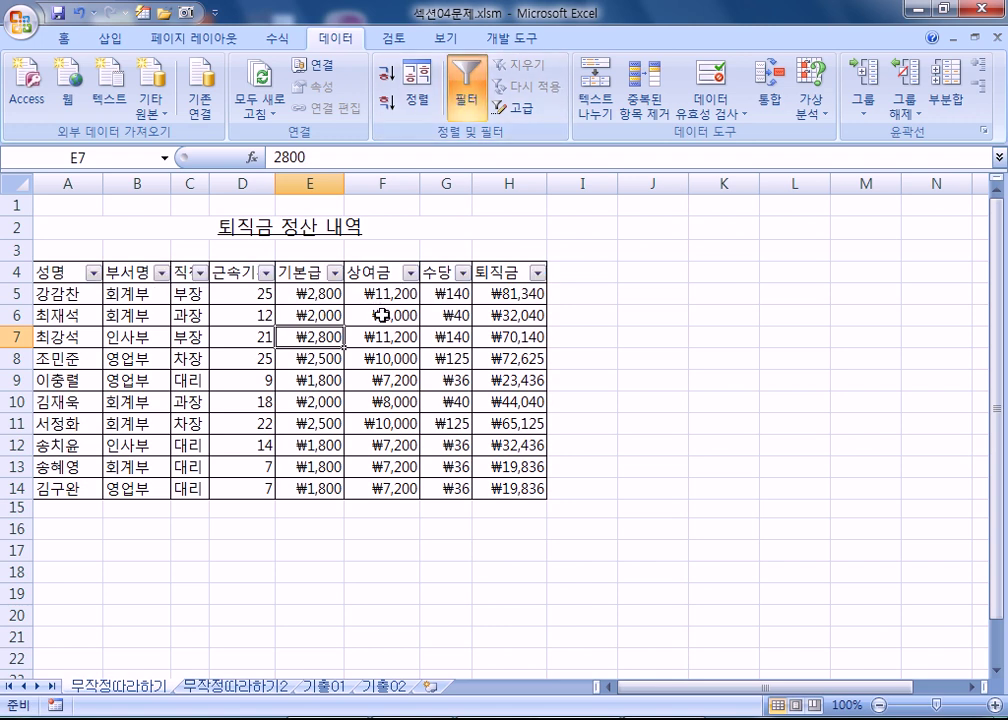
pyautogui.click(463, 101)
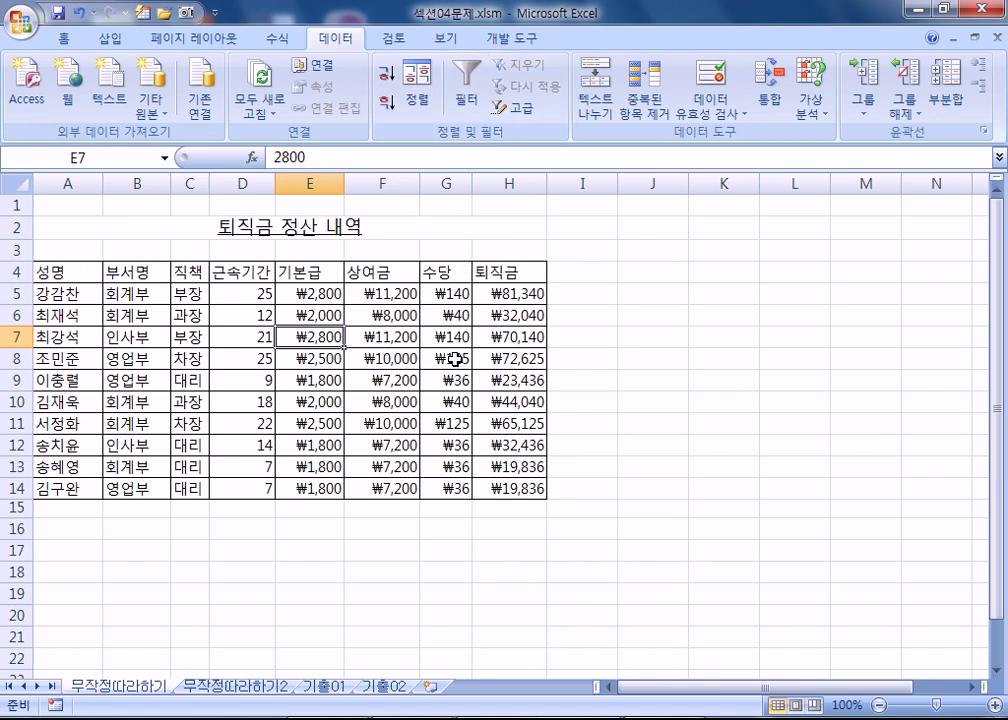
pyautogui.click(463, 98)
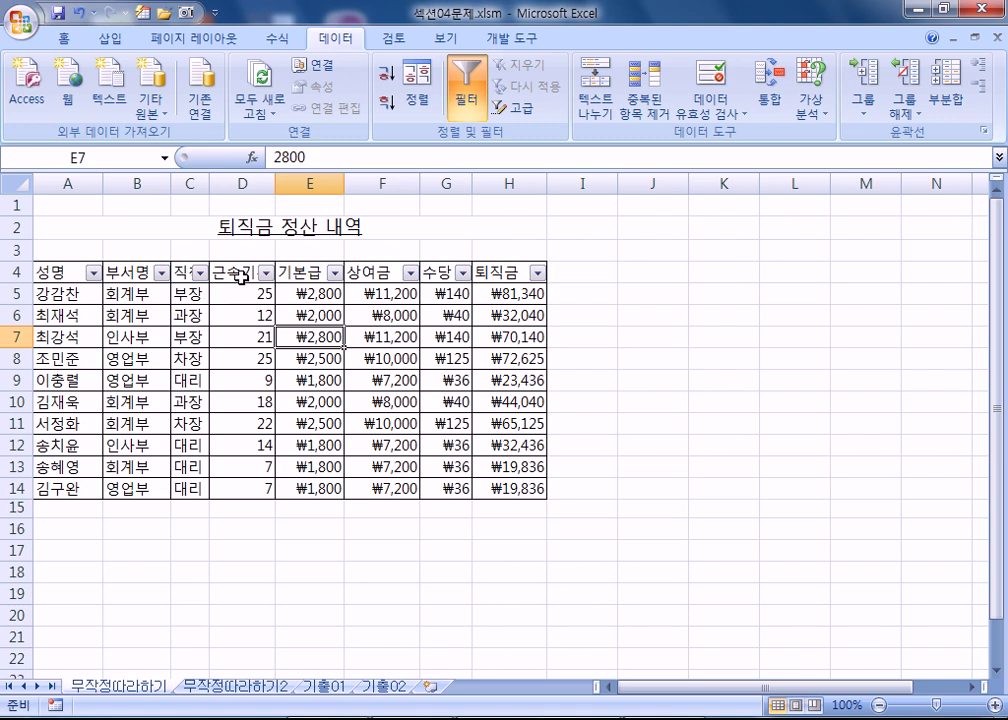
# Filter the 근속기간 column to values of 15 or more with the 크거나 같음 number filter
pyautogui.click(266, 273)
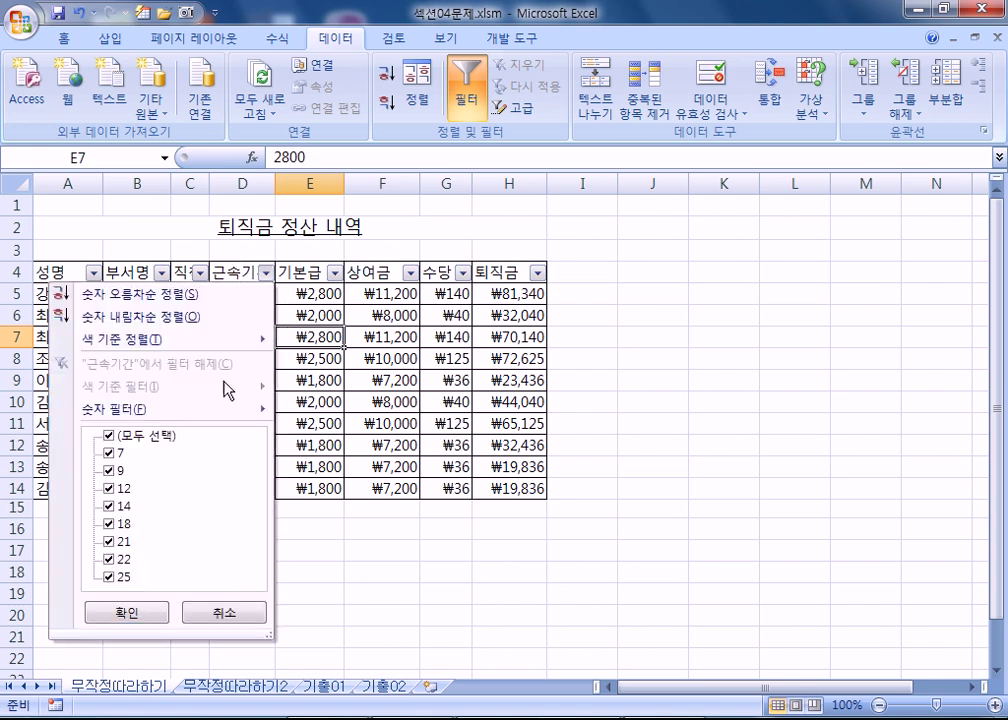
pyautogui.moveTo(204, 414)
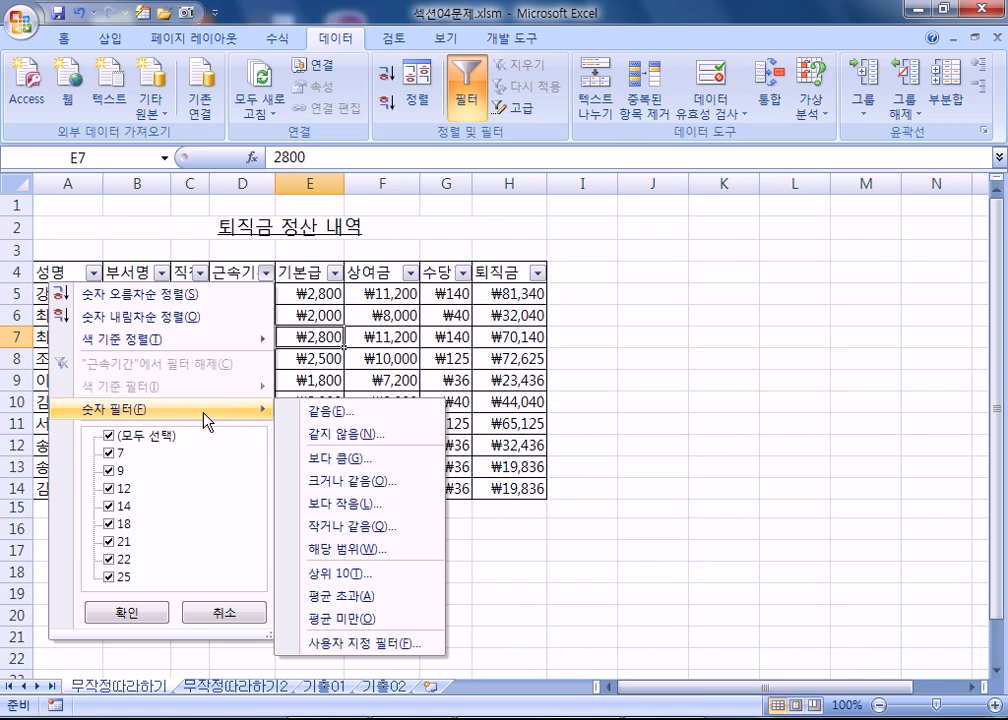
pyautogui.click(331, 484)
pyautogui.write('15')
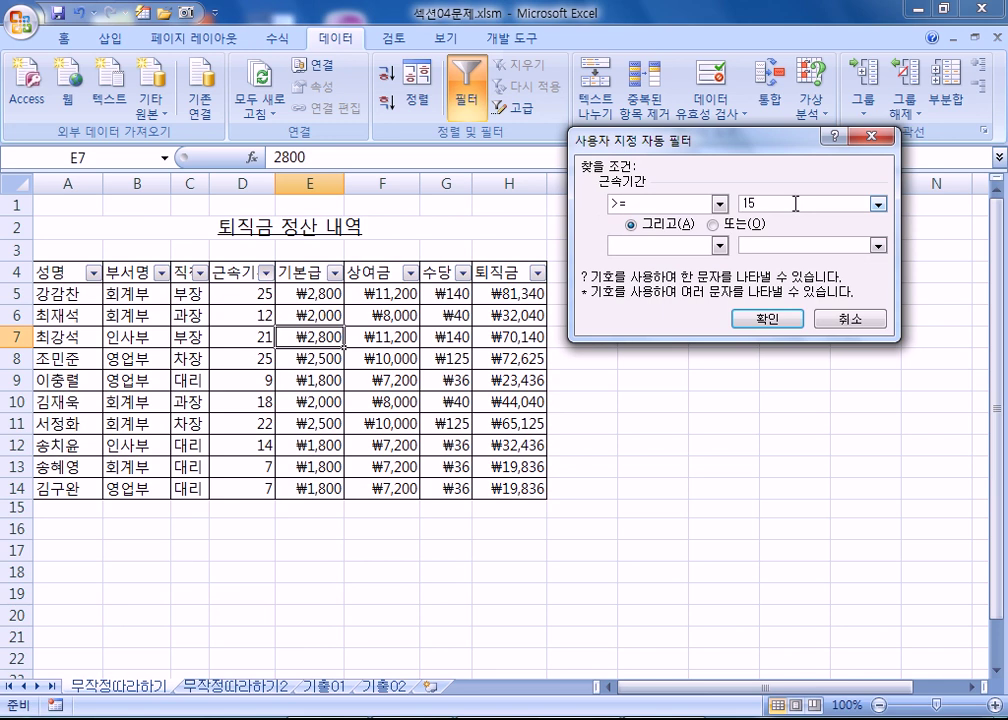
pyautogui.click(775, 318)
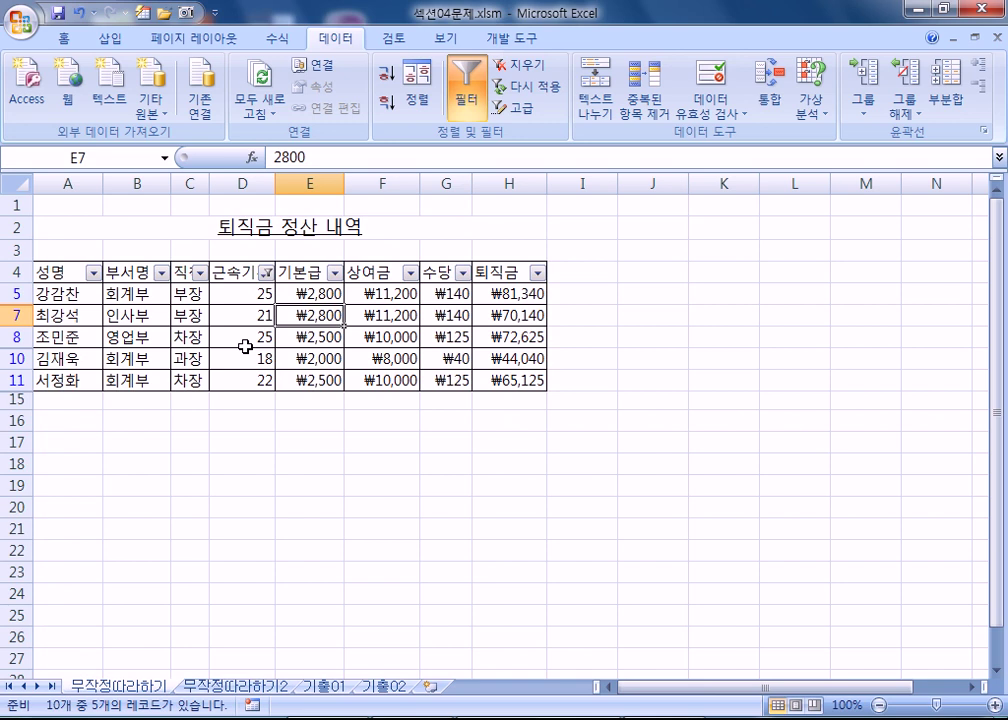
pyautogui.click(157, 482)
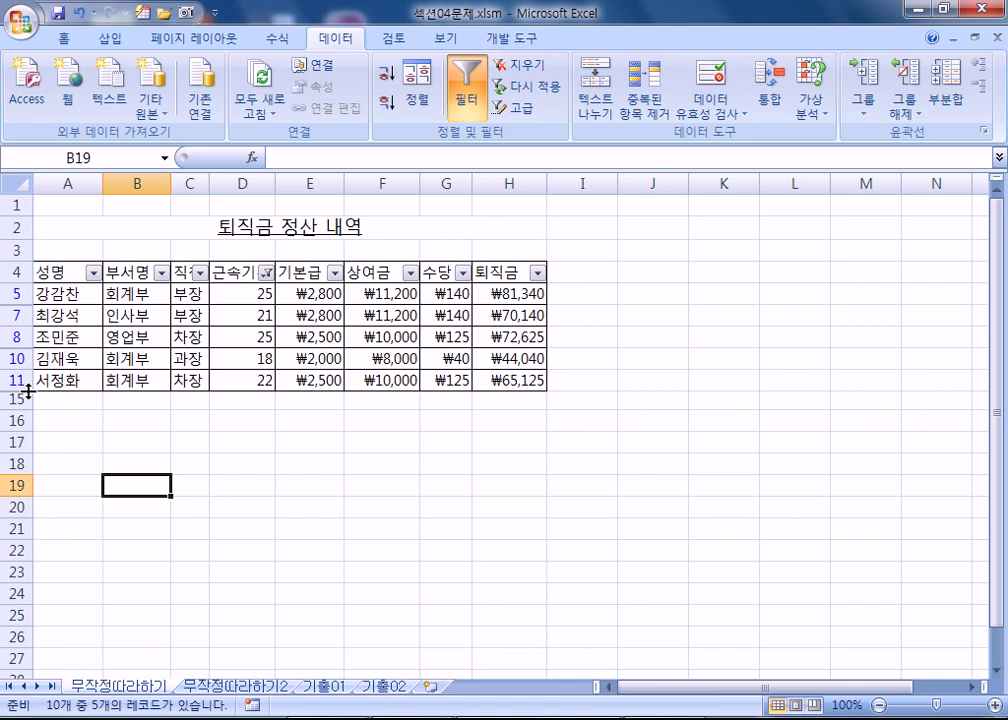
pyautogui.click(235, 315)
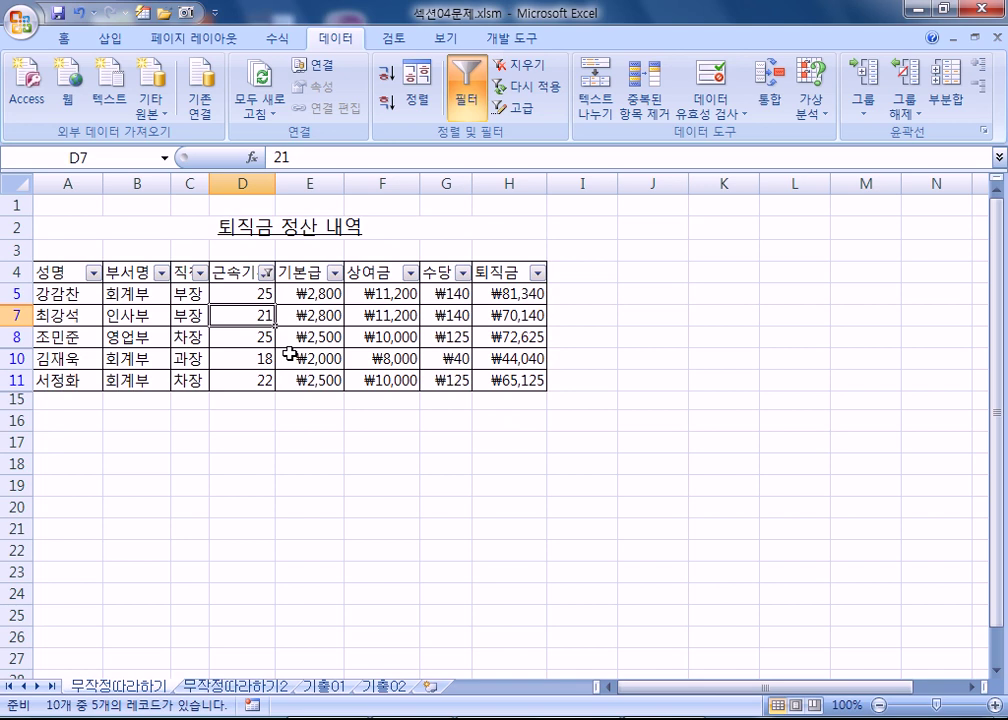
# Filter the 퇴직금 column to values of 50000 or less with the 작거나 같음 number filter
pyautogui.click(538, 273)
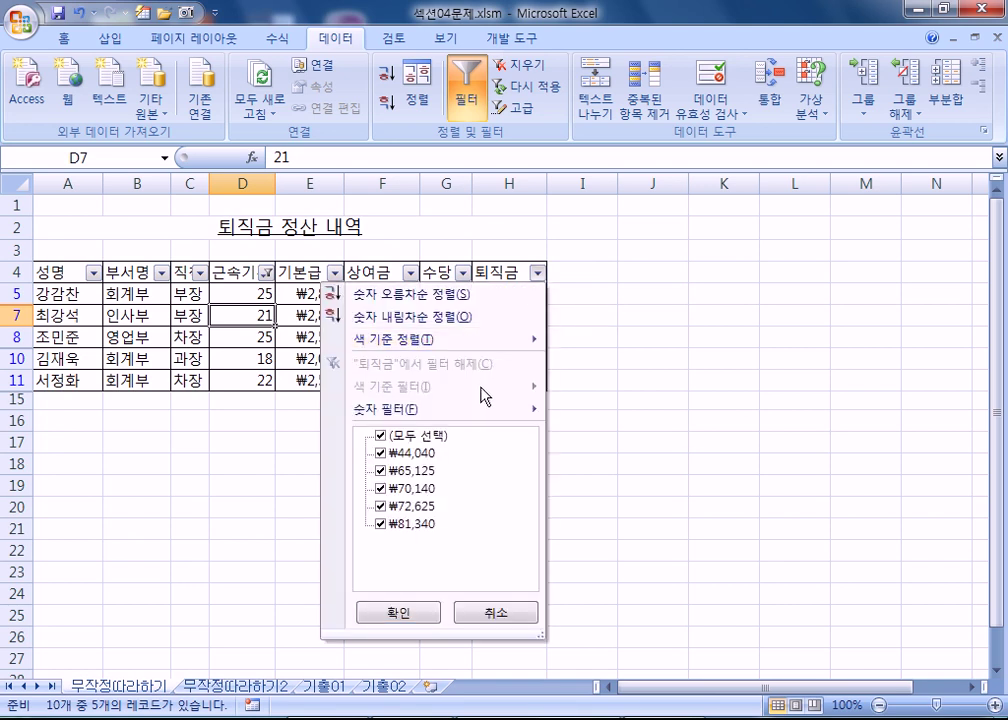
pyautogui.moveTo(480, 418)
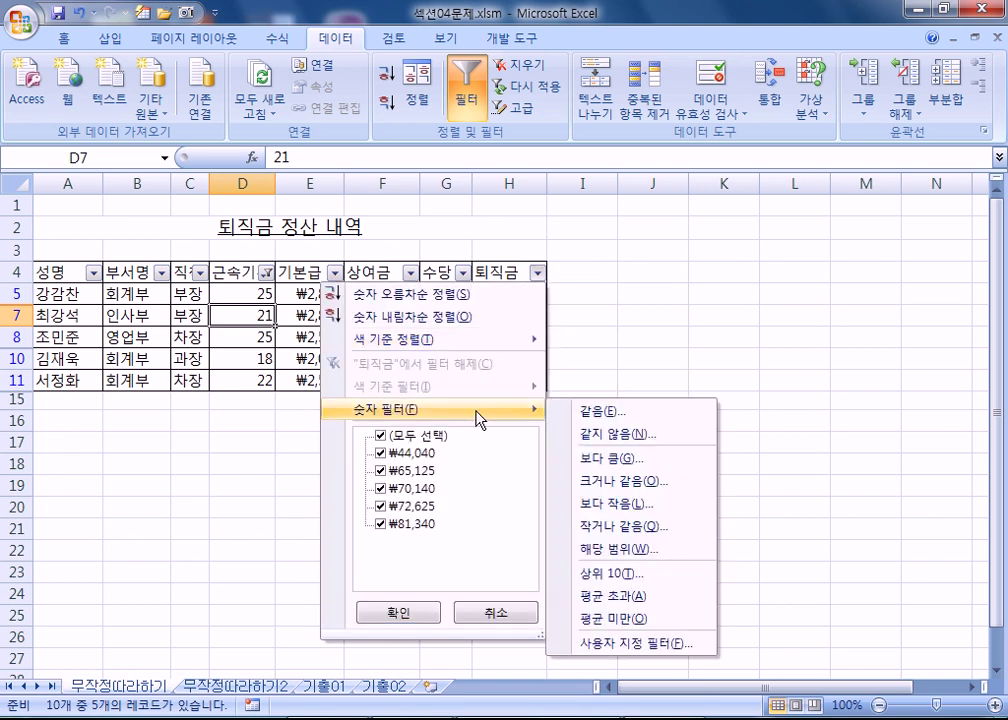
pyautogui.click(628, 526)
pyautogui.write('50000')
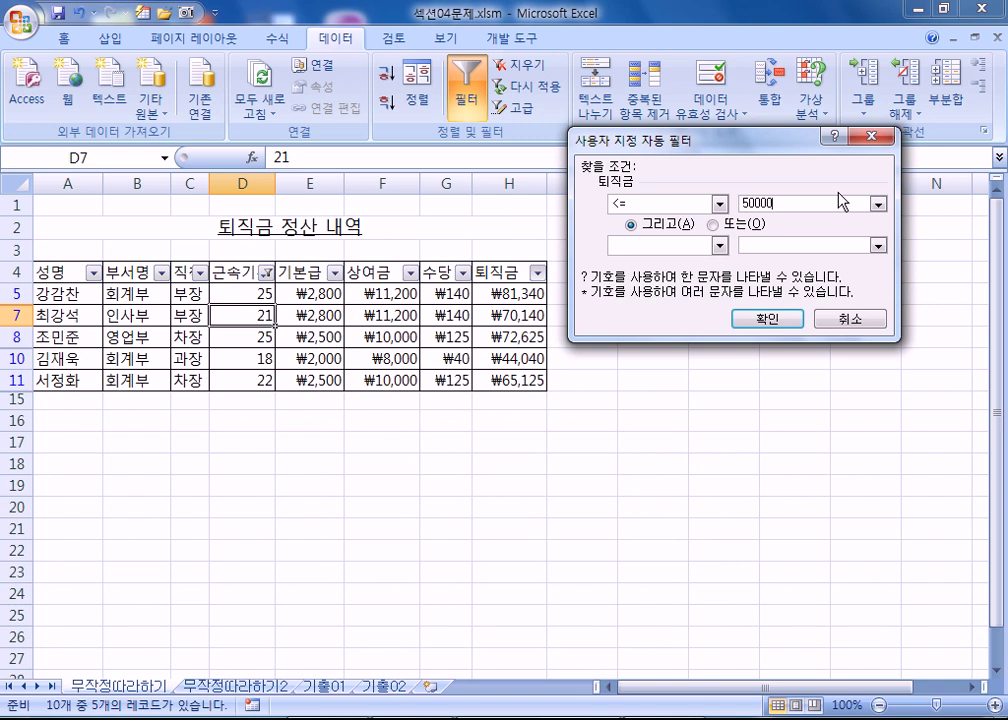
pyautogui.click(778, 322)
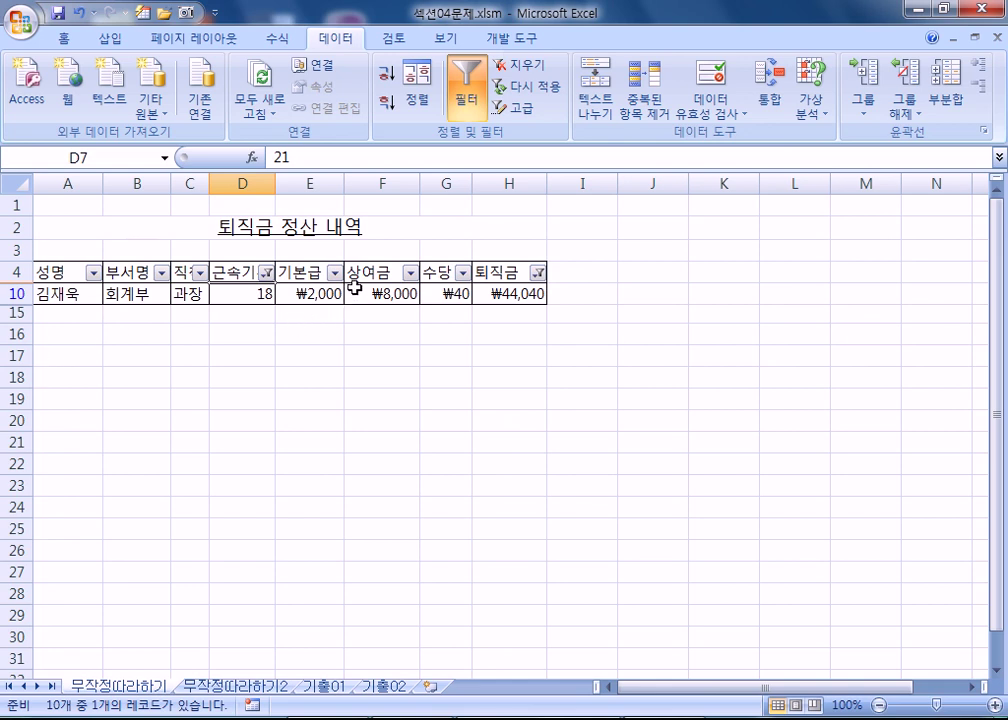
pyautogui.click(355, 294)
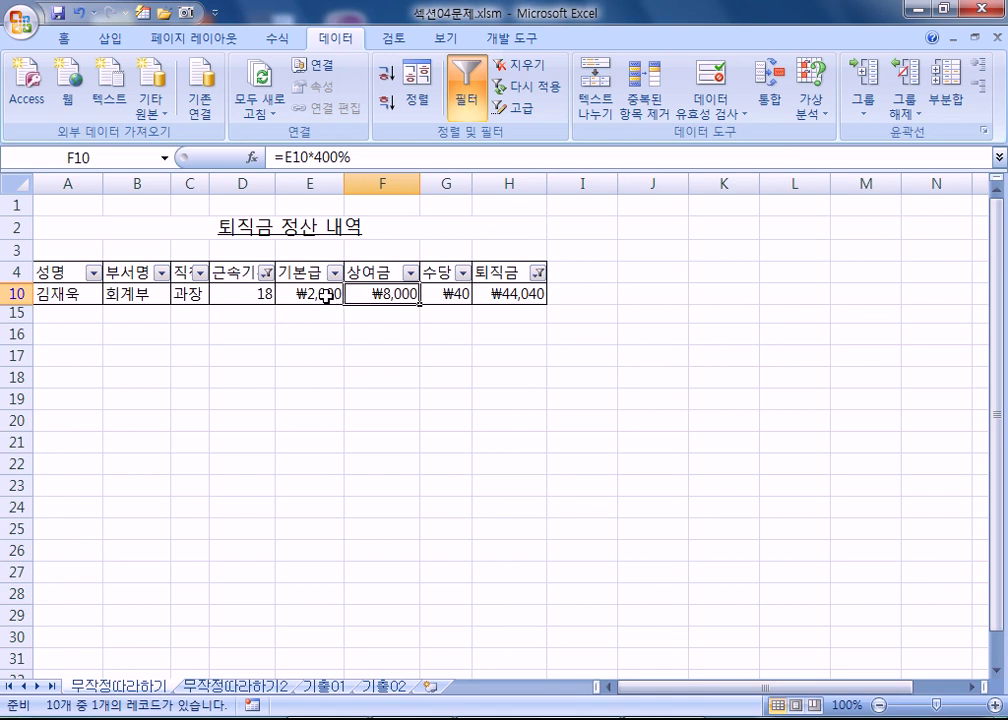
# Clear the 근속기간 and 퇴직금 filter conditions and switch the table's filter off and on again
pyautogui.click(527, 69)
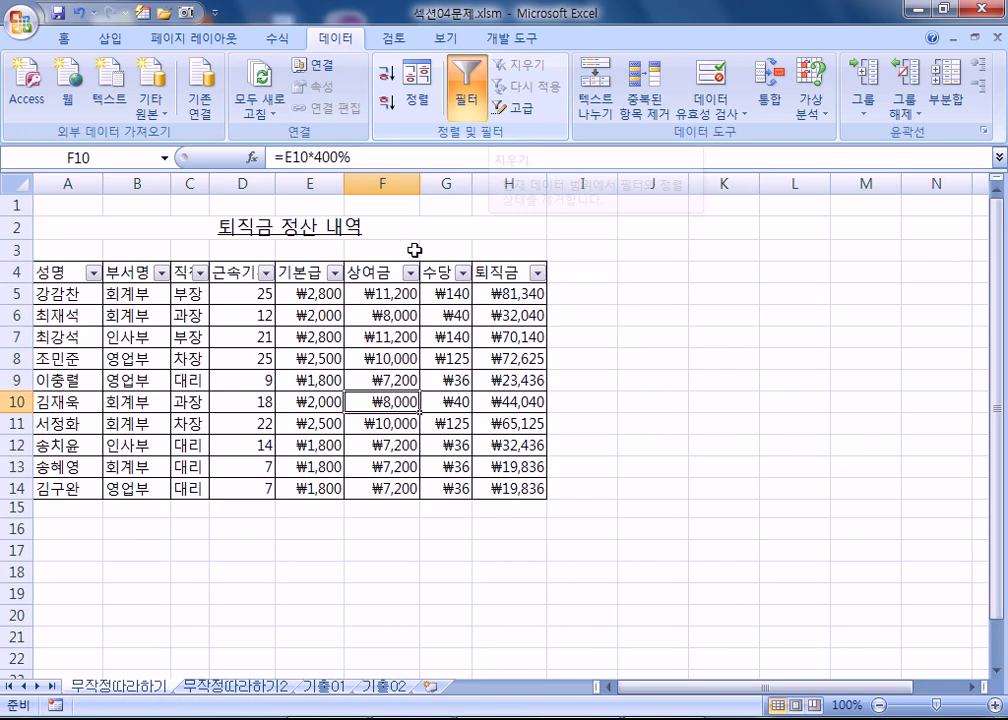
pyautogui.click(462, 90)
pyautogui.click(468, 91)
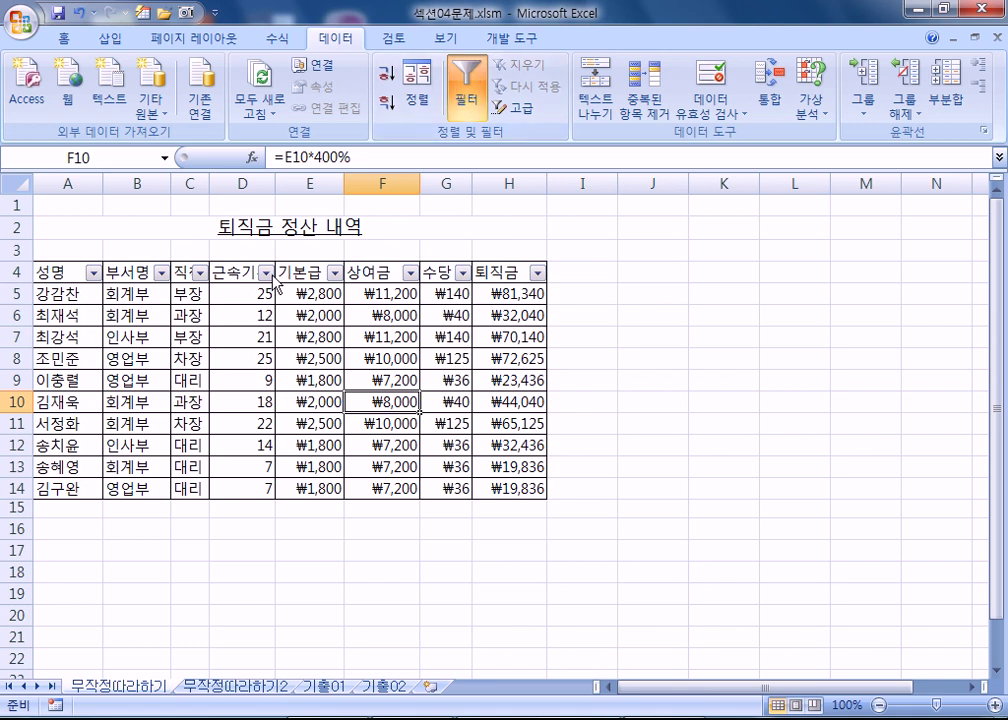
# Try excluding 7, 9, 12 and 14 from the 근속기간 filter list and reselect all values
pyautogui.click(267, 274)
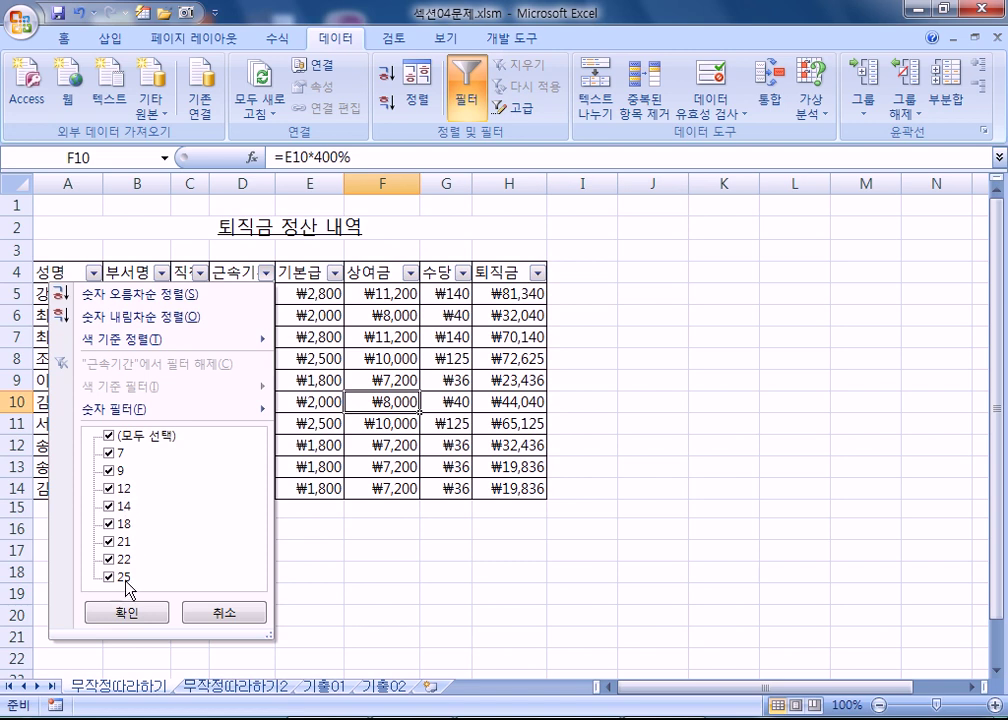
pyautogui.click(110, 455)
pyautogui.click(110, 470)
pyautogui.click(110, 488)
pyautogui.click(110, 506)
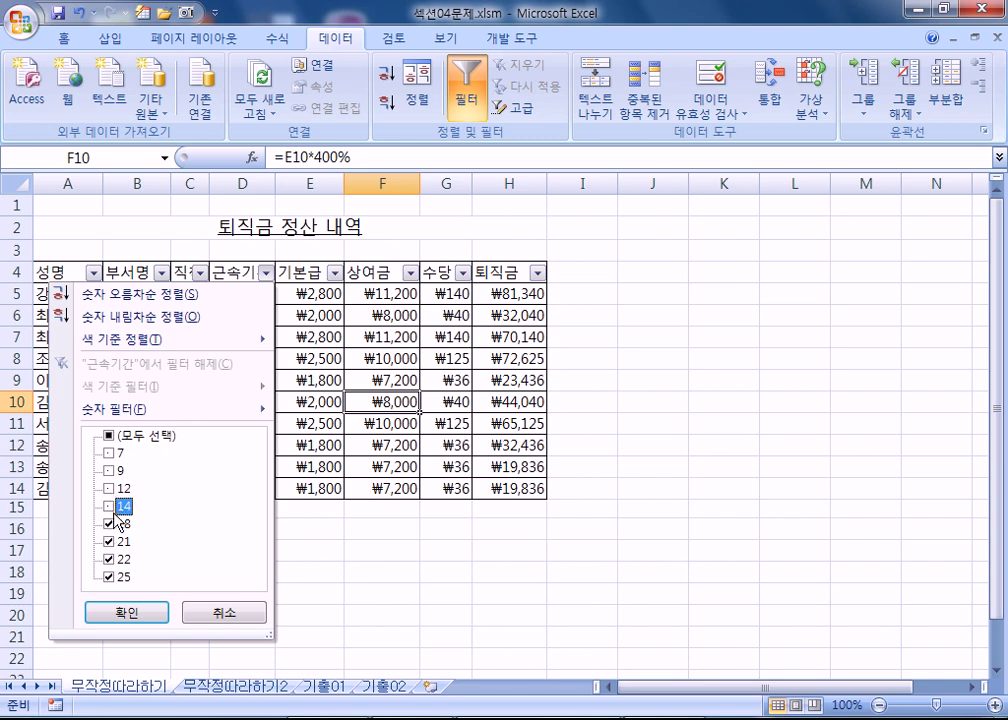
pyautogui.click(108, 436)
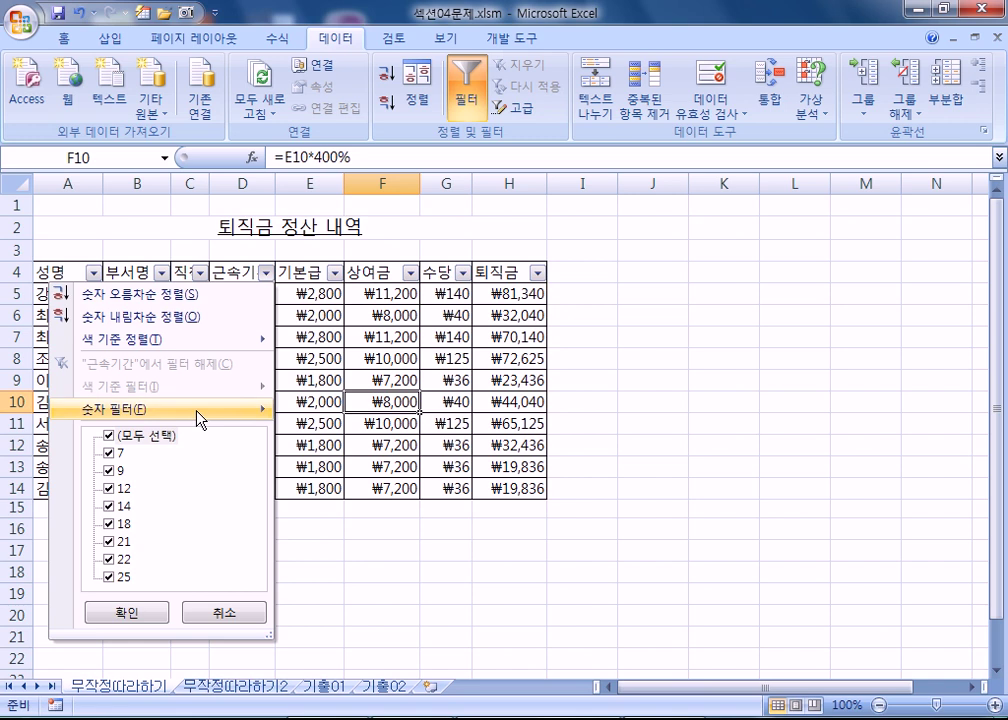
# Apply a 크거나 같음 number filter of 15 to the 근속기간 column
pyautogui.moveTo(199, 413)
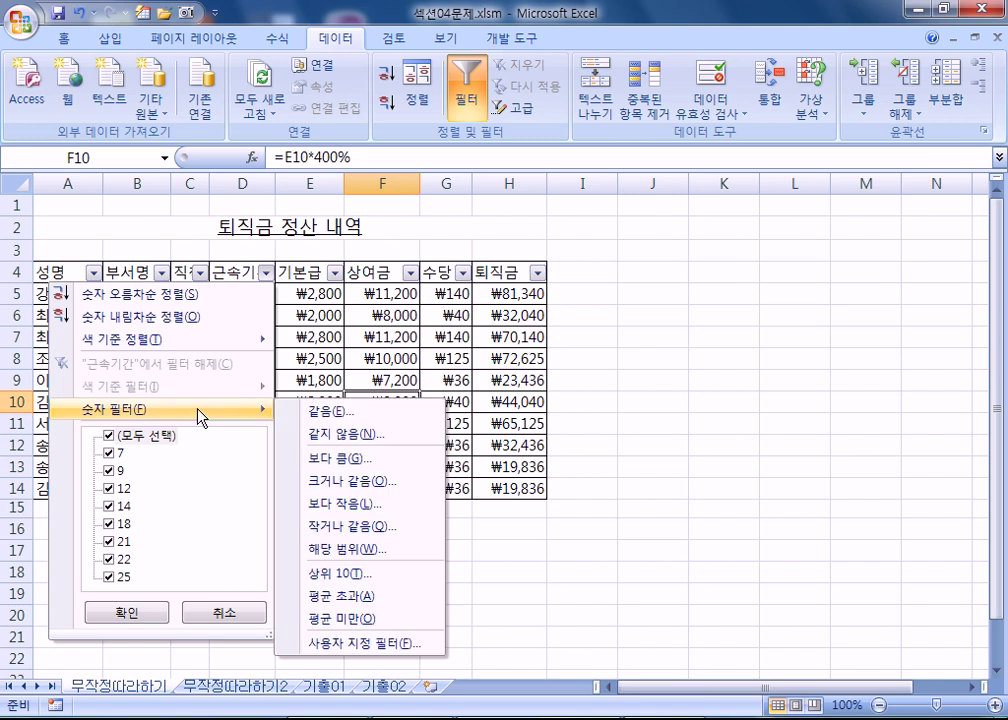
pyautogui.click(351, 484)
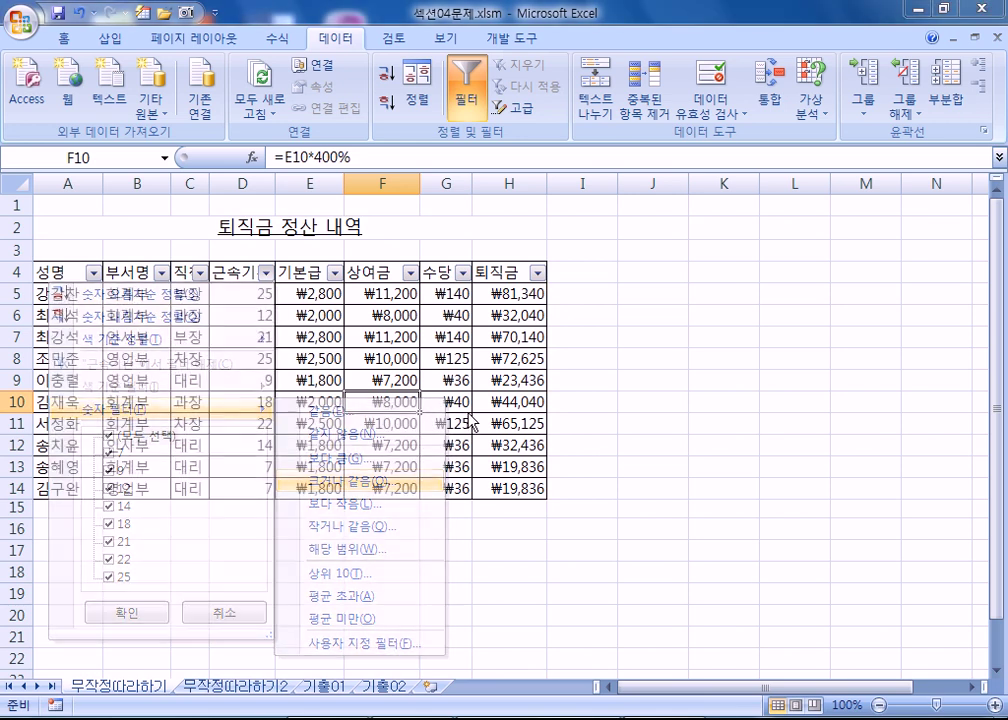
pyautogui.write('15')
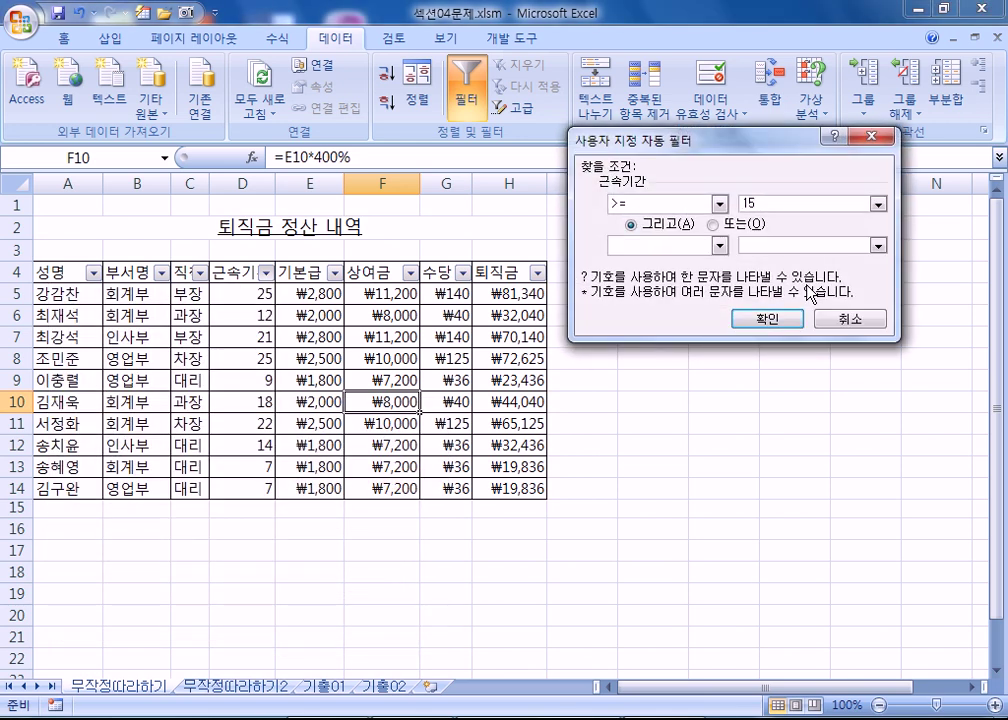
pyautogui.click(767, 319)
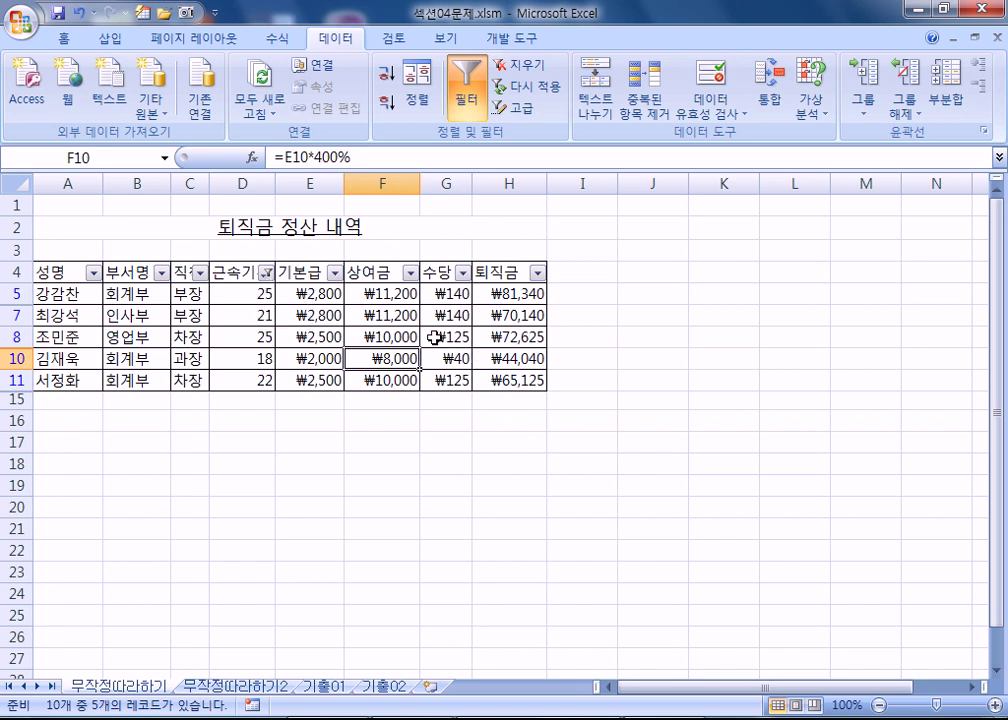
# Apply a 작거나 같음 number filter of 50000 to the 퇴직금 column
pyautogui.click(538, 273)
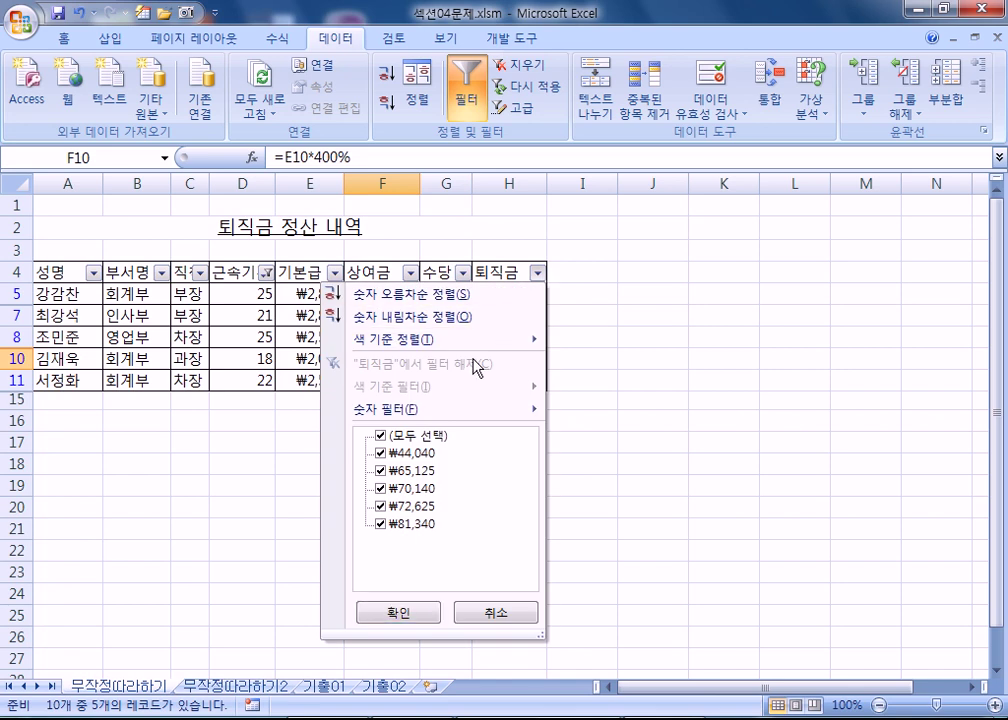
pyautogui.moveTo(449, 415)
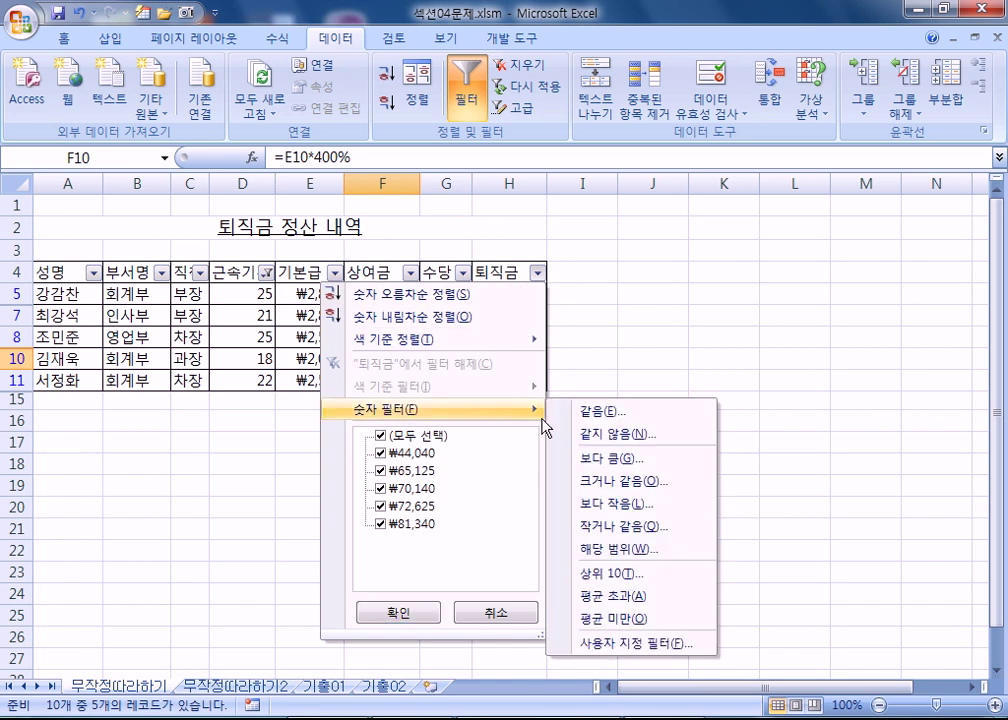
pyautogui.click(622, 530)
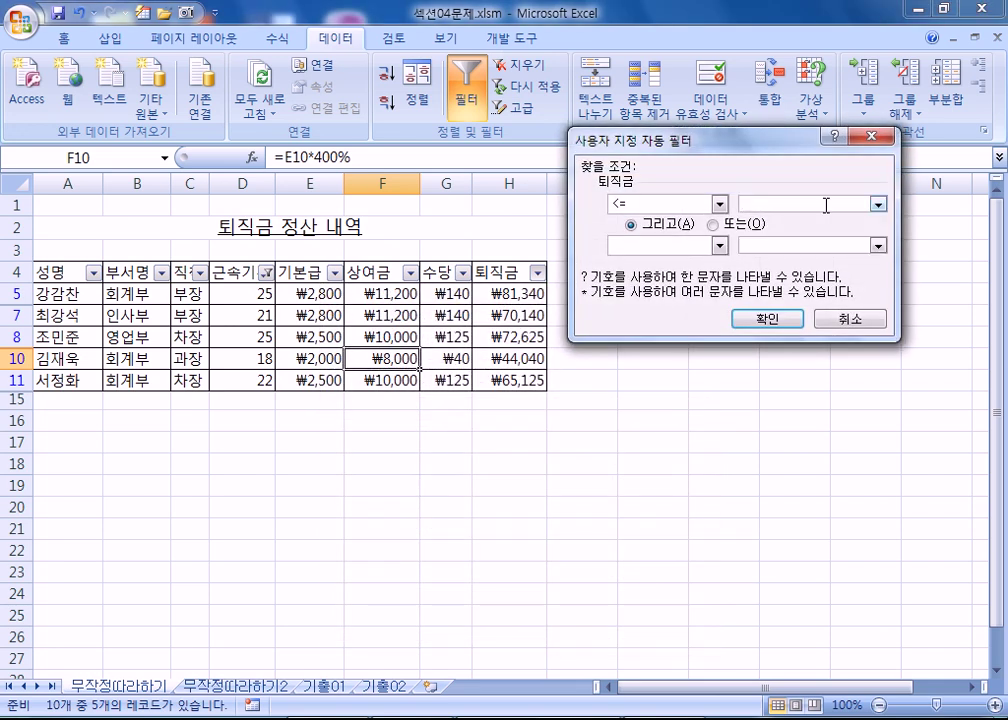
pyautogui.write('50000')
pyautogui.click(768, 319)
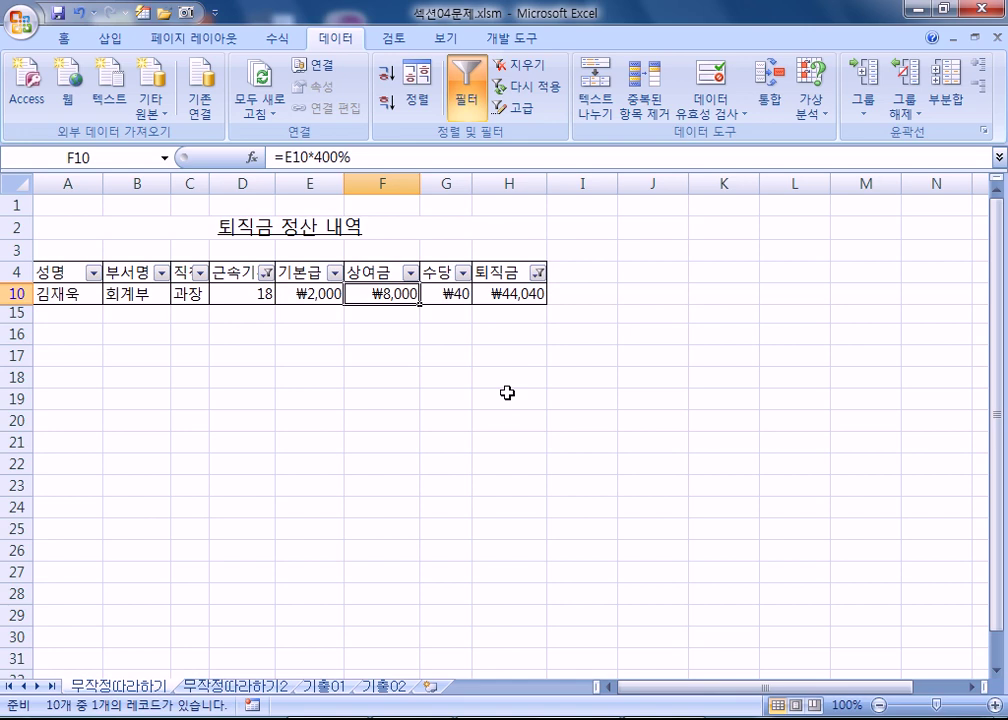
# View the table on the 무작정따라하기2 sheet and return to the 무작정따라하기 sheet
pyautogui.click(268, 688)
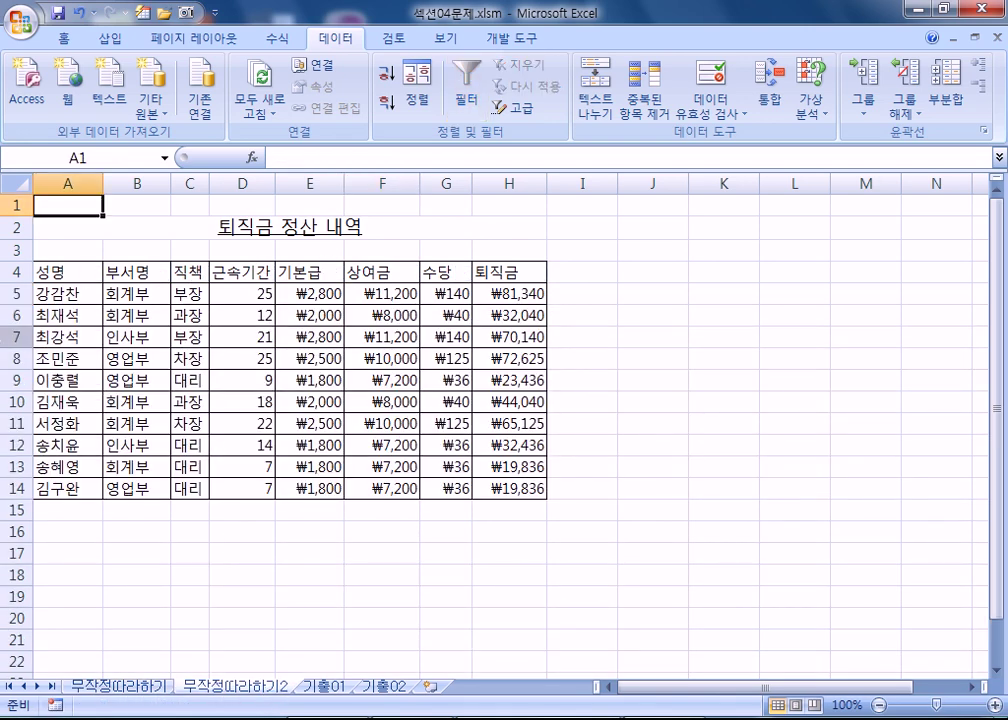
pyautogui.click(145, 688)
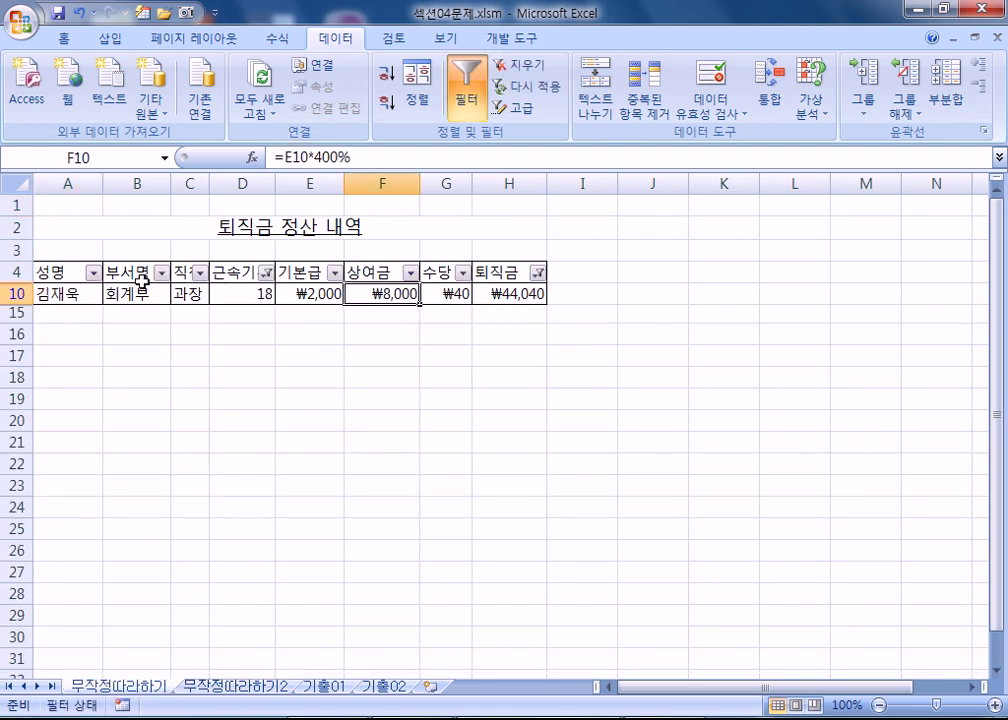
# Copy the filtered 퇴직금 정산 내역 table with its headings and paste it starting at cell A25
pyautogui.moveTo(67, 272); pyautogui.dragTo(497, 293)
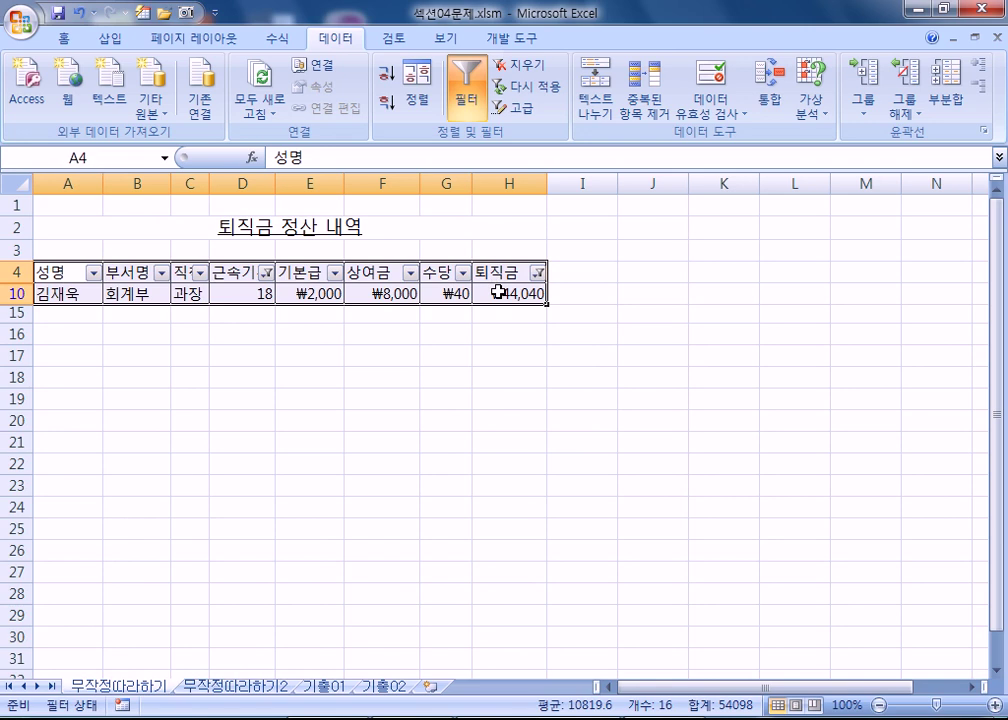
pyautogui.hotkey('ctrl', 'c')
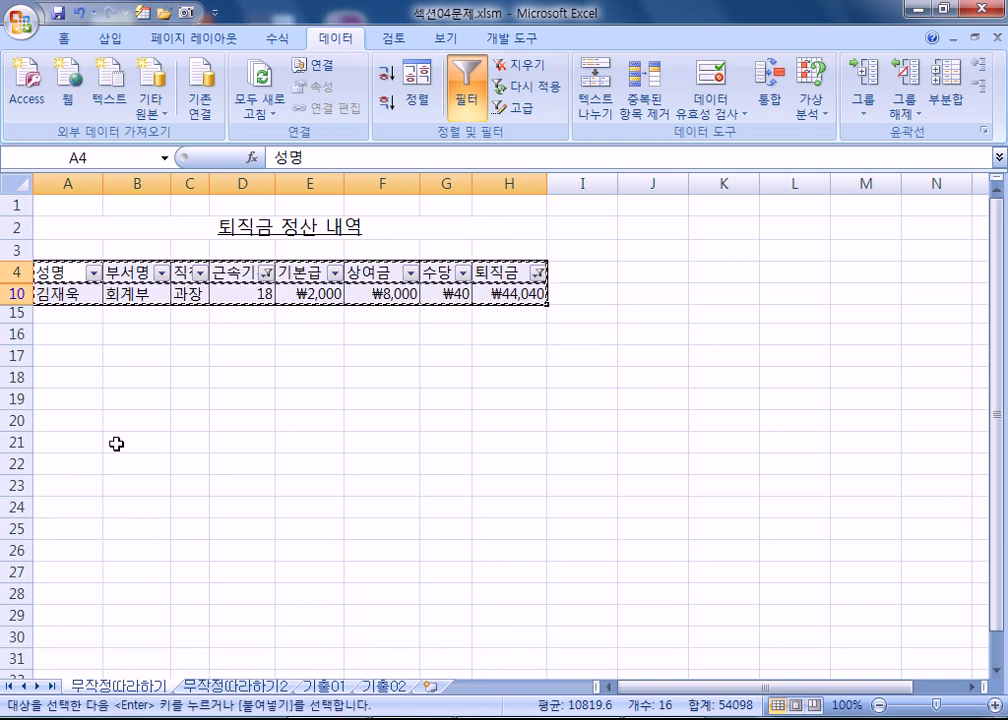
pyautogui.click(69, 529)
pyautogui.hotkey('ctrl', 'v')
pyautogui.scroll(-2, 263, 580)
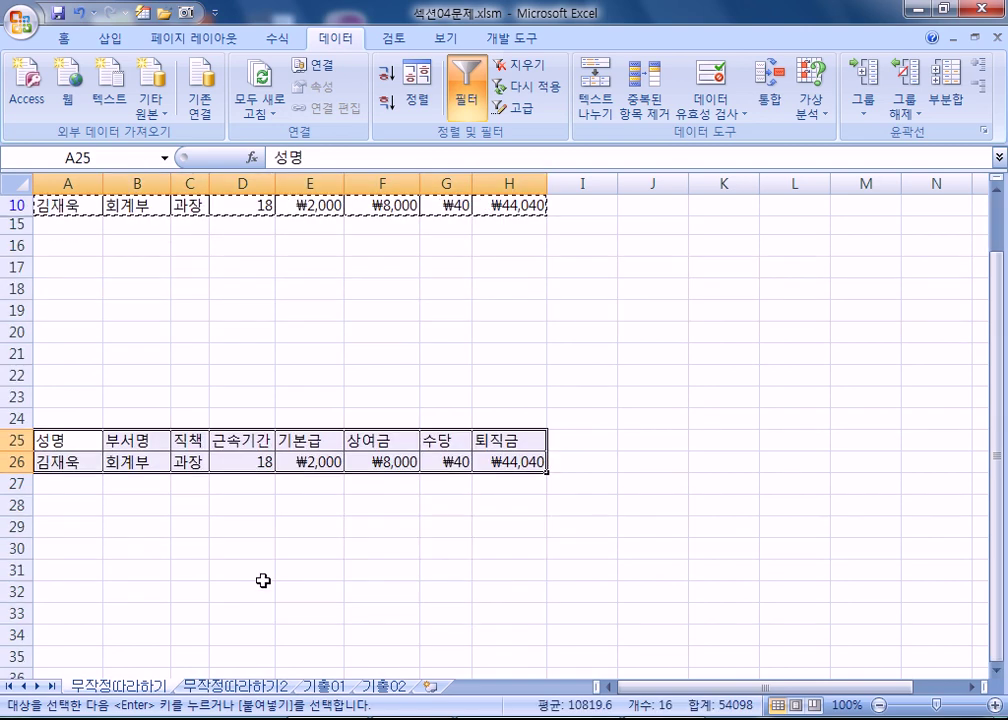
pyautogui.click(242, 527)
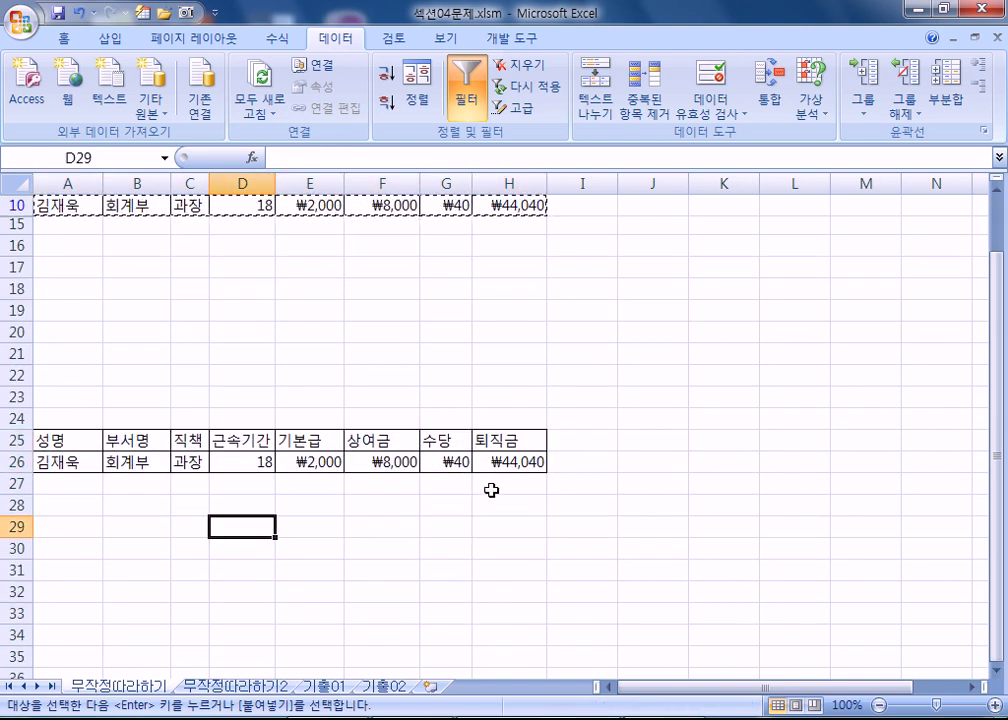
# Clear the copy marquee and compare the filtered table from A4 with the pasted copy in A25:H26
pyautogui.scroll(3, 454, 497)
pyautogui.moveTo(67, 267); pyautogui.dragTo(531, 293)
pyautogui.press('Escape')
pyautogui.scroll(-2, 62, 463)
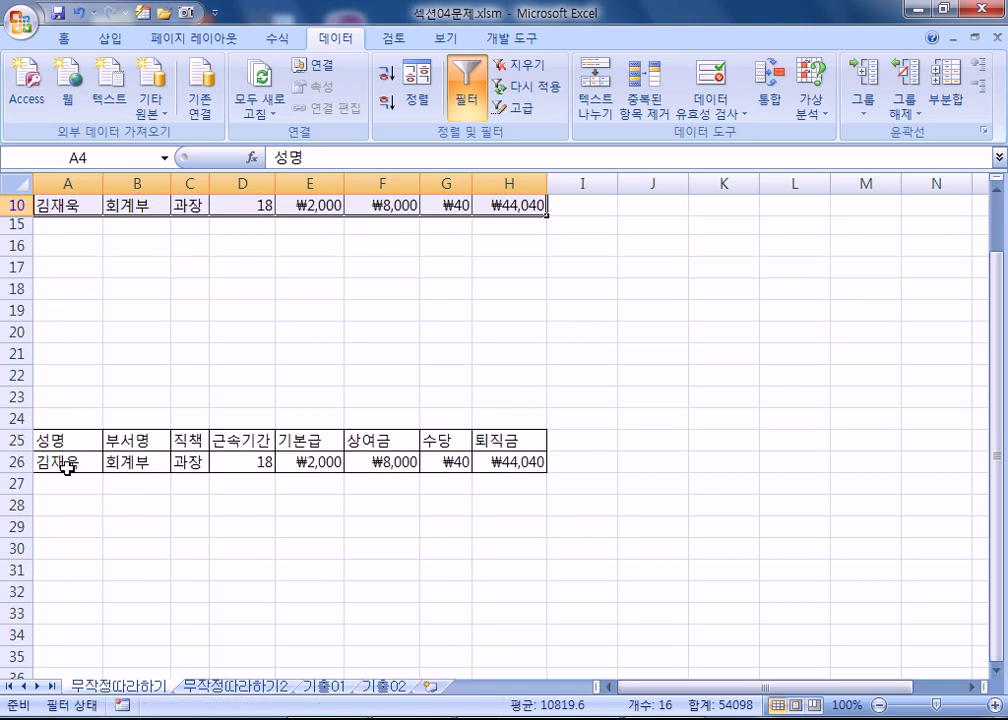
pyautogui.moveTo(72, 441); pyautogui.dragTo(510, 463)
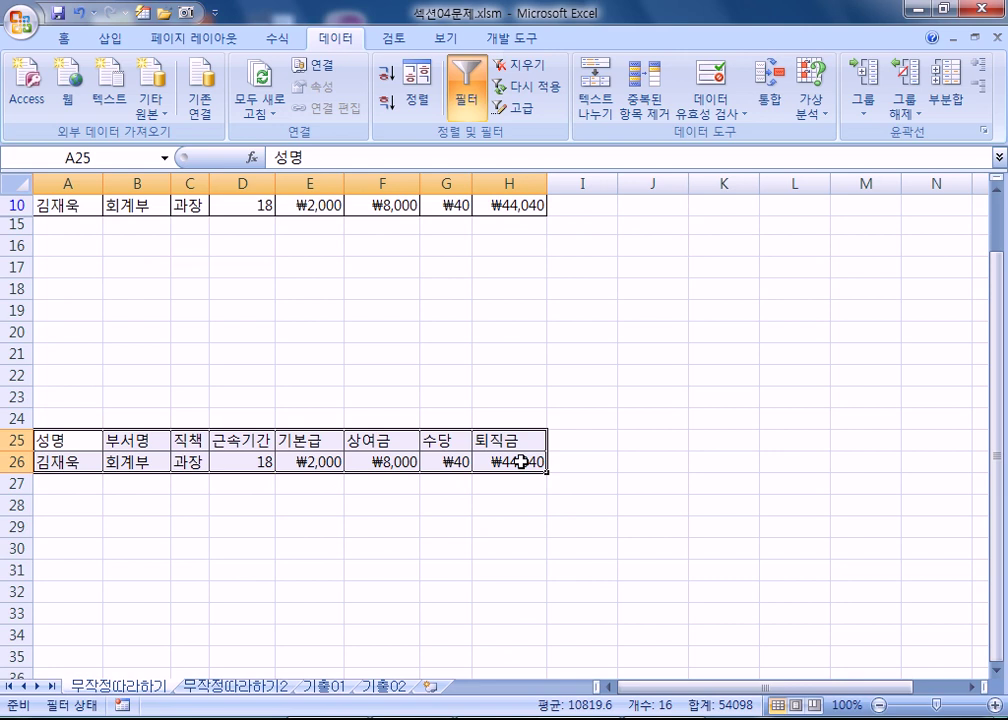
pyautogui.click(137, 332)
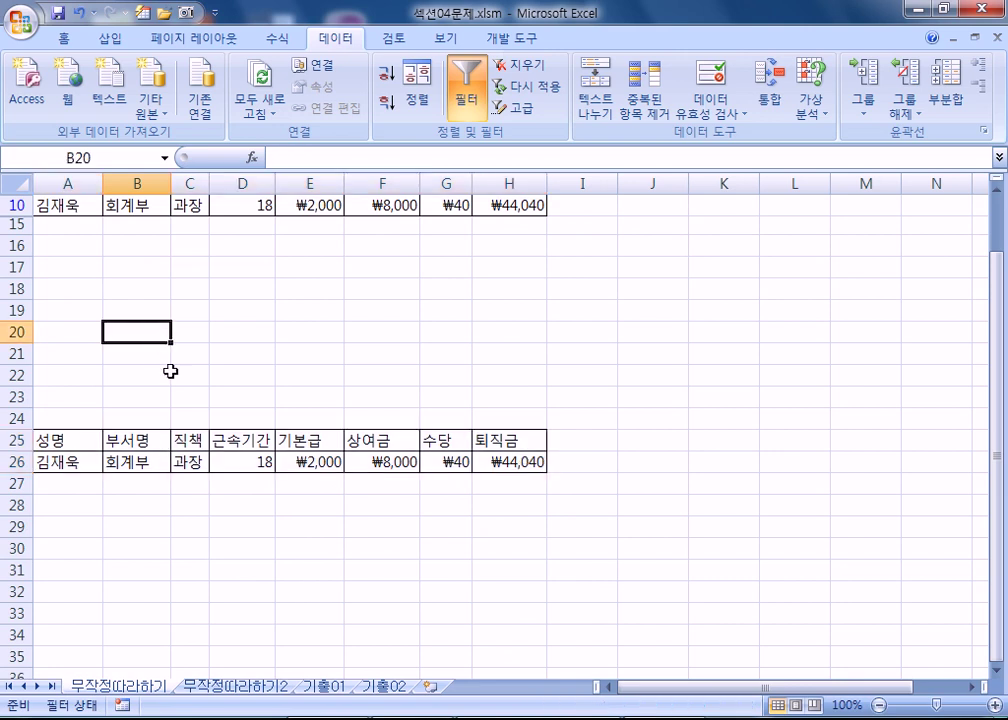
# Switch to the 무작정따라하기2 sheet and check the empty rows below its table
pyautogui.click(259, 690)
pyautogui.click(261, 318)
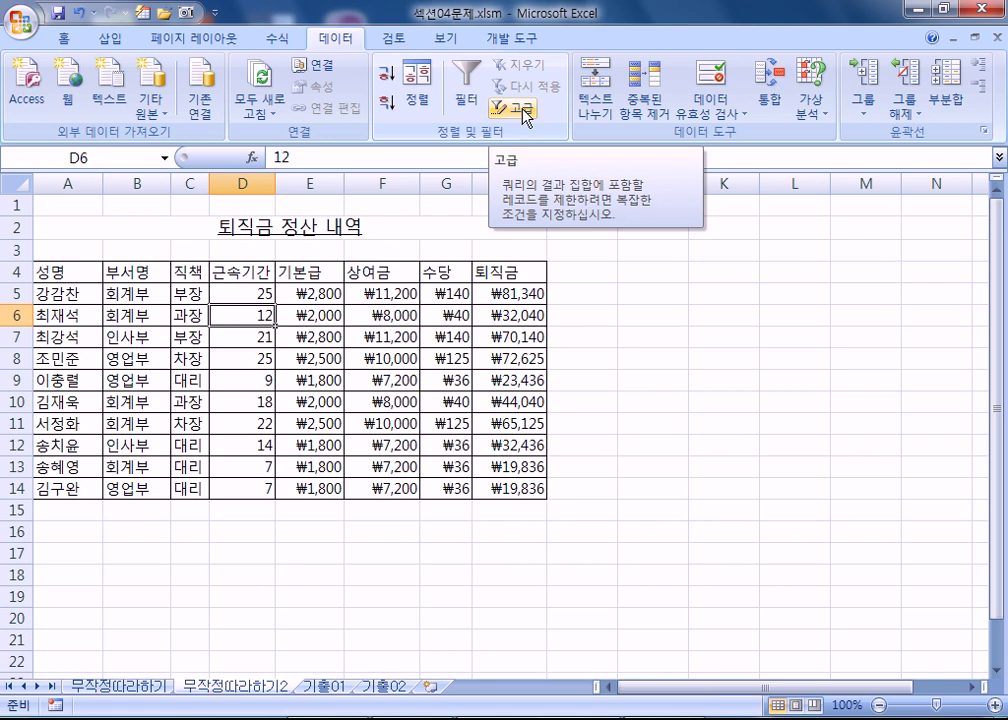
pyautogui.scroll(-4, 140, 410)
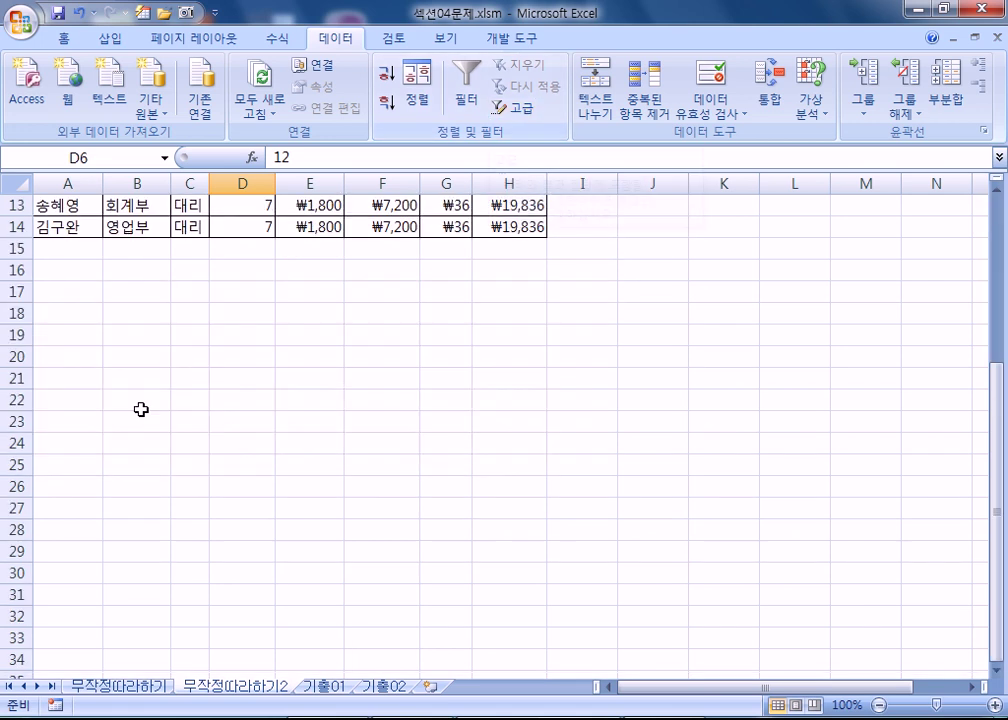
pyautogui.click(79, 447)
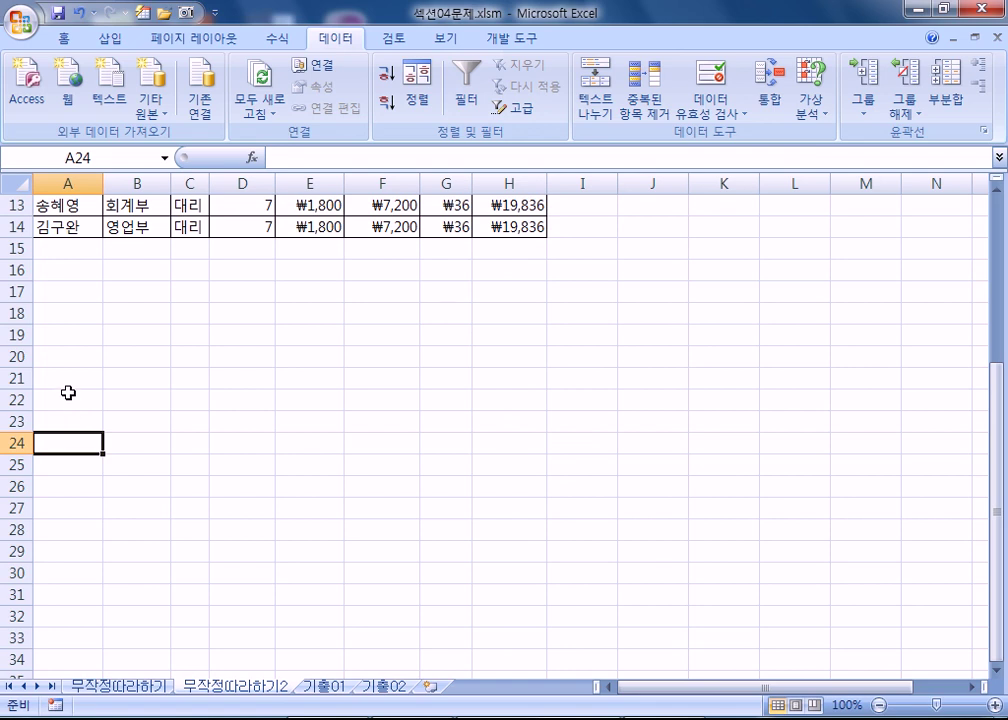
pyautogui.scroll(2, 120, 405)
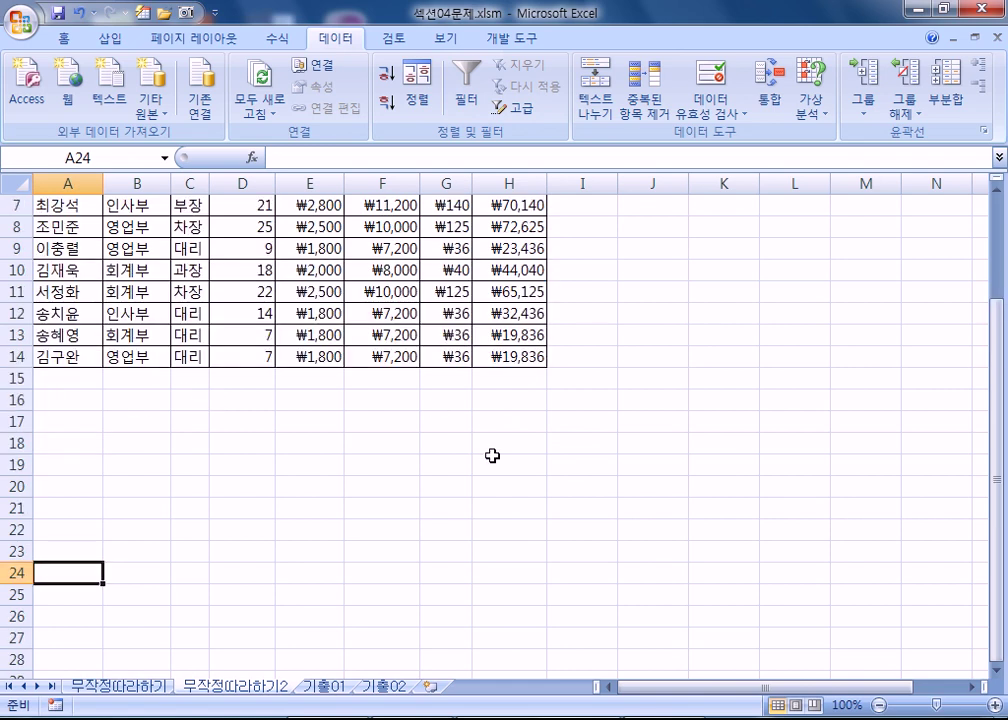
# Apply a 굵은 상자 테두리 border around cells A16:H19 below the table
pyautogui.click(45, 397)
pyautogui.moveTo(45, 397); pyautogui.dragTo(484, 463)
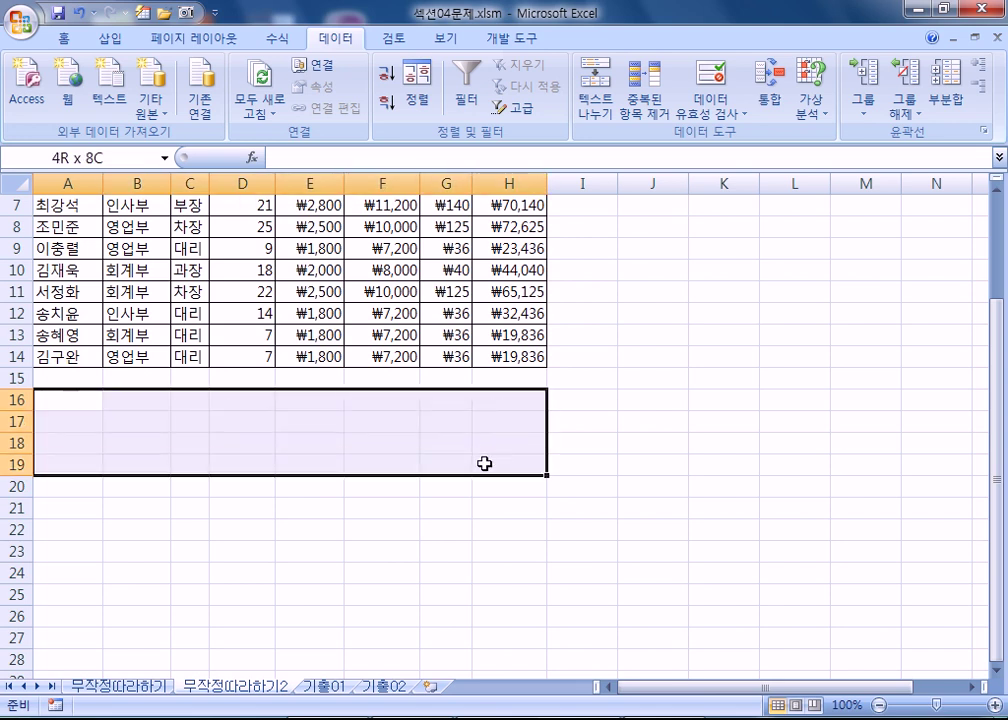
pyautogui.moveTo(484, 463); pyautogui.dragTo(484, 463)
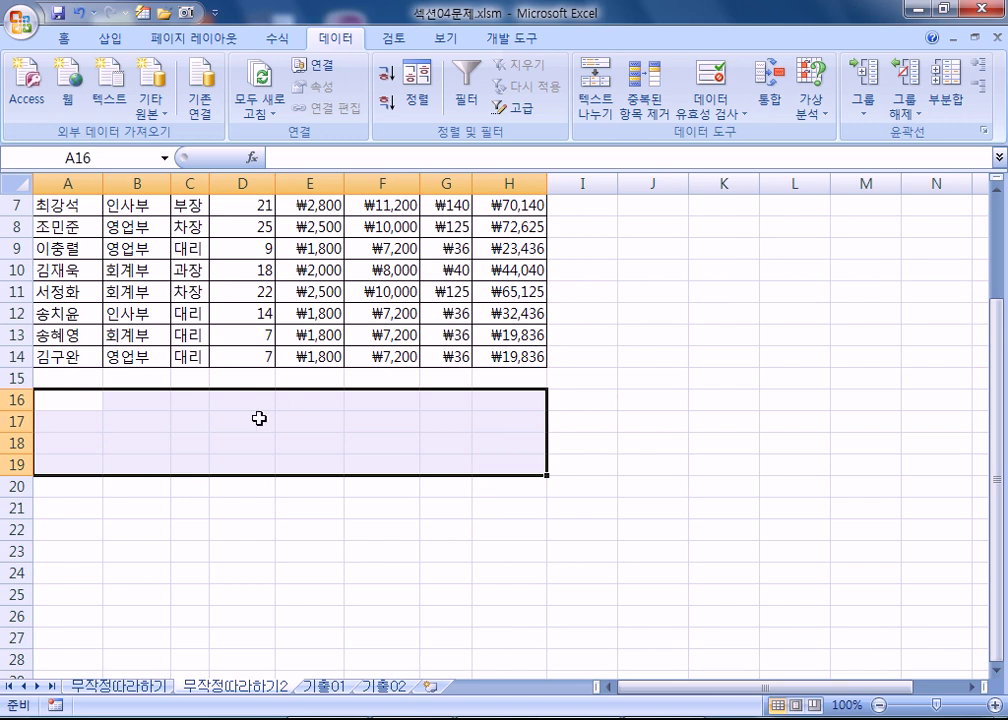
pyautogui.click(67, 38)
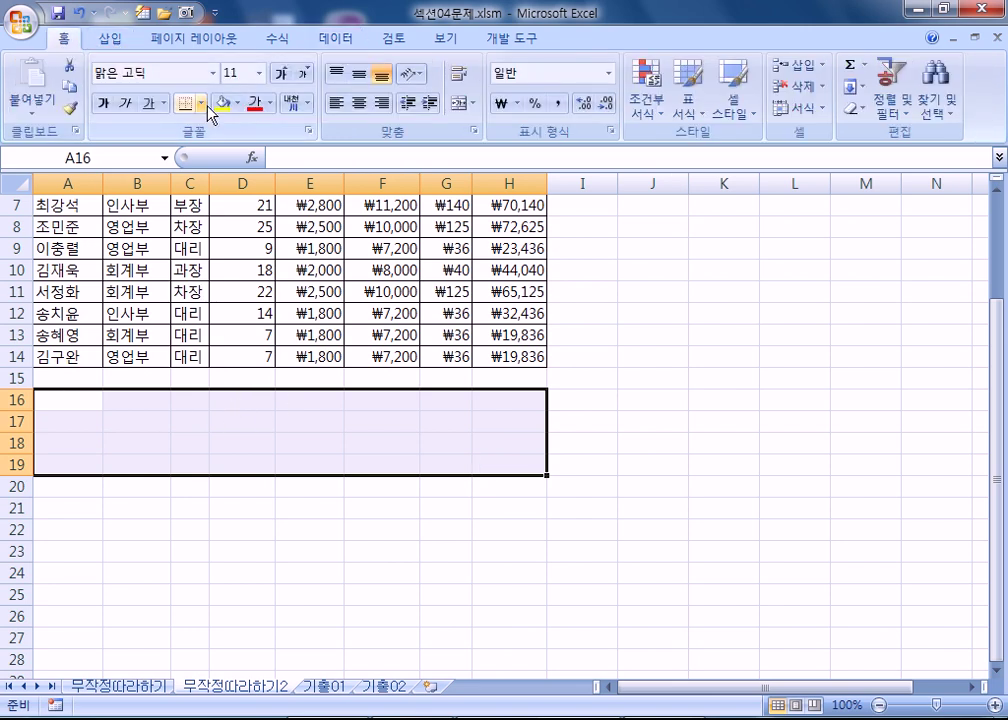
pyautogui.click(203, 104)
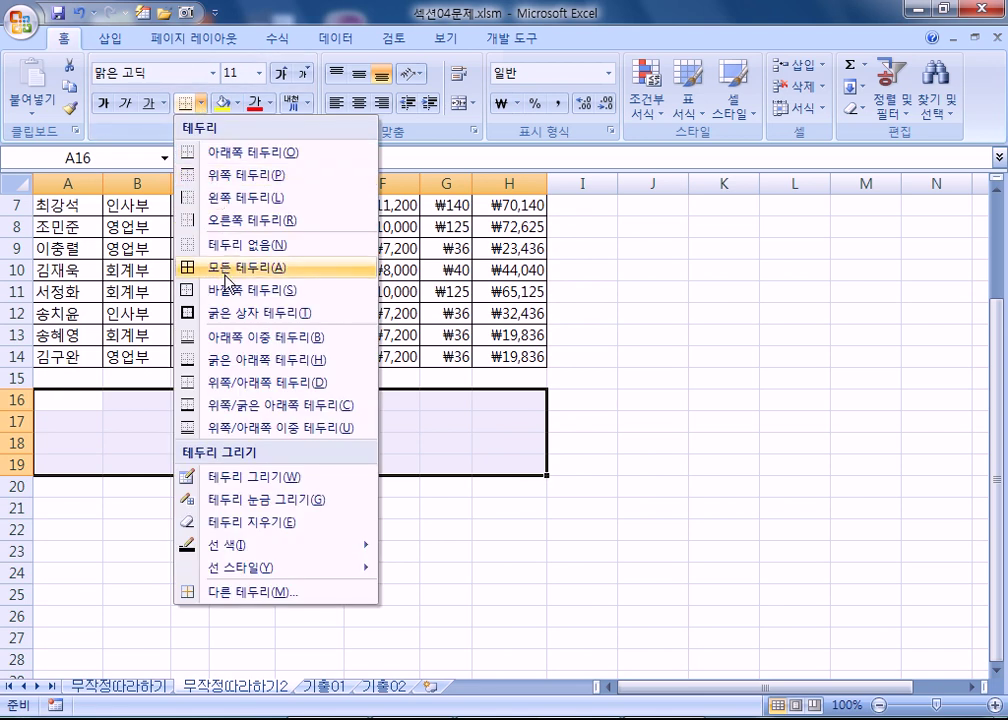
pyautogui.click(225, 313)
pyautogui.click(680, 528)
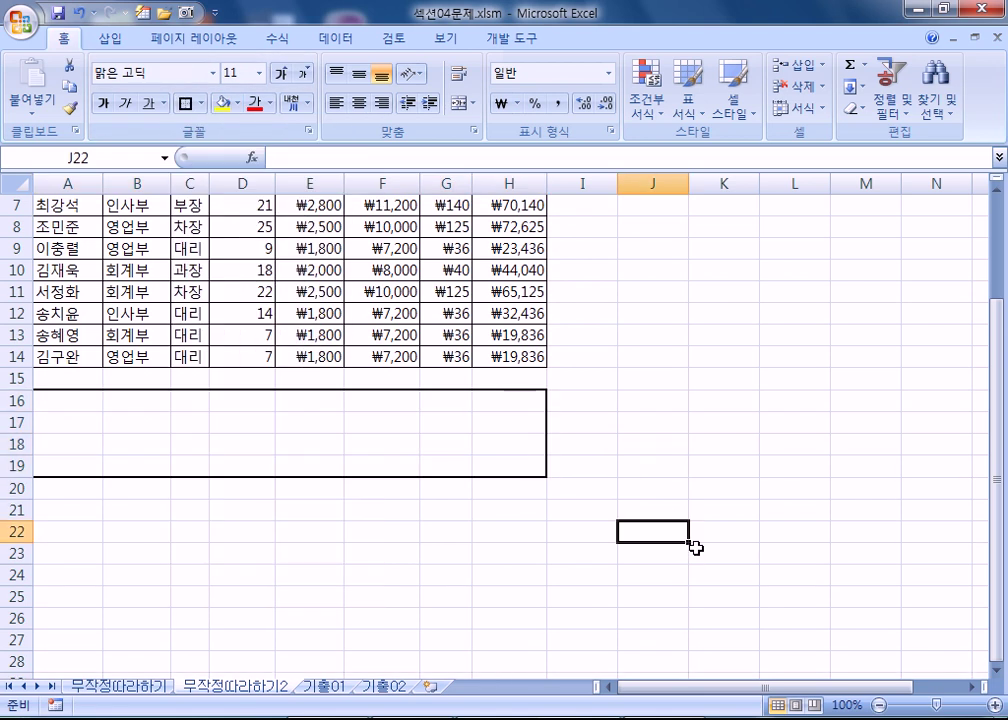
pyautogui.click(41, 400)
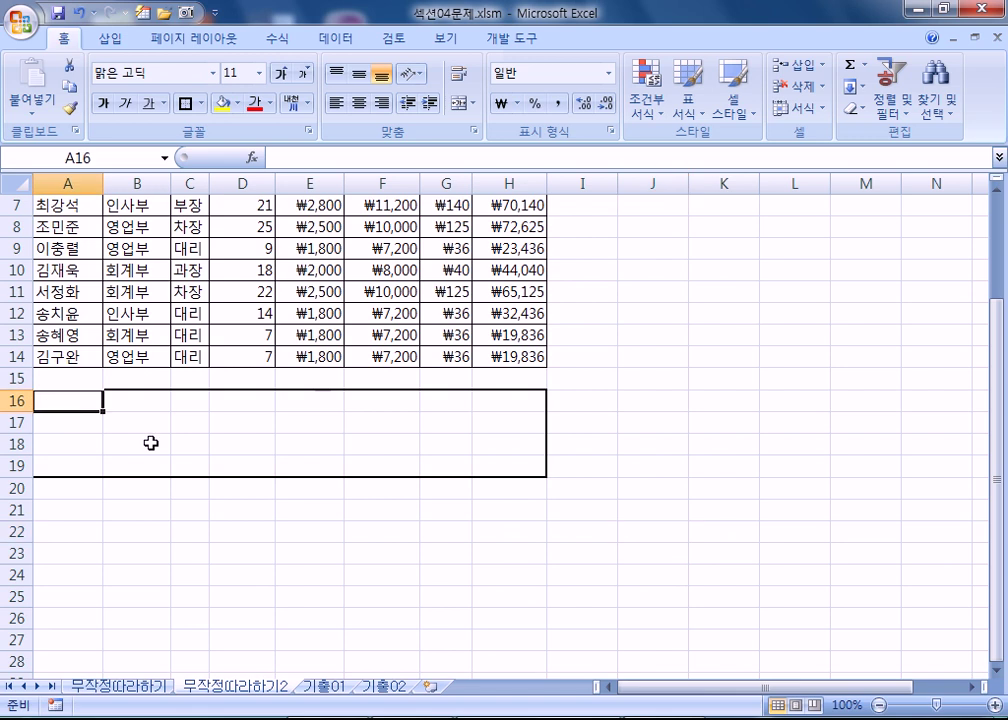
# Examine the boxed area A16:H19 and the 근속기간 heading in D4 for placing the filter conditions
pyautogui.click(336, 40)
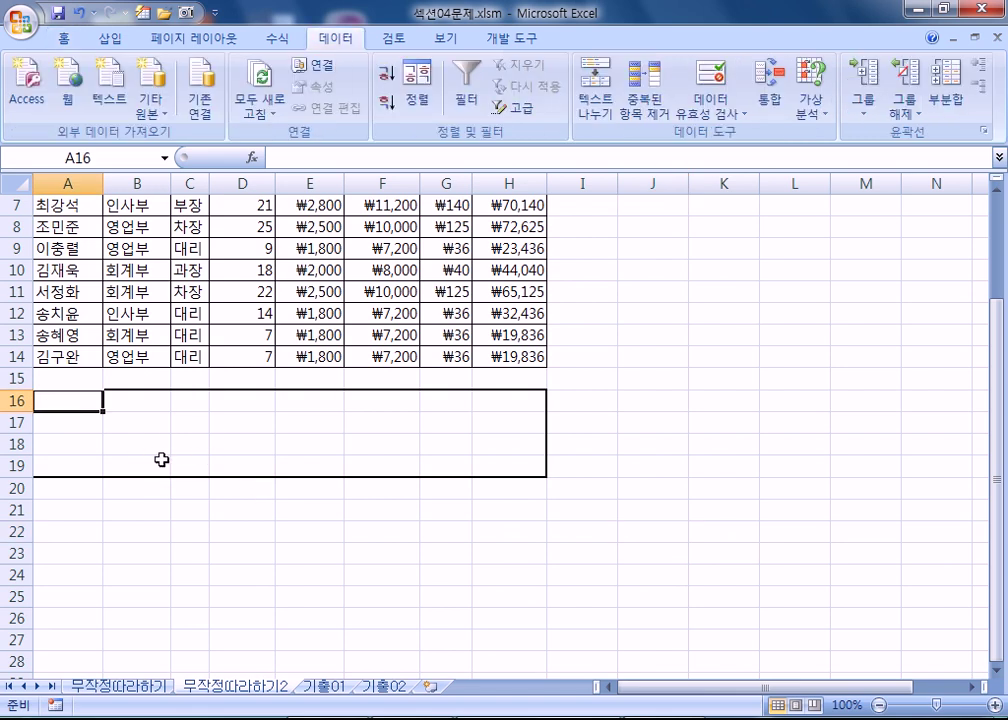
pyautogui.moveTo(79, 403); pyautogui.dragTo(146, 452)
pyautogui.moveTo(310, 400); pyautogui.dragTo(336, 444)
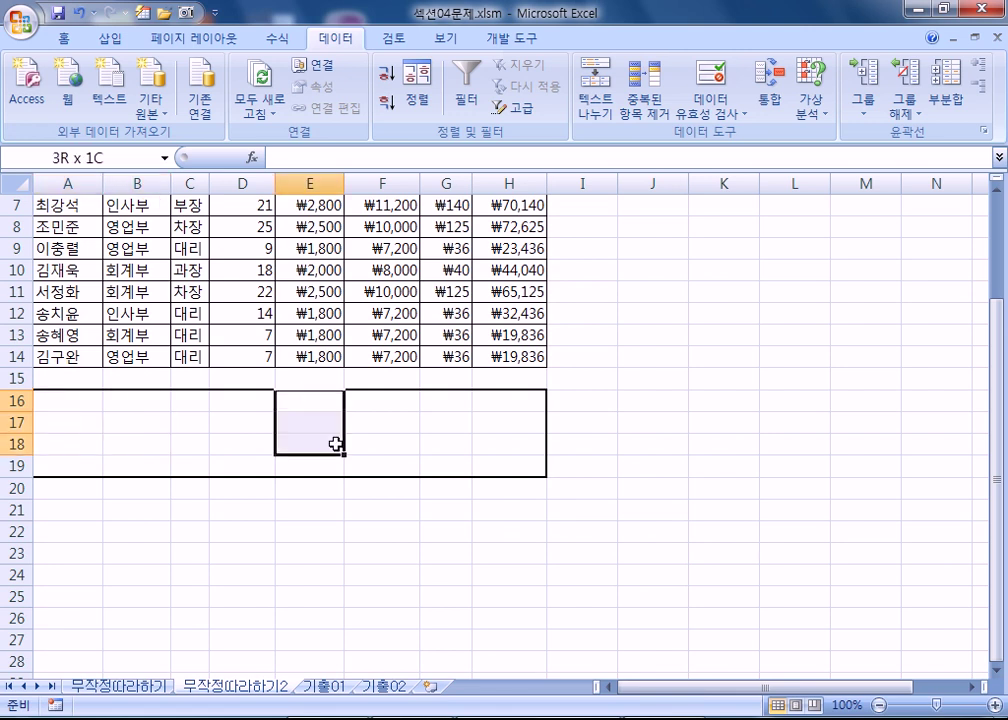
pyautogui.click(448, 408)
pyautogui.click(75, 404)
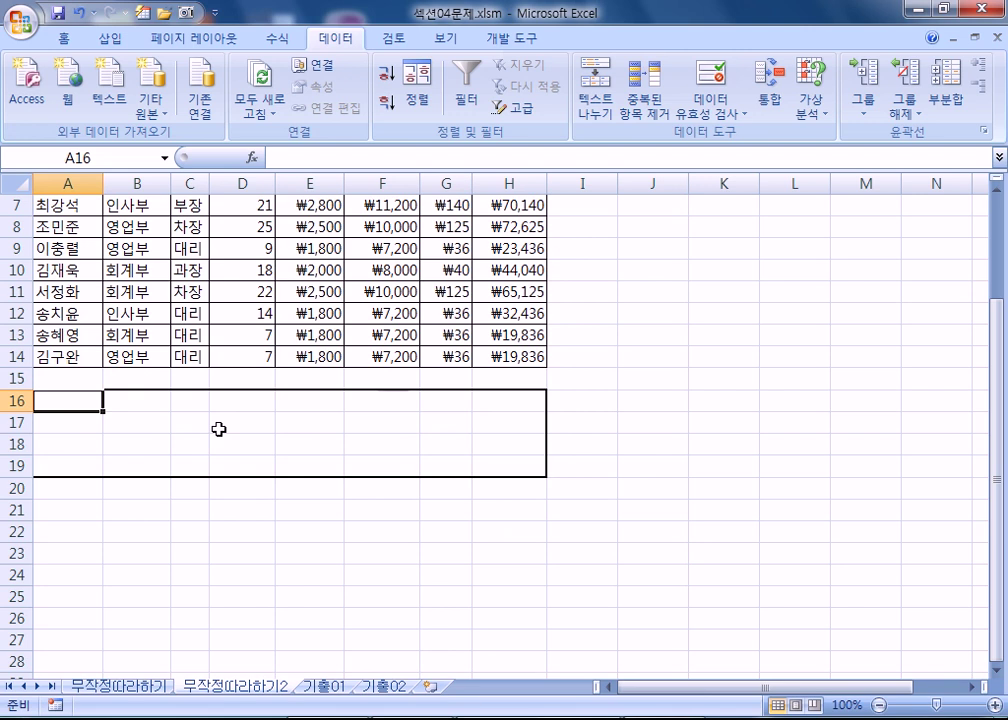
pyautogui.scroll(2, 218, 434)
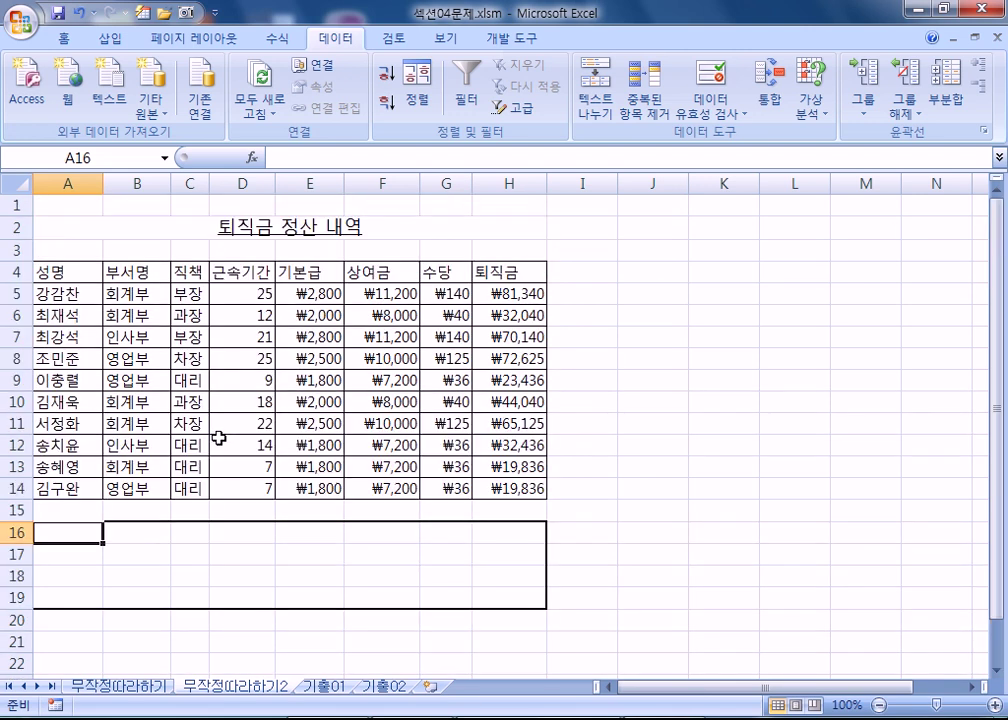
pyautogui.click(235, 272)
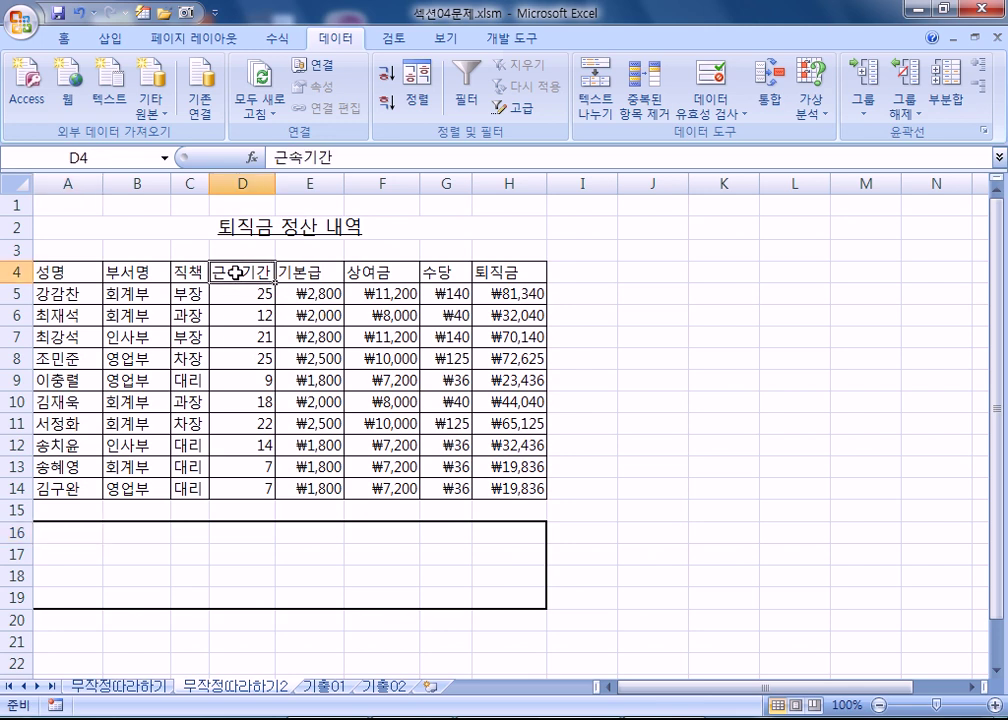
pyautogui.click(62, 530)
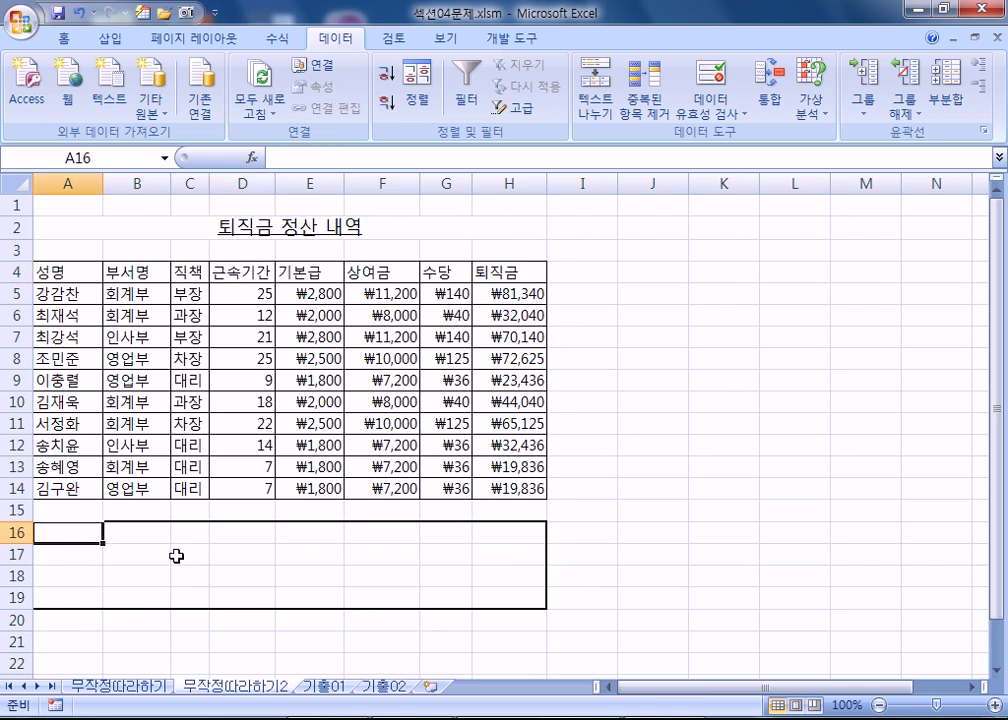
# Enter 근소기간 as a condition heading in cell D16
pyautogui.press('Right')
pyautogui.press('Right')
pyautogui.press('Right')
pyautogui.write('RMST')
pyautogui.press('Escape')
pyautogui.write('근소기가')
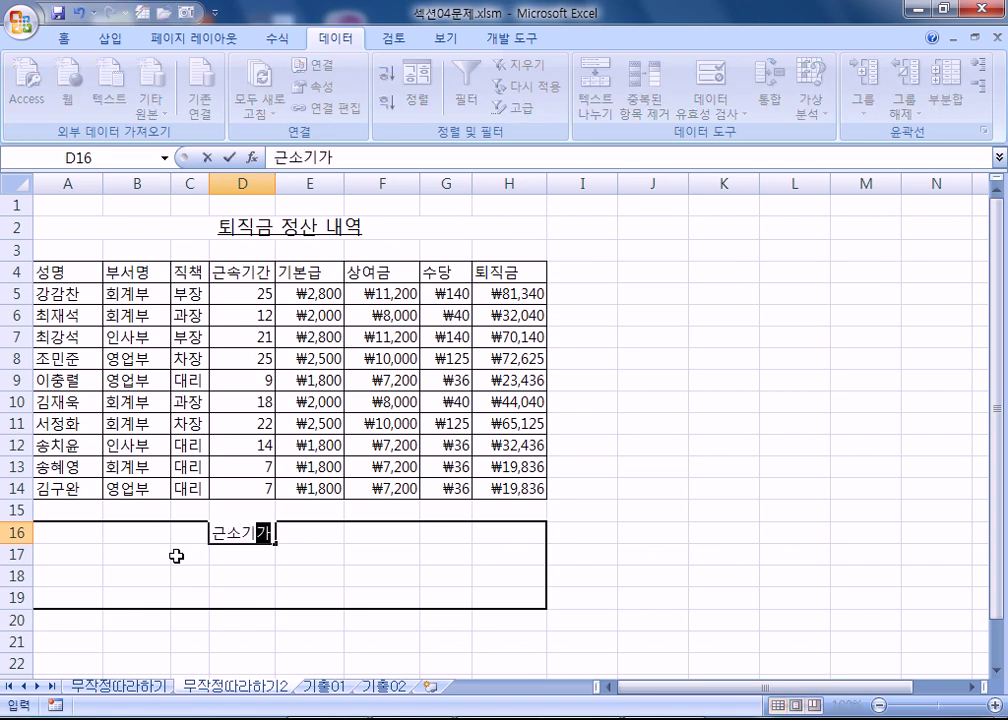
pyautogui.write('ㄴ')
pyautogui.press('Return')
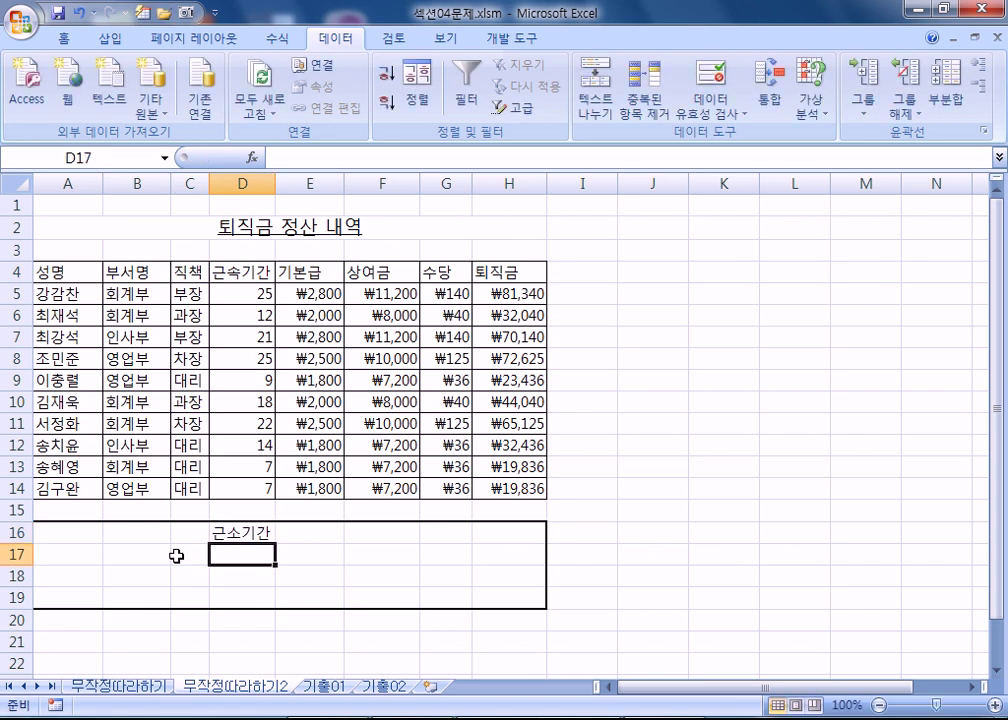
# Try to correct the heading in cell D16 to 근속기간
pyautogui.click(231, 526)
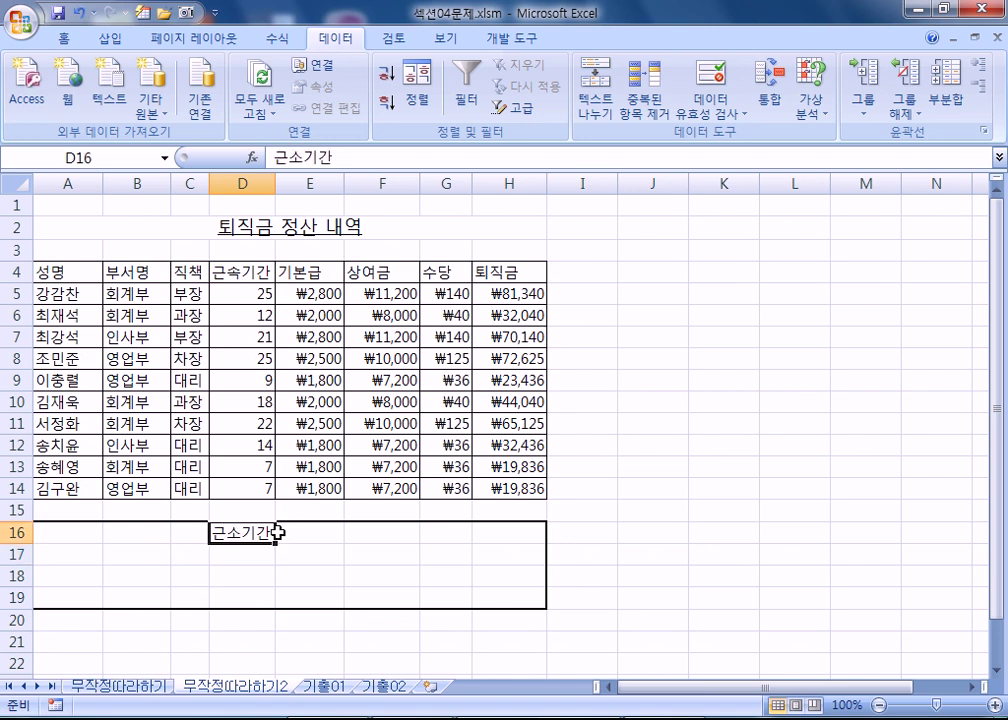
pyautogui.doubleClick(240, 533)
pyautogui.press('BackSpace')
pyautogui.write('속')
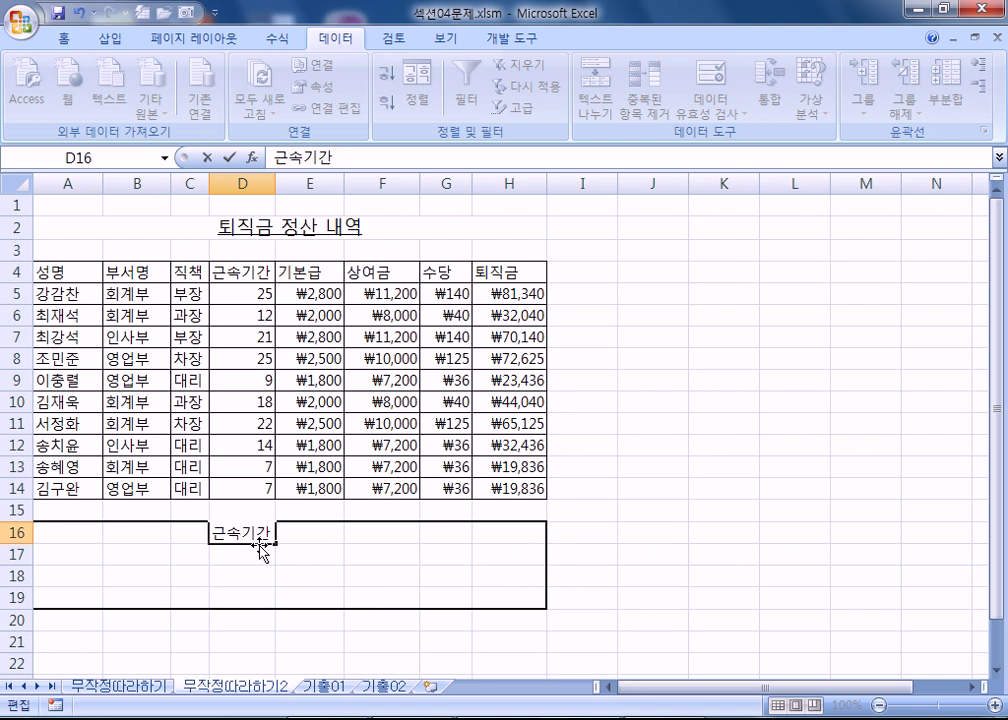
pyautogui.press('Escape')
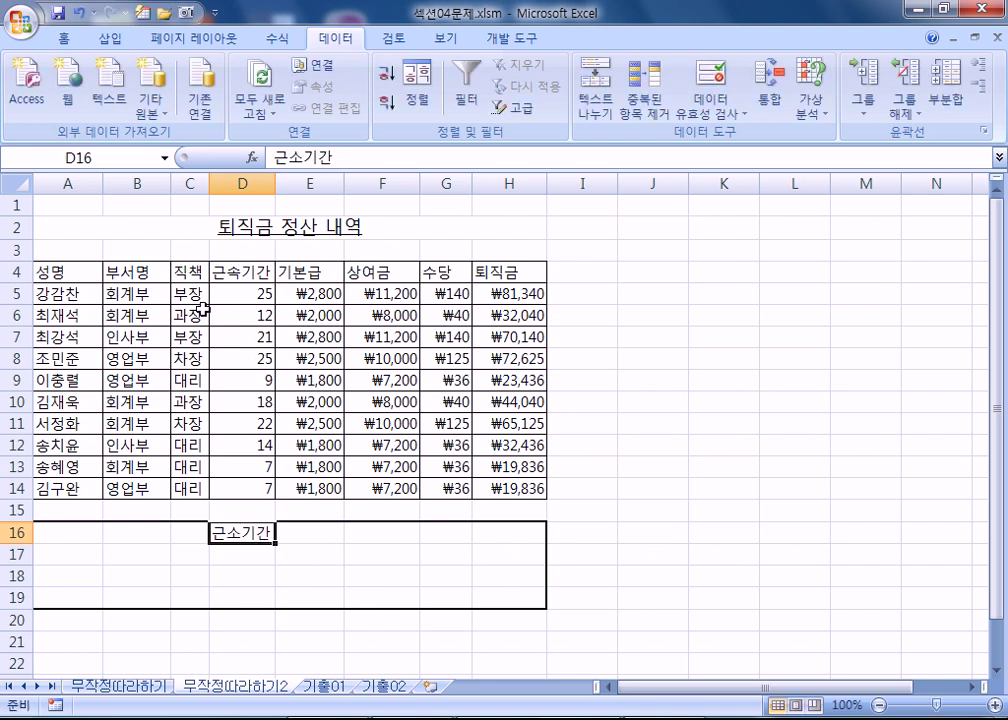
# Copy the 근속기간 heading from D4 and paste it over cell D16
pyautogui.click(236, 270)
pyautogui.rightClick(236, 270)
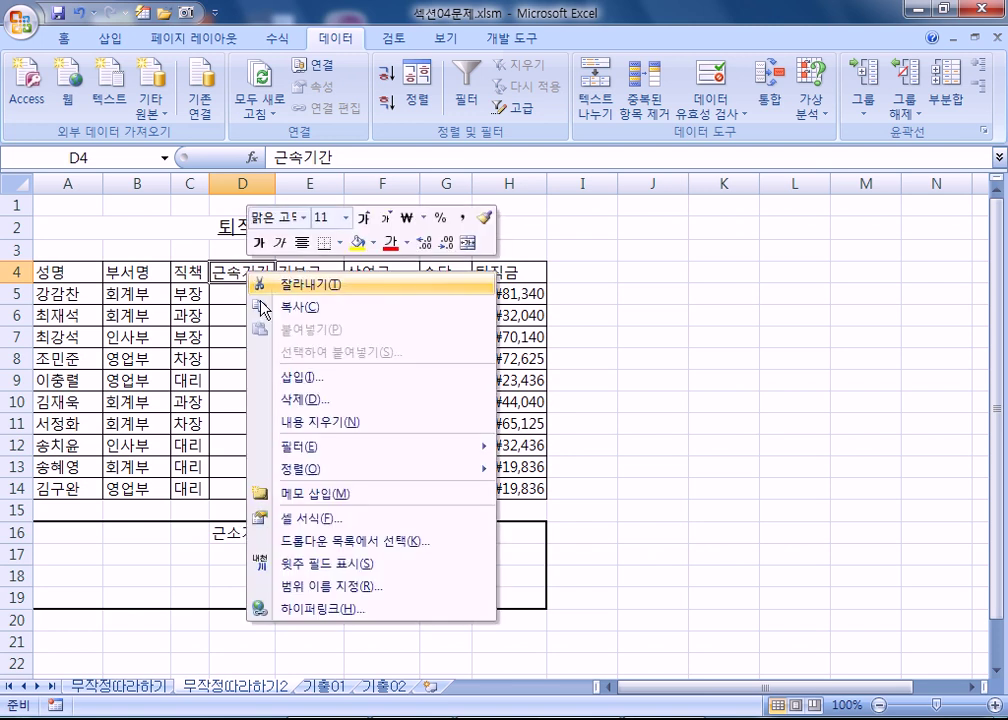
pyautogui.click(268, 308)
pyautogui.rightClick(226, 533)
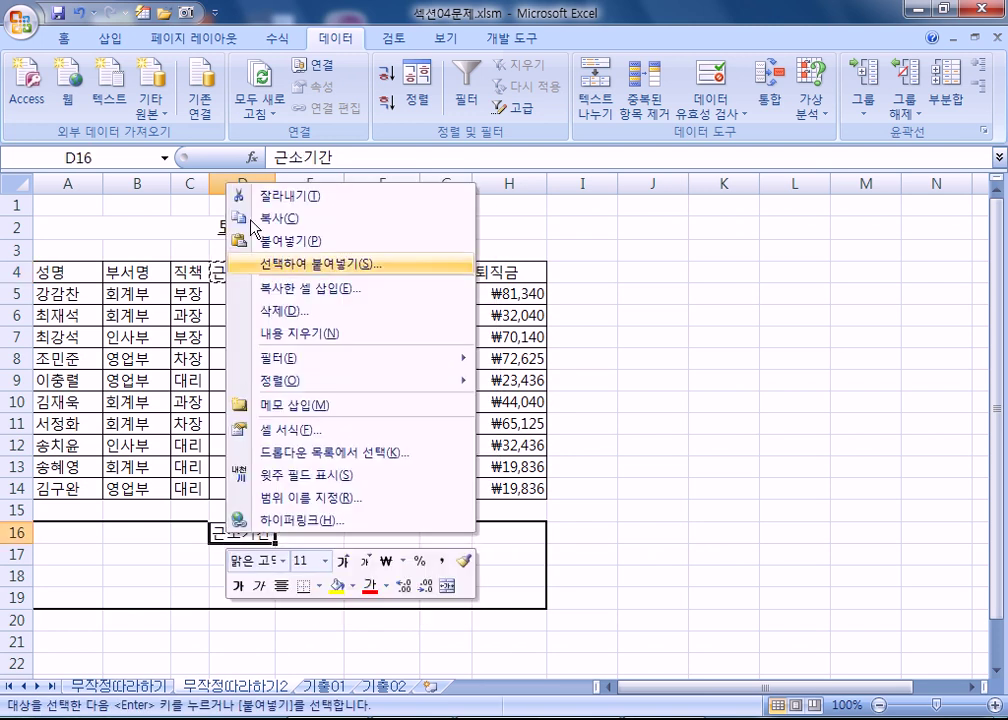
pyautogui.click(276, 243)
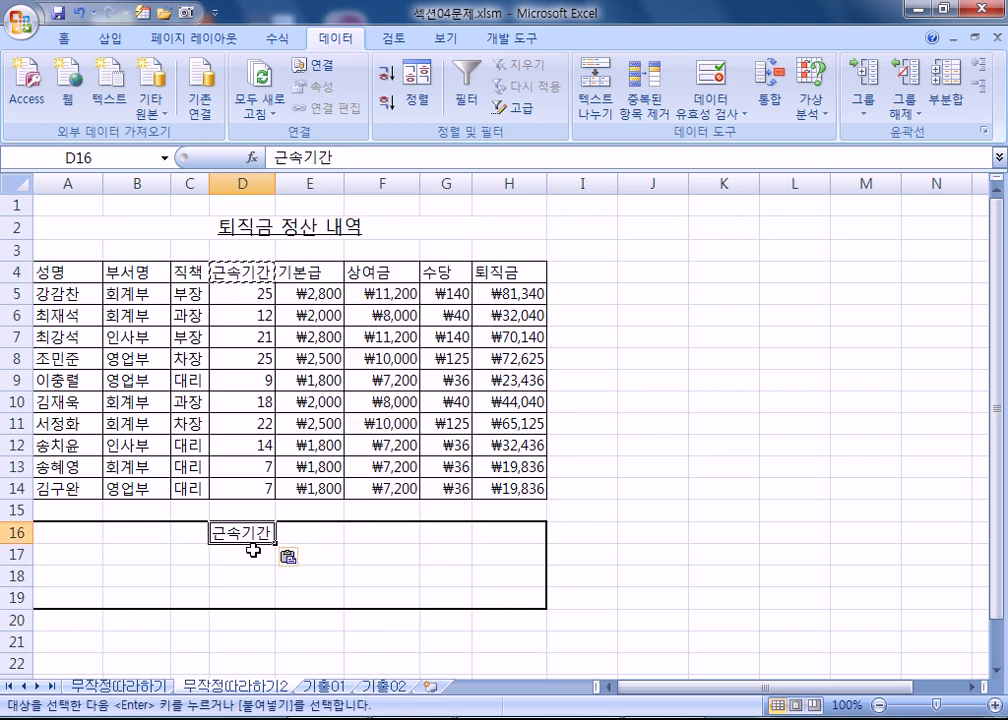
pyautogui.press('Escape')
pyautogui.click(354, 548)
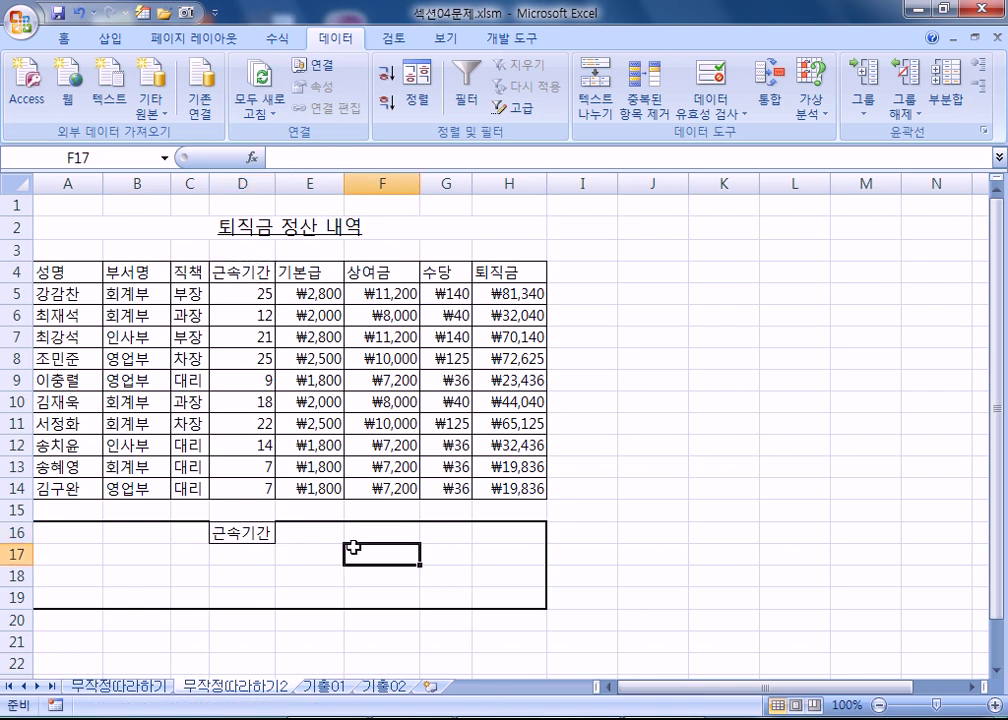
# Copy the 퇴직금 heading from H4 into cell E16, beside the 근속기간 condition heading
pyautogui.click(224, 535)
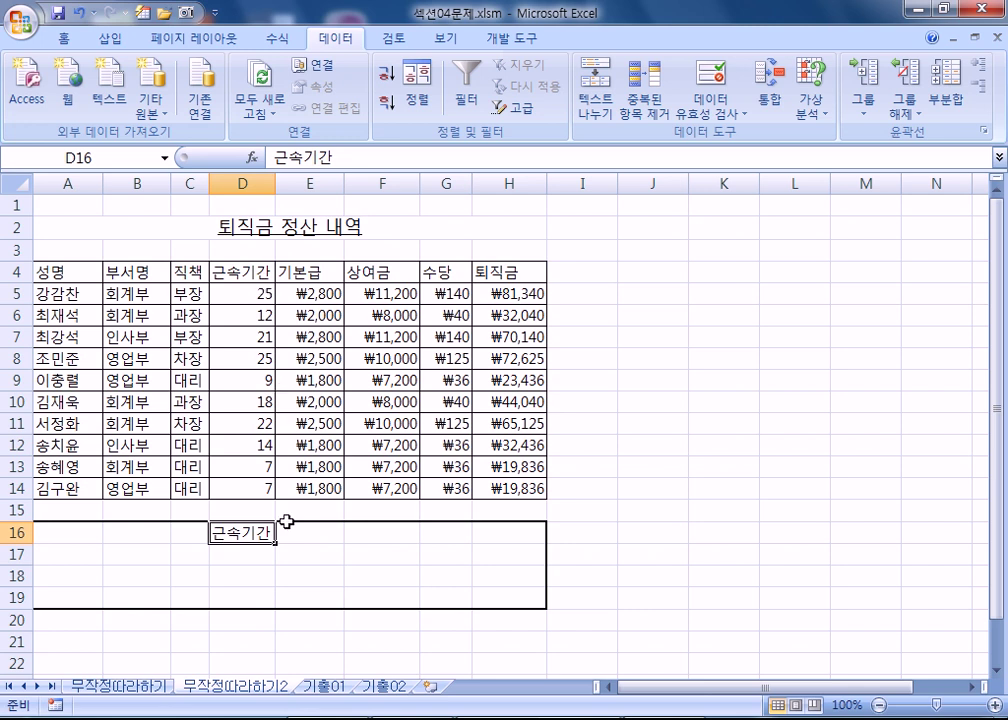
pyautogui.click(319, 548)
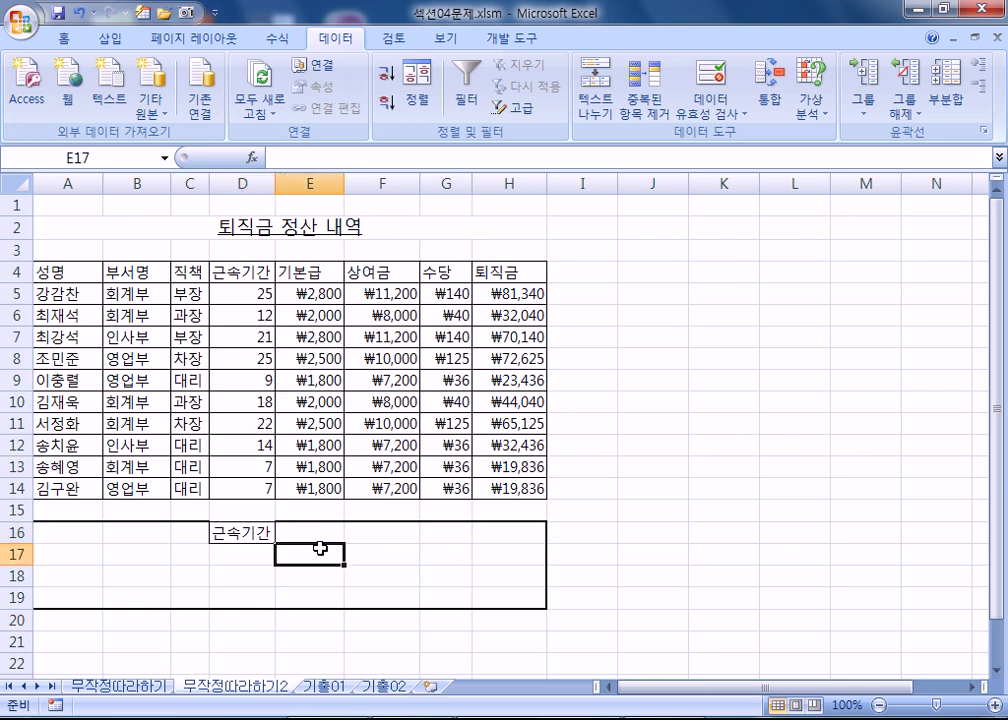
pyautogui.click(514, 272)
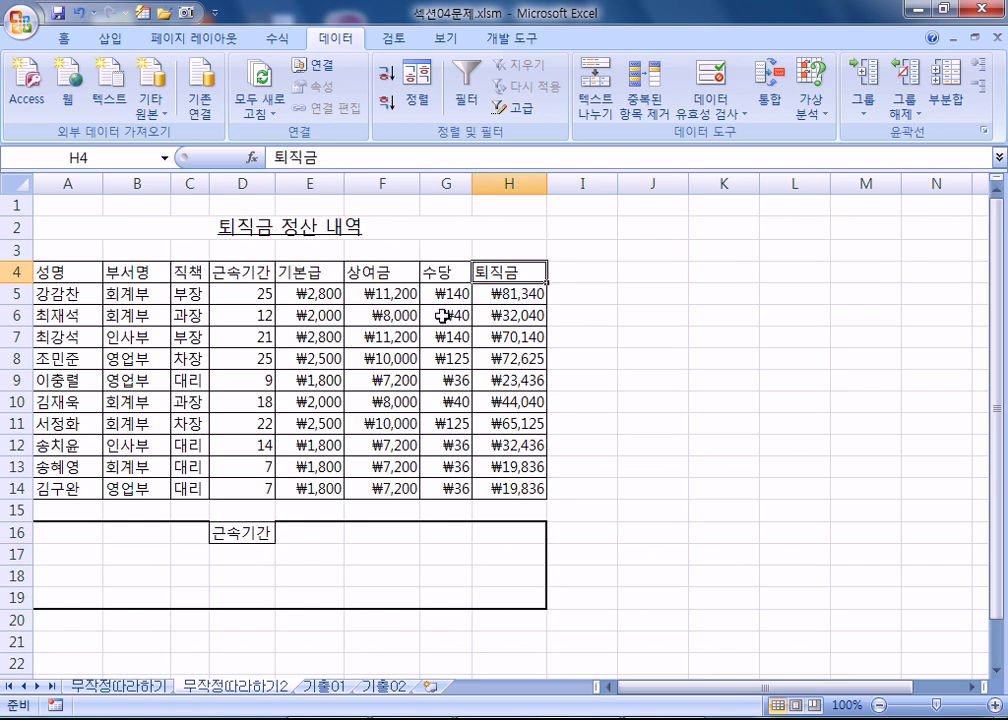
pyautogui.hotkey('ctrl', 'c')
pyautogui.click(312, 533)
pyautogui.hotkey('ctrl', 'v')
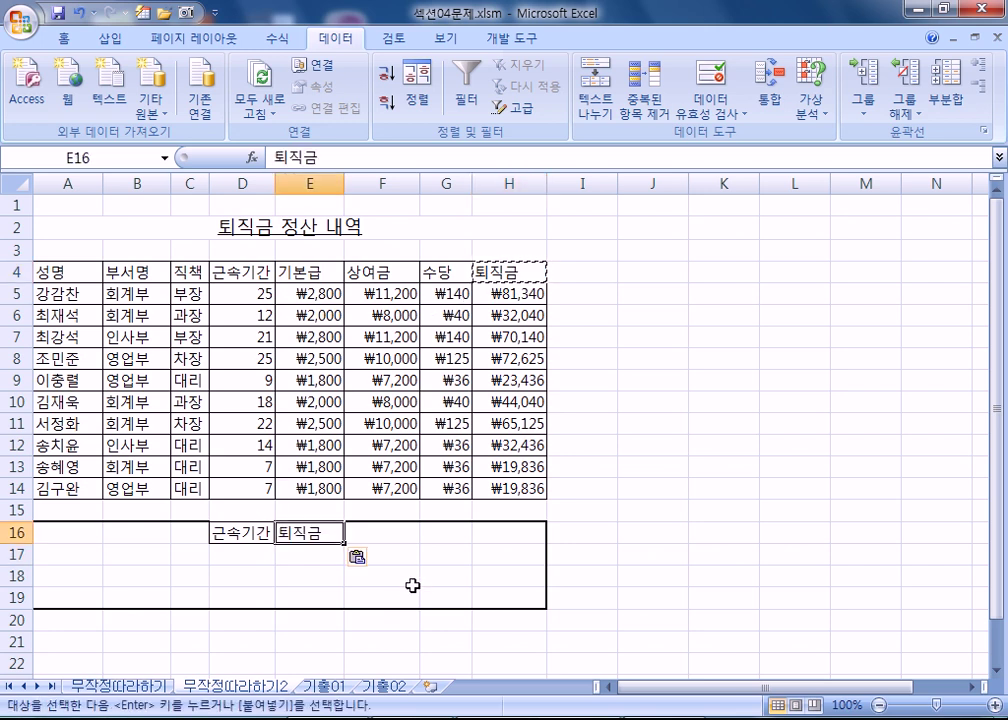
# Try placing the 퇴직금 condition heading in cell H16 instead, and remove that extra copy
pyautogui.click(410, 578)
pyautogui.click(315, 532)
pyautogui.click(515, 535)
pyautogui.hotkey('ctrl', 'v')
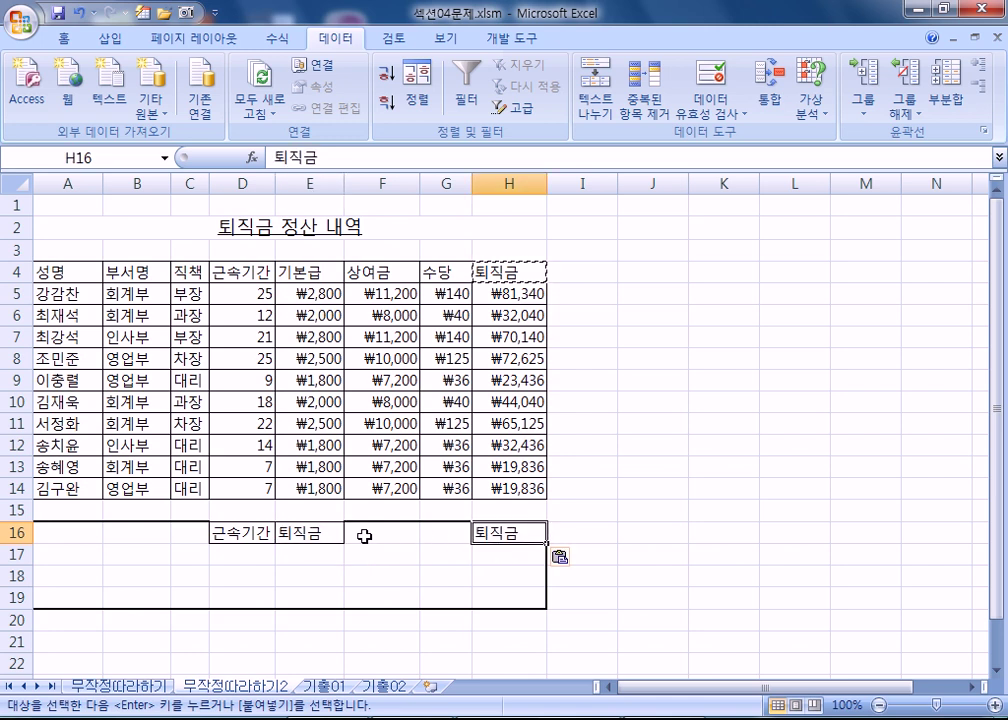
pyautogui.press('Delete')
# Try moving the two condition headings from D16:E16 to A16:B16, and undo the move
pyautogui.moveTo(214, 534); pyautogui.dragTo(279, 535)
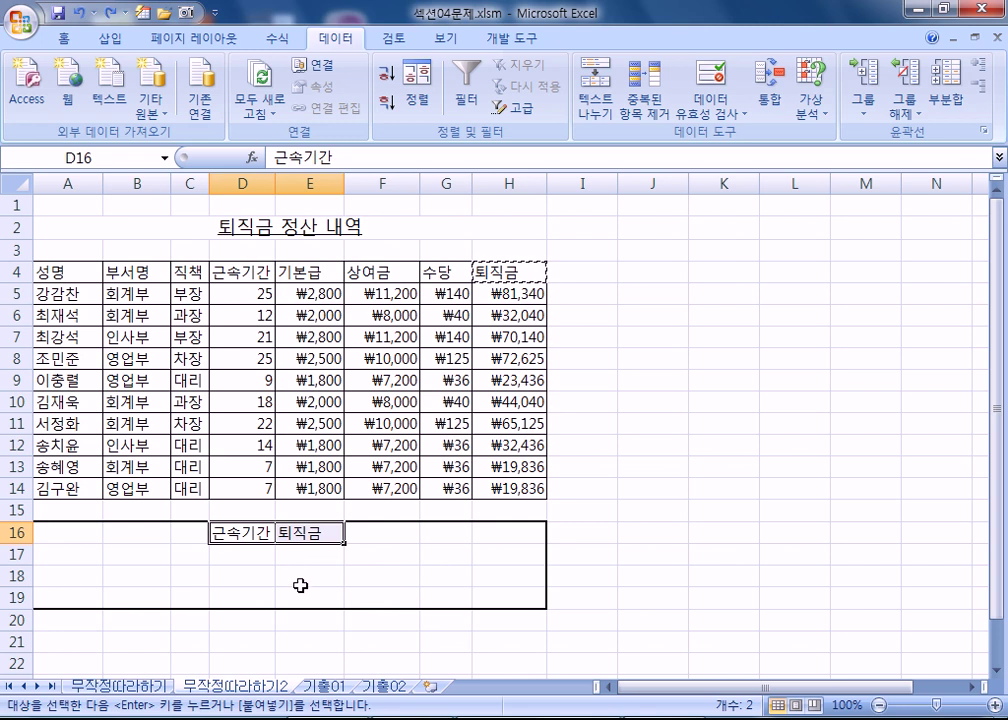
pyautogui.hotkey('ctrl', 'x')
pyautogui.click(50, 530)
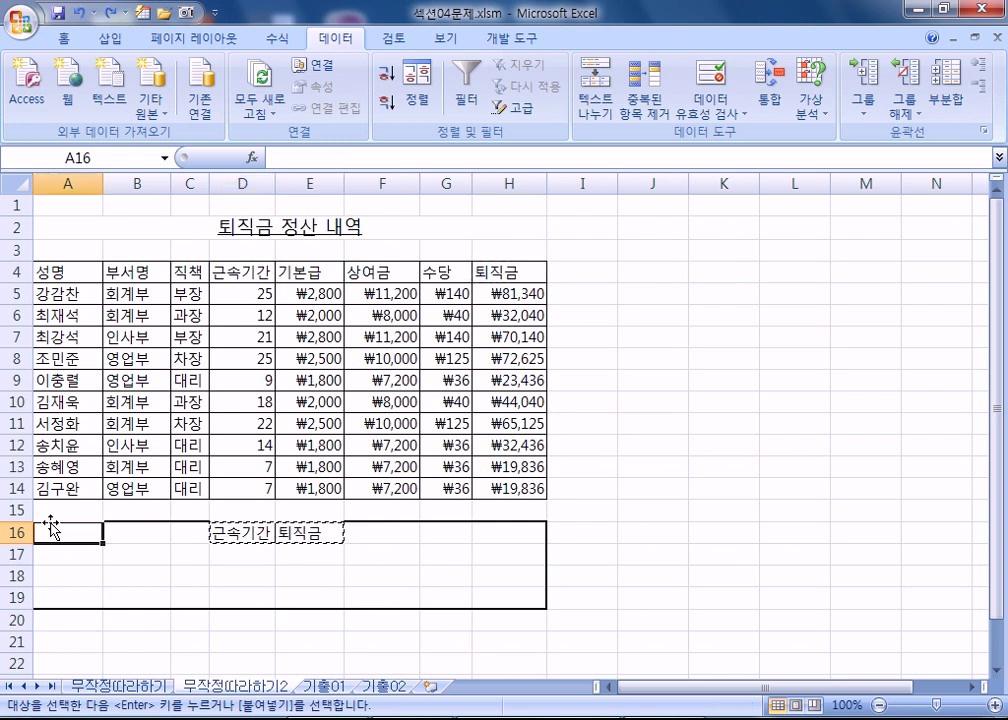
pyautogui.press('Return')
pyautogui.click(113, 570)
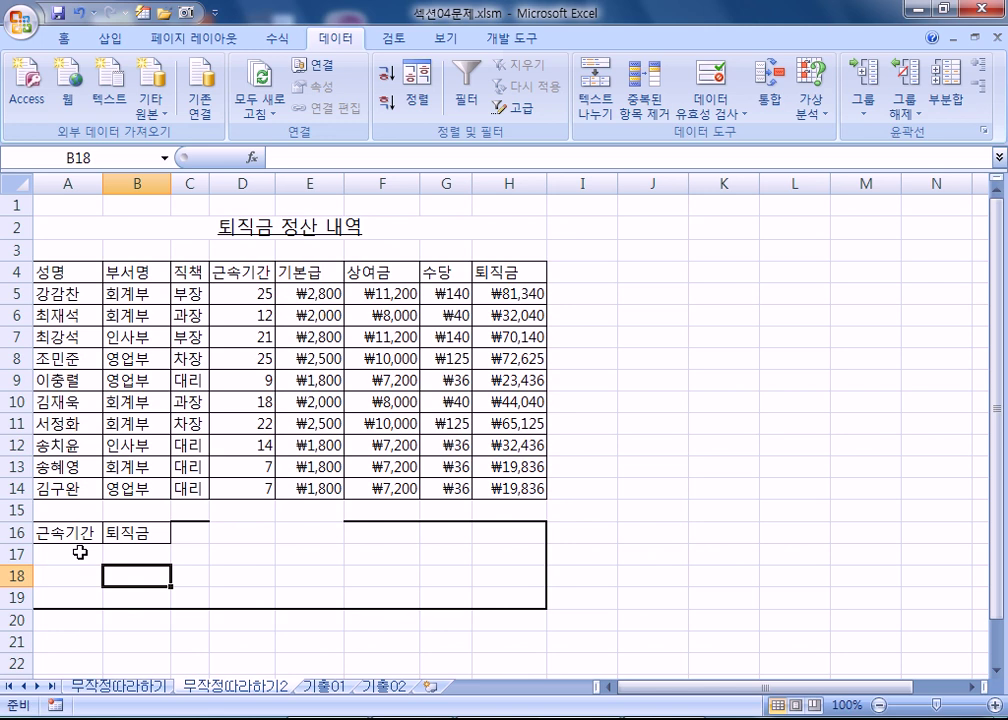
pyautogui.hotkey('ctrl', 'z')
# Enter the condition >=15 under the 근속기간 heading in cell D17
pyautogui.click(230, 556)
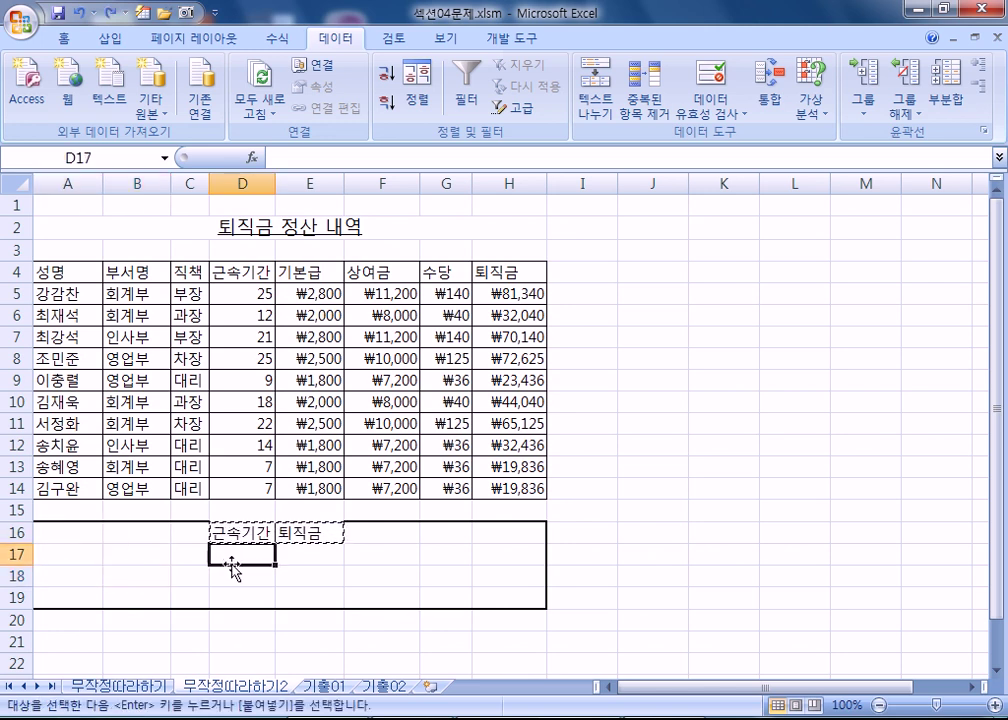
pyautogui.press('Escape')
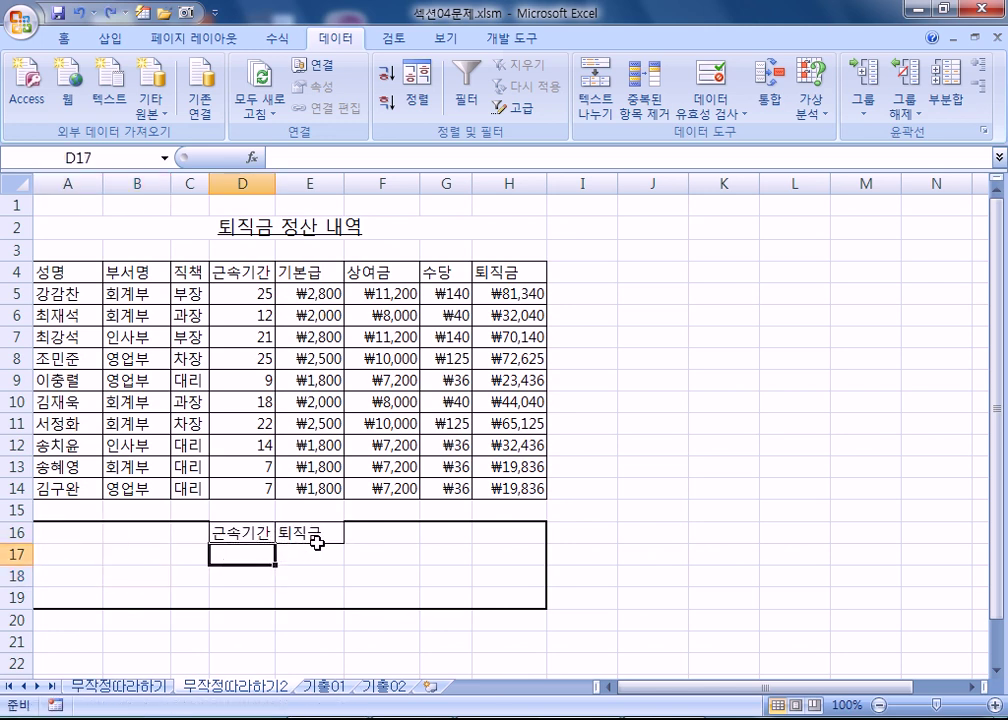
pyautogui.keyDown('ctrl'); pyautogui.scroll(3, 316, 543); pyautogui.keyUp('ctrl')
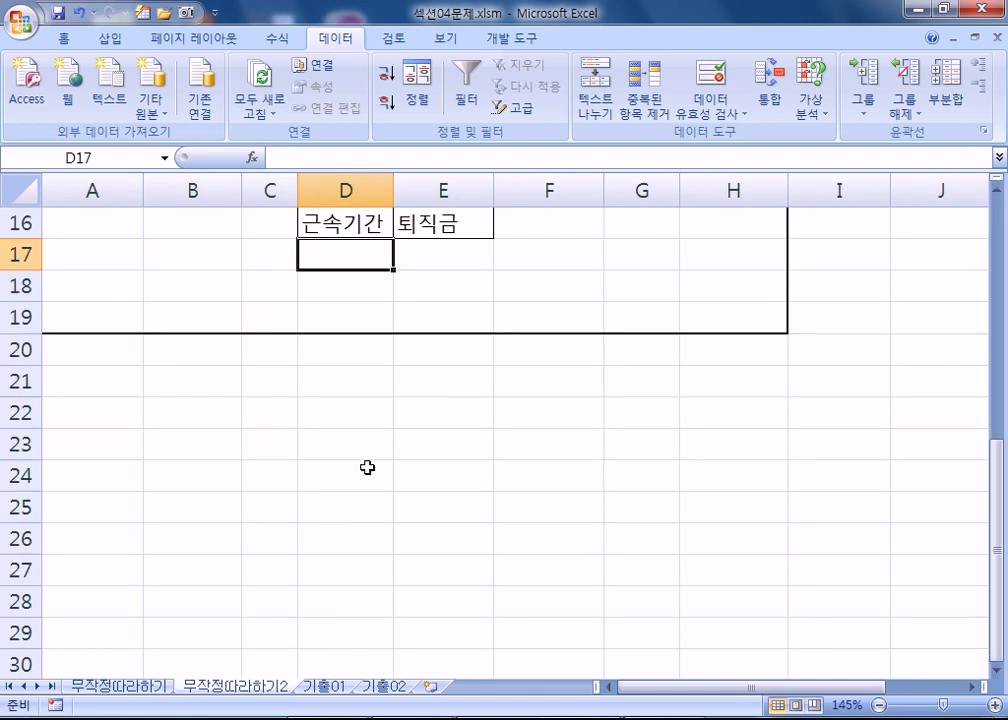
pyautogui.scroll(1, 367, 467)
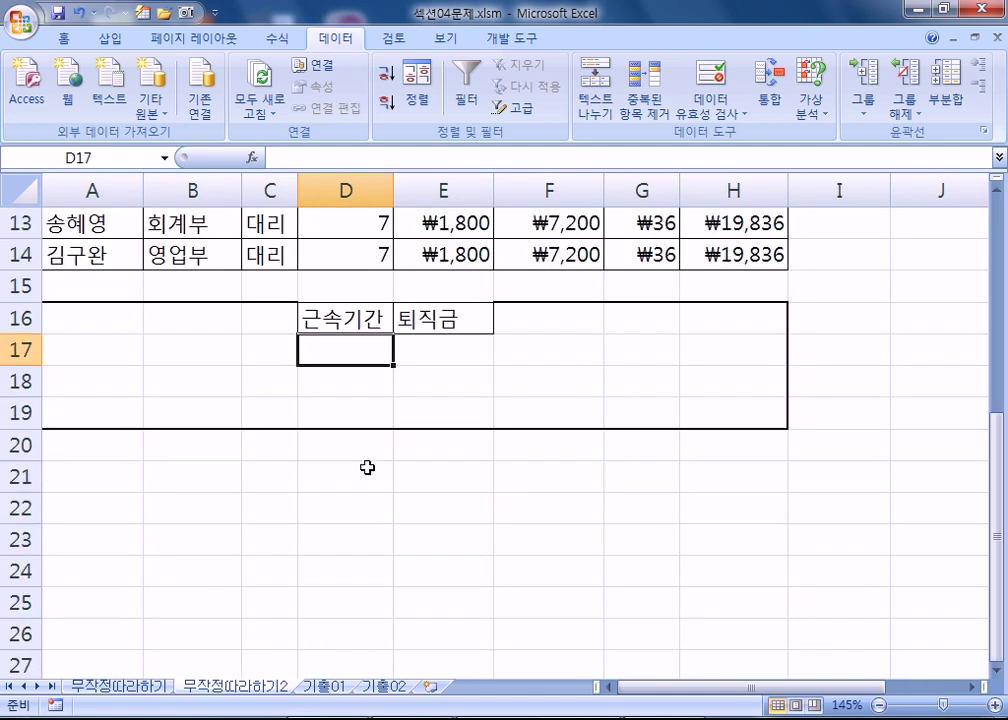
pyautogui.write('>=15')
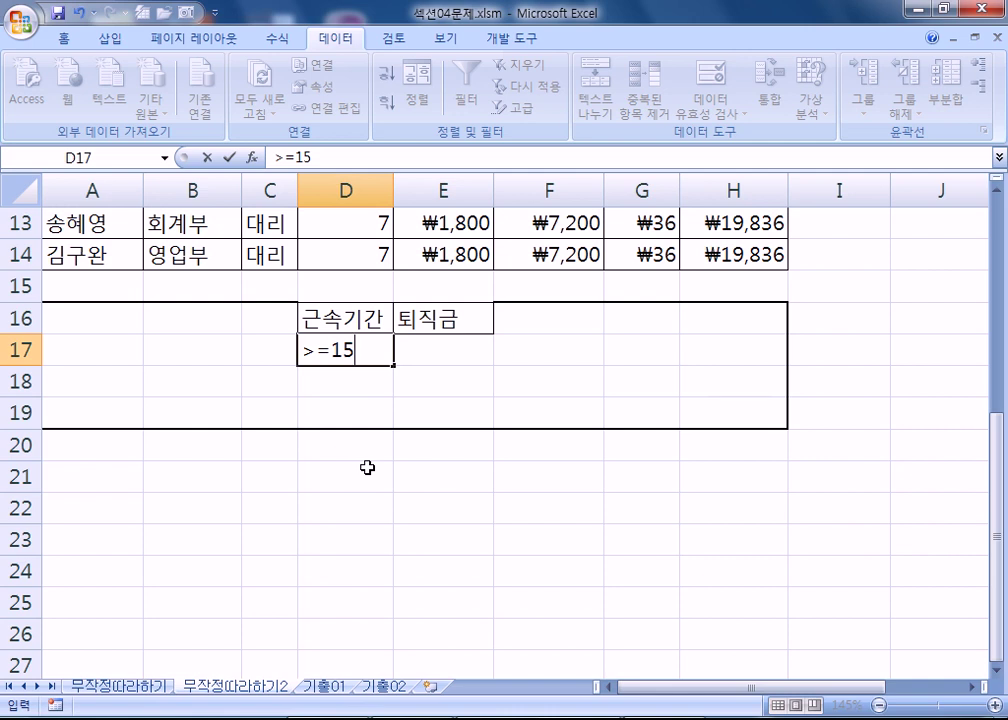
pyautogui.click(451, 342)
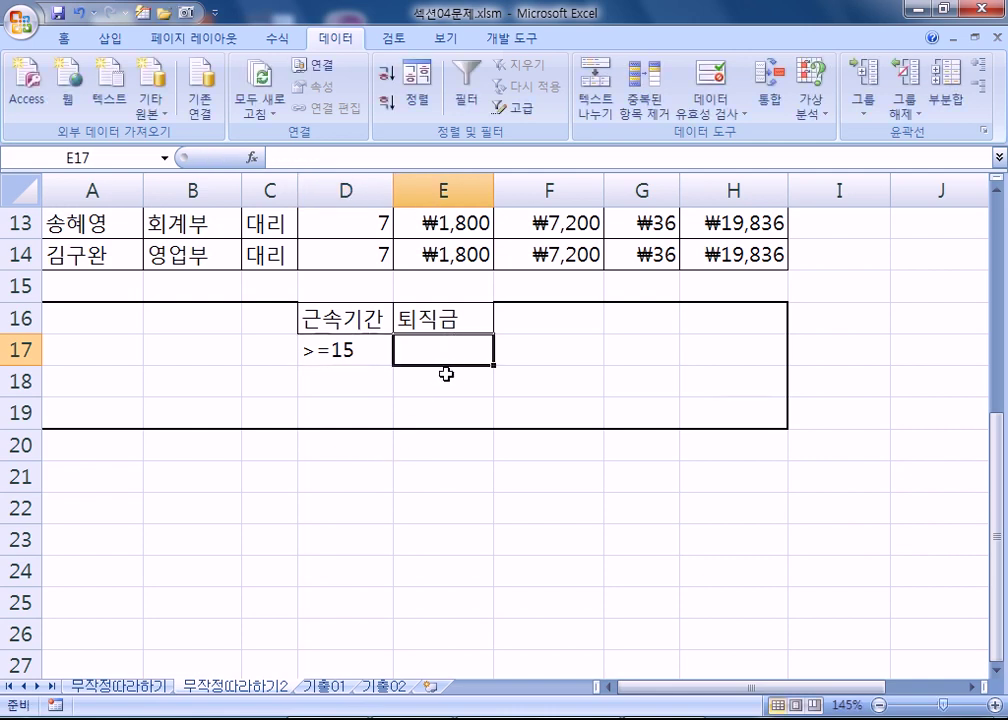
# Enter the condition <=50000 under the 퇴직금 heading in cell E17
pyautogui.click(337, 350)
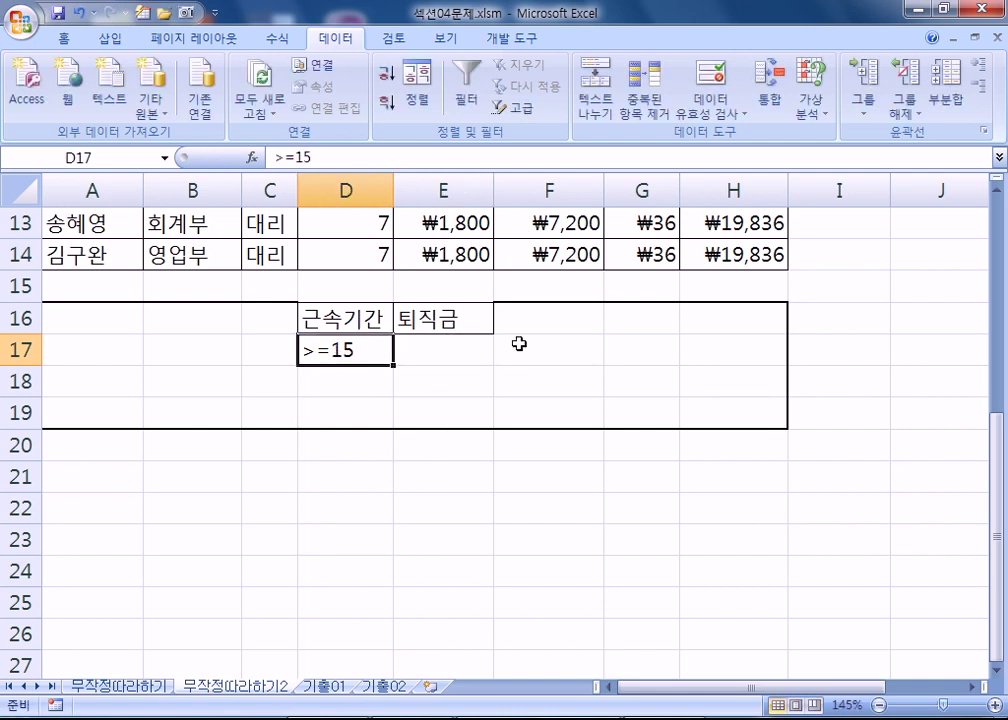
pyautogui.click(463, 349)
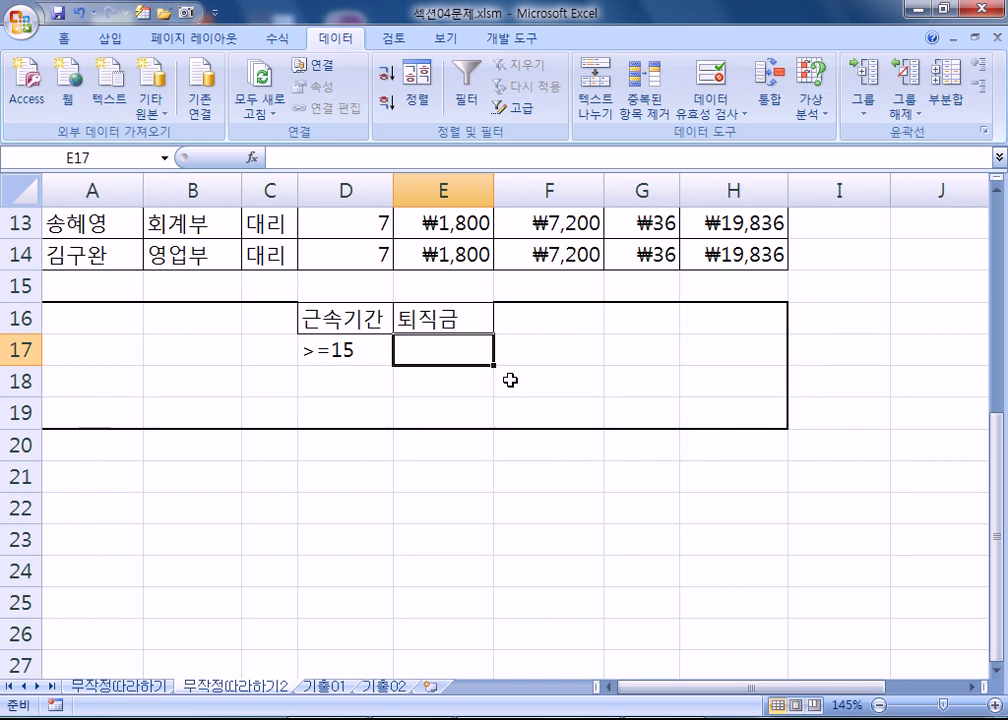
pyautogui.write('<=50000')
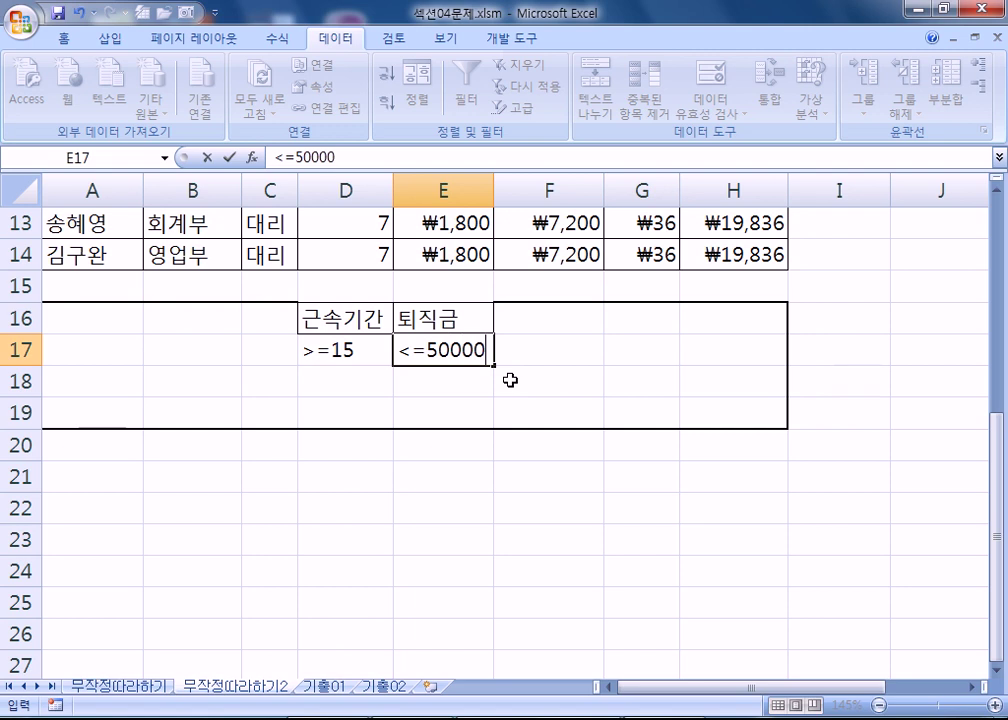
pyautogui.press('Return')
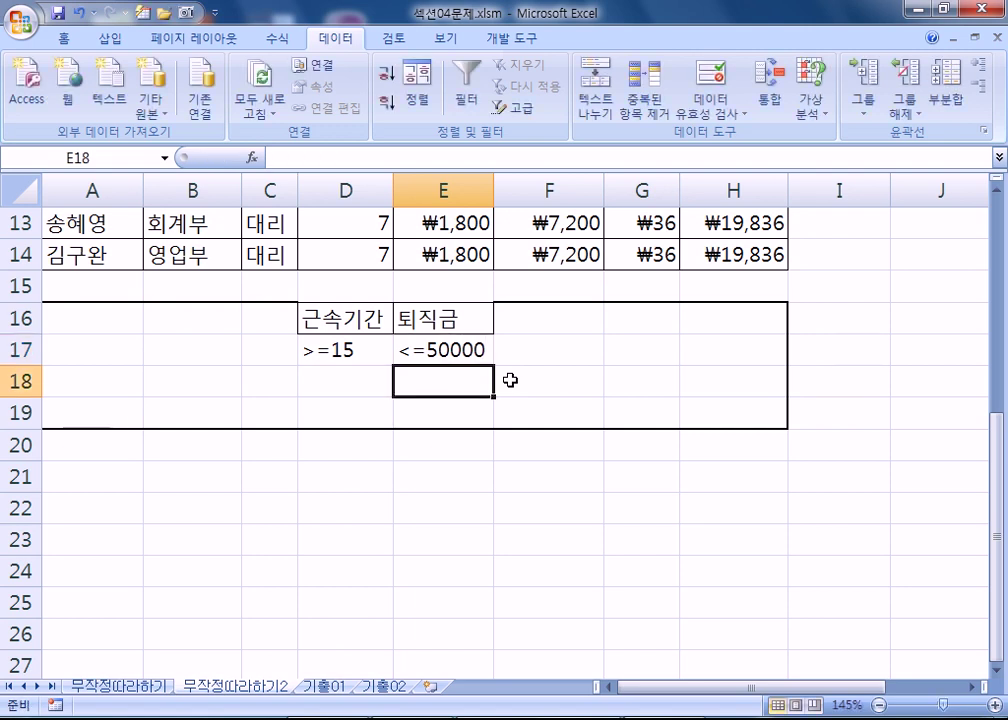
# Examine the 근속기간 condition in D16:D17 and the 퇴직금 condition in E16:E17
pyautogui.click(609, 404)
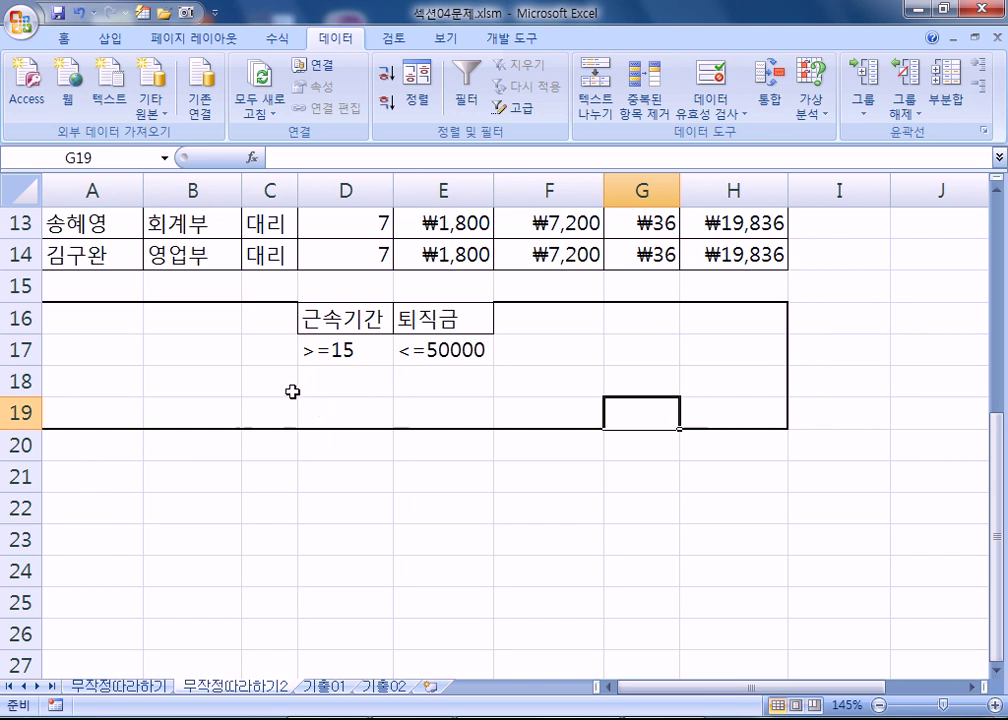
pyautogui.moveTo(338, 320); pyautogui.dragTo(342, 353)
pyautogui.click(438, 333)
pyautogui.moveTo(438, 333); pyautogui.dragTo(440, 351)
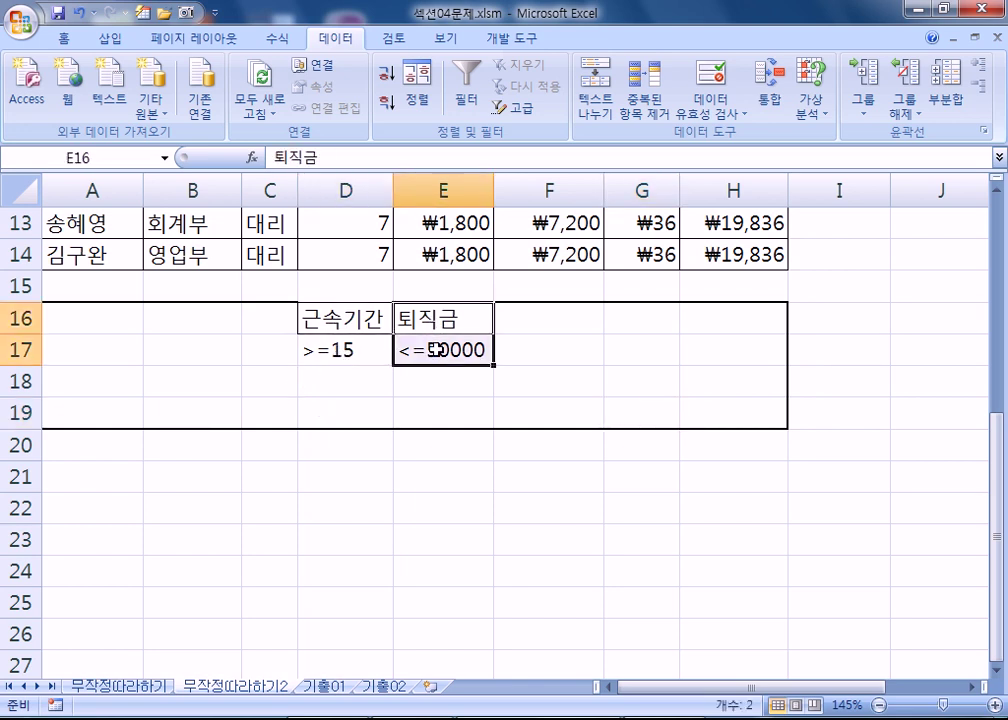
pyautogui.click(352, 409)
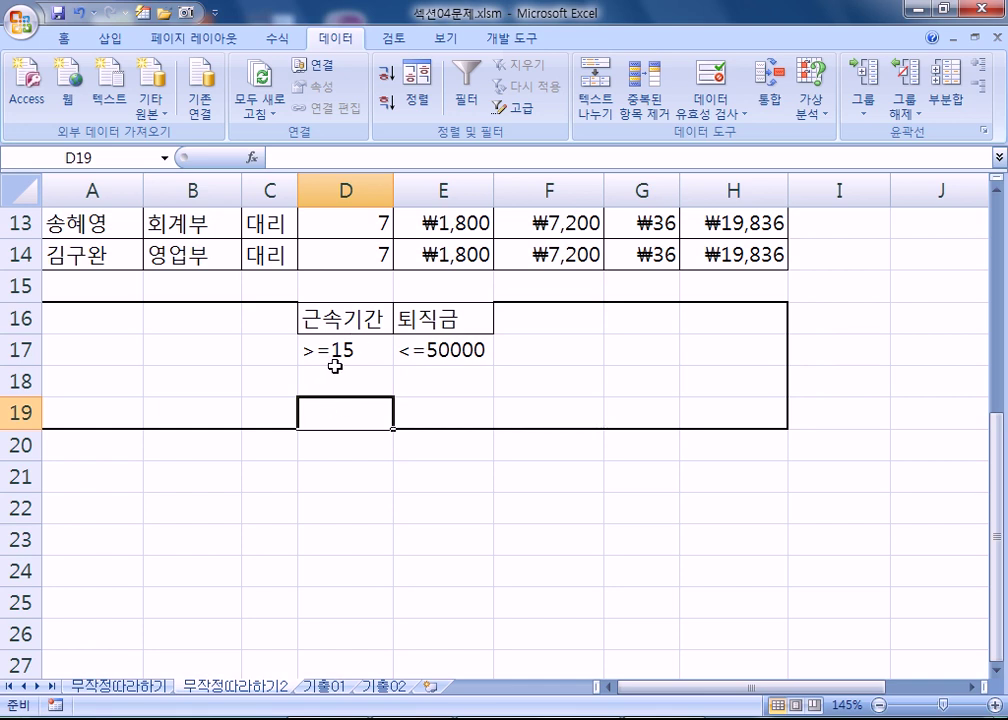
# Remove all borders from the condition area A16:H19
pyautogui.scroll(-3, 333, 362)
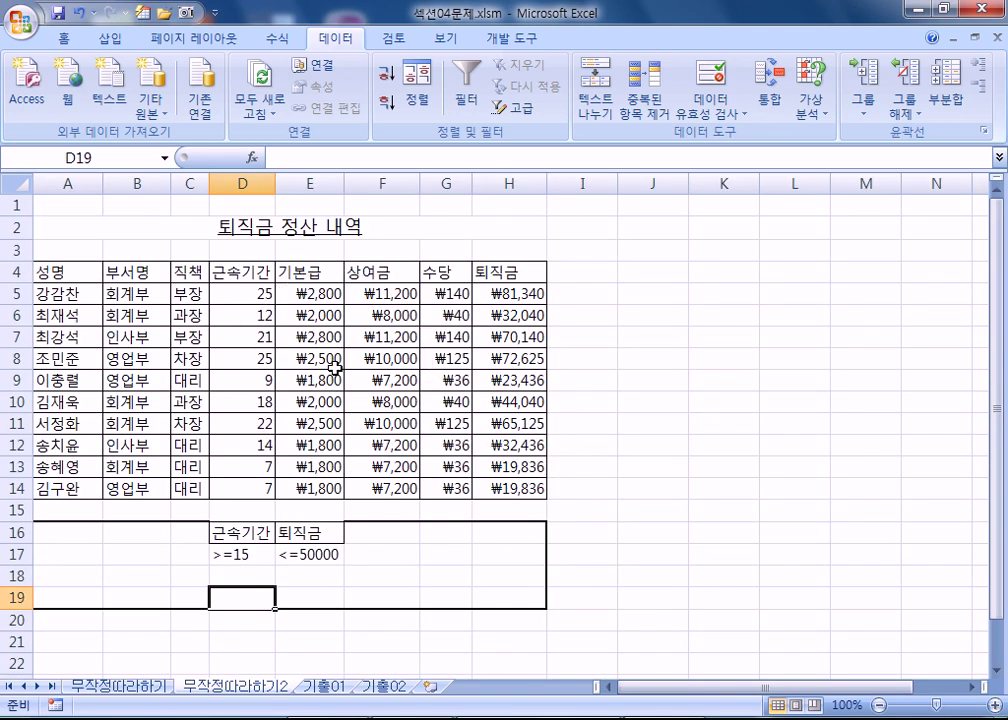
pyautogui.scroll(-2, 333, 368)
pyautogui.moveTo(45, 402); pyautogui.dragTo(479, 466)
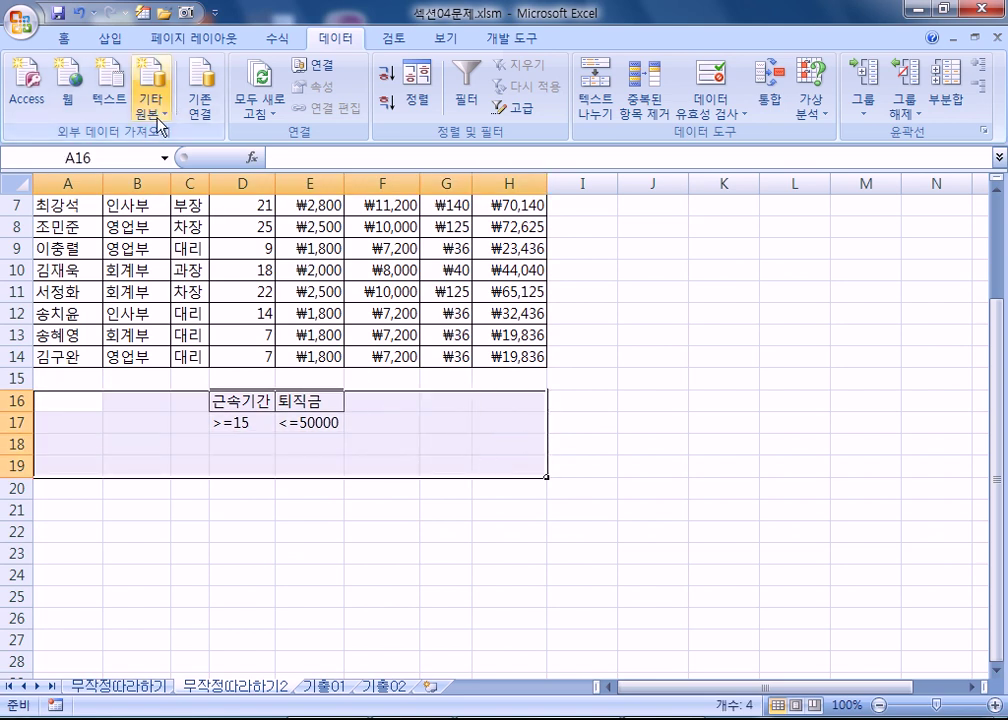
pyautogui.click(65, 38)
pyautogui.click(201, 103)
pyautogui.click(225, 247)
pyautogui.click(352, 525)
# Compare the condition headings in D16 and E16 with the table headings in D4 and H4
pyautogui.moveTo(225, 400); pyautogui.dragTo(226, 420)
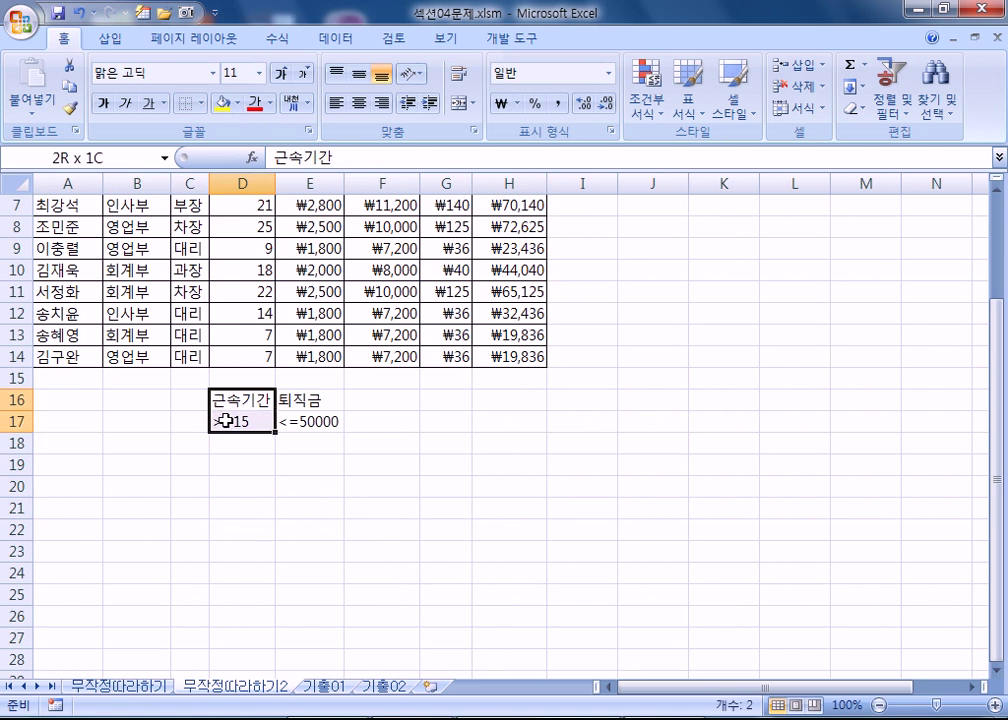
pyautogui.click(225, 398)
pyautogui.scroll(2, 259, 452)
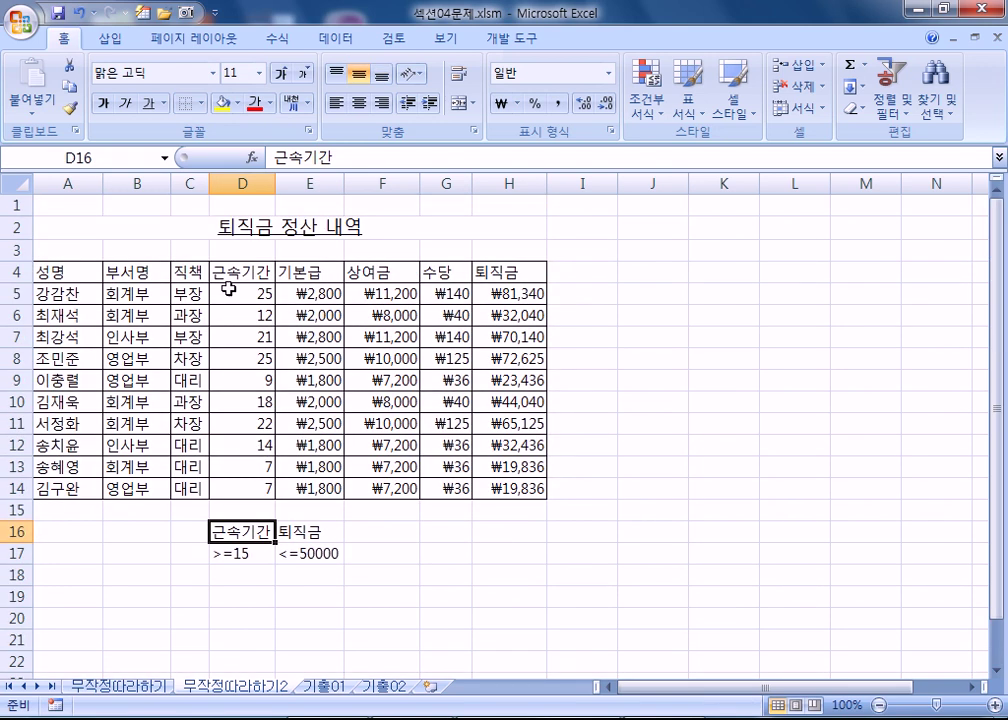
pyautogui.click(230, 271)
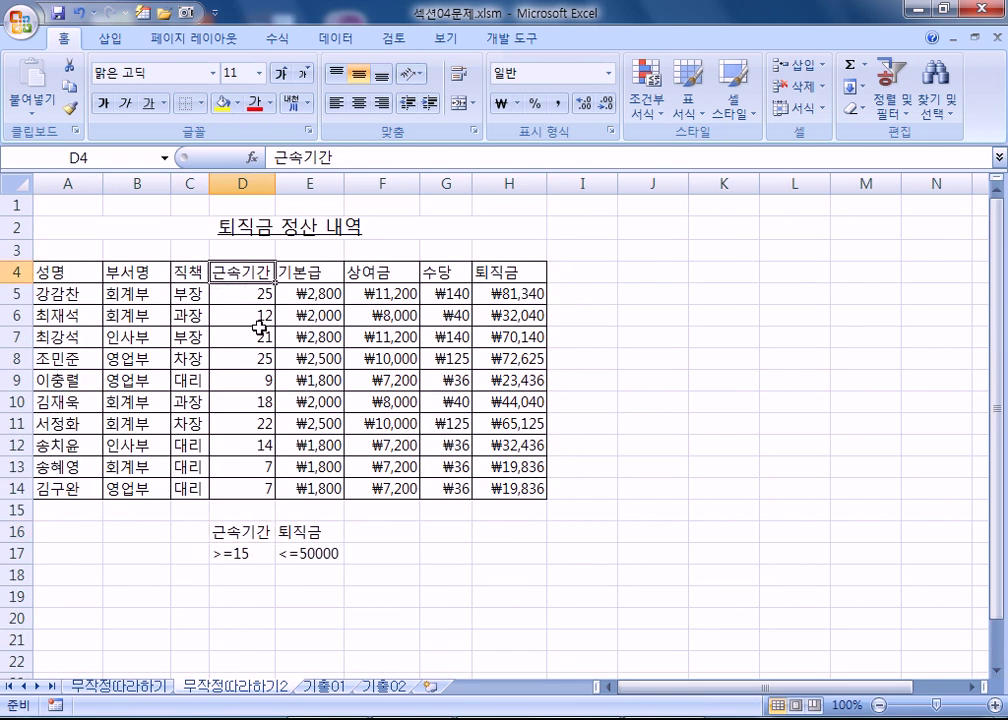
pyautogui.click(232, 532)
pyautogui.click(512, 271)
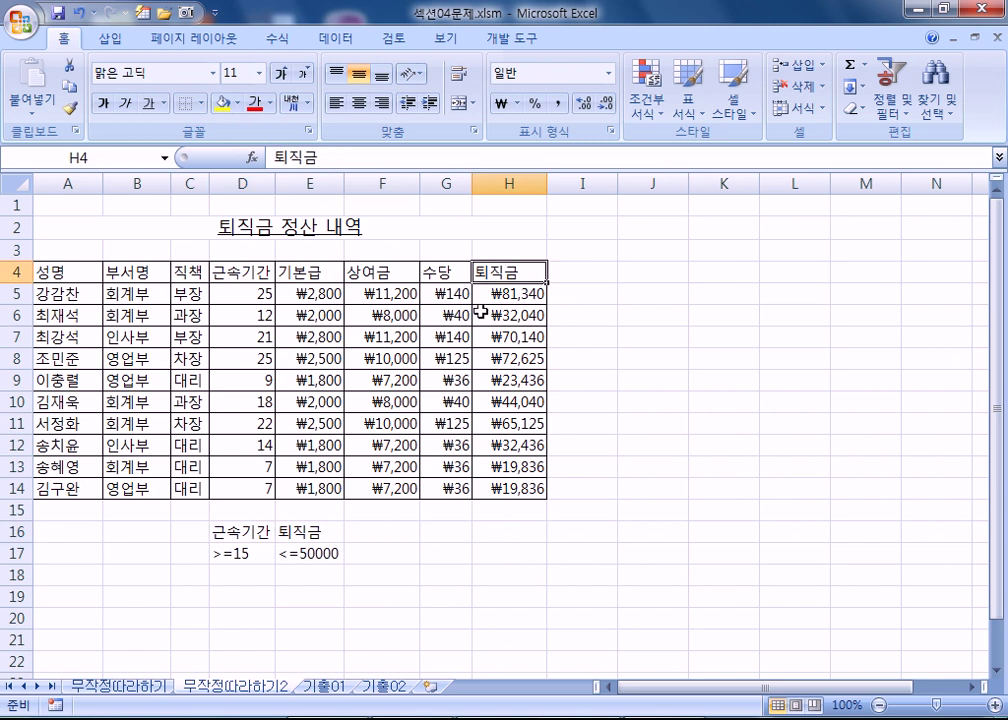
pyautogui.click(305, 532)
# Try moving the condition block D16:E17 elsewhere within A16:H19, and undo the move
pyautogui.moveTo(56, 538); pyautogui.dragTo(500, 592)
pyautogui.click(356, 578)
pyautogui.moveTo(220, 533); pyautogui.dragTo(140, 568)
pyautogui.hotkey('ctrl', 'z')
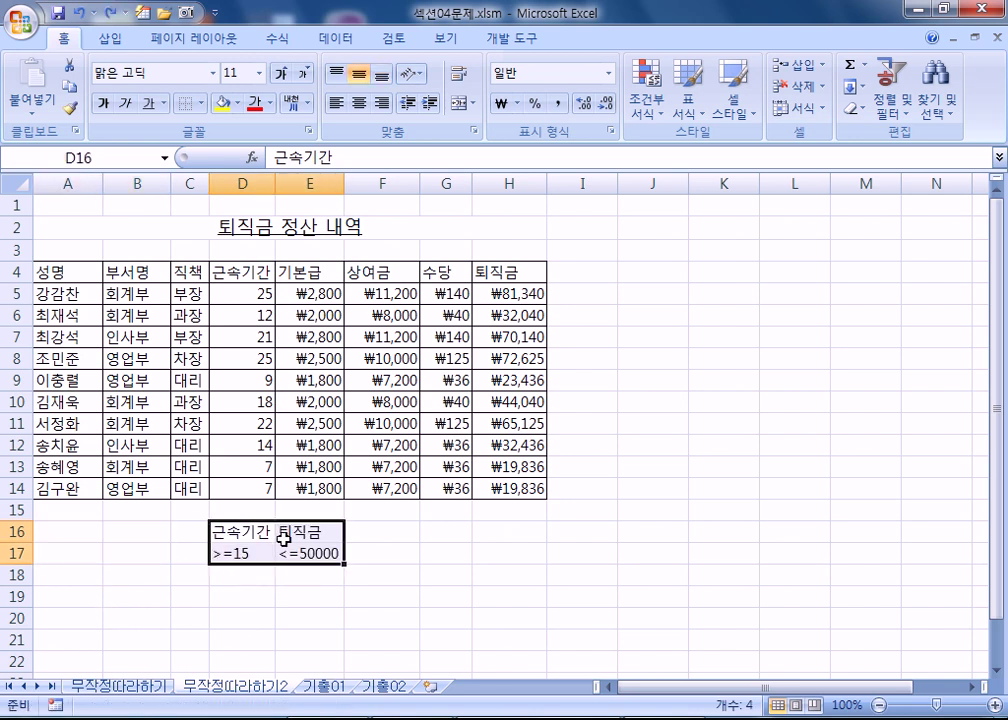
# Try moving the 퇴직금 condition to F16:F17, leaving a blank column after 근속기간, and restore it to E16:E17
pyautogui.click(298, 541)
pyautogui.moveTo(298, 541); pyautogui.dragTo(352, 565)
pyautogui.moveTo(240, 531); pyautogui.dragTo(405, 585)
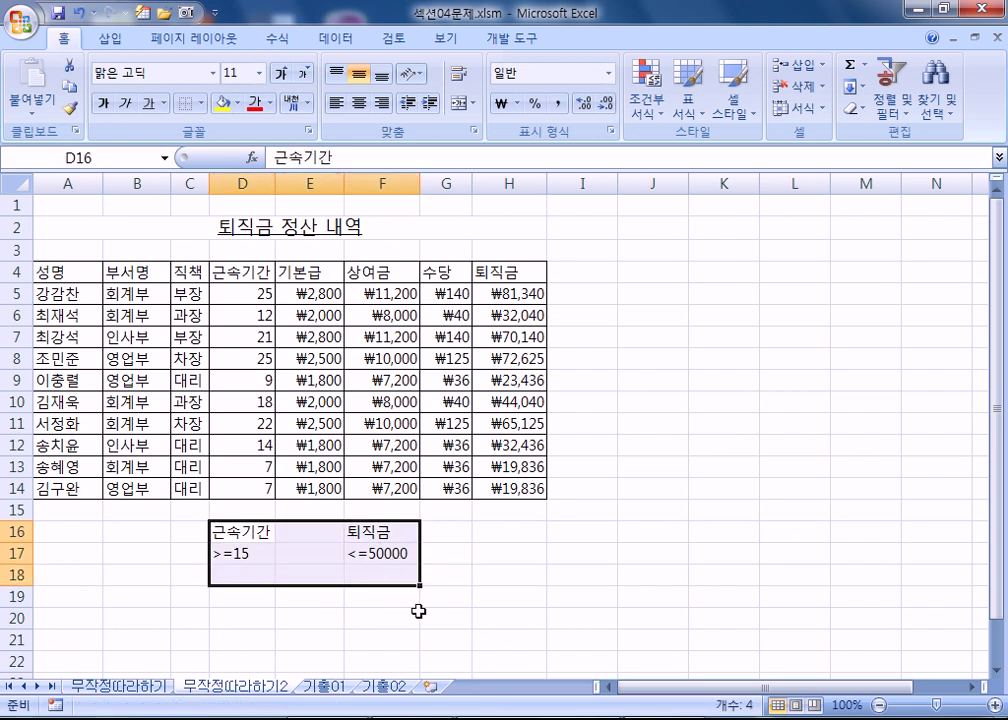
pyautogui.scroll(-2, 427, 583)
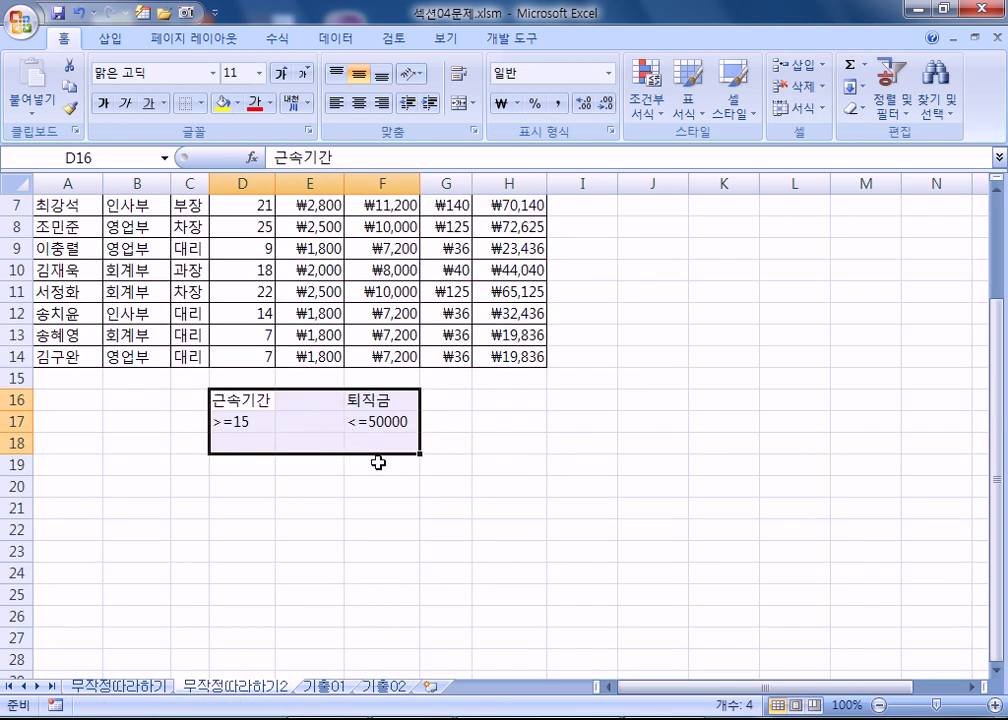
pyautogui.moveTo(373, 401); pyautogui.dragTo(310, 440)
pyautogui.hotkey('ctrl', 'z')
pyautogui.moveTo(235, 400); pyautogui.dragTo(330, 444)
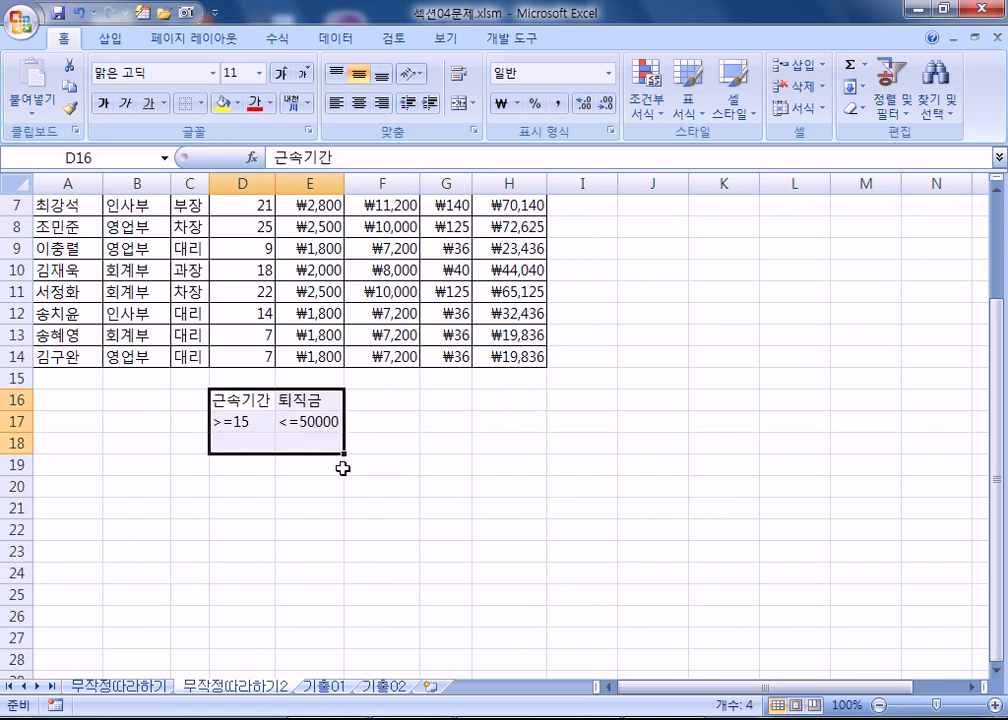
pyautogui.click(342, 468)
pyautogui.scroll(2, 281, 531)
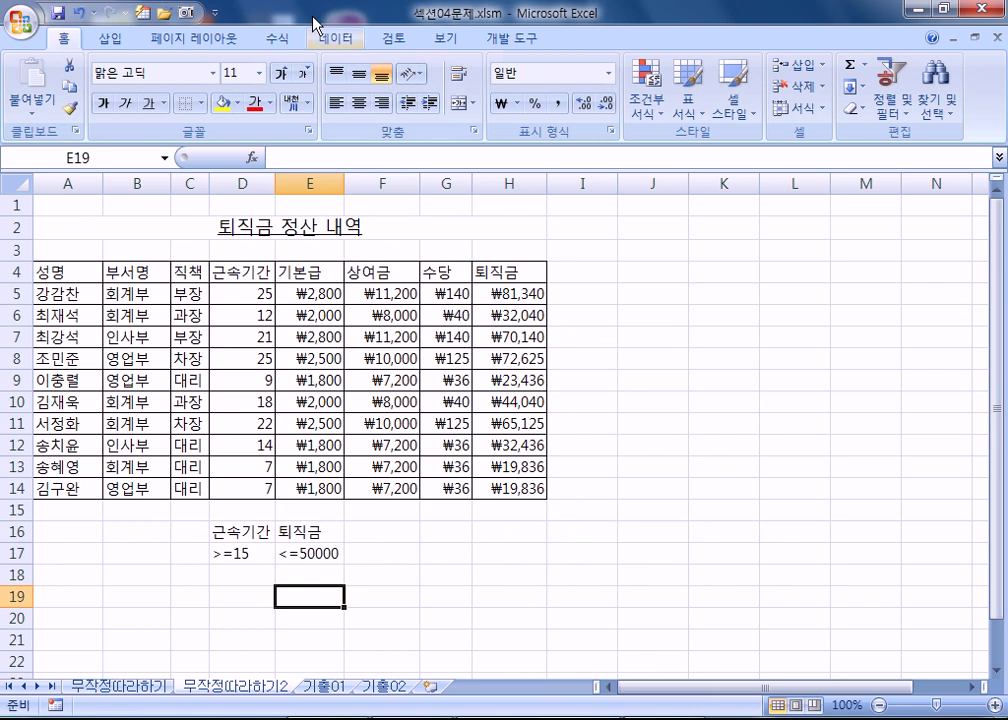
pyautogui.click(319, 45)
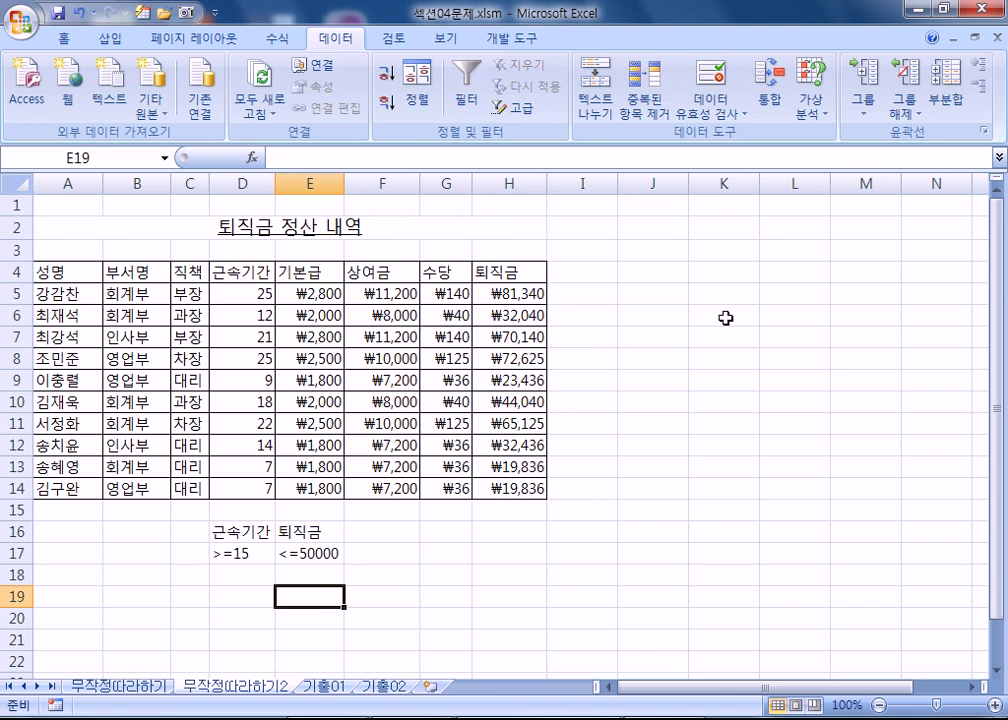
pyautogui.click(767, 316)
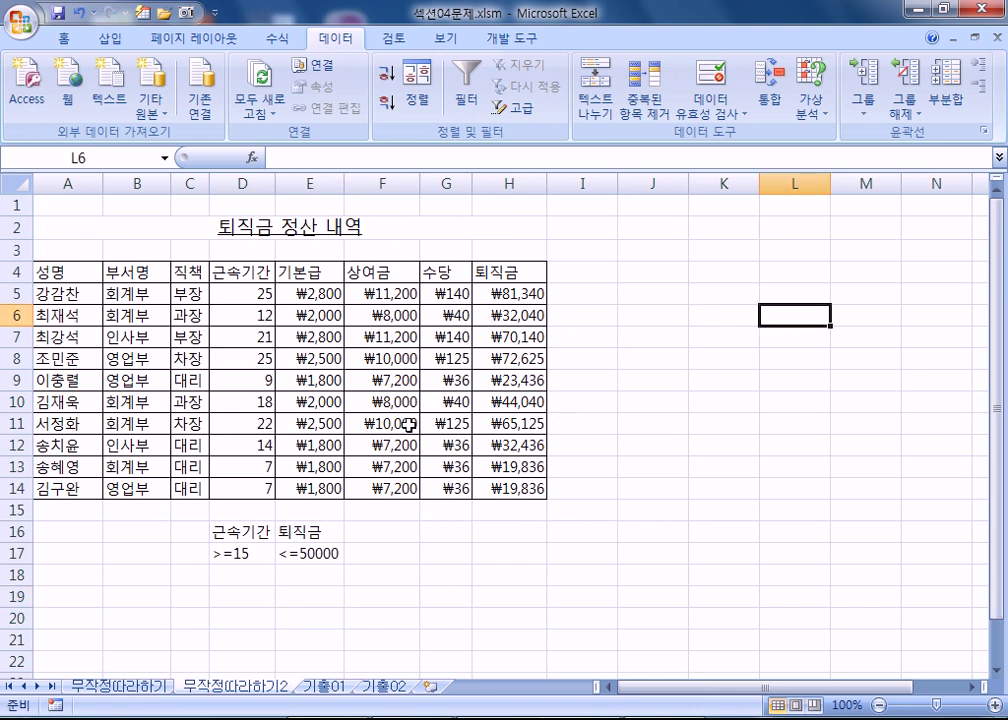
pyautogui.scroll(-2, 410, 424)
pyautogui.click(236, 396)
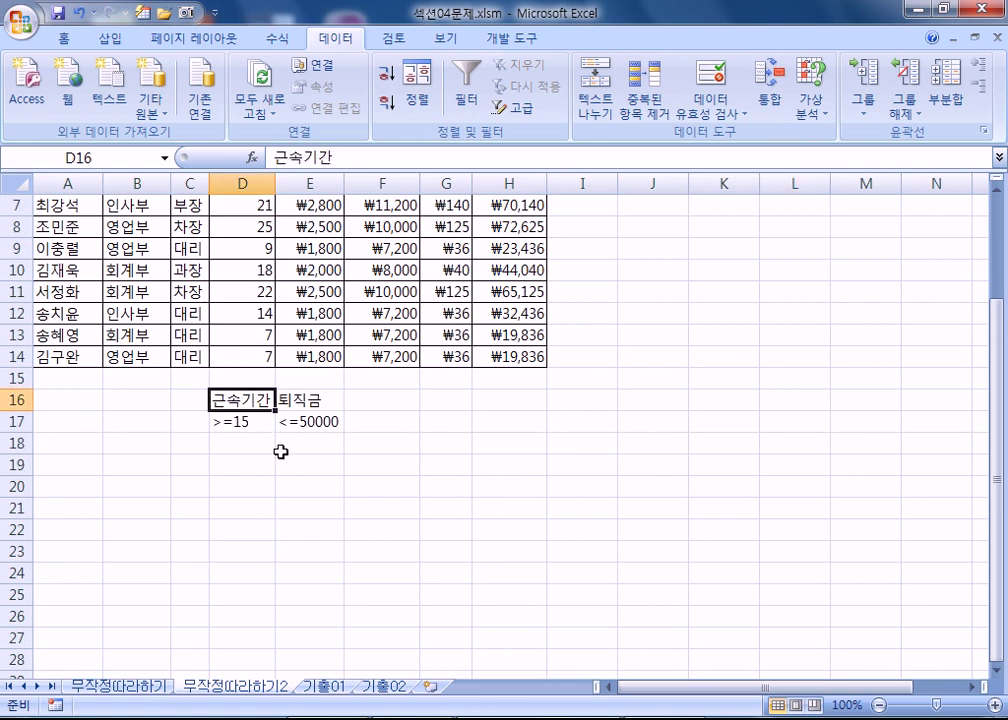
pyautogui.scroll(2, 286, 454)
pyautogui.click(236, 314)
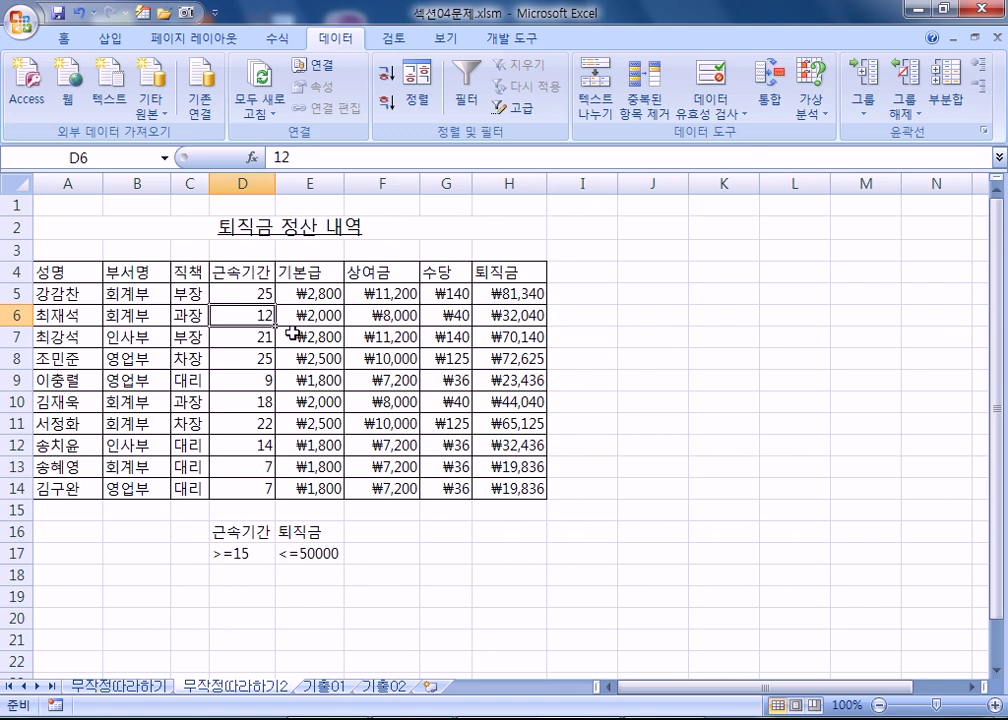
pyautogui.click(772, 334)
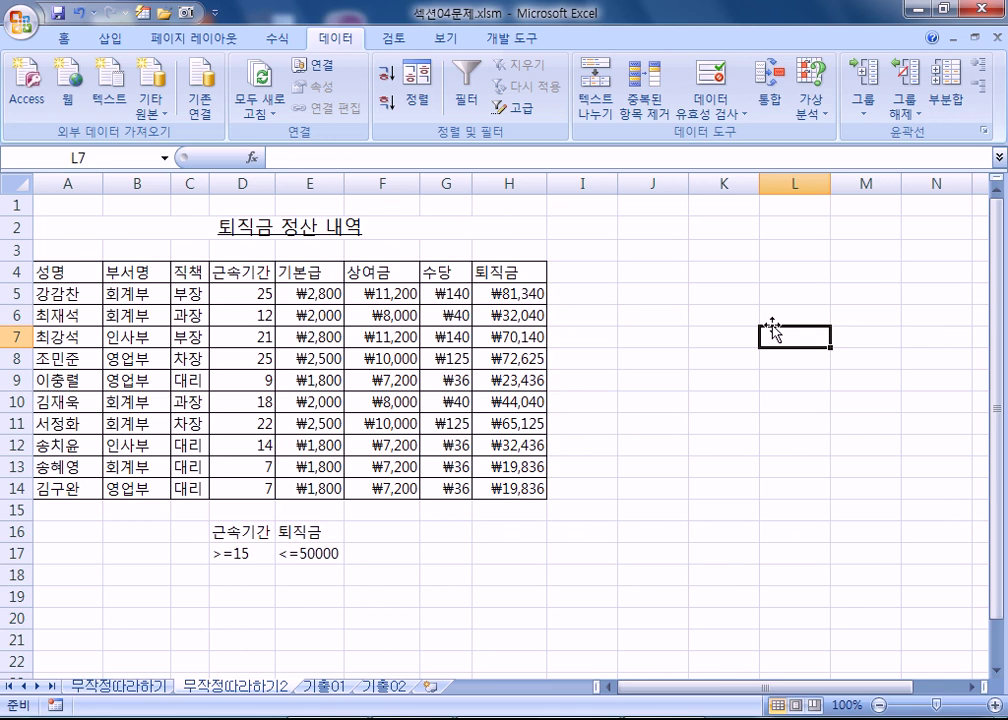
# Try starting the advanced filter from an empty cell outside the table, and cancel it
pyautogui.click(516, 108)
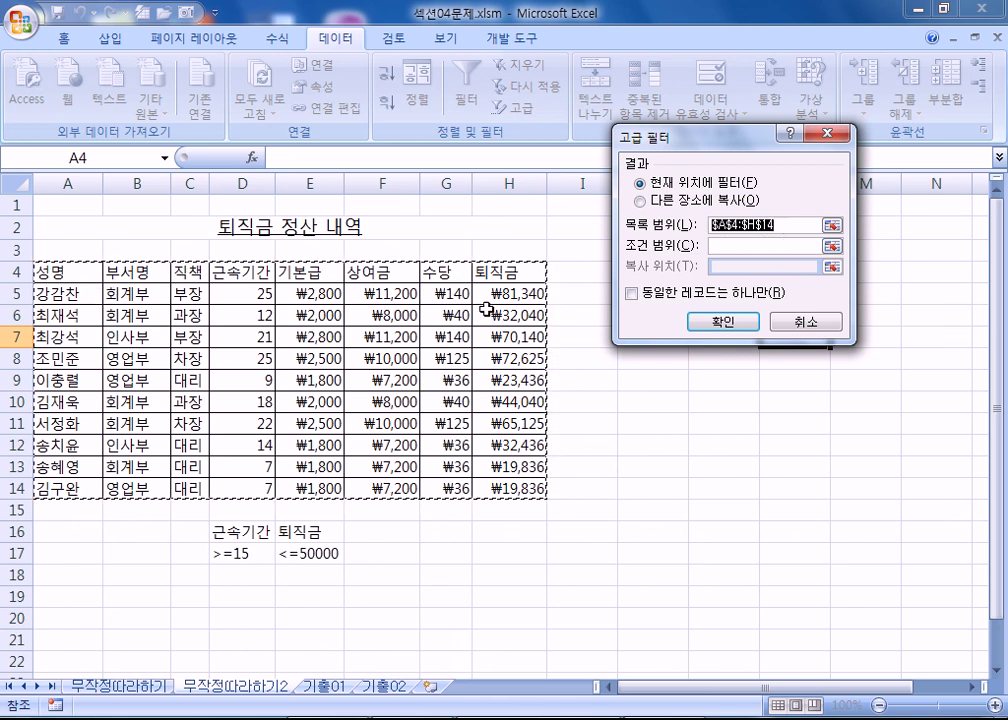
pyautogui.click(725, 318)
pyautogui.click(779, 280)
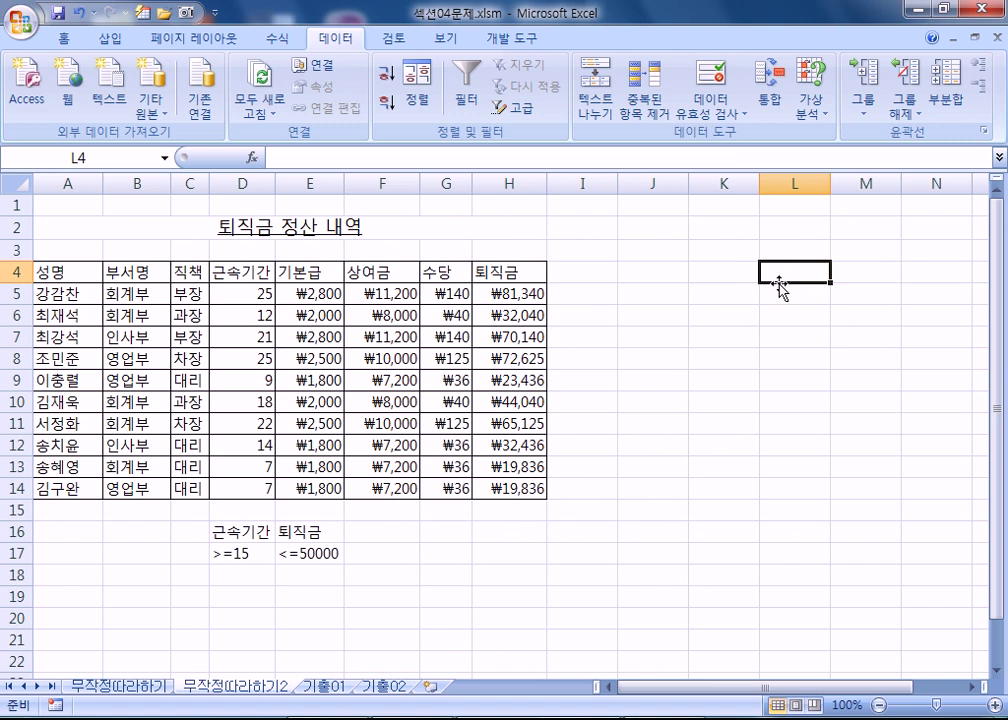
pyautogui.click(784, 292)
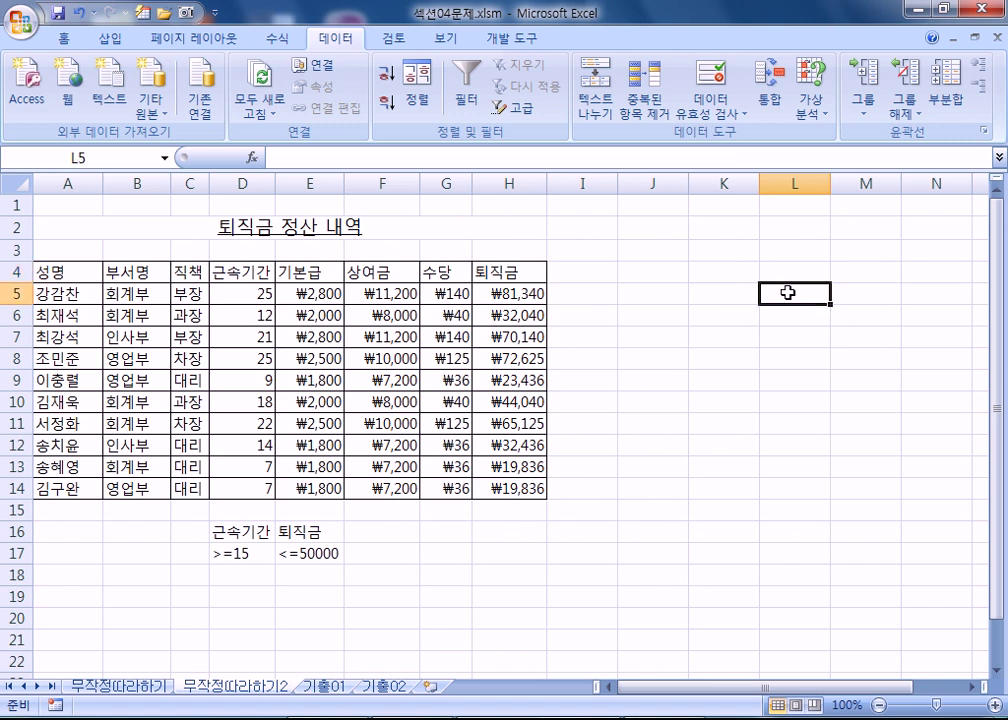
pyautogui.click(521, 110)
pyautogui.moveTo(719, 130); pyautogui.dragTo(420, 120)
pyautogui.click(779, 298)
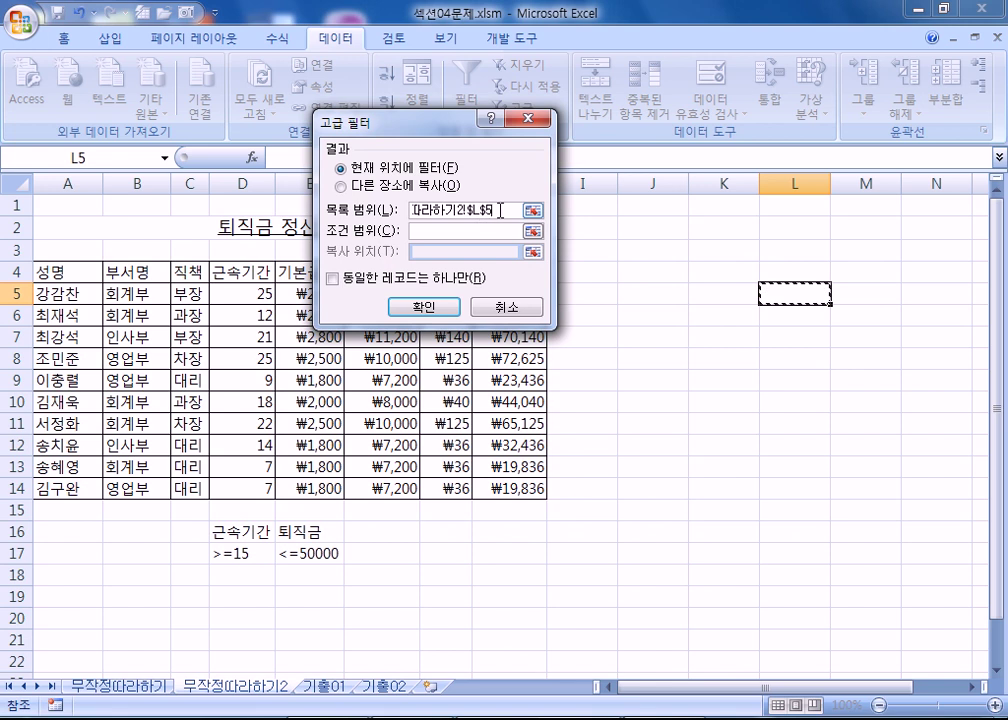
pyautogui.click(505, 306)
# Compare the list range the advanced filter proposes when started from cells inside and outside the table, cancelling it each time
pyautogui.click(382, 314)
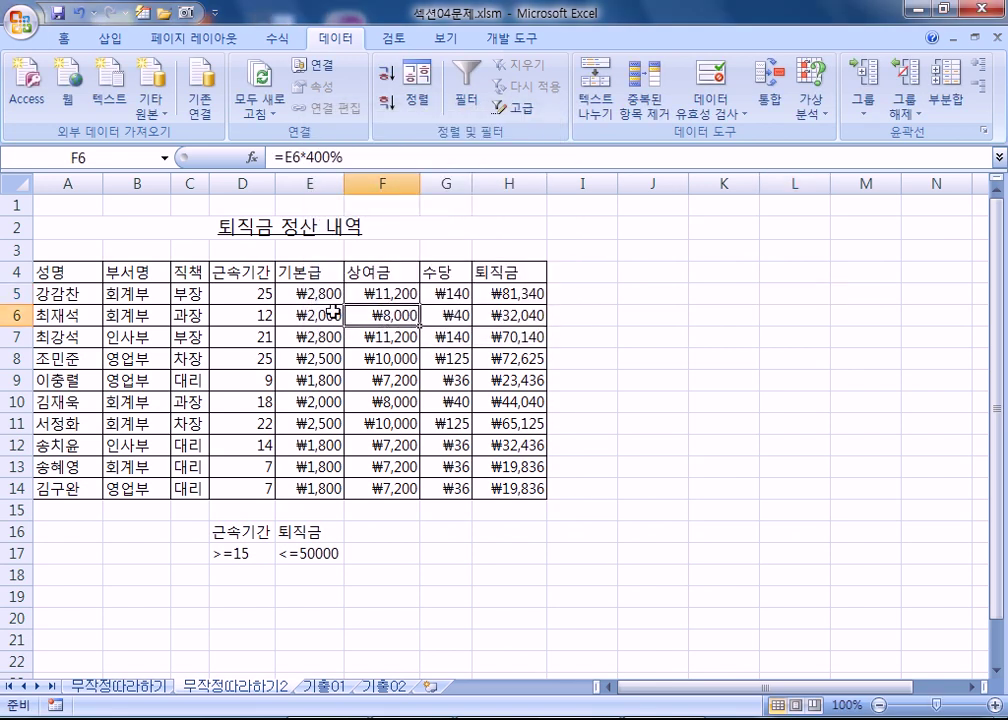
pyautogui.click(263, 313)
pyautogui.click(510, 112)
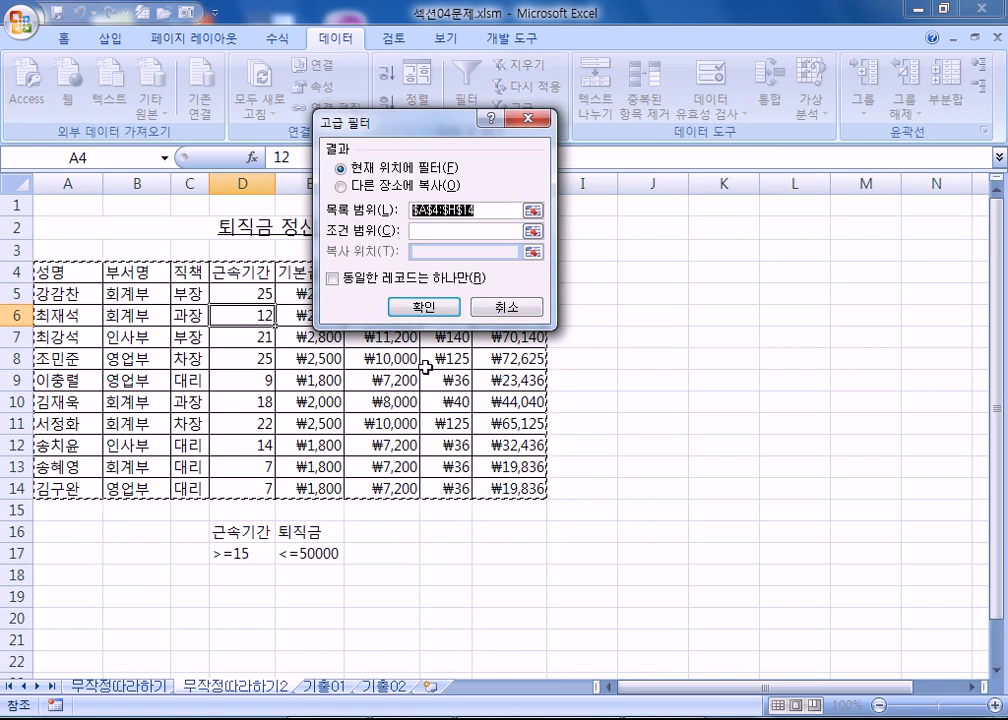
pyautogui.press('Escape')
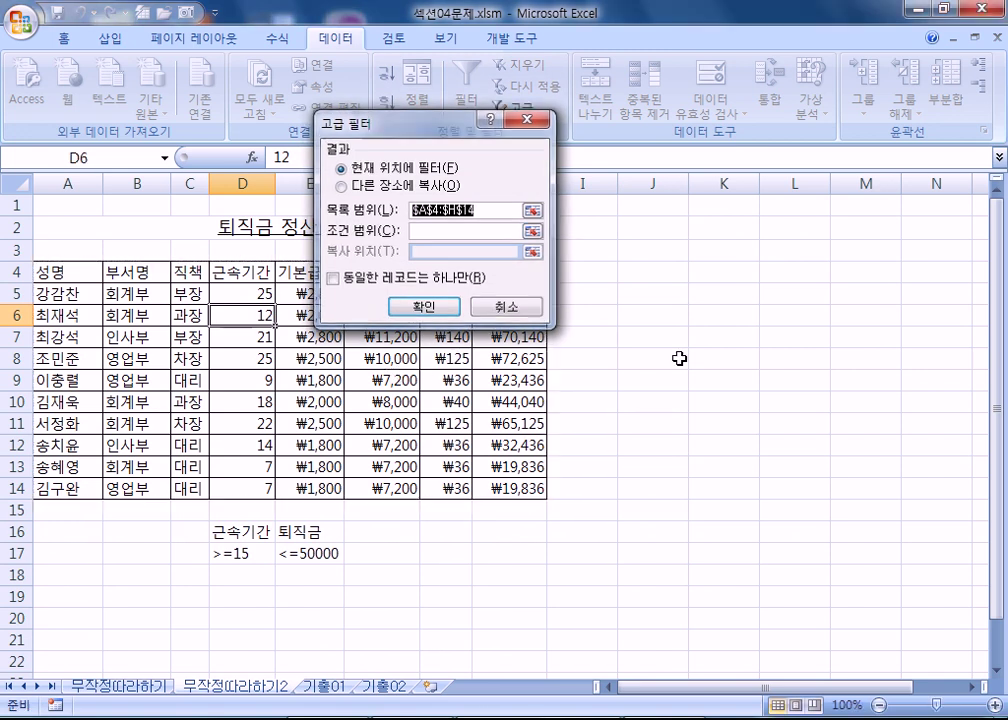
pyautogui.click(735, 355)
pyautogui.click(514, 110)
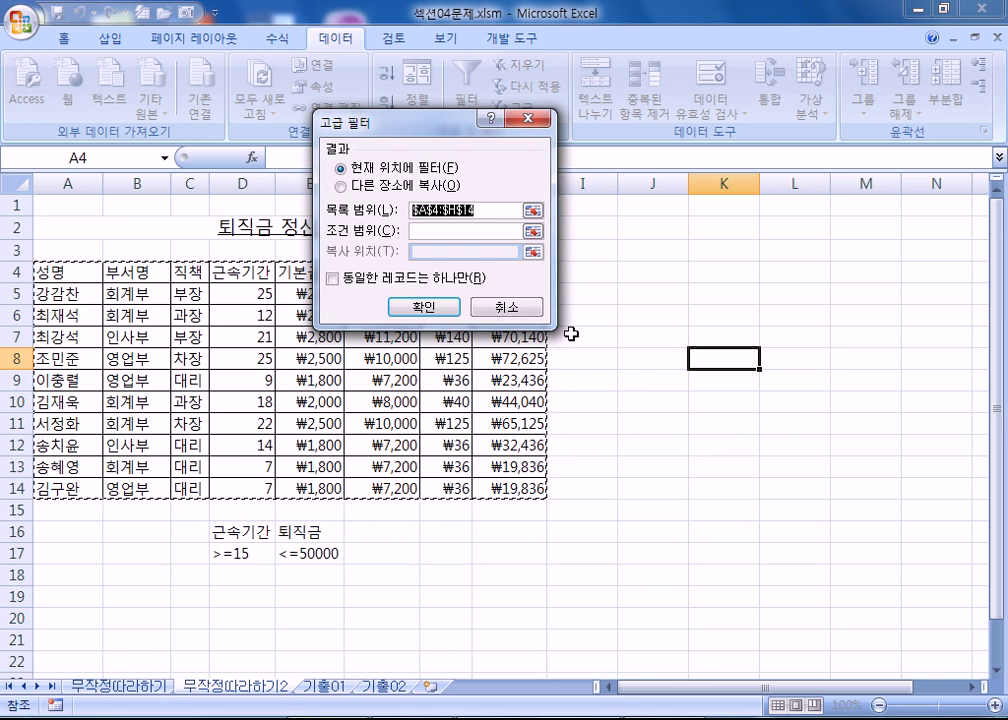
pyautogui.click(729, 371)
pyautogui.press('Escape')
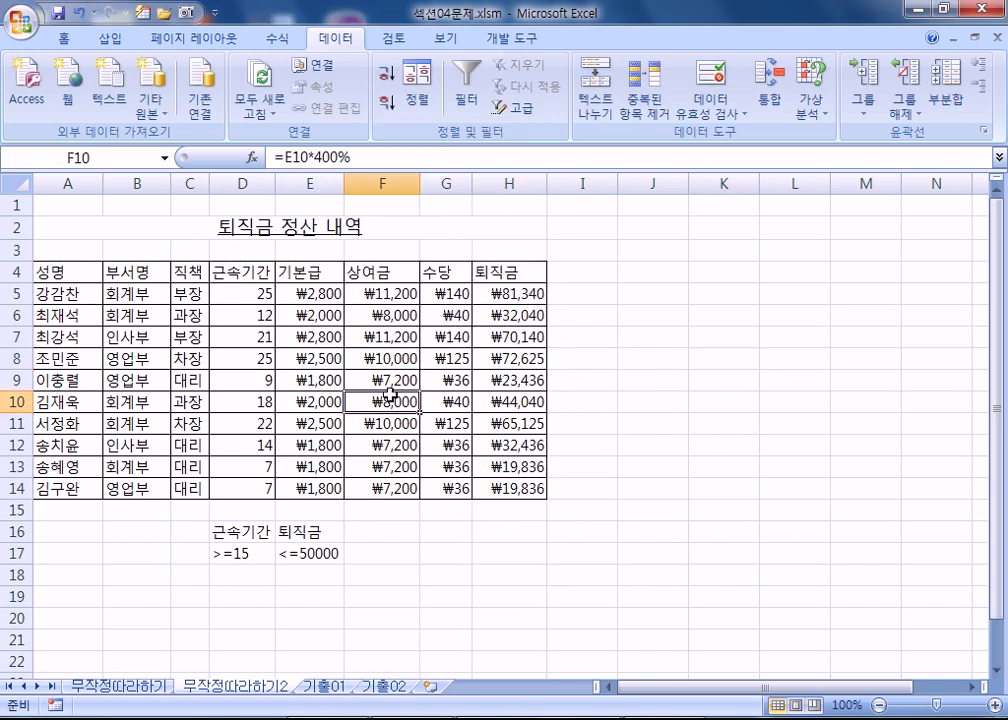
pyautogui.click(521, 118)
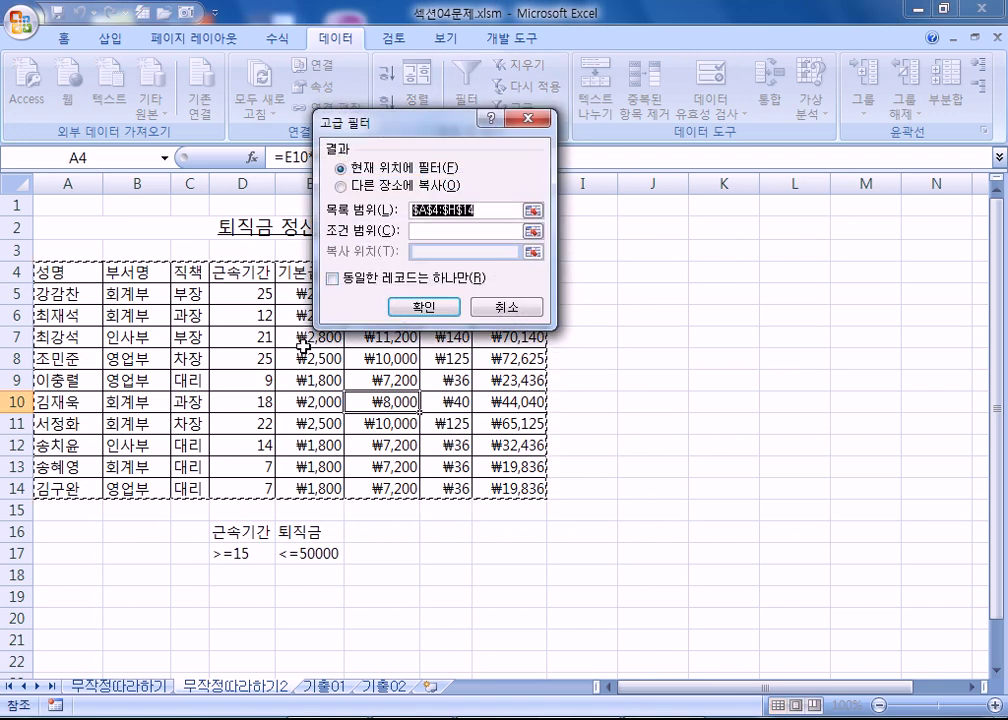
pyautogui.press('Escape')
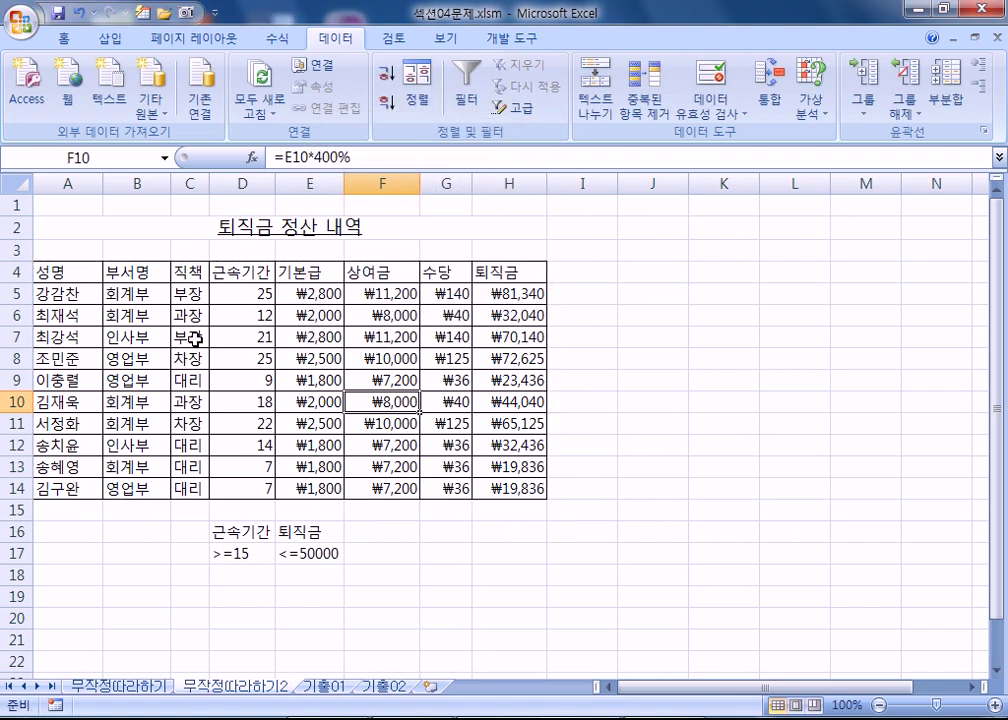
# Start an advanced filter from 근속기간 cell D6 with list range A4:H14, set to copy the results to another location
pyautogui.click(242, 310)
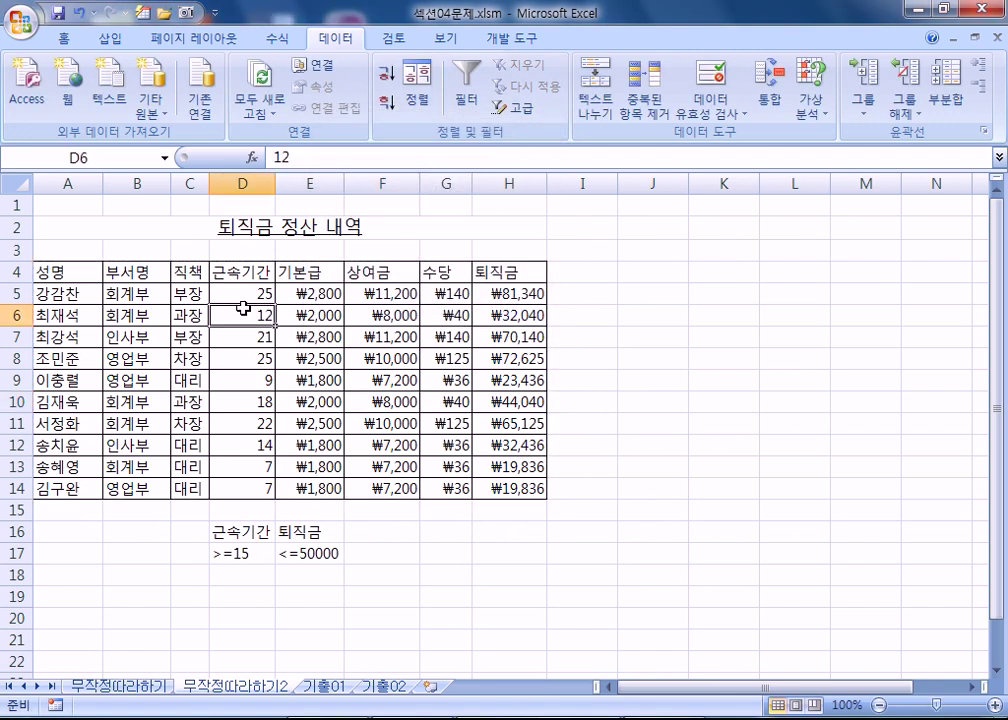
pyautogui.click(519, 126)
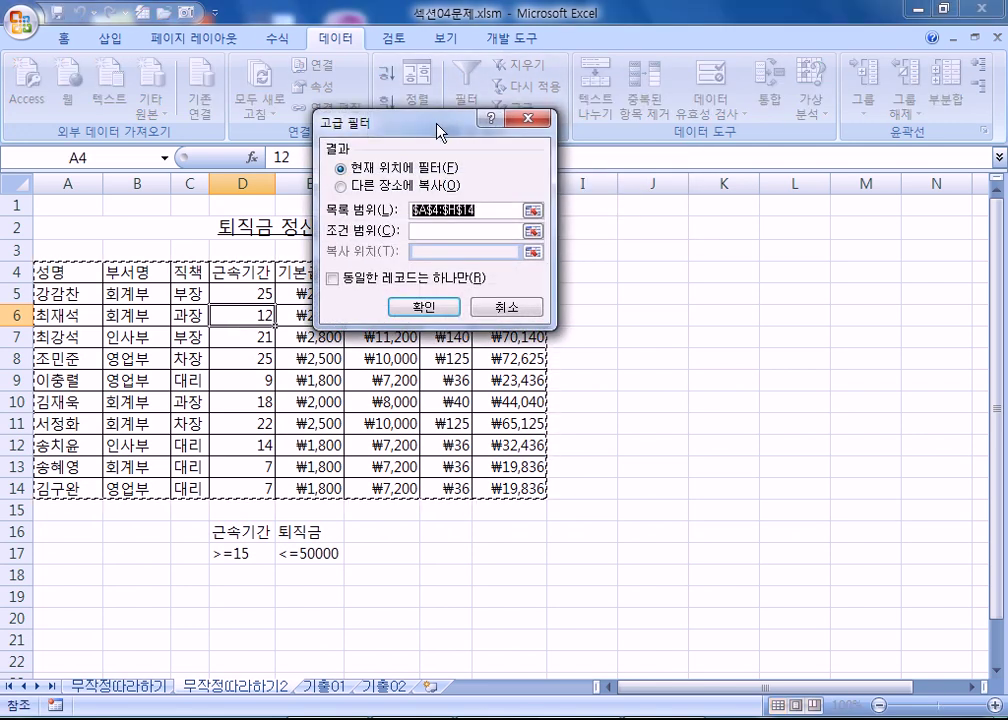
pyautogui.moveTo(350, 98); pyautogui.dragTo(716, 140)
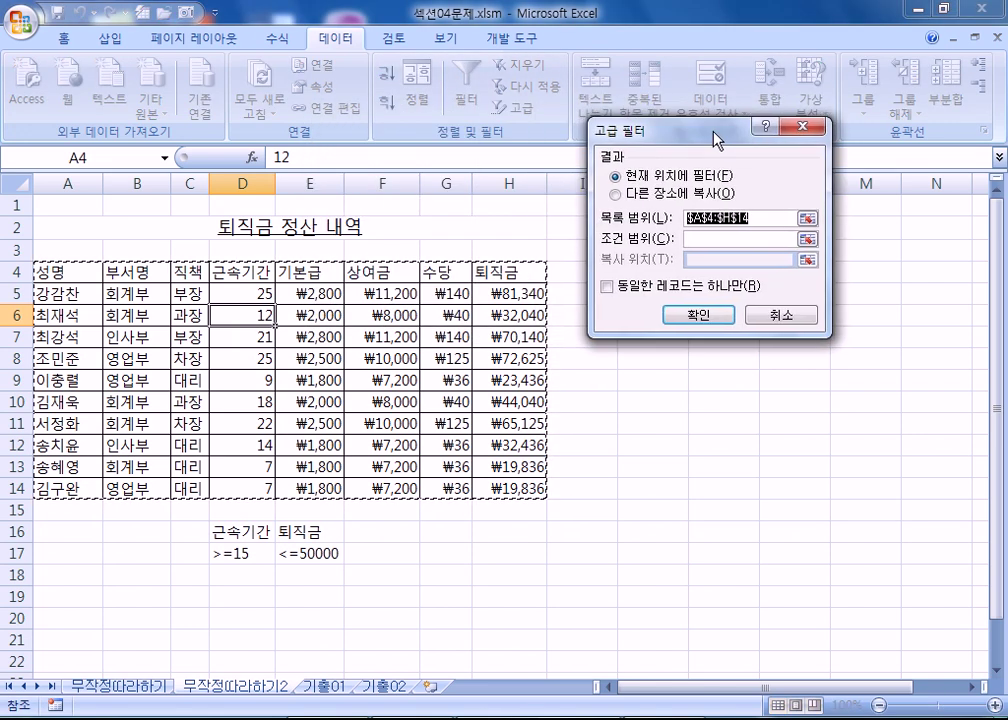
pyautogui.click(636, 196)
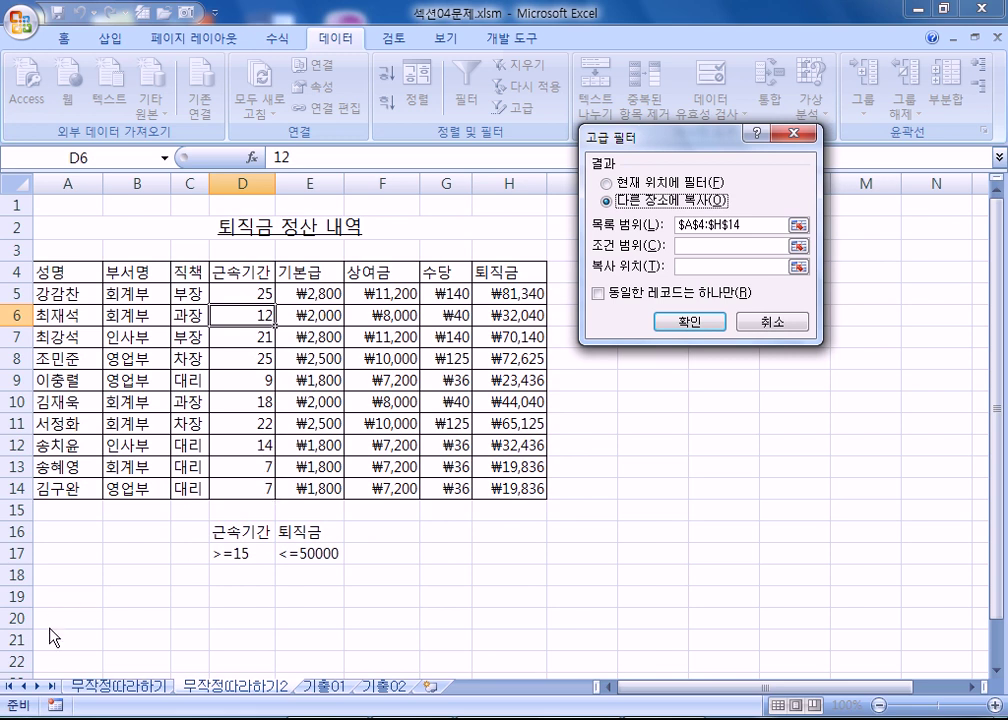
pyautogui.click(606, 183)
pyautogui.click(633, 203)
# Set the criteria range to D16:E17 and the copy destination to A20, and run the advanced filter
pyautogui.click(711, 247)
pyautogui.moveTo(250, 531); pyautogui.dragTo(300, 553)
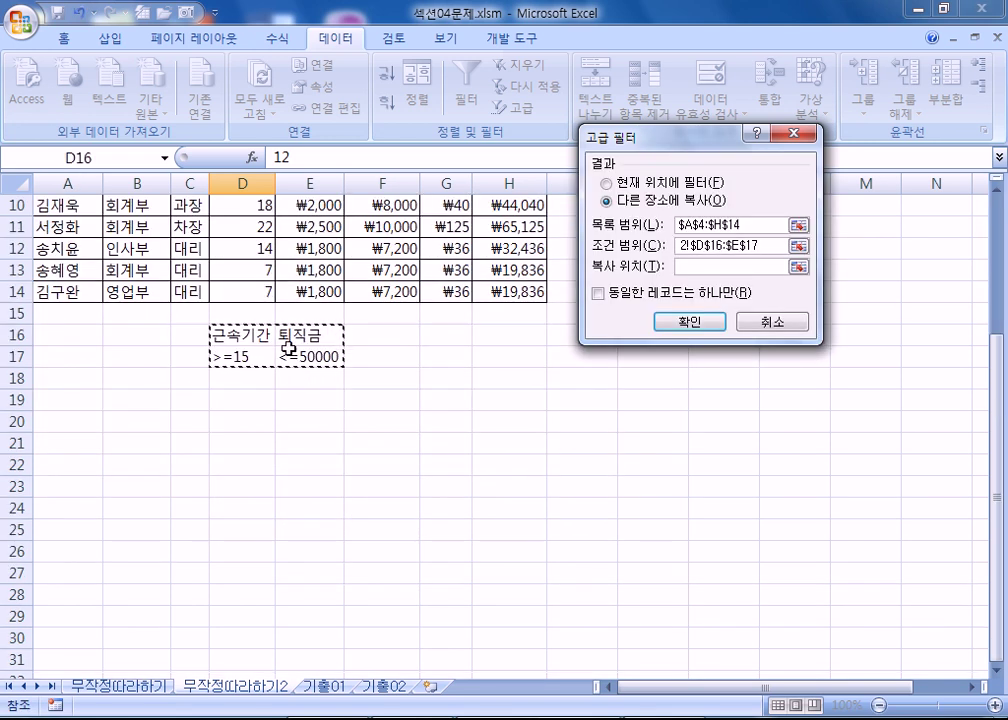
pyautogui.moveTo(268, 343); pyautogui.dragTo(334, 358)
pyautogui.click(697, 268)
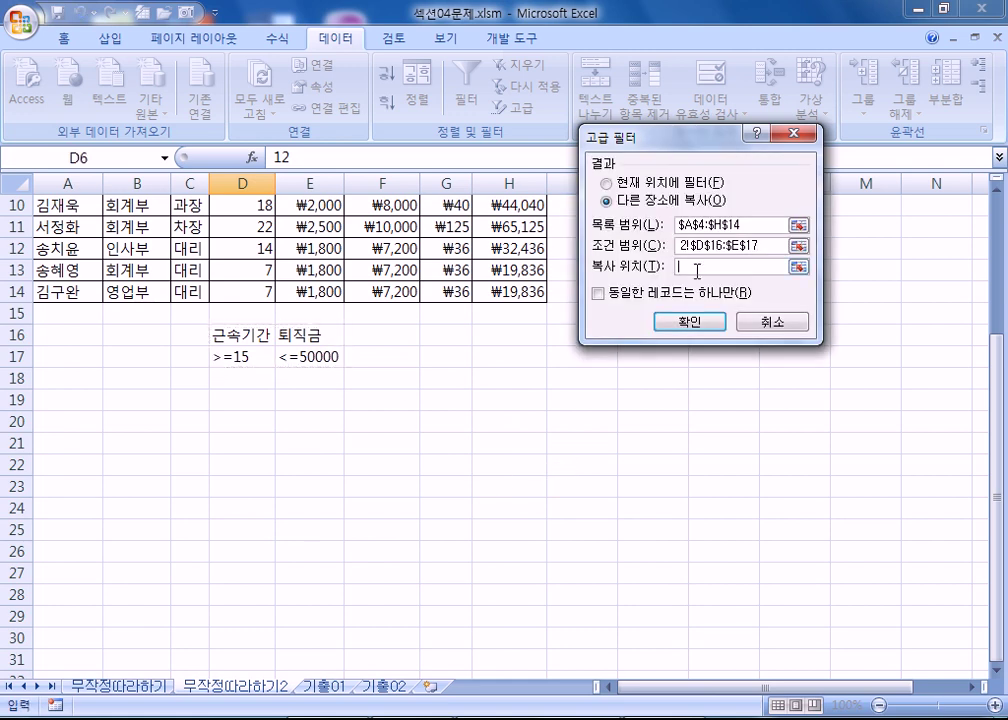
pyautogui.click(56, 425)
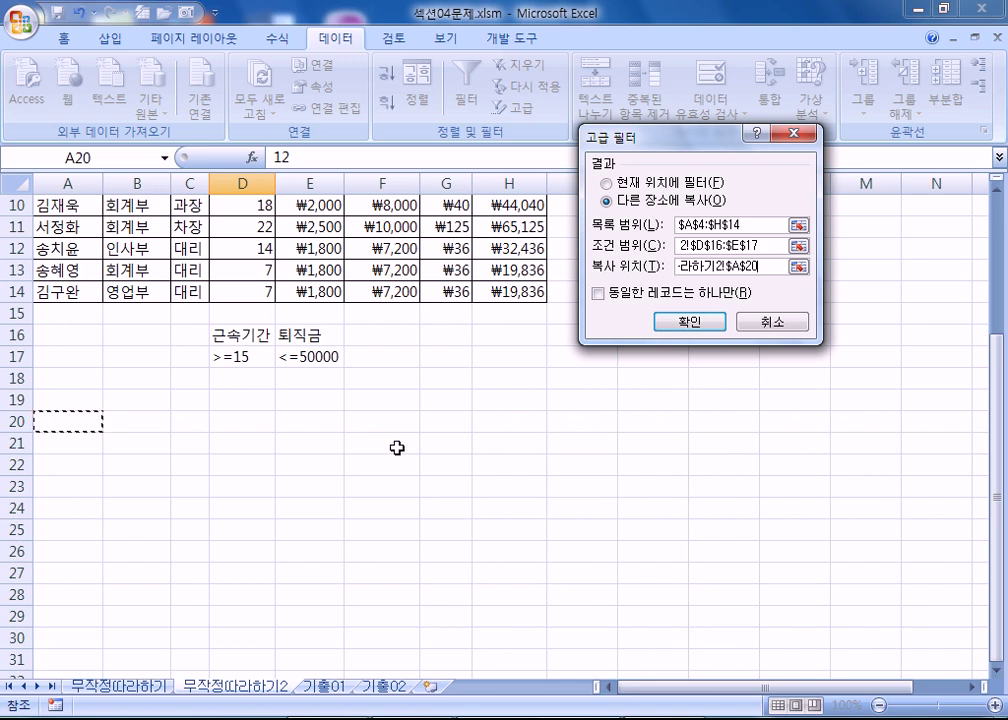
pyautogui.click(703, 323)
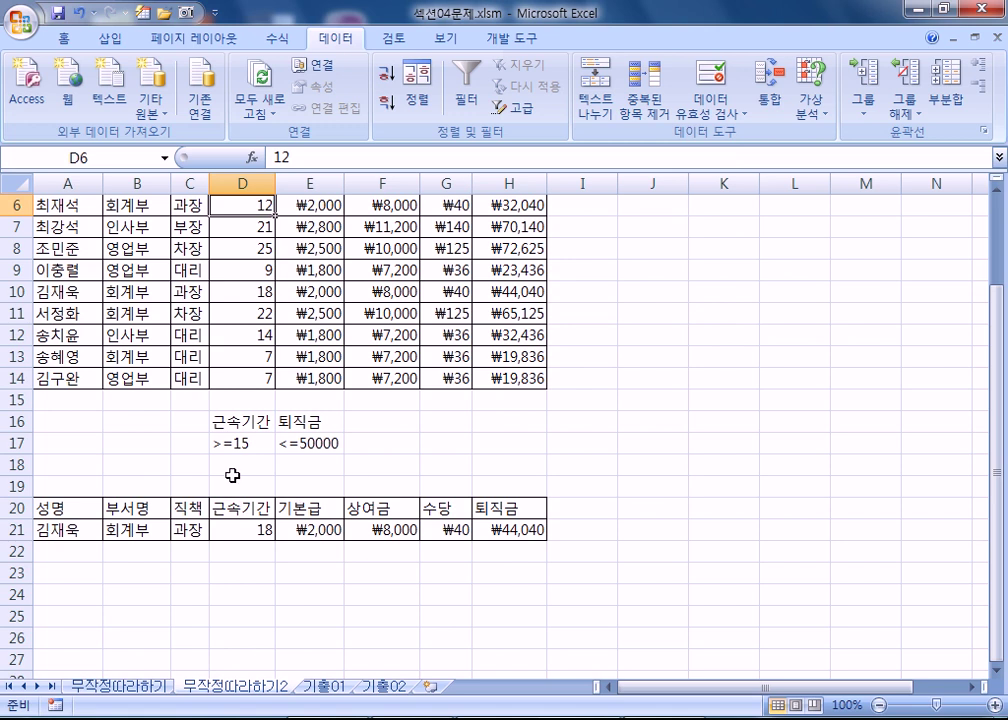
# Examine the filtered result in A20:H21
pyautogui.moveTo(18, 508); pyautogui.dragTo(18, 573)
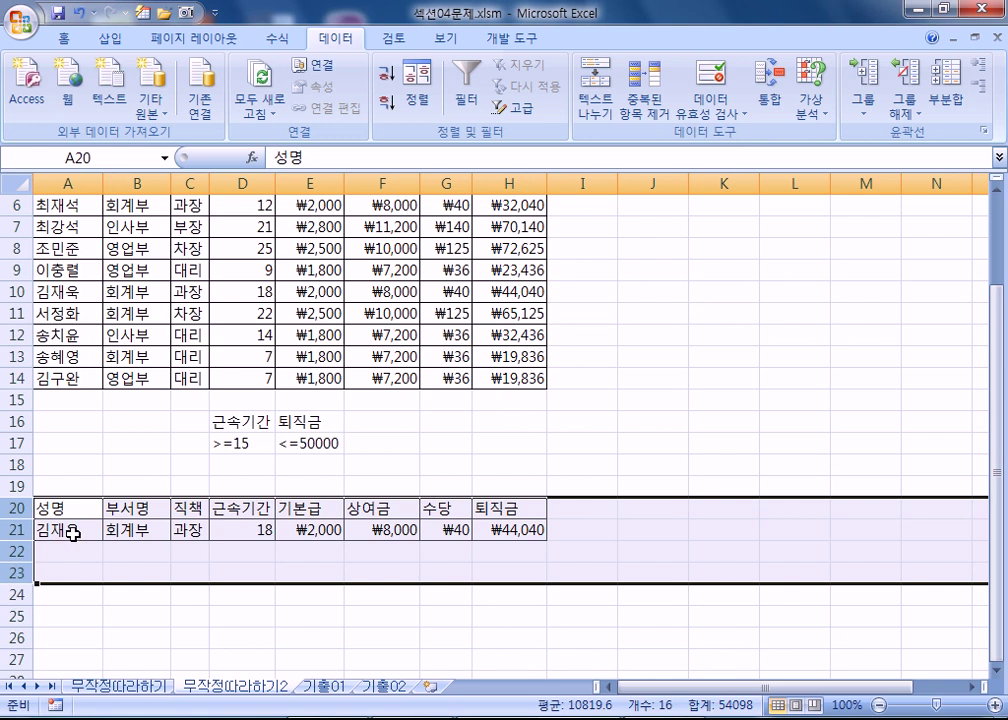
pyautogui.click(270, 487)
pyautogui.click(141, 521)
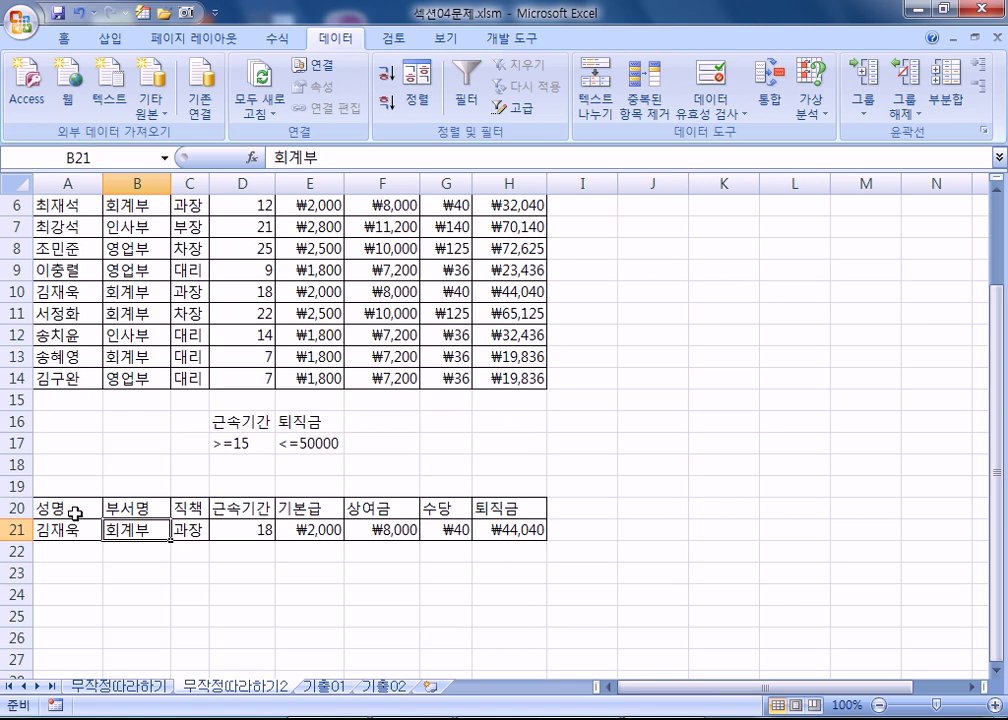
pyautogui.moveTo(47, 509); pyautogui.dragTo(490, 529)
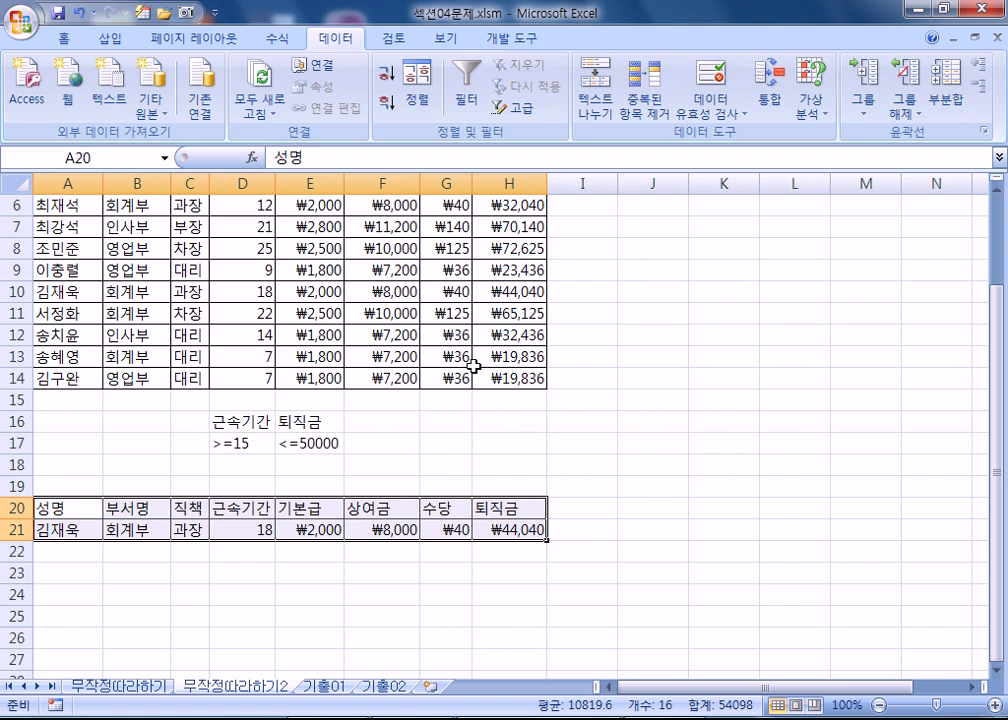
# Check the table's 근속기간 values against the >=15 condition and compare row 10 with the filtered result
pyautogui.click(368, 293)
pyautogui.scroll(2, 378, 317)
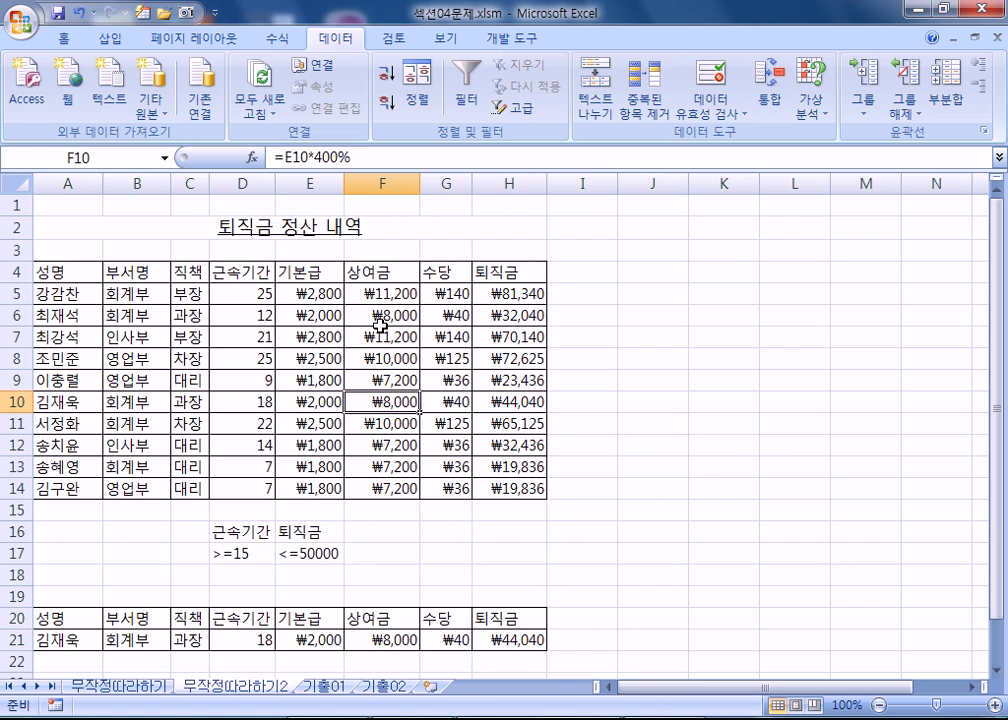
pyautogui.click(253, 292)
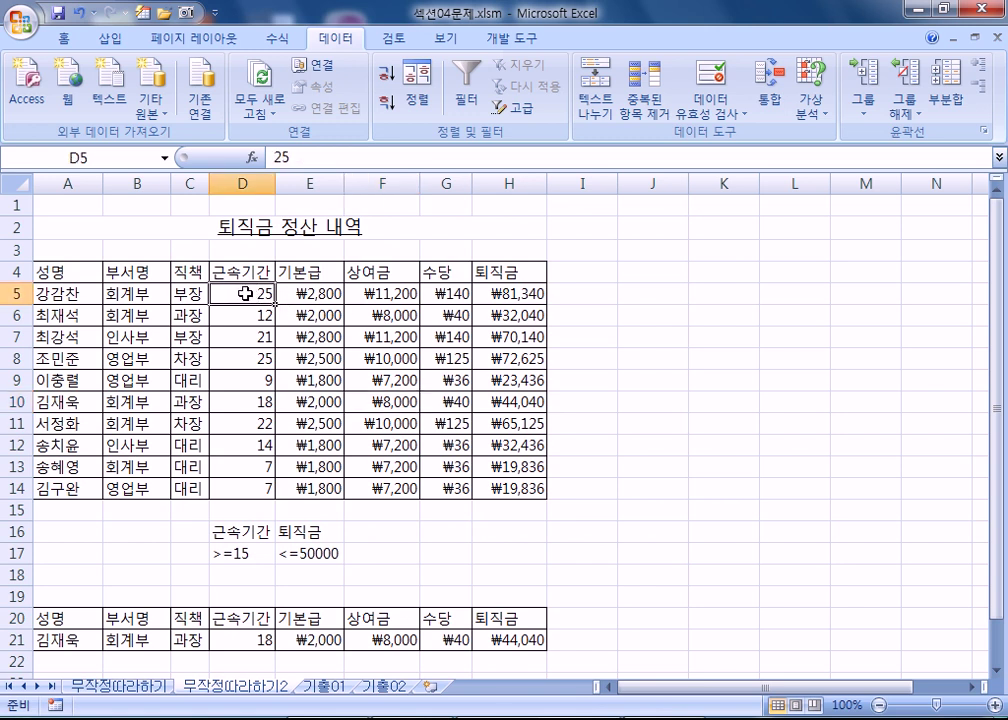
pyautogui.keyDown('ctrl'); pyautogui.click(241, 336); pyautogui.keyUp('ctrl')
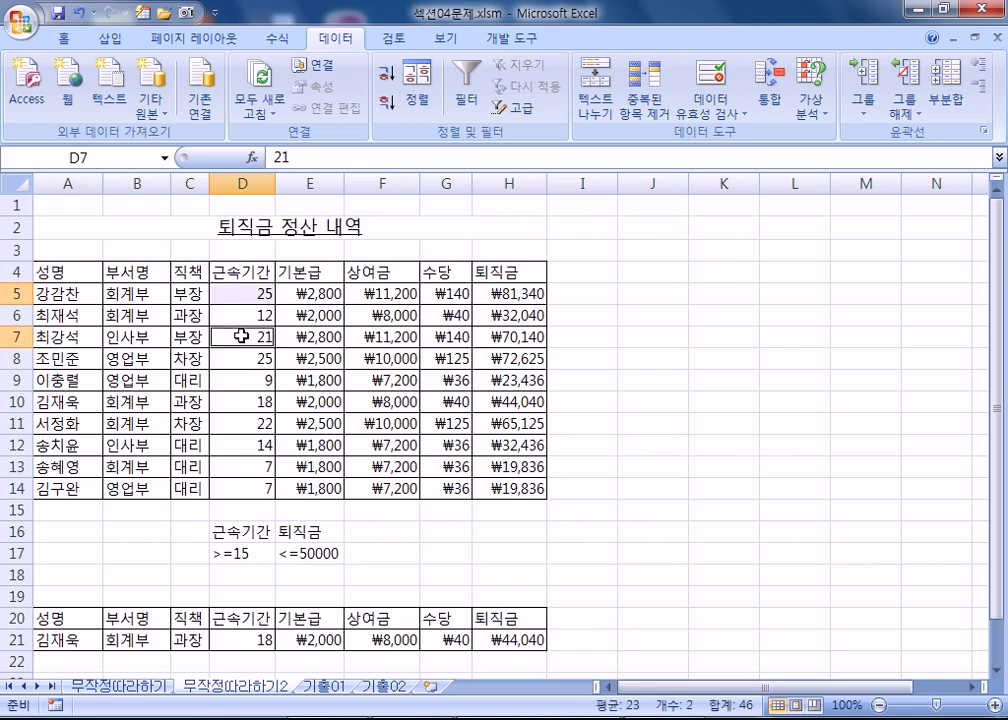
pyautogui.keyDown('ctrl'); pyautogui.click(245, 357); pyautogui.keyUp('ctrl')
pyautogui.keyDown('ctrl'); pyautogui.click(245, 423); pyautogui.keyUp('ctrl')
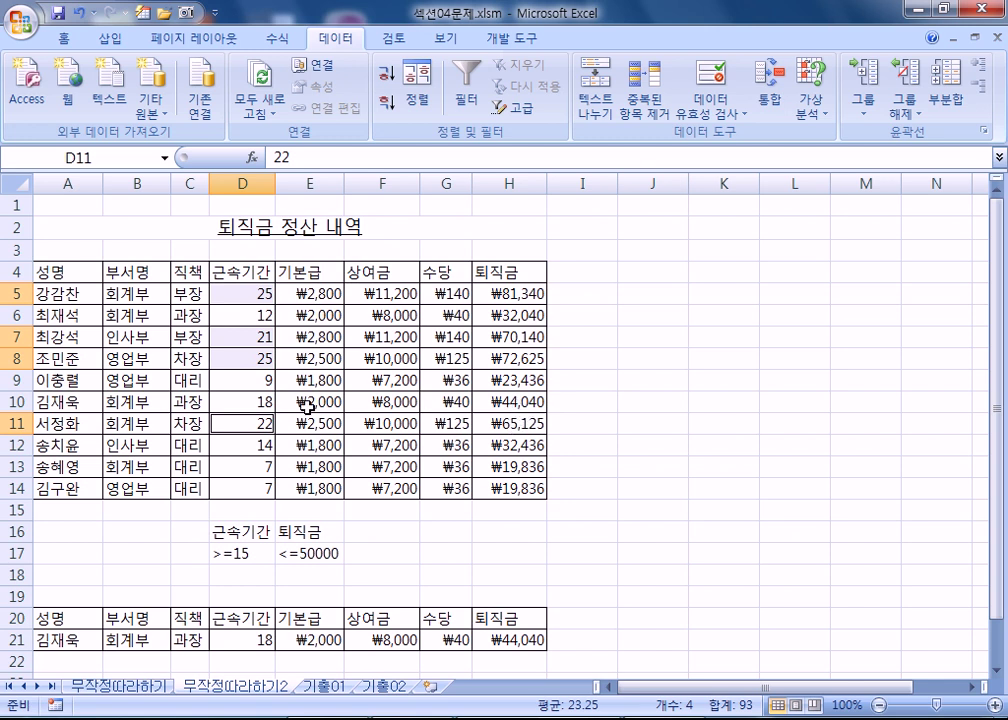
pyautogui.click(256, 404)
pyautogui.click(12, 402)
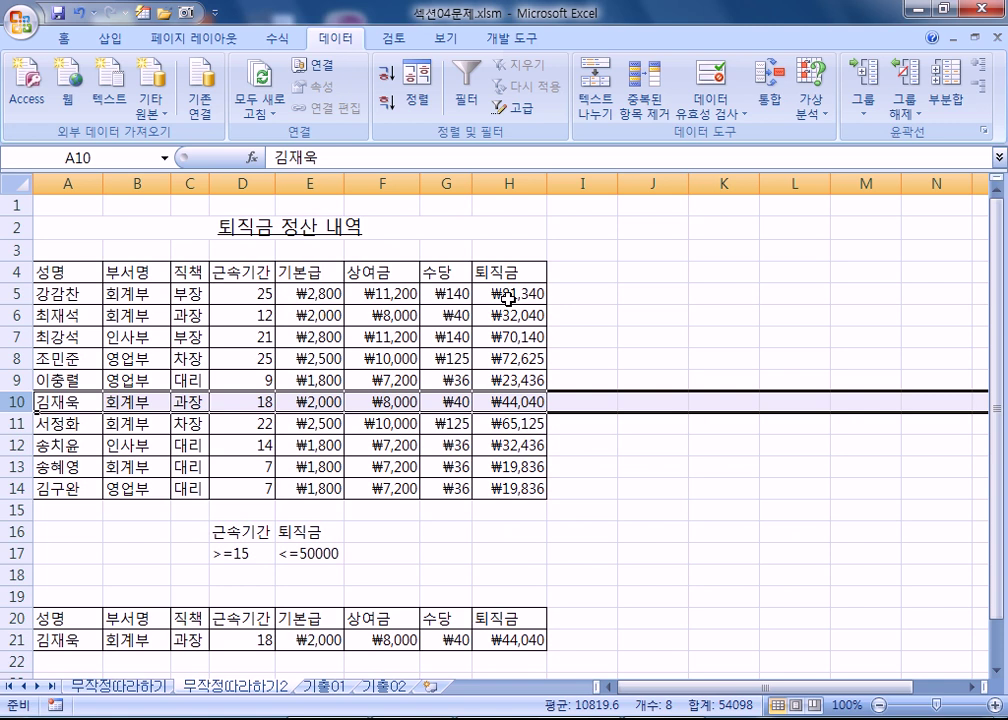
pyautogui.scroll(-3, 508, 297)
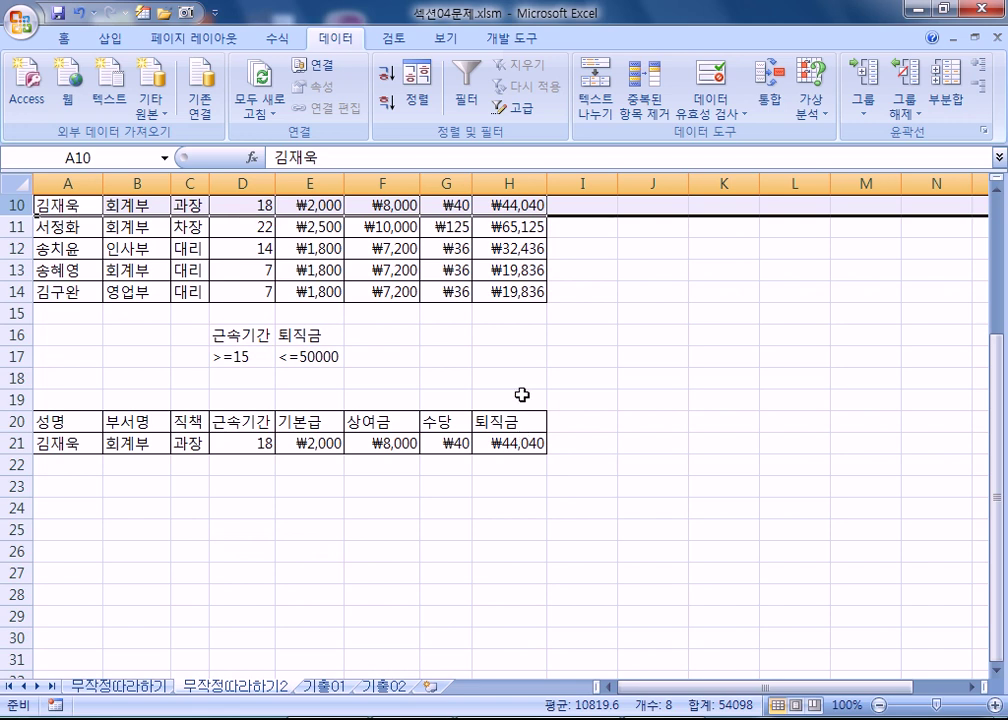
pyautogui.scroll(3, 522, 395)
pyautogui.click(400, 356)
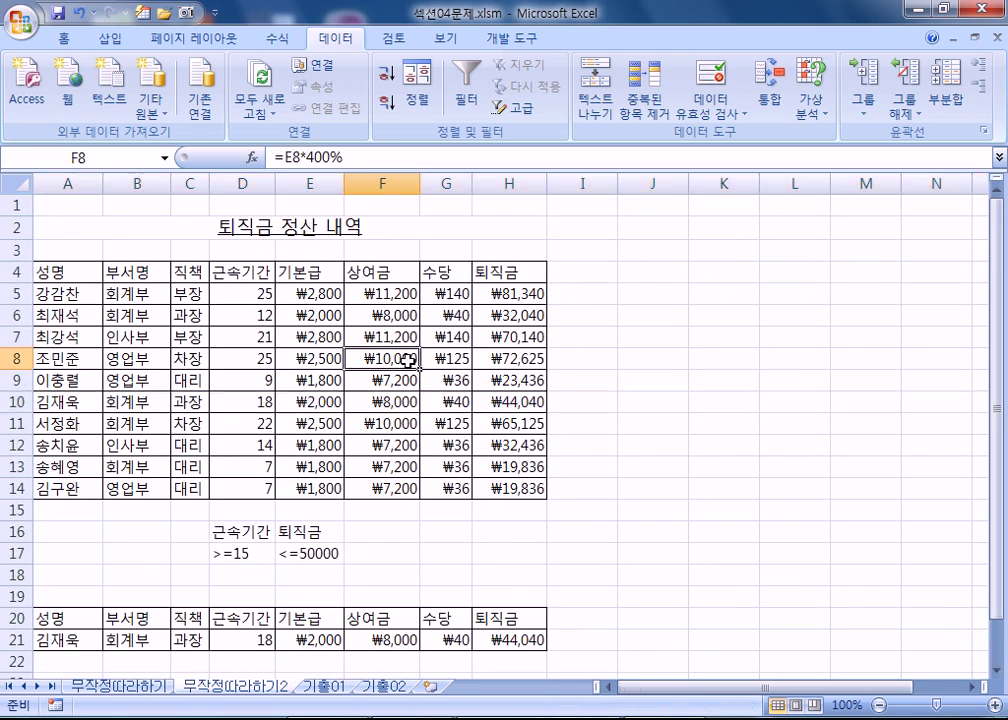
# Clear the contents of the advanced filter results in rows 20 and 21
pyautogui.scroll(-3, 410, 363)
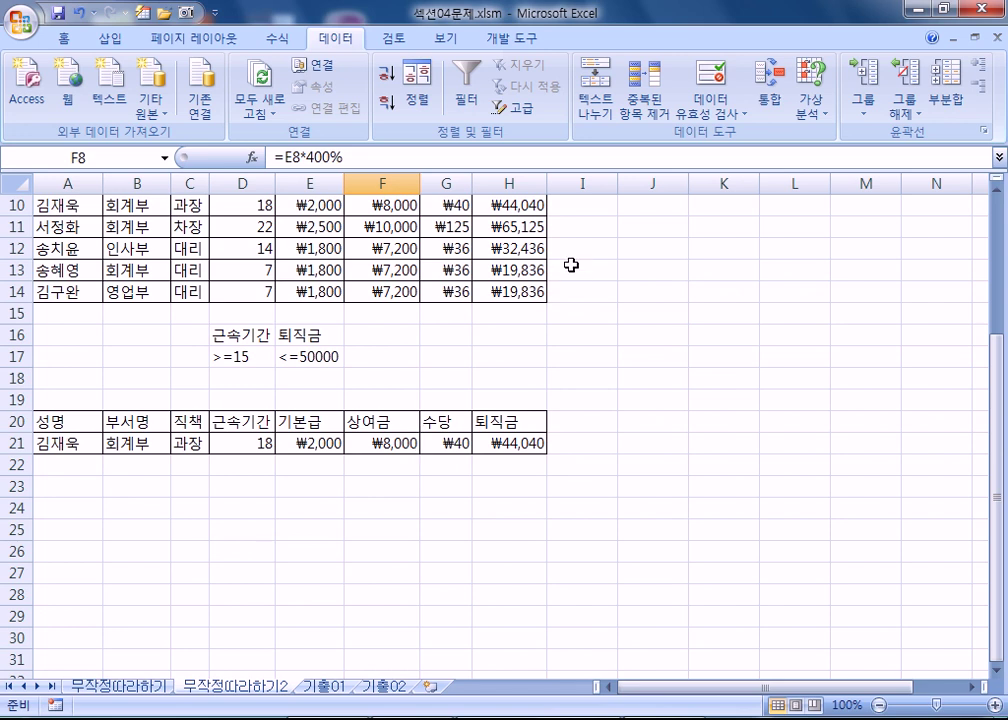
pyautogui.scroll(1, 506, 285)
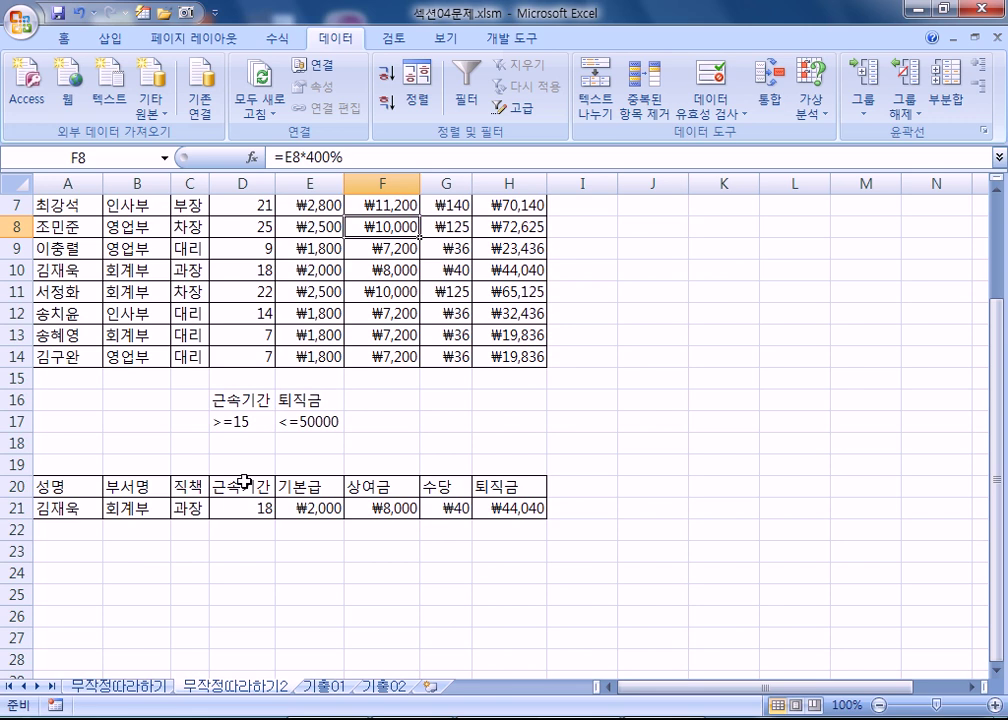
pyautogui.moveTo(18, 487)
pyautogui.mouseDown()
pyautogui.moveTo(17, 530)
pyautogui.moveTo(17, 510)
pyautogui.mouseUp()
pyautogui.rightClick(138, 512)
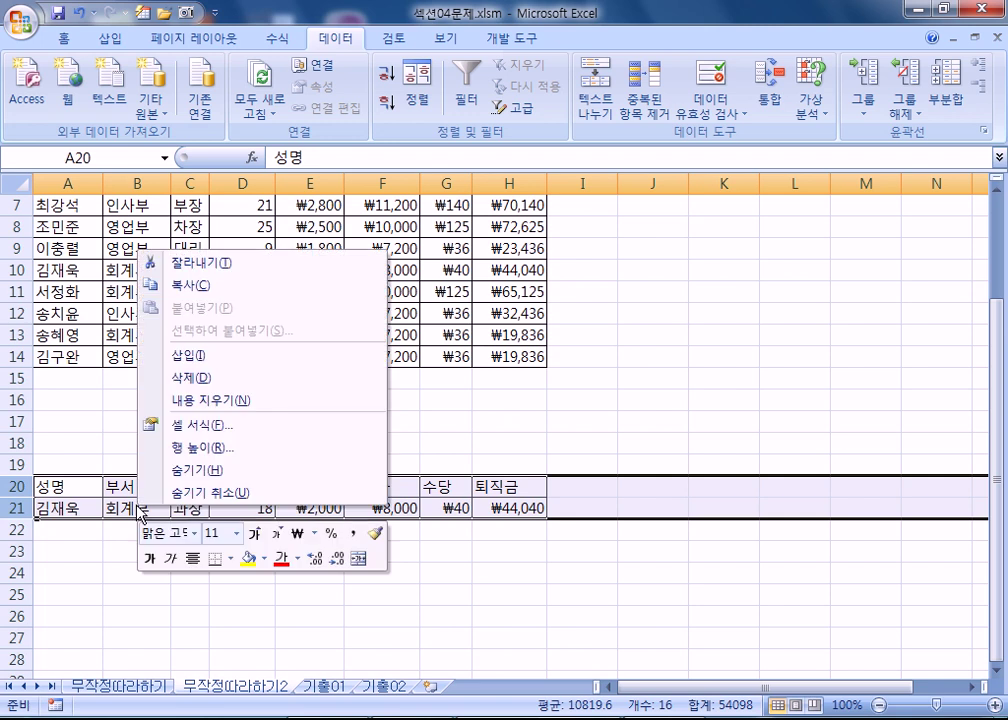
pyautogui.click(210, 400)
pyautogui.click(186, 293)
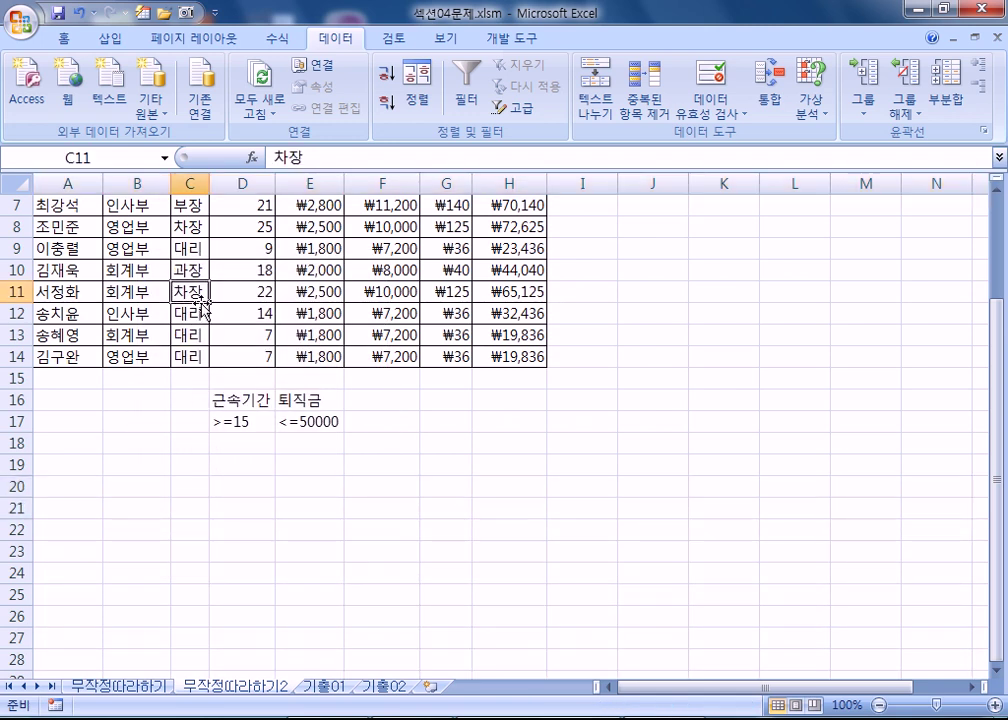
# Check the 근속기간 and 퇴직금 headings and their conditions in the criteria range D16:E17
pyautogui.click(231, 421)
pyautogui.click(326, 421)
pyautogui.click(312, 400)
pyautogui.click(238, 400)
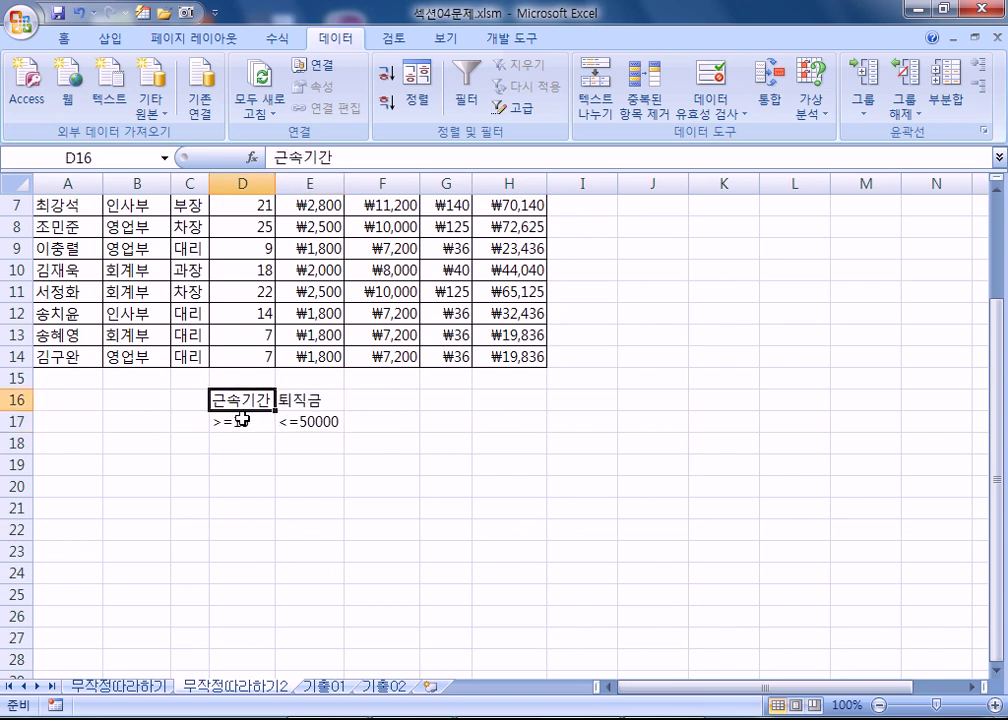
pyautogui.click(234, 419)
pyautogui.click(322, 421)
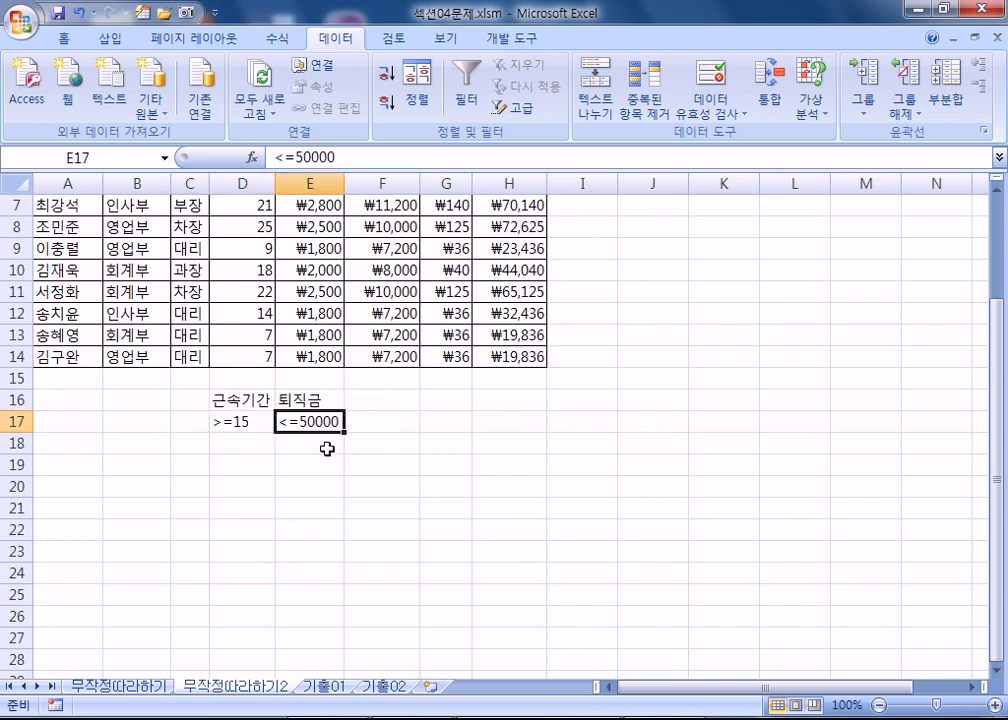
# Run an advanced filter on list range A4:H14 with criteria range D16:E17, copying the results to A20
pyautogui.scroll(2, 326, 449)
pyautogui.click(300, 336)
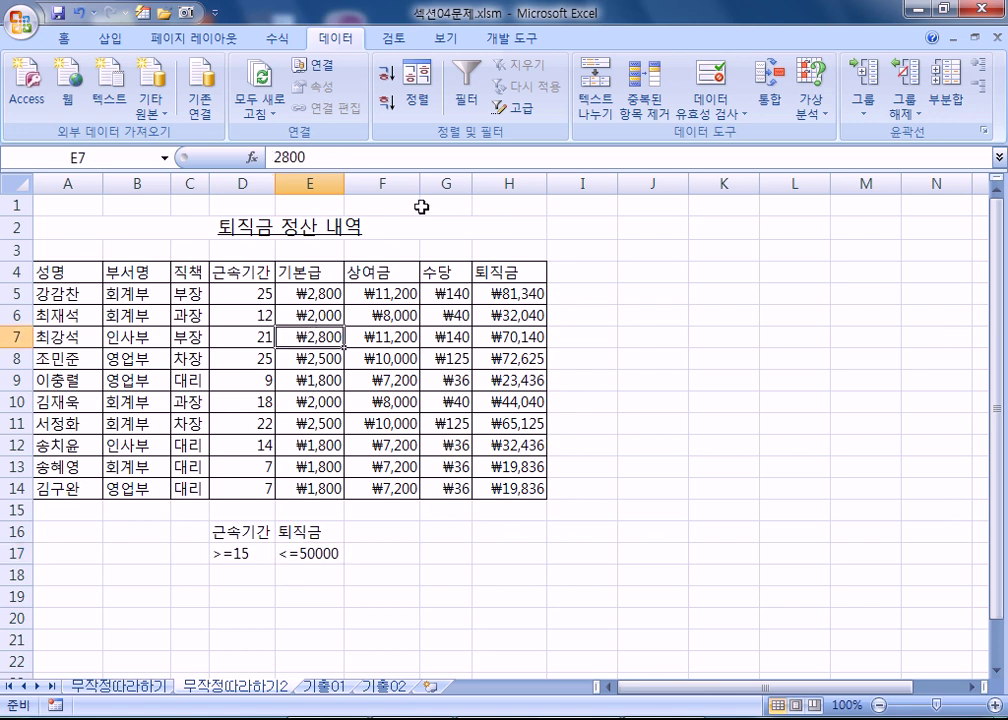
pyautogui.click(518, 107)
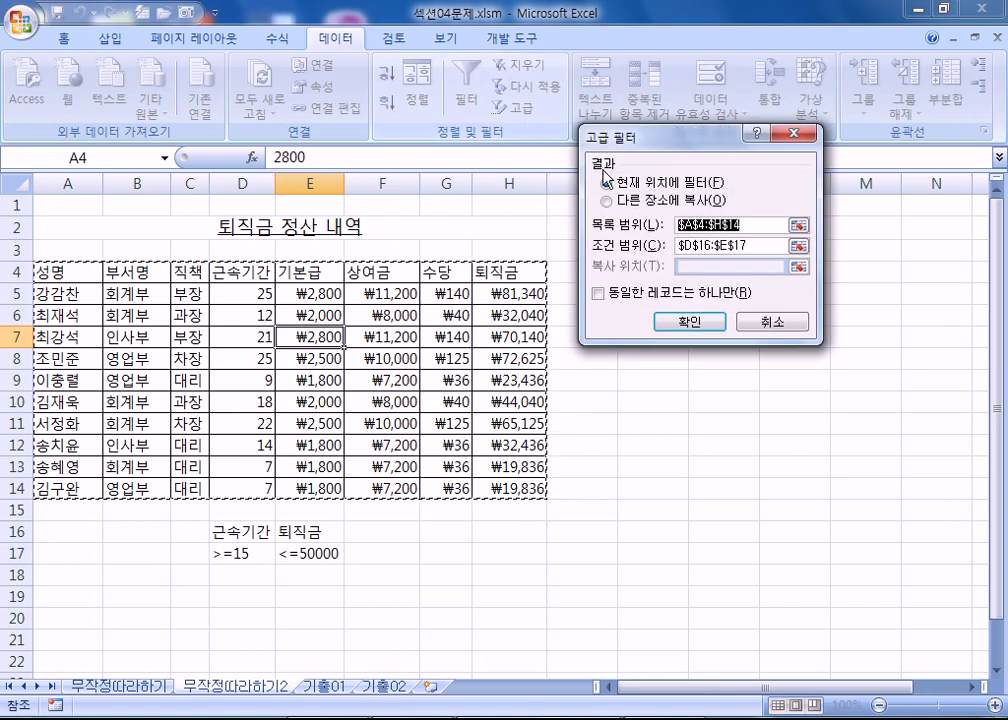
pyautogui.click(606, 200)
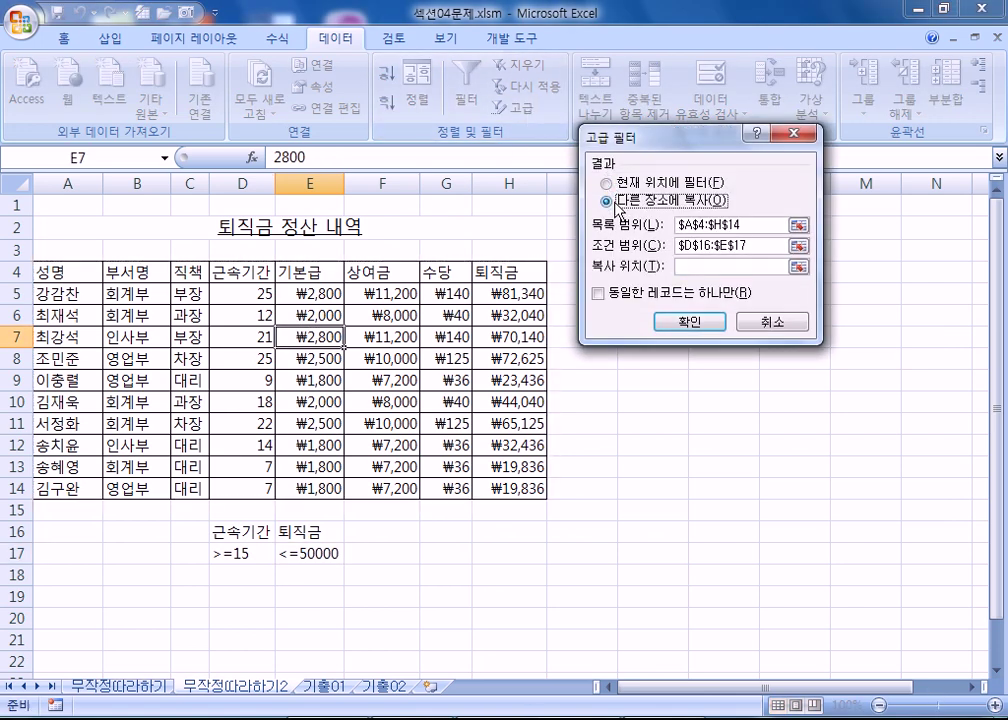
pyautogui.click(722, 252)
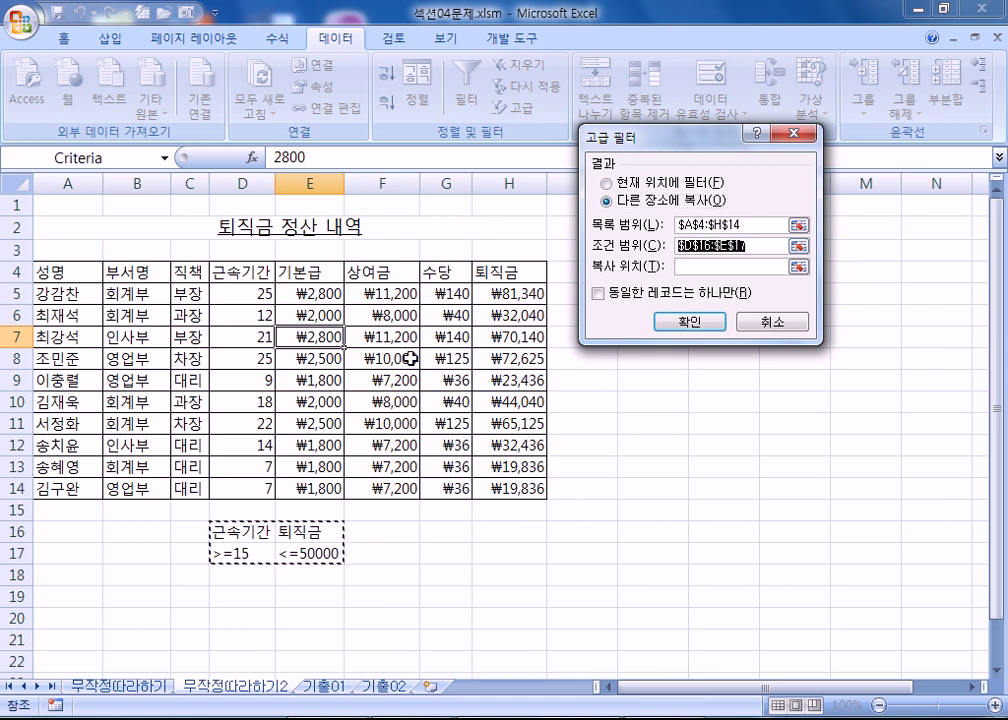
pyautogui.moveTo(232, 531); pyautogui.dragTo(304, 551)
pyautogui.scroll(-4, 123, 335)
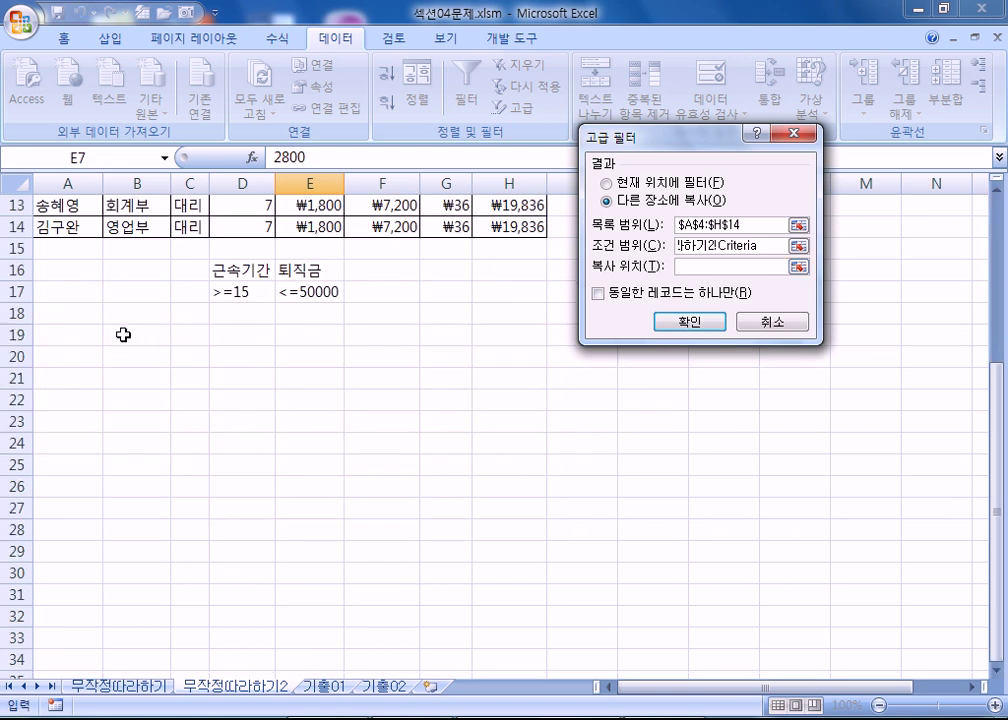
pyautogui.click(79, 355)
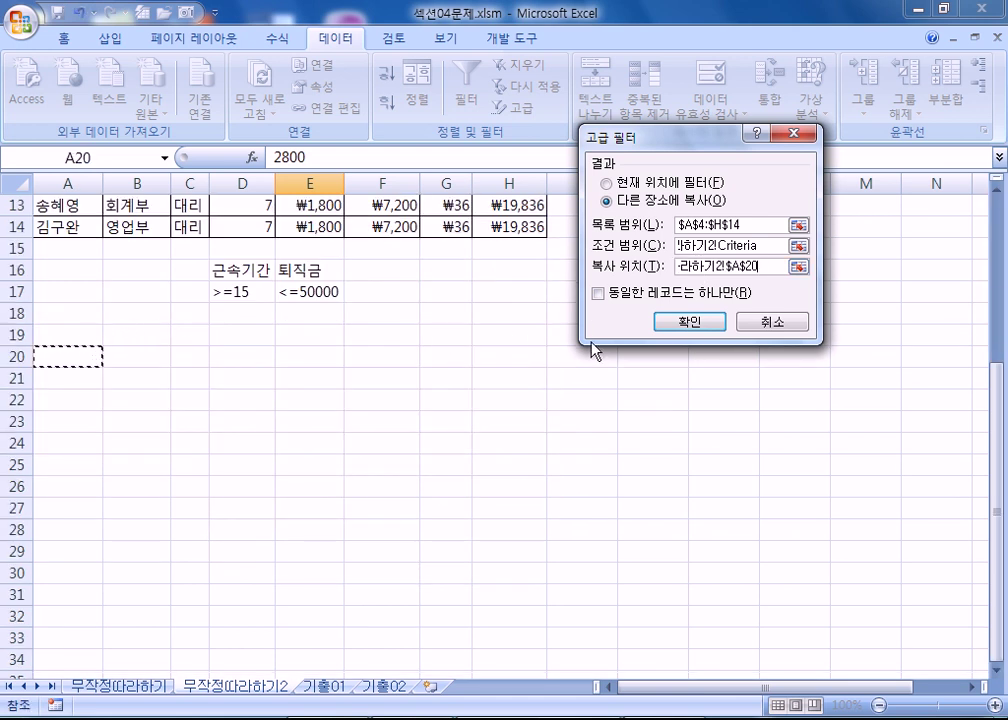
pyautogui.click(708, 324)
pyautogui.scroll(-1, 182, 450)
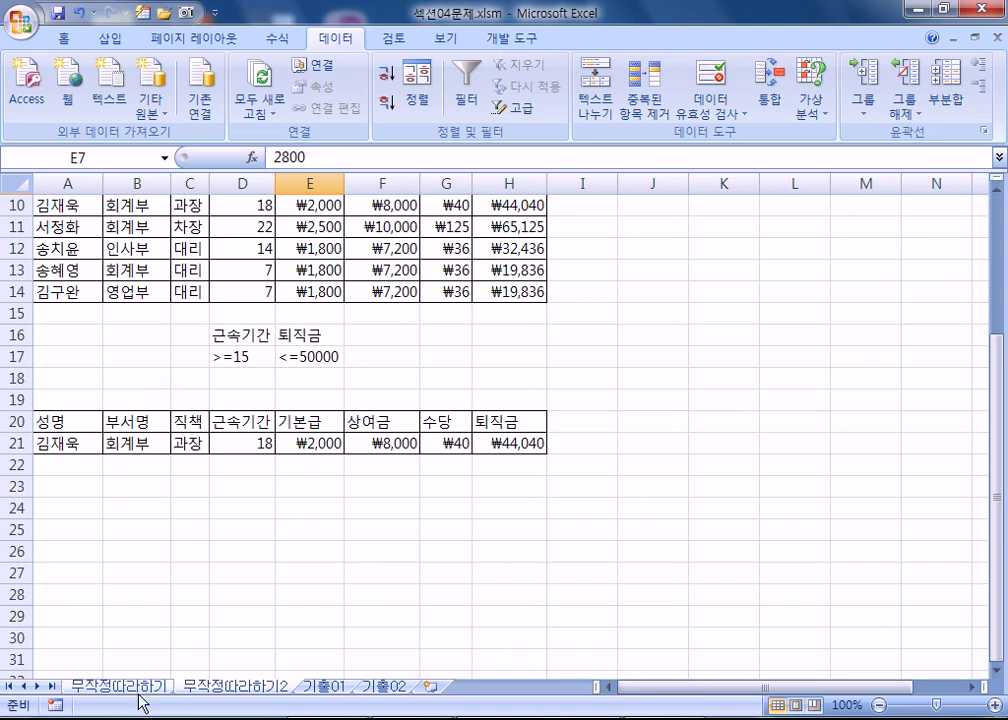
# Compare the filtered table on the 무작정따라하기 sheet with the copied results on 무작정따라하기2
pyautogui.click(125, 686)
pyautogui.scroll(2, 76, 436)
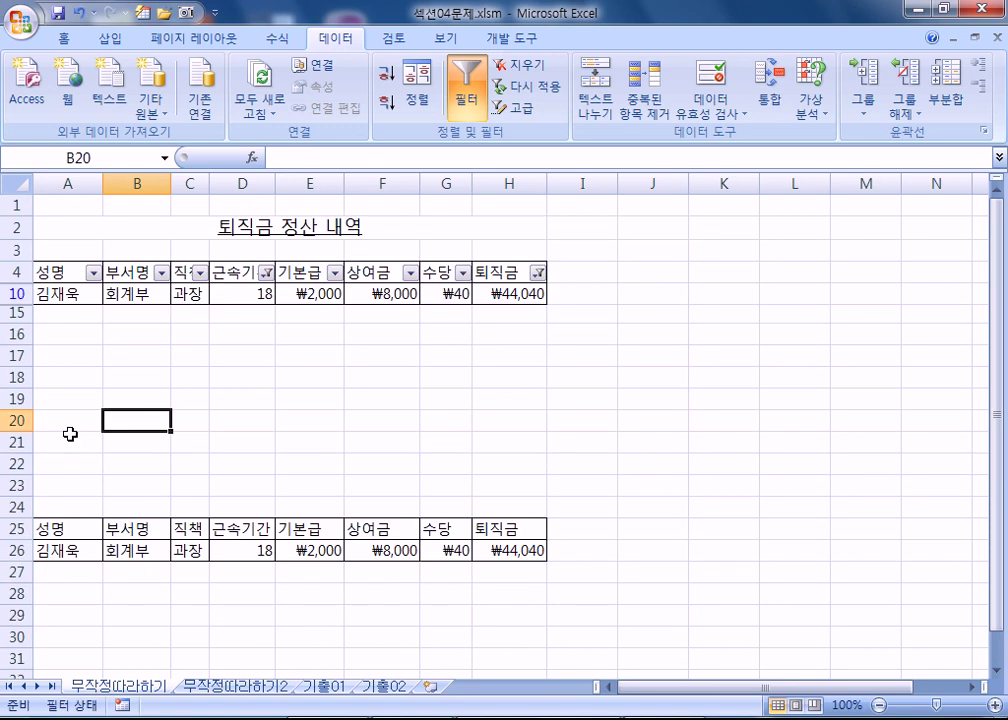
pyautogui.click(218, 689)
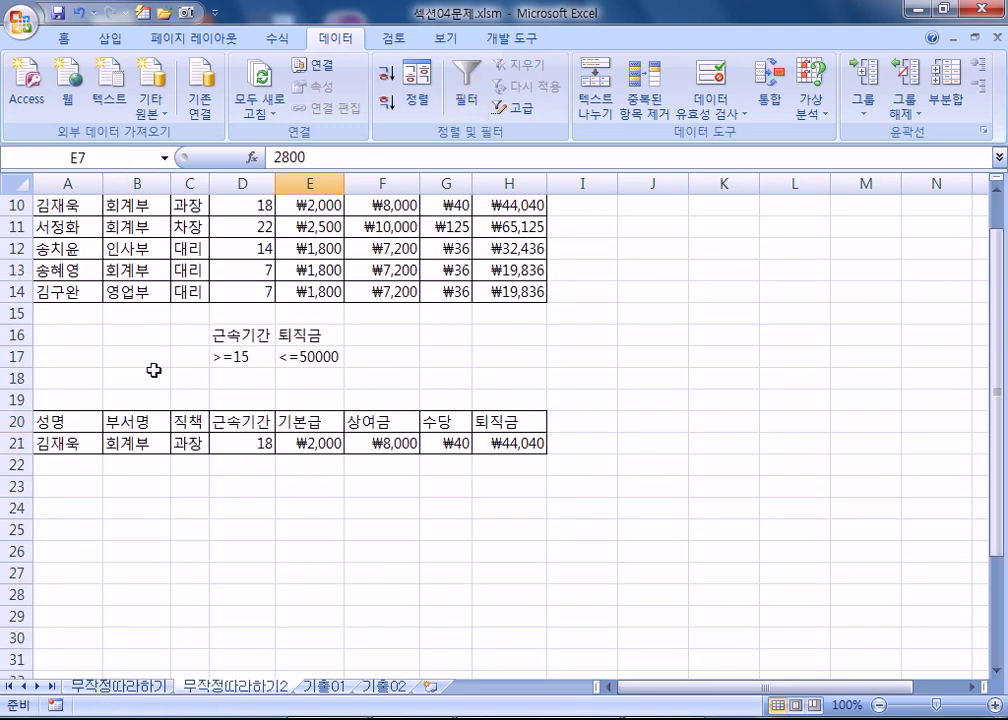
pyautogui.scroll(1, 152, 372)
pyautogui.scroll(-1, 152, 373)
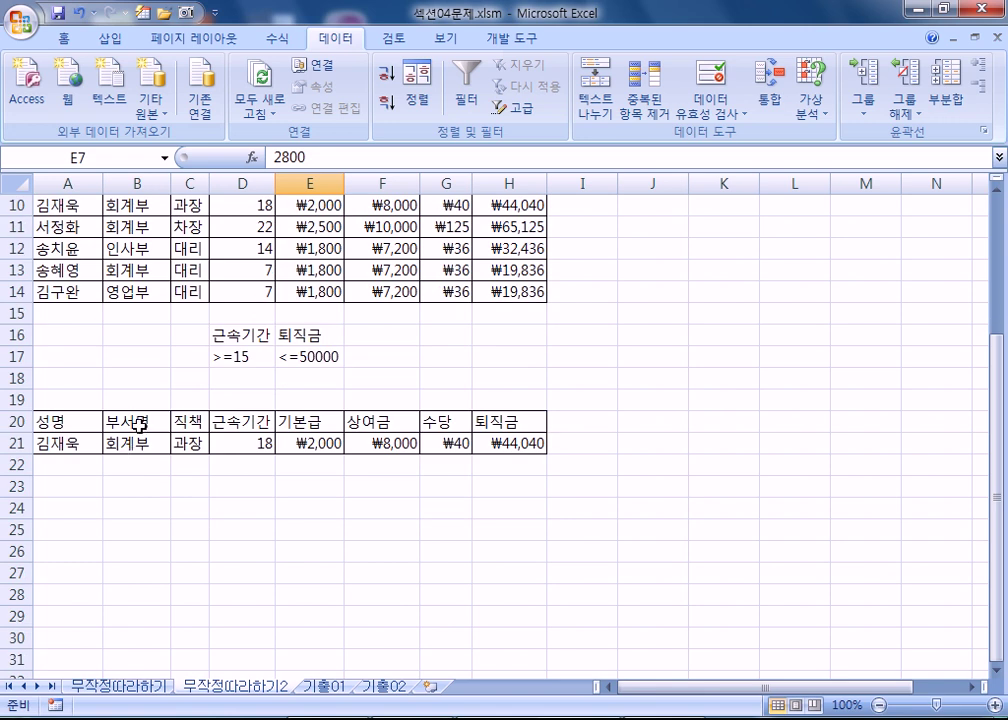
pyautogui.click(138, 422)
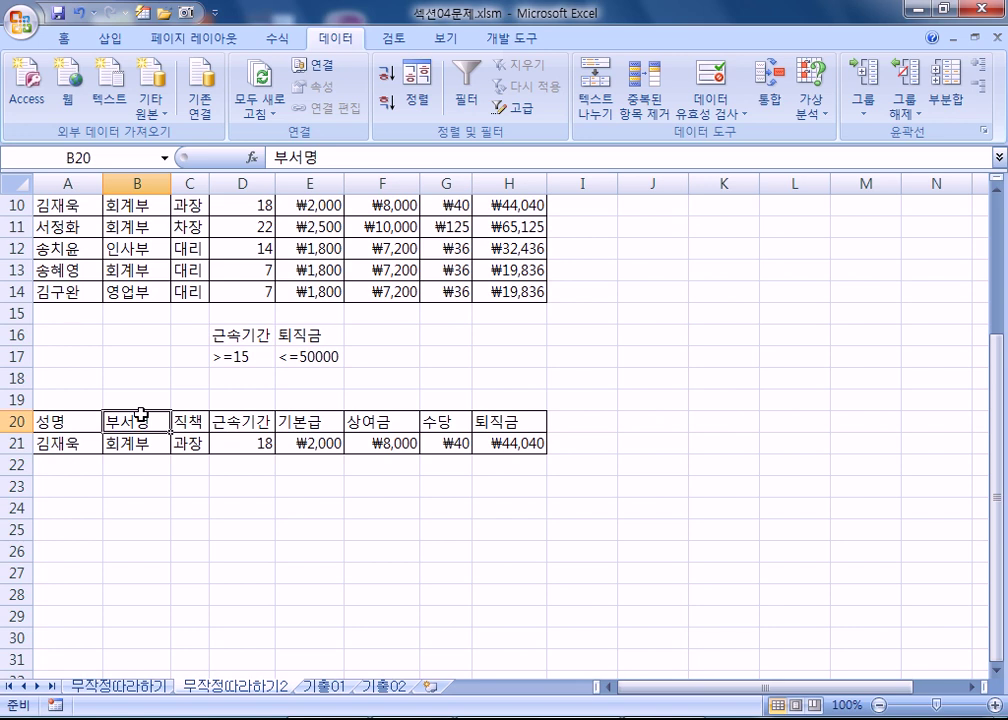
# Turn AutoFilter on for the table starting at row 4 and turn it off again
pyautogui.click(135, 547)
pyautogui.scroll(3, 144, 421)
pyautogui.moveTo(86, 269); pyautogui.dragTo(520, 271)
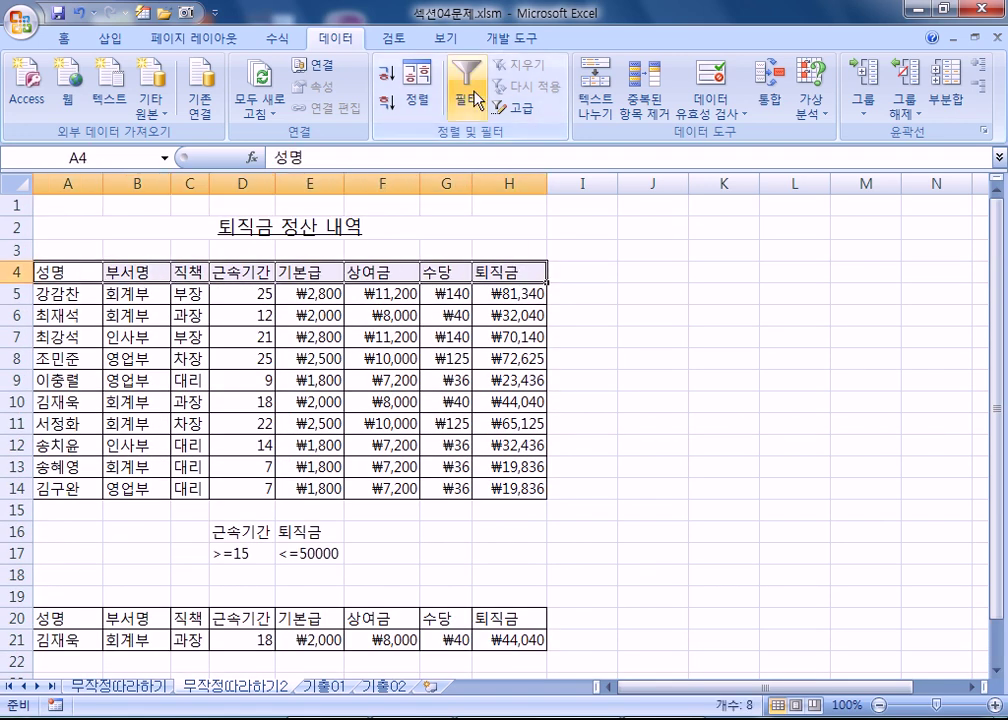
pyautogui.click(326, 382)
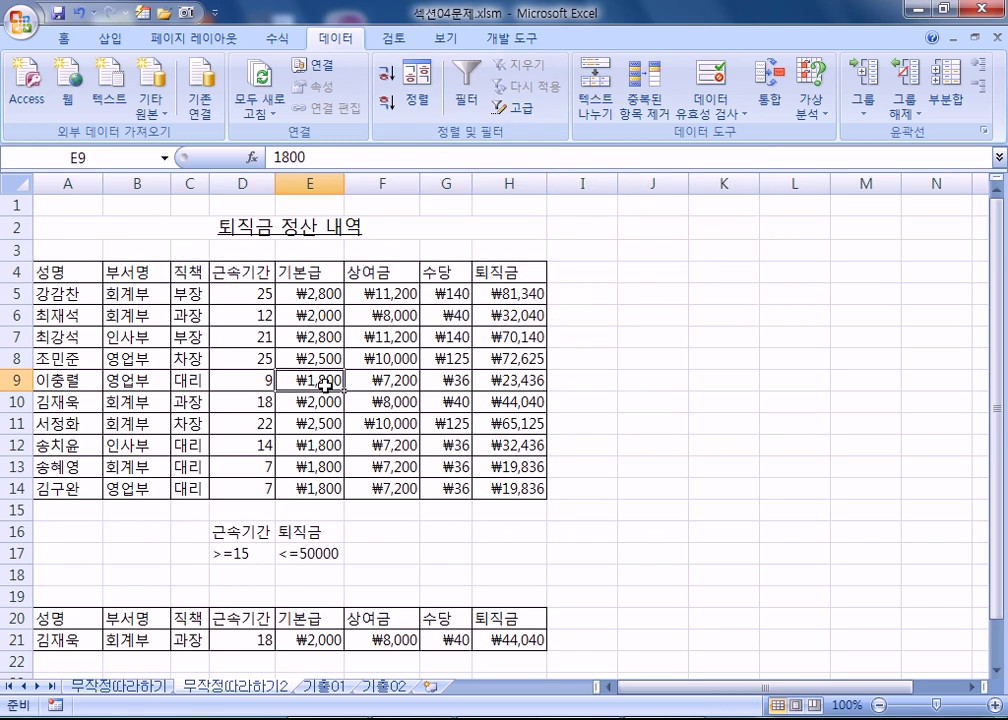
pyautogui.click(262, 358)
pyautogui.click(465, 88)
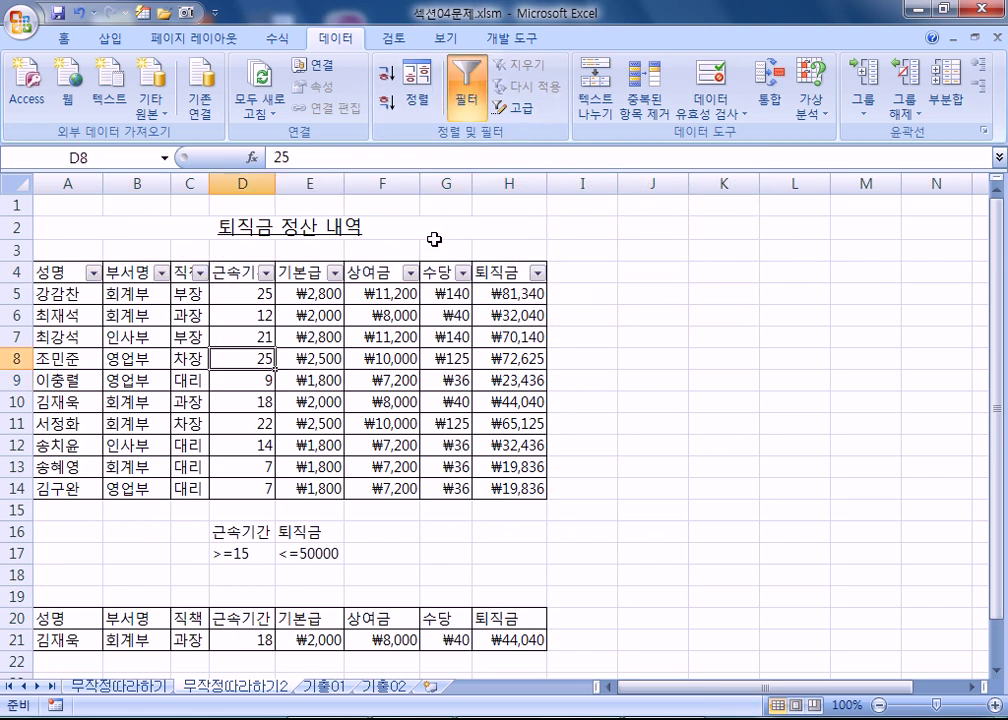
pyautogui.click(465, 88)
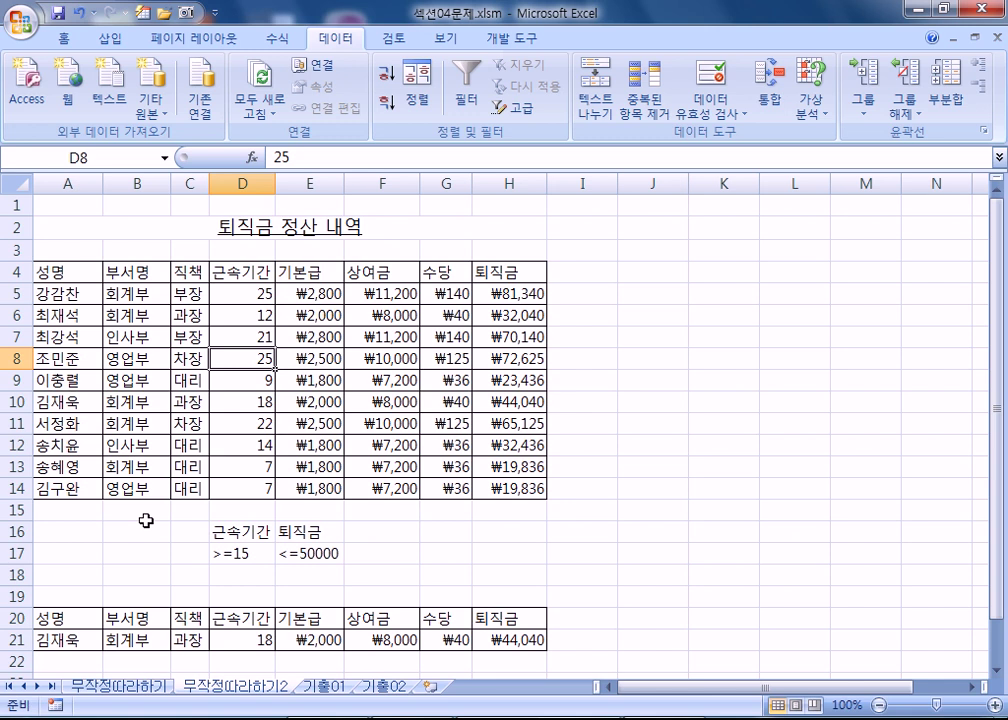
# On the 무작정따라하기 sheet, reset the table's AutoFilter by removing it and reapplying it without conditions
pyautogui.click(148, 688)
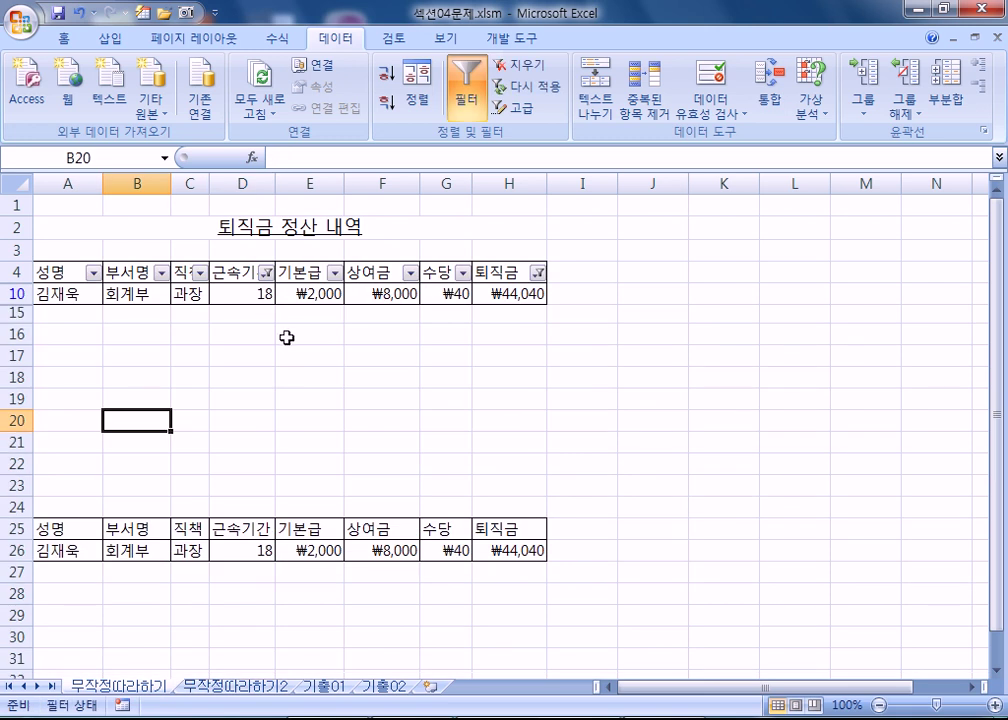
pyautogui.click(243, 271)
pyautogui.click(466, 90)
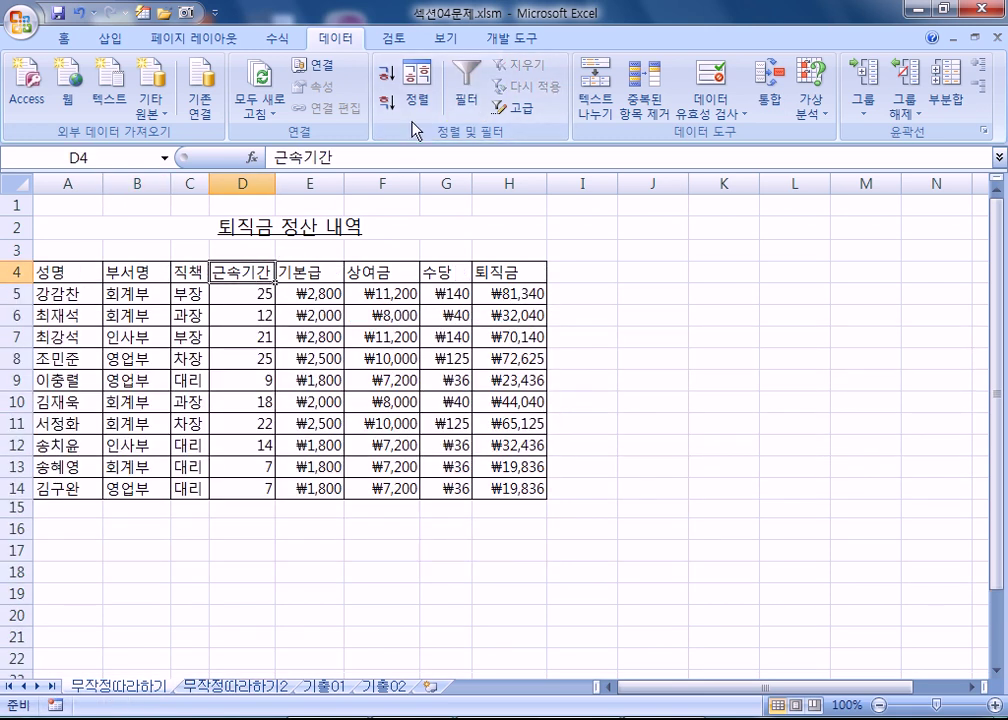
pyautogui.click(466, 90)
pyautogui.click(266, 272)
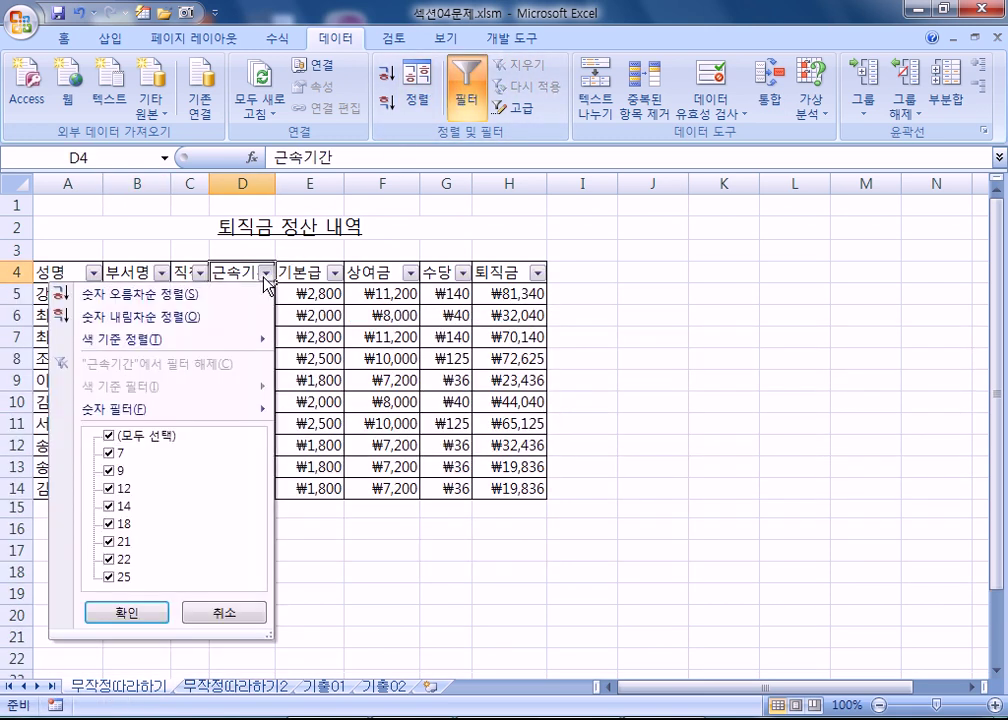
pyautogui.moveTo(202, 411)
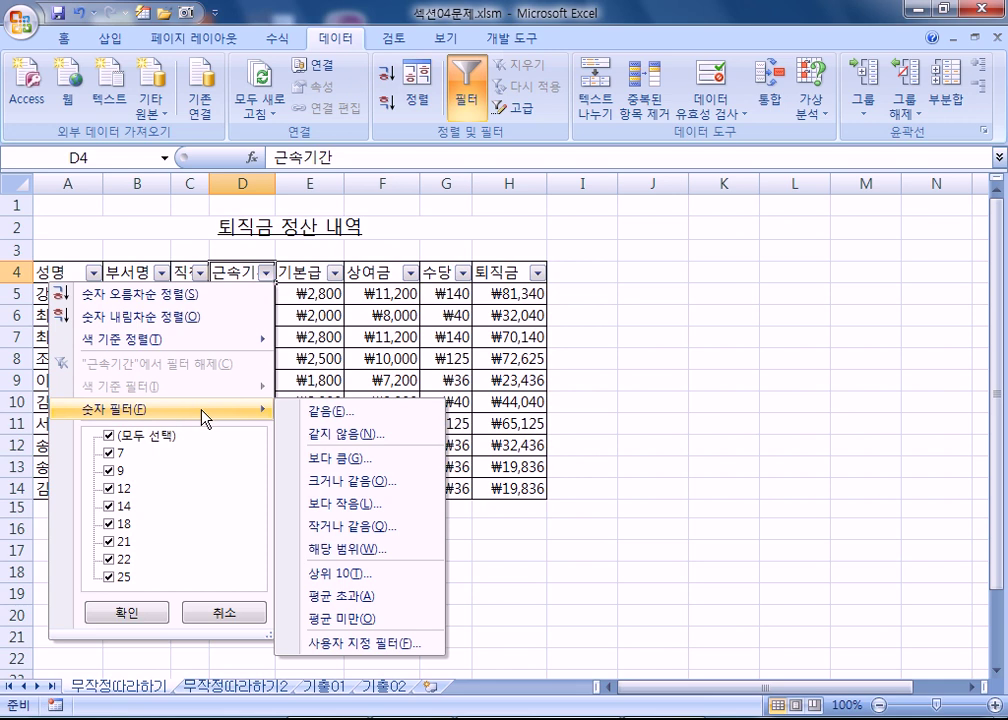
pyautogui.click(335, 648)
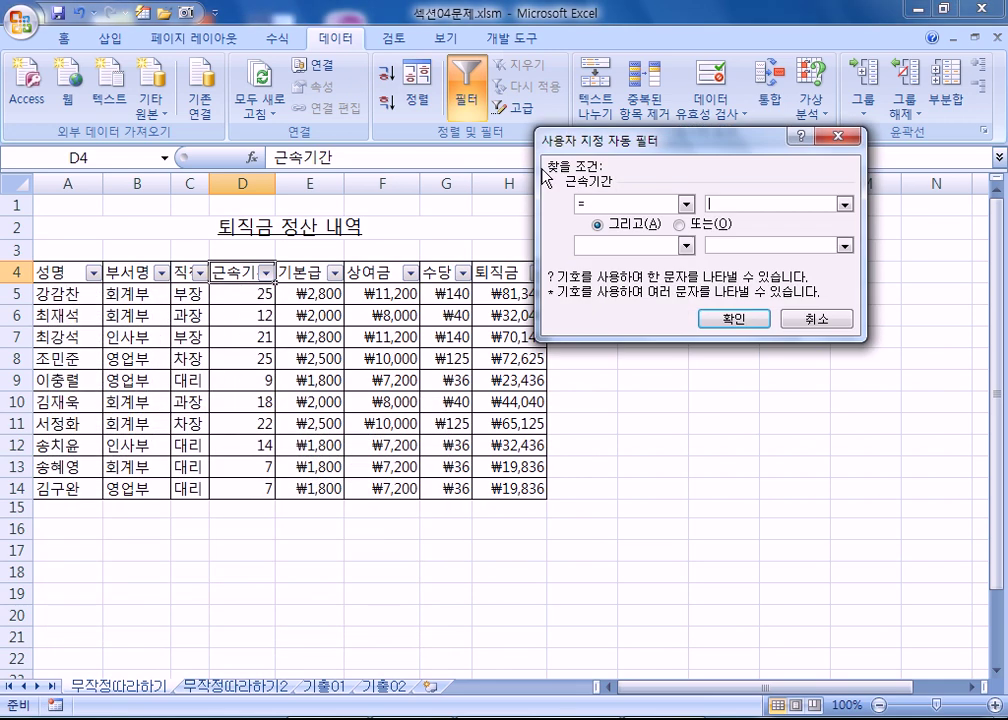
pyautogui.click(684, 204)
pyautogui.click(625, 257)
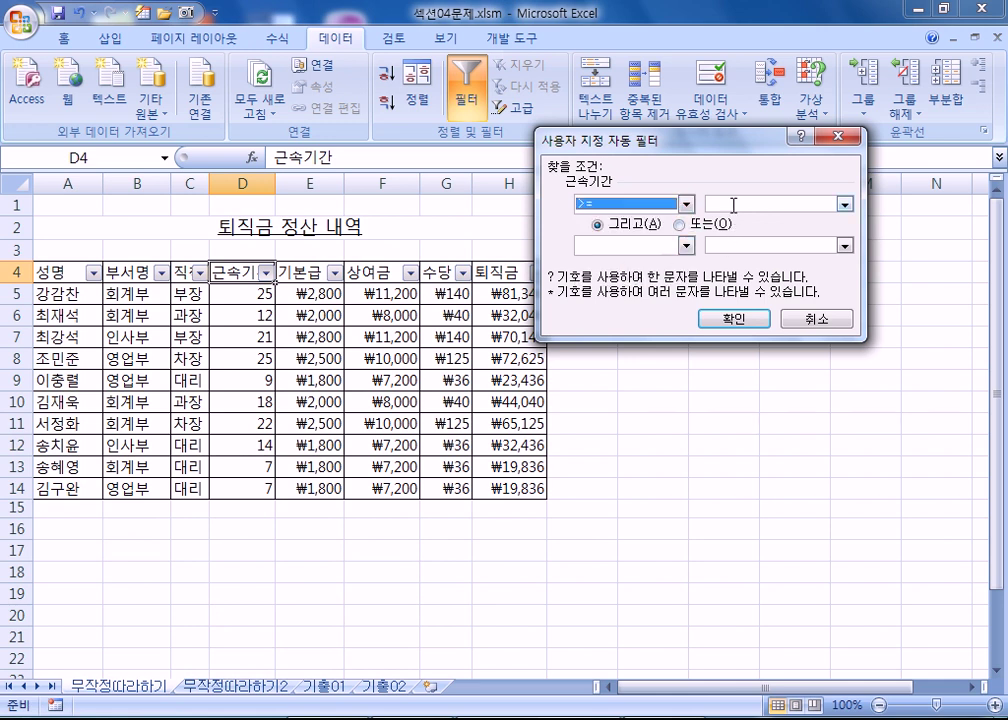
pyautogui.click(712, 204)
pyautogui.write('15')
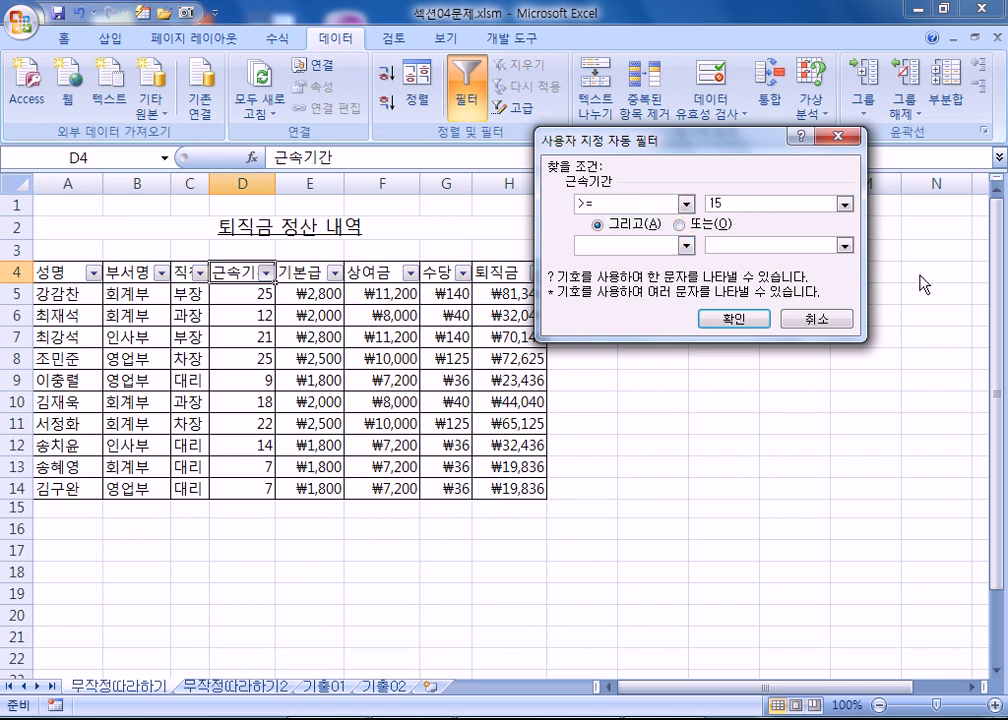
pyautogui.press('Escape')
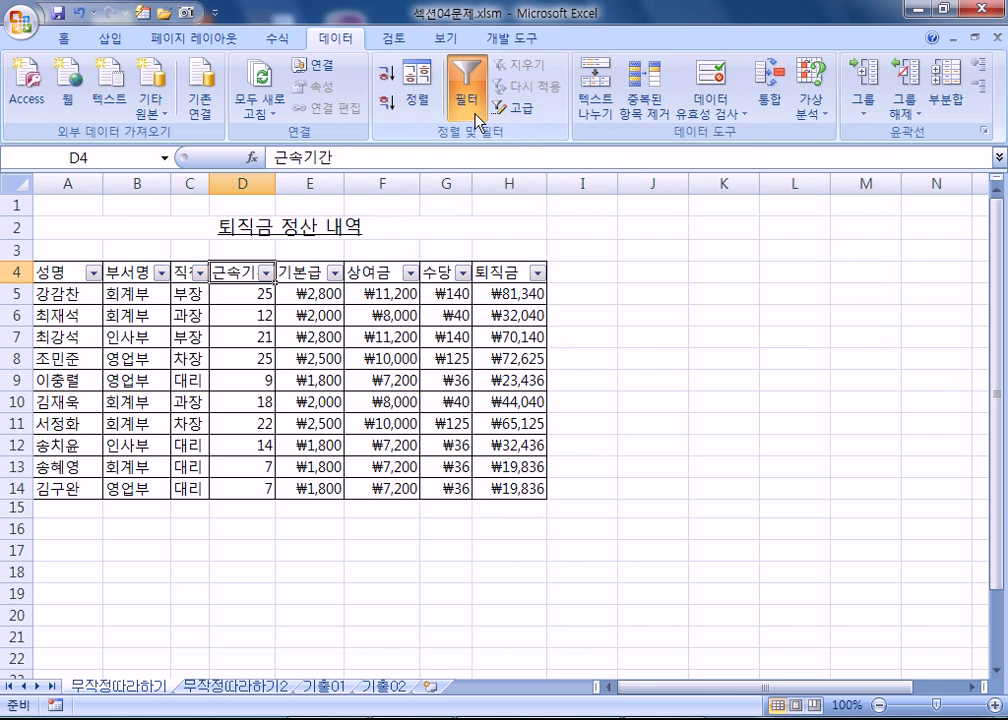
# Filter the 근속기간 column for values greater than or equal to 15
pyautogui.click(266, 272)
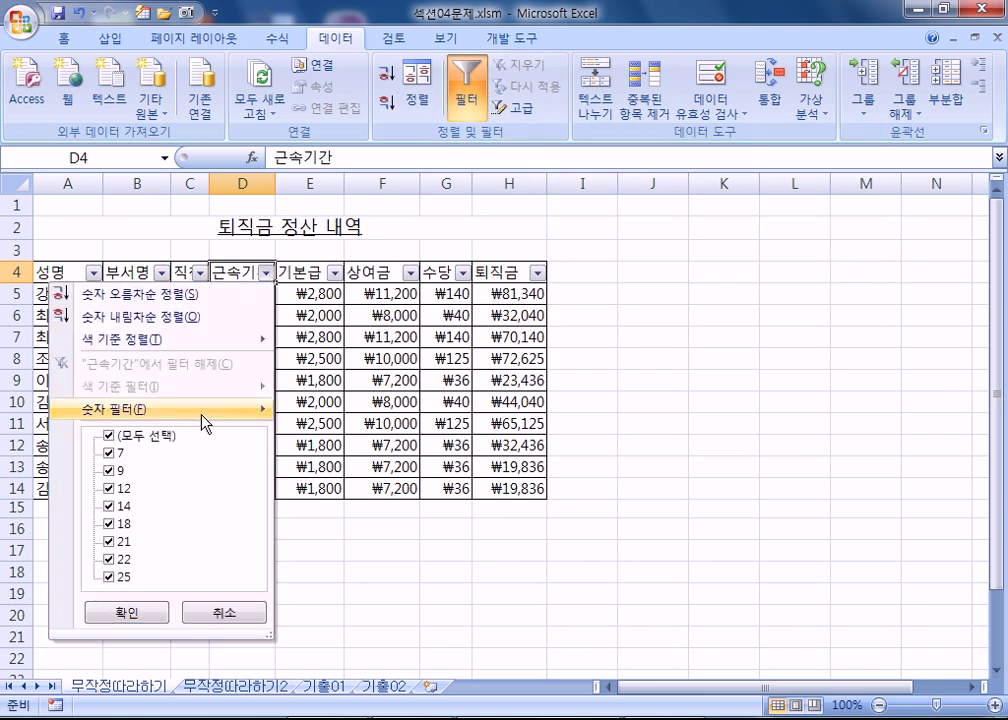
pyautogui.moveTo(205, 420)
pyautogui.click(363, 481)
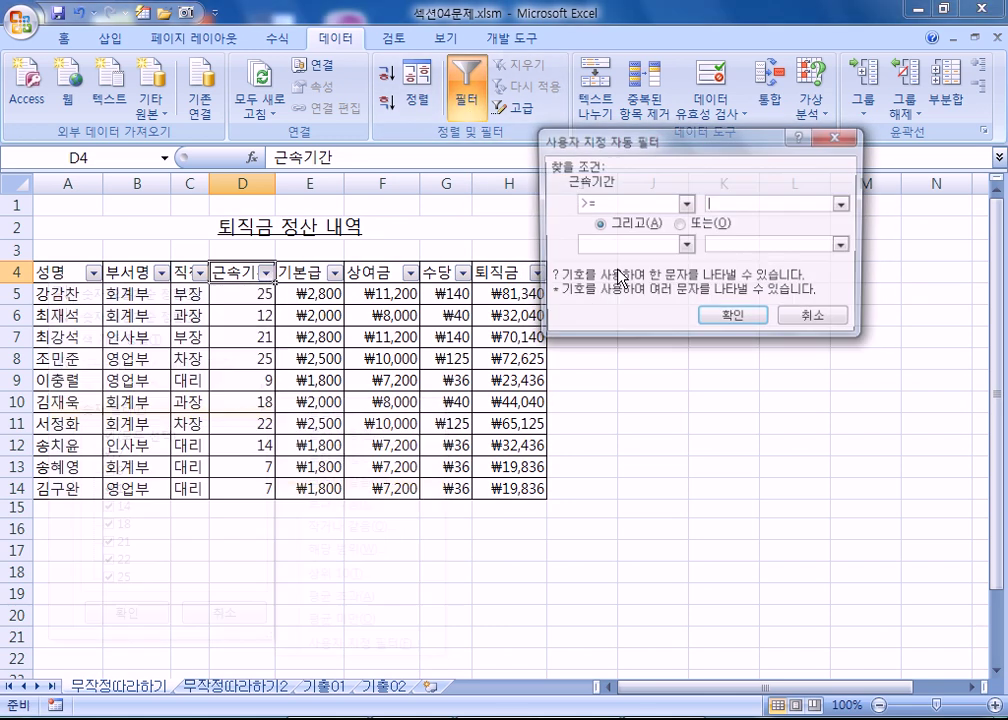
pyautogui.click(760, 204)
pyautogui.write('15')
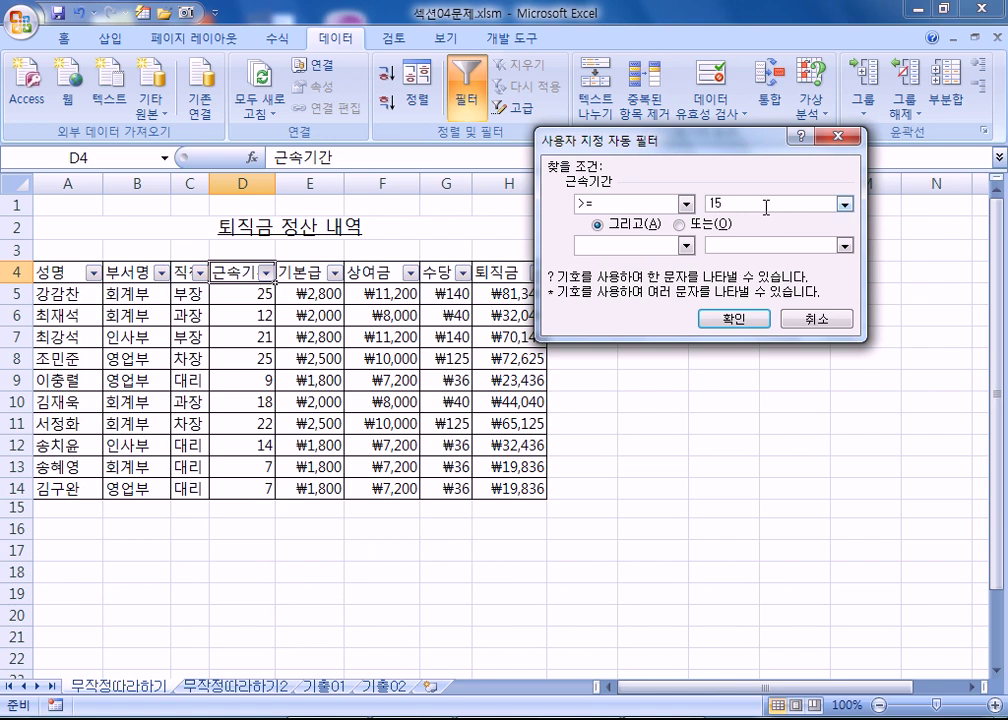
pyautogui.click(686, 203)
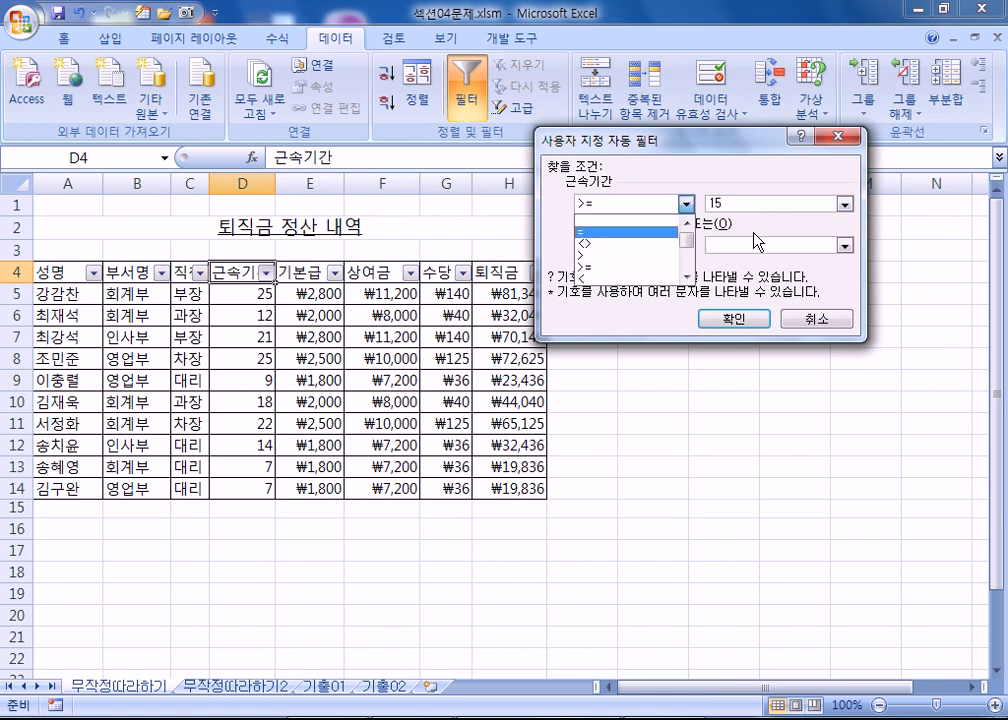
pyautogui.click(796, 199)
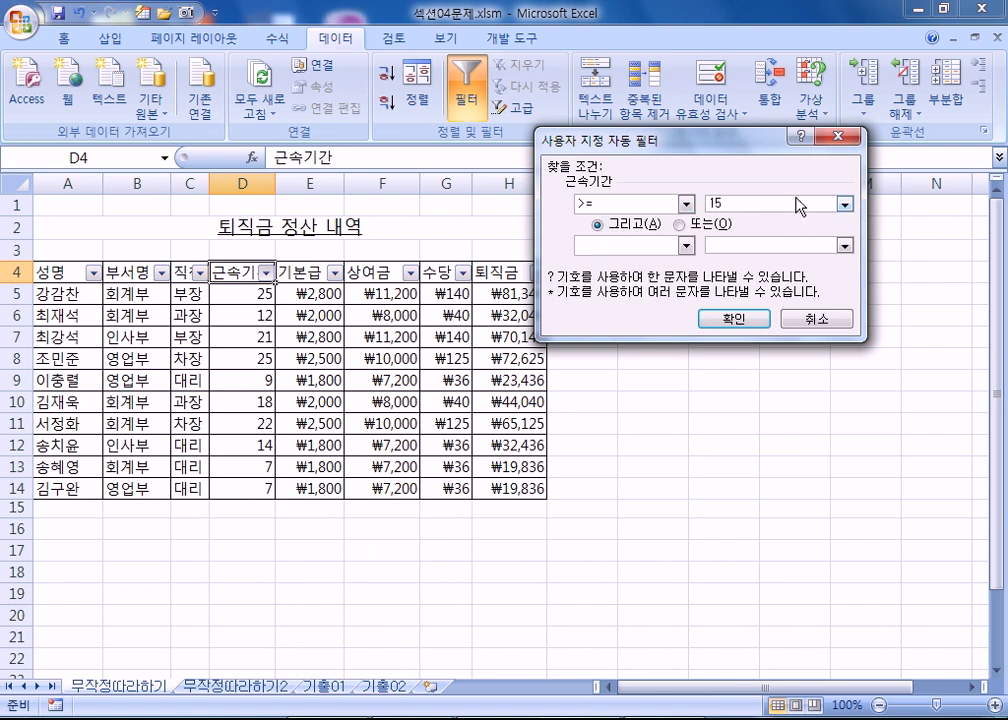
pyautogui.click(734, 318)
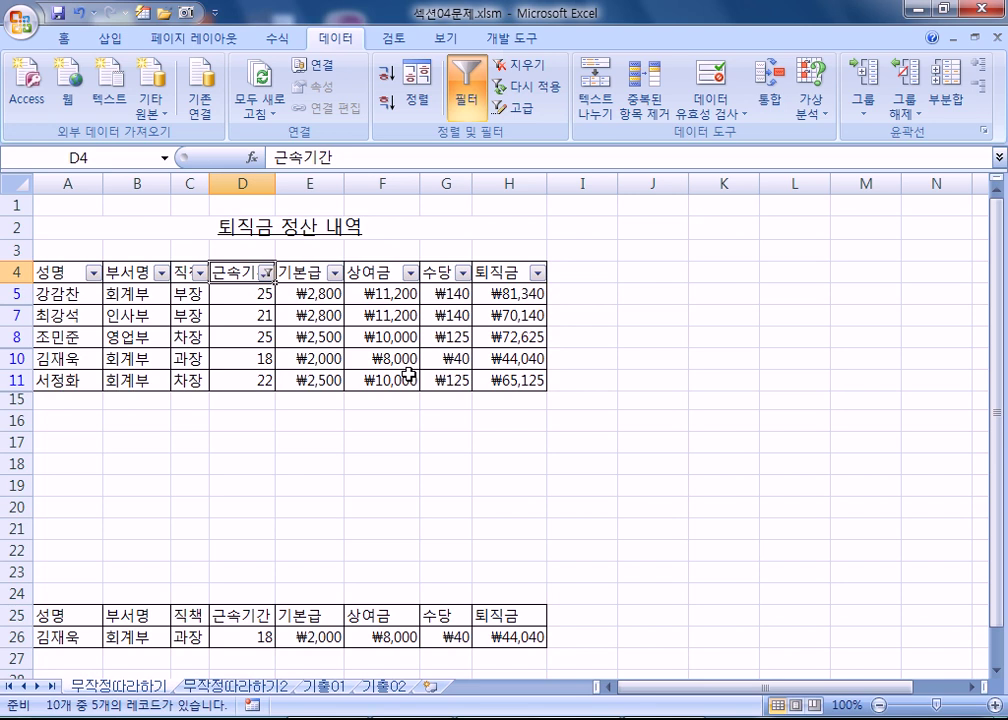
# Filter the 퇴직금 column for values less than or equal to 50000
pyautogui.click(538, 272)
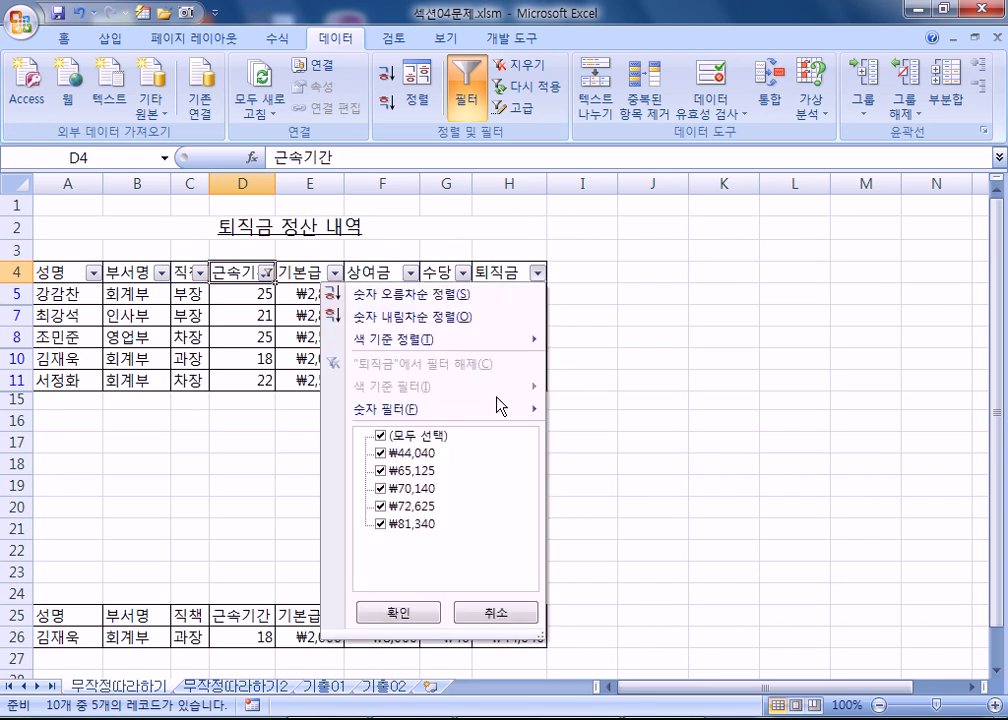
pyautogui.moveTo(500, 408)
pyautogui.click(714, 524)
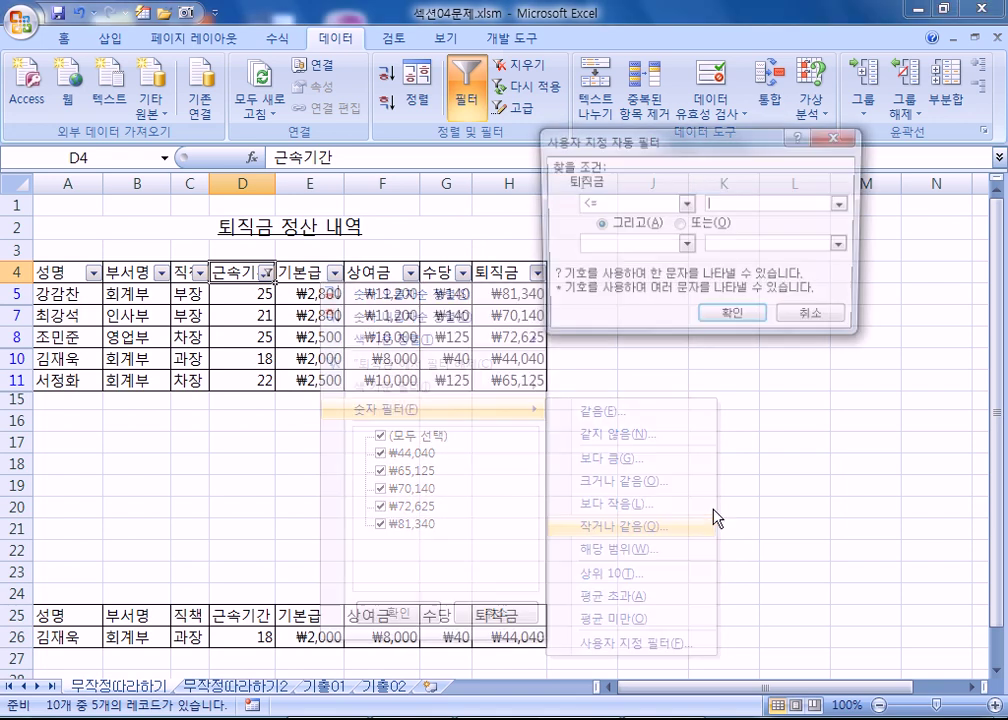
pyautogui.write('50000')
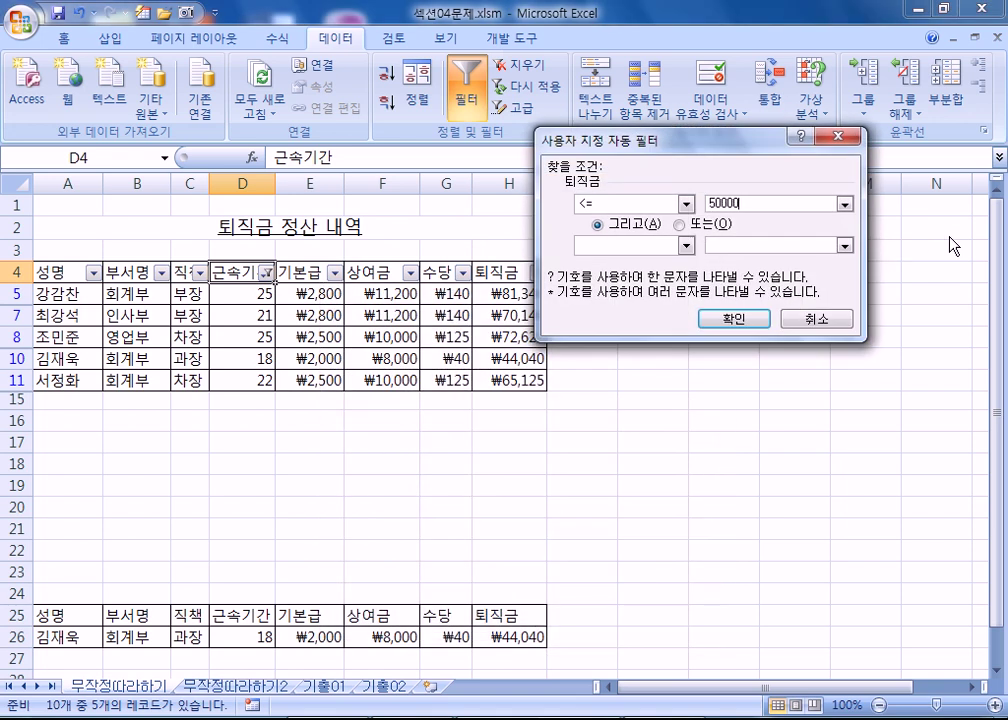
pyautogui.press('Return')
pyautogui.click(284, 300)
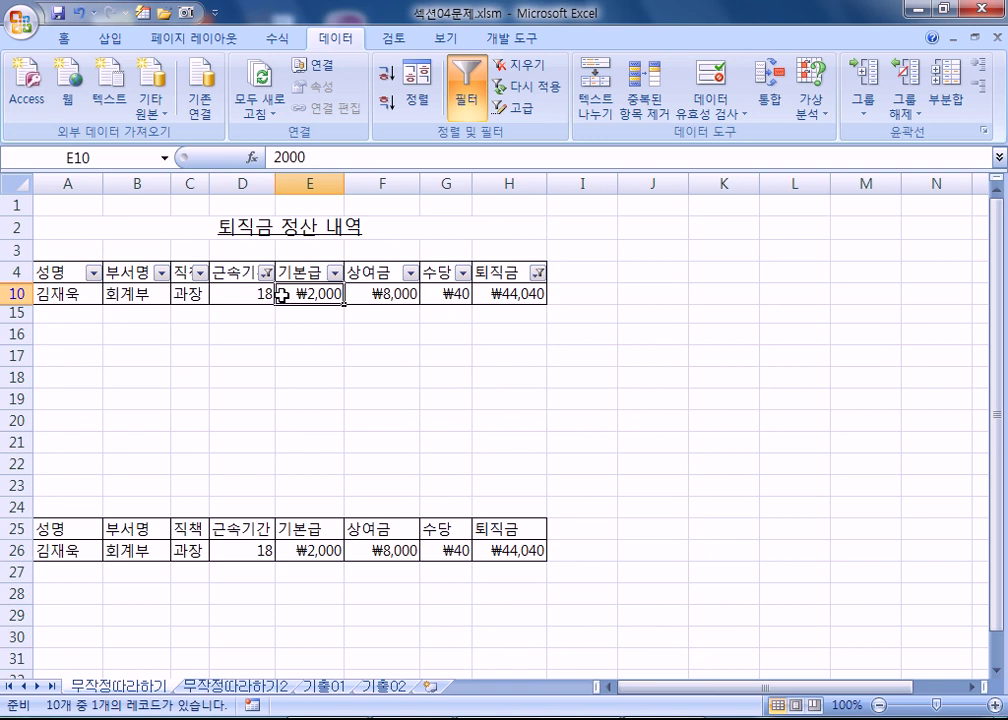
# On the 무작정따라하기2 sheet, select A16:H19 to examine the criteria area between the source table and the copied results
pyautogui.click(215, 687)
pyautogui.scroll(-3, 531, 443)
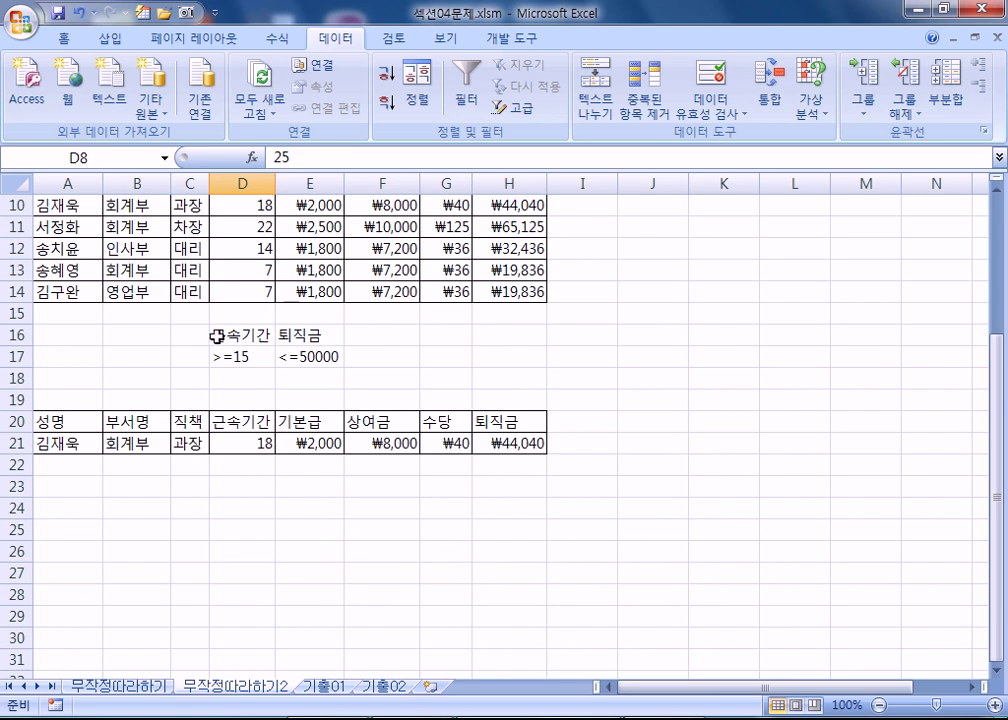
pyautogui.moveTo(48, 330); pyautogui.dragTo(494, 393)
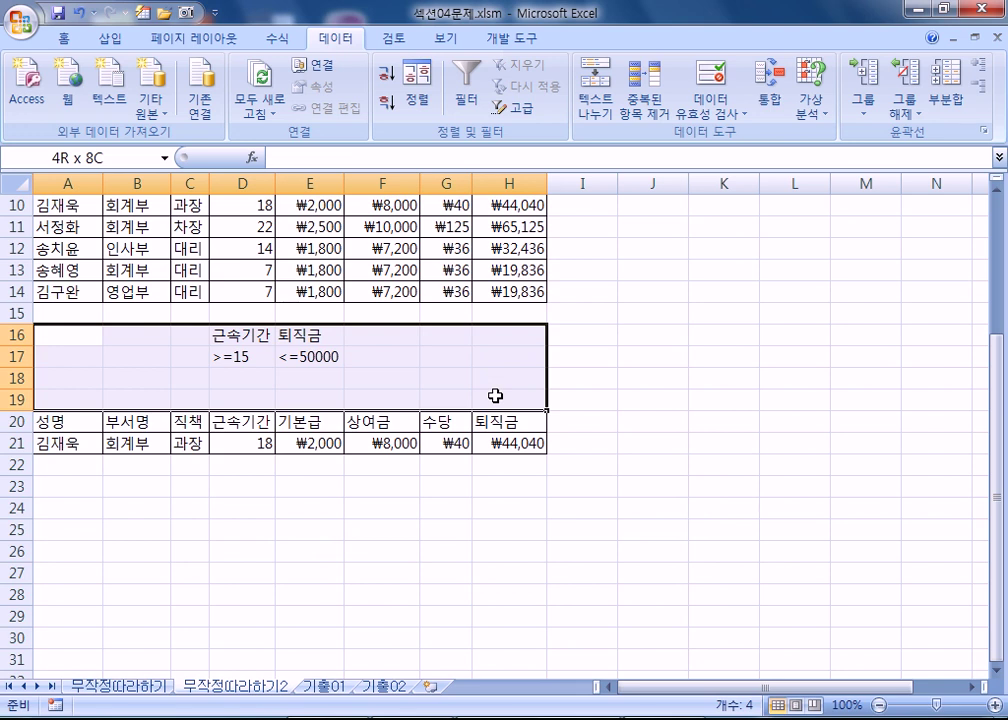
pyautogui.moveTo(495, 396); pyautogui.dragTo(494, 396)
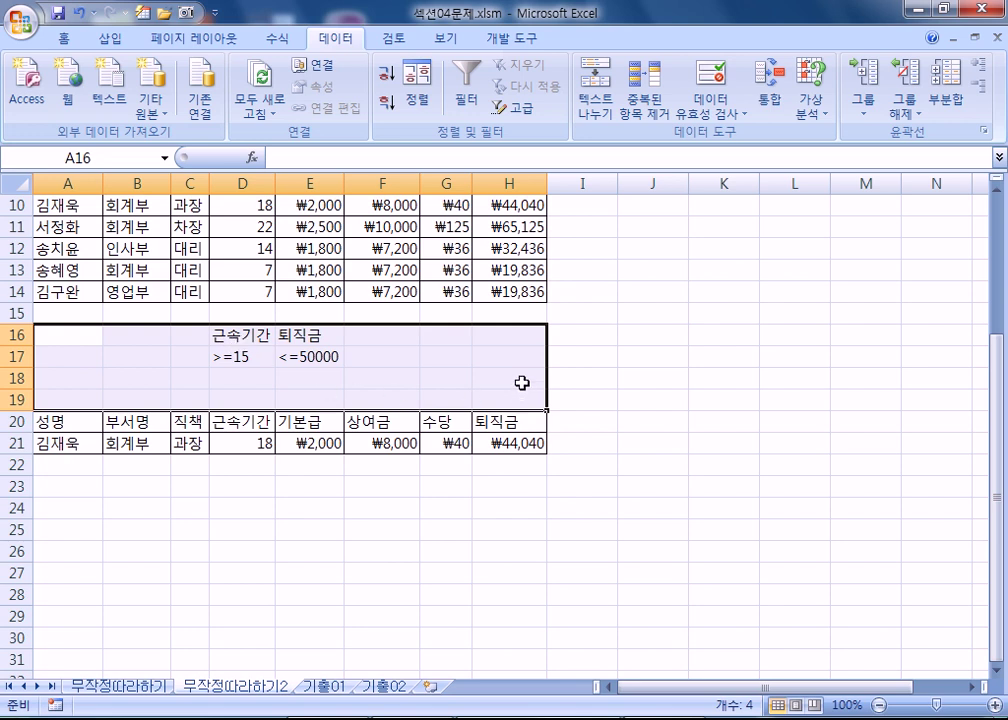
pyautogui.scroll(3, 521, 383)
# Run an advanced filter on A4:H14 with criteria D16:E17, copying the results to another location at A20:H20
pyautogui.click(241, 338)
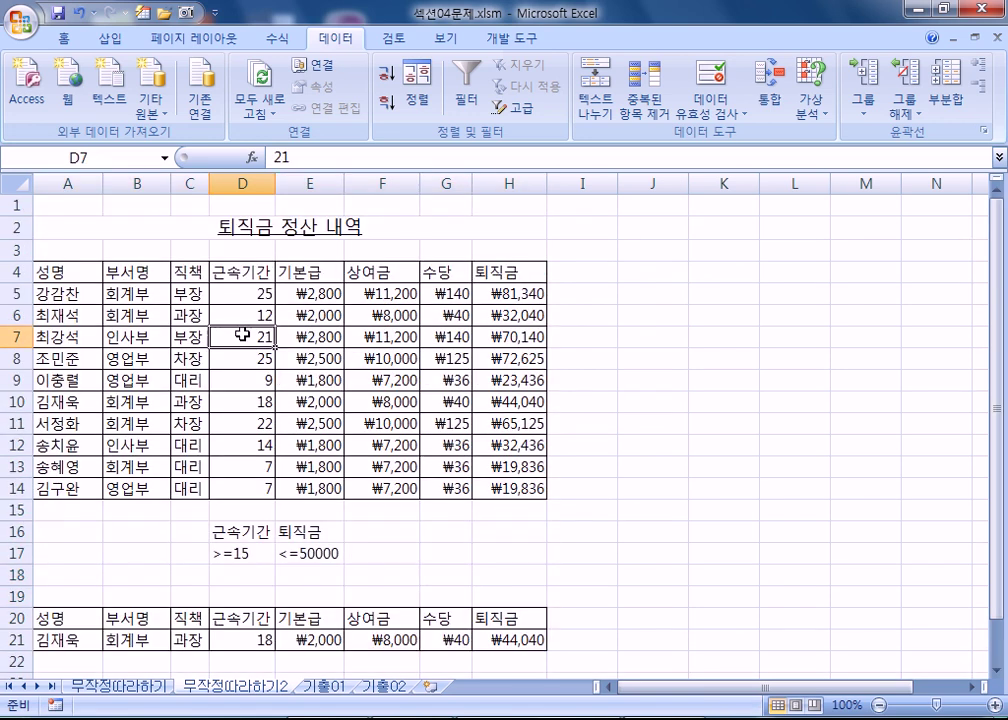
pyautogui.click(519, 109)
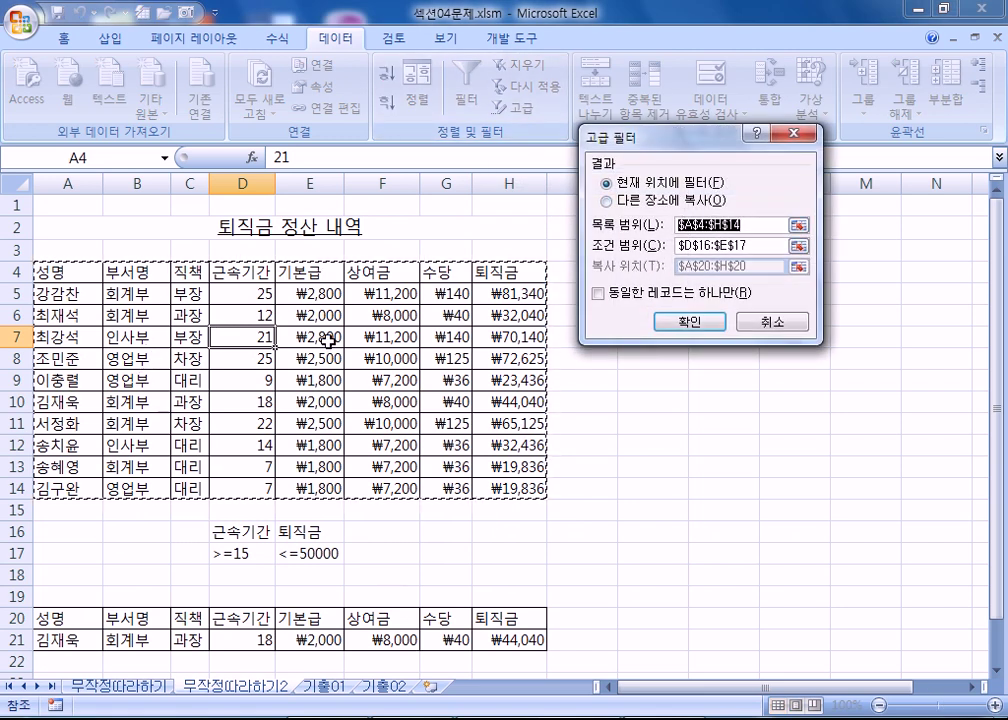
pyautogui.hotkey('alt', 'o')
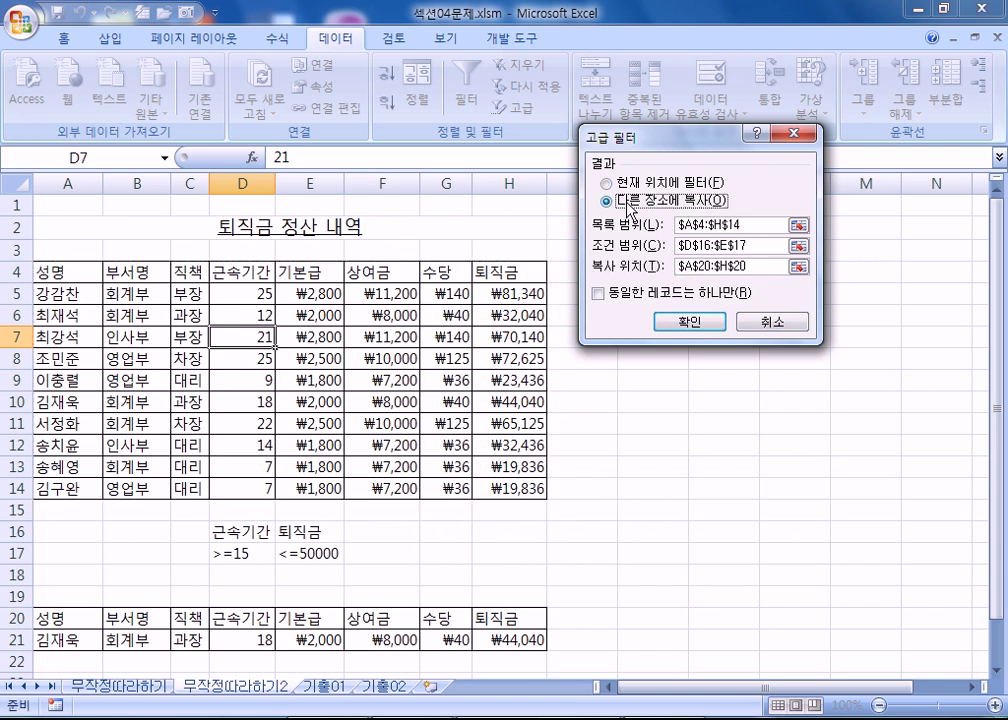
pyautogui.hotkey('alt', 'c')
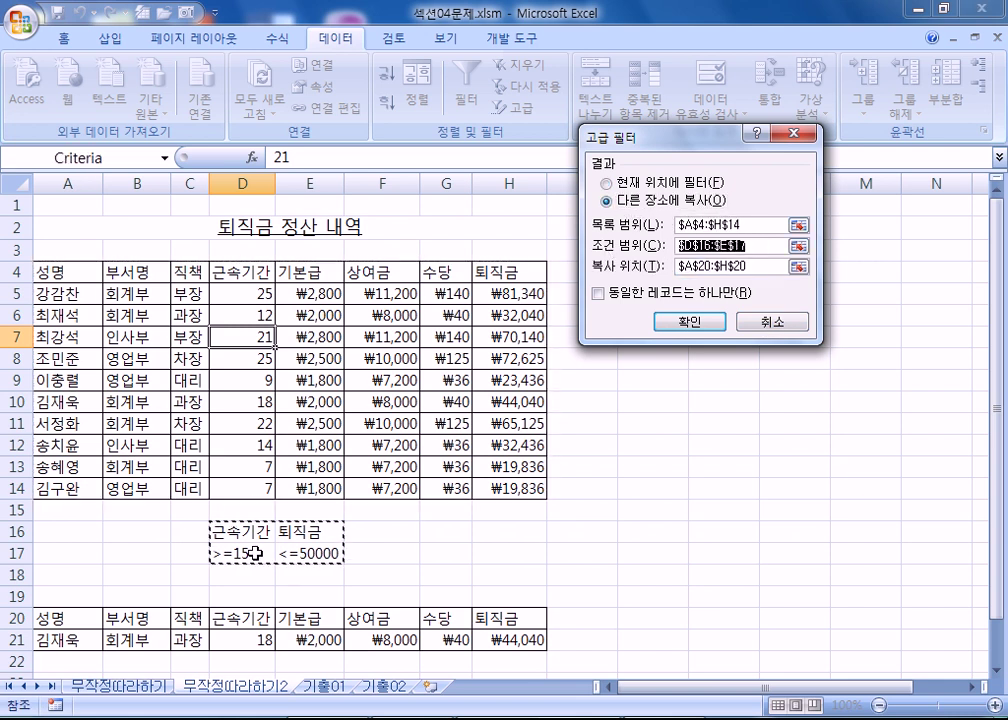
pyautogui.hotkey('alt', 't')
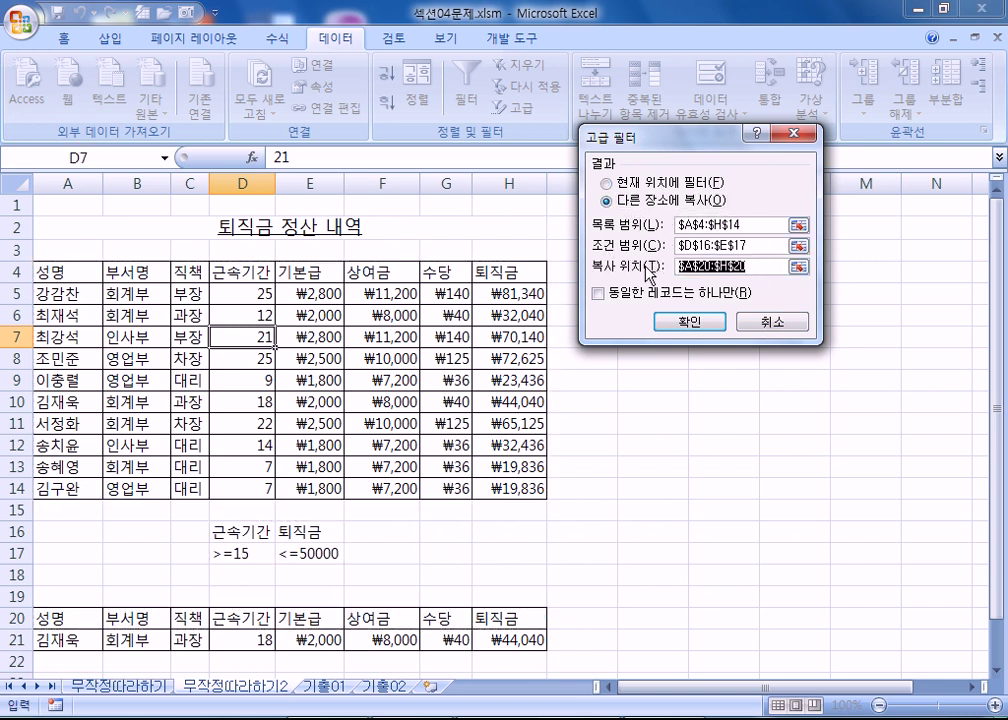
pyautogui.click(680, 322)
pyautogui.scroll(-3, 427, 423)
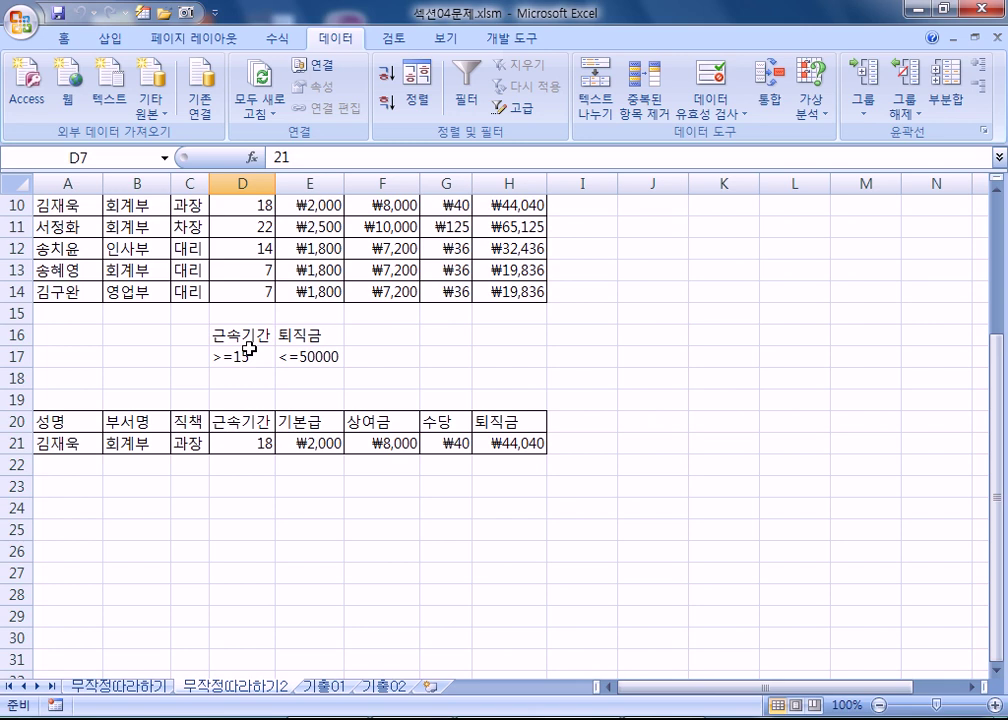
# Look over the 제품 생산 현황 table on the 기출01 sheet and the 고객포인트 관리 table on the 기출02 sheet
pyautogui.click(325, 688)
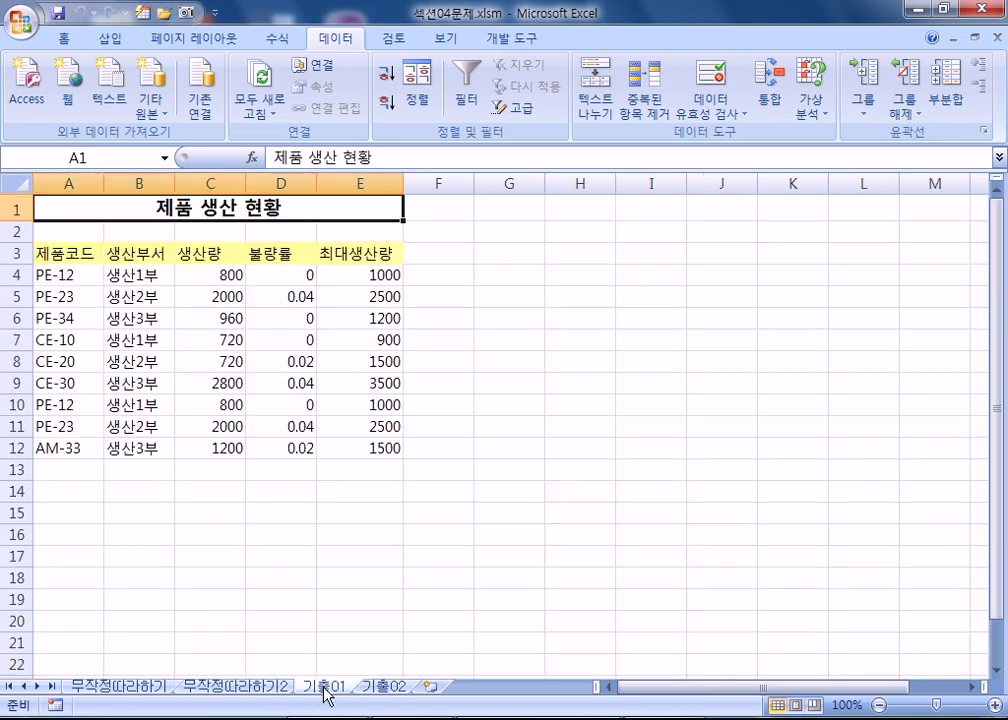
pyautogui.click(400, 688)
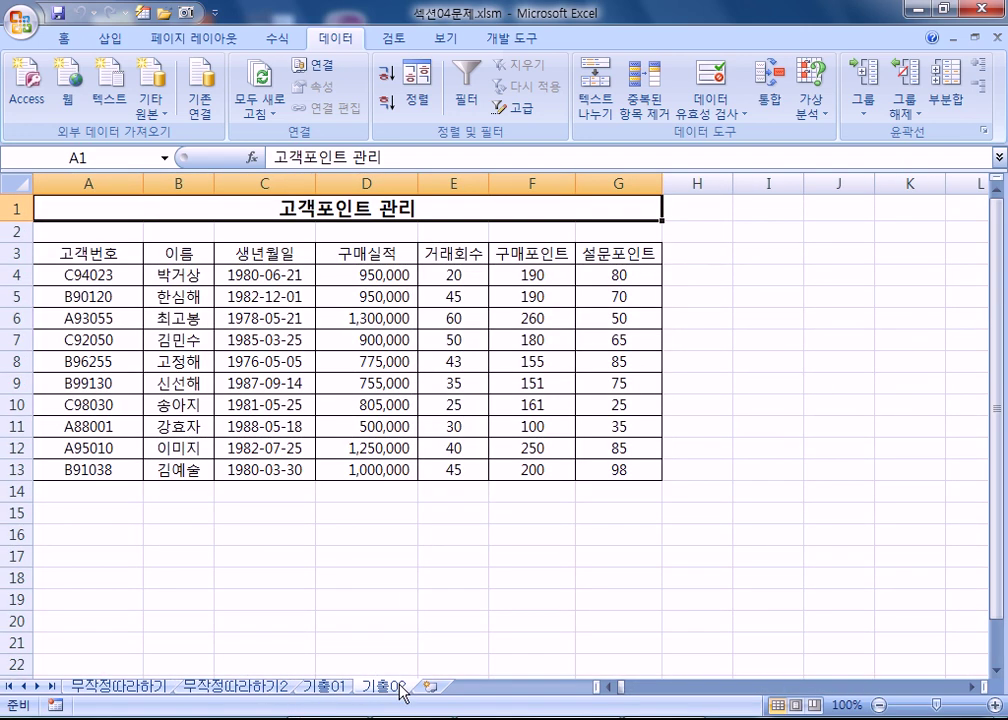
pyautogui.click(328, 688)
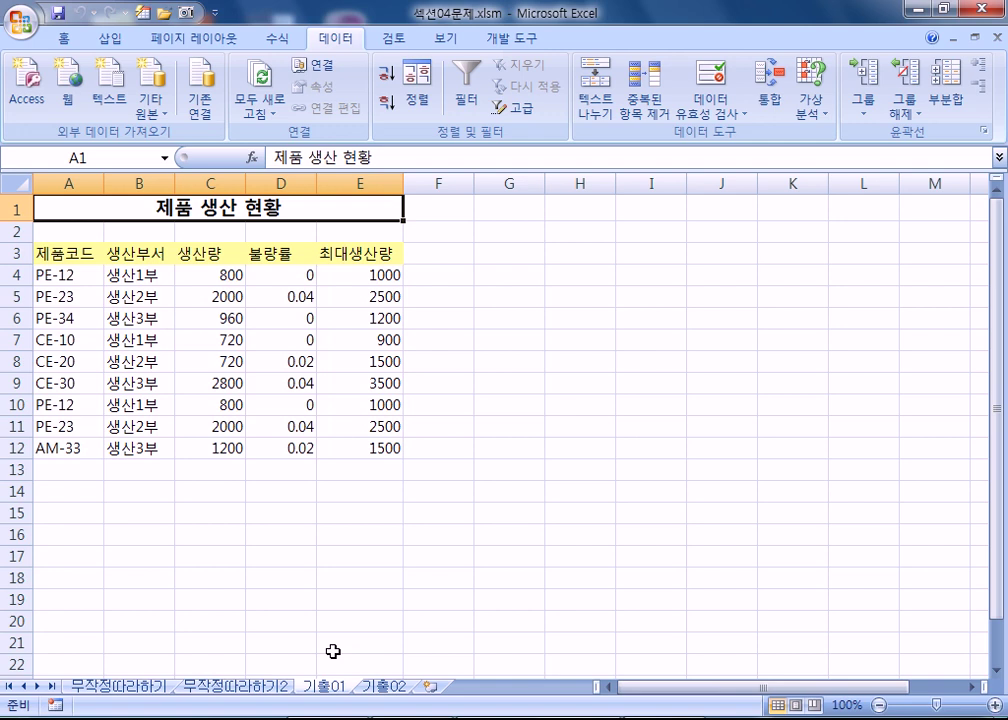
pyautogui.click(392, 687)
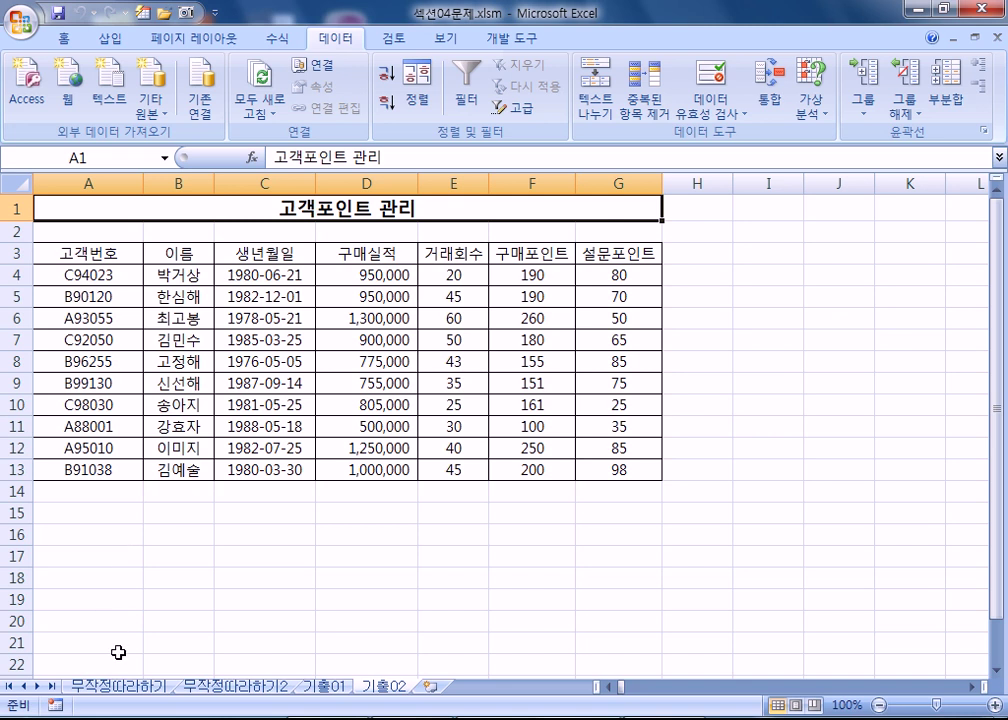
# Review the source table and criteria on the 무작정따라하기2 sheet and return to the table on the 기출01 sheet
pyautogui.click(135, 693)
pyautogui.click(205, 688)
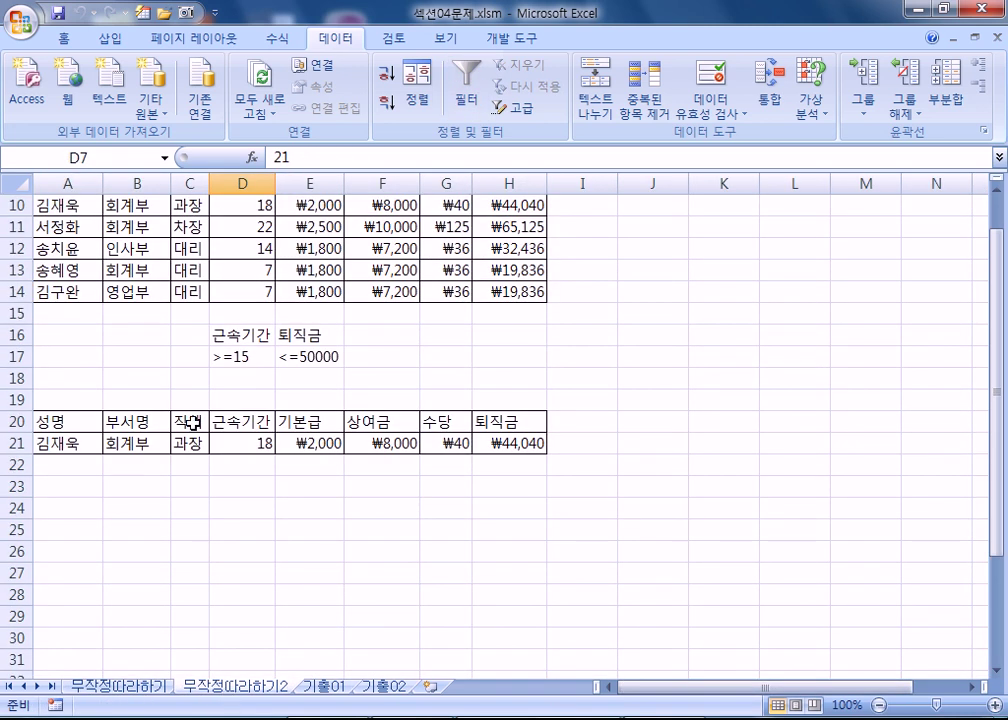
pyautogui.scroll(2, 200, 420)
pyautogui.click(240, 323)
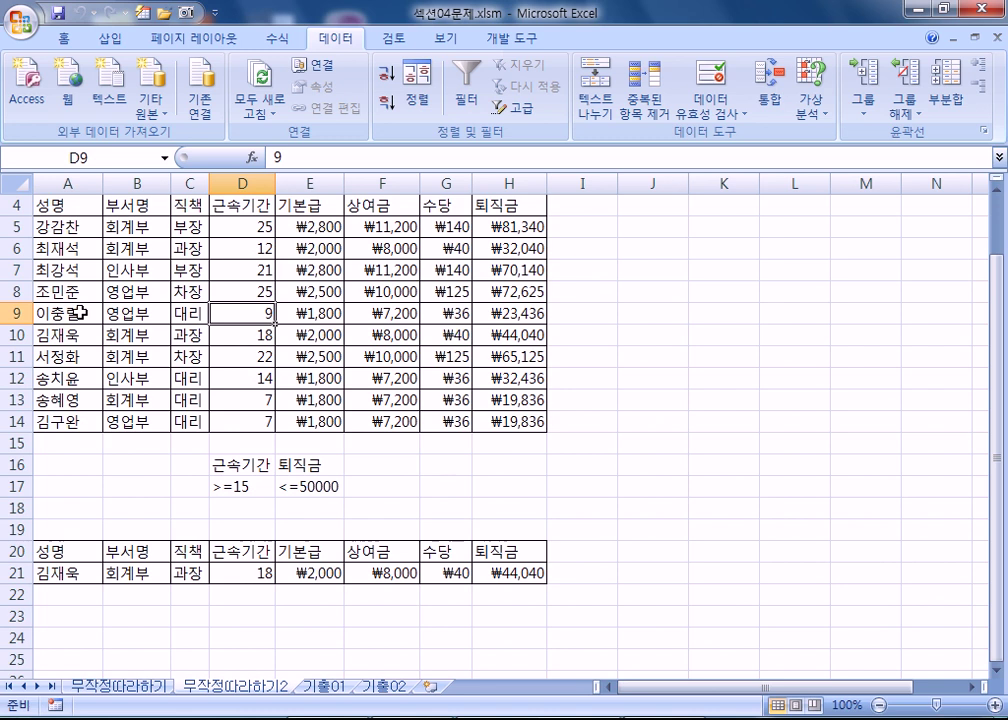
pyautogui.click(340, 688)
pyautogui.click(160, 317)
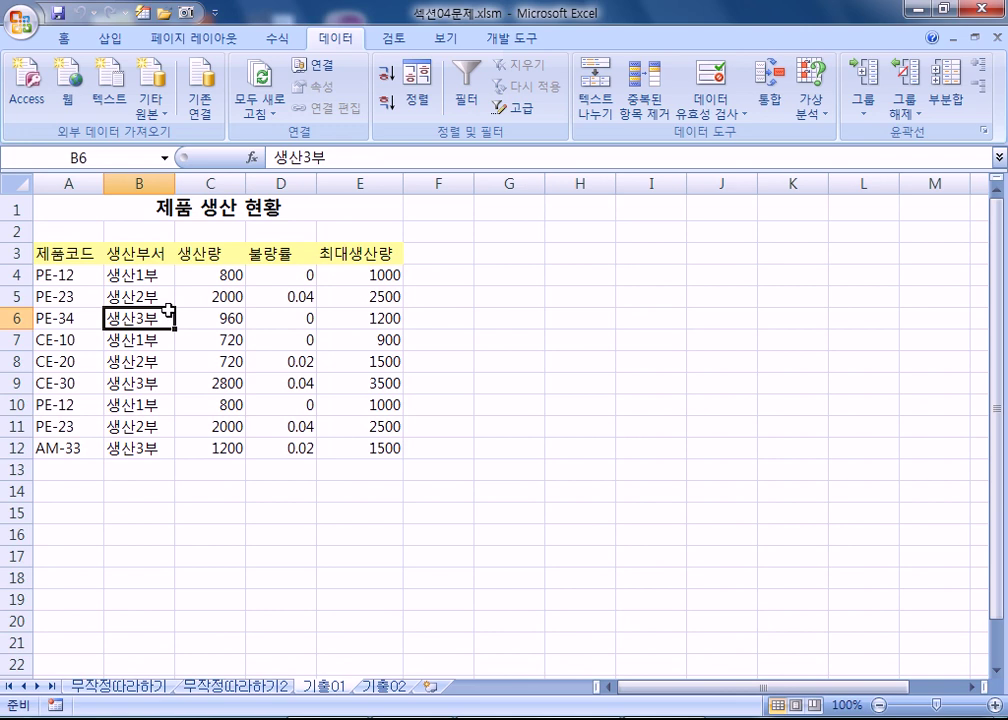